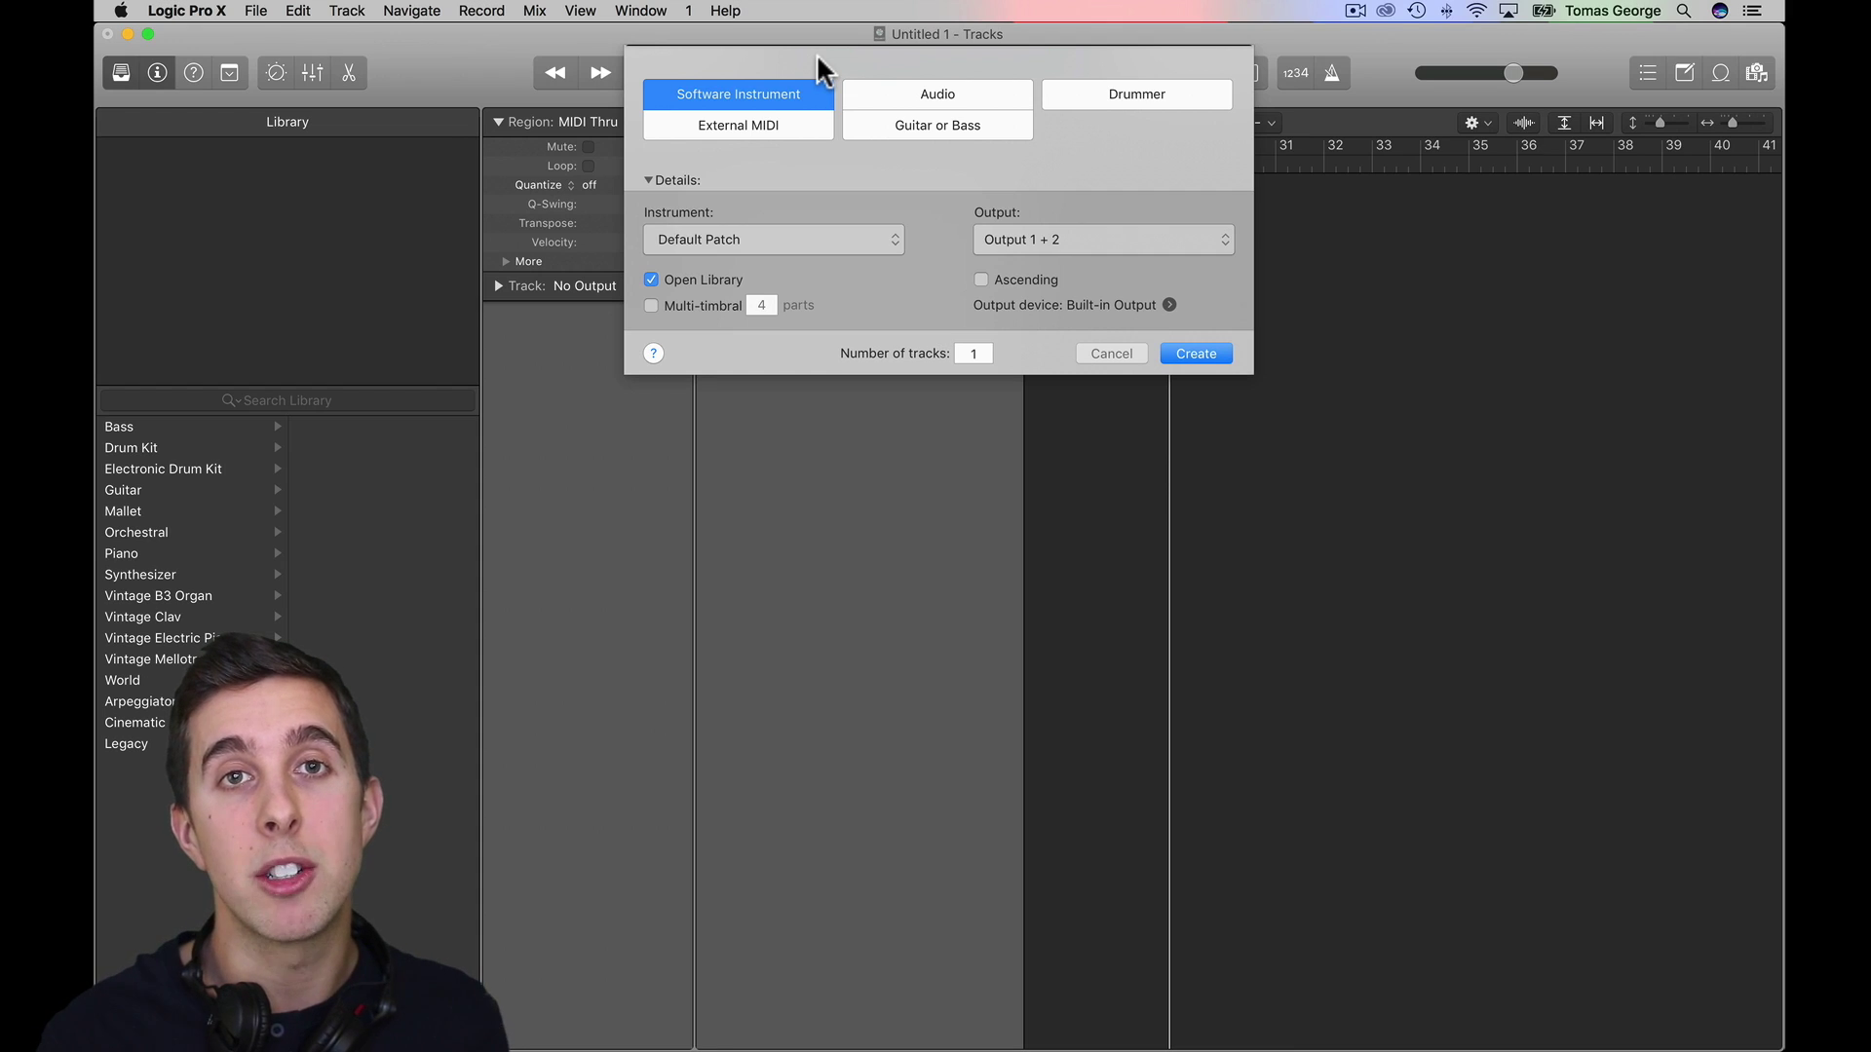
# - Create one software instrument track with the default patch and show the Musical Typing keyboard
pyautogui.click(1196, 353)
pyautogui.press('super+k')
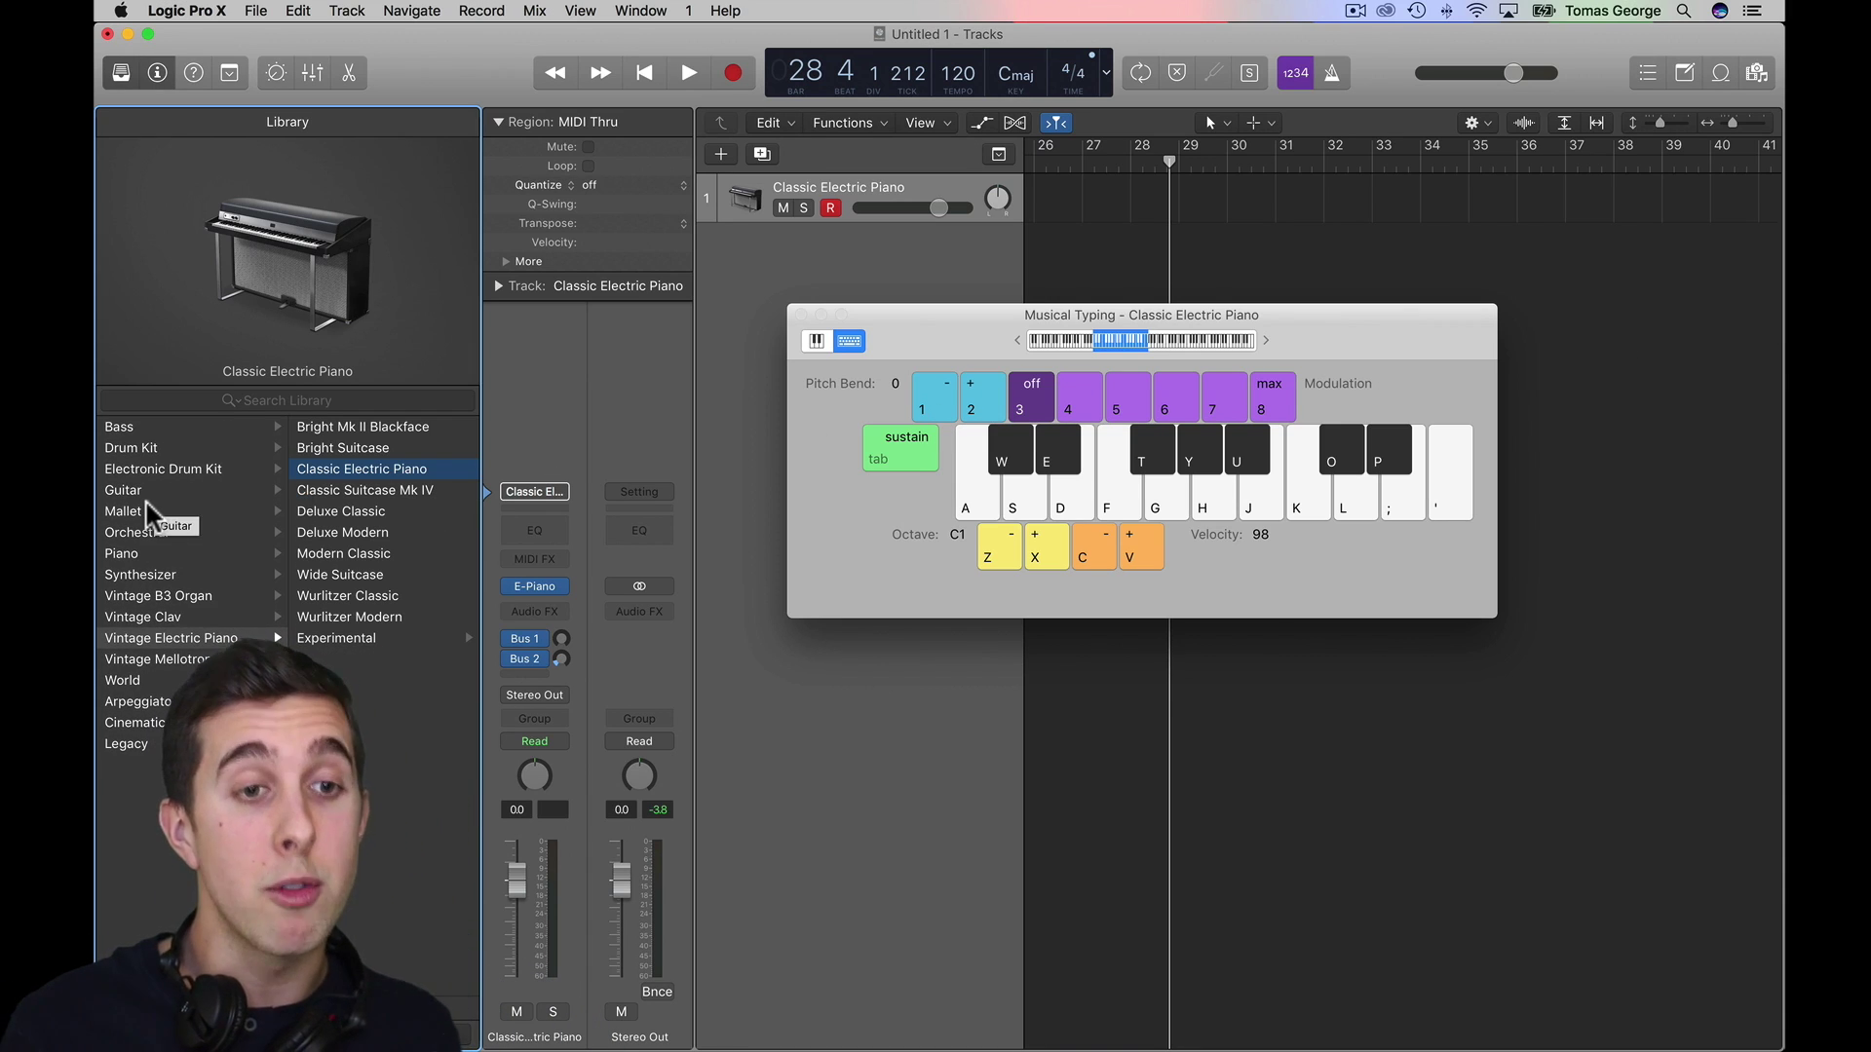
# - Load the Boutique 808 patch from the Electronic Drum Kit library's Drum Machine category onto the track
pyautogui.click(154, 467)
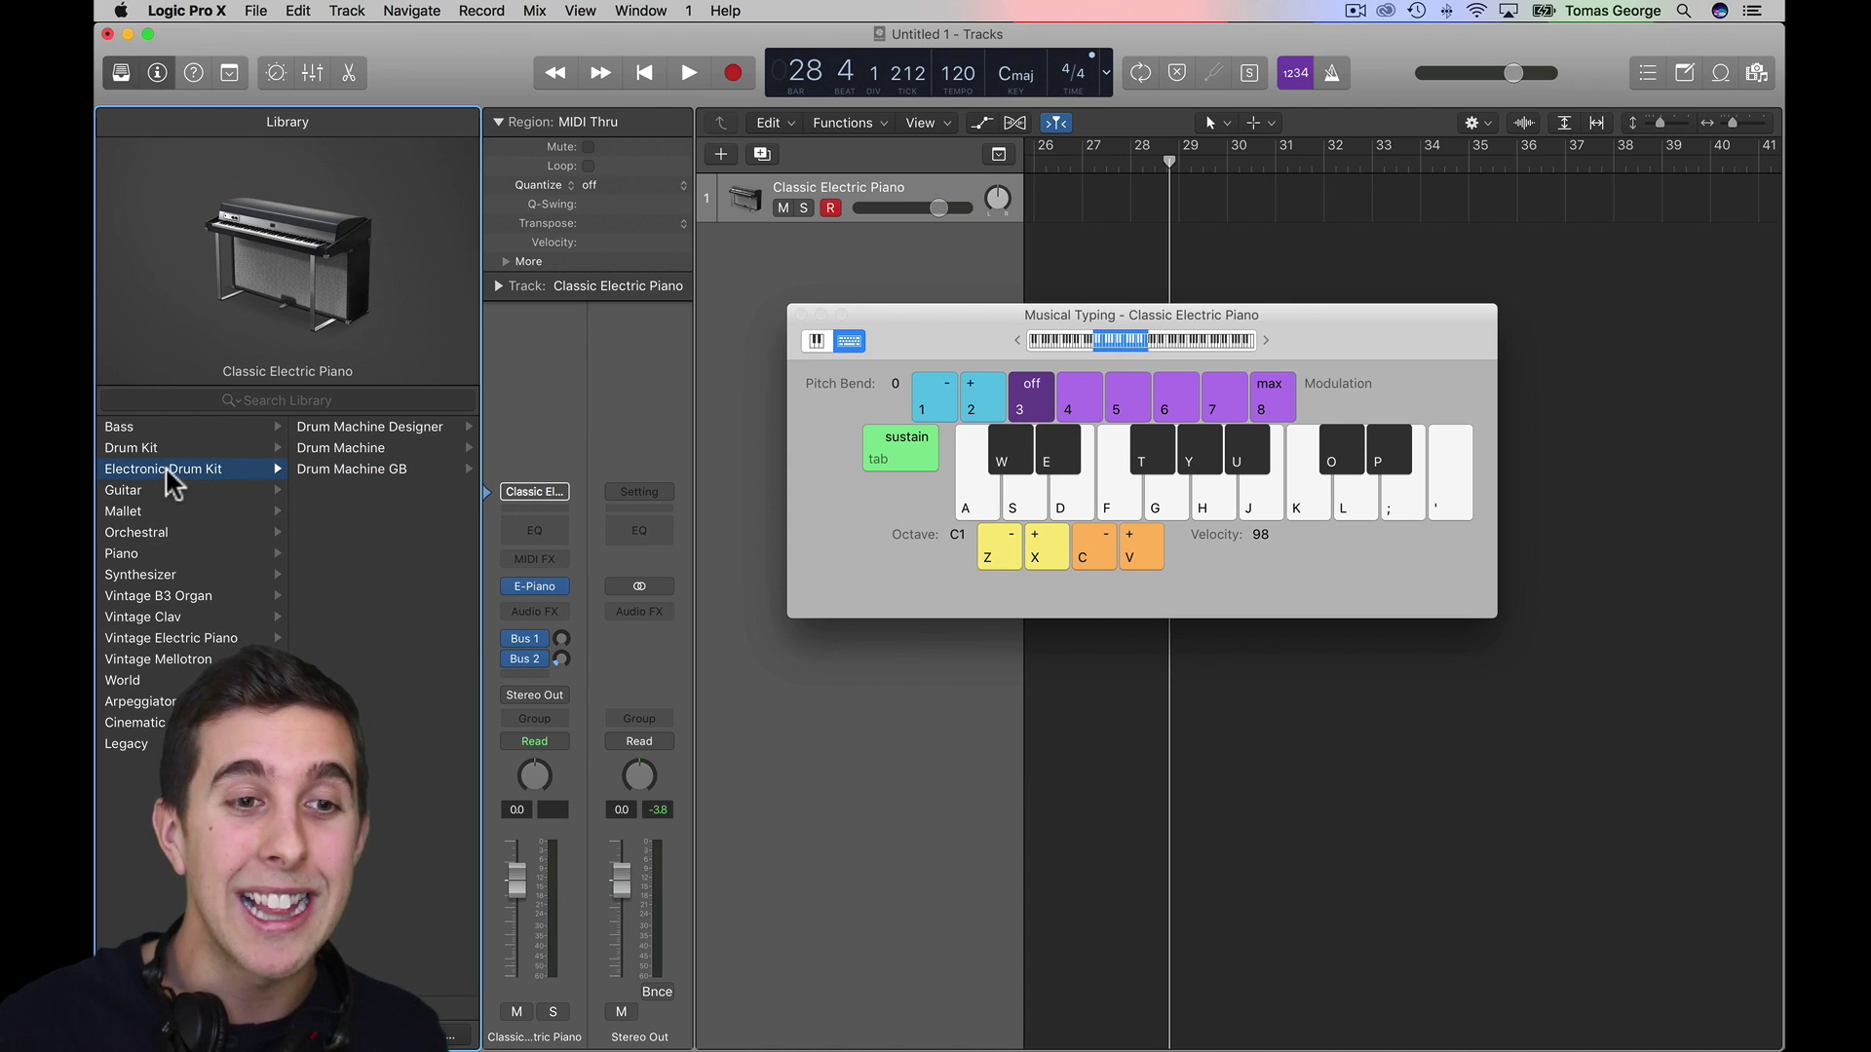
pyautogui.click(361, 448)
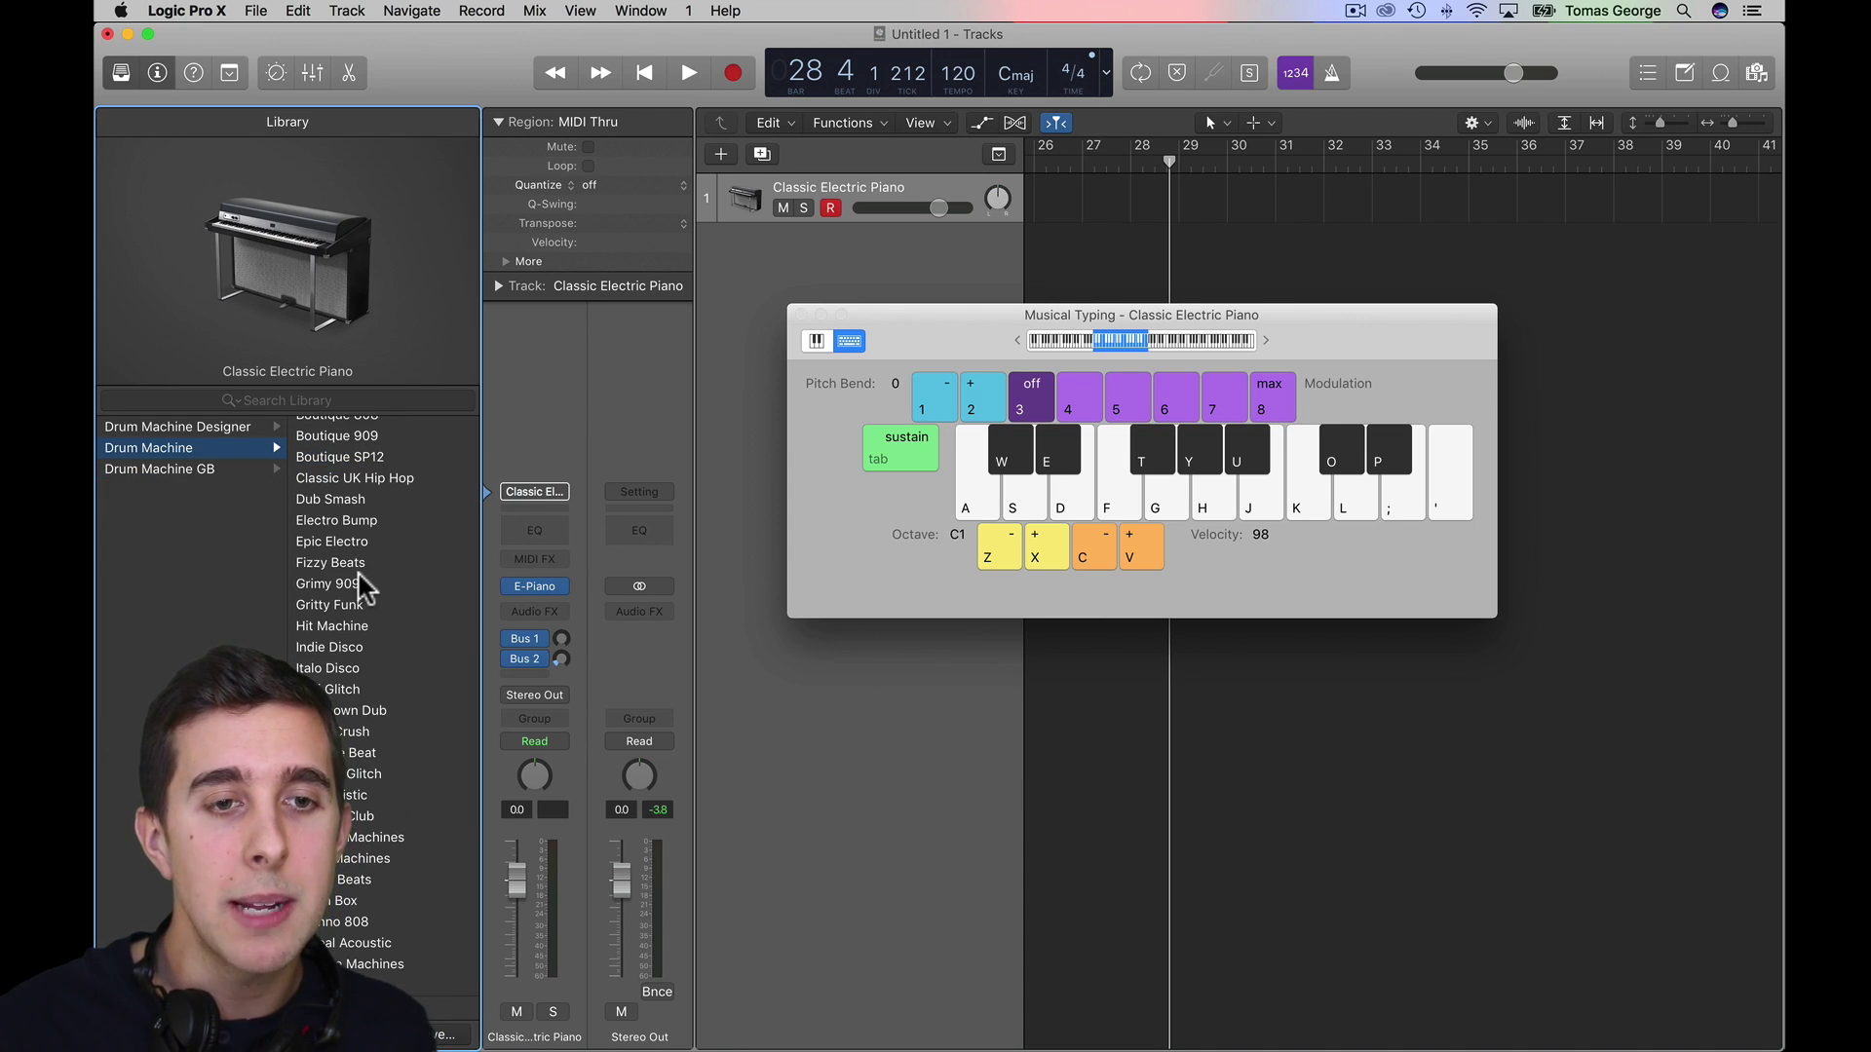
pyautogui.scroll(-2, 359, 580)
pyautogui.scroll(2, 357, 570)
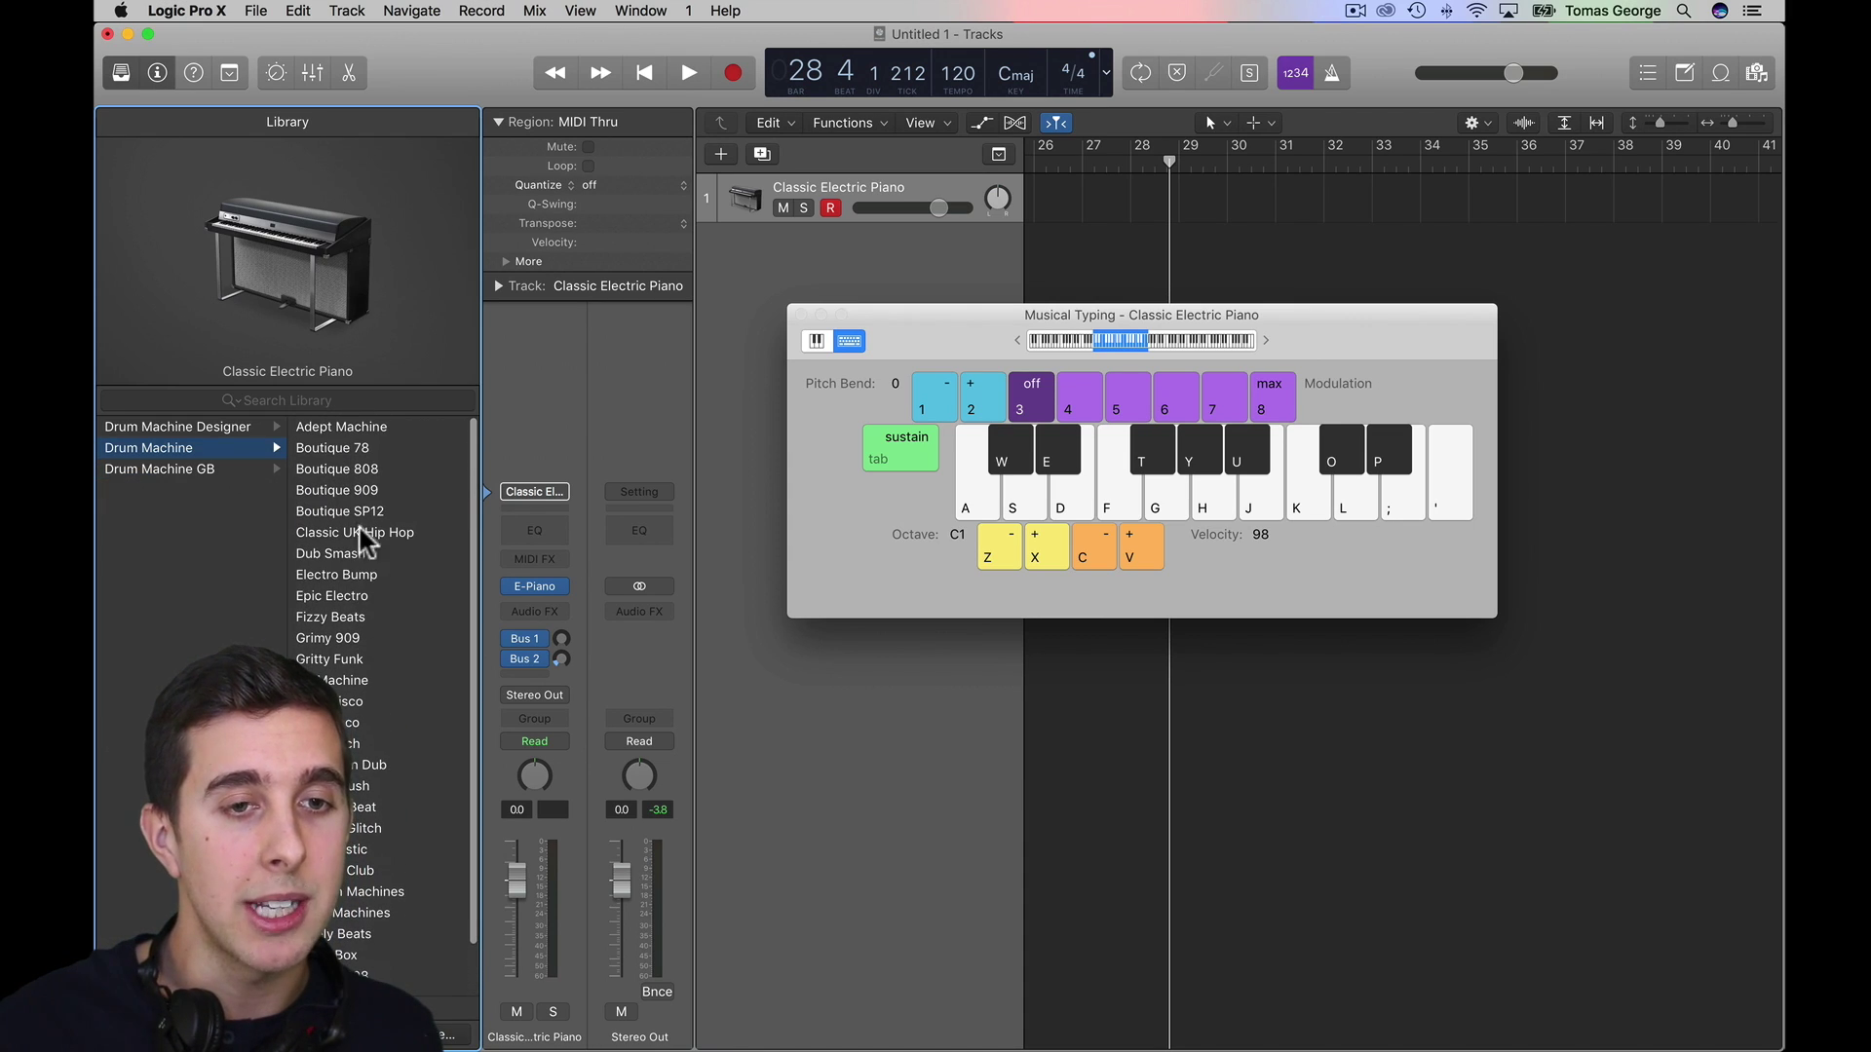
pyautogui.click(343, 469)
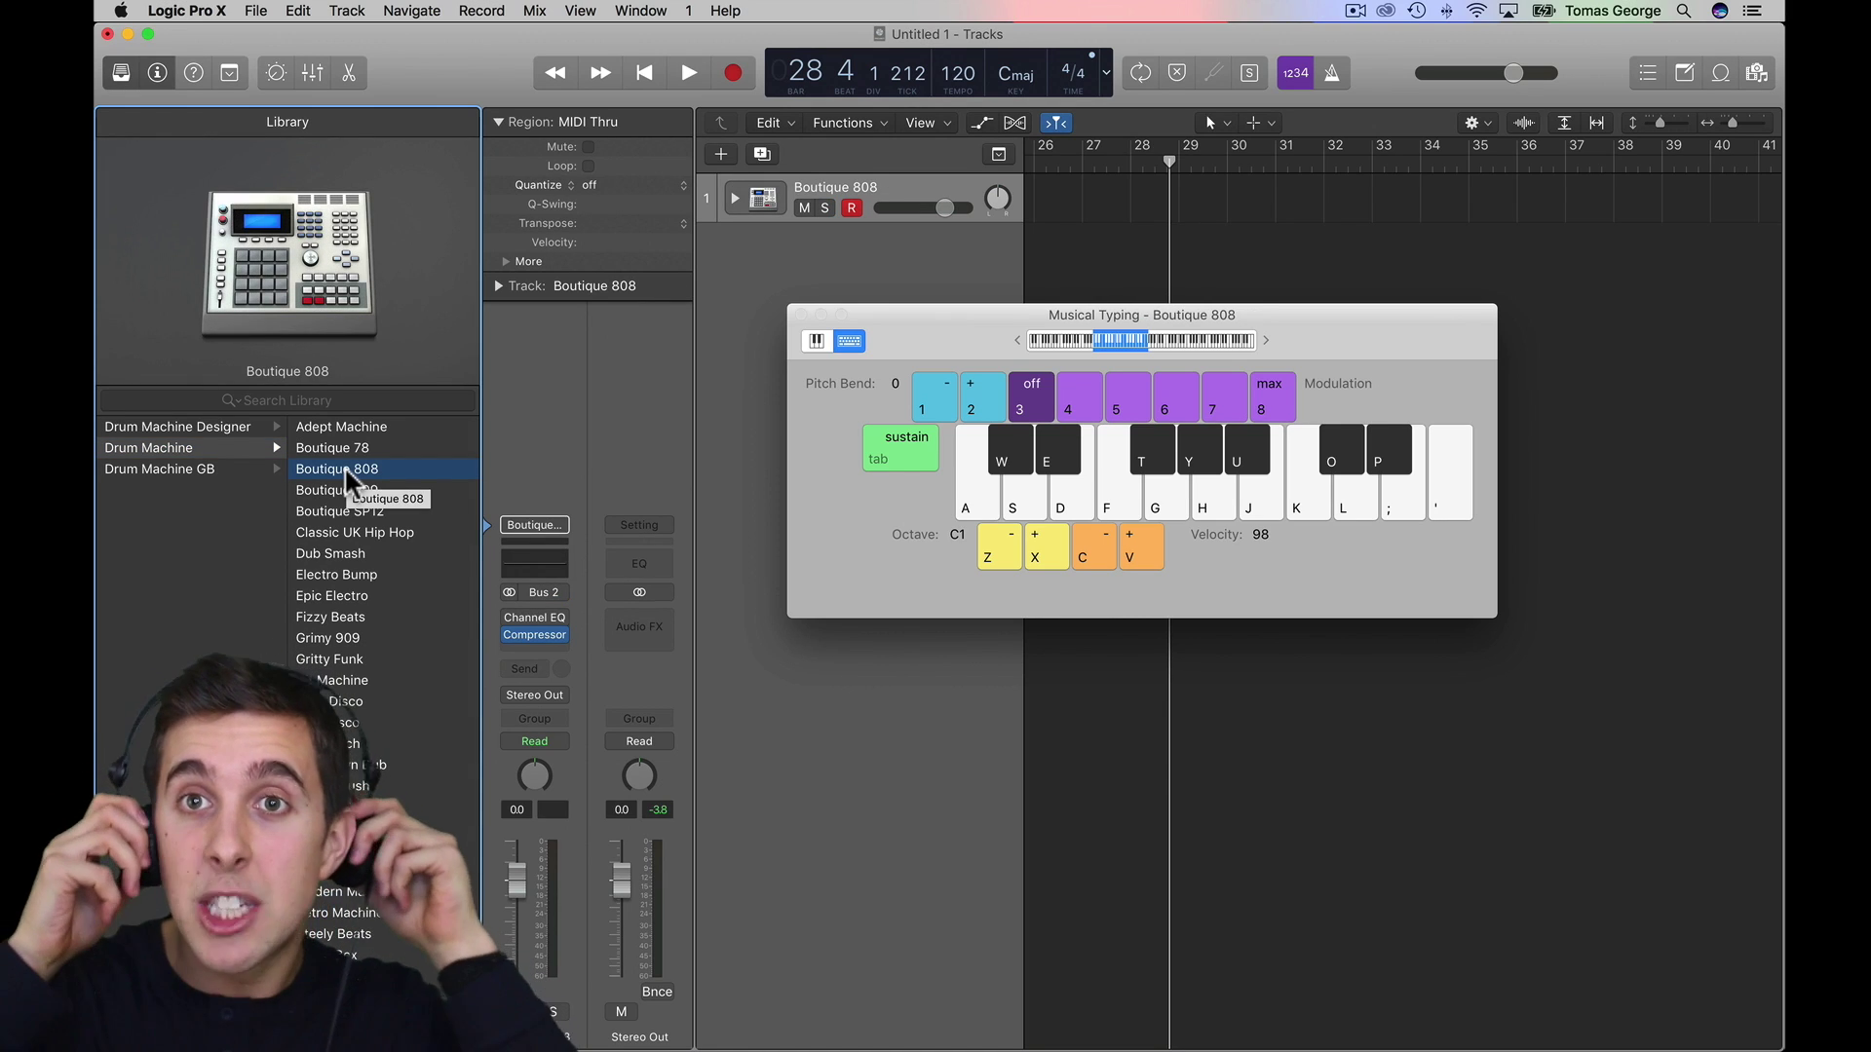
# - Audition the Boutique 808 kick on C1 and the sound one octave above it with Musical Typing
pyautogui.press('a')
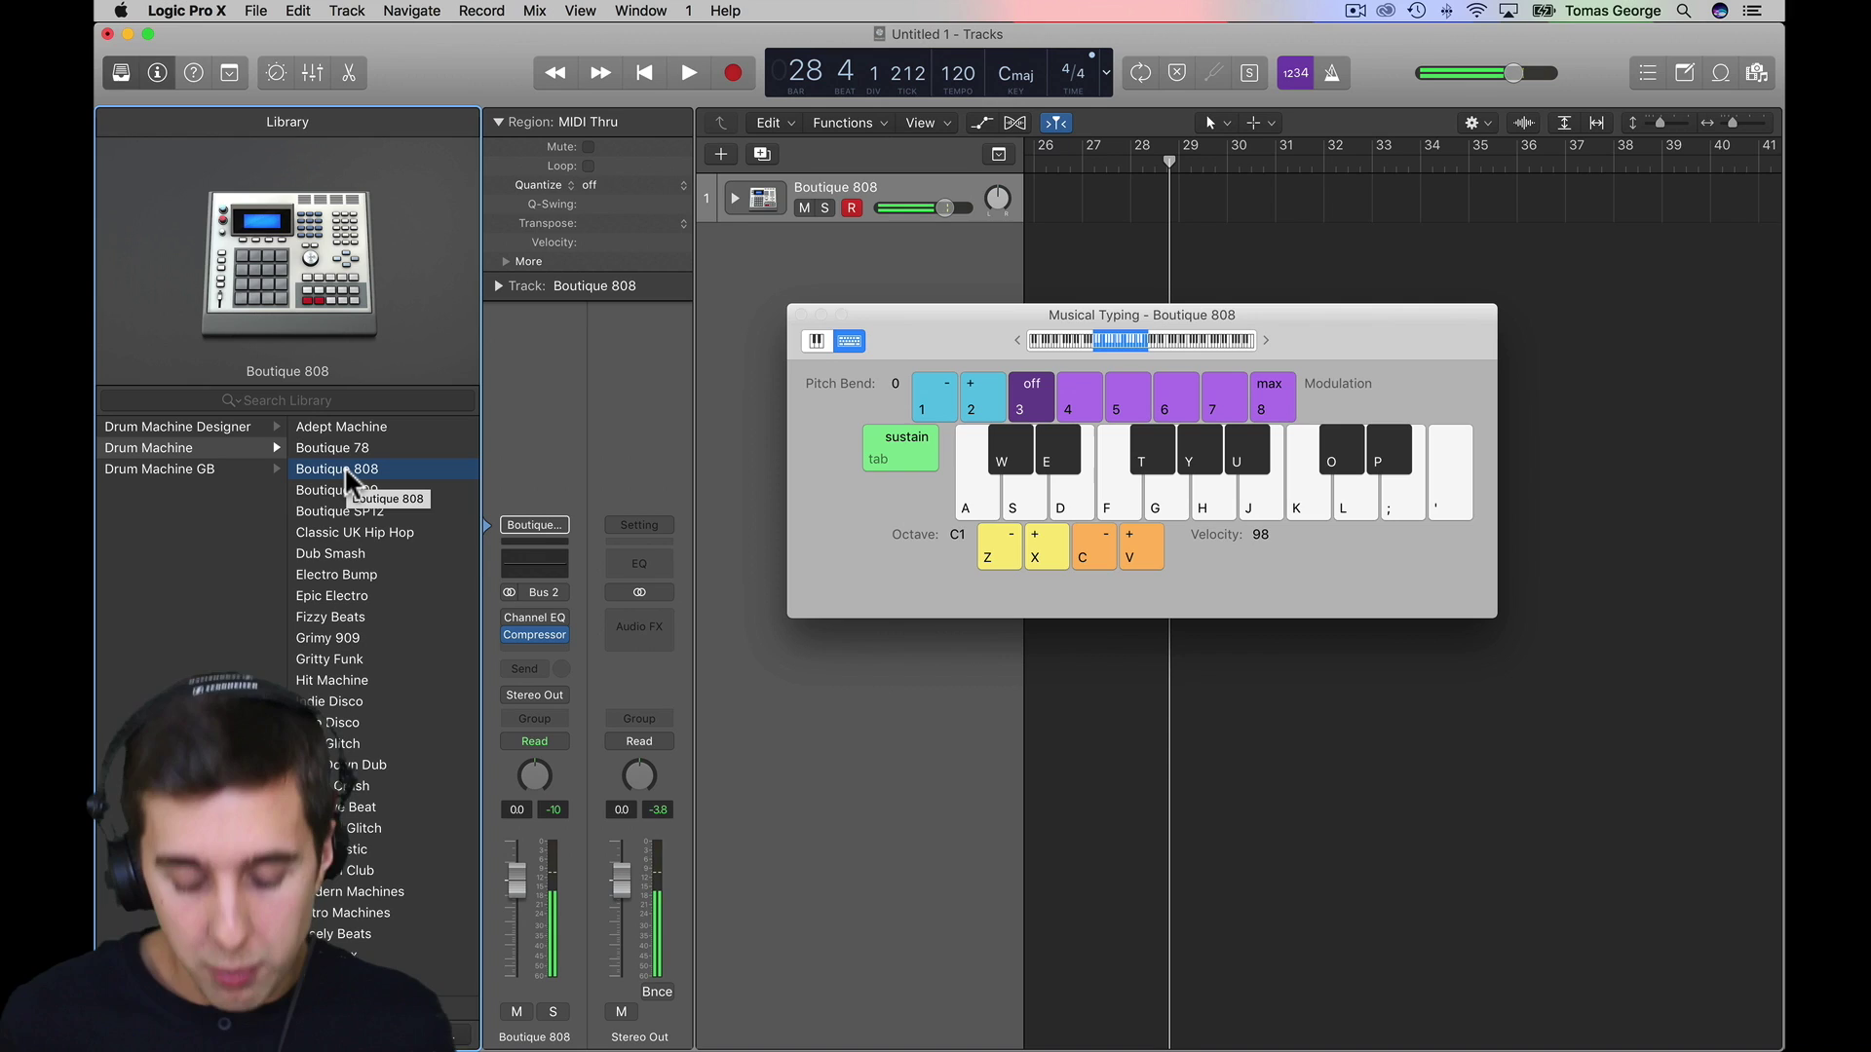
pyautogui.press('a')
pyautogui.press('k')
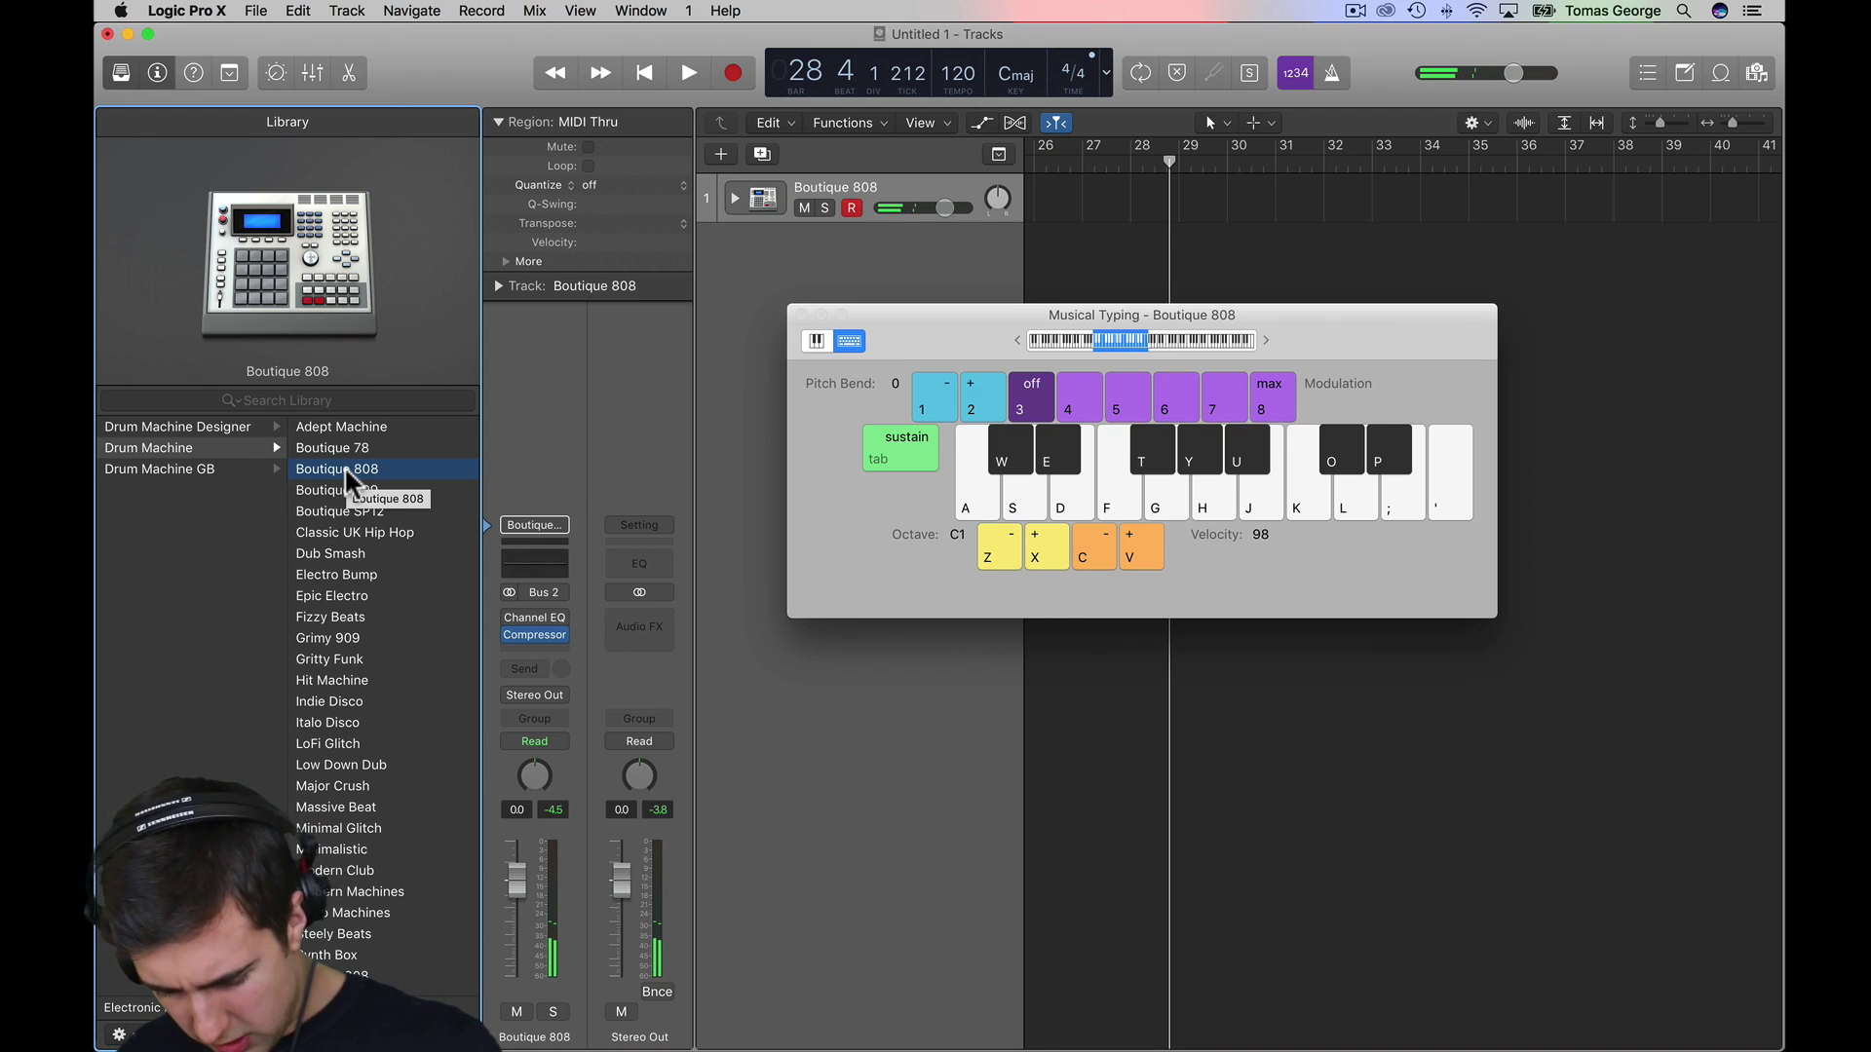
pyautogui.press('a')
pyautogui.press('k')
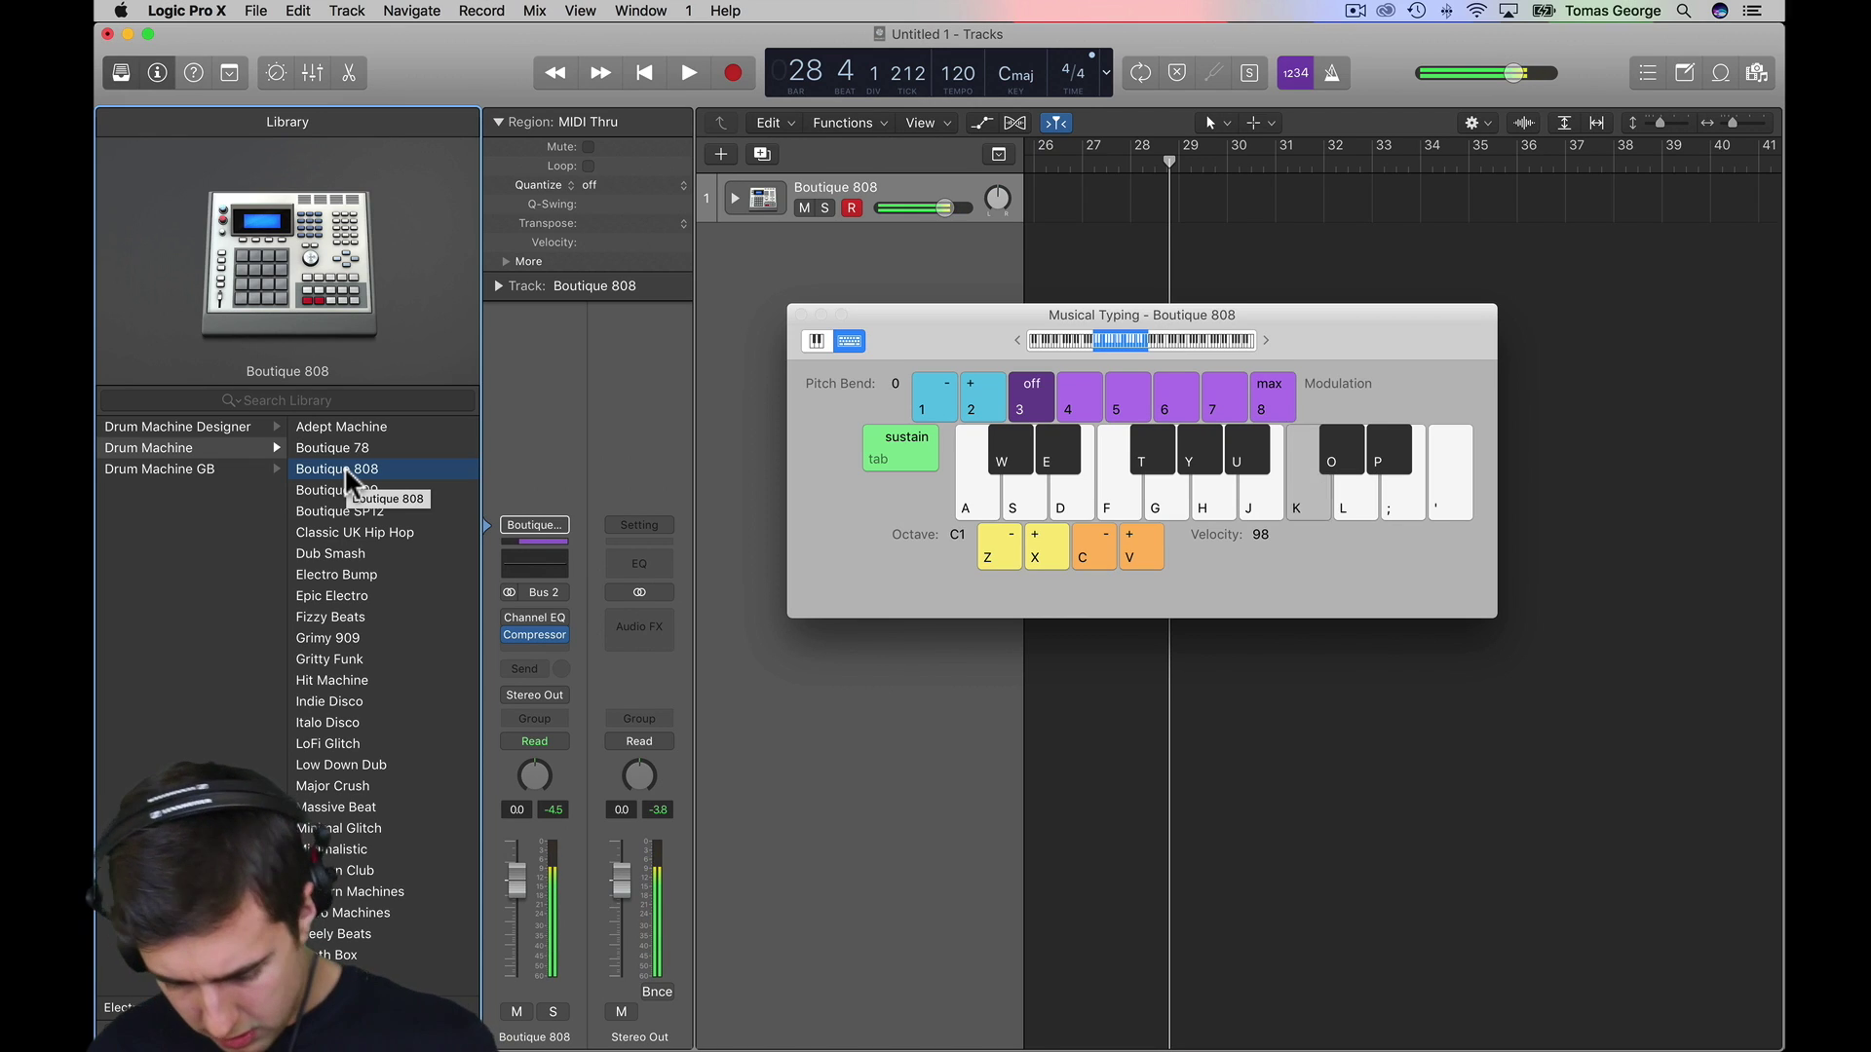
pyautogui.press('a')
pyautogui.press('a')
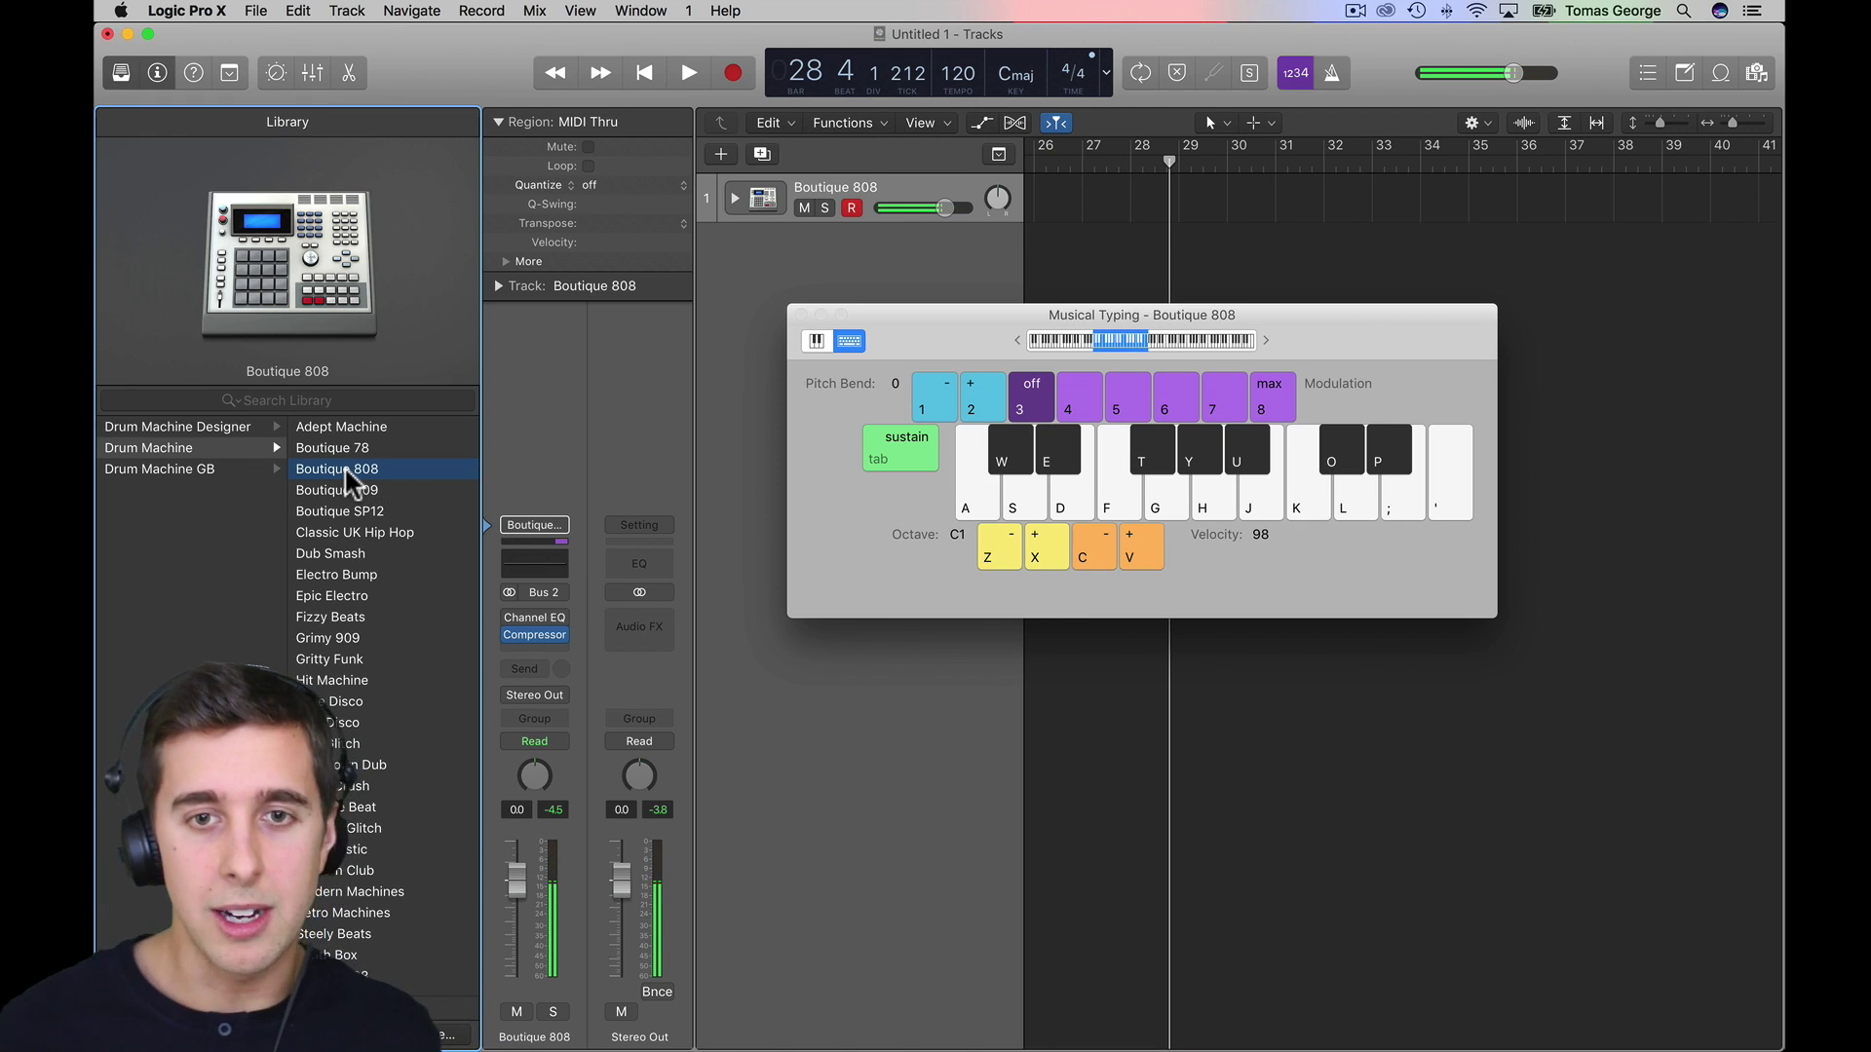
pyautogui.press('a')
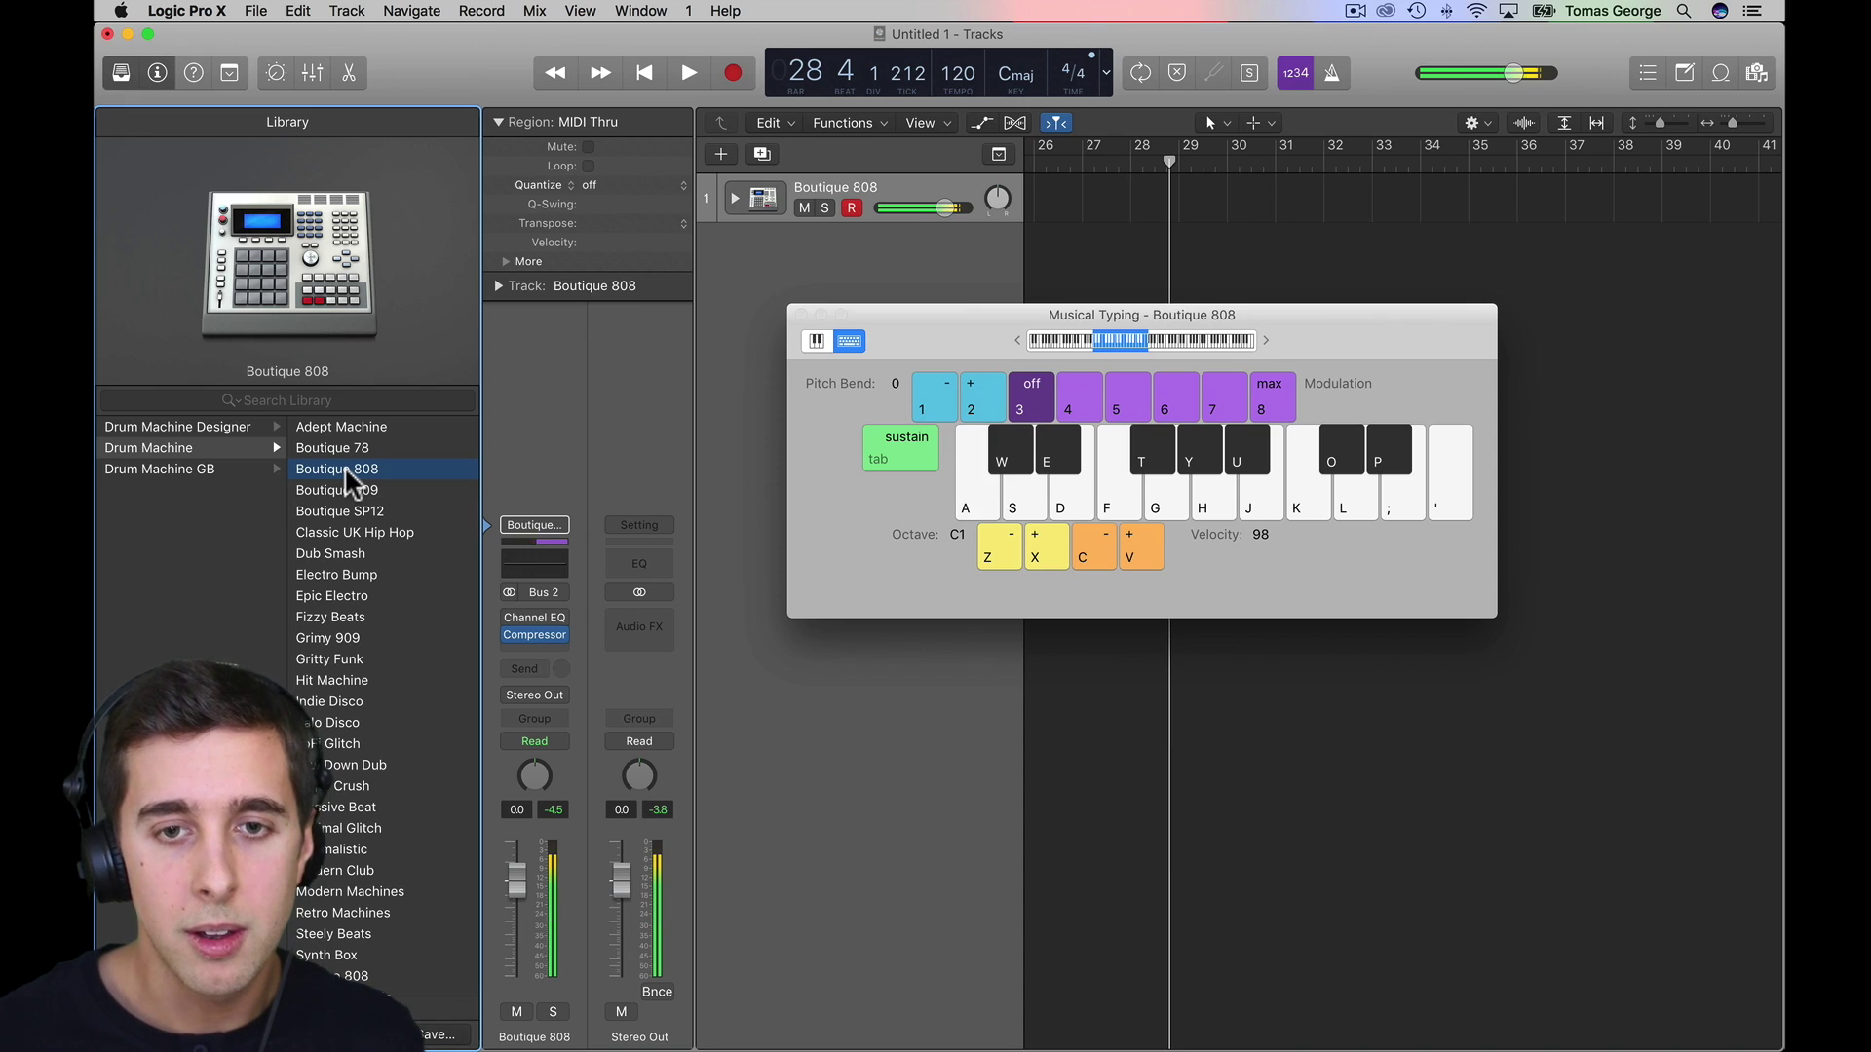
pyautogui.press('a')
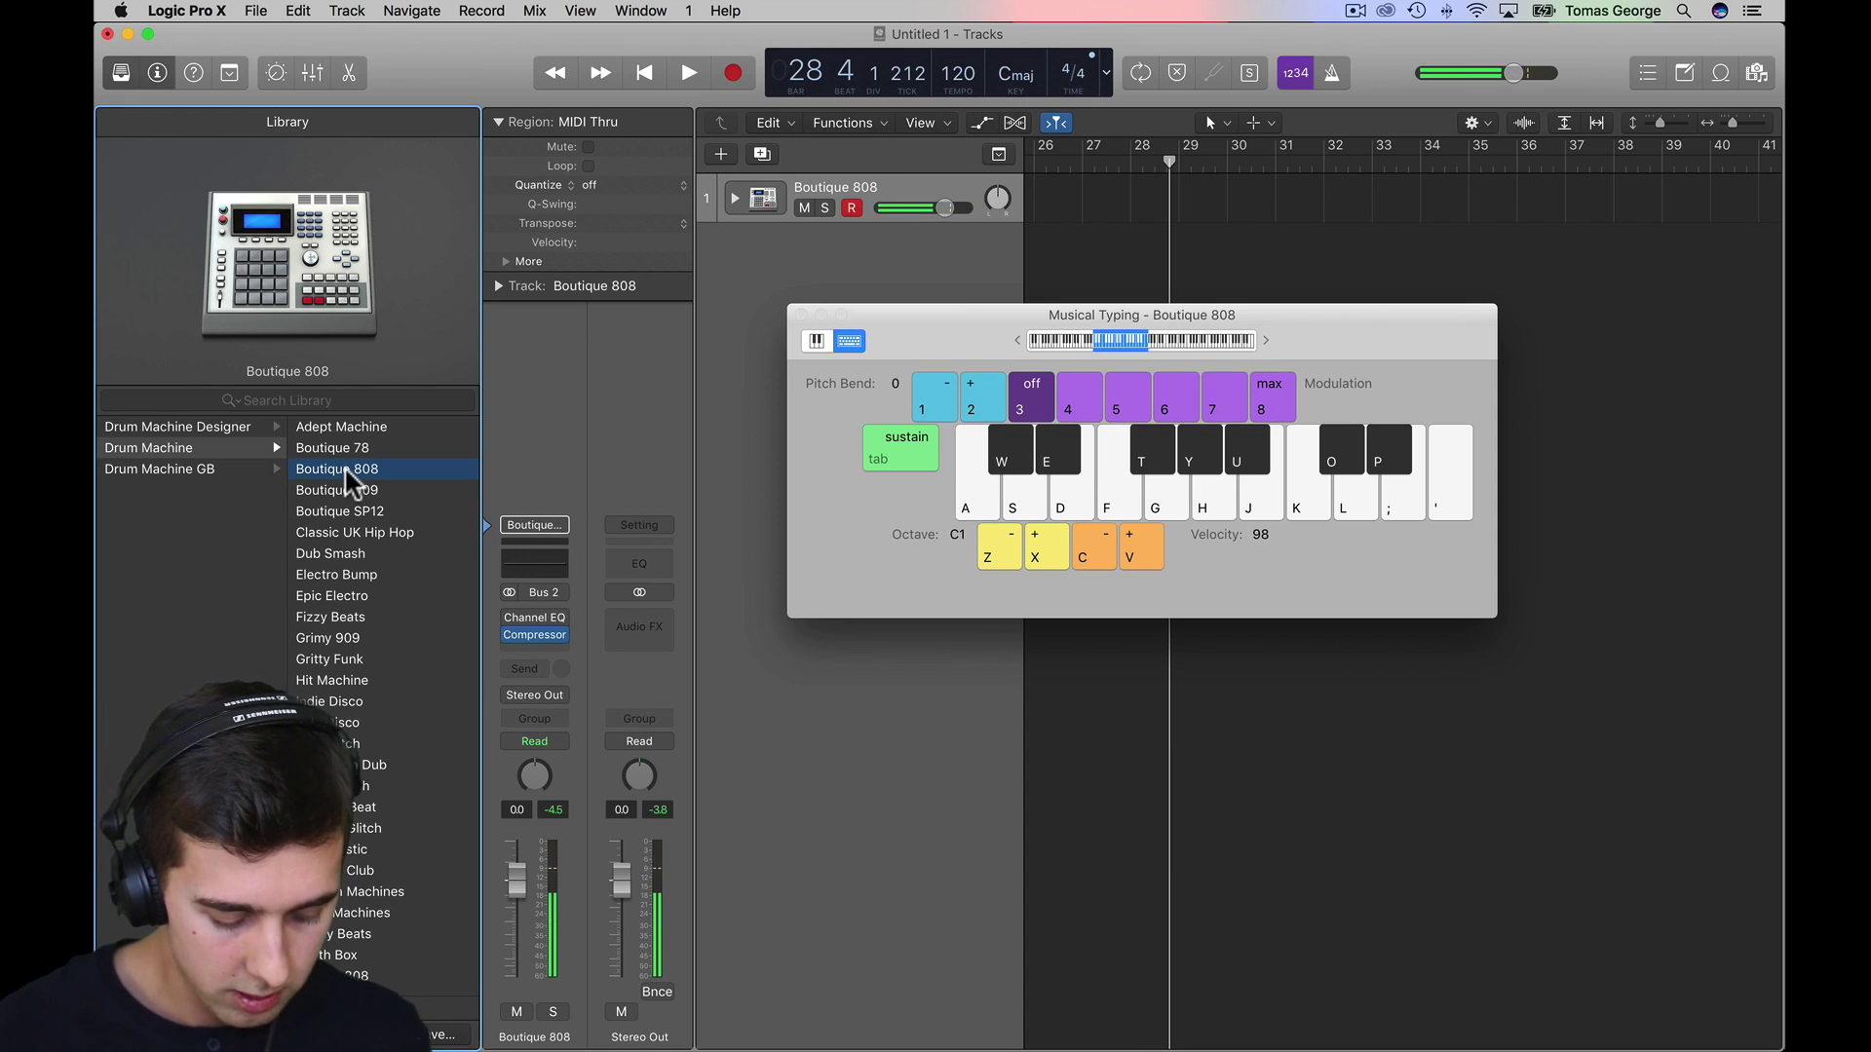
pyautogui.press('a')
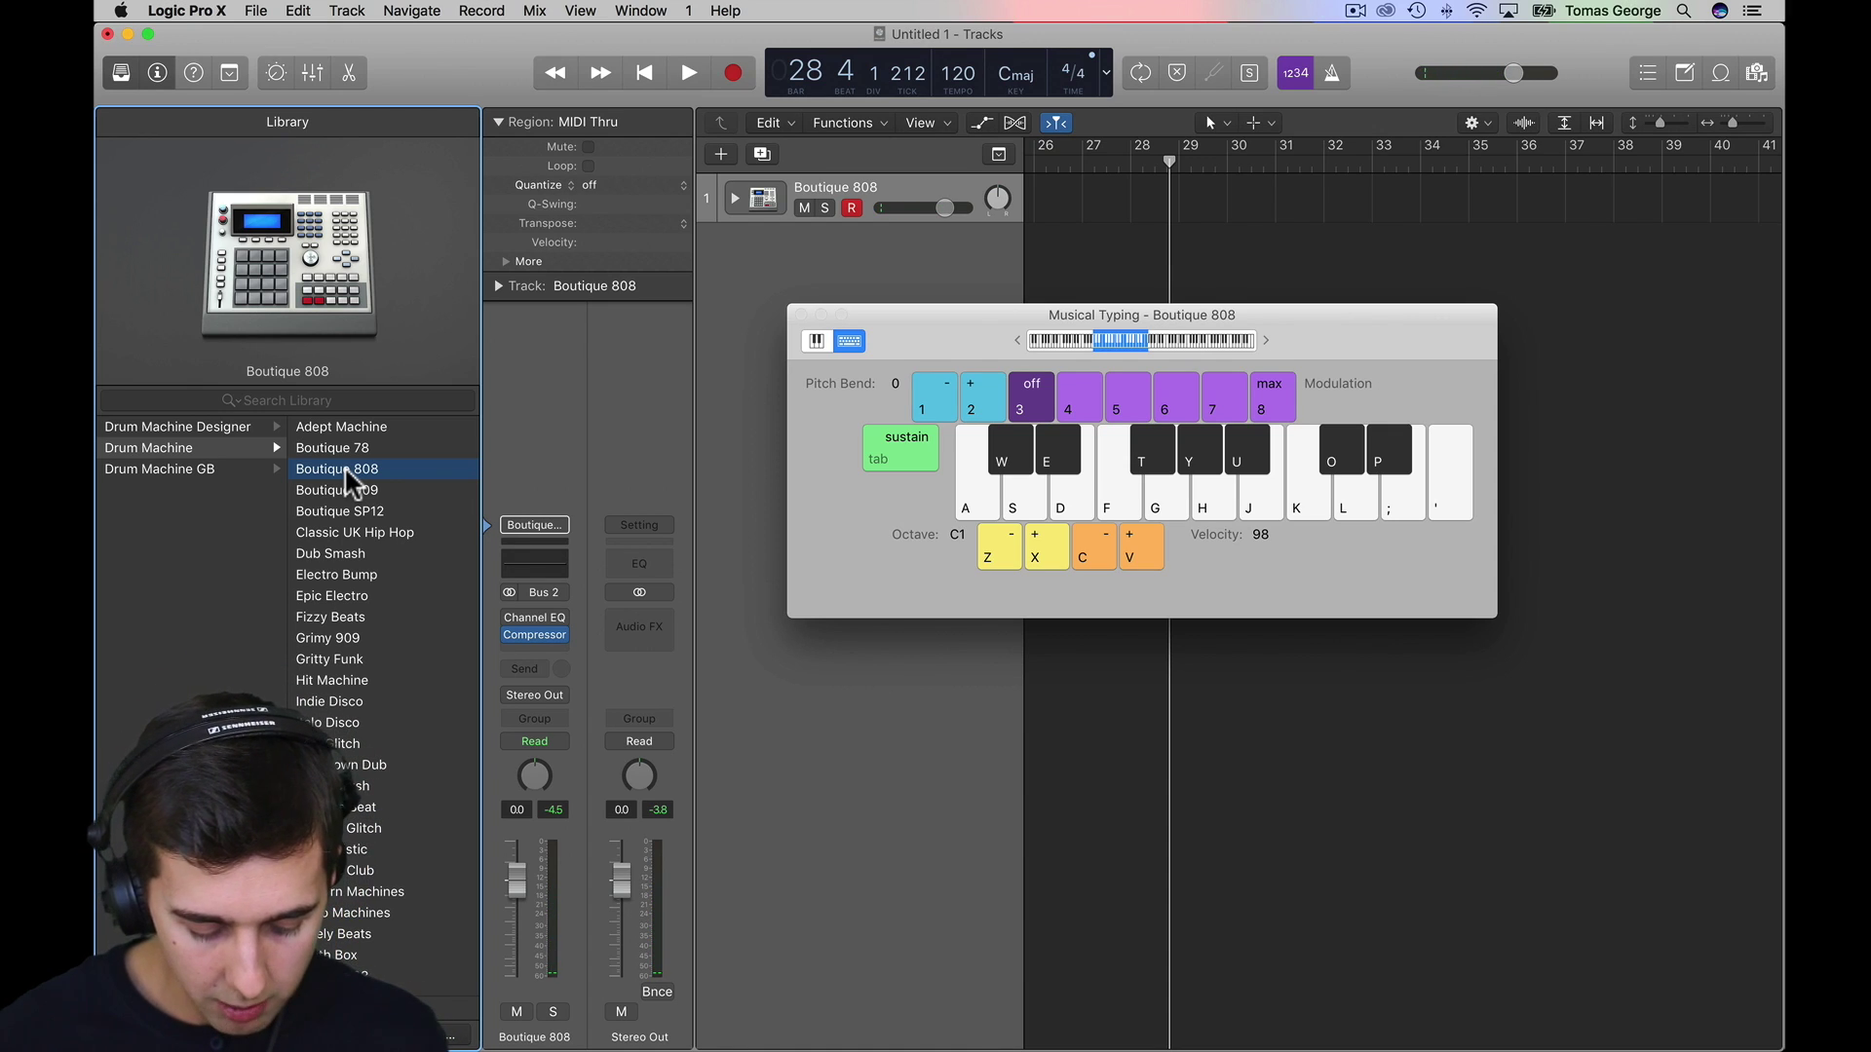
pyautogui.press('a')
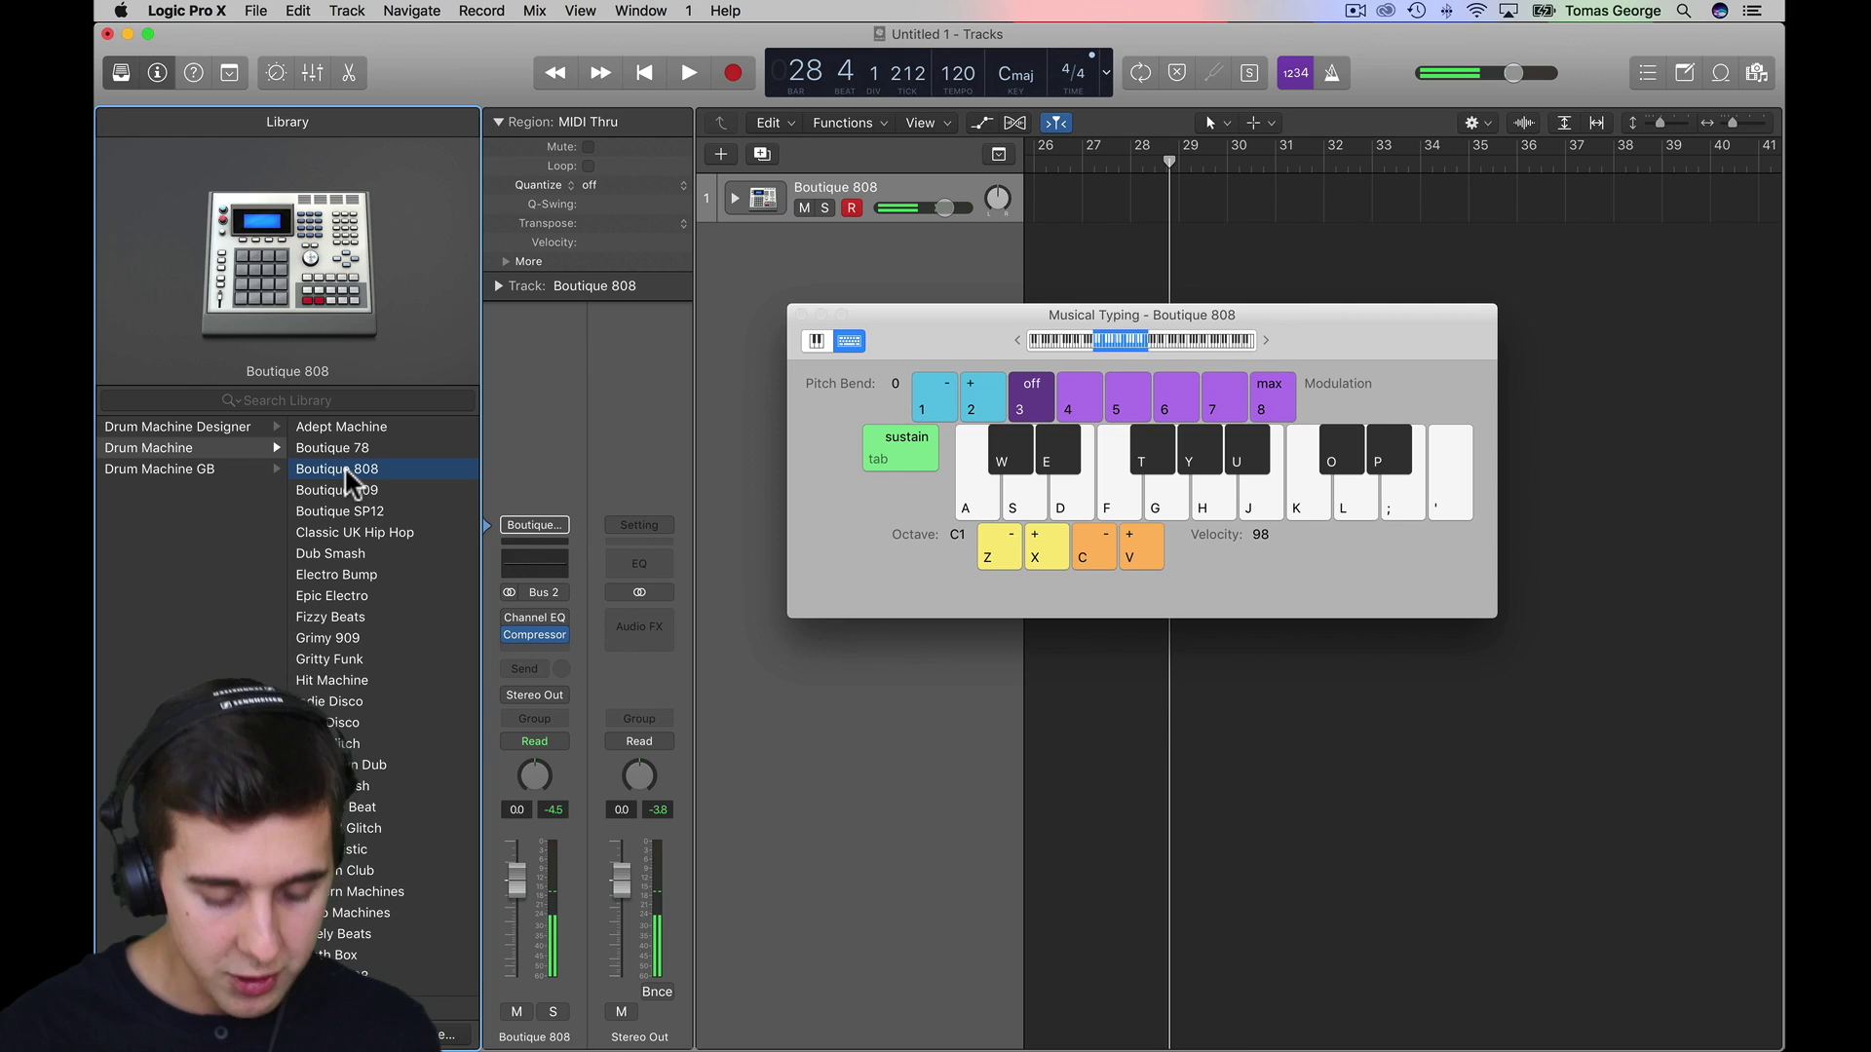
# - Play a trial beat with Musical Typing, combining the drum sounds on C1, D1, F#1 and G#1
pyautogui.press('a')
pyautogui.press('t')
pyautogui.press('s')
pyautogui.press('t')
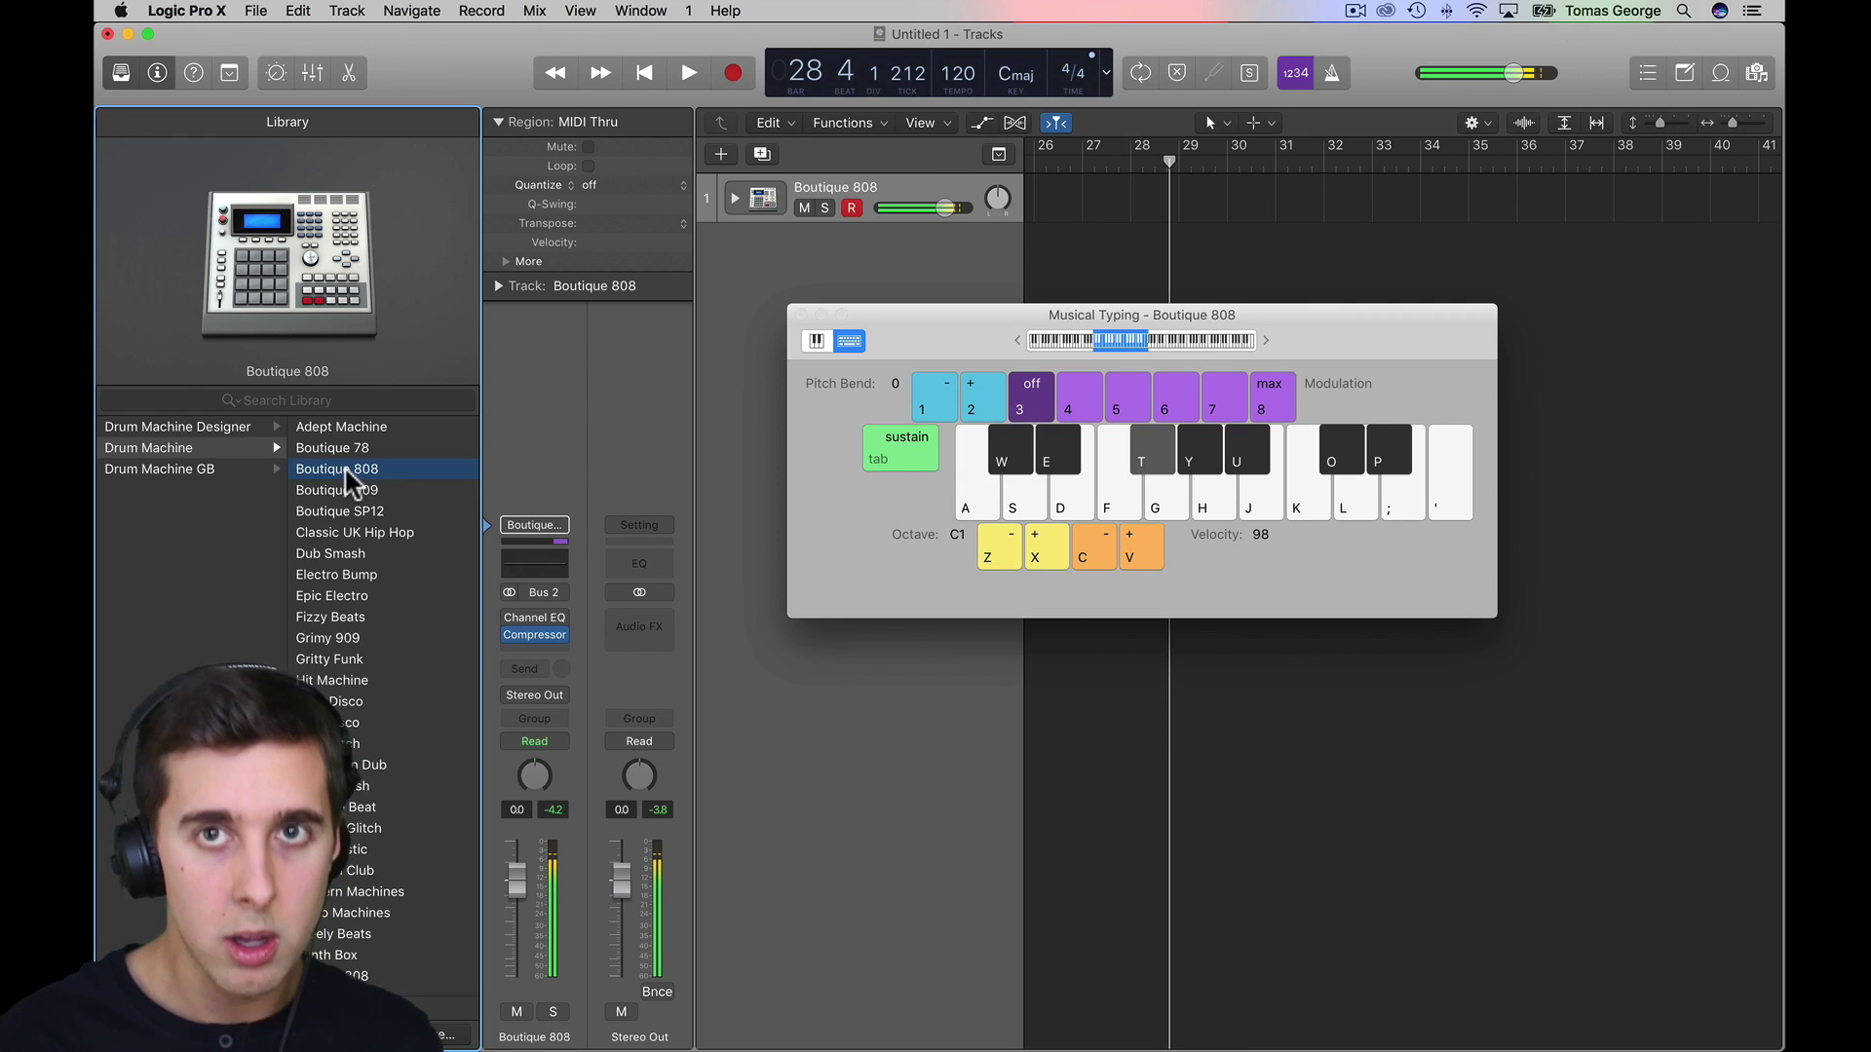
pyautogui.press('a')
pyautogui.press('t')
pyautogui.press('s')
pyautogui.press('a')
pyautogui.press('t')
pyautogui.press('s')
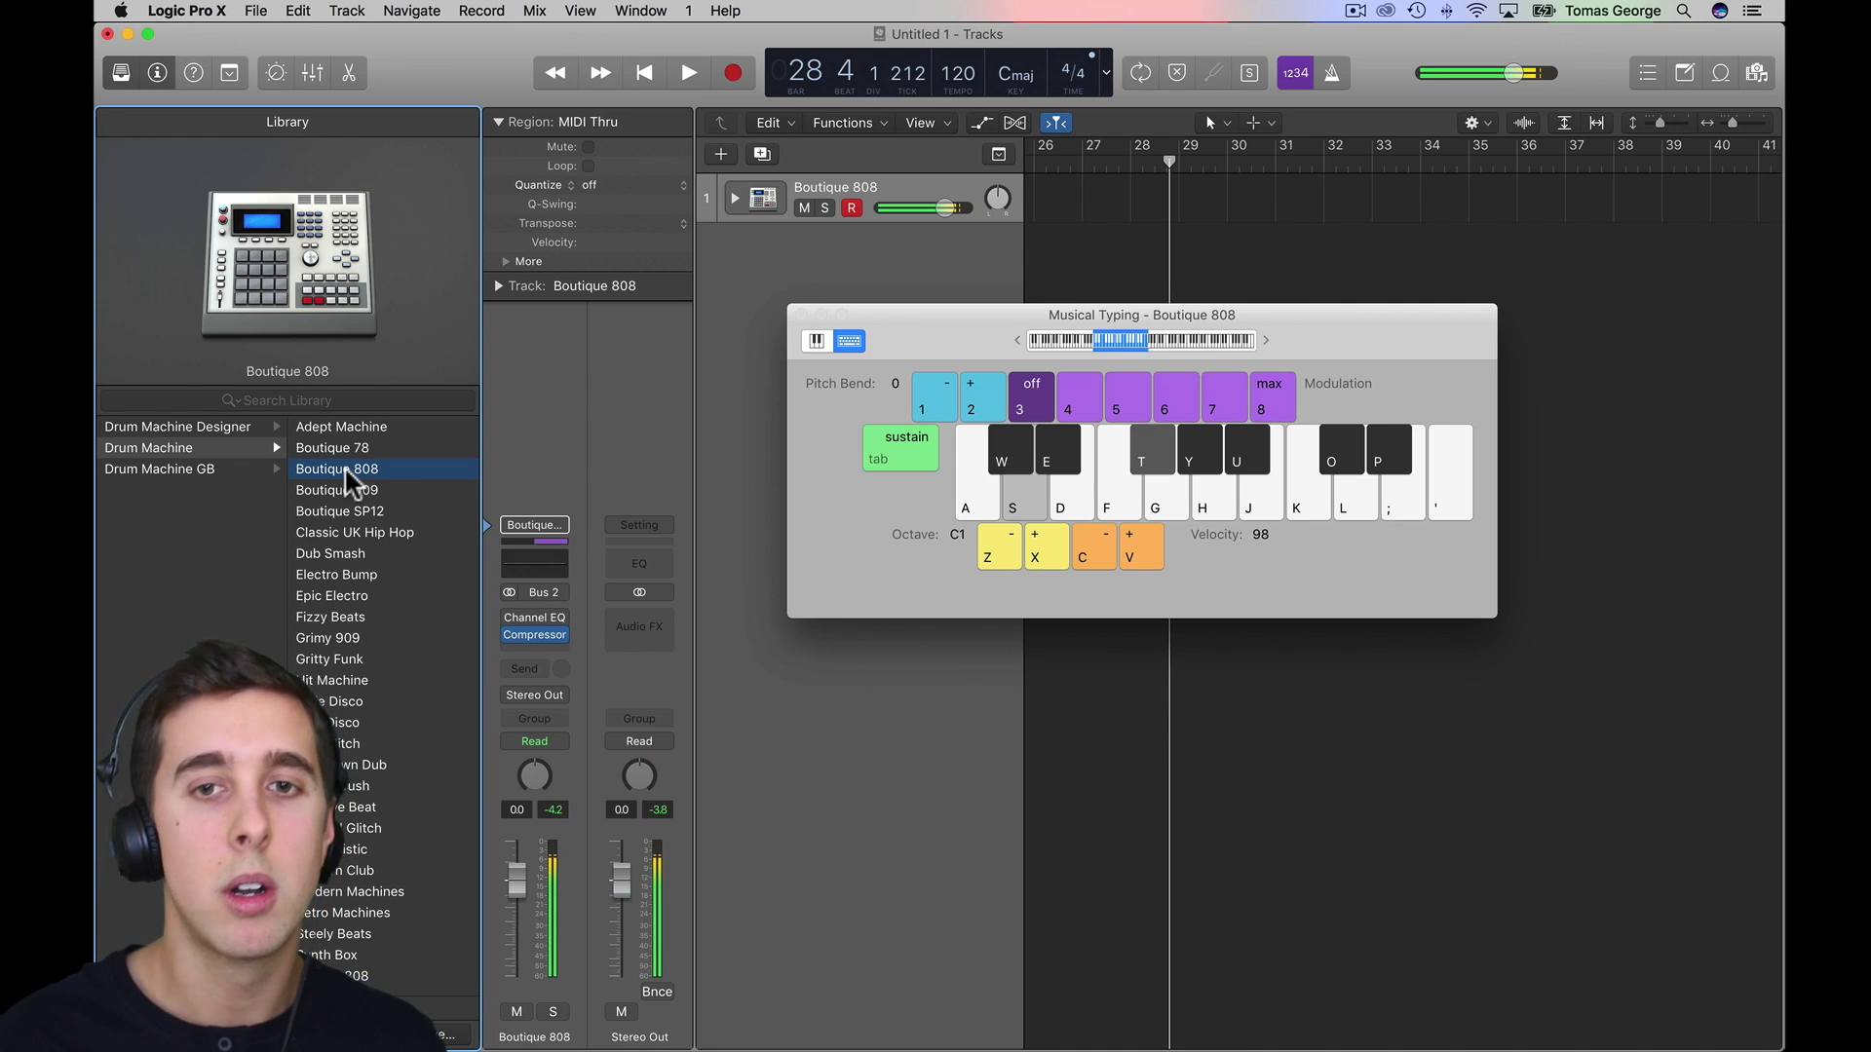
pyautogui.press('a')
pyautogui.press('s')
pyautogui.press('t')
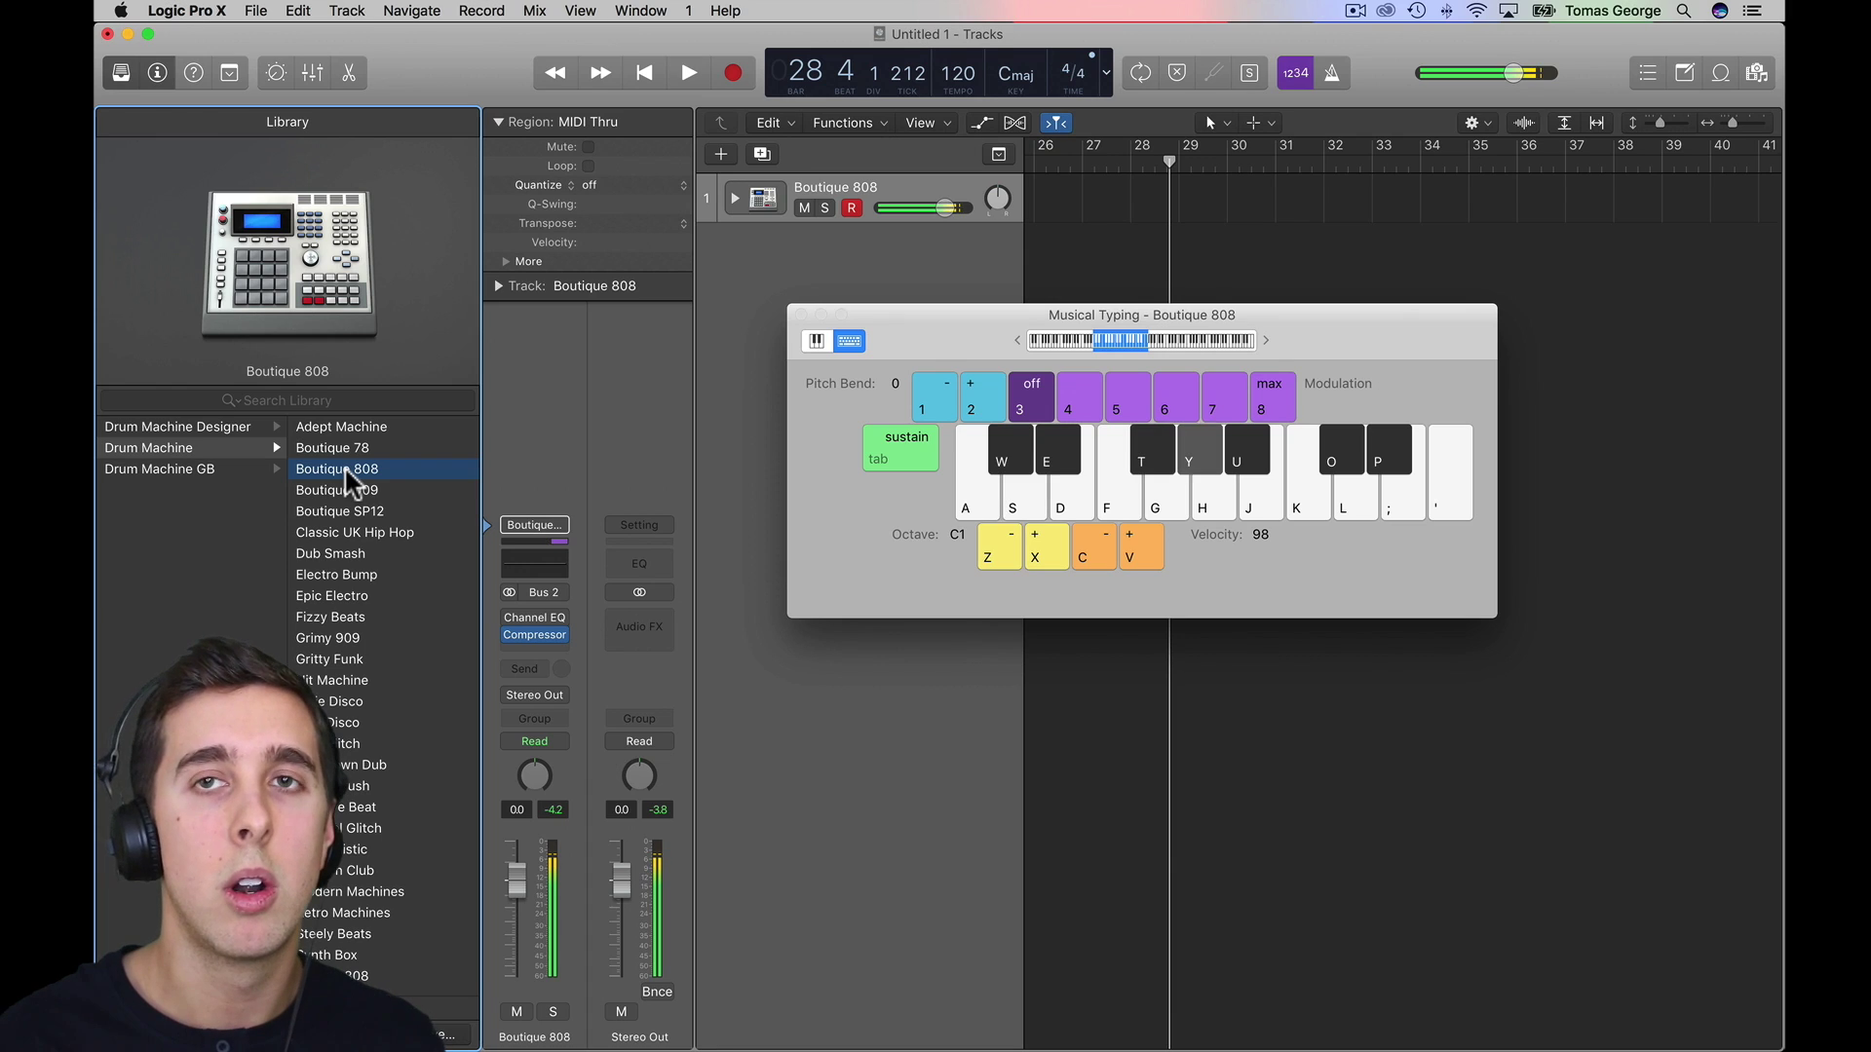
pyautogui.press('y')
pyautogui.press('t')
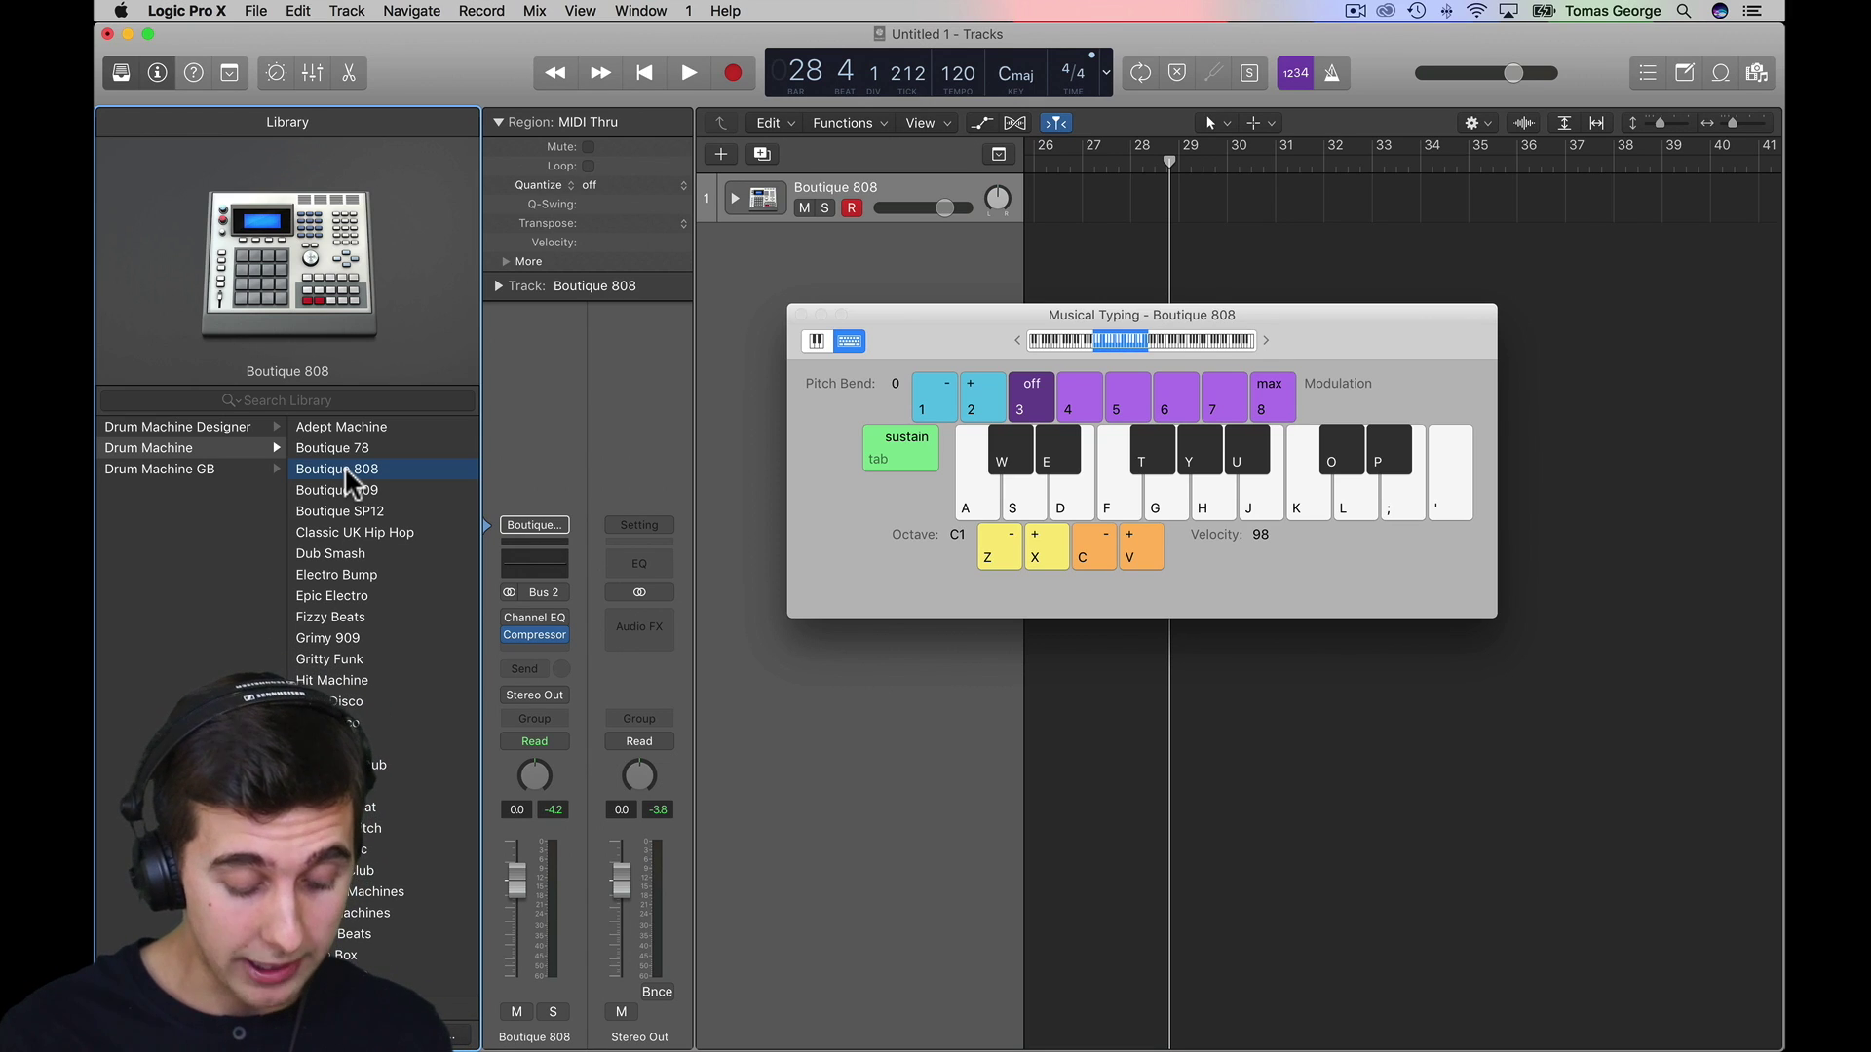
pyautogui.press('a')
pyautogui.press('t')
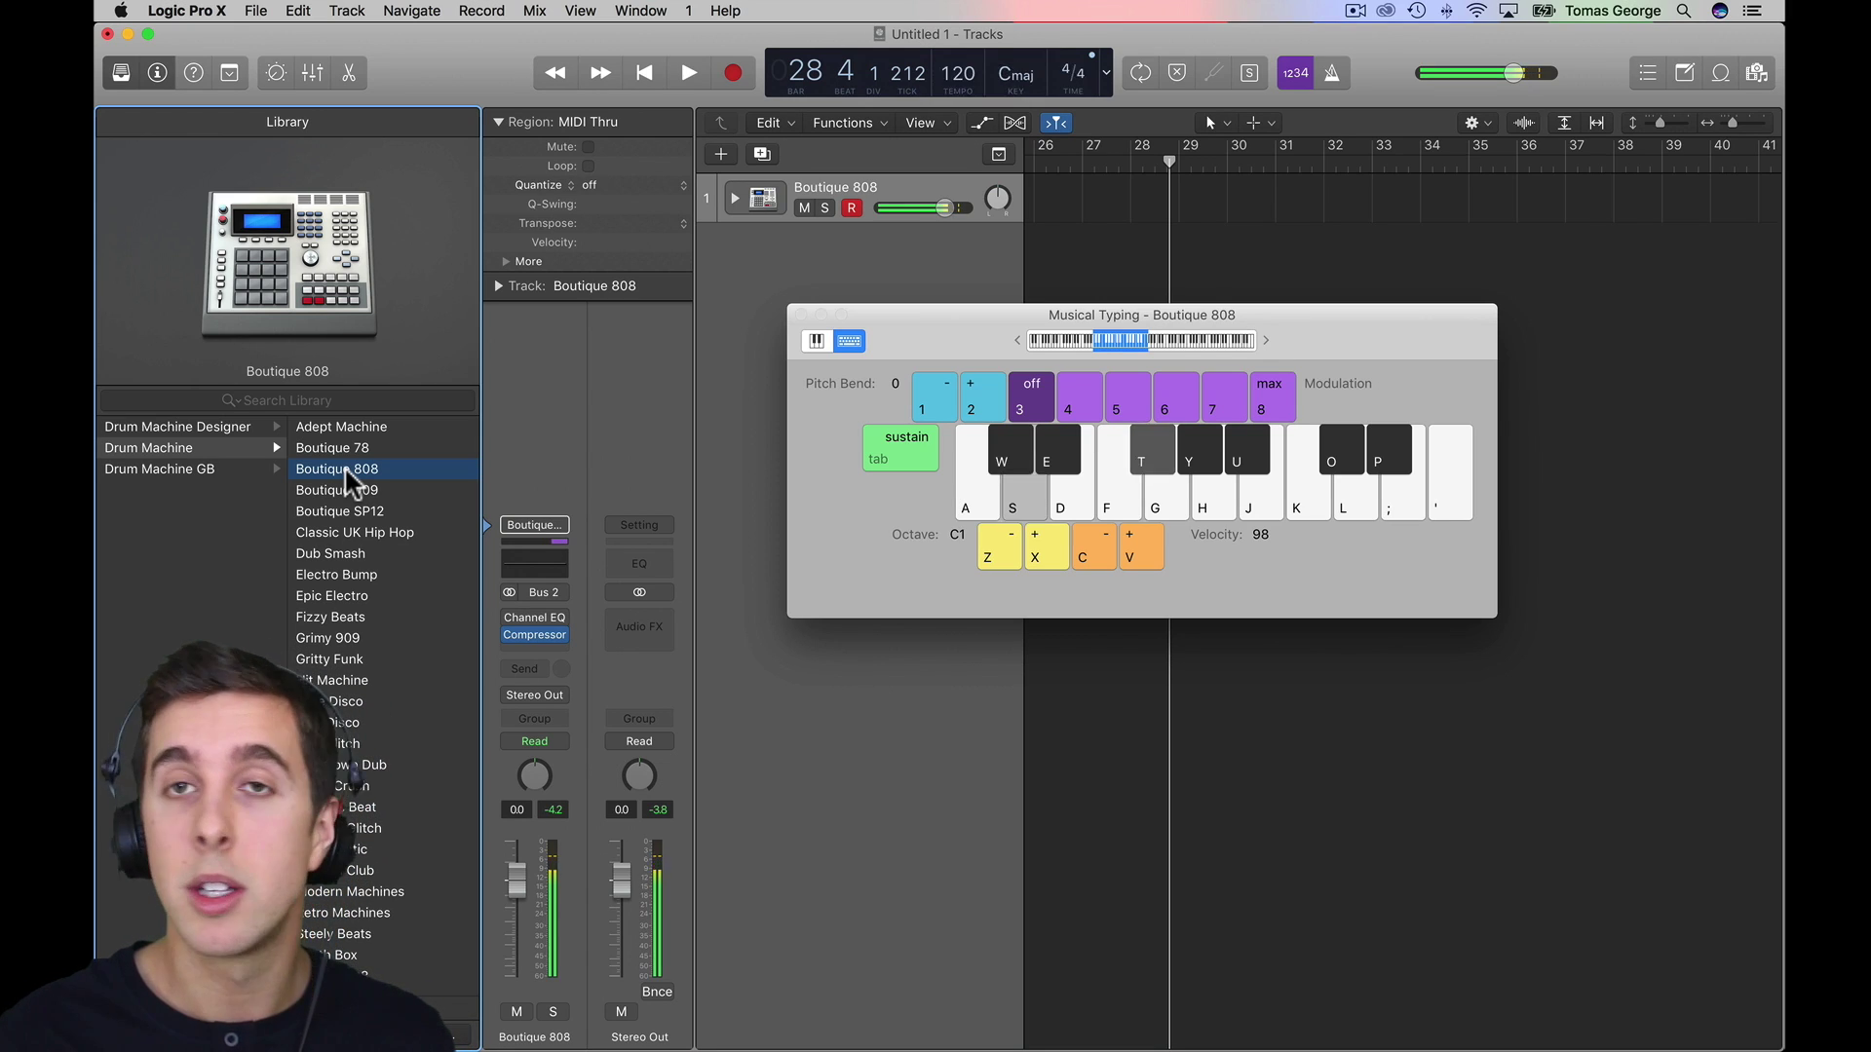
pyautogui.press('a')
pyautogui.press('s')
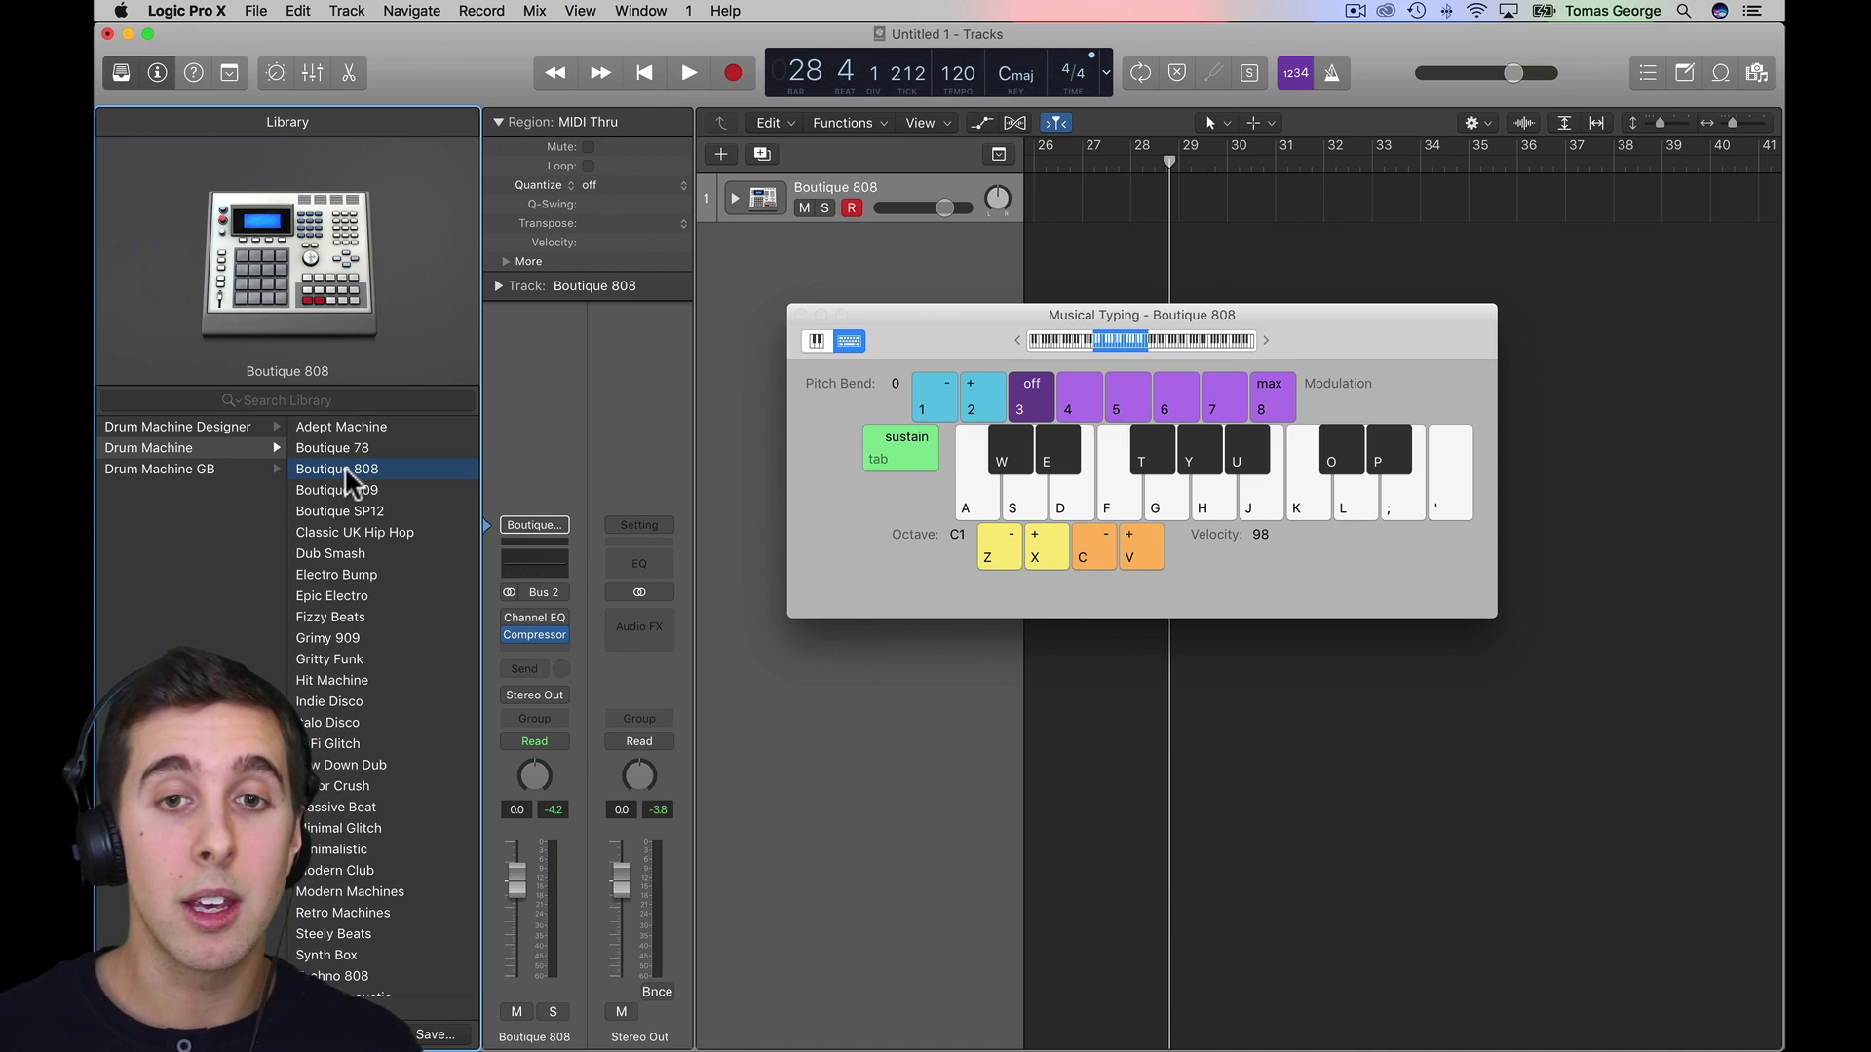
# - Audition the C1 kick on its own with several repeated hits
pyautogui.press('a')
pyautogui.press('a')
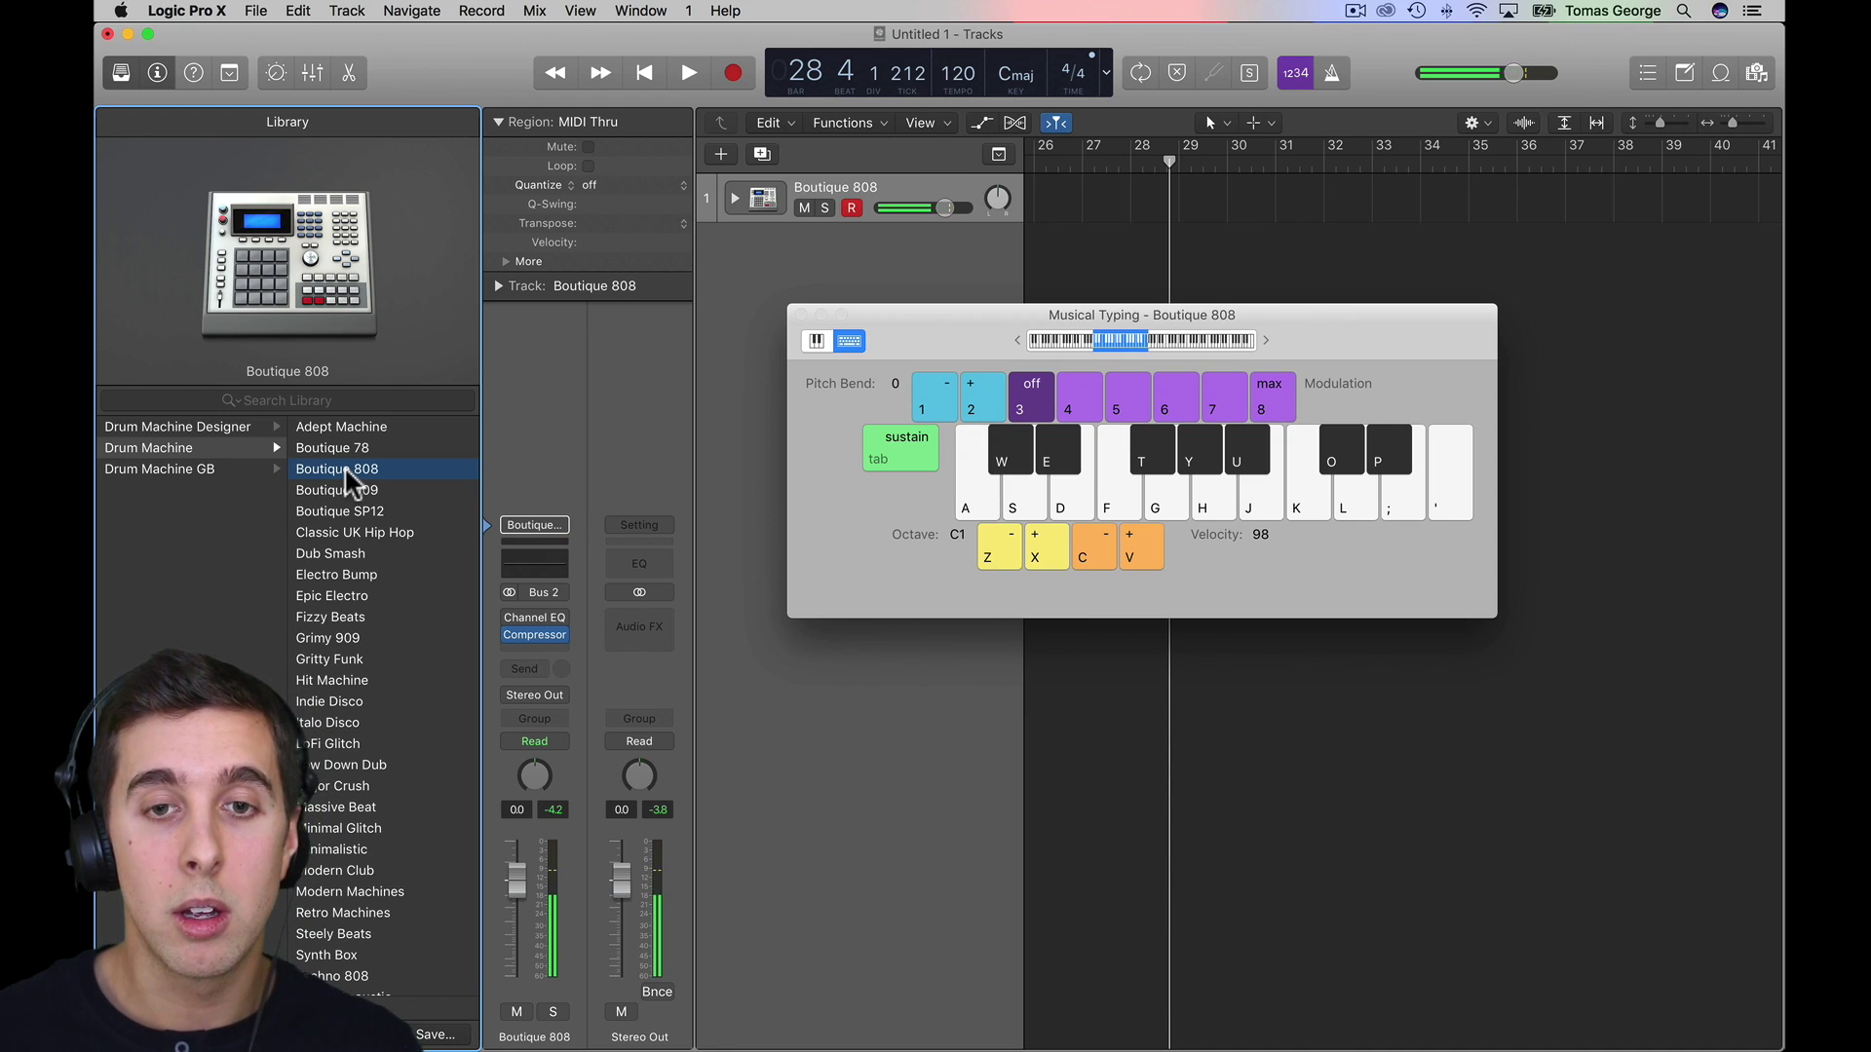
pyautogui.press('a')
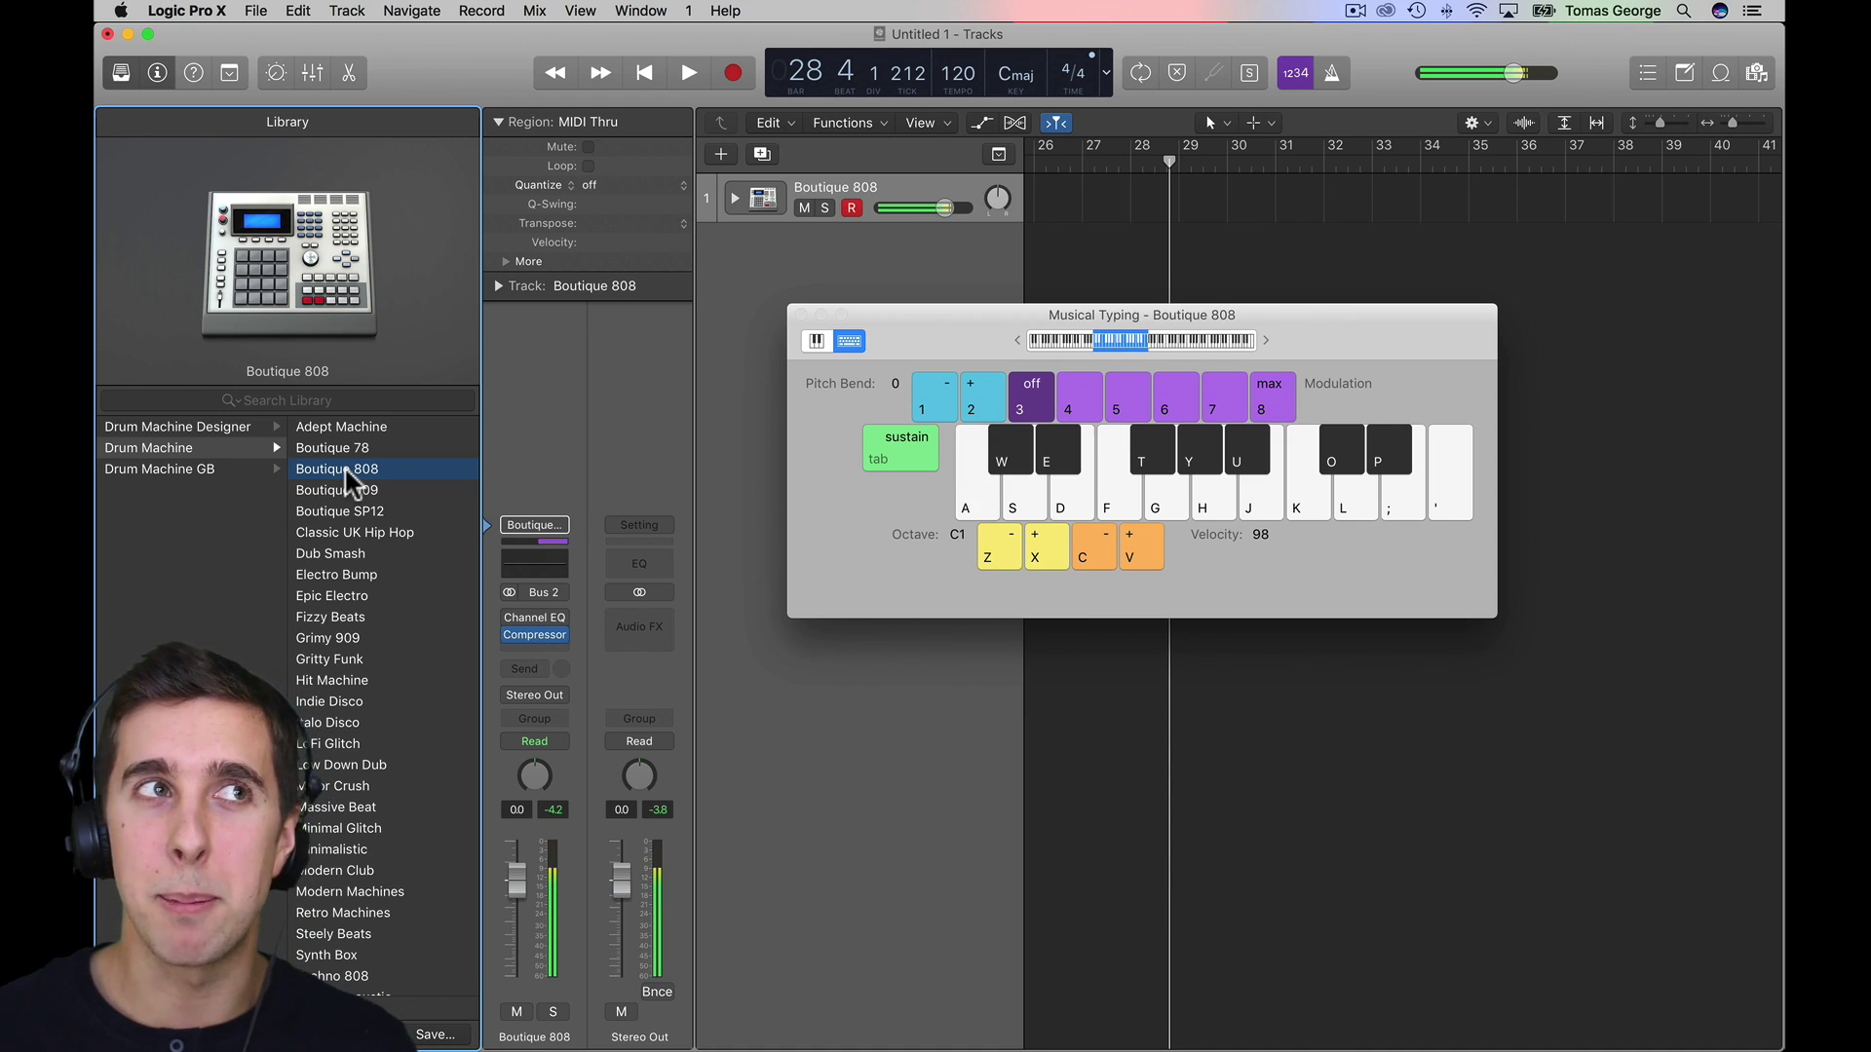
pyautogui.press('a')
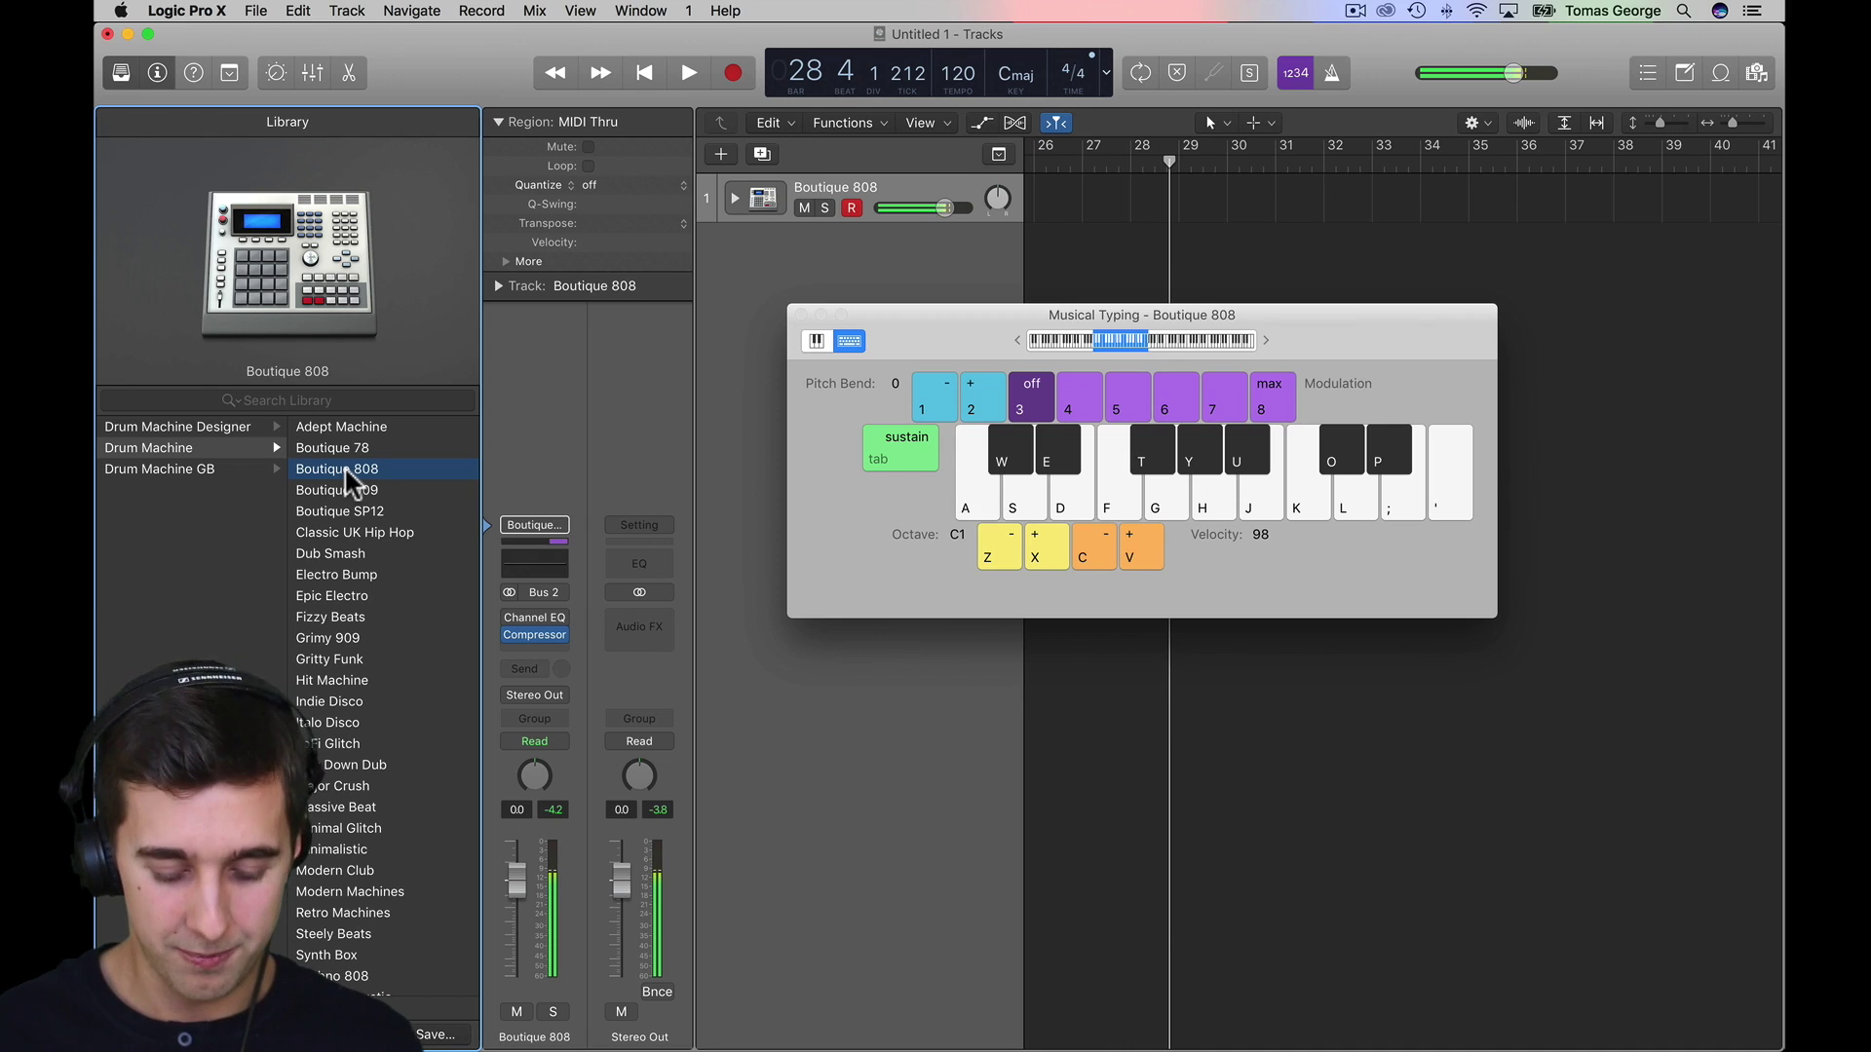
pyautogui.press('a')
# - Record a short trial take on the Boutique 808 track, starting from bar 1
pyautogui.click(1082, 282)
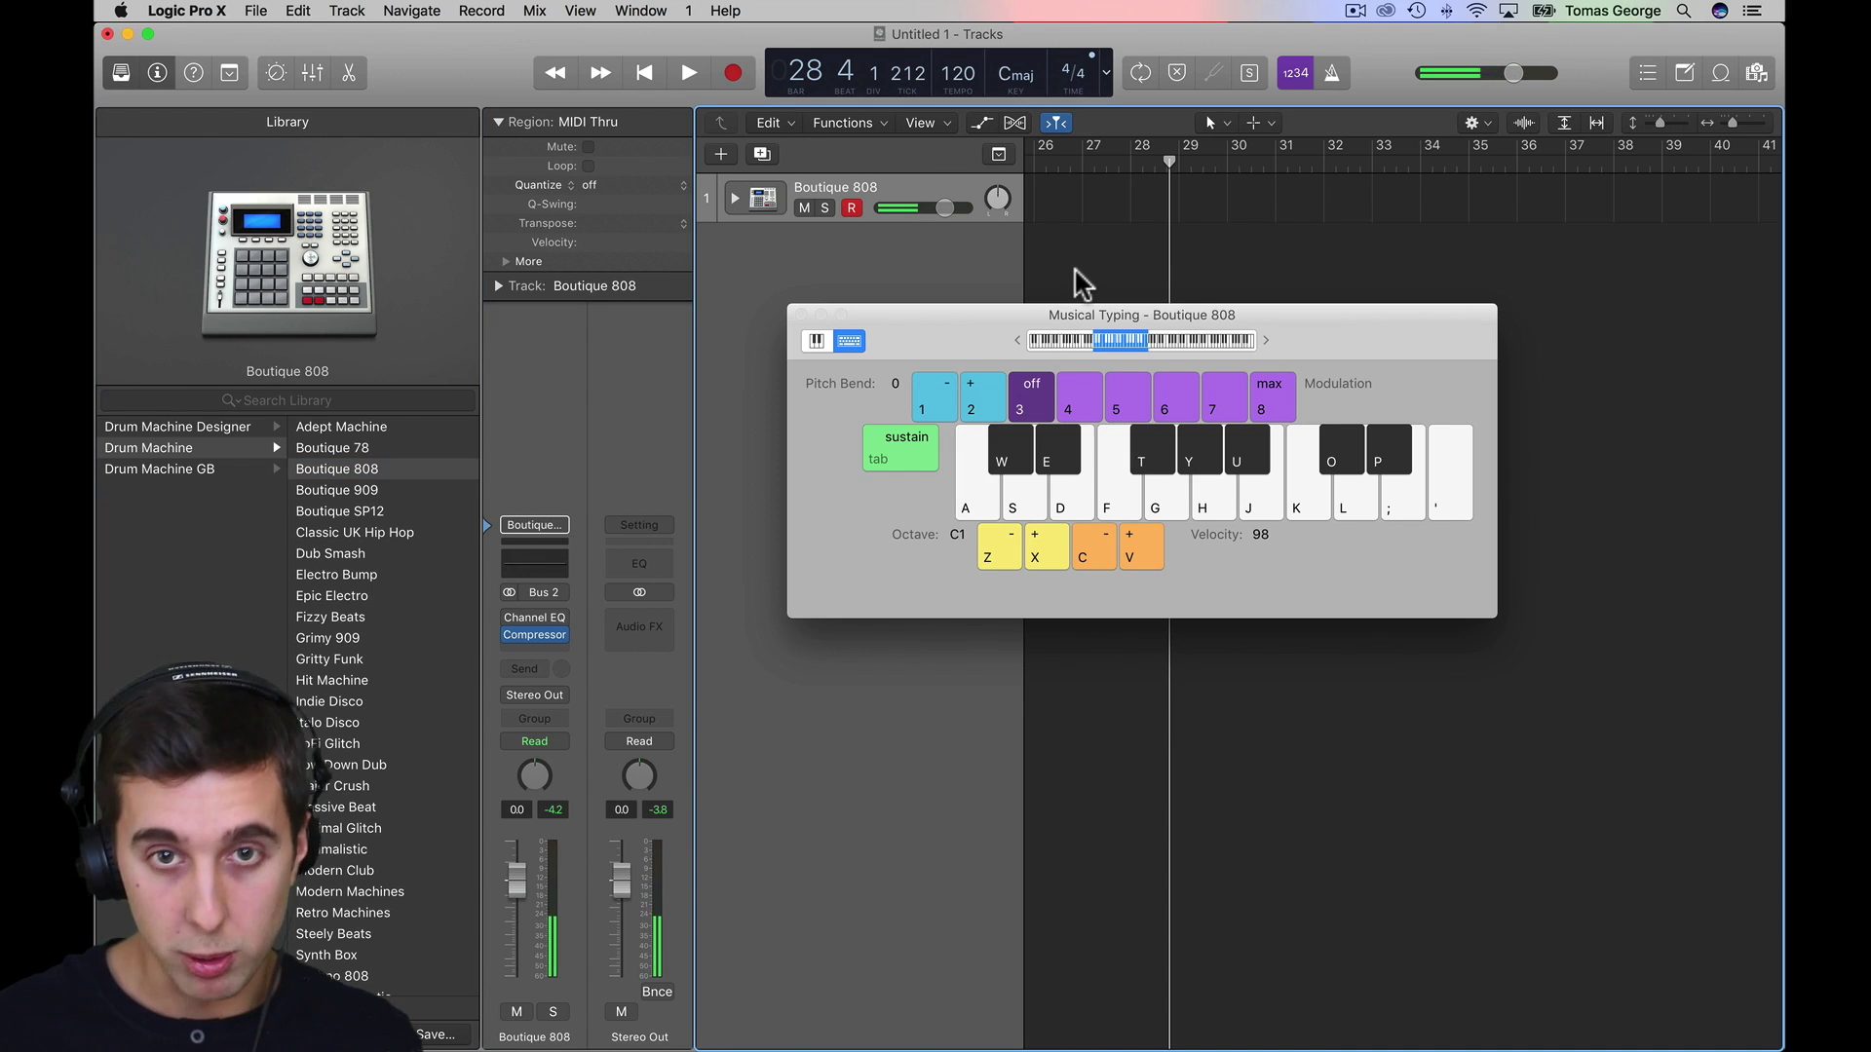
pyautogui.press('Return')
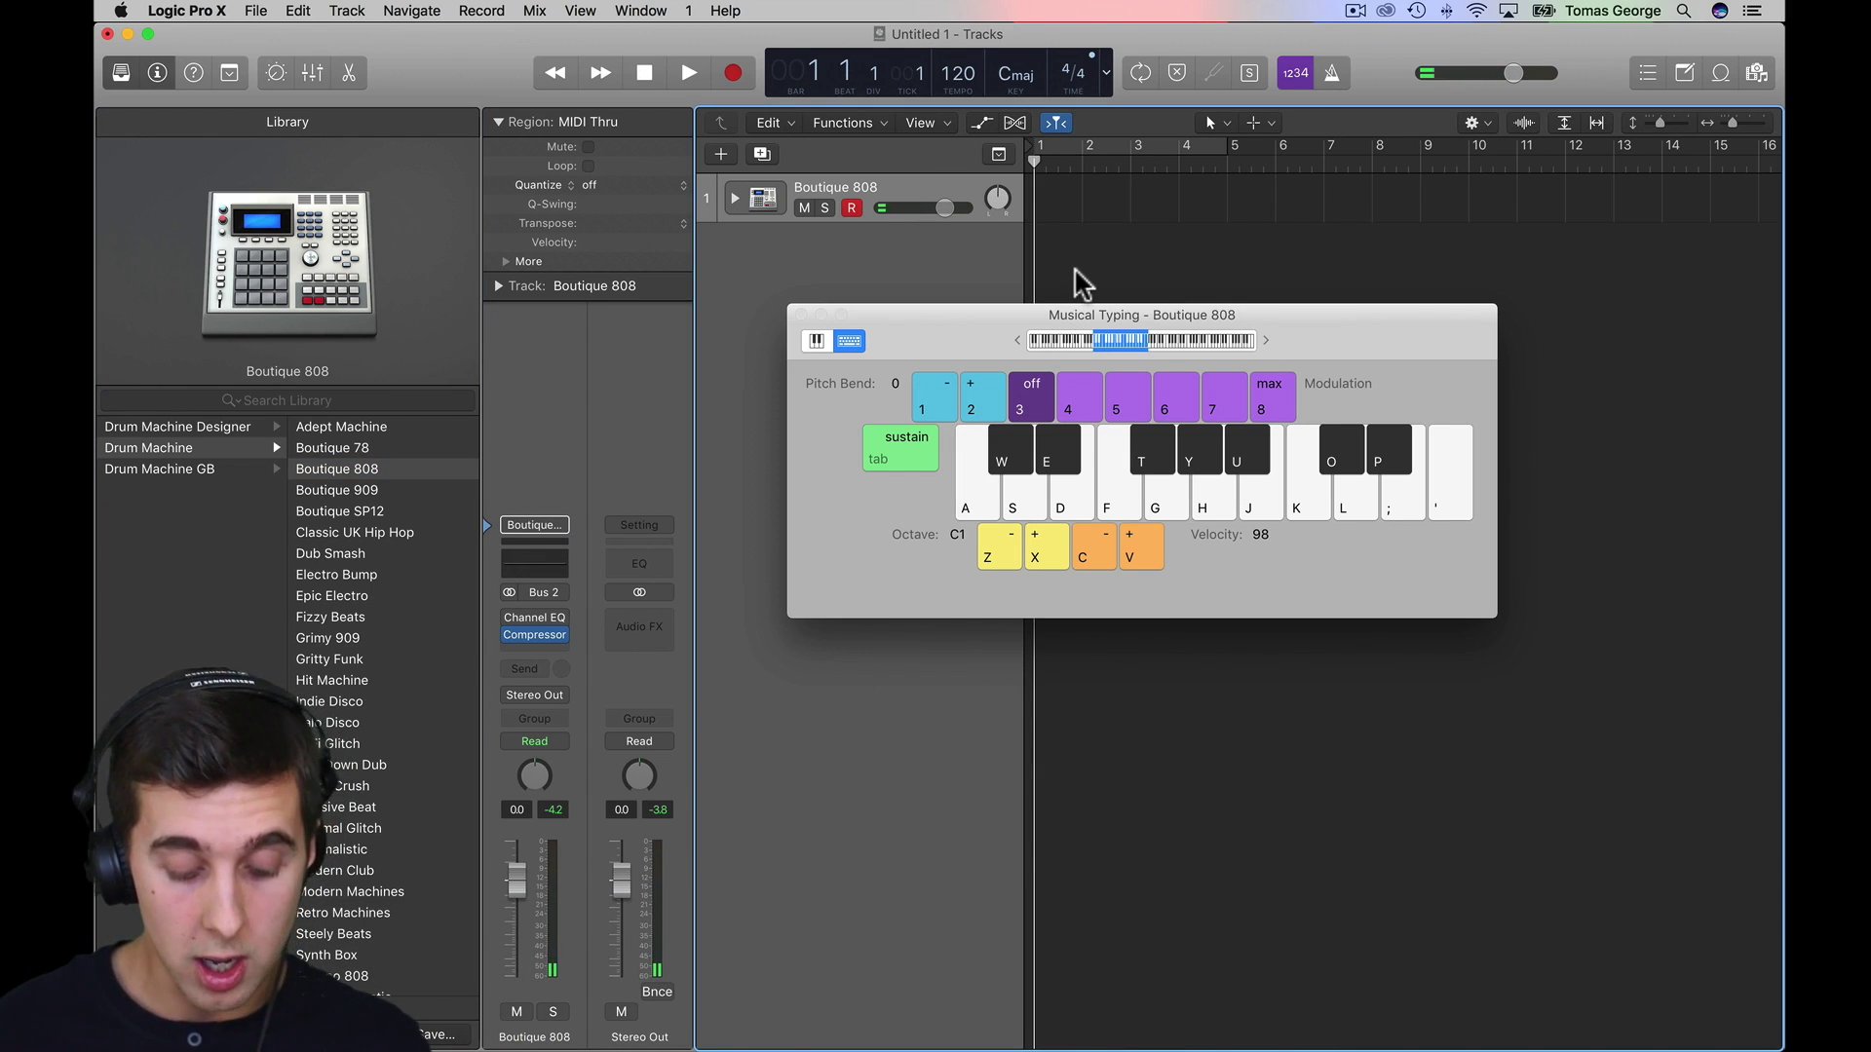
pyautogui.press('r')
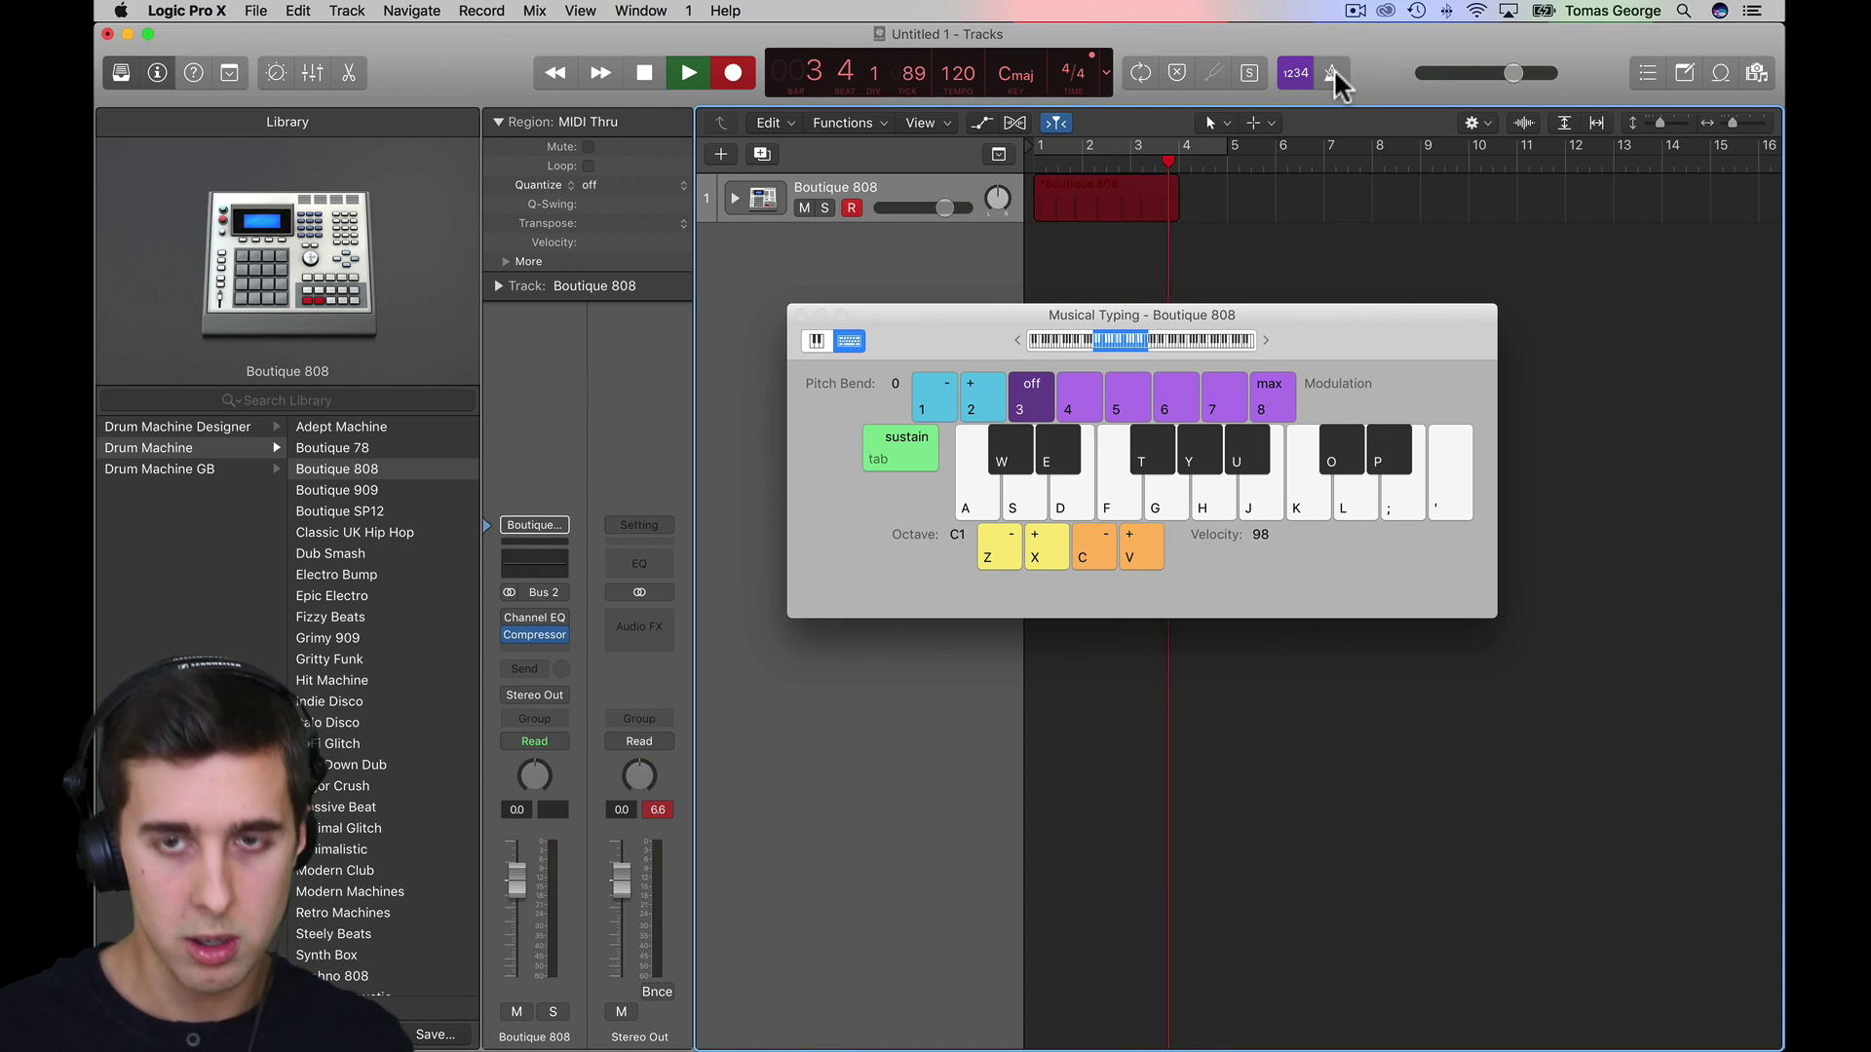
pyautogui.press('space')
# - Turn on the metronome click and record a second short take from where the first one stopped
pyautogui.click(1331, 72)
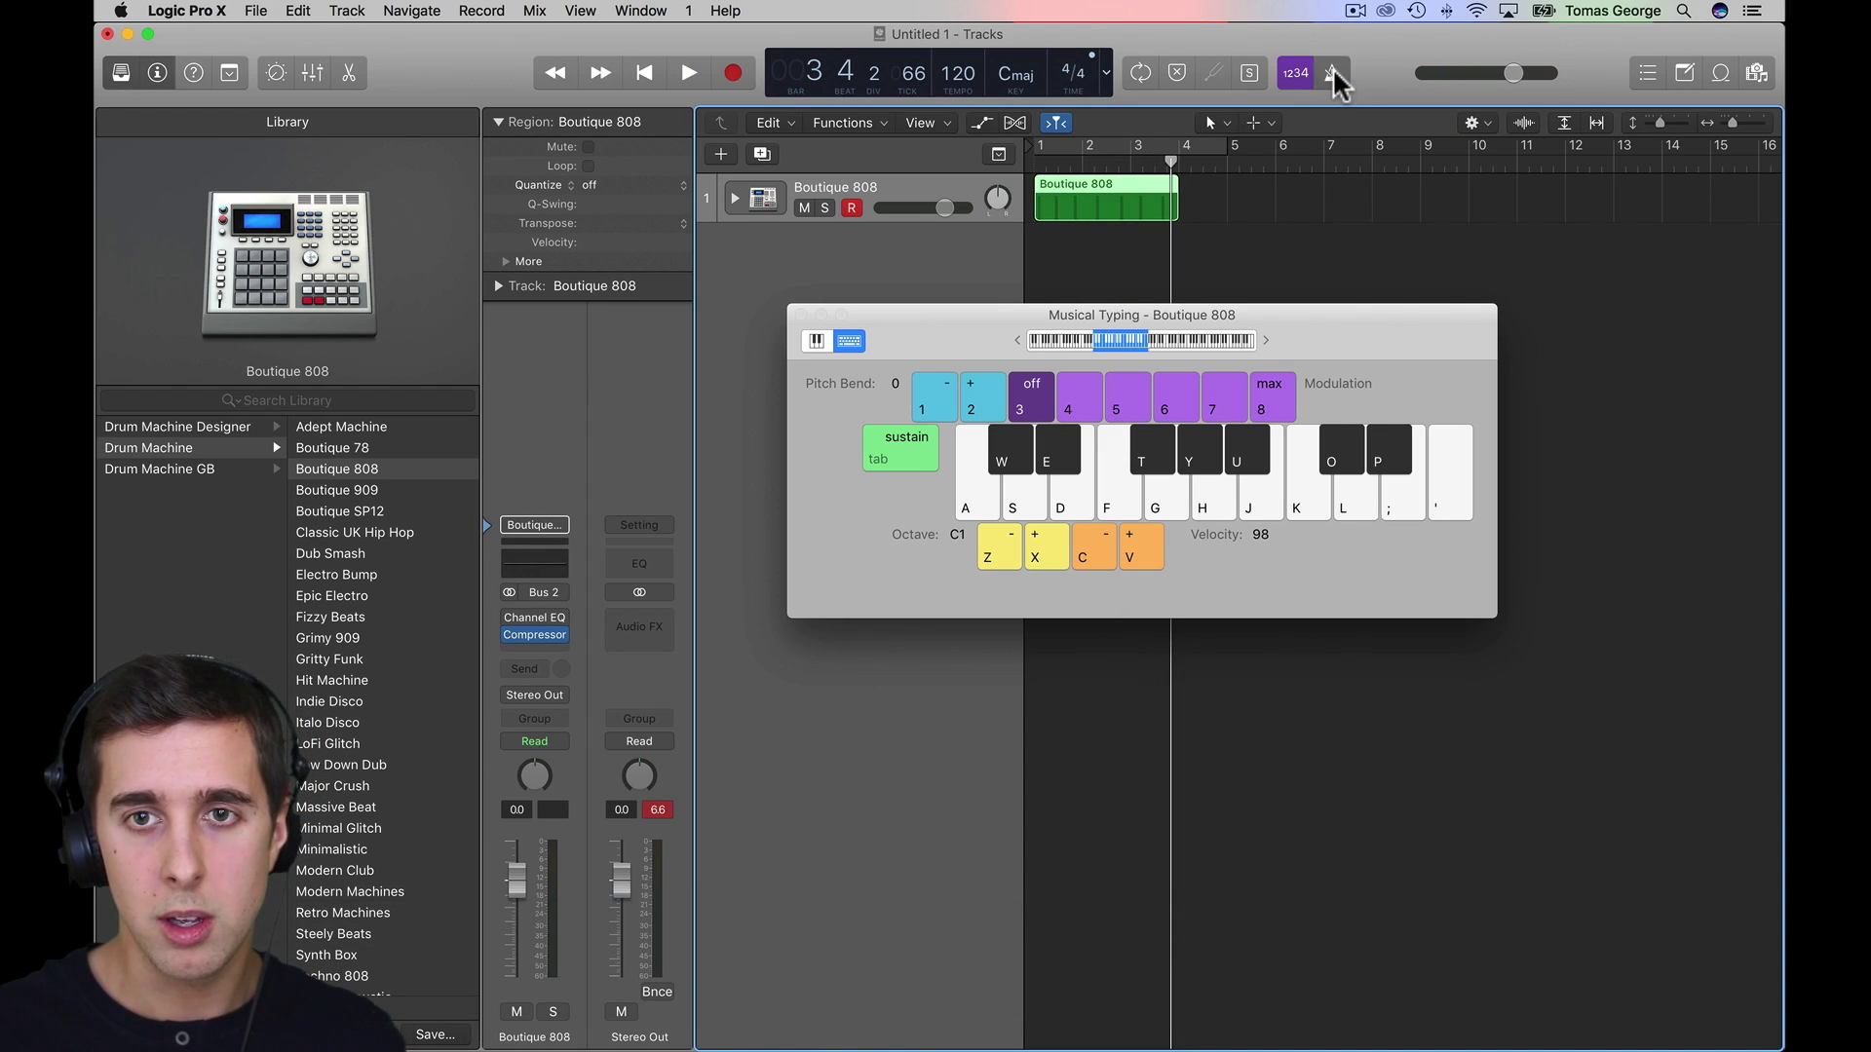
pyautogui.press('space')
pyautogui.press('r')
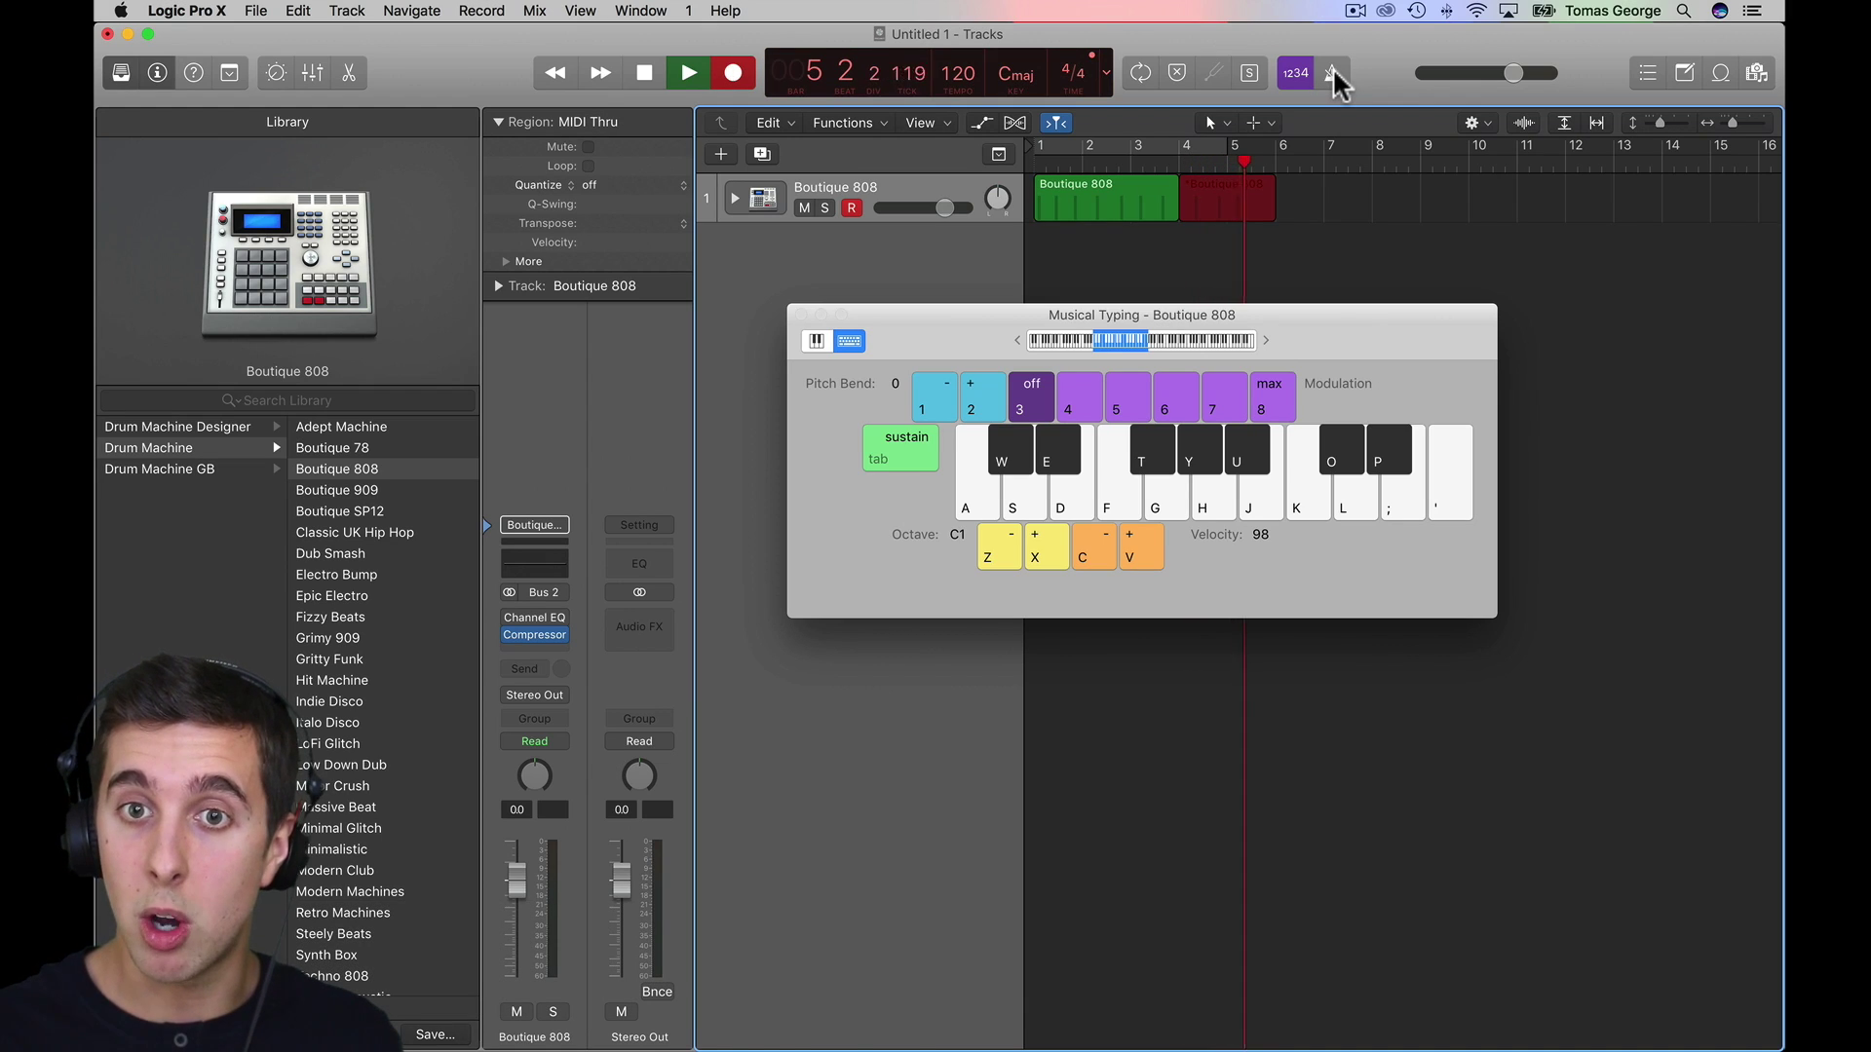
pyautogui.press('space')
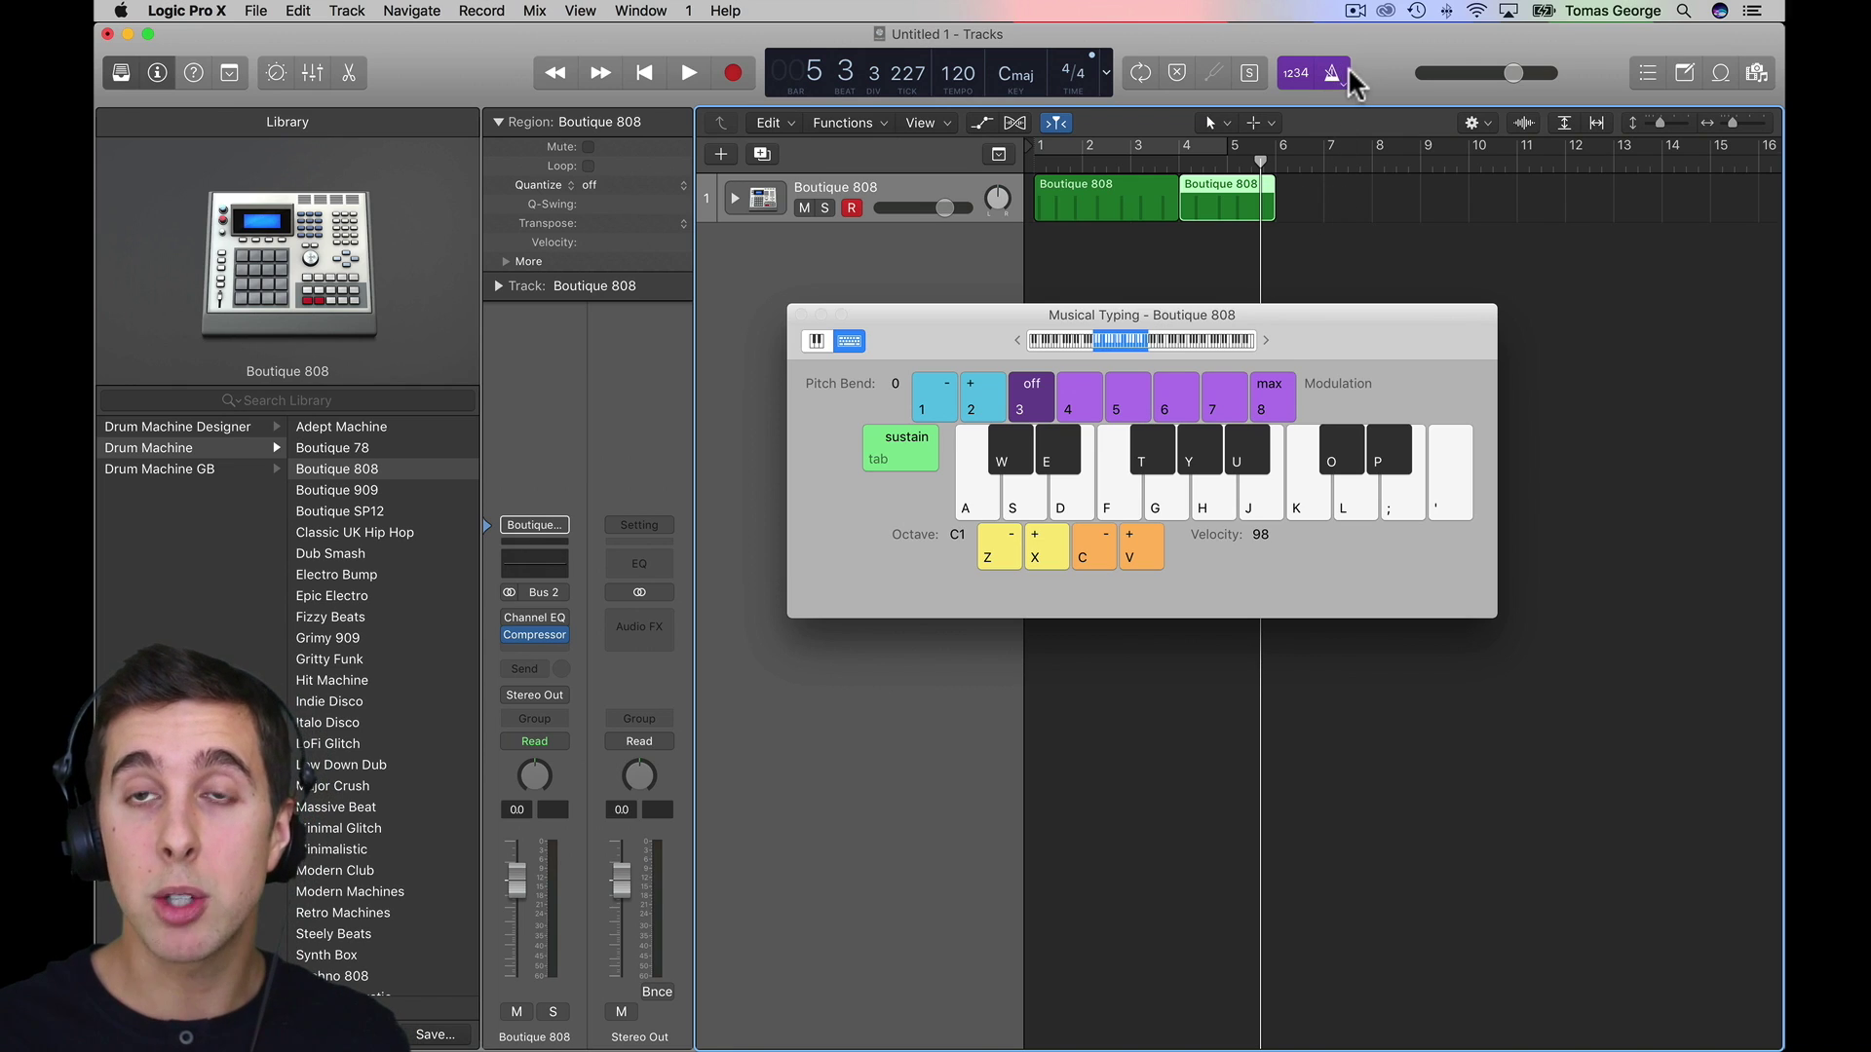
# - Delete both recorded regions from the Boutique 808 track
pyautogui.keyDown('shift'); pyautogui.click(1072, 200); pyautogui.keyUp('shift')
pyautogui.press('BackSpace')
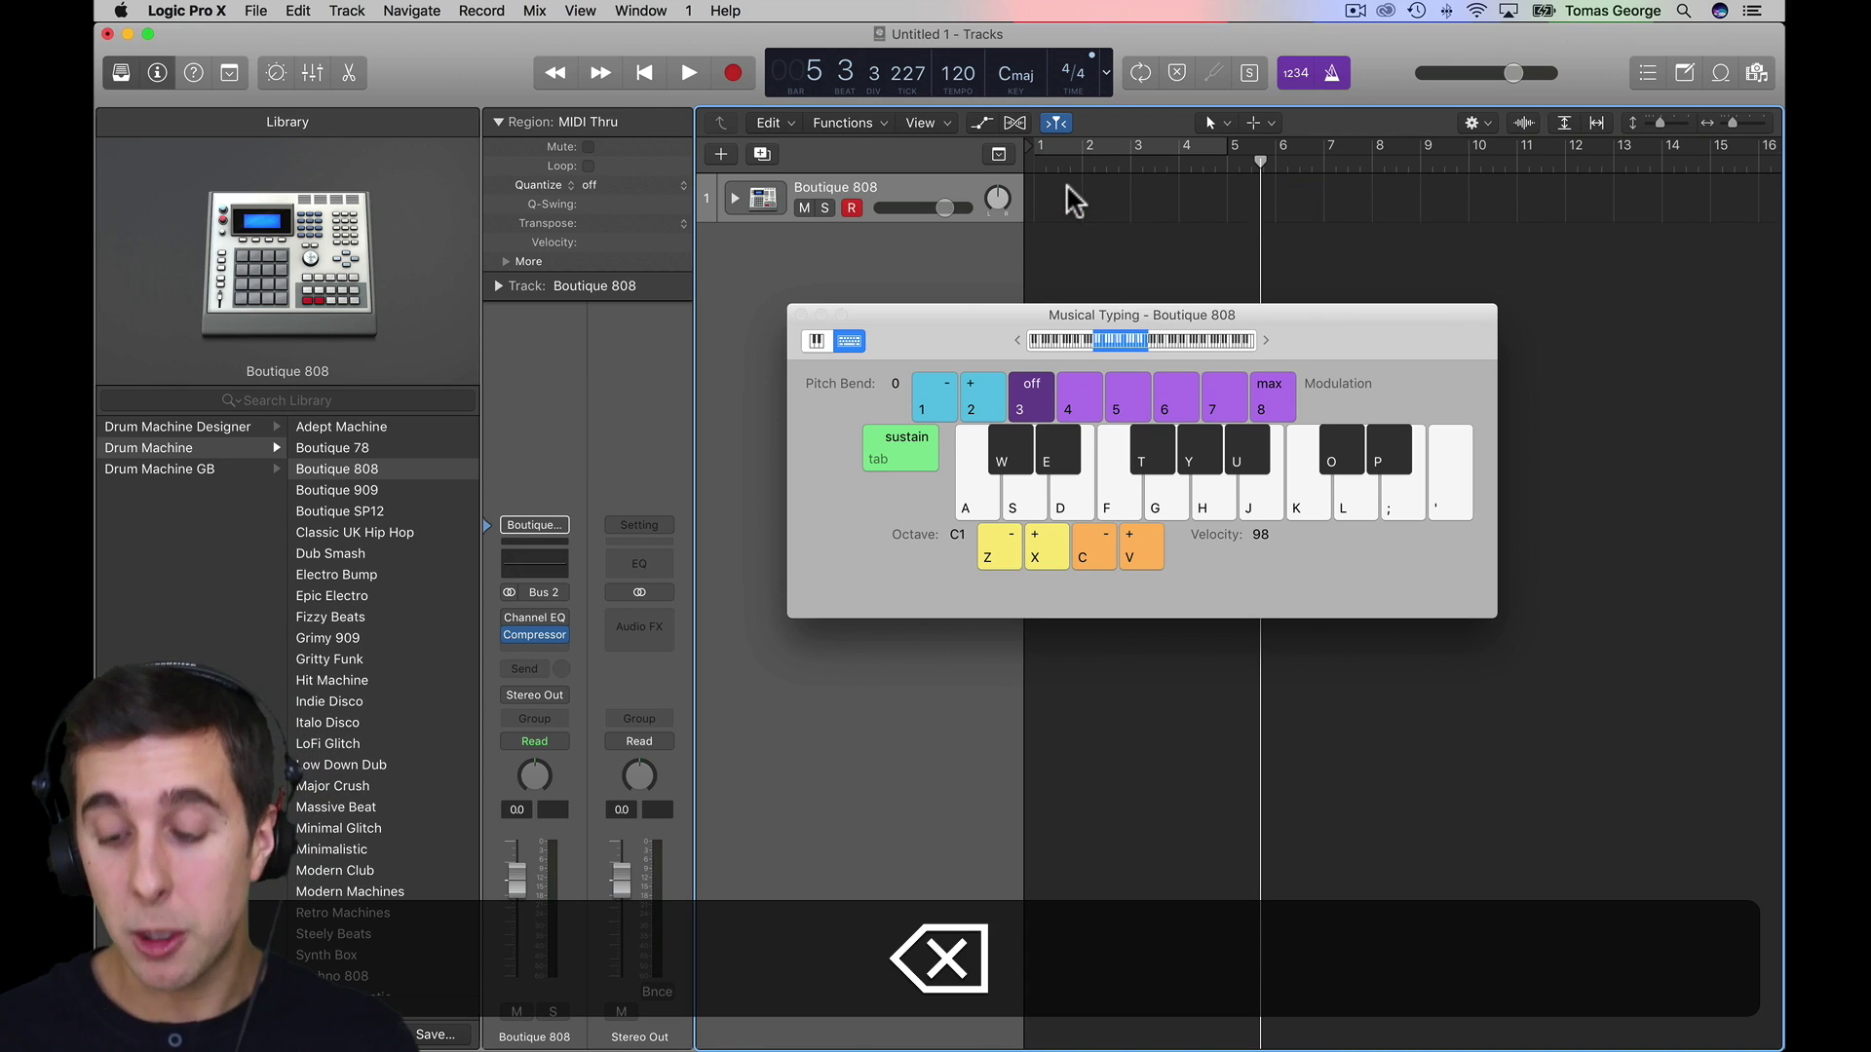
# - Record a repeating C1 kick pattern on the Boutique 808 track, starting at bar 1 and stopping at bar 6
pyautogui.press('Return')
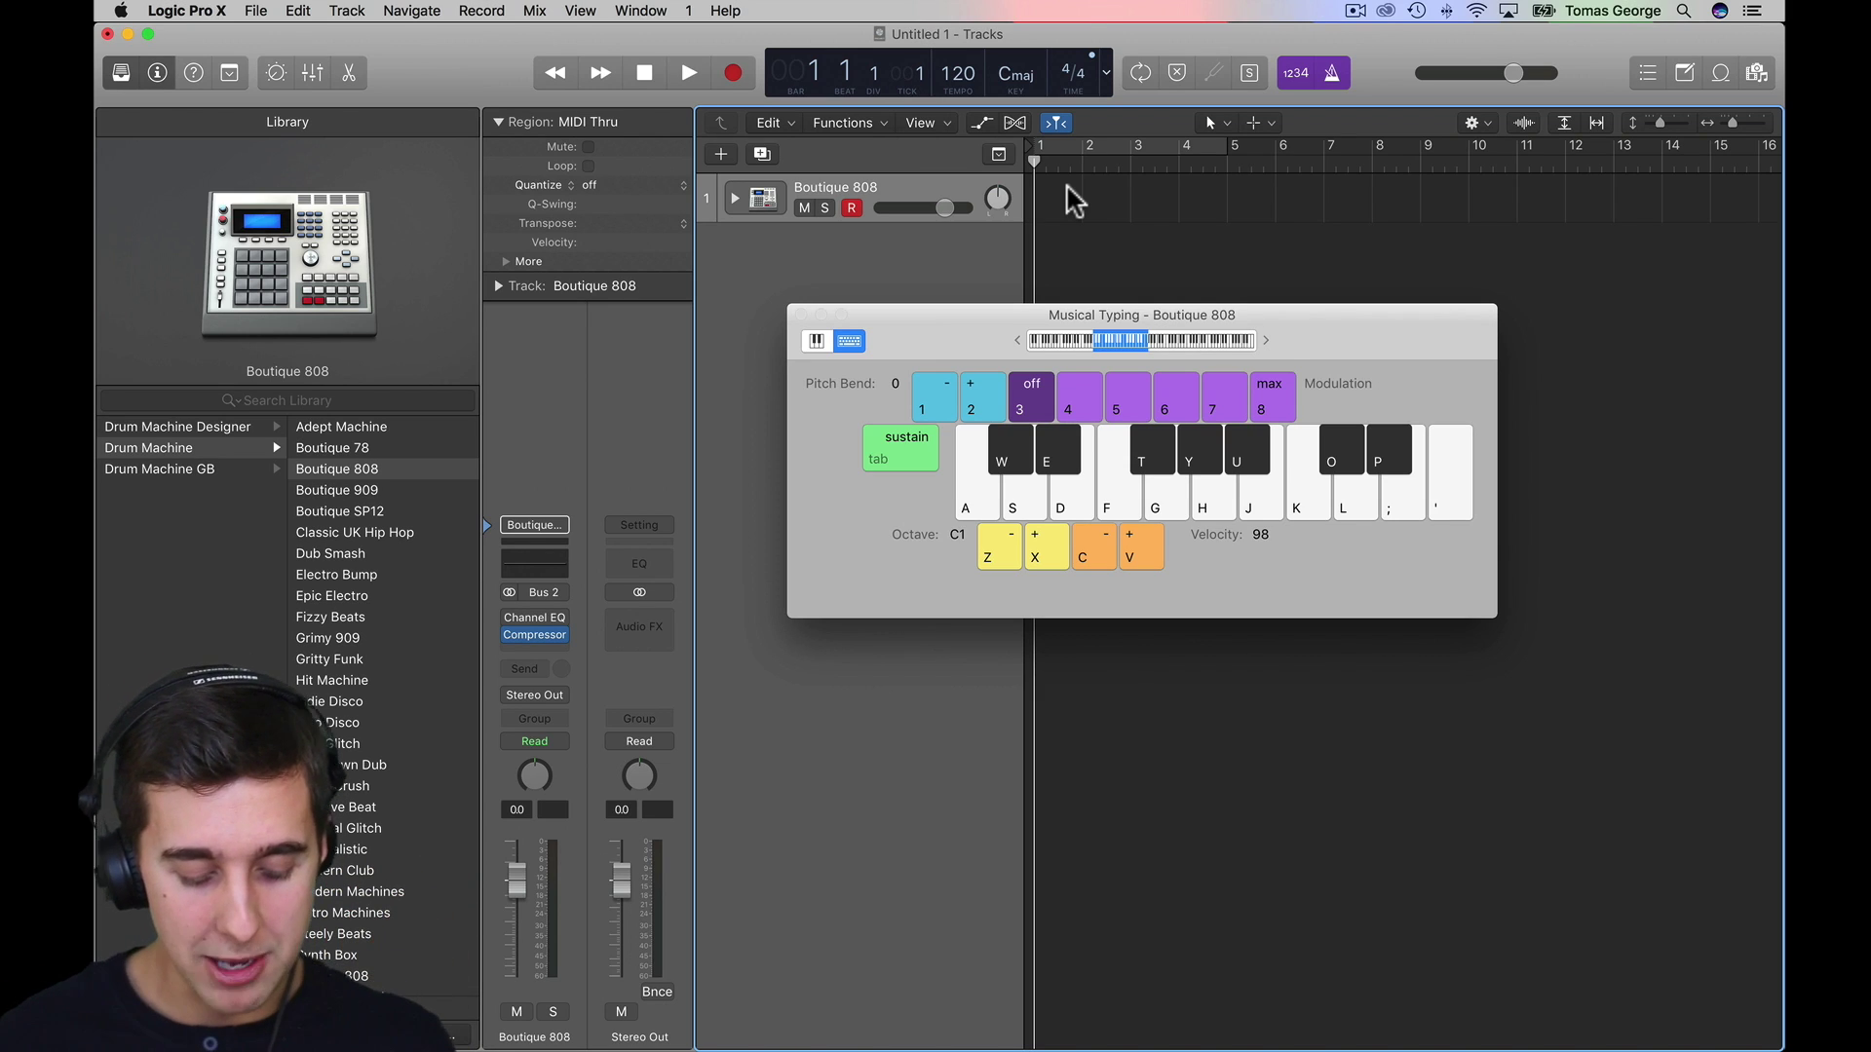
pyautogui.press('r')
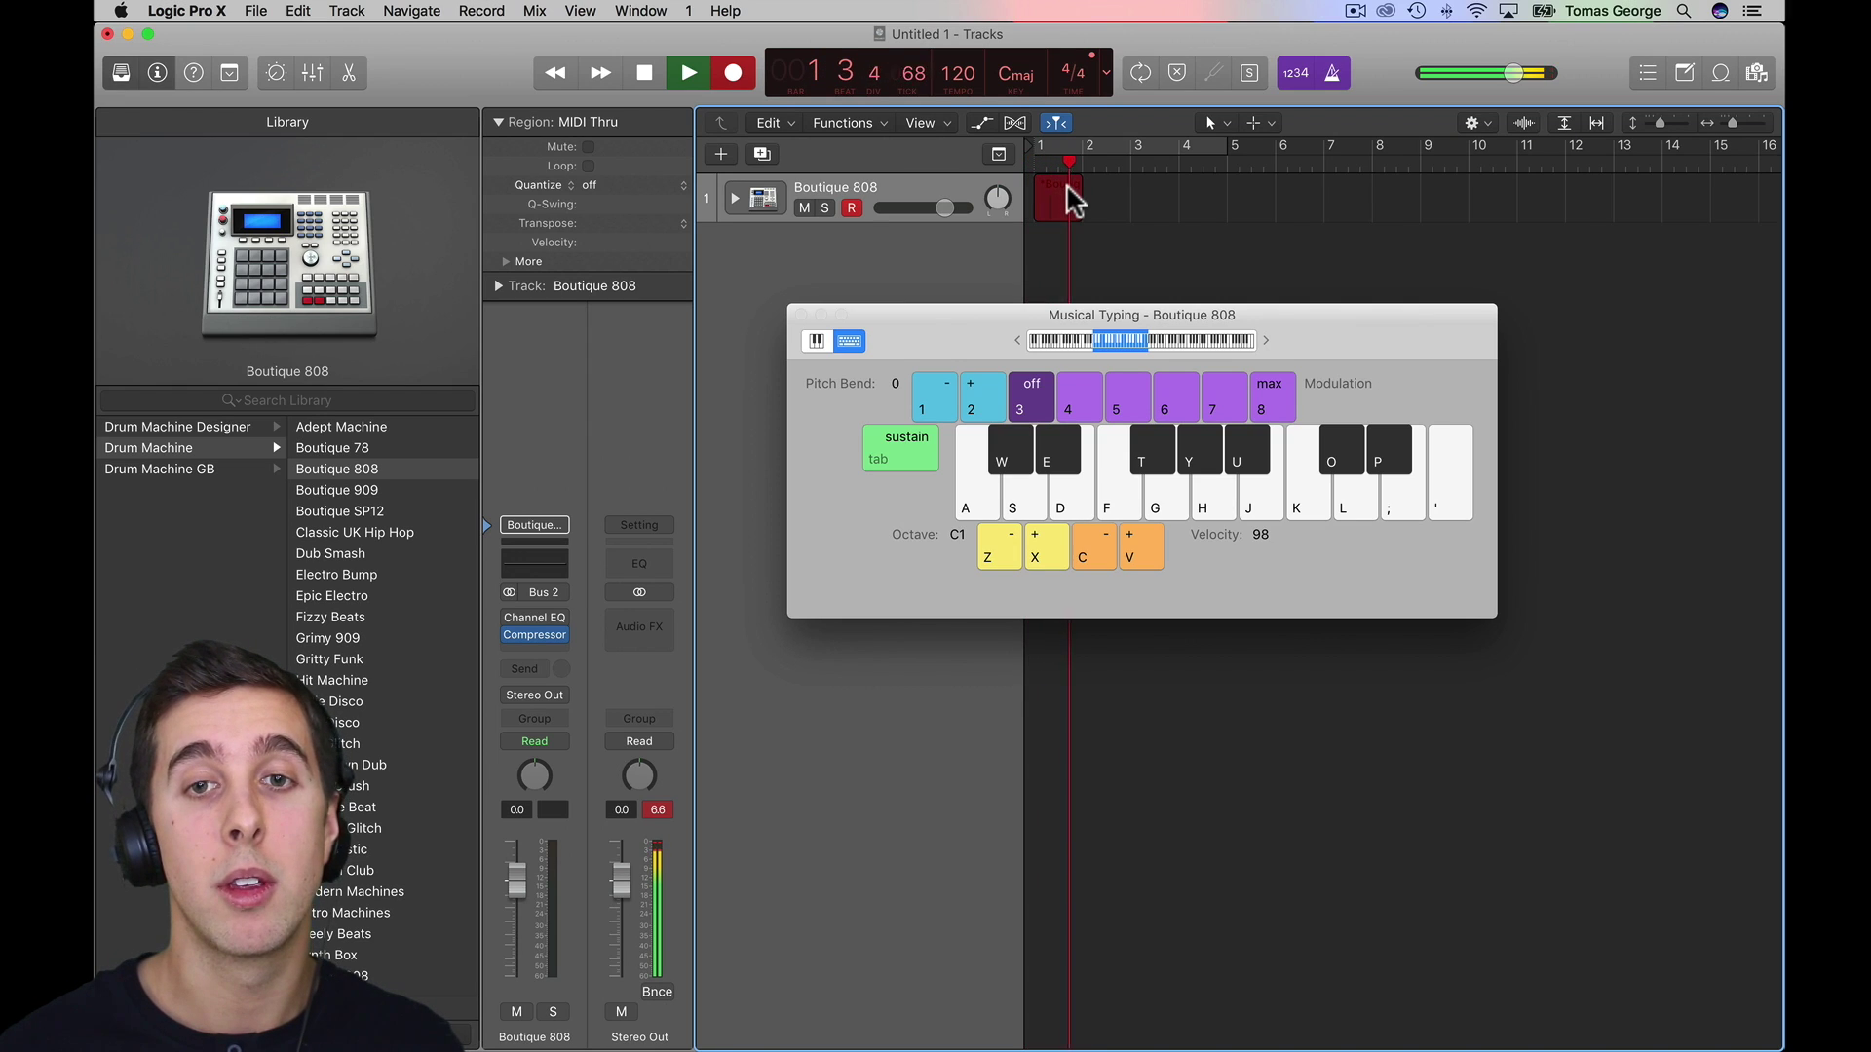
pyautogui.press('a')
pyautogui.press('a')
pyautogui.press('a')
pyautogui.press('a')
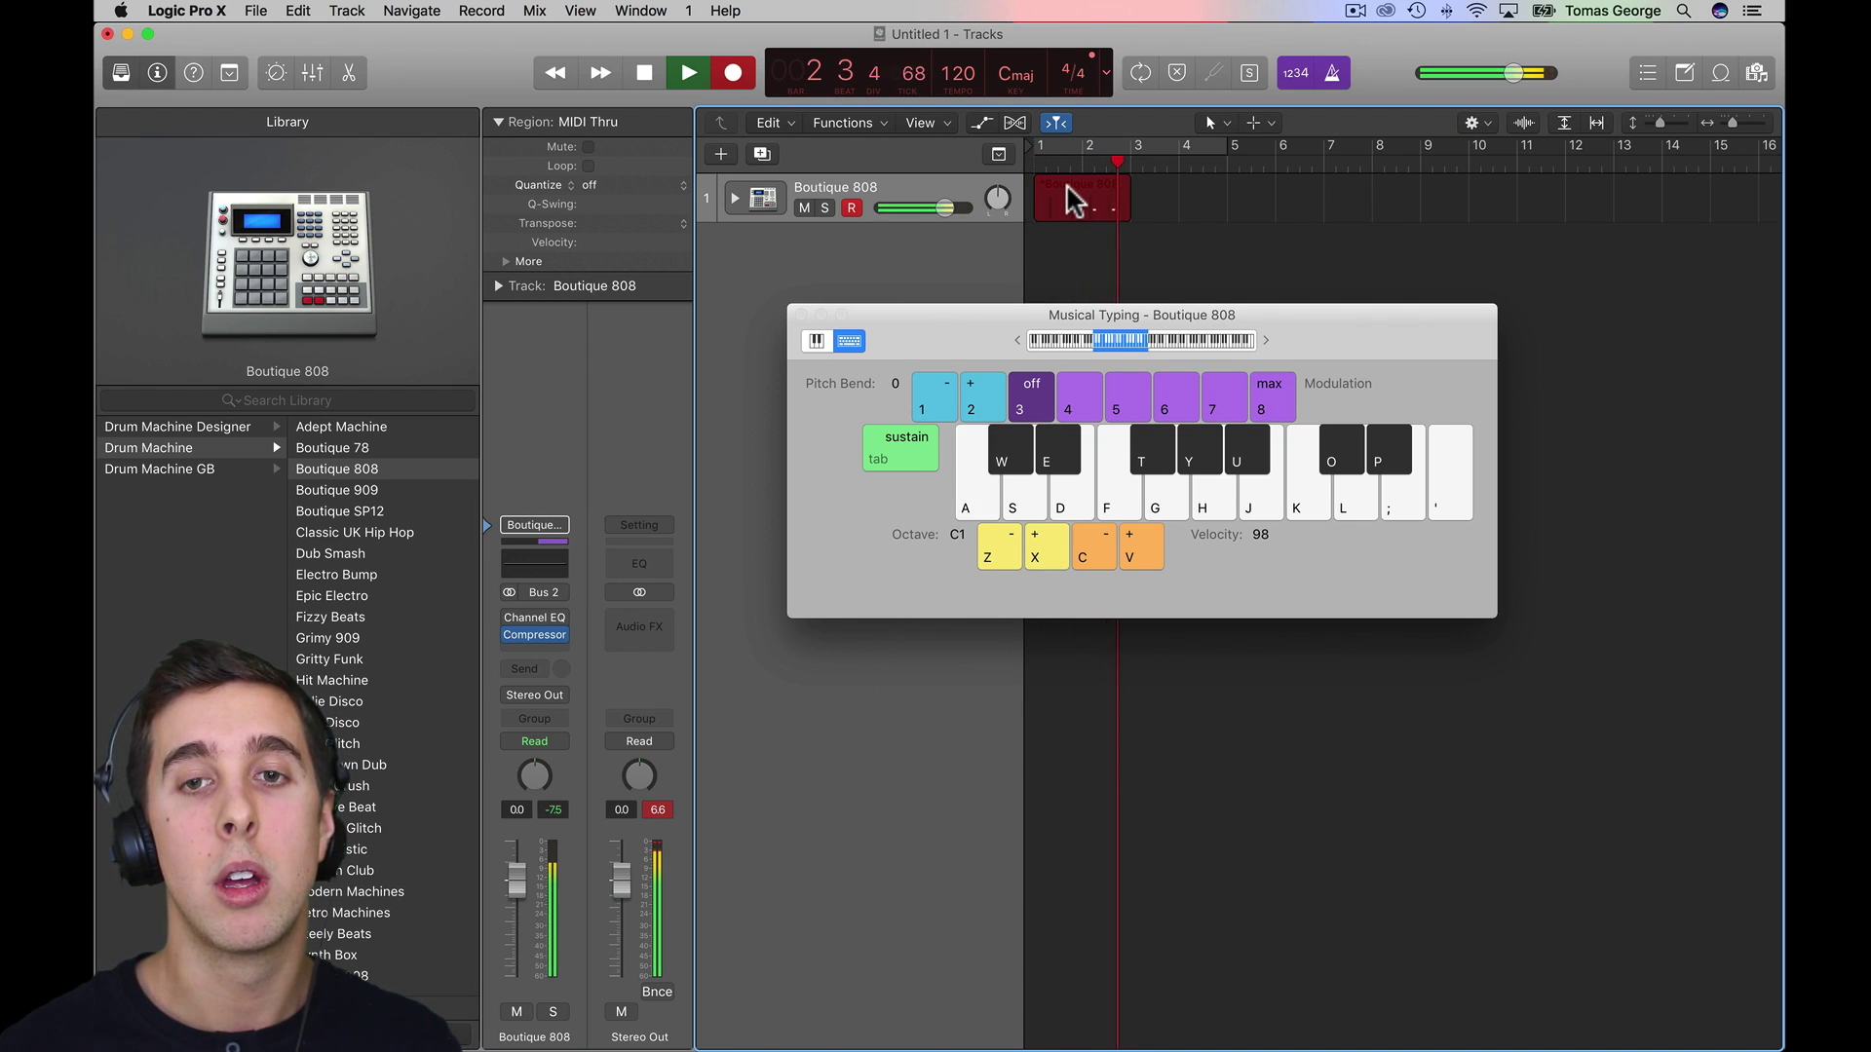
pyautogui.press('a')
pyautogui.press('a')
pyautogui.press('a')
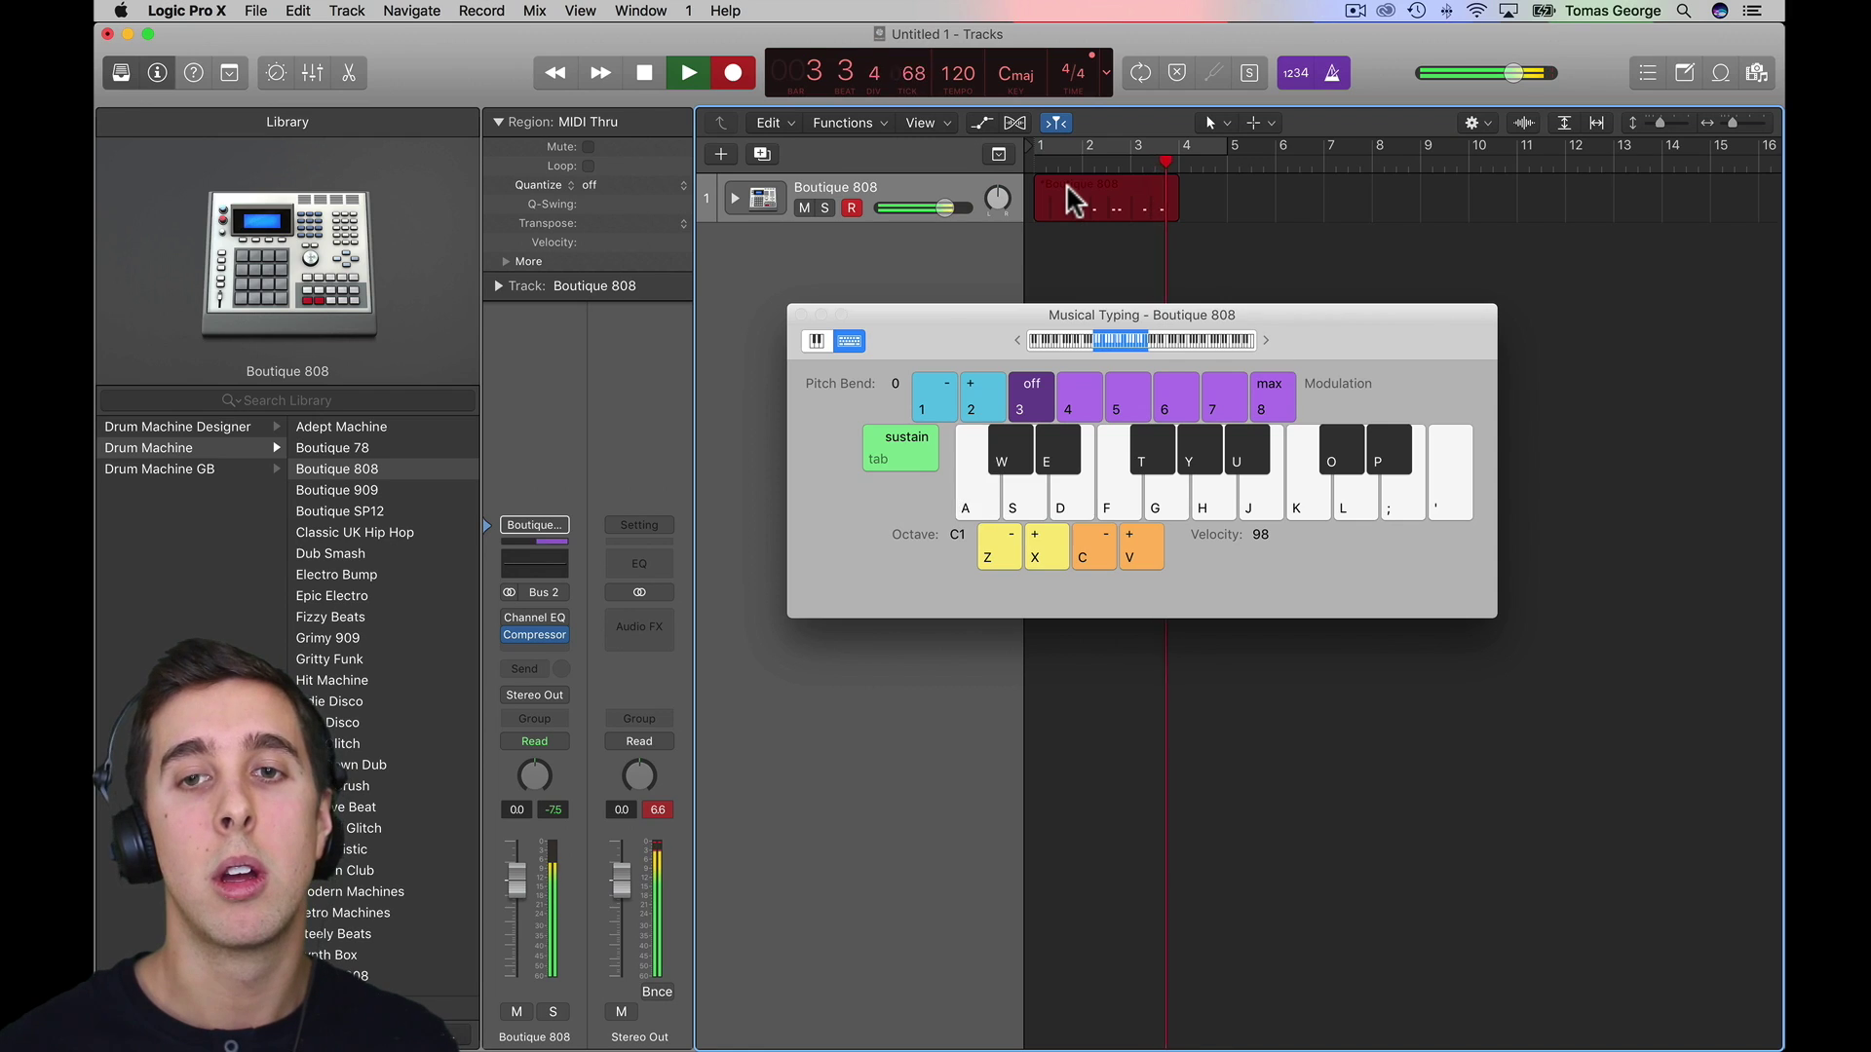
pyautogui.press('a')
pyautogui.press('a')
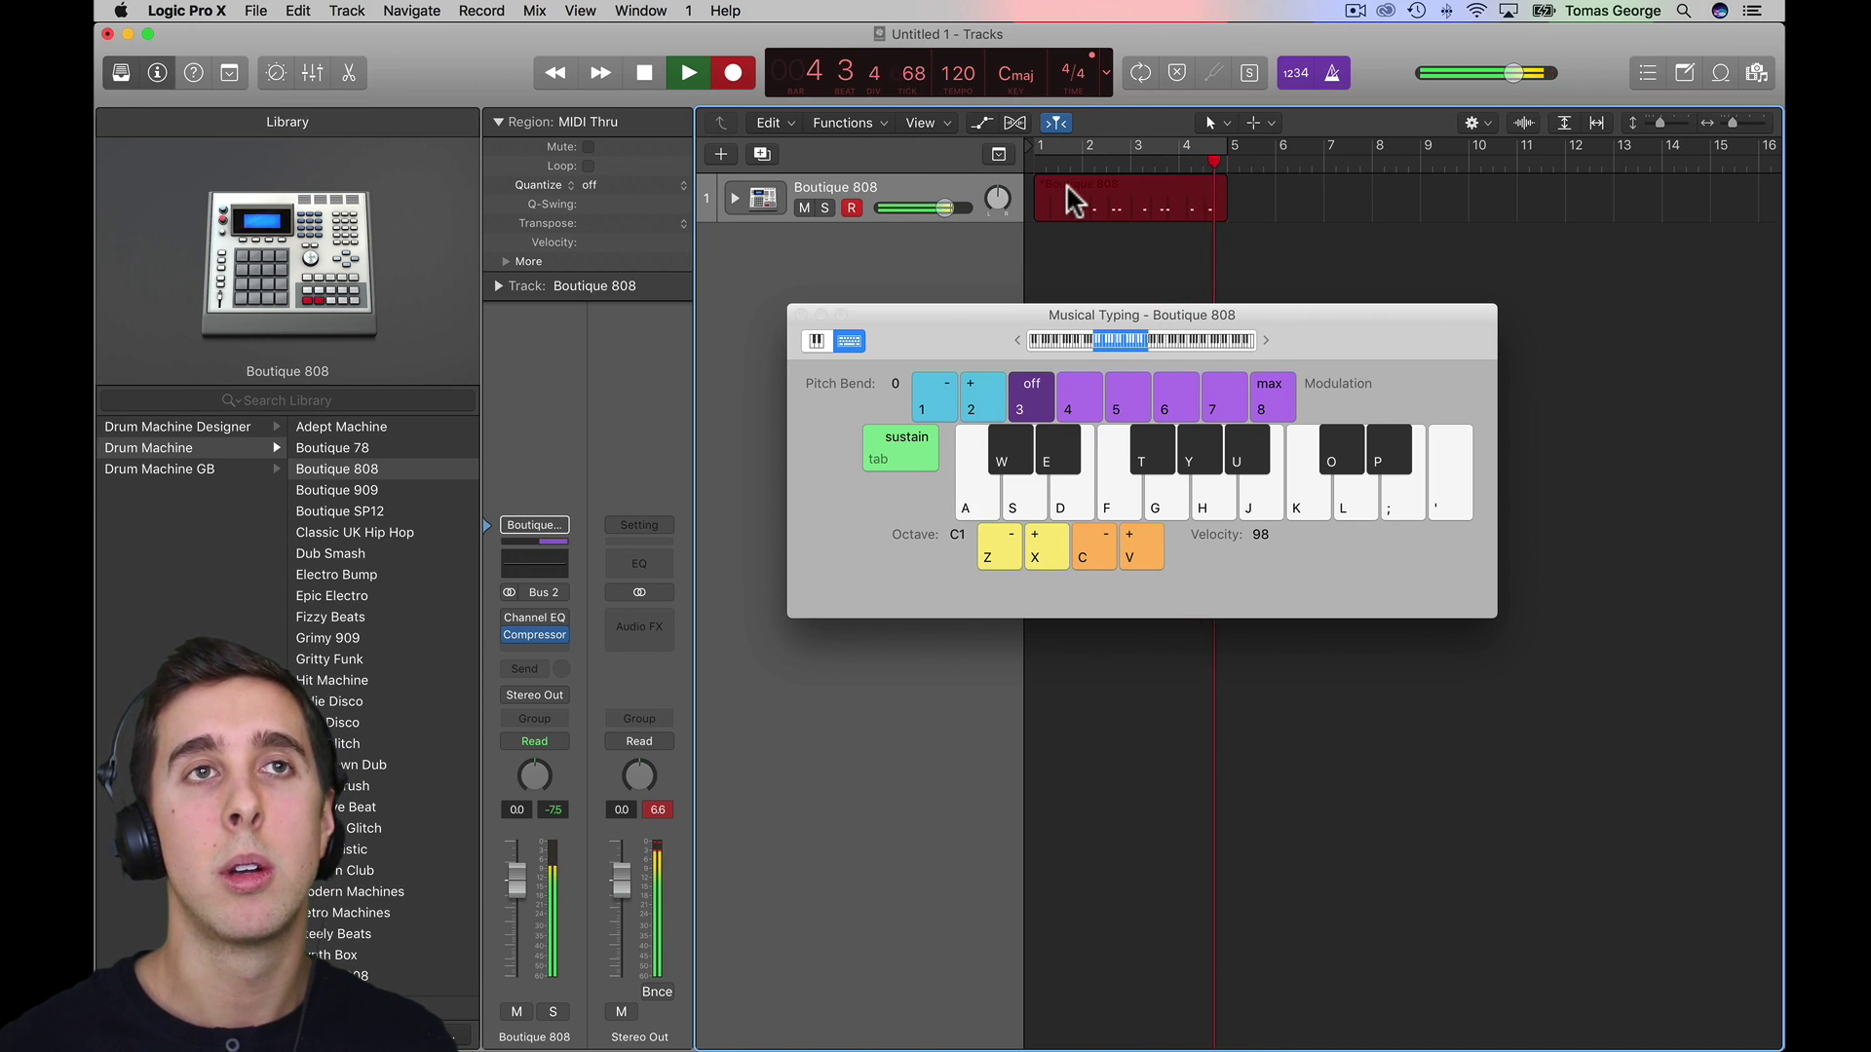
pyautogui.press('a')
pyautogui.press('a')
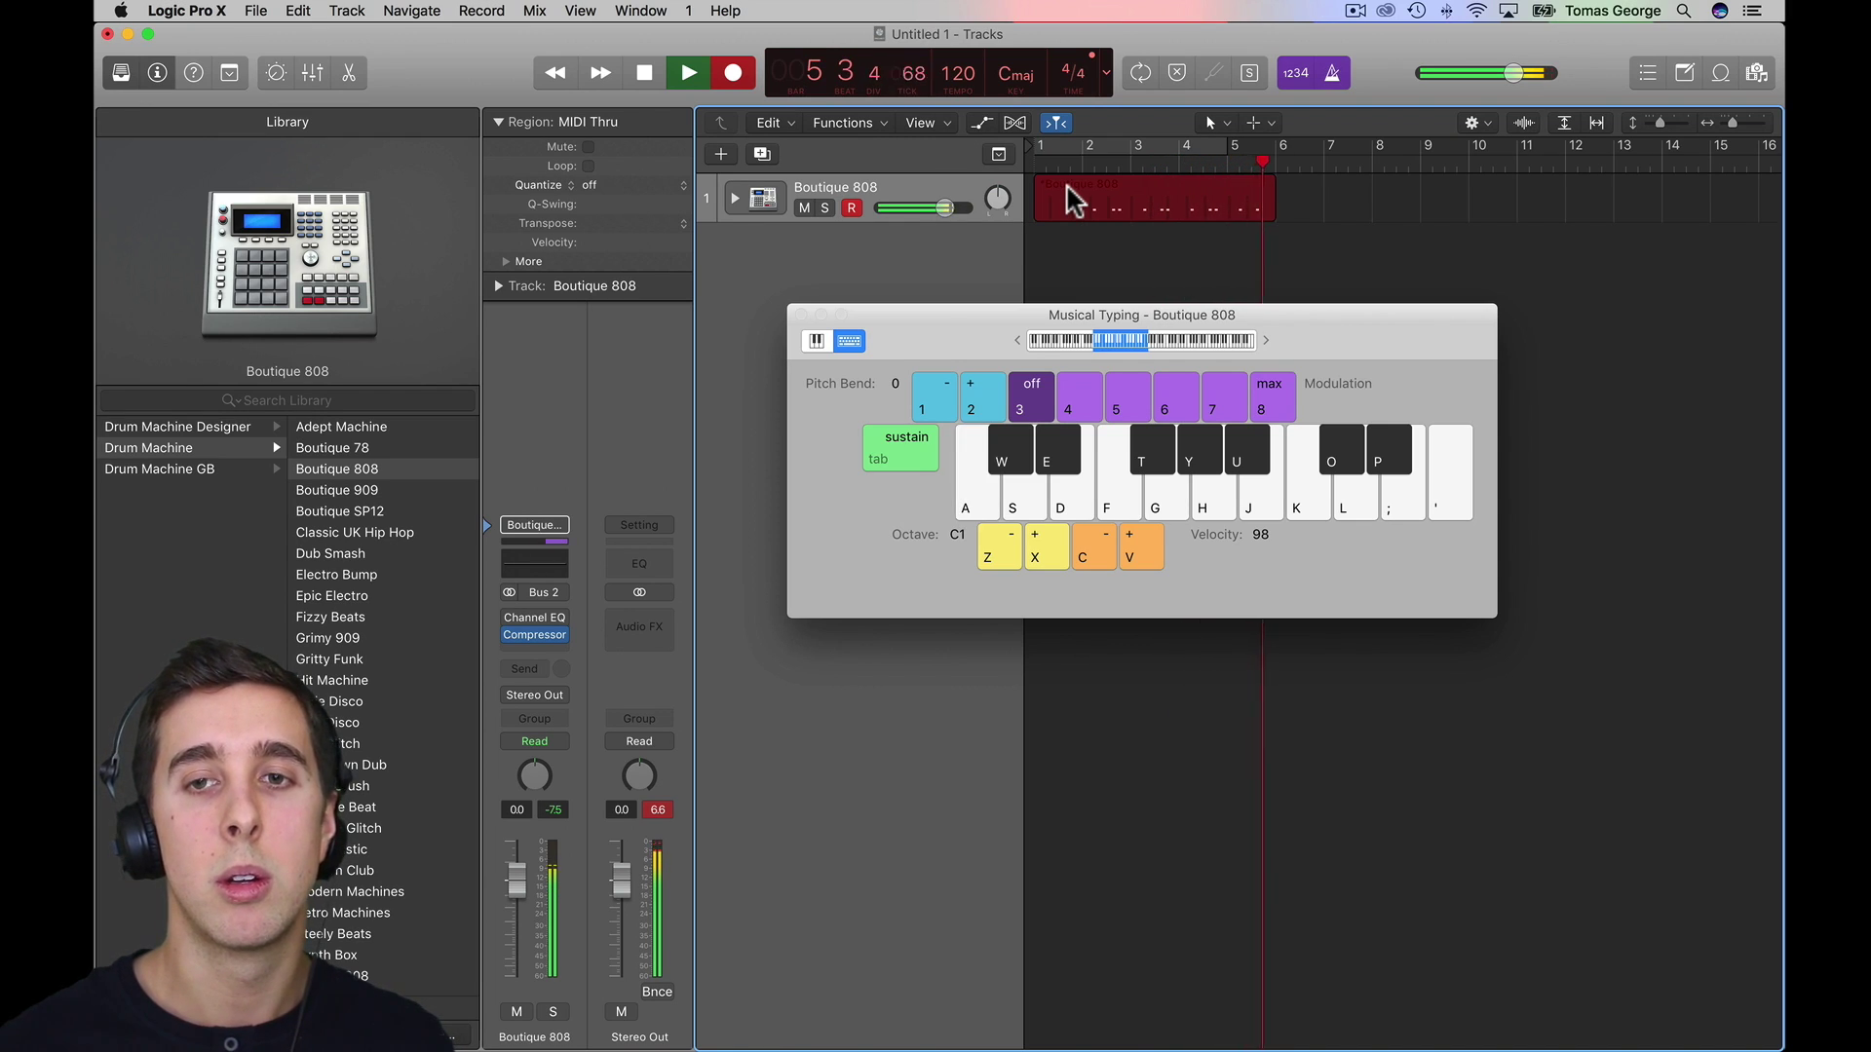
pyautogui.press('space')
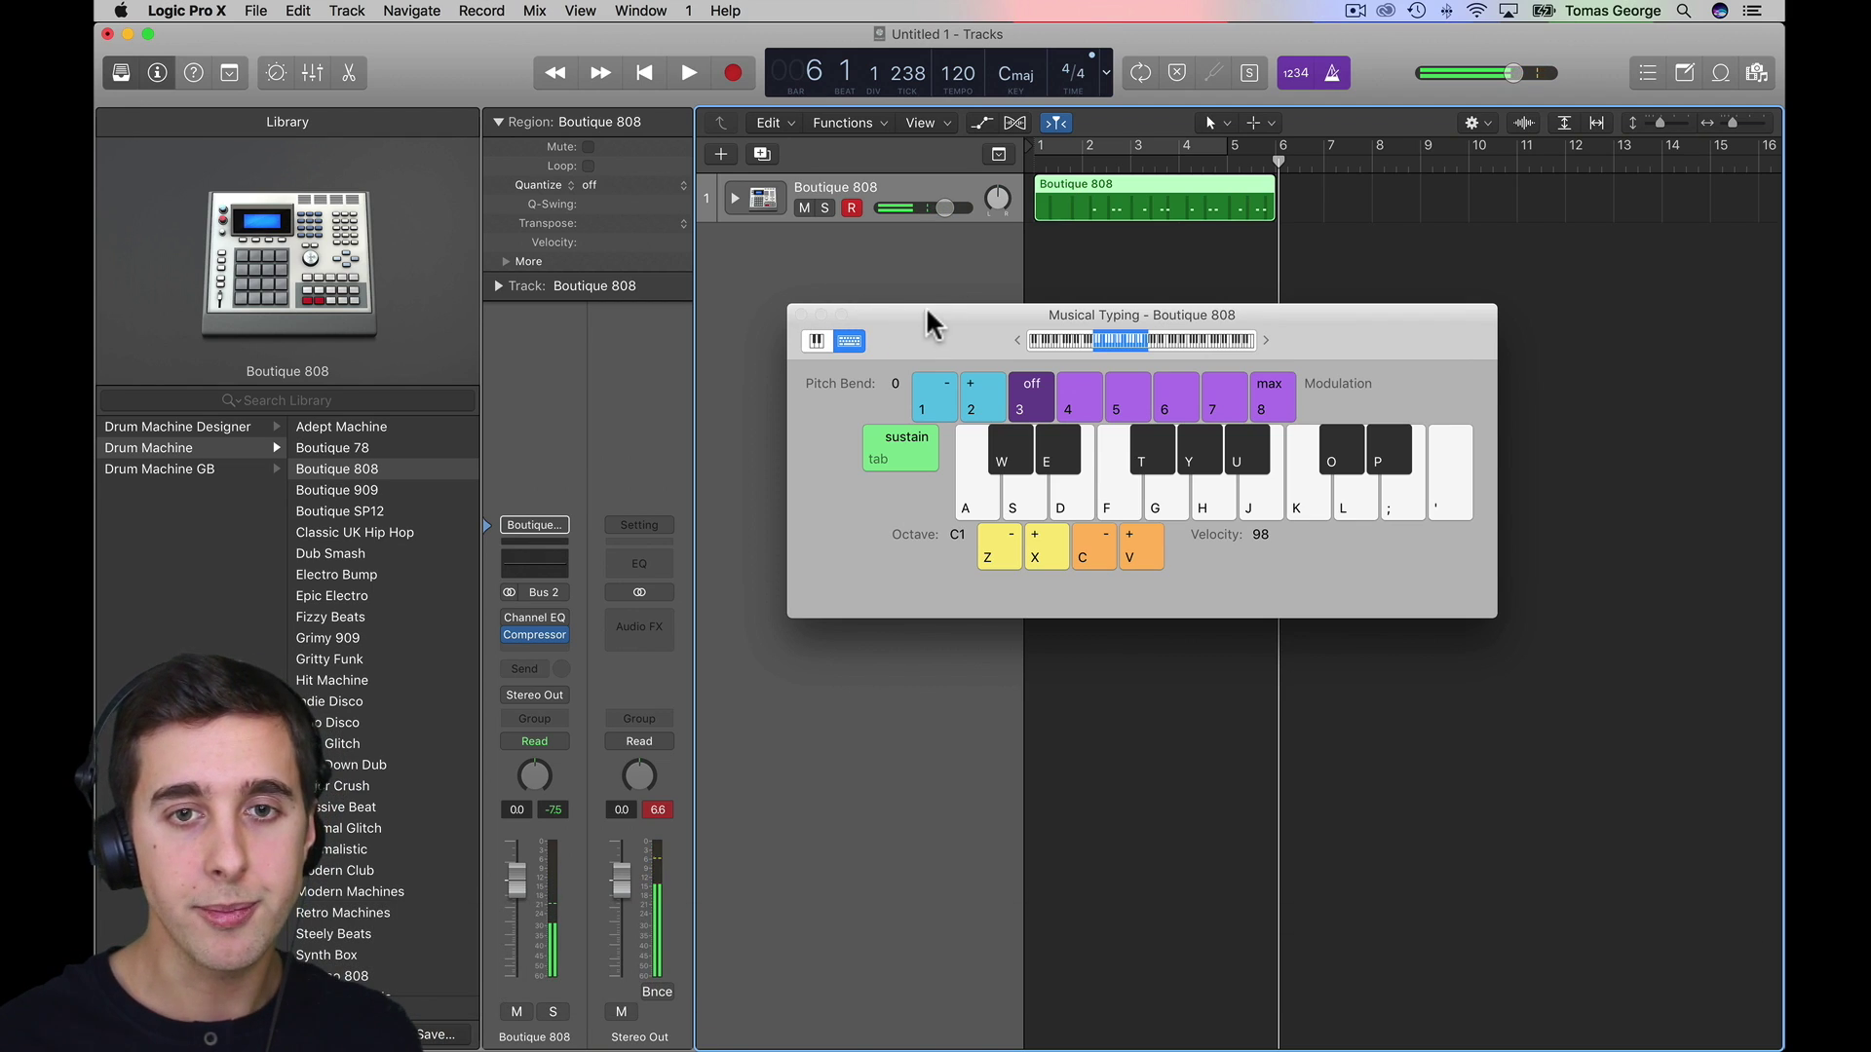
# - Open the recorded kick region in the Piano Roll and quantize all of its notes to 1/16 Note
pyautogui.moveTo(927, 318); pyautogui.dragTo(941, 241)
pyautogui.doubleClick(1114, 195)
pyautogui.hscroll(5, 1362, 984)
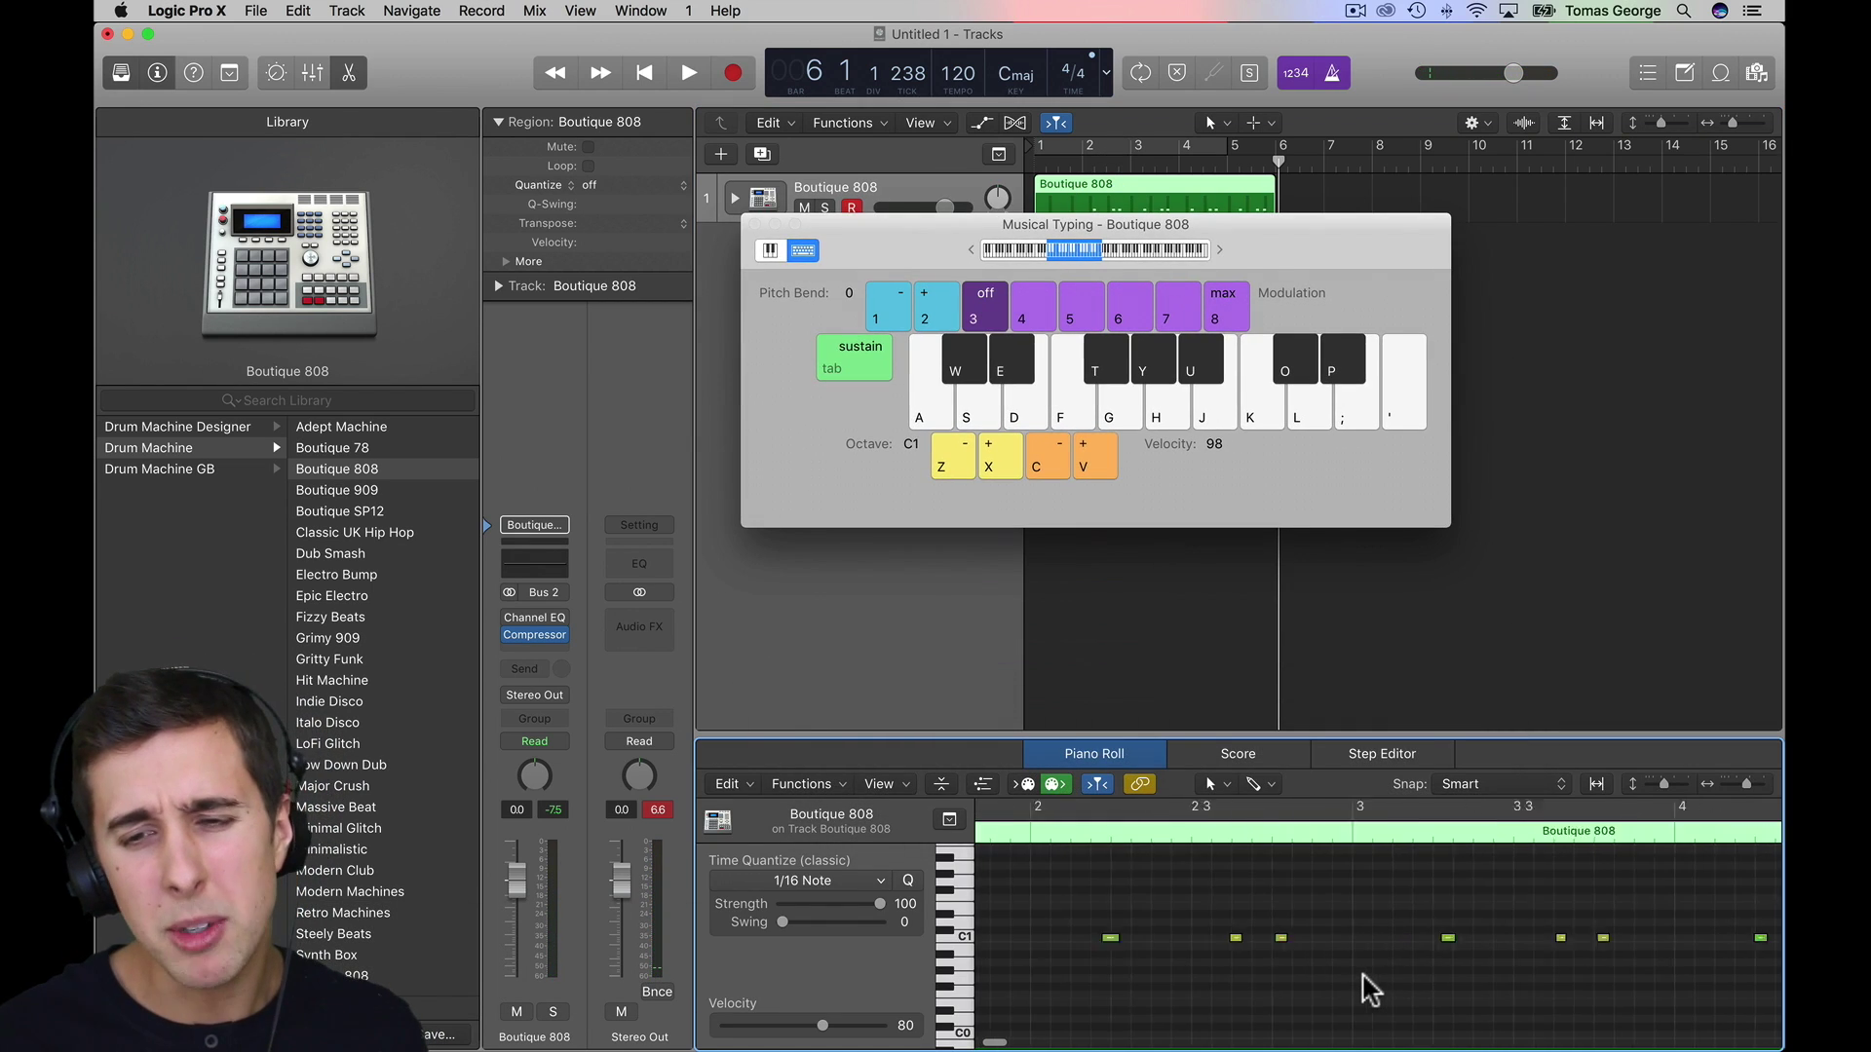
pyautogui.press('super')
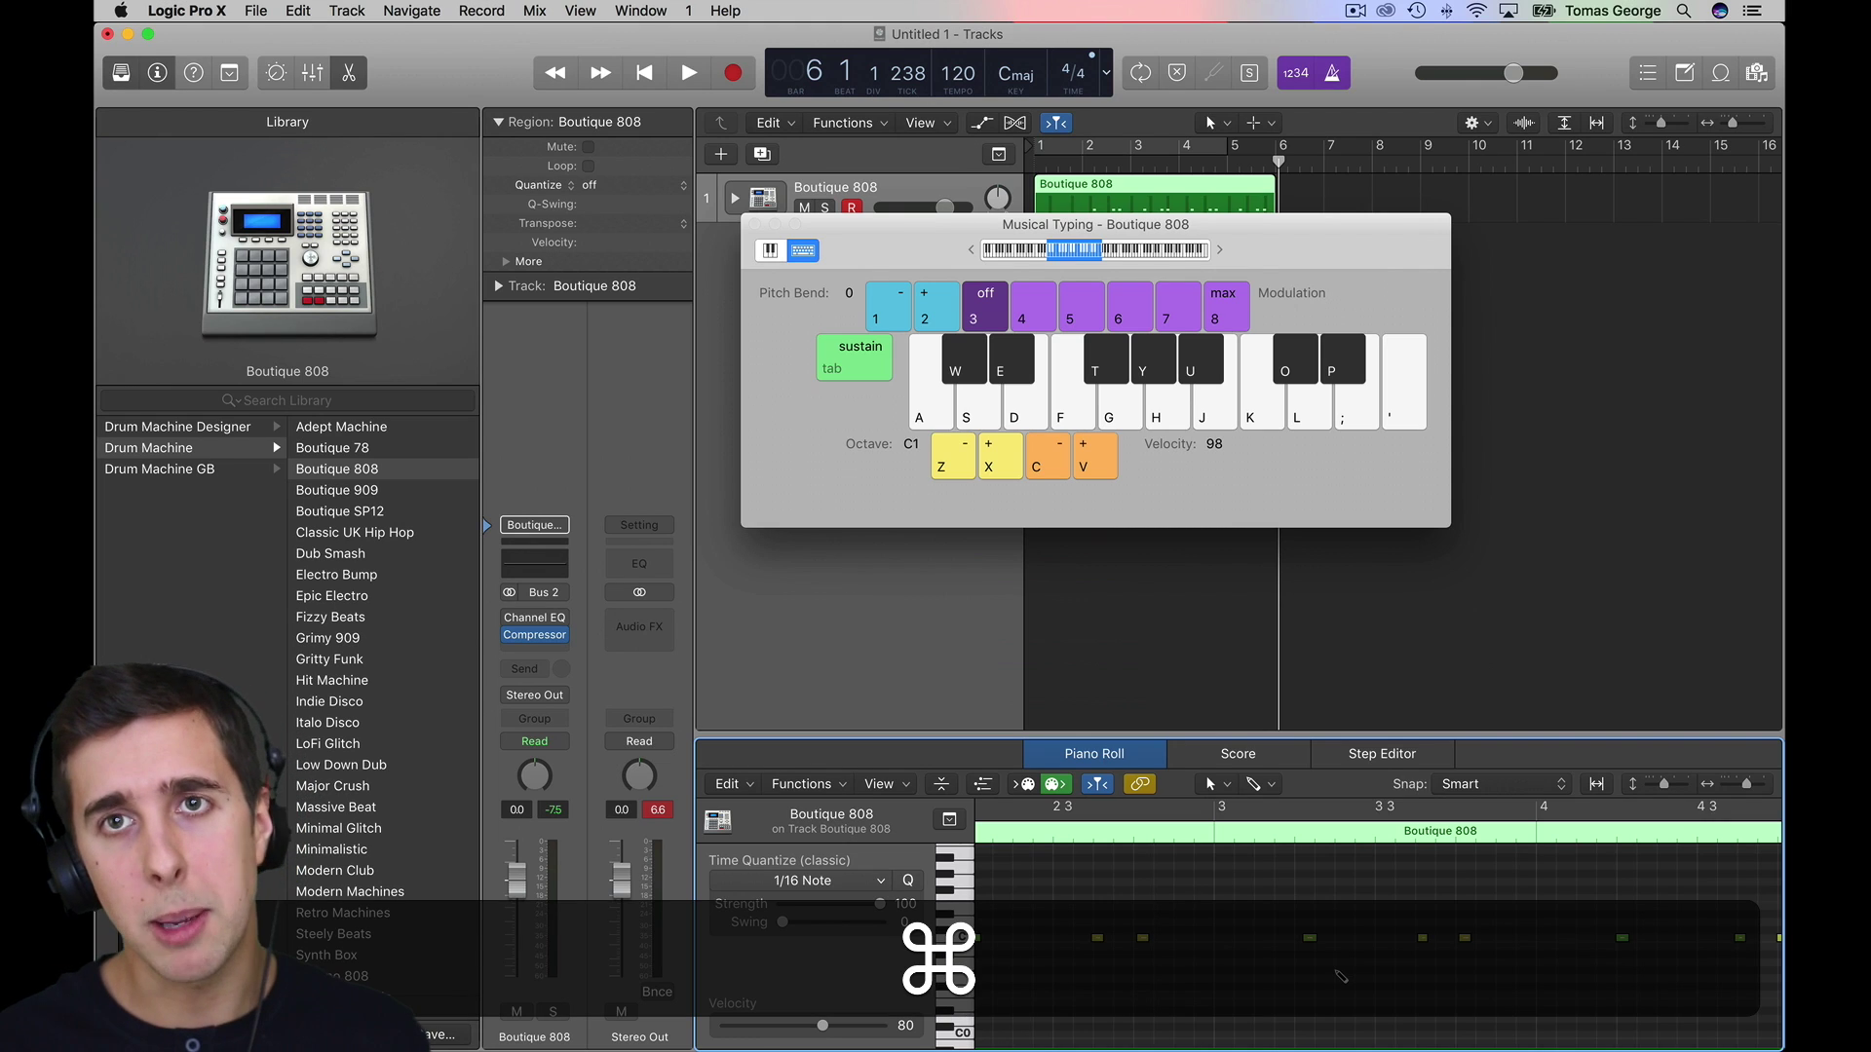
pyautogui.press('super+a')
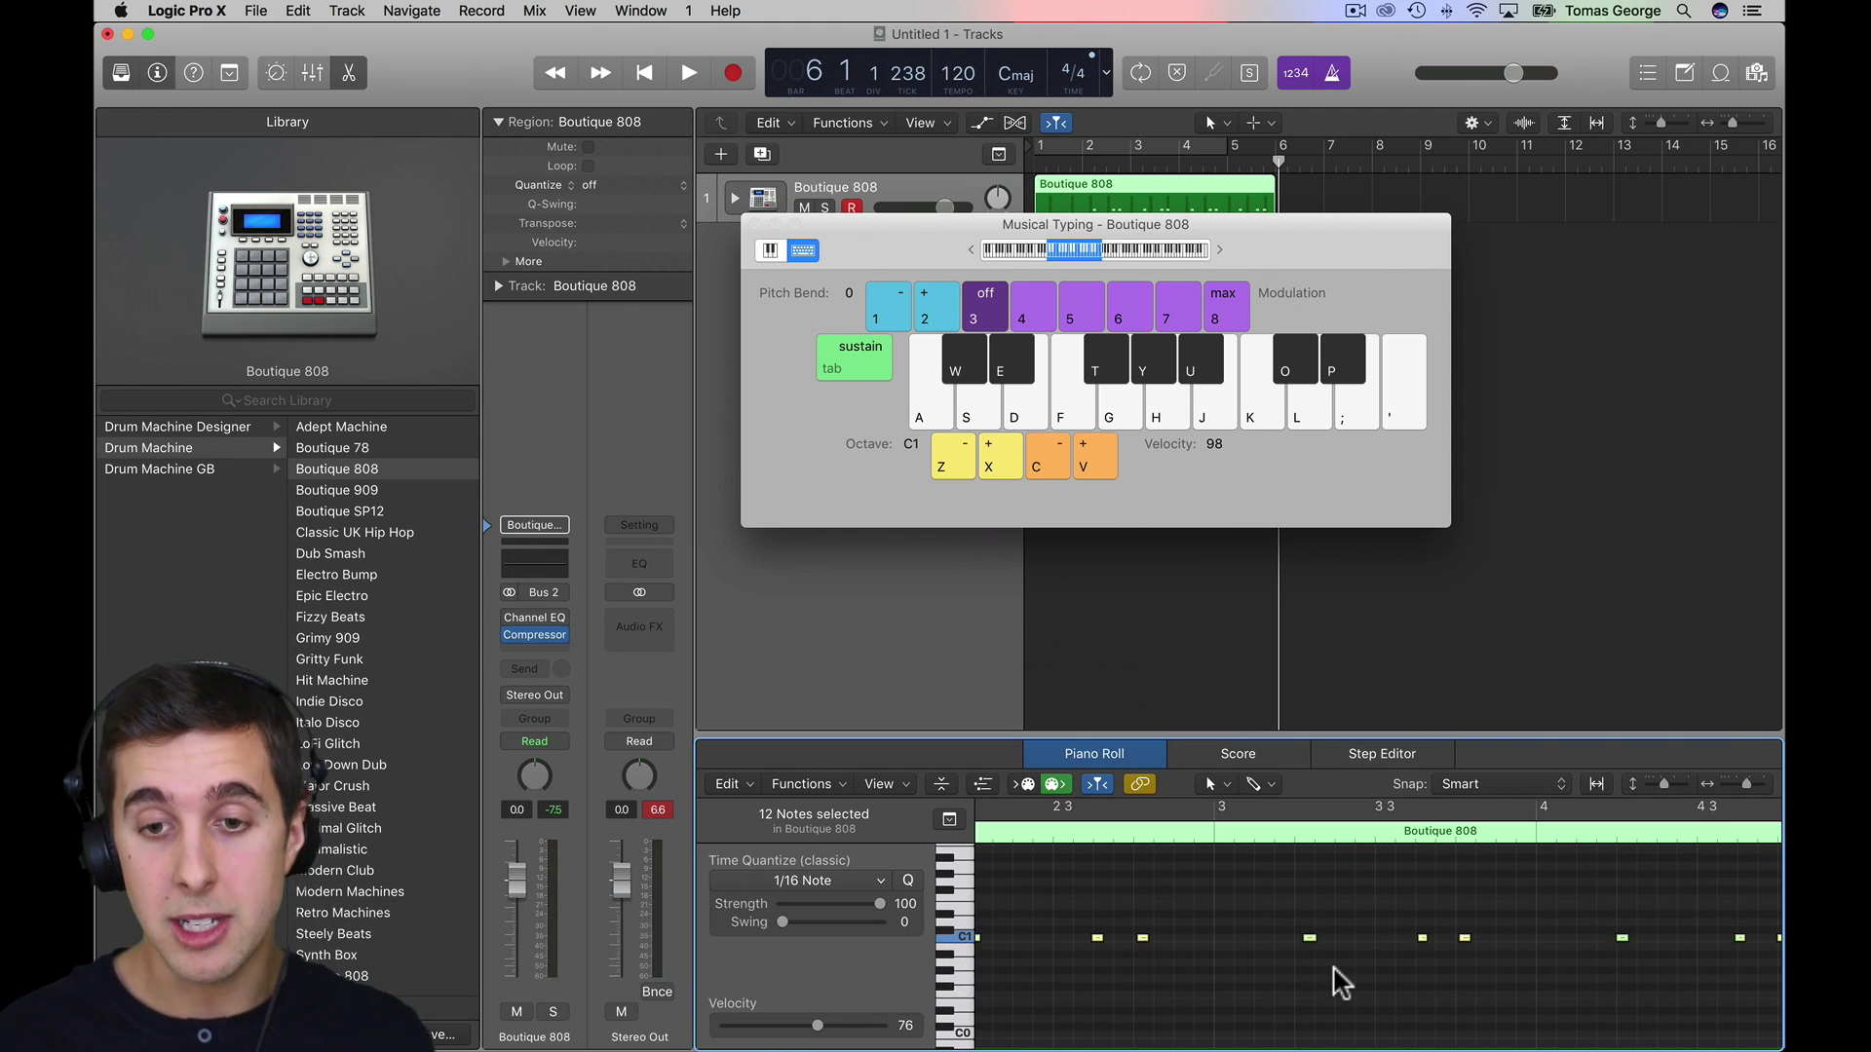
pyautogui.press('q')
# - Trim the empty first bar off the kick region, keep four bars starting at bar 1, and turn on cycling over them
pyautogui.moveTo(1287, 735); pyautogui.dragTo(1284, 874)
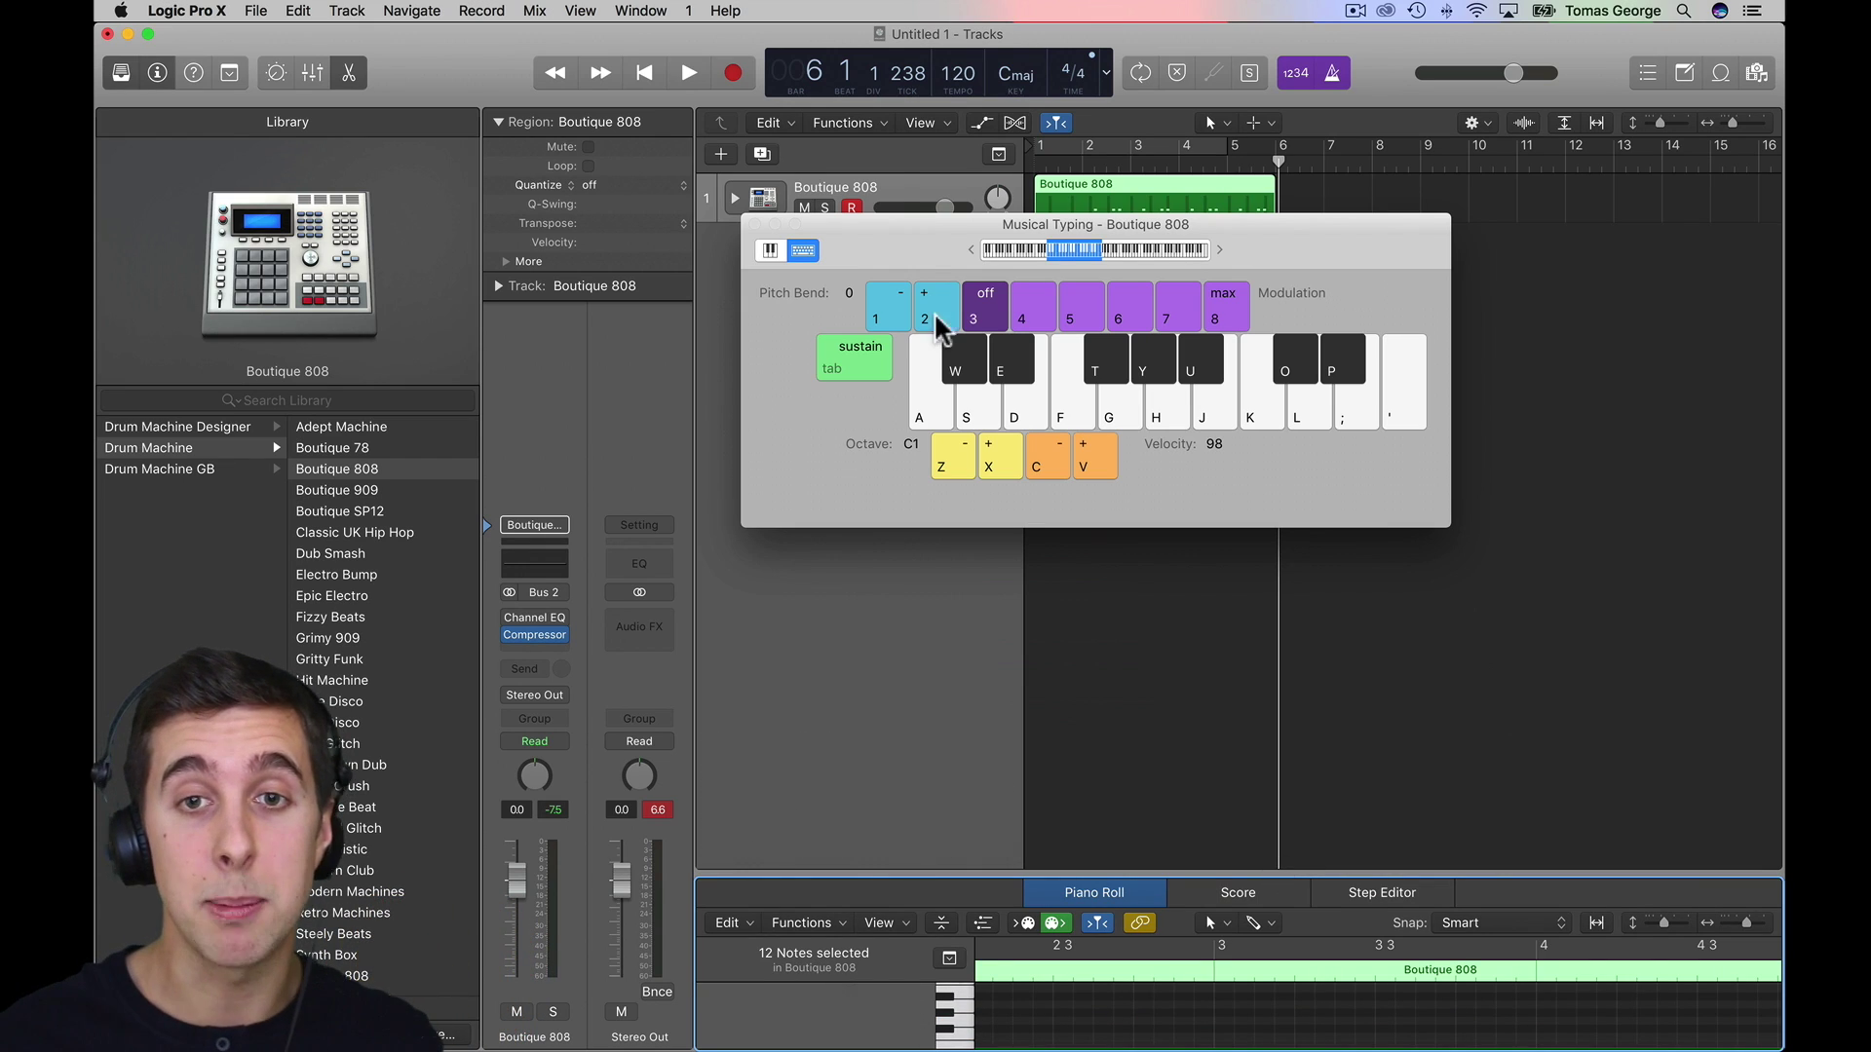
pyautogui.moveTo(906, 243); pyautogui.dragTo(914, 359)
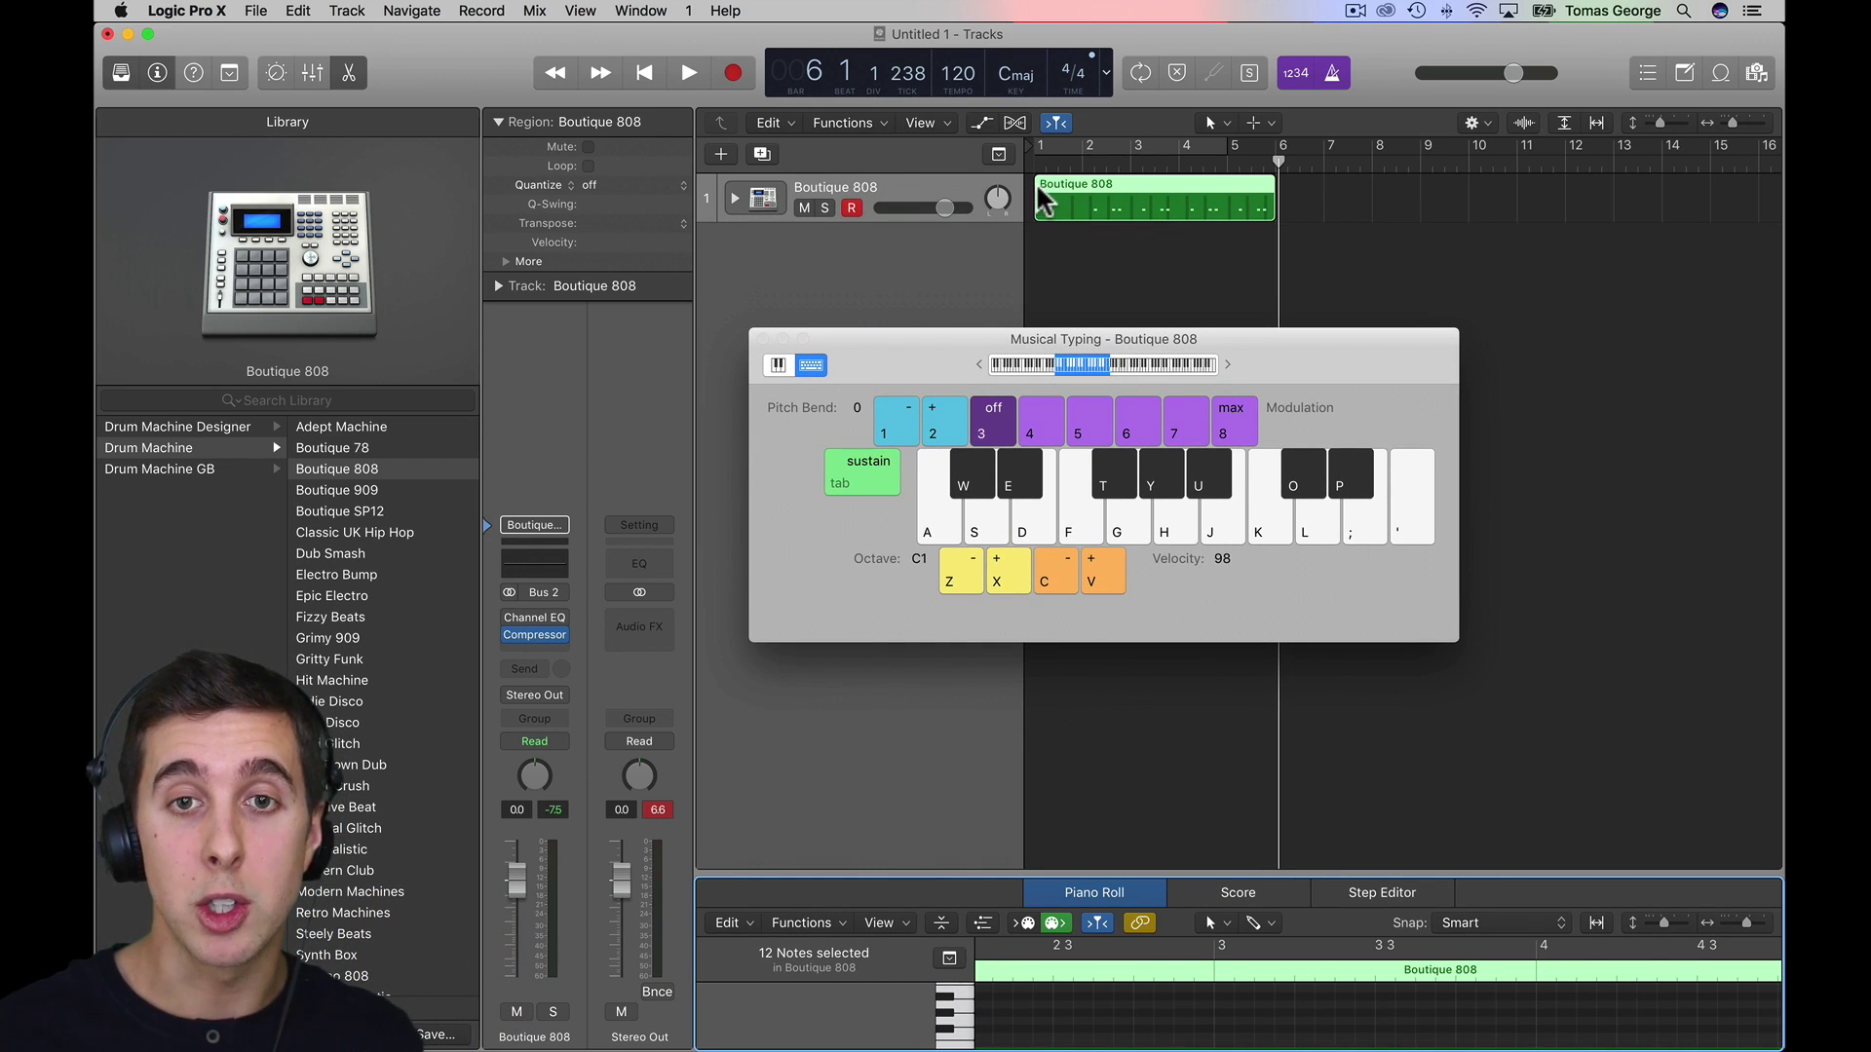
pyautogui.moveTo(1037, 206); pyautogui.dragTo(1106, 197)
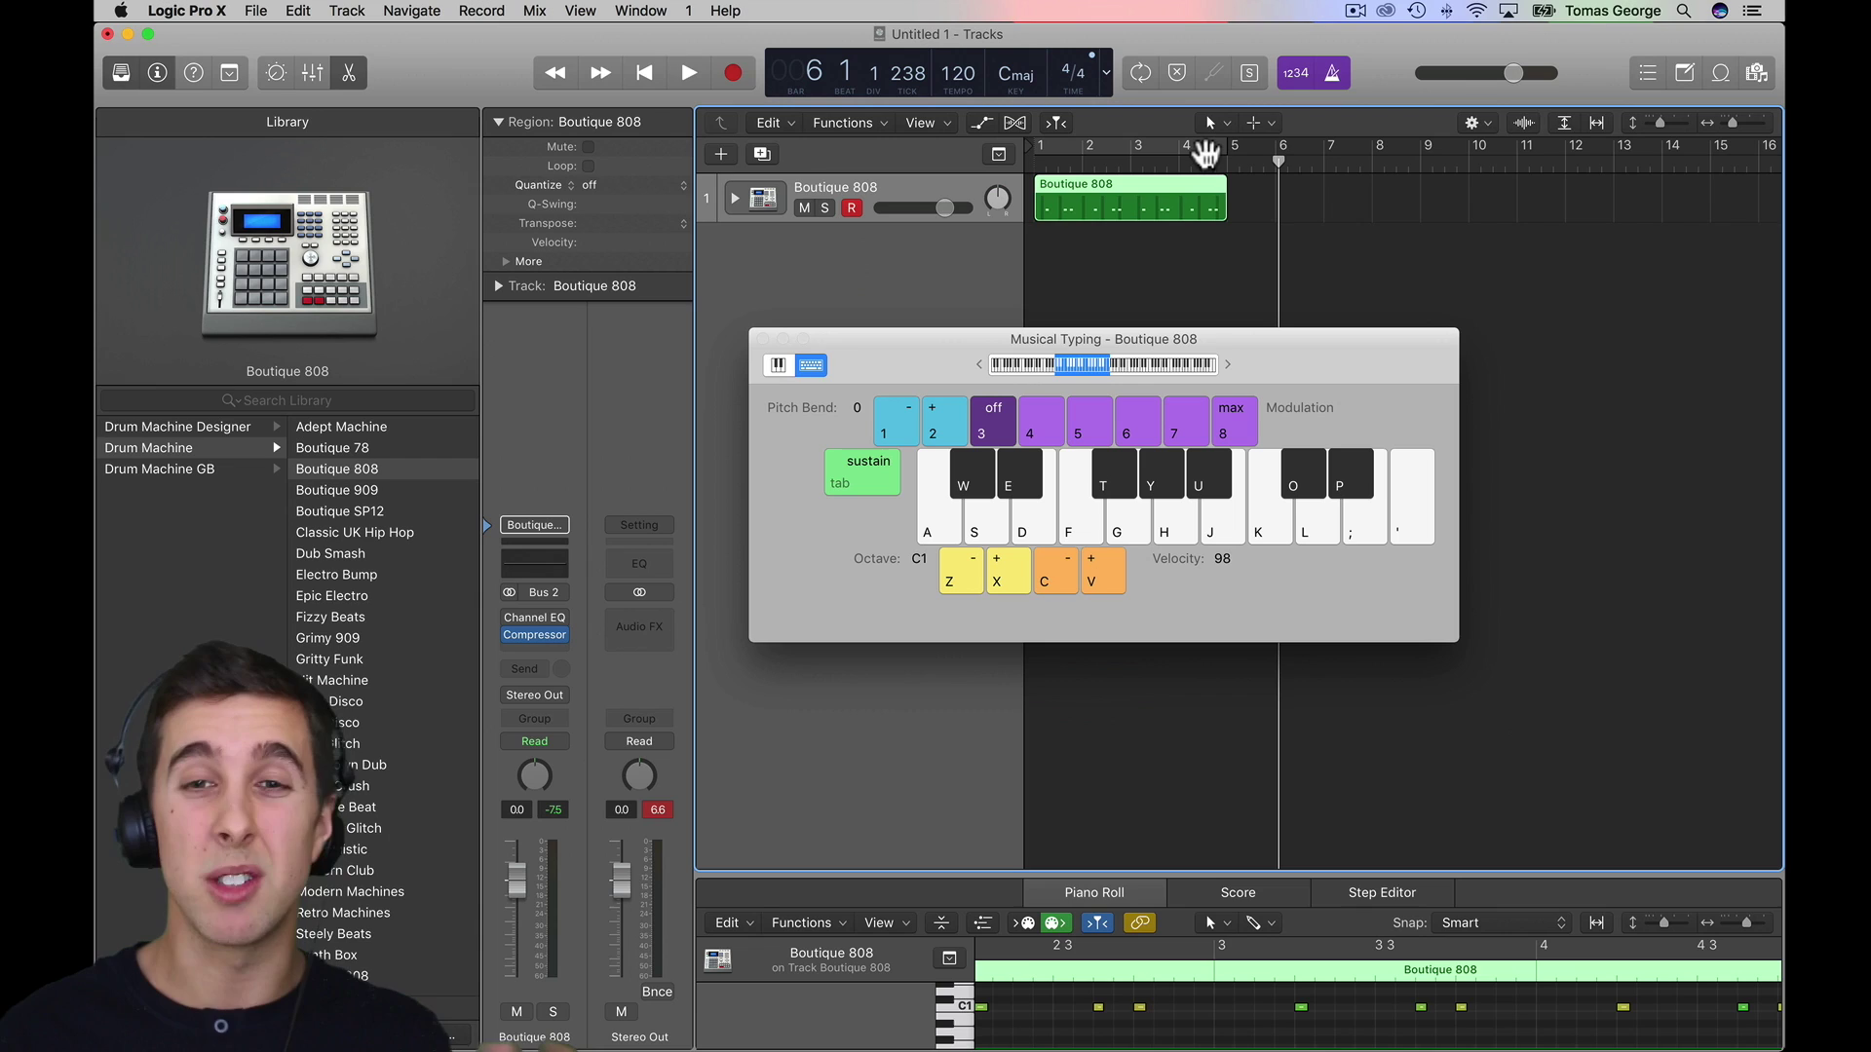
pyautogui.click(1207, 153)
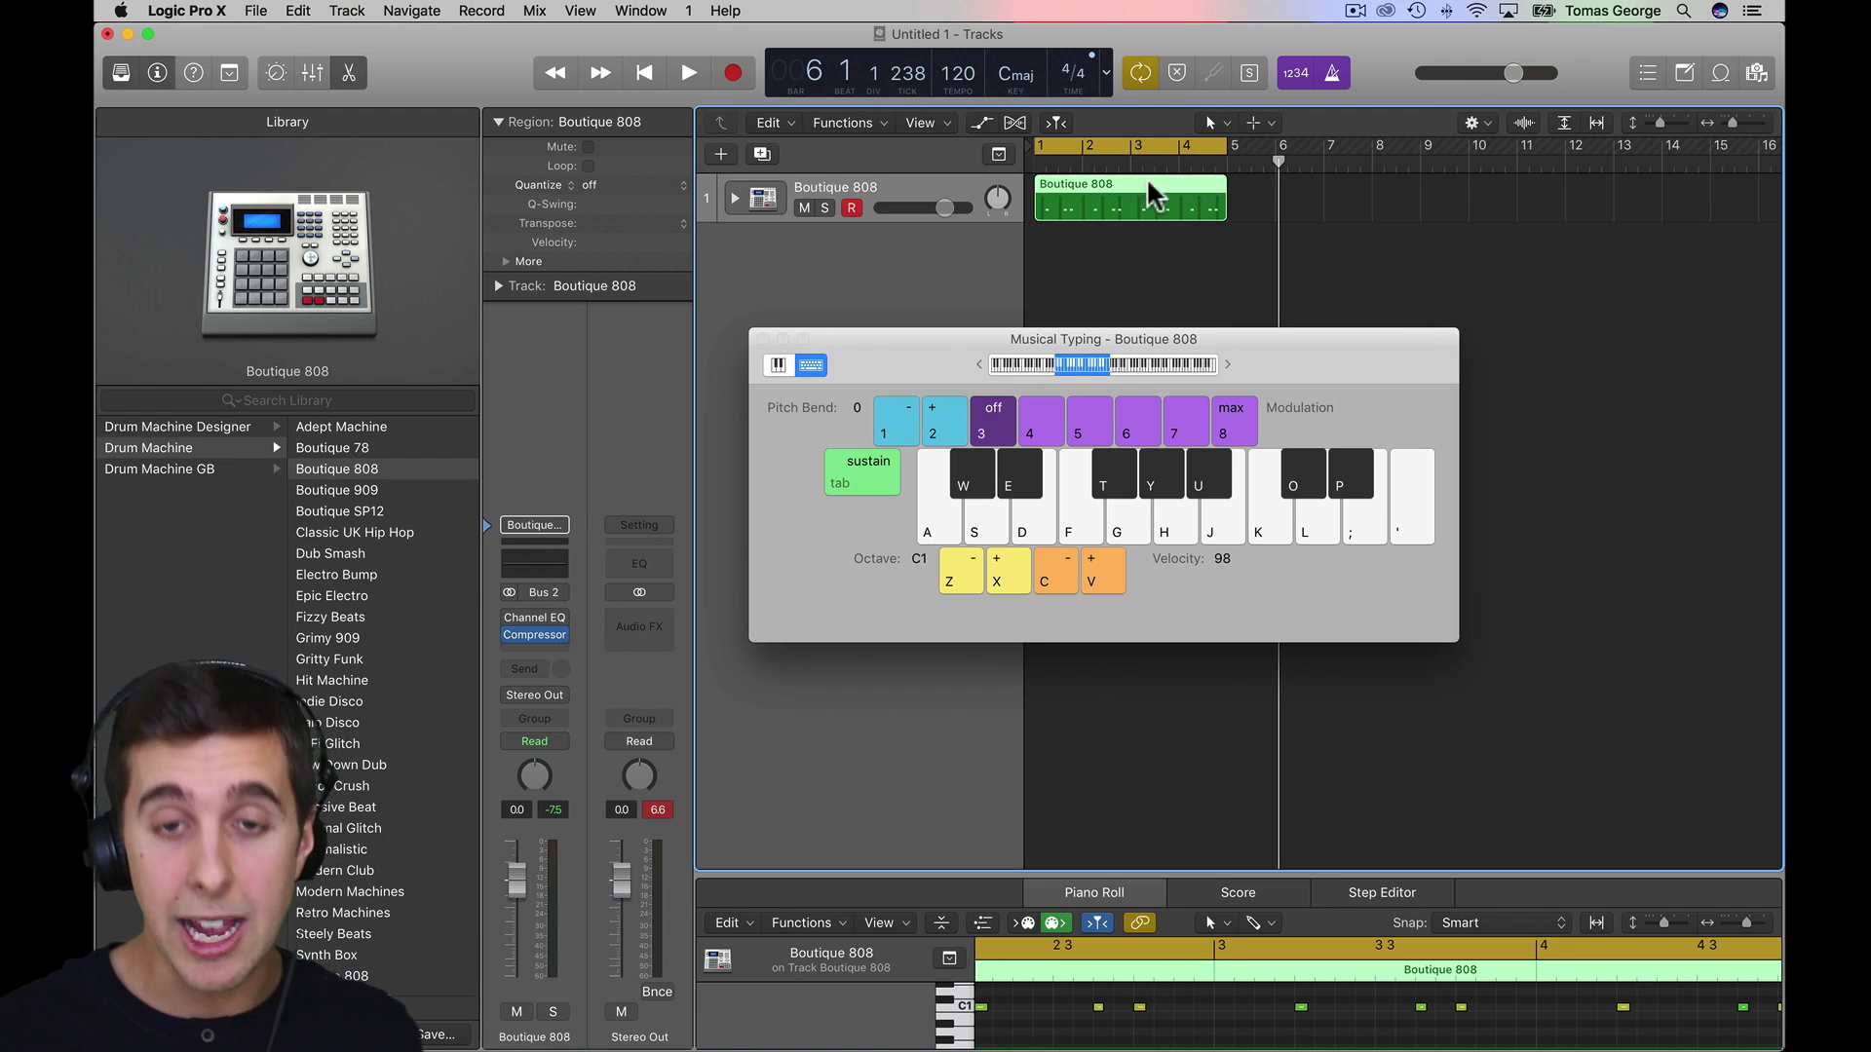
# - Duplicate the Boutique 808 track with its settings and rename the original track Kick
pyautogui.click(762, 154)
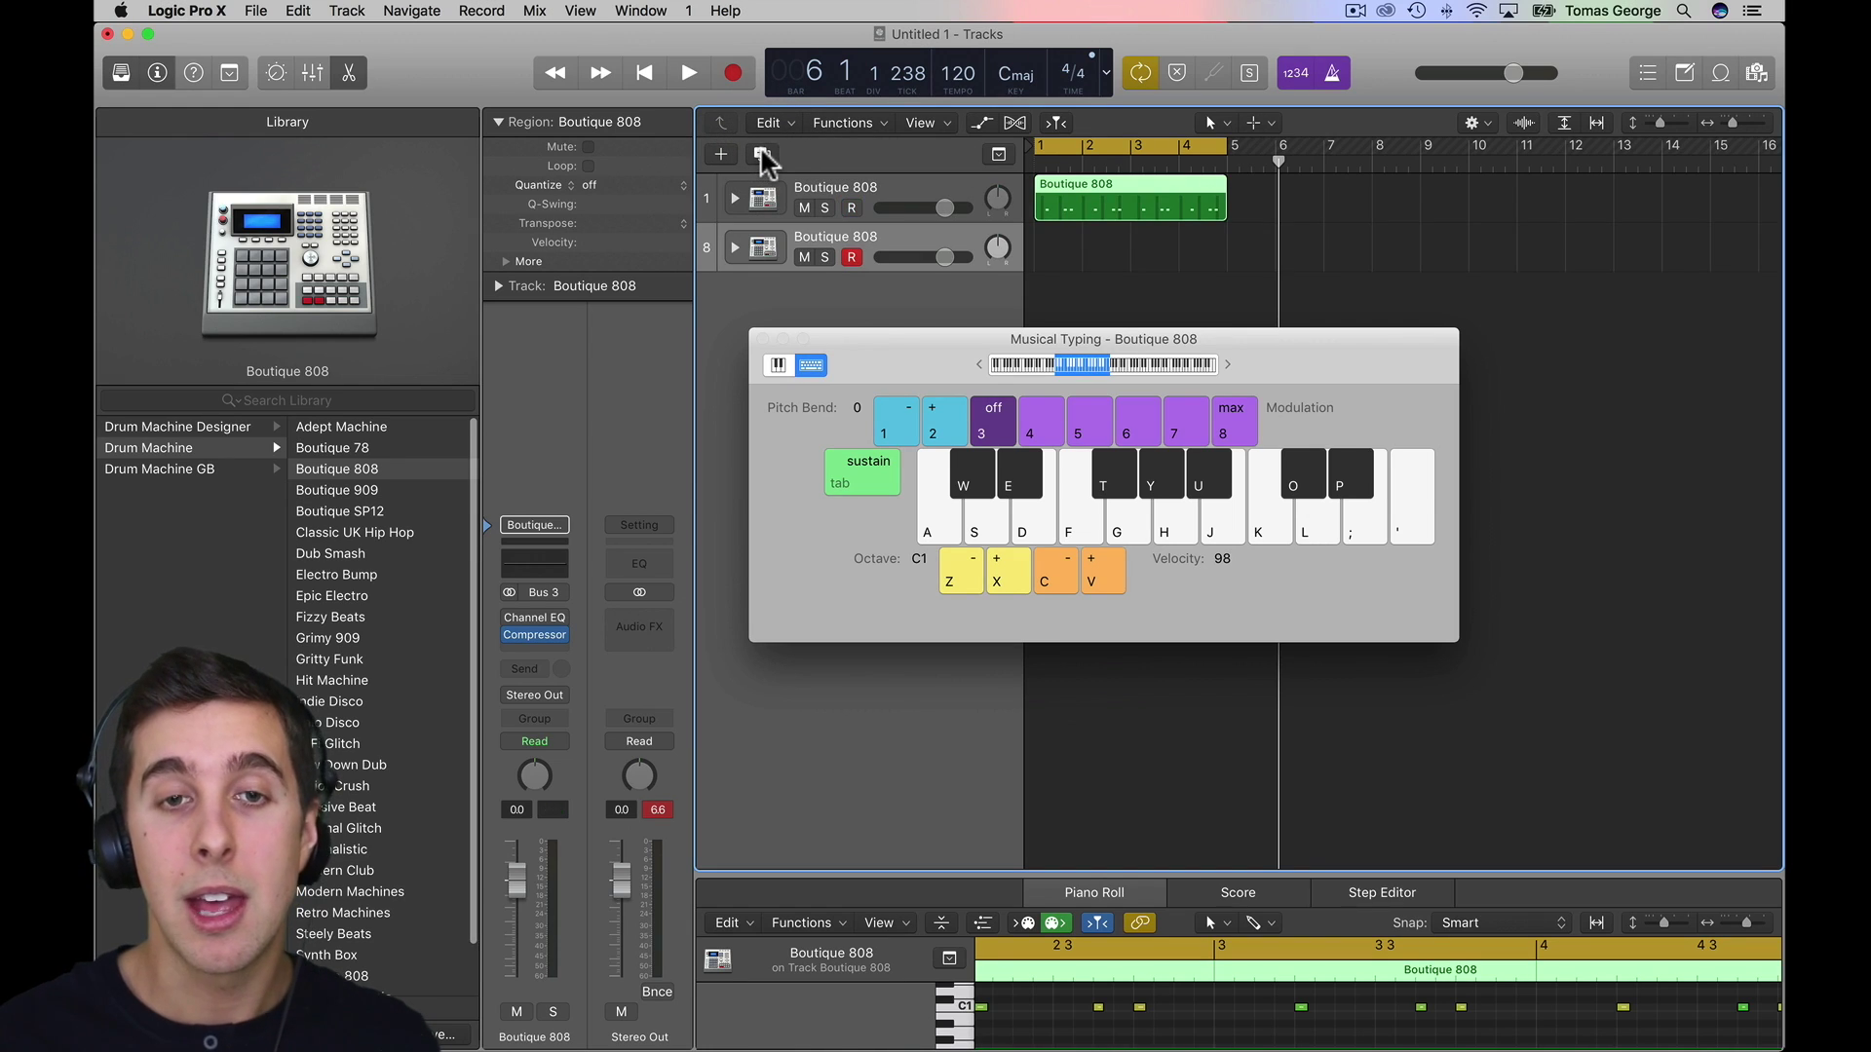
pyautogui.doubleClick(841, 184)
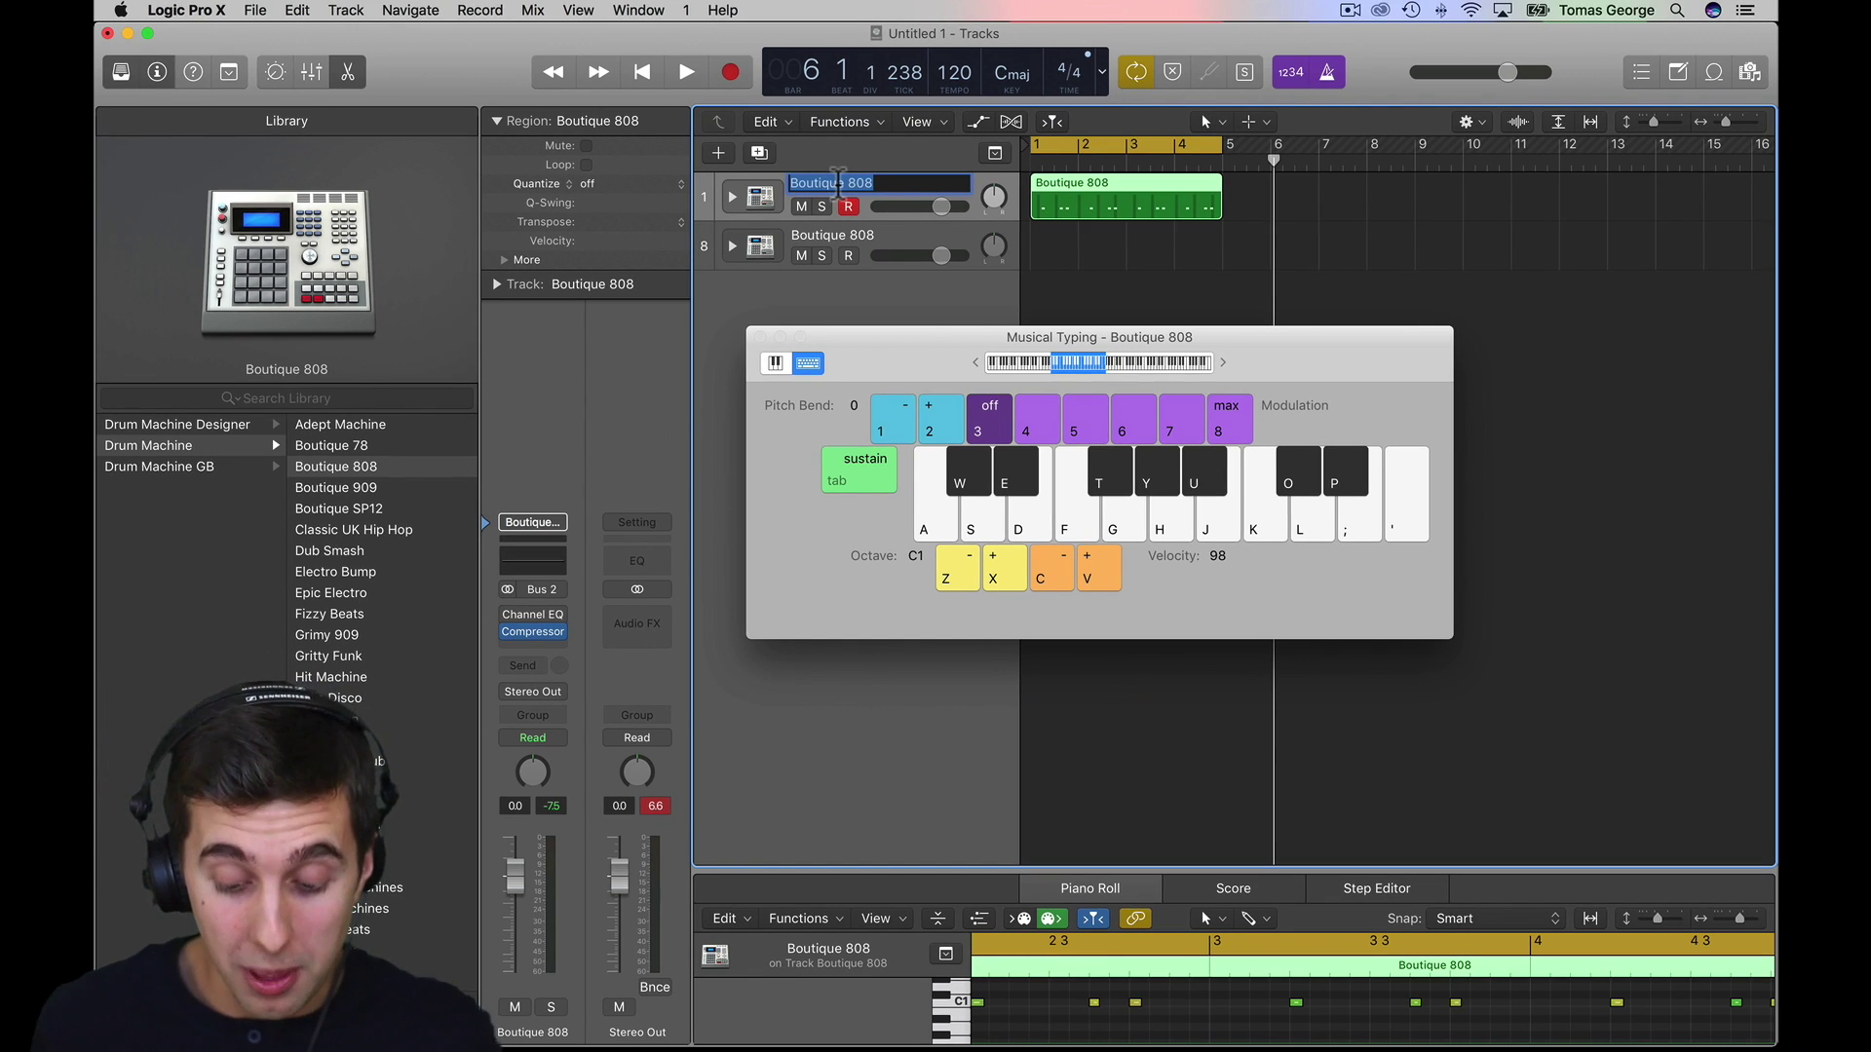
pyautogui.write('K')
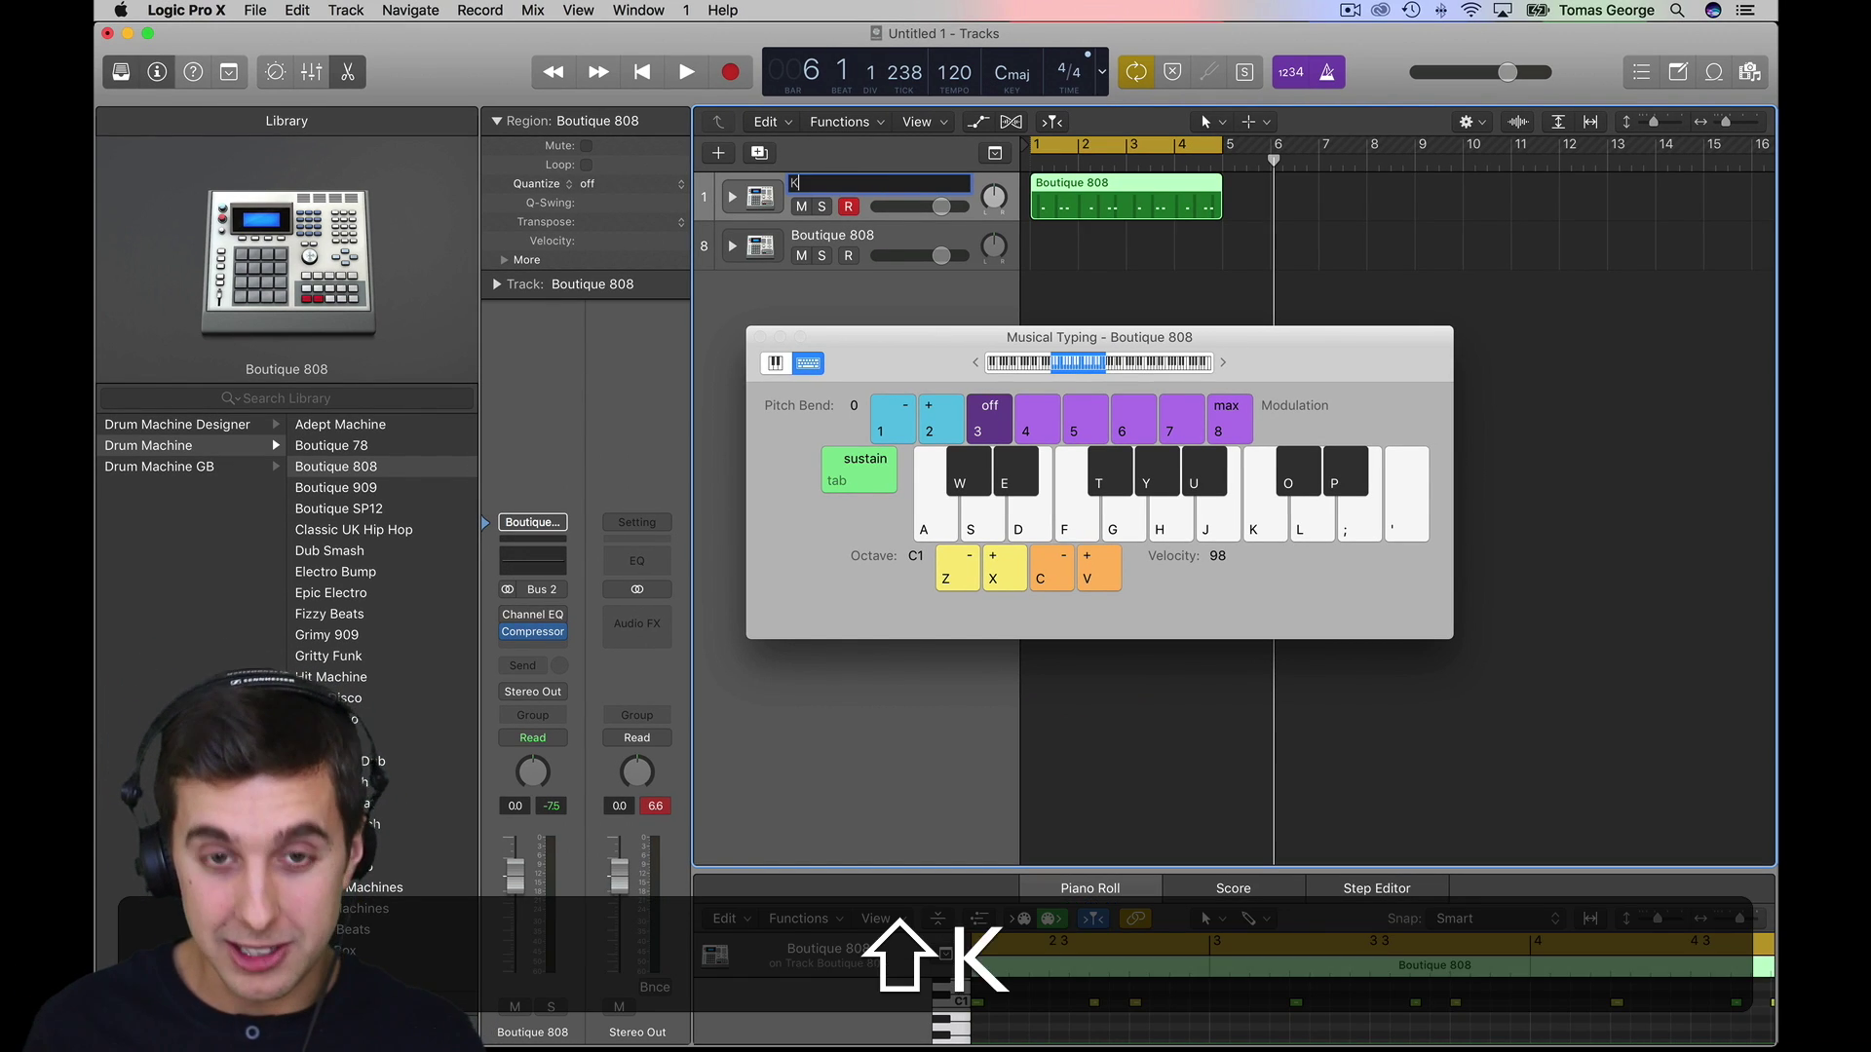
pyautogui.write('ick')
pyautogui.press('Return')
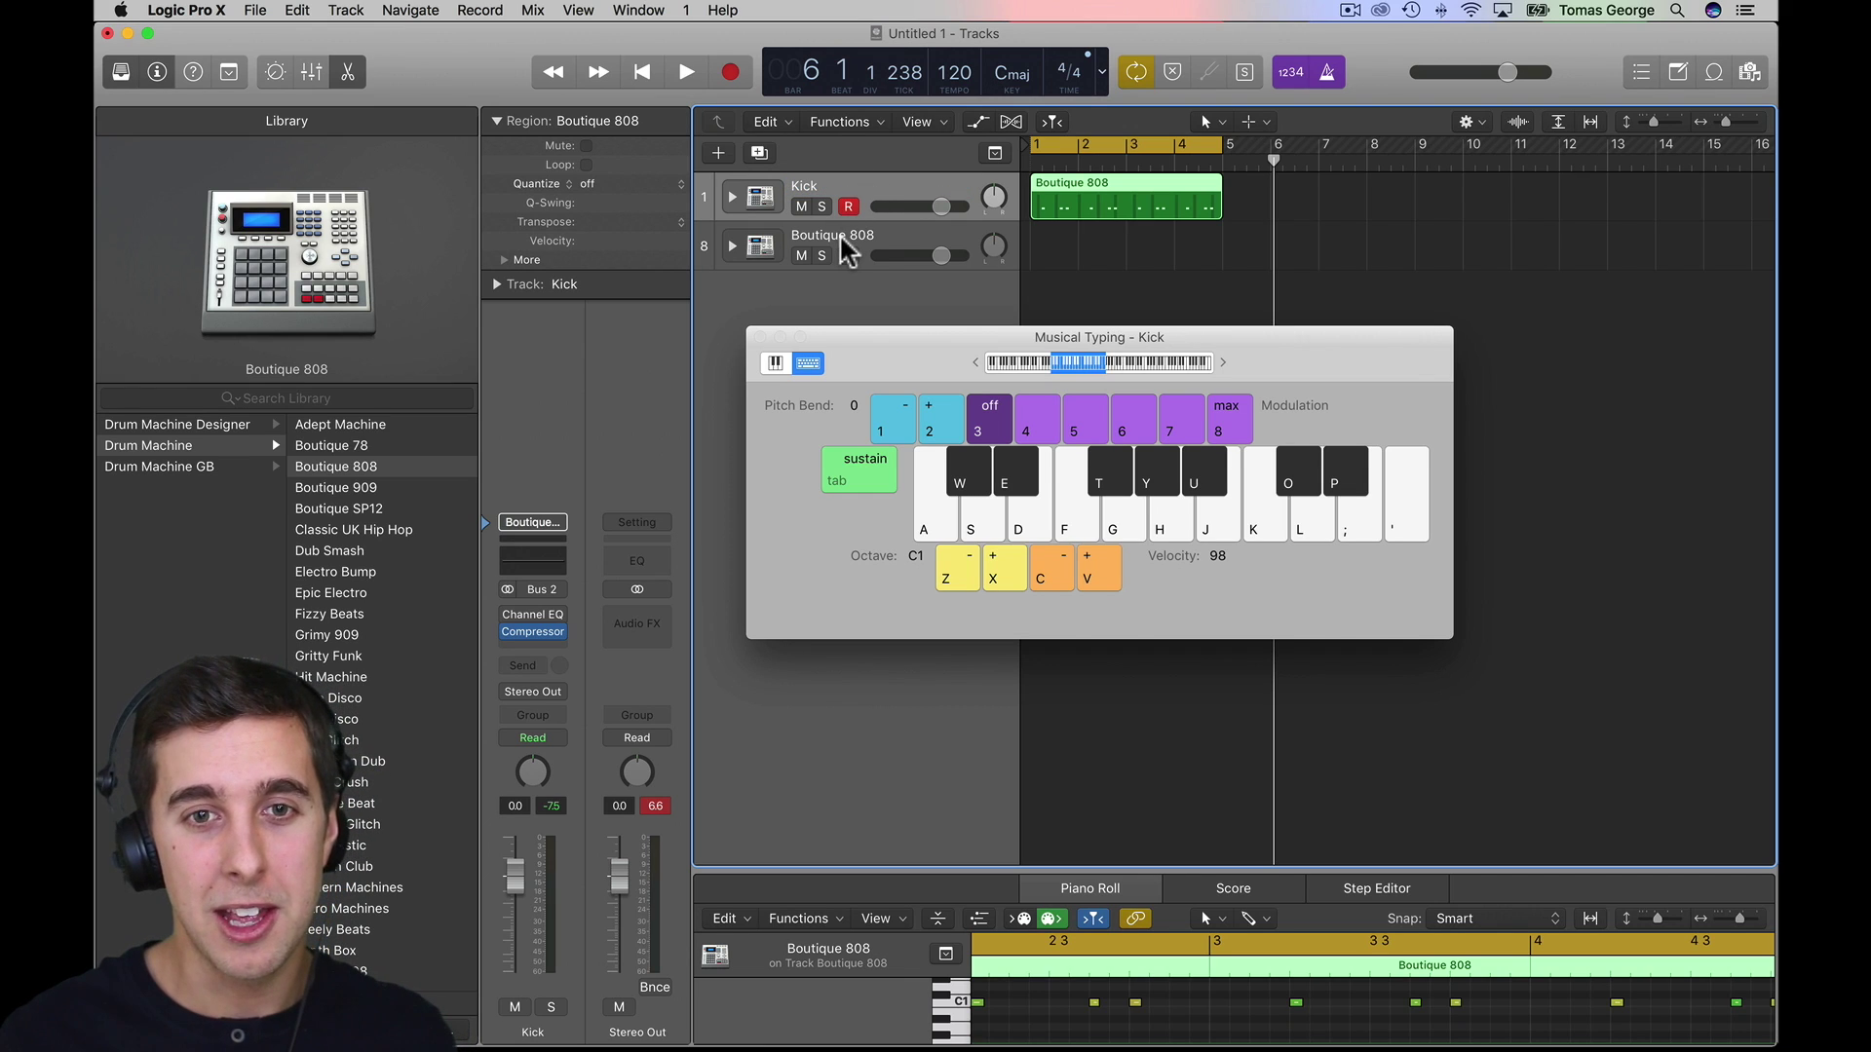
# - Rename the duplicated Boutique 808 track Snare
pyautogui.click(843, 234)
pyautogui.doubleClick(843, 235)
pyautogui.write('Sna')
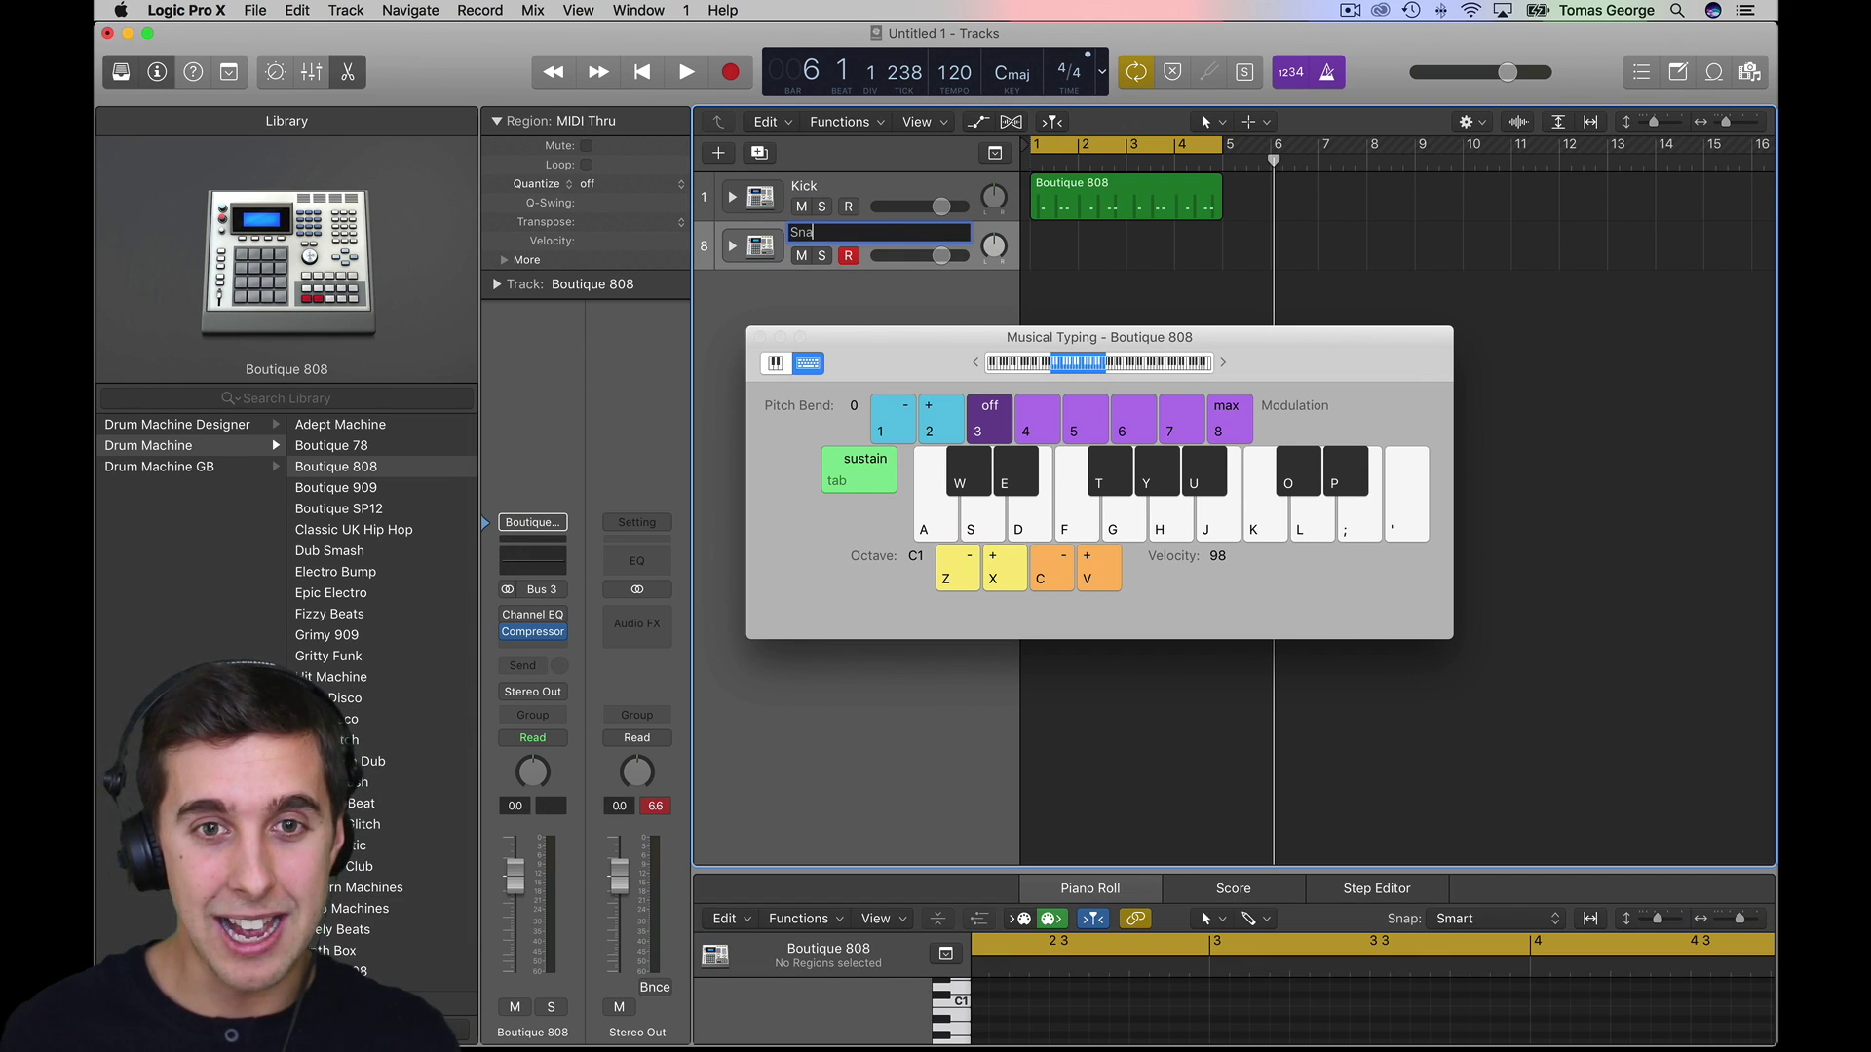
pyautogui.write('re')
pyautogui.press('Return')
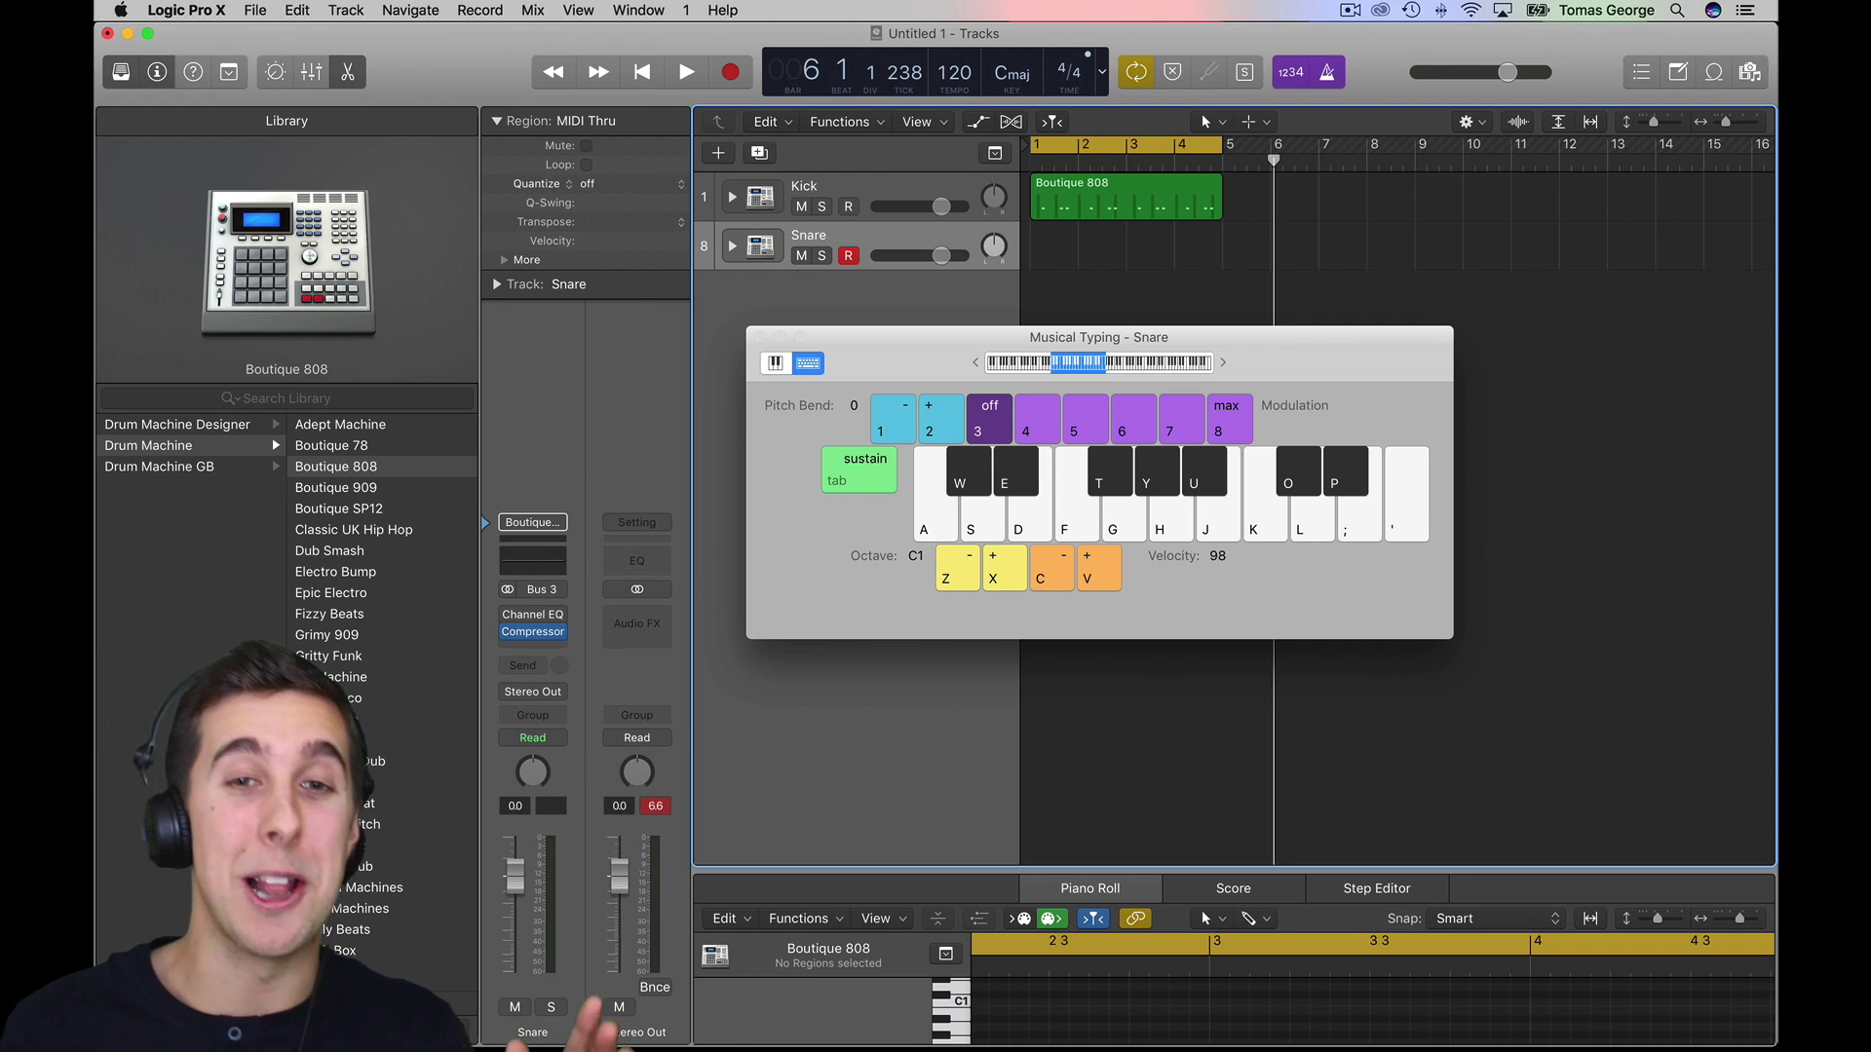
# - Color the region on the Kick track bright red
pyautogui.click(1124, 189)
pyautogui.hotkey('alt', 'c')
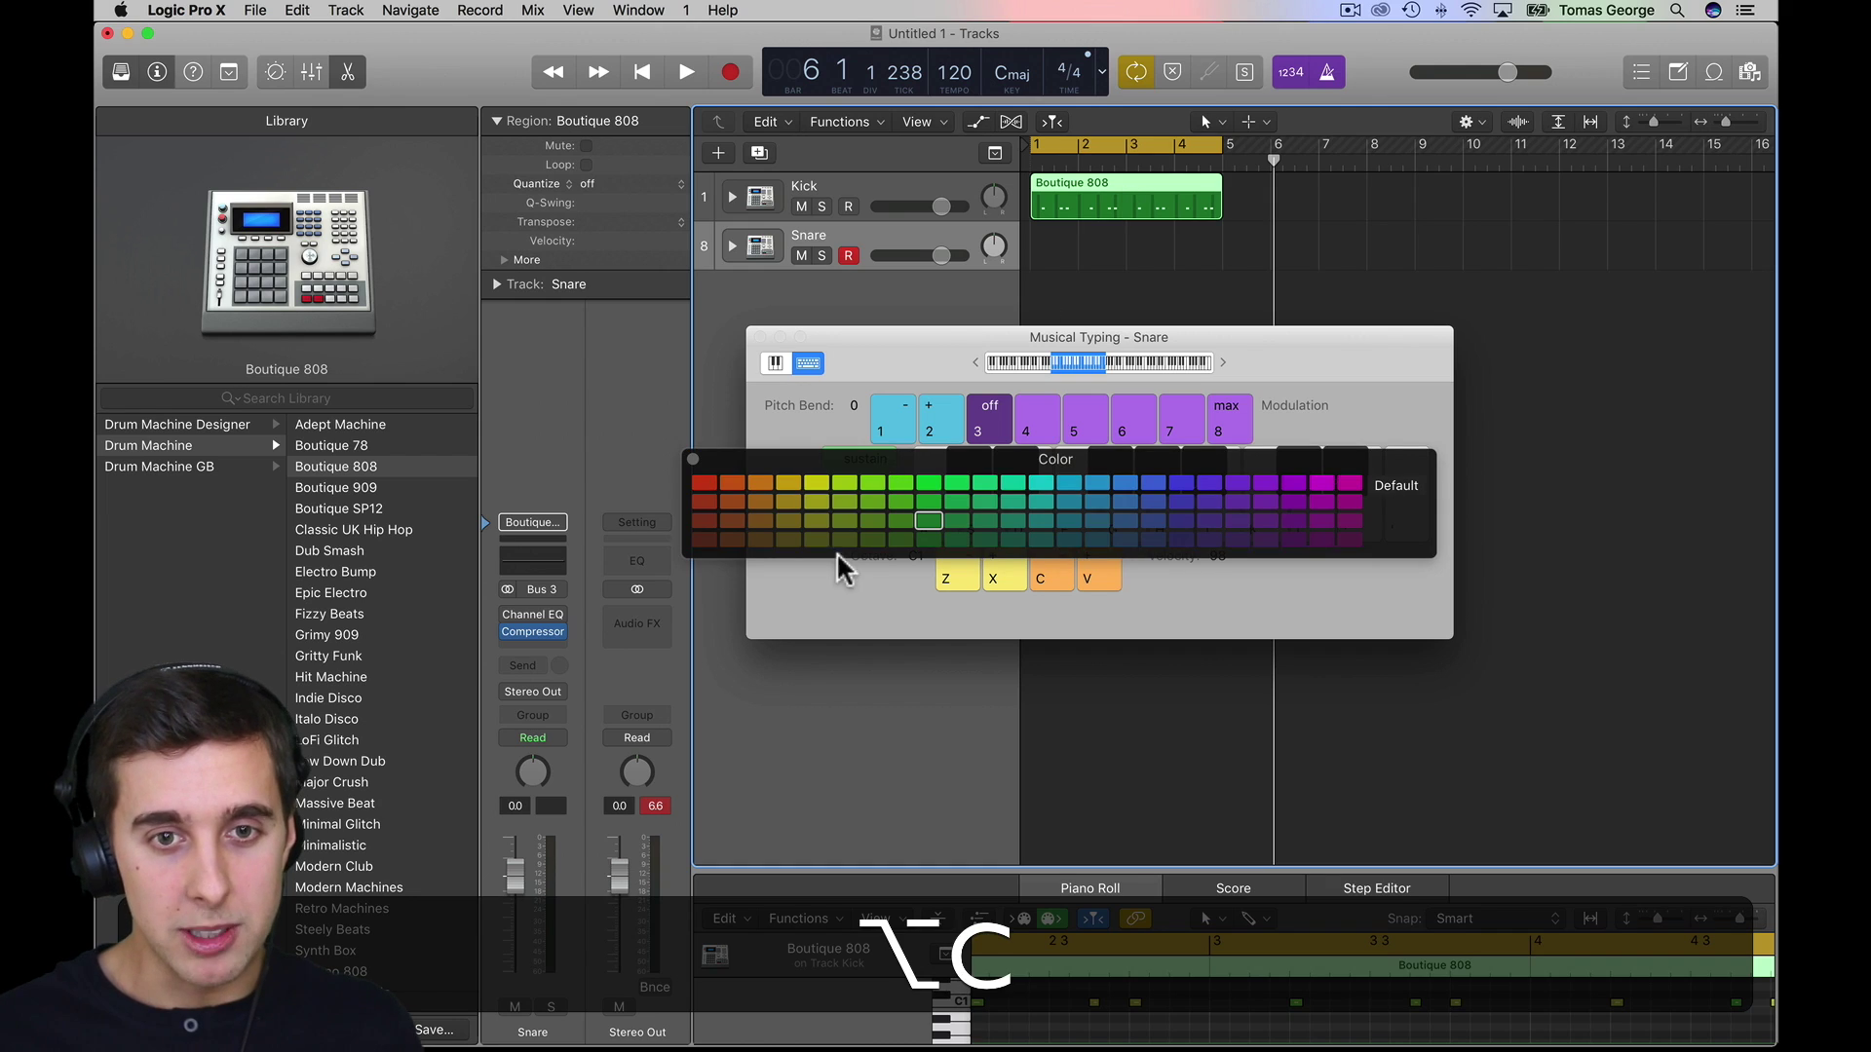
pyautogui.click(707, 484)
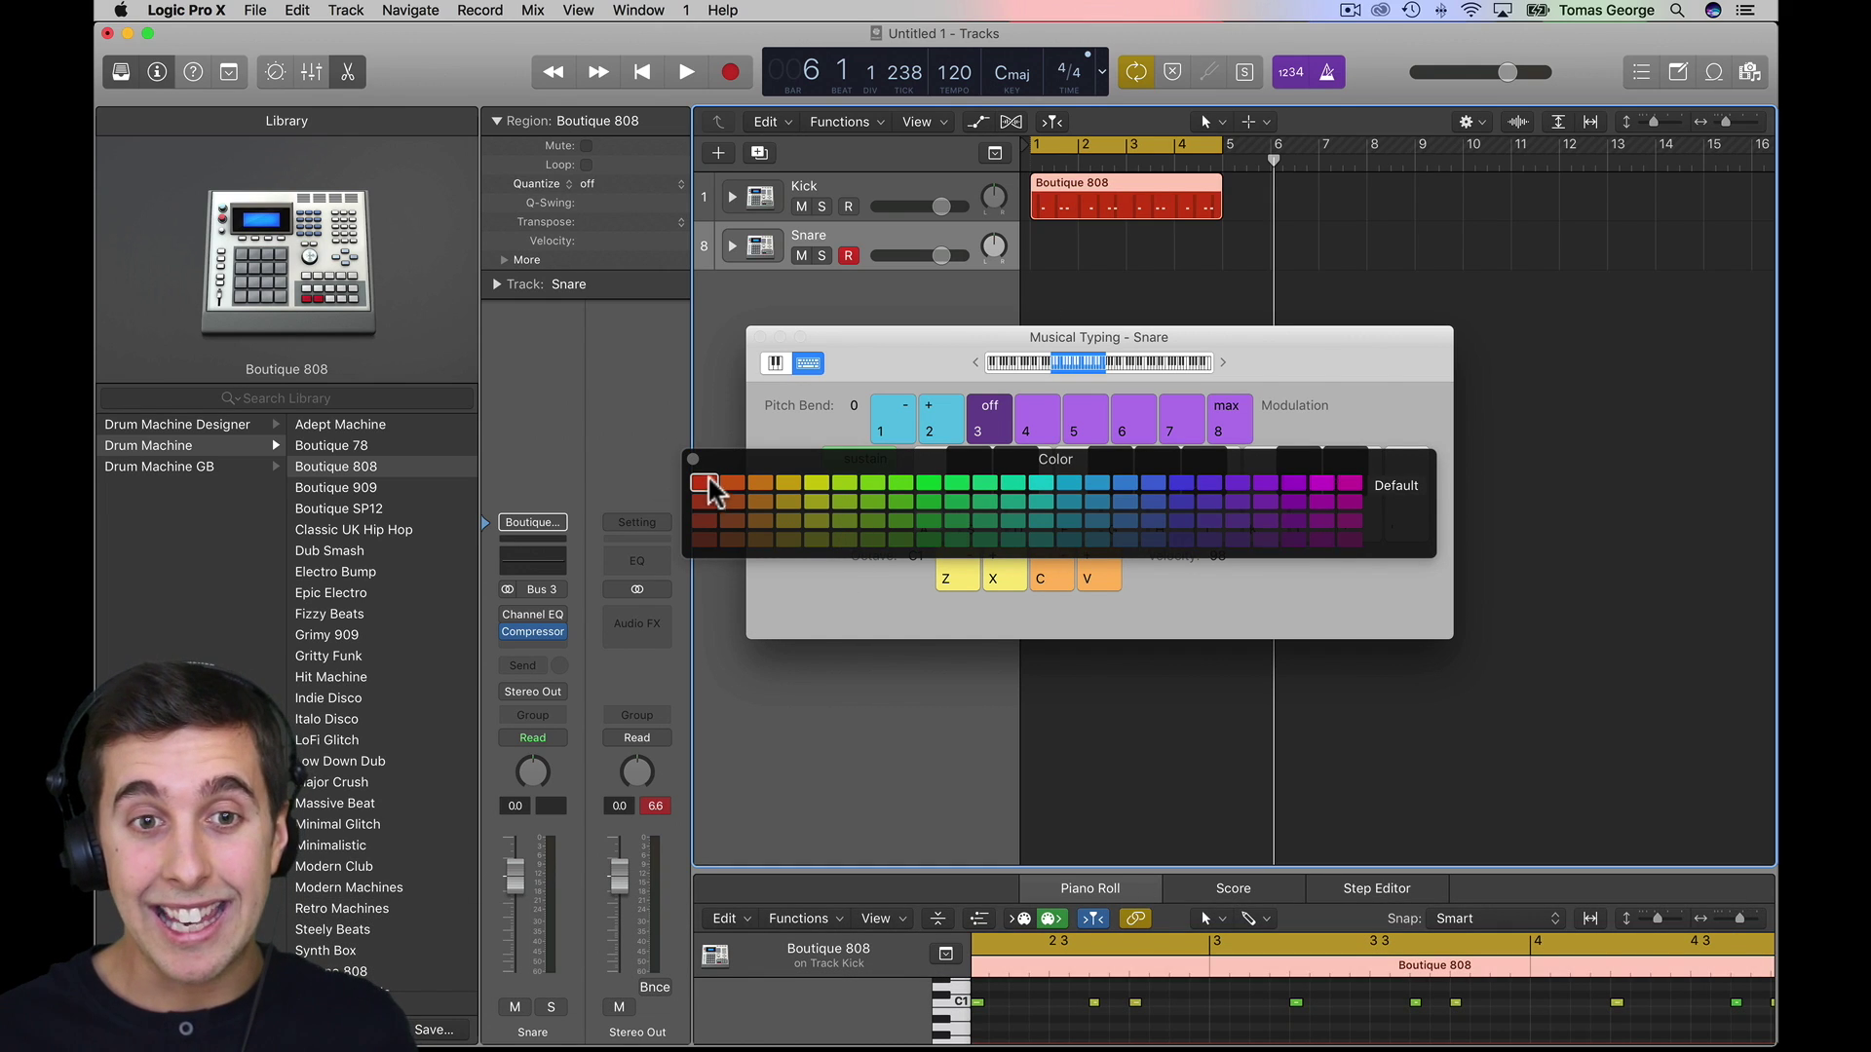
pyautogui.click(693, 459)
# - Audition the D1 snare and record a snare pattern on the Snare track from bar 1, stopping during bar 3
pyautogui.press('Return')
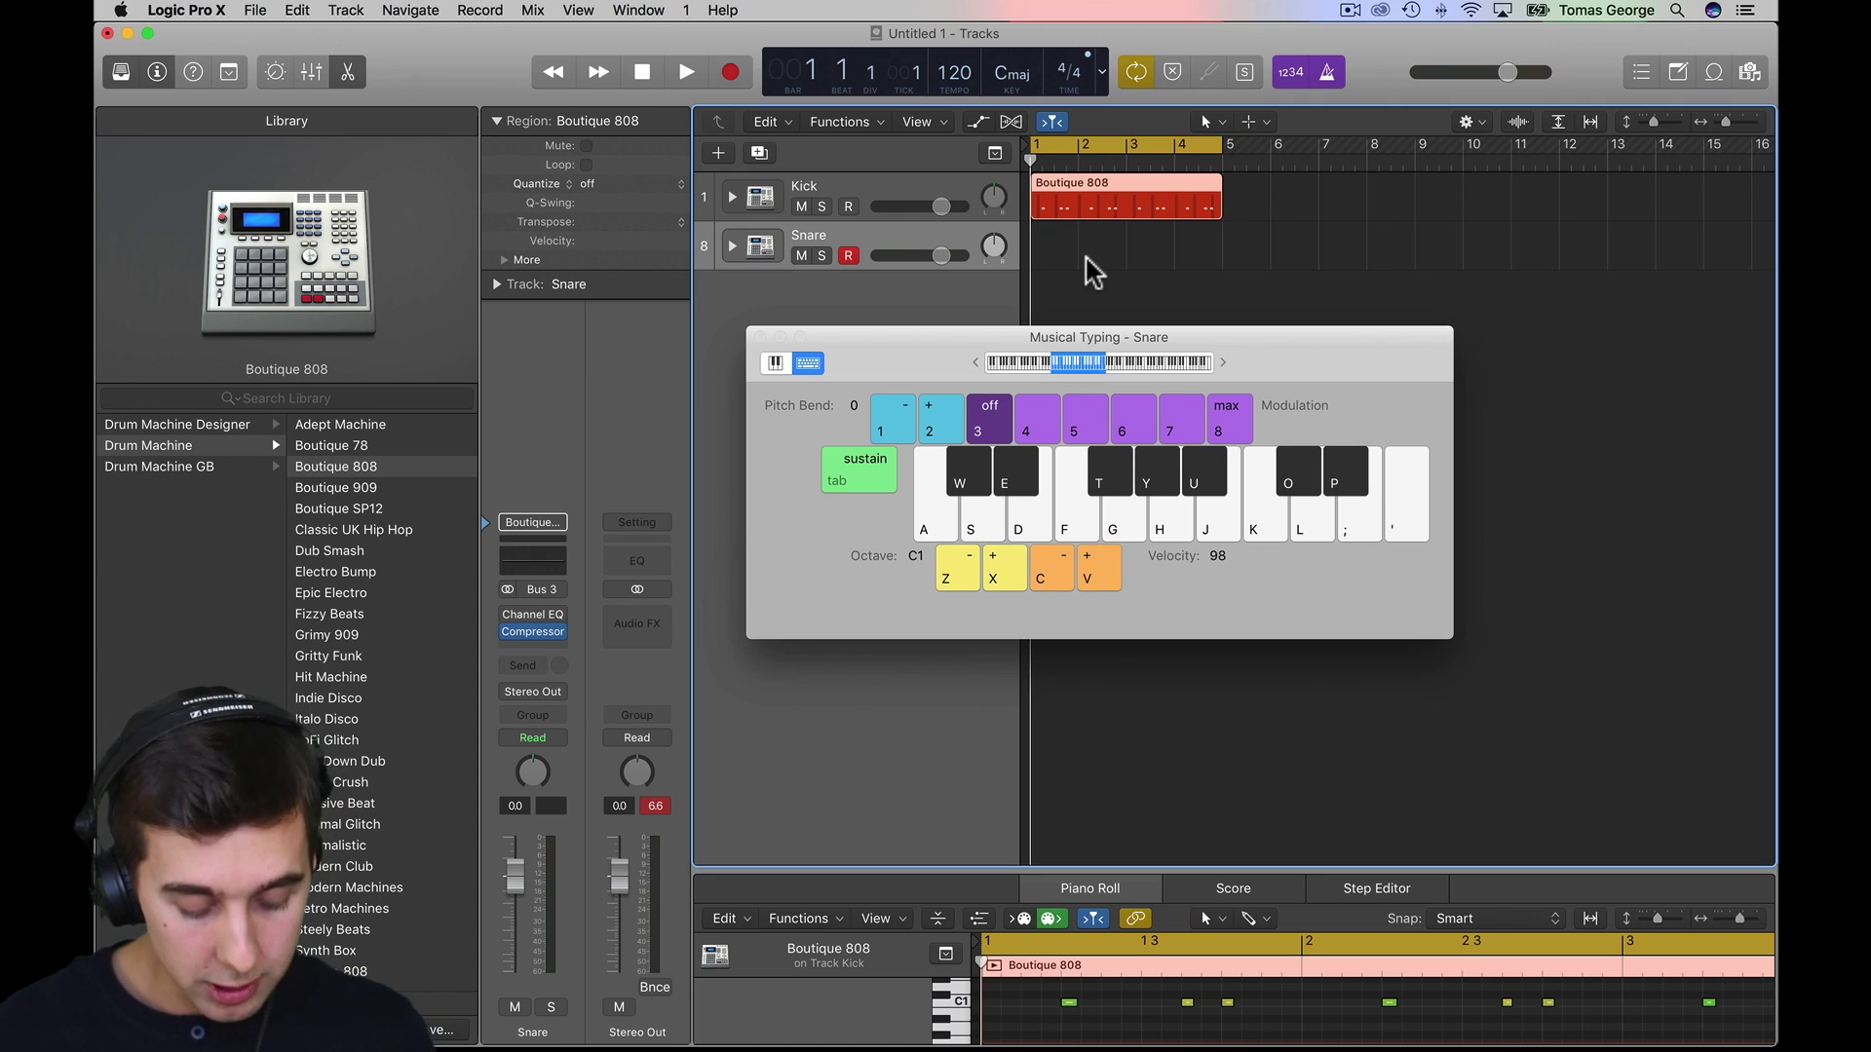
pyautogui.press('s')
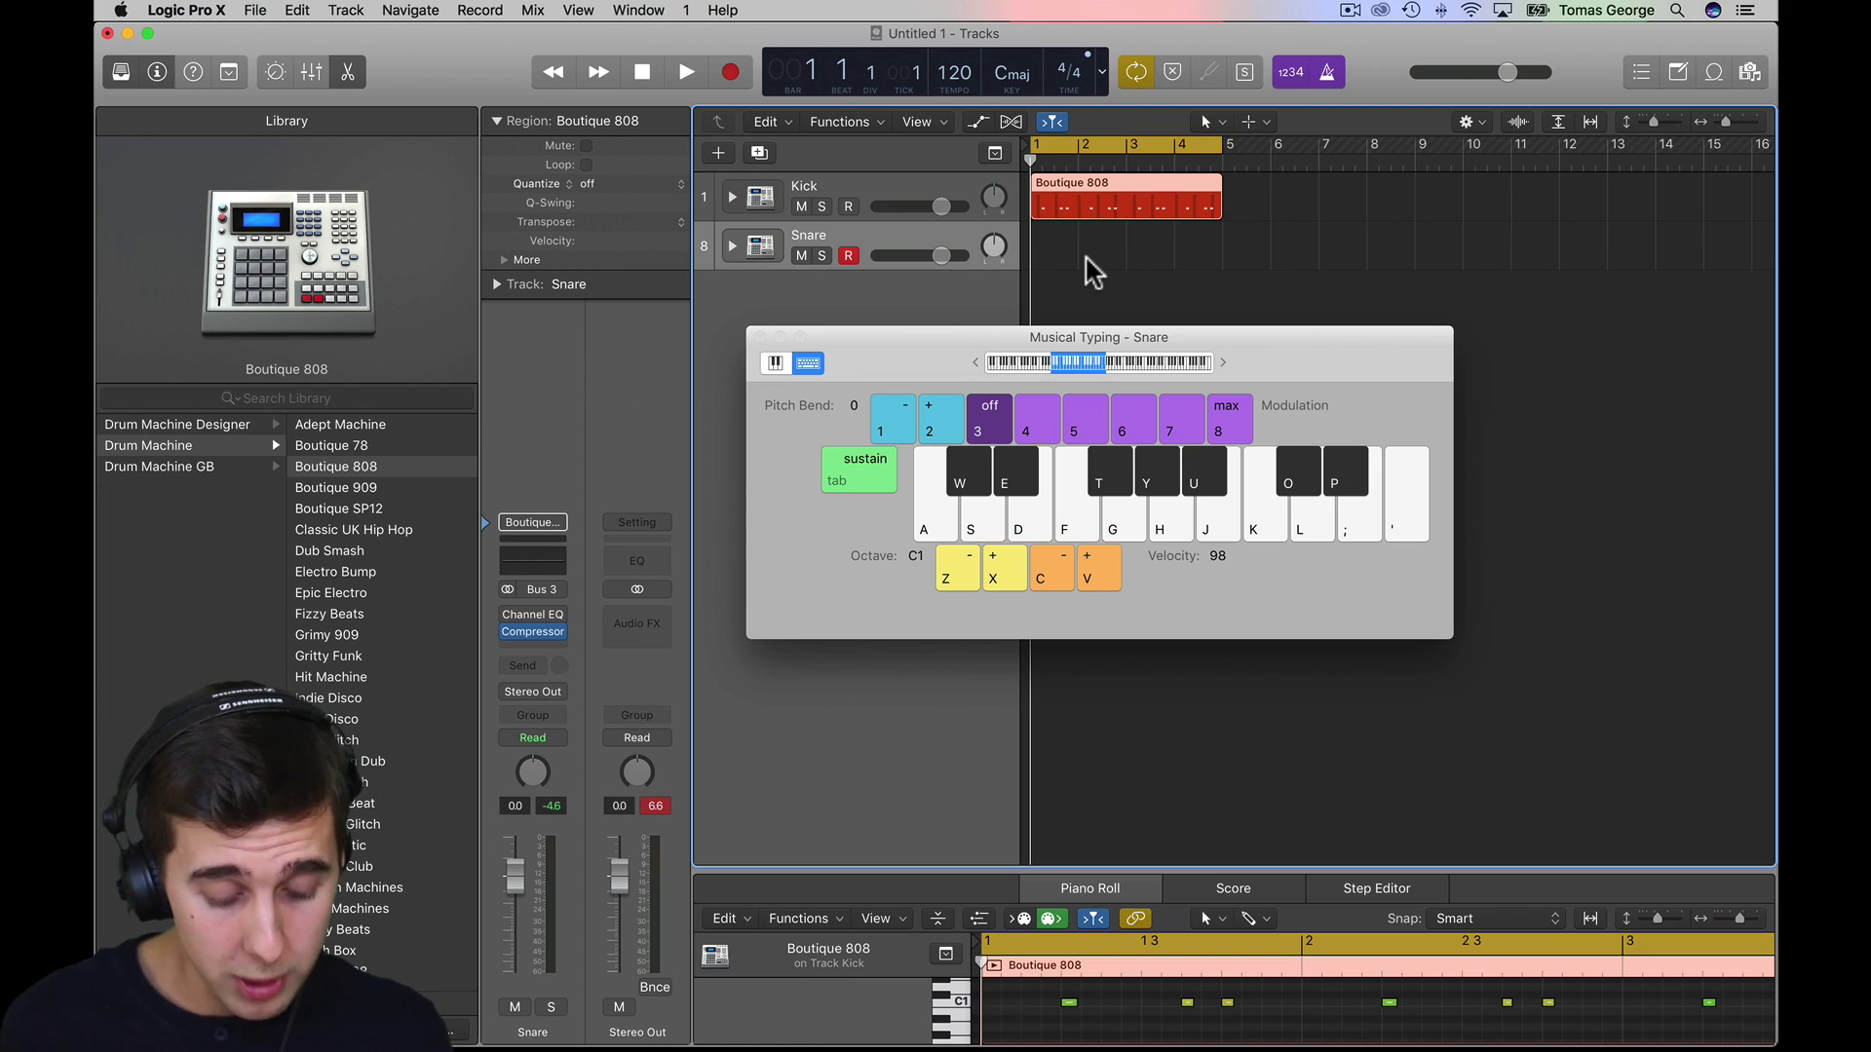
pyautogui.press('r')
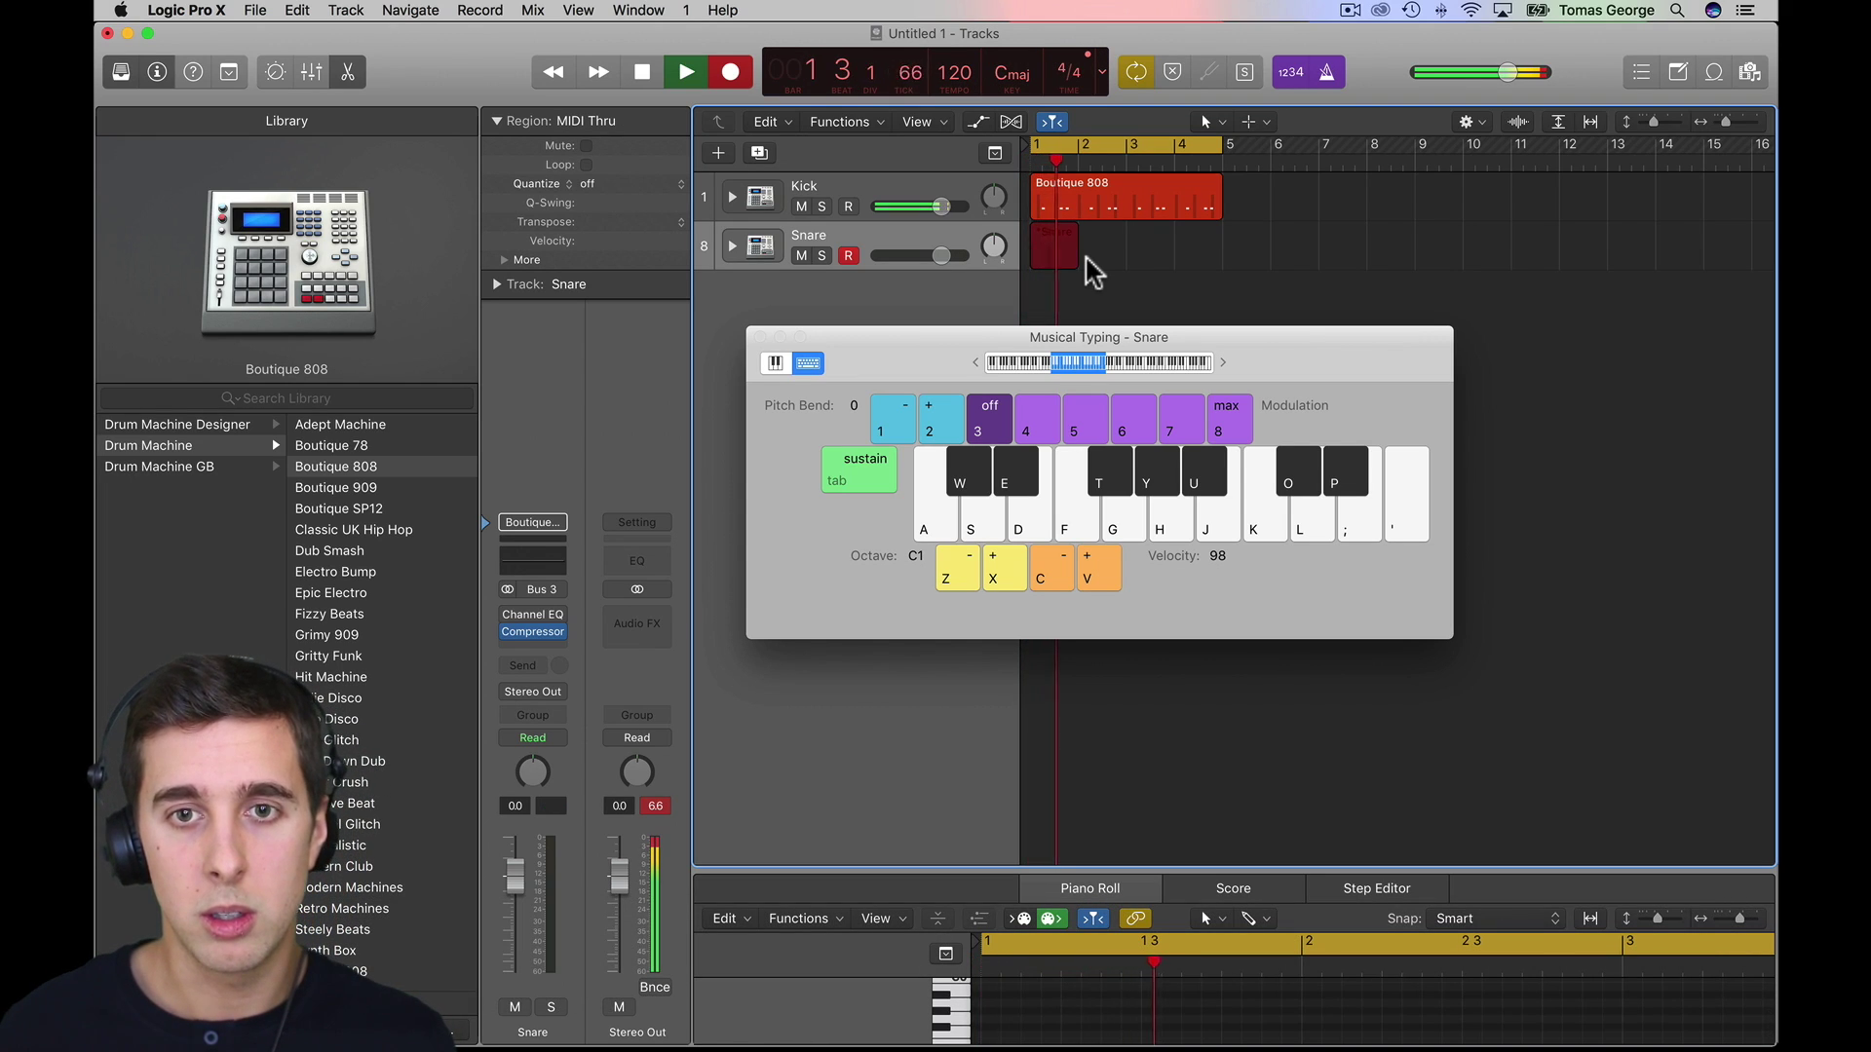
pyautogui.press('s')
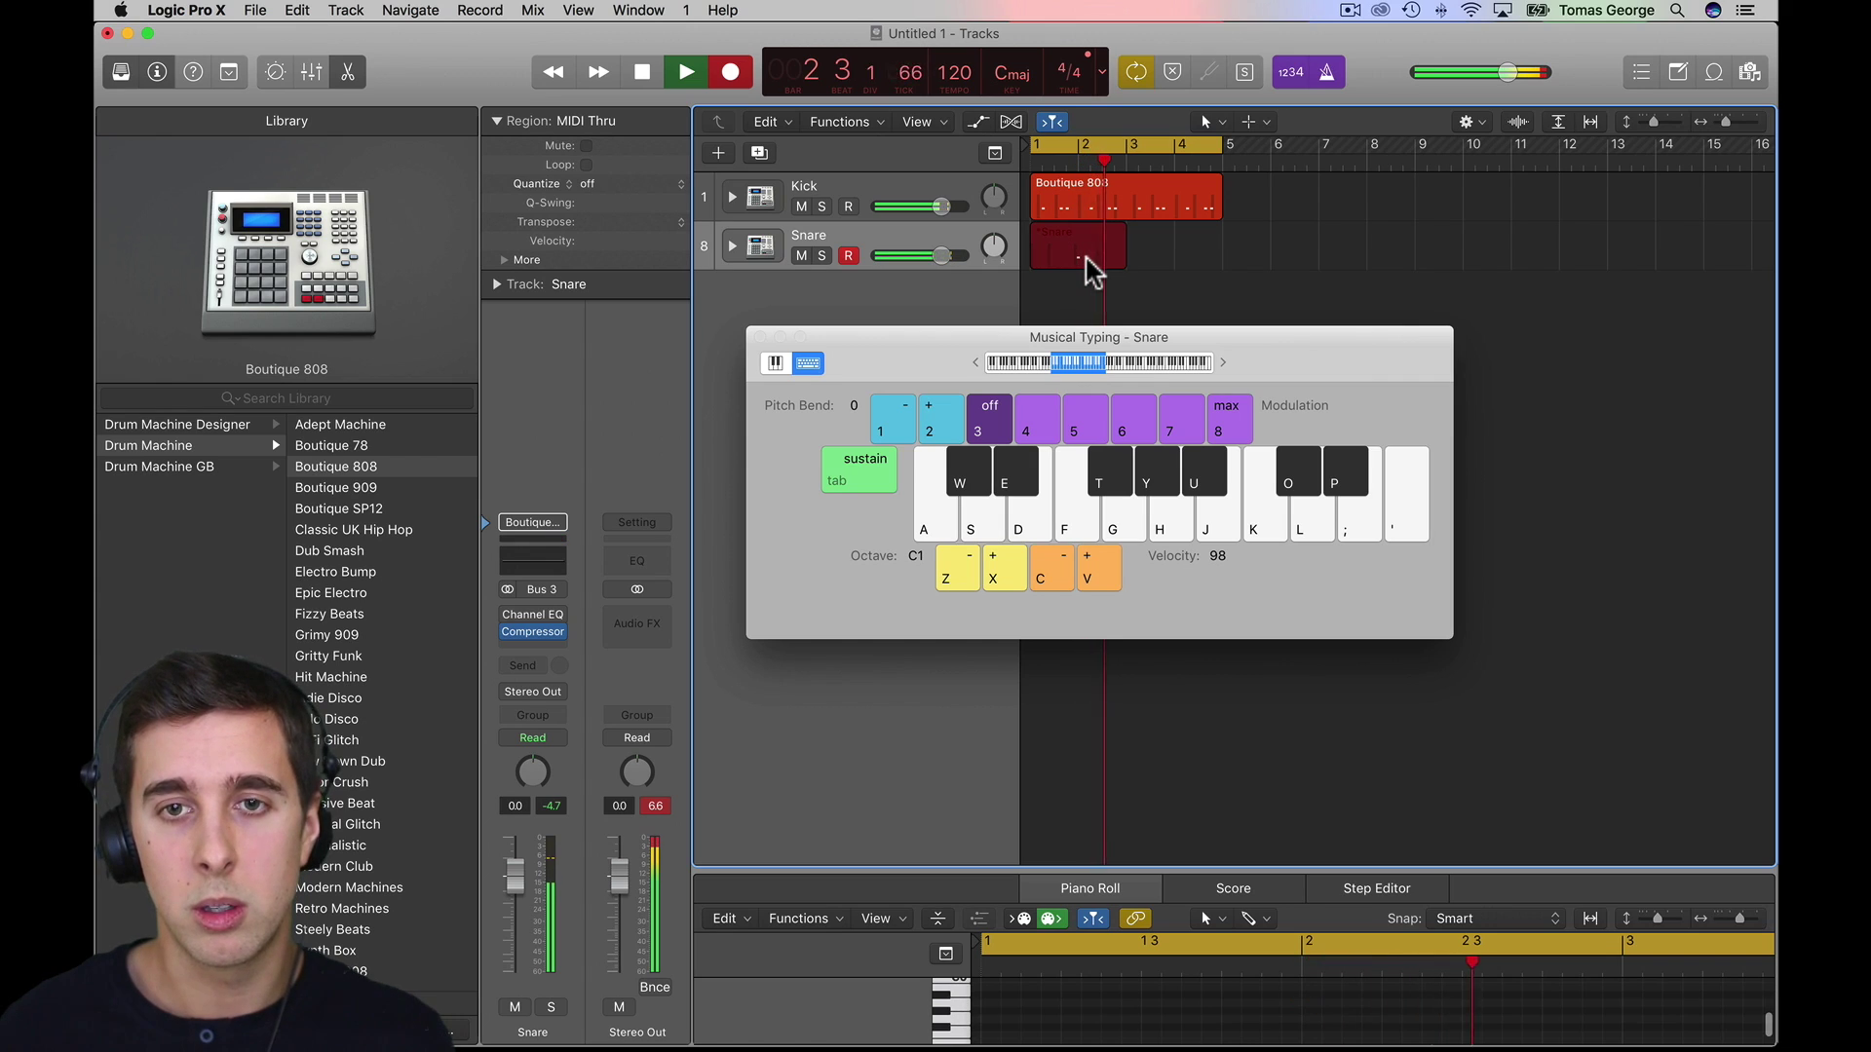
pyautogui.press('s')
pyautogui.press('s')
pyautogui.press('s')
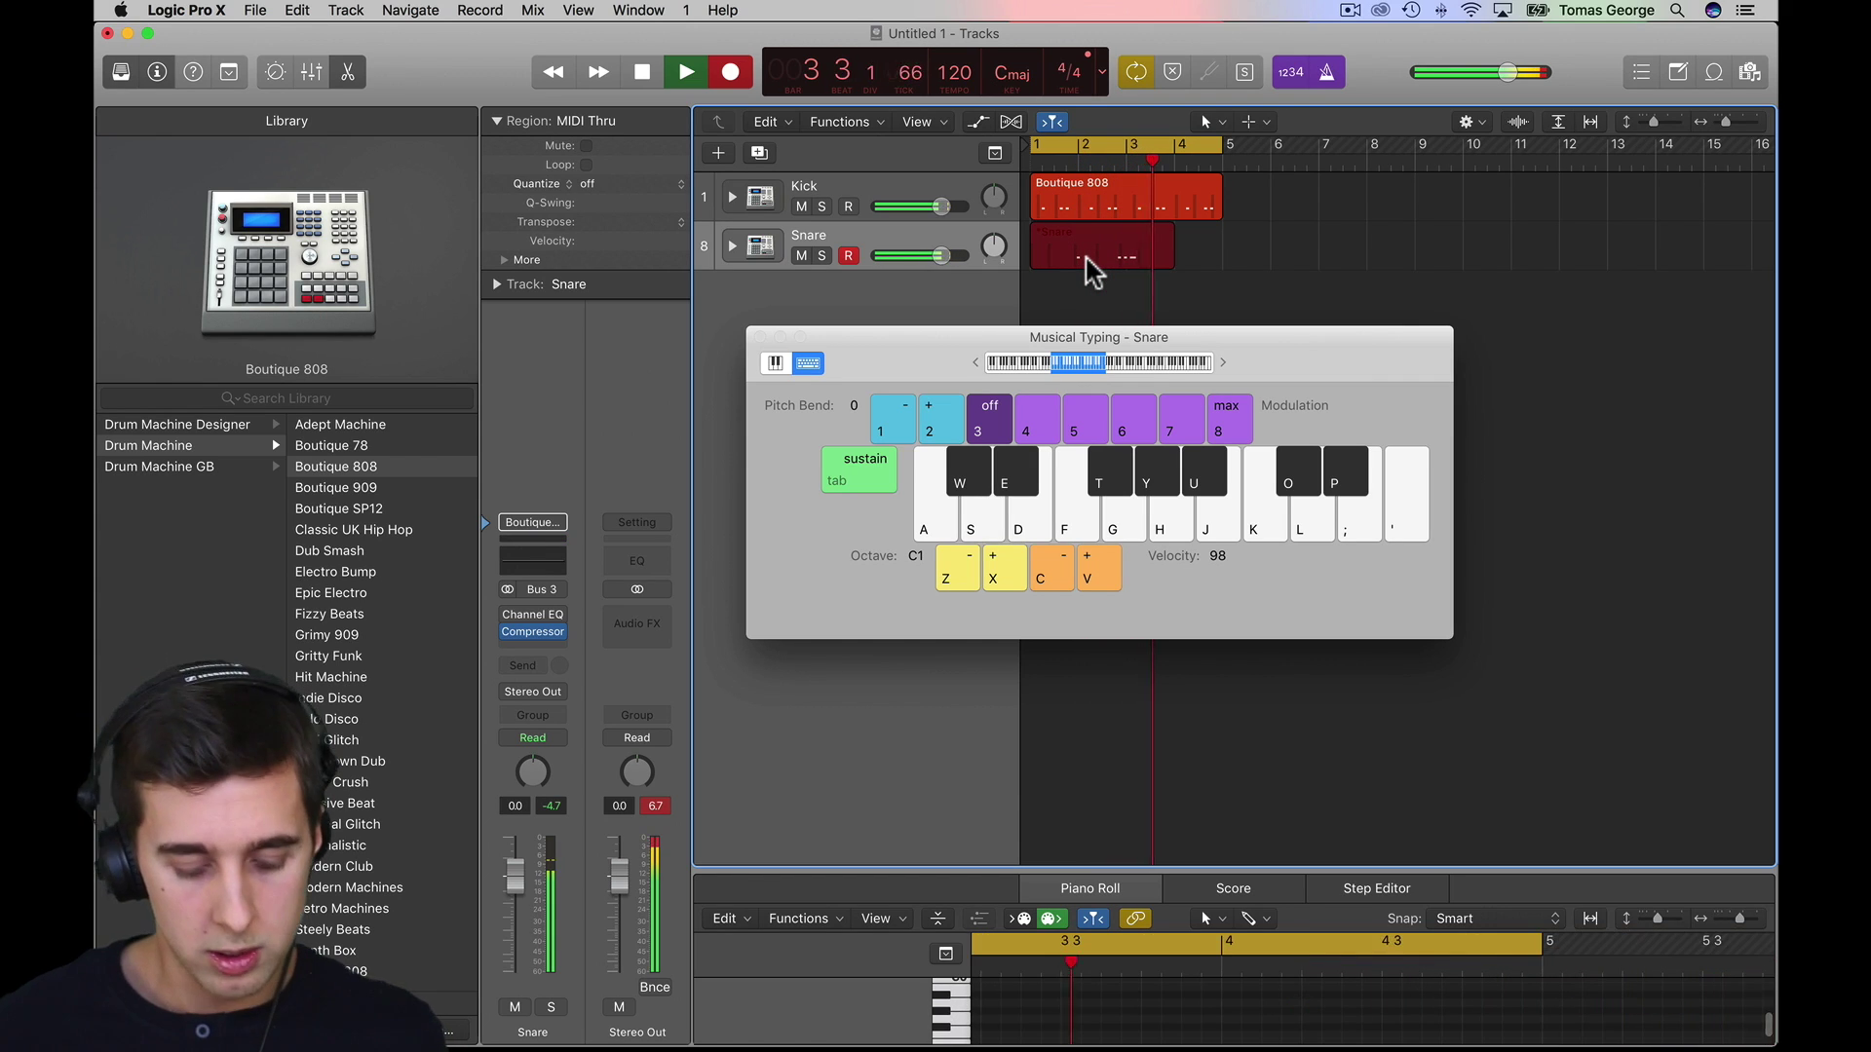
pyautogui.press('space')
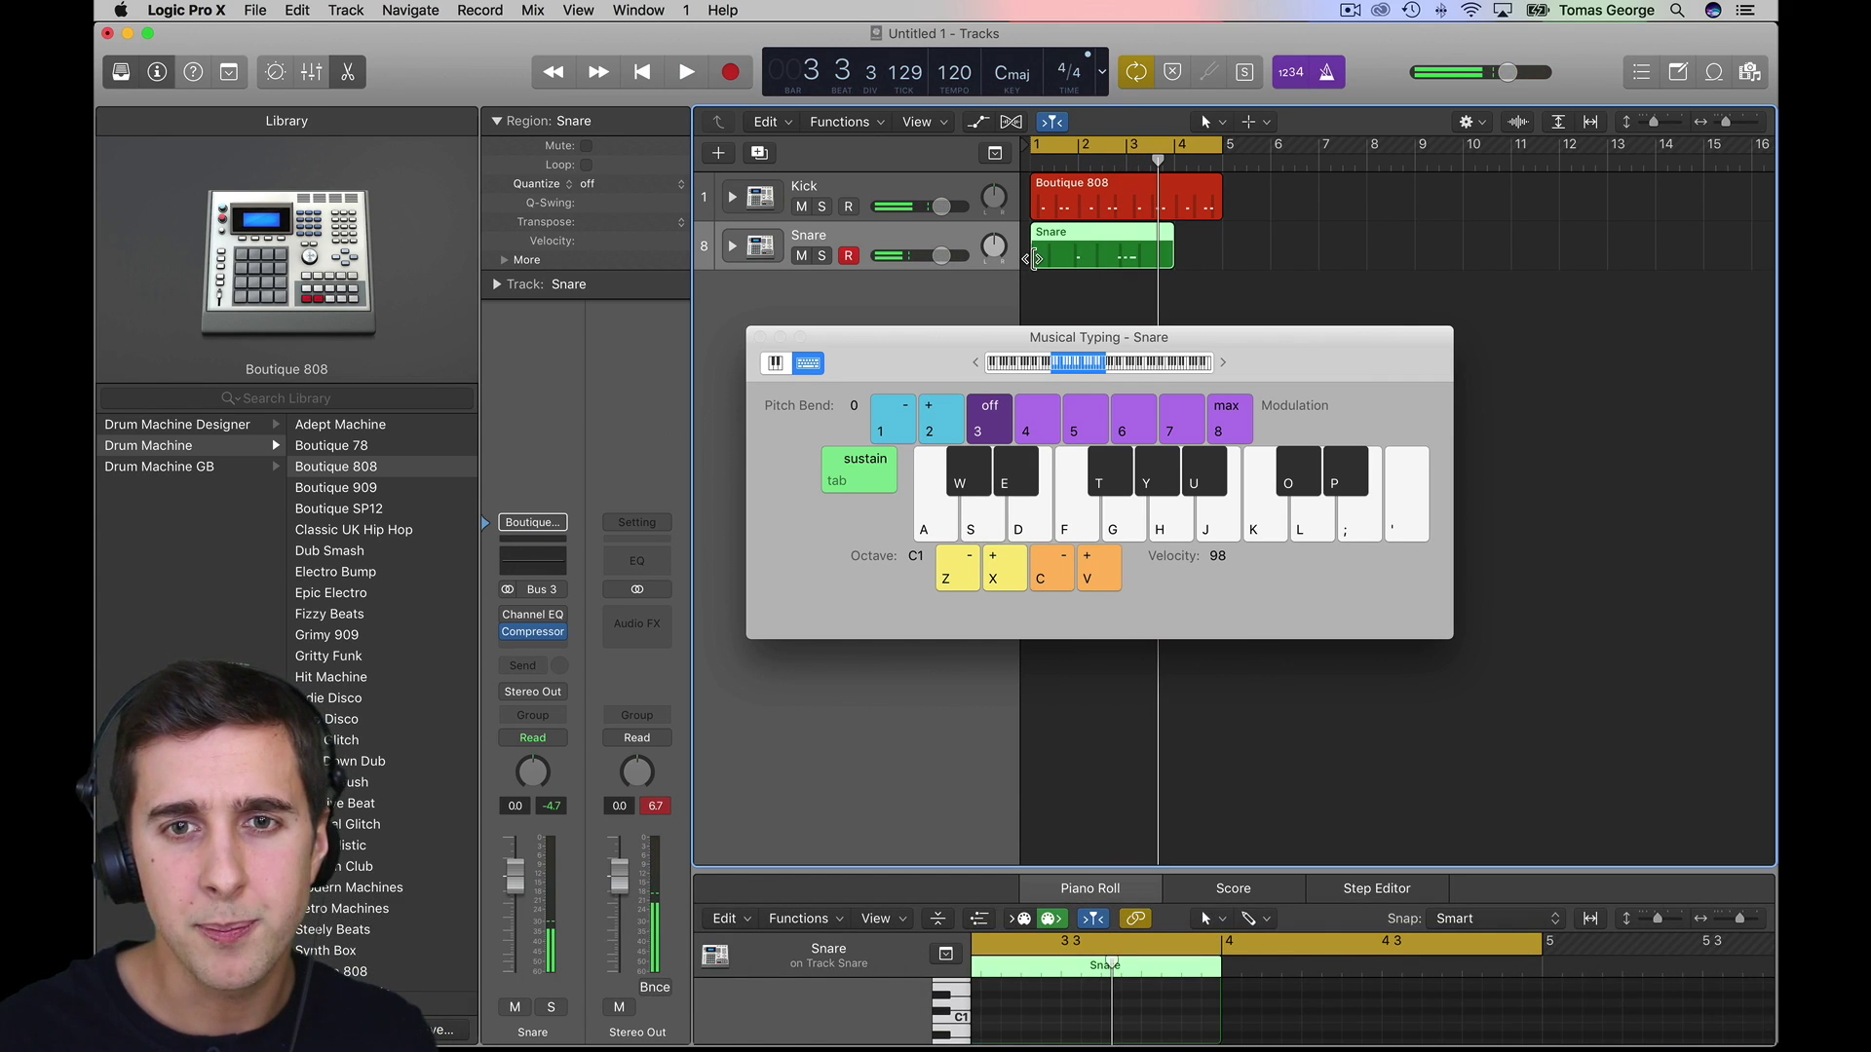
# - Trim the Snare region to two bars, ending at bar 3
pyautogui.moveTo(1033, 255)
pyautogui.mouseDown()
pyautogui.moveTo(1138, 258)
pyautogui.moveTo(1031, 262)
pyautogui.mouseUp()
pyautogui.click(1067, 288)
pyautogui.click(1073, 240)
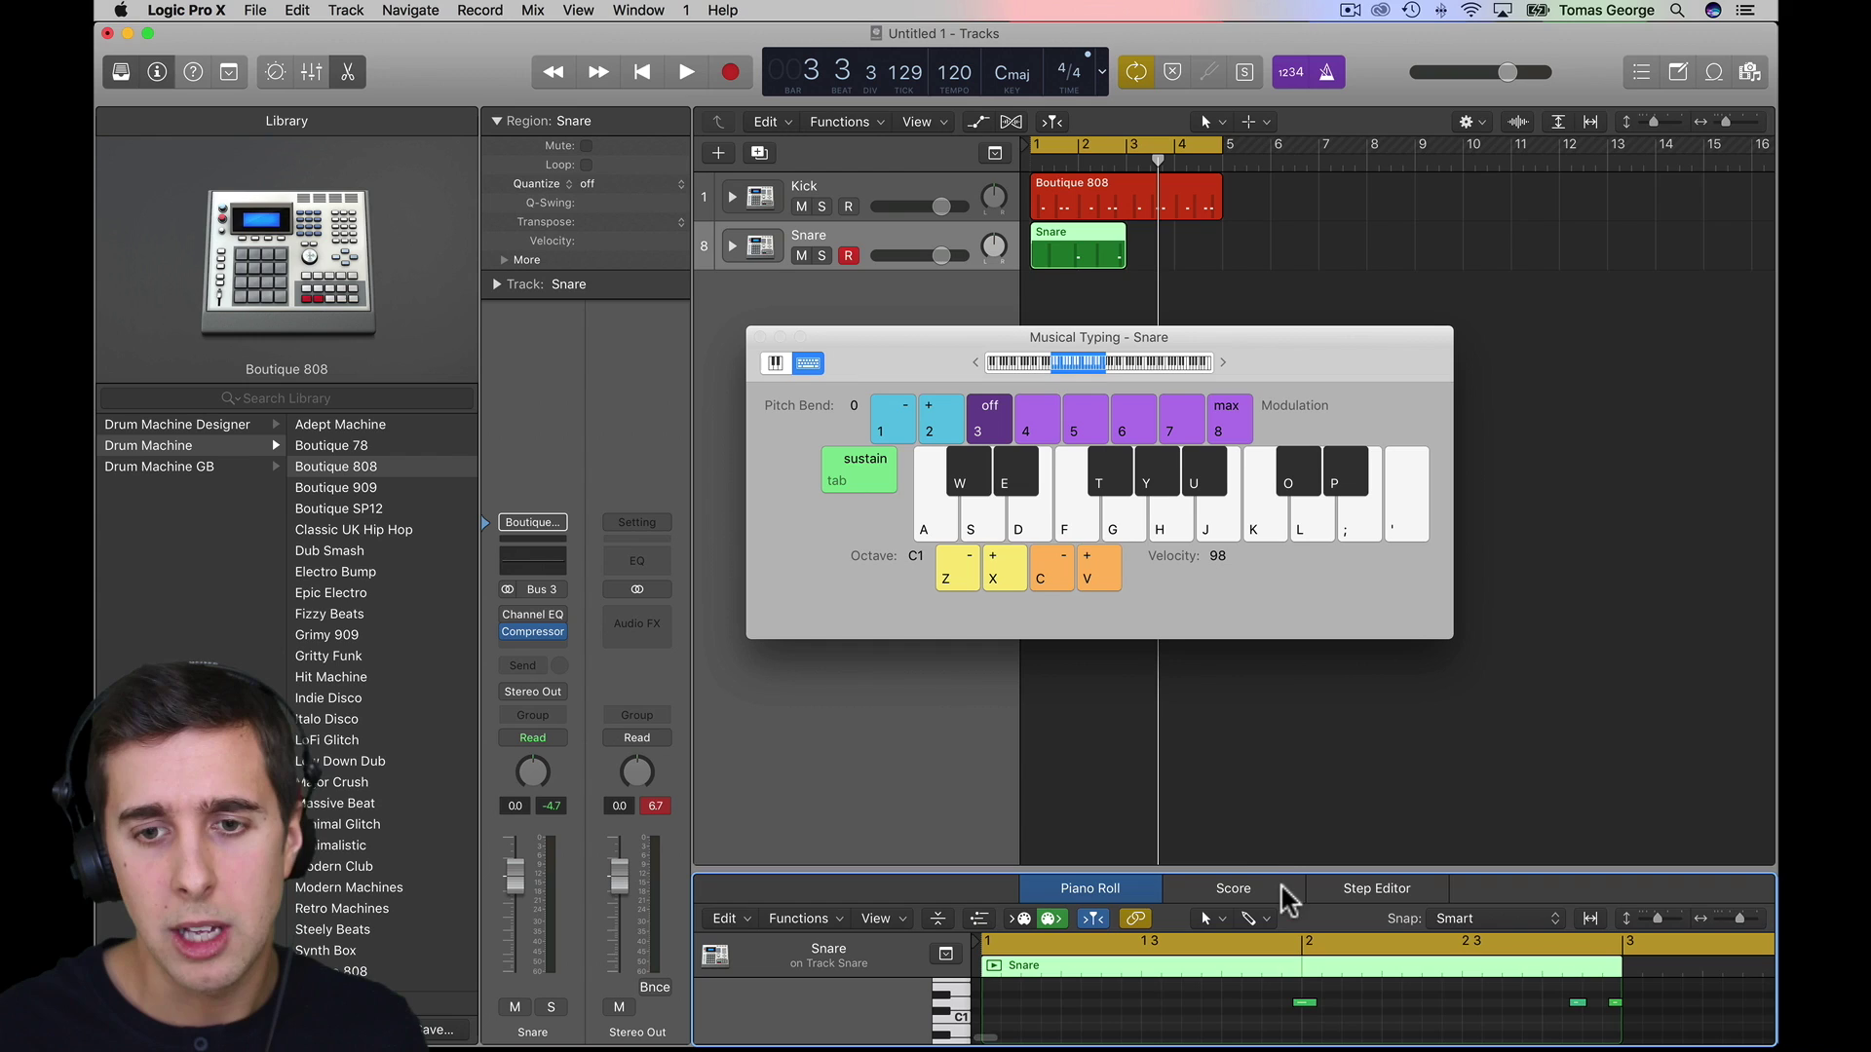
# - Enlarge the Piano Roll and set the velocity of the second-to-last snare note to 13
pyautogui.moveTo(1278, 866); pyautogui.dragTo(1243, 497)
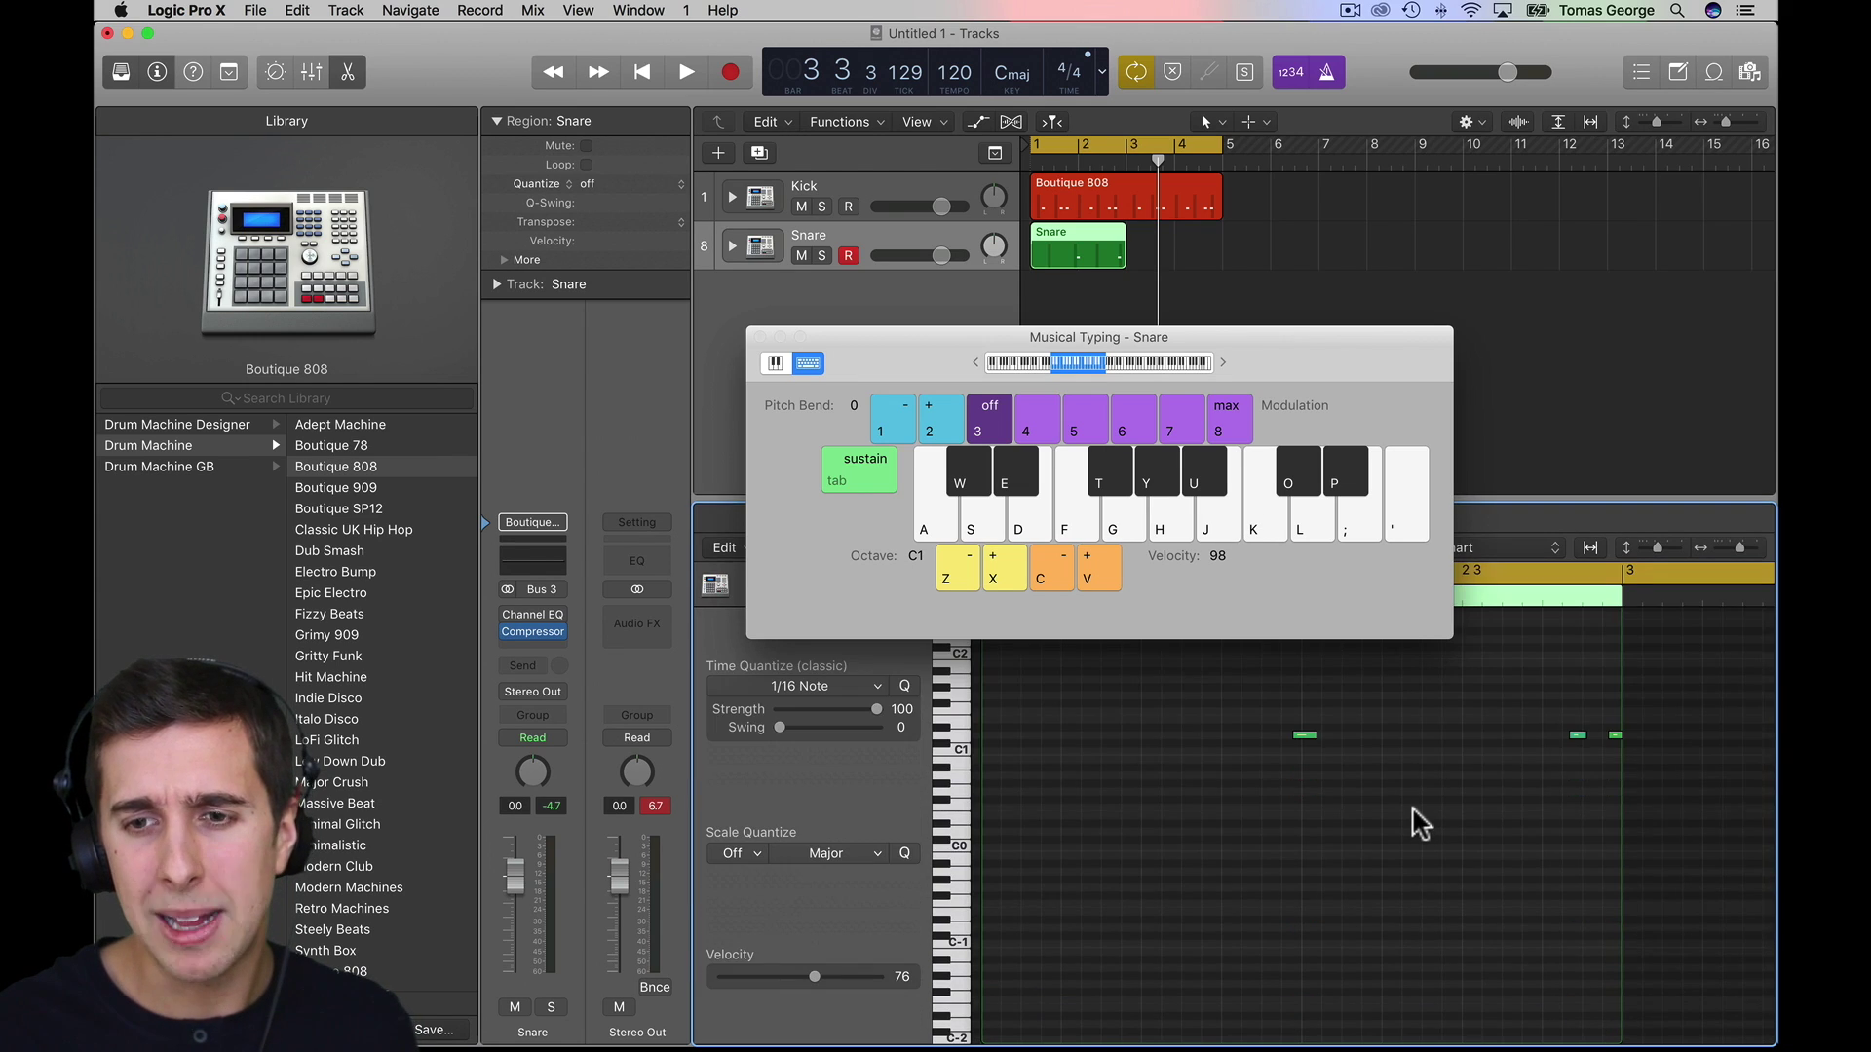
pyautogui.hscroll(5, 1412, 805)
pyautogui.hscroll(-5, 1412, 803)
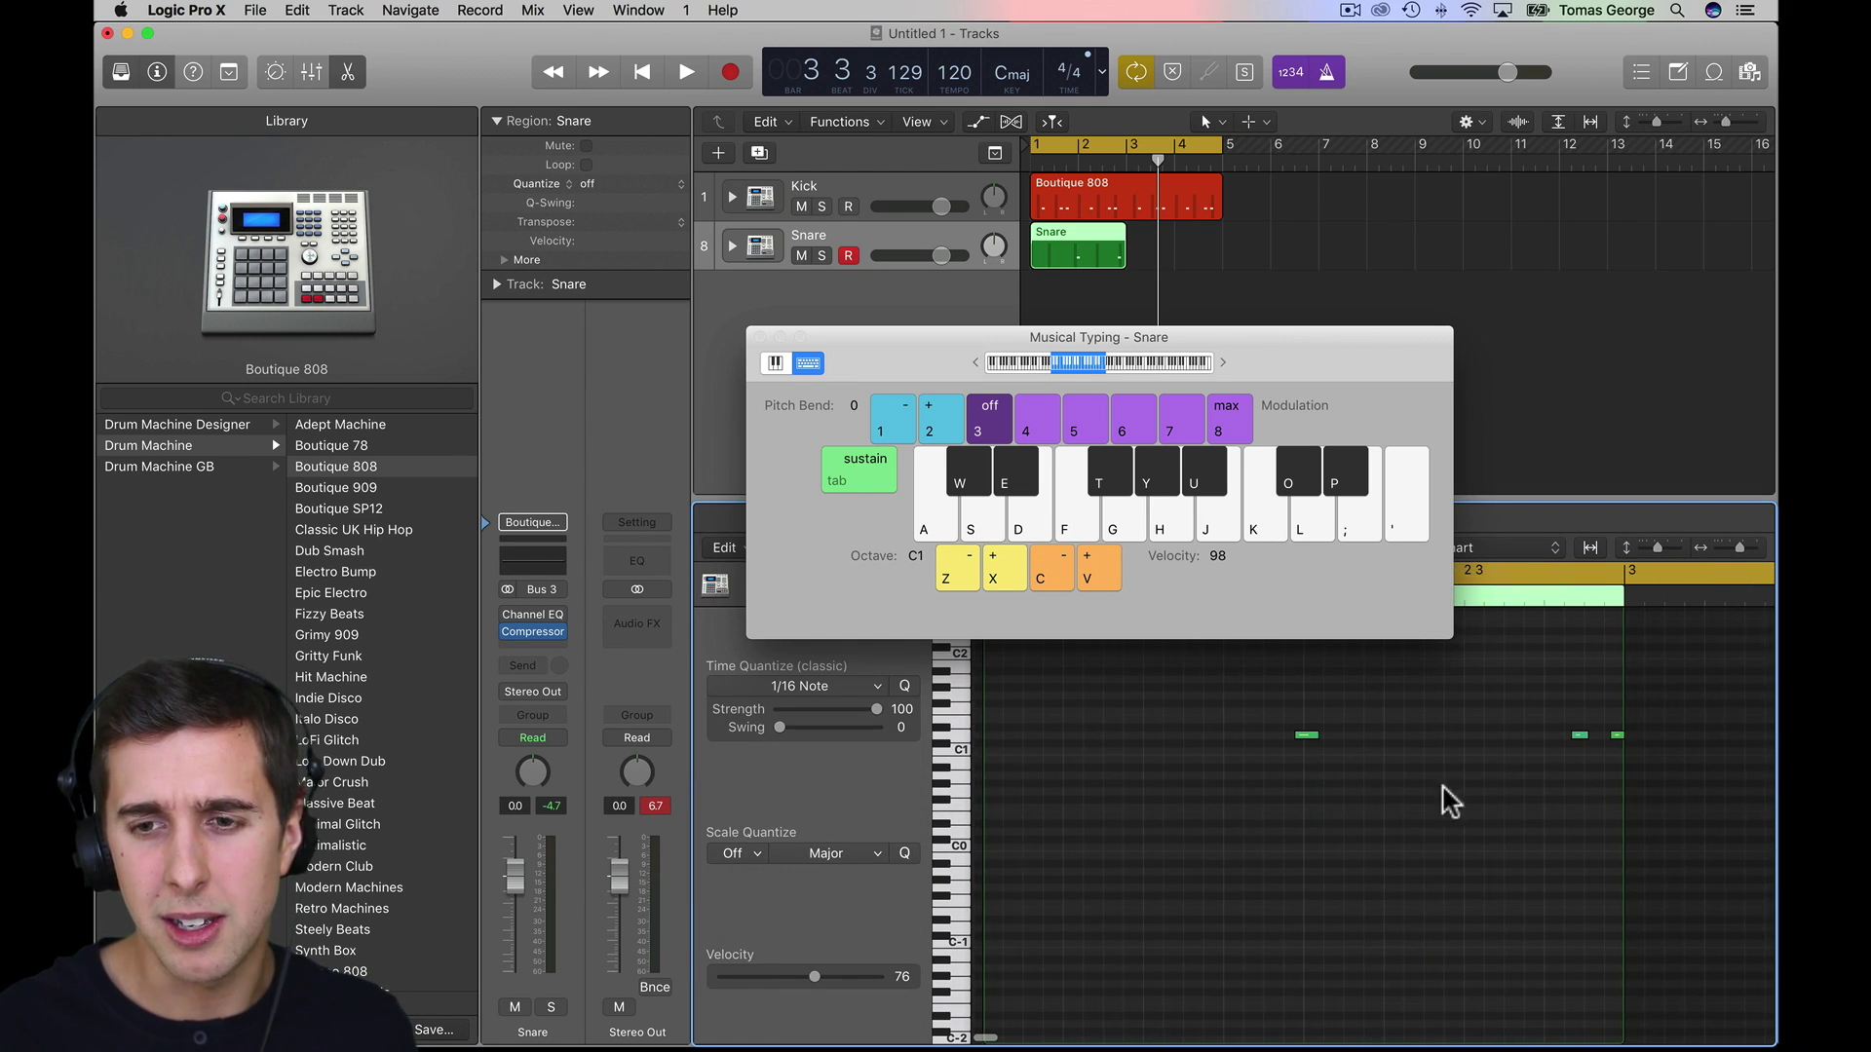
pyautogui.click(1580, 735)
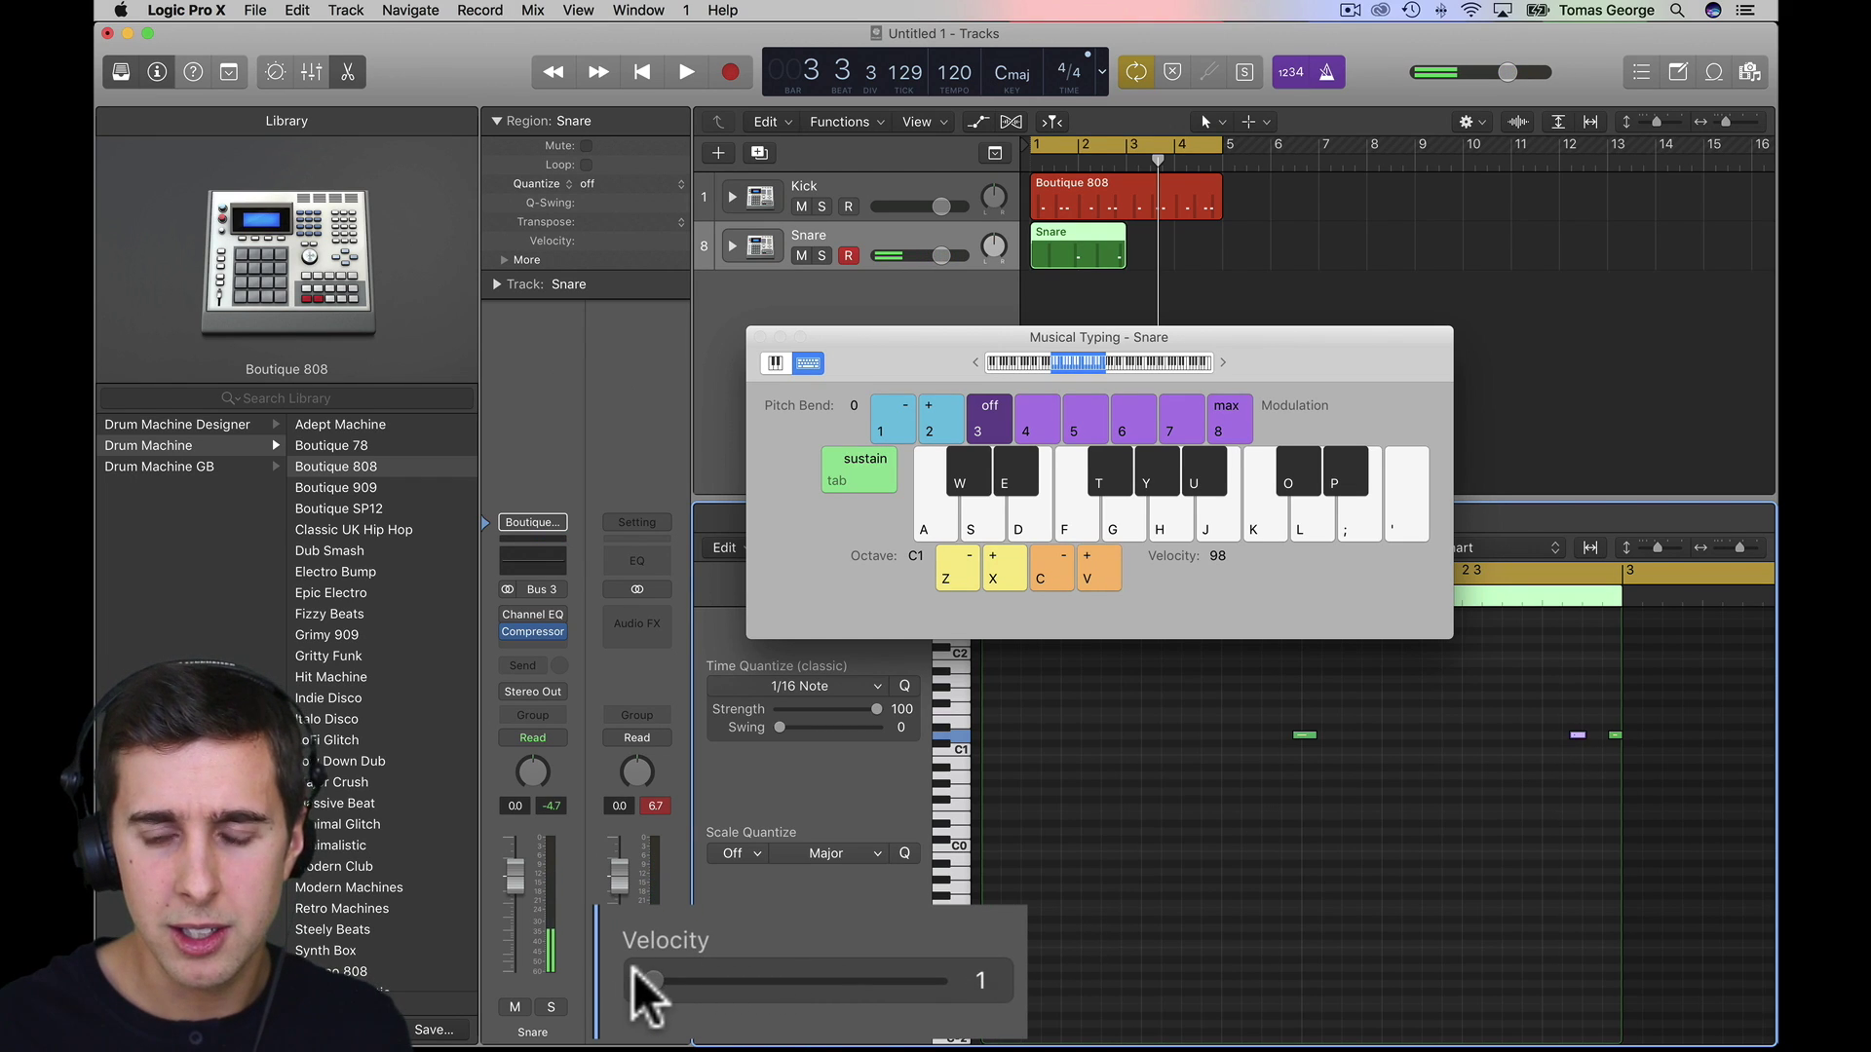
pyautogui.moveTo(634, 969); pyautogui.dragTo(691, 983)
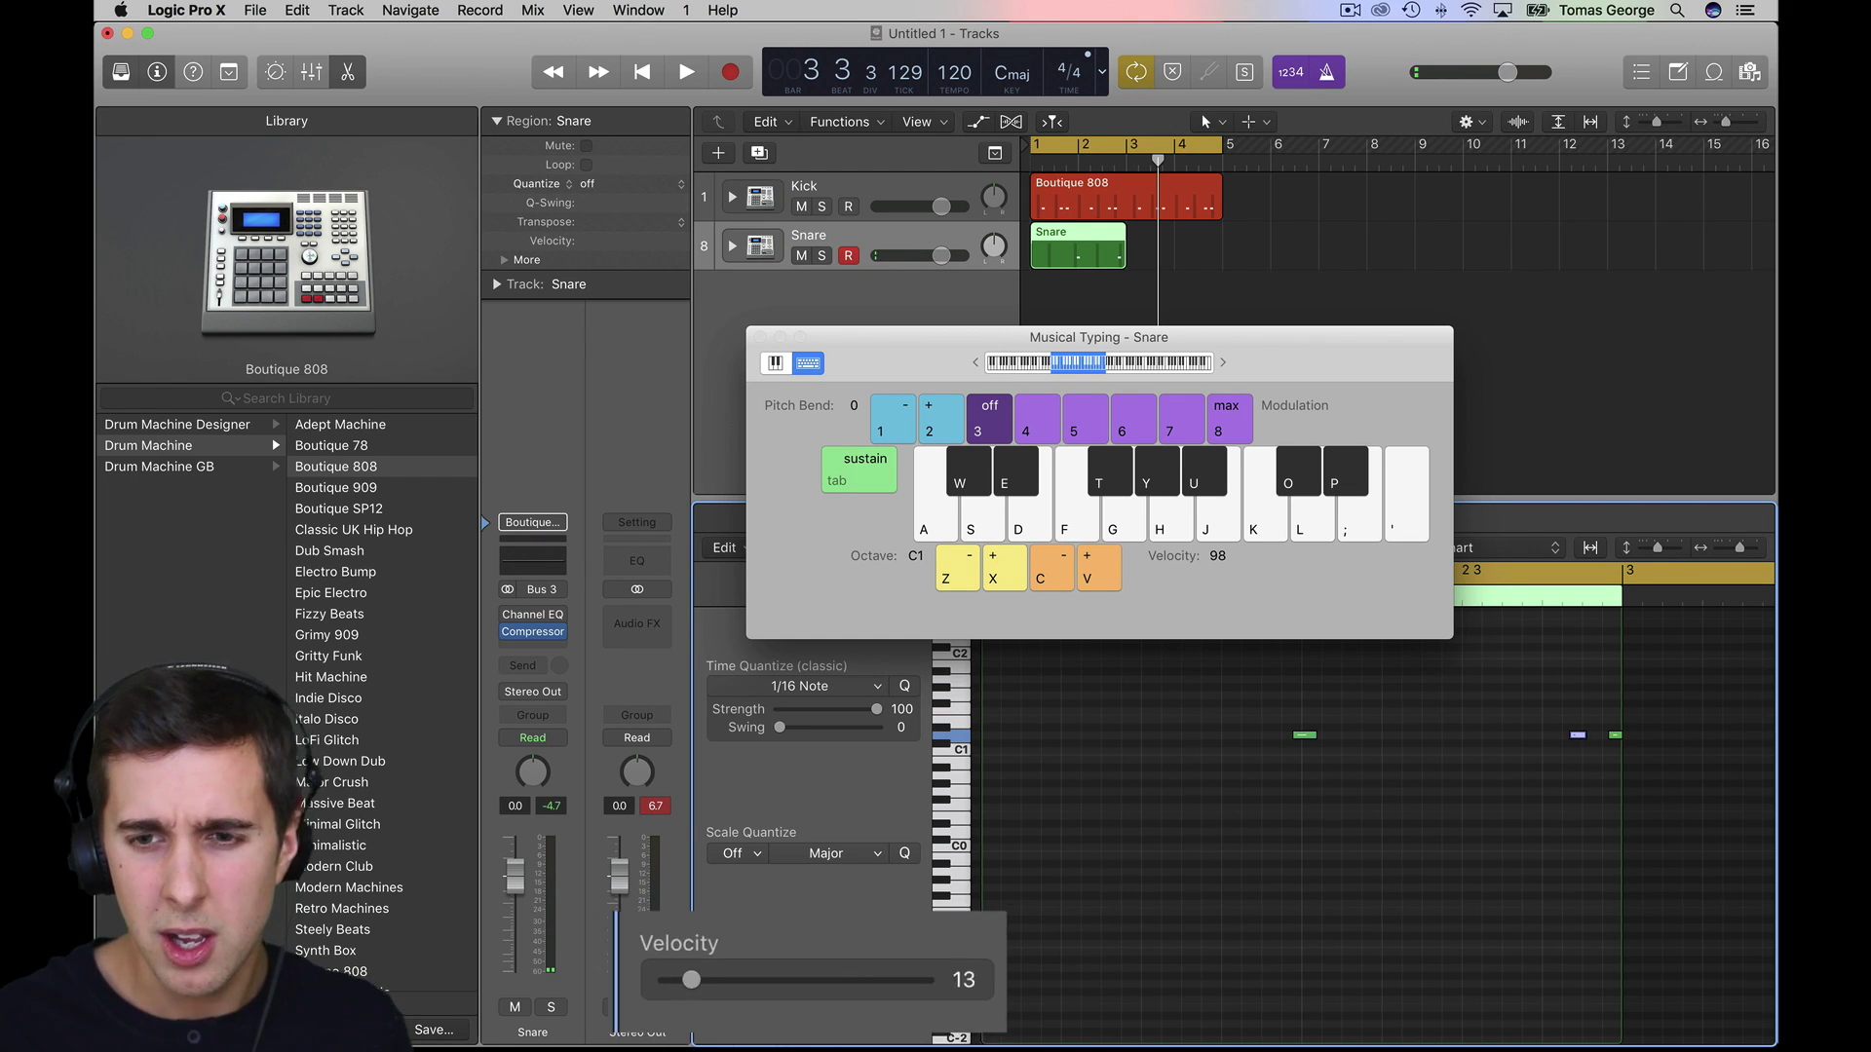
# - Copy the quiet snare note in bar 2 to just ahead of it, nudge the snare notes slightly in time, and audition the pattern
pyautogui.moveTo(1579, 736)
pyautogui.mouseDown()
pyautogui.moveTo(1552, 738)
pyautogui.moveTo(1610, 722)
pyautogui.mouseUp()
pyautogui.press('alt')
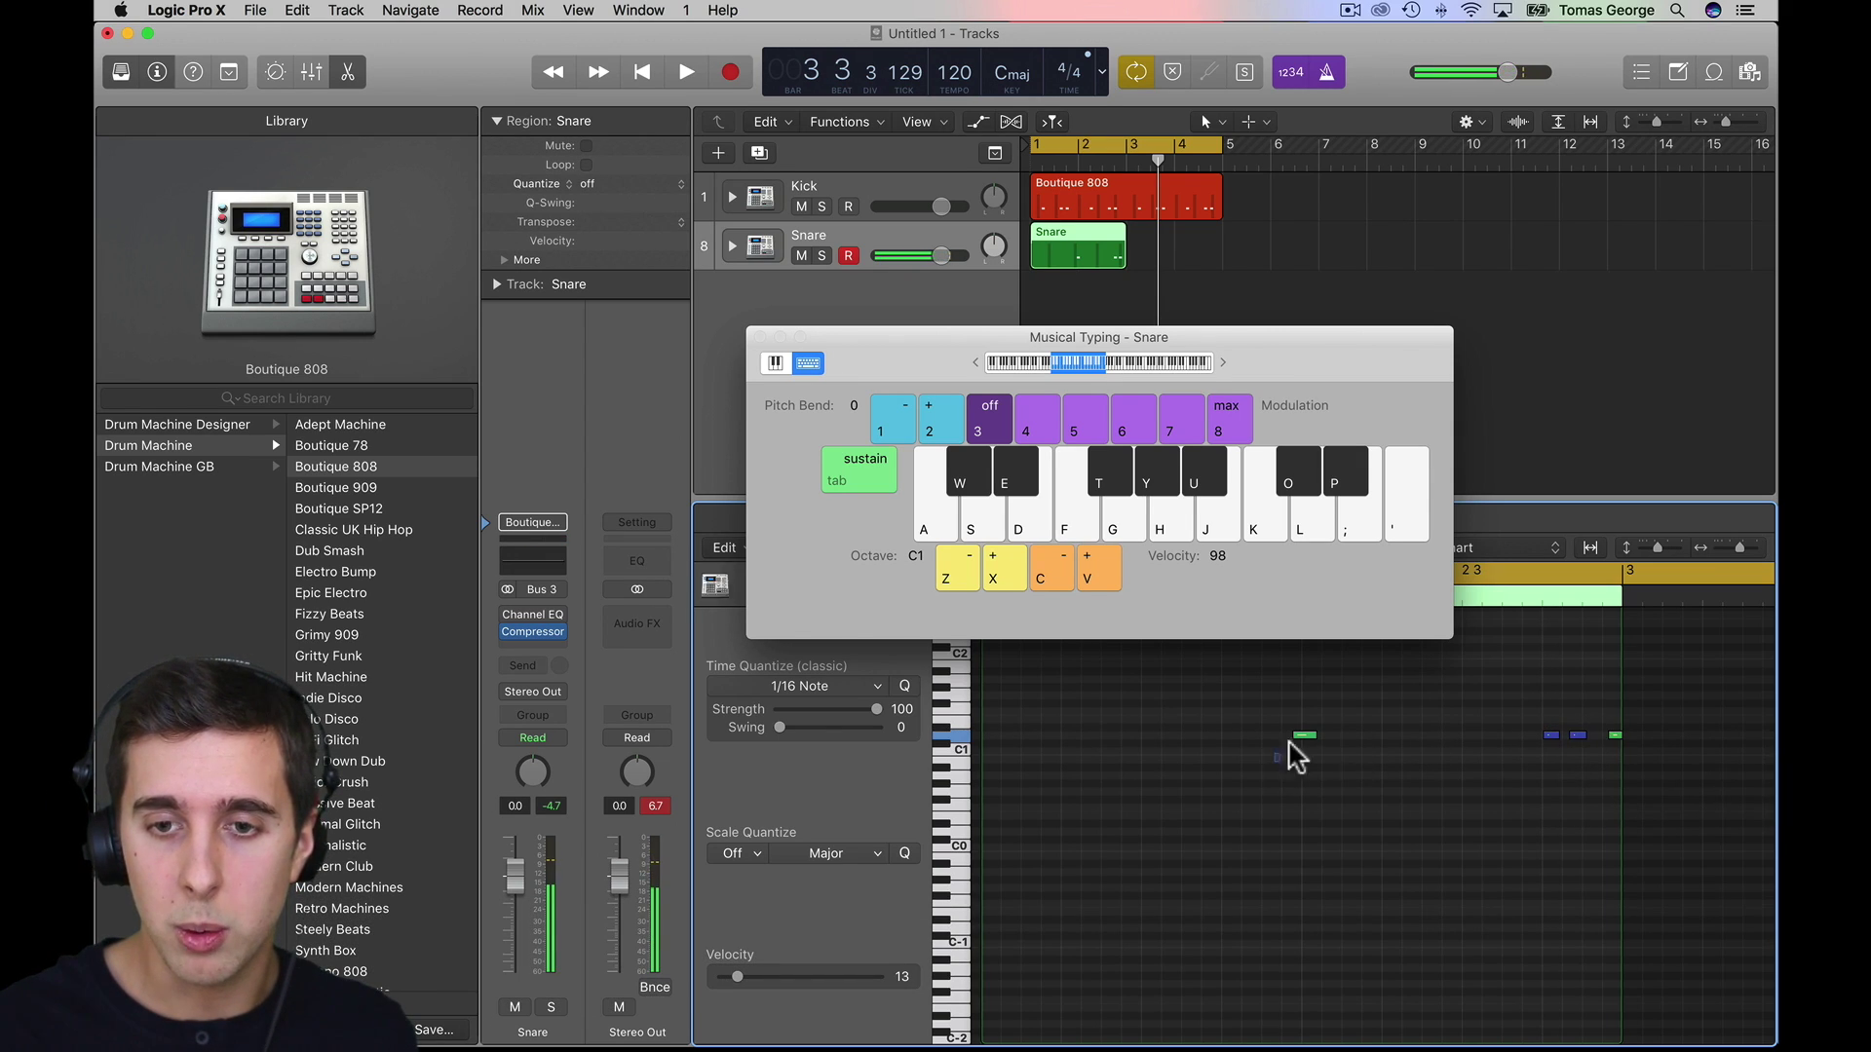
pyautogui.moveTo(1306, 738); pyautogui.dragTo(1322, 748)
pyautogui.moveTo(1577, 737); pyautogui.dragTo(1612, 743)
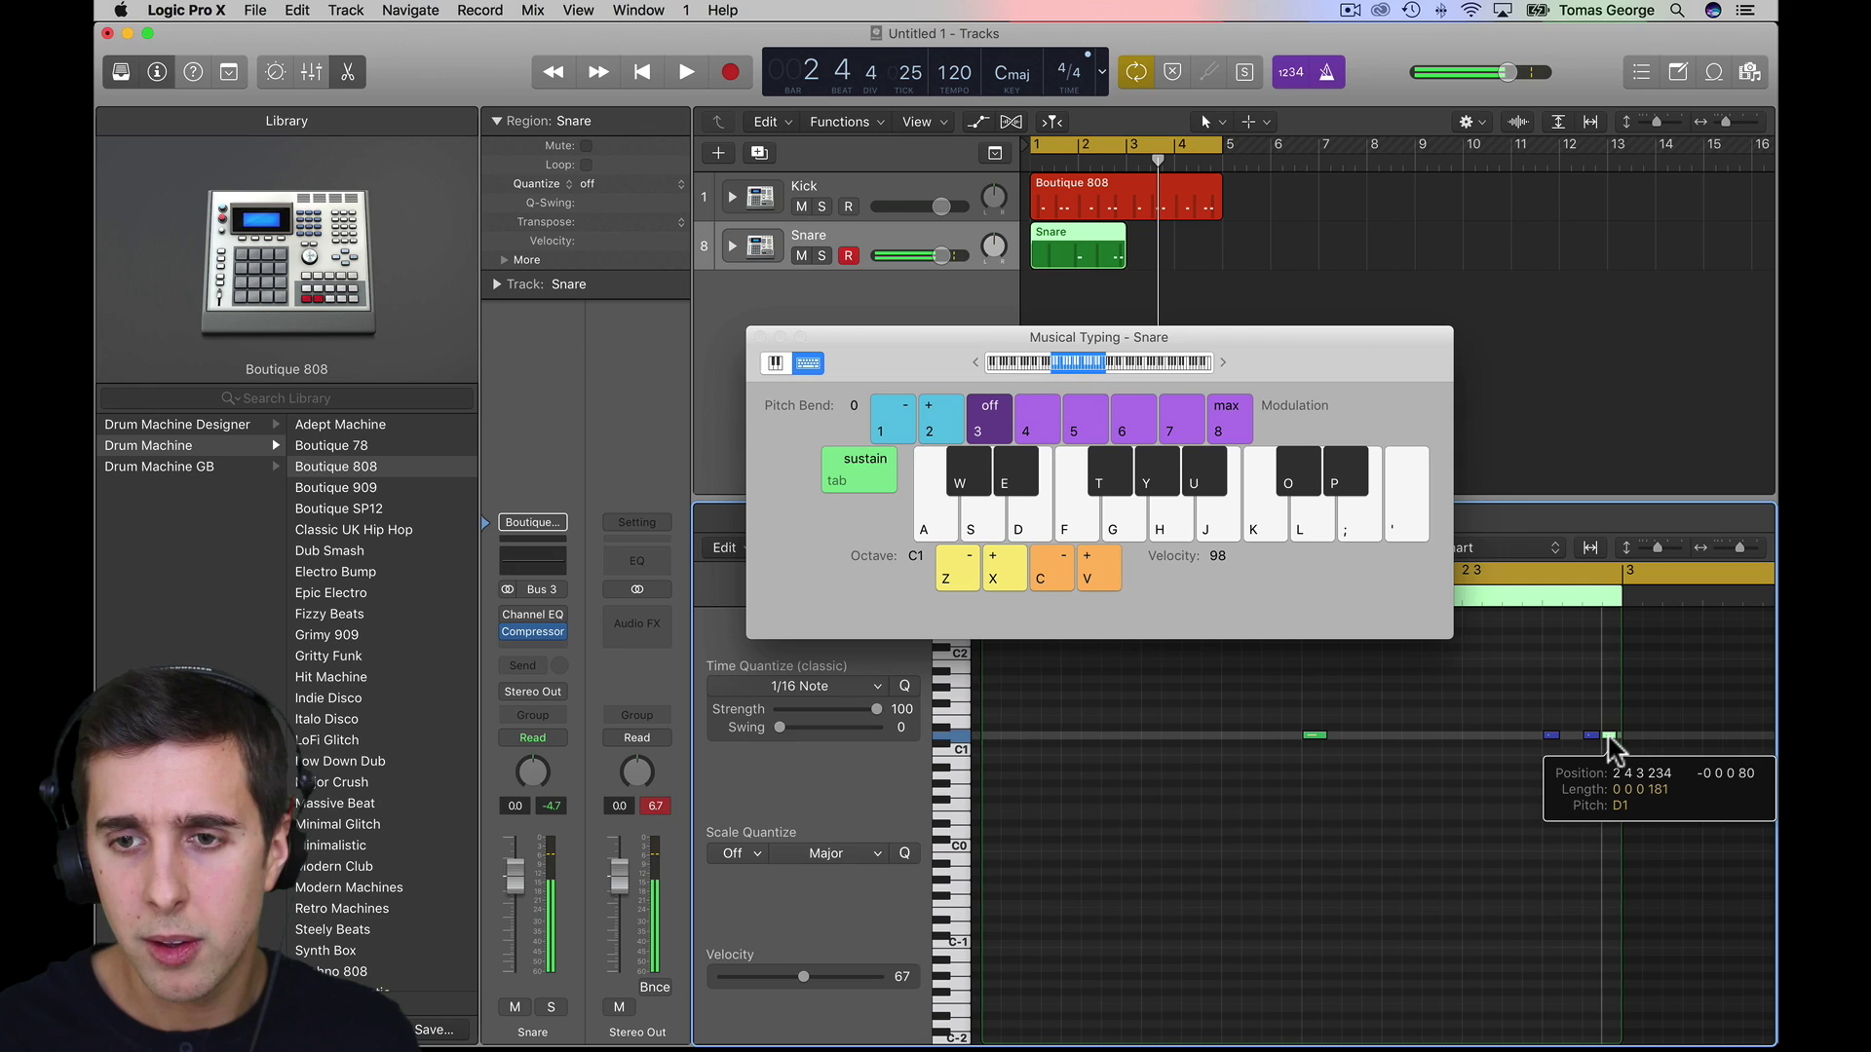
pyautogui.press('space')
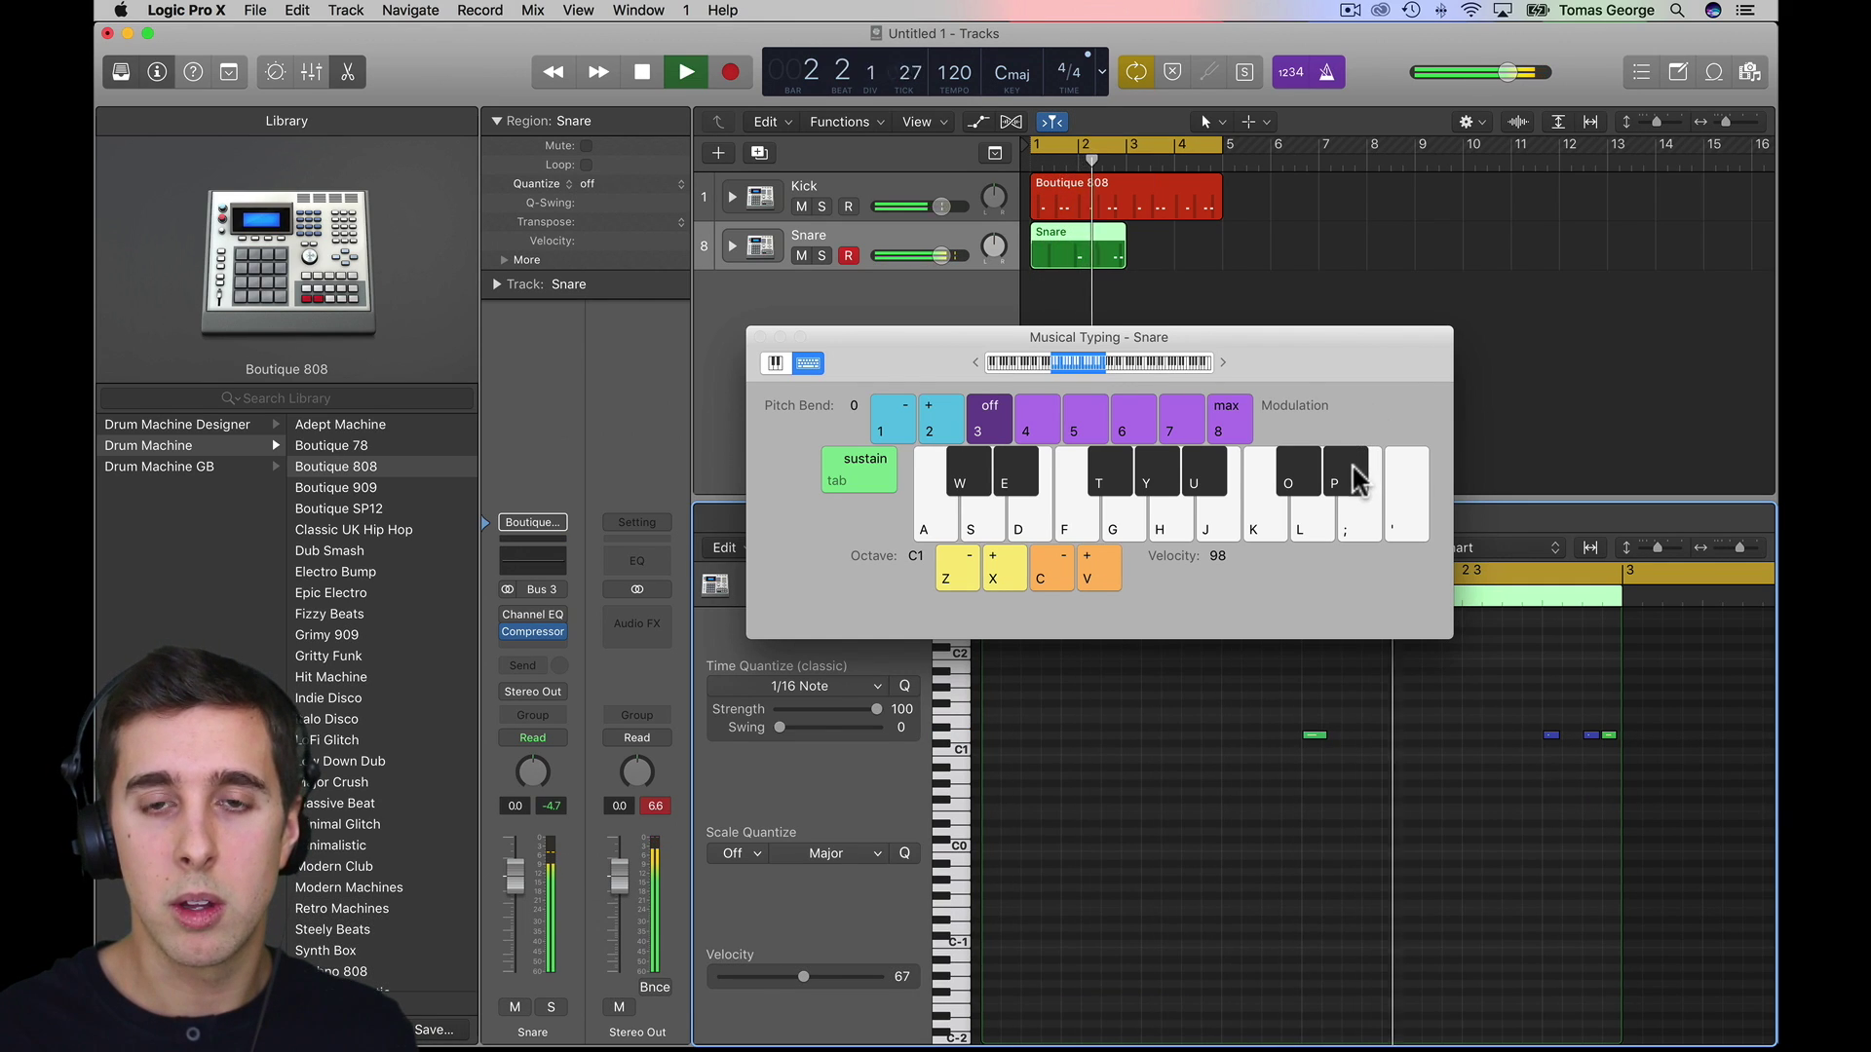
pyautogui.press('space')
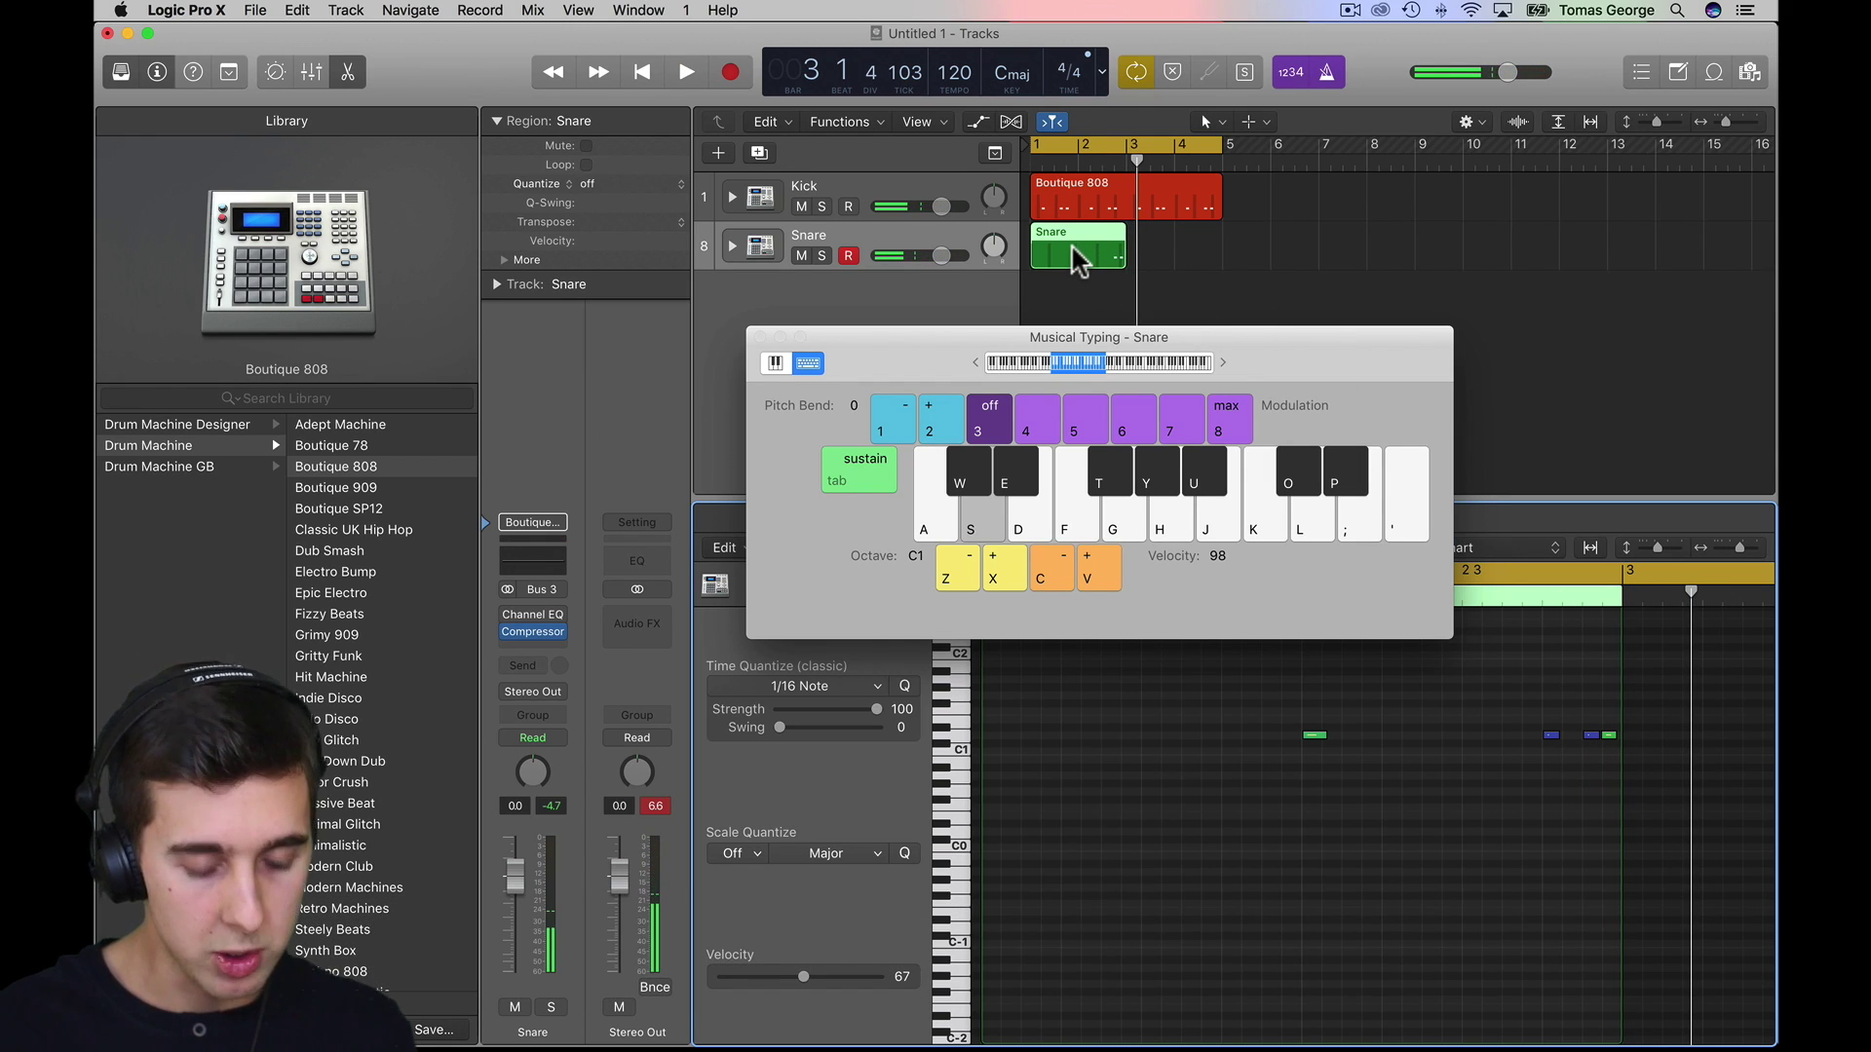
# - Copy the Snare region to bar 3 and color both Snare regions bright yellow
pyautogui.keyDown('alt'); pyautogui.moveTo(1066, 243); pyautogui.dragTo(1164, 259); pyautogui.keyUp('alt')
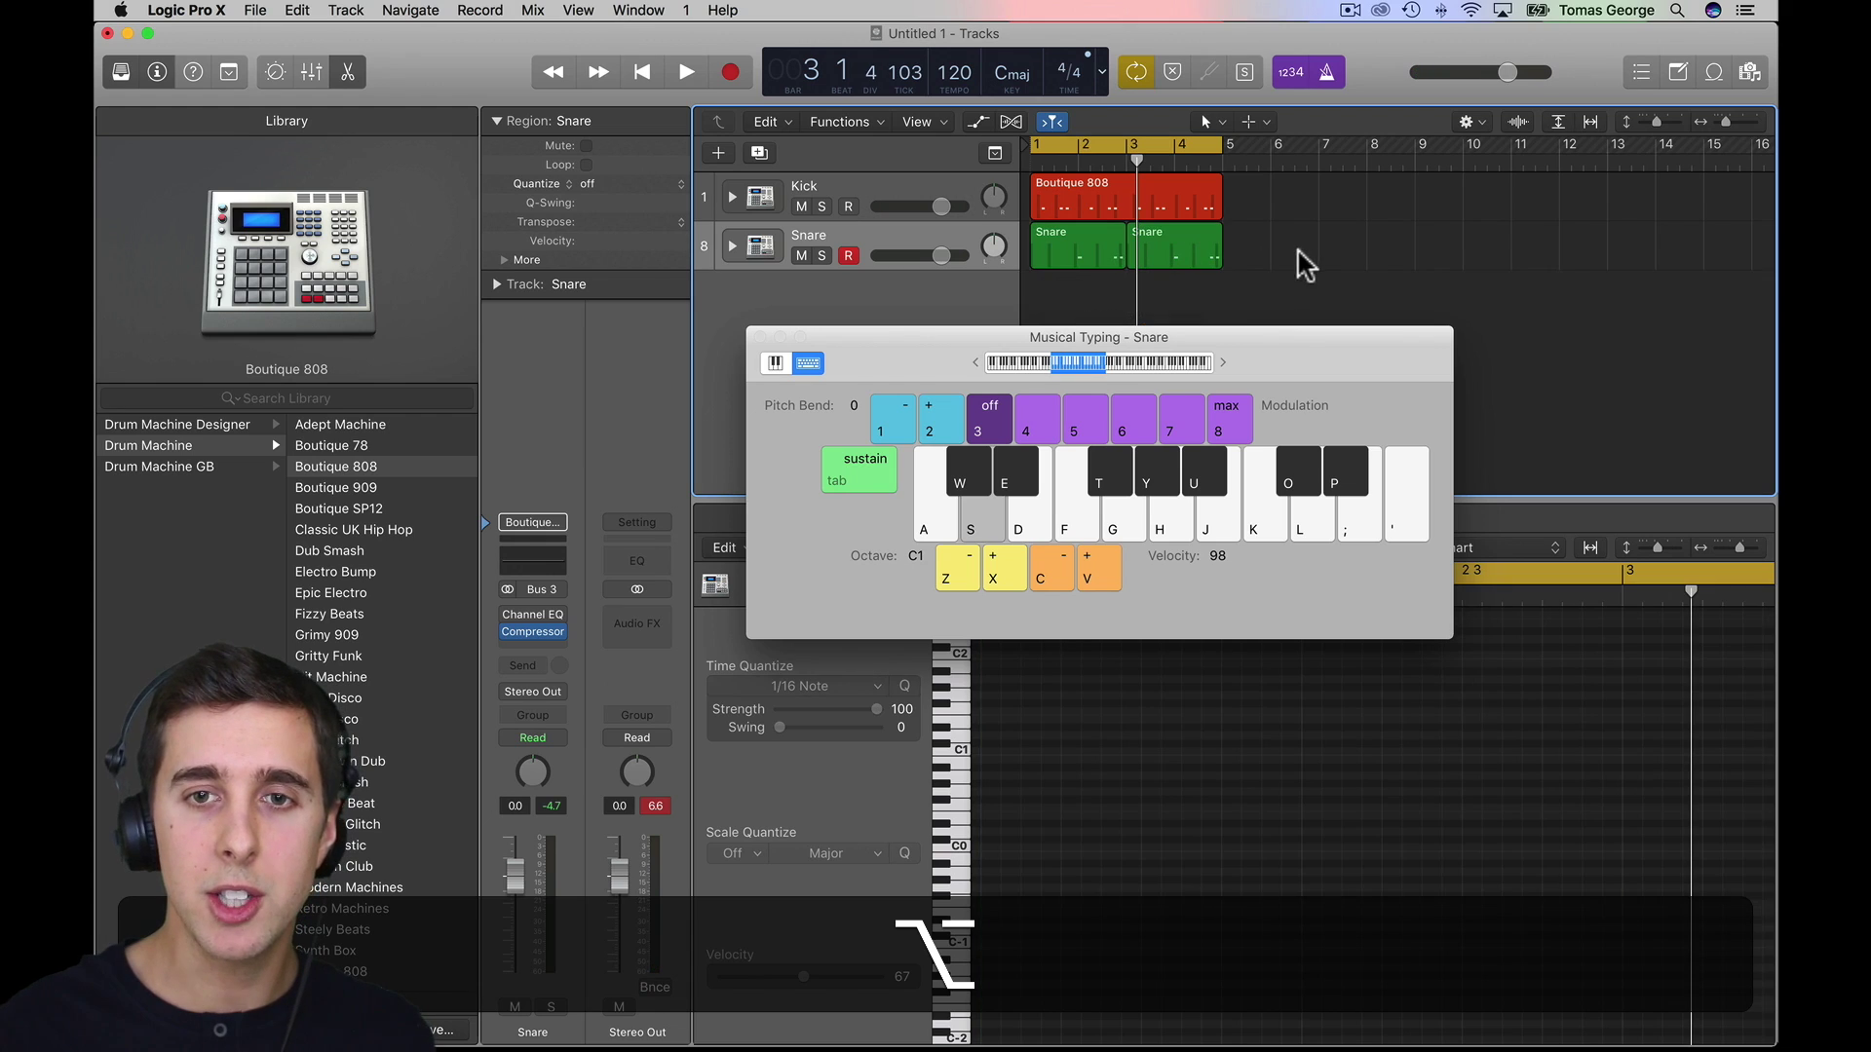
pyautogui.keyDown('shift'); pyautogui.click(1071, 242); pyautogui.keyUp('shift')
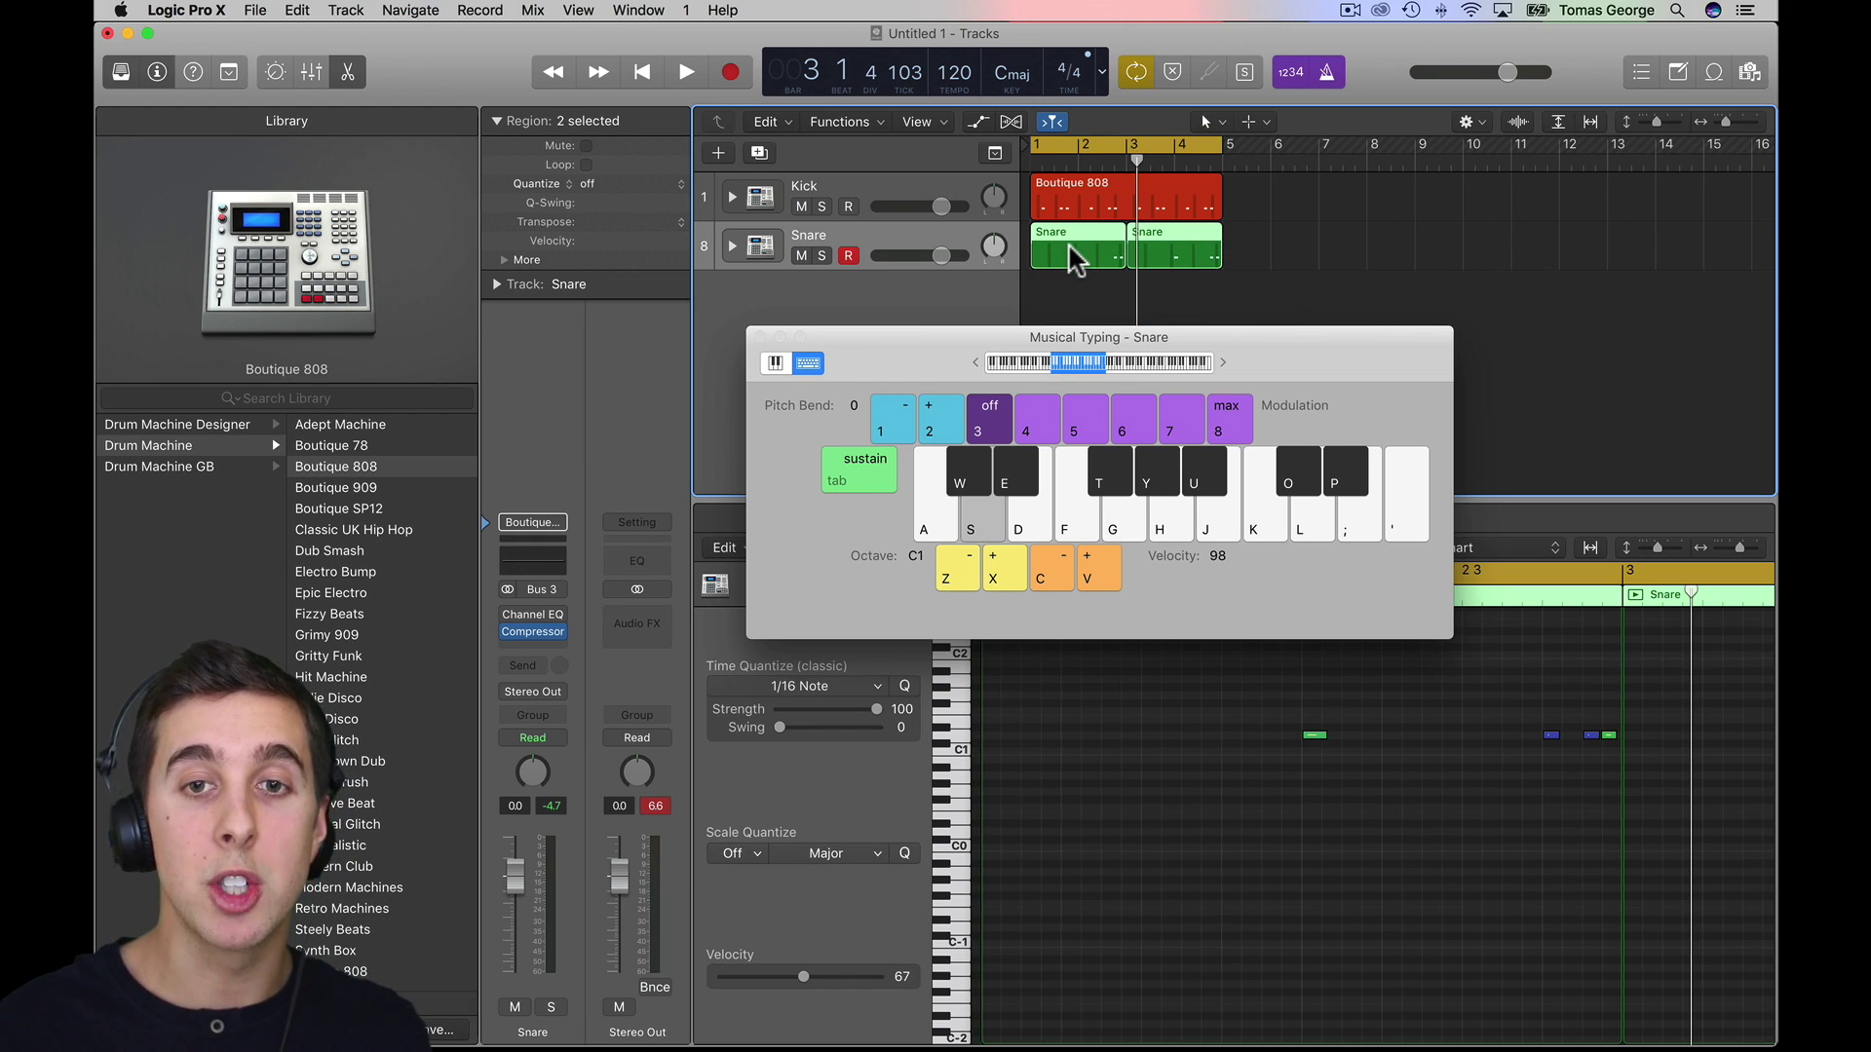
pyautogui.click(761, 337)
pyautogui.hotkey('alt', 'c')
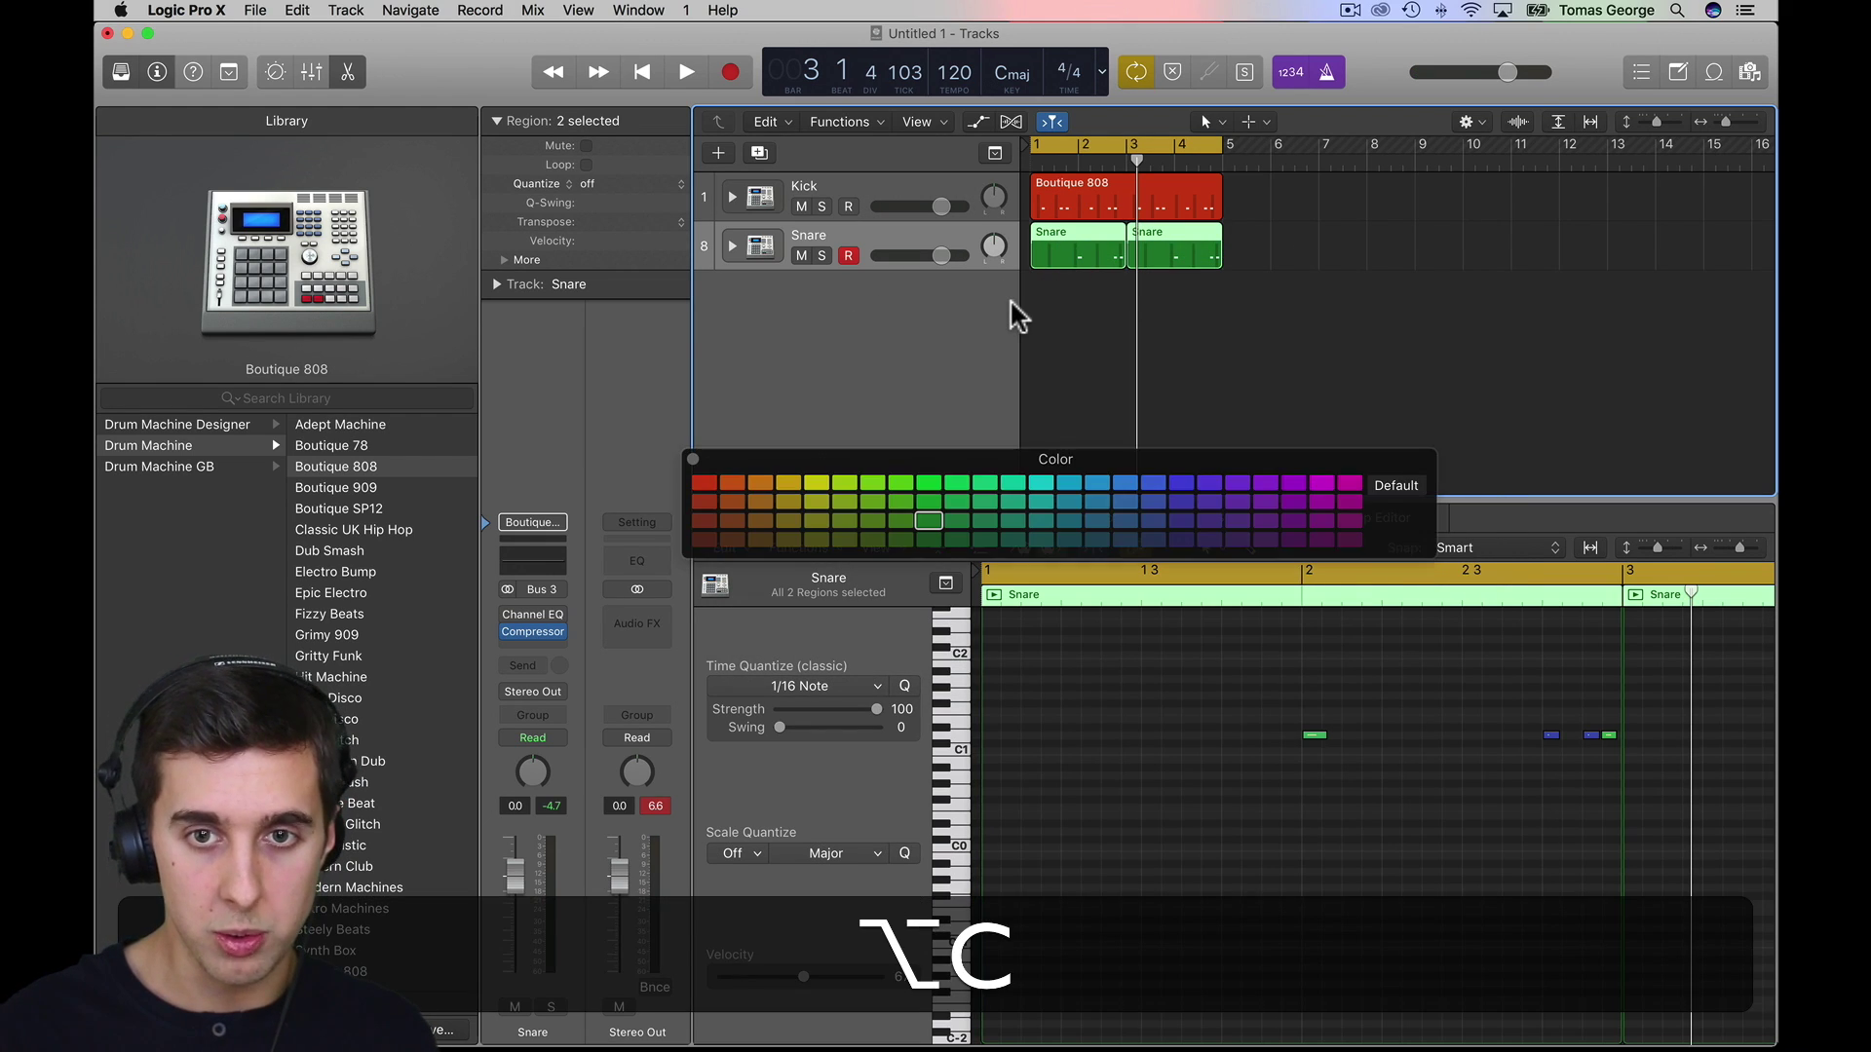
pyautogui.click(810, 474)
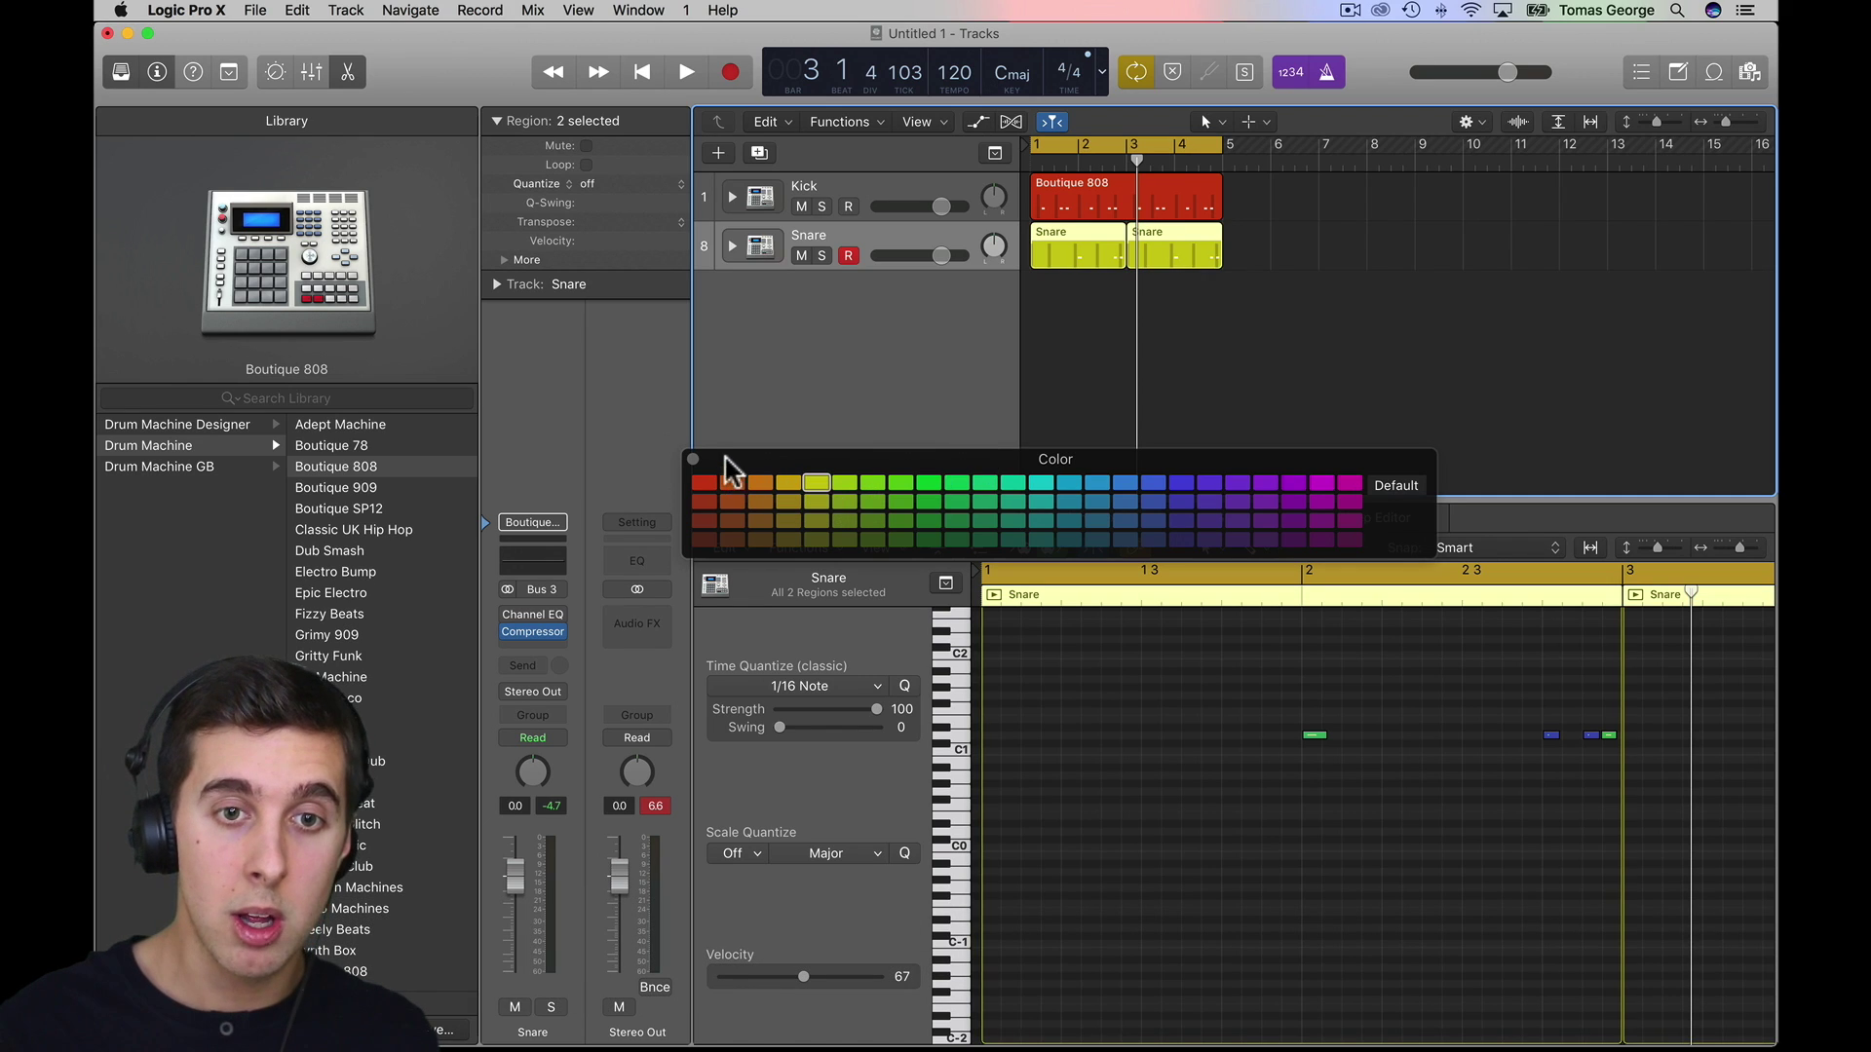
pyautogui.click(693, 459)
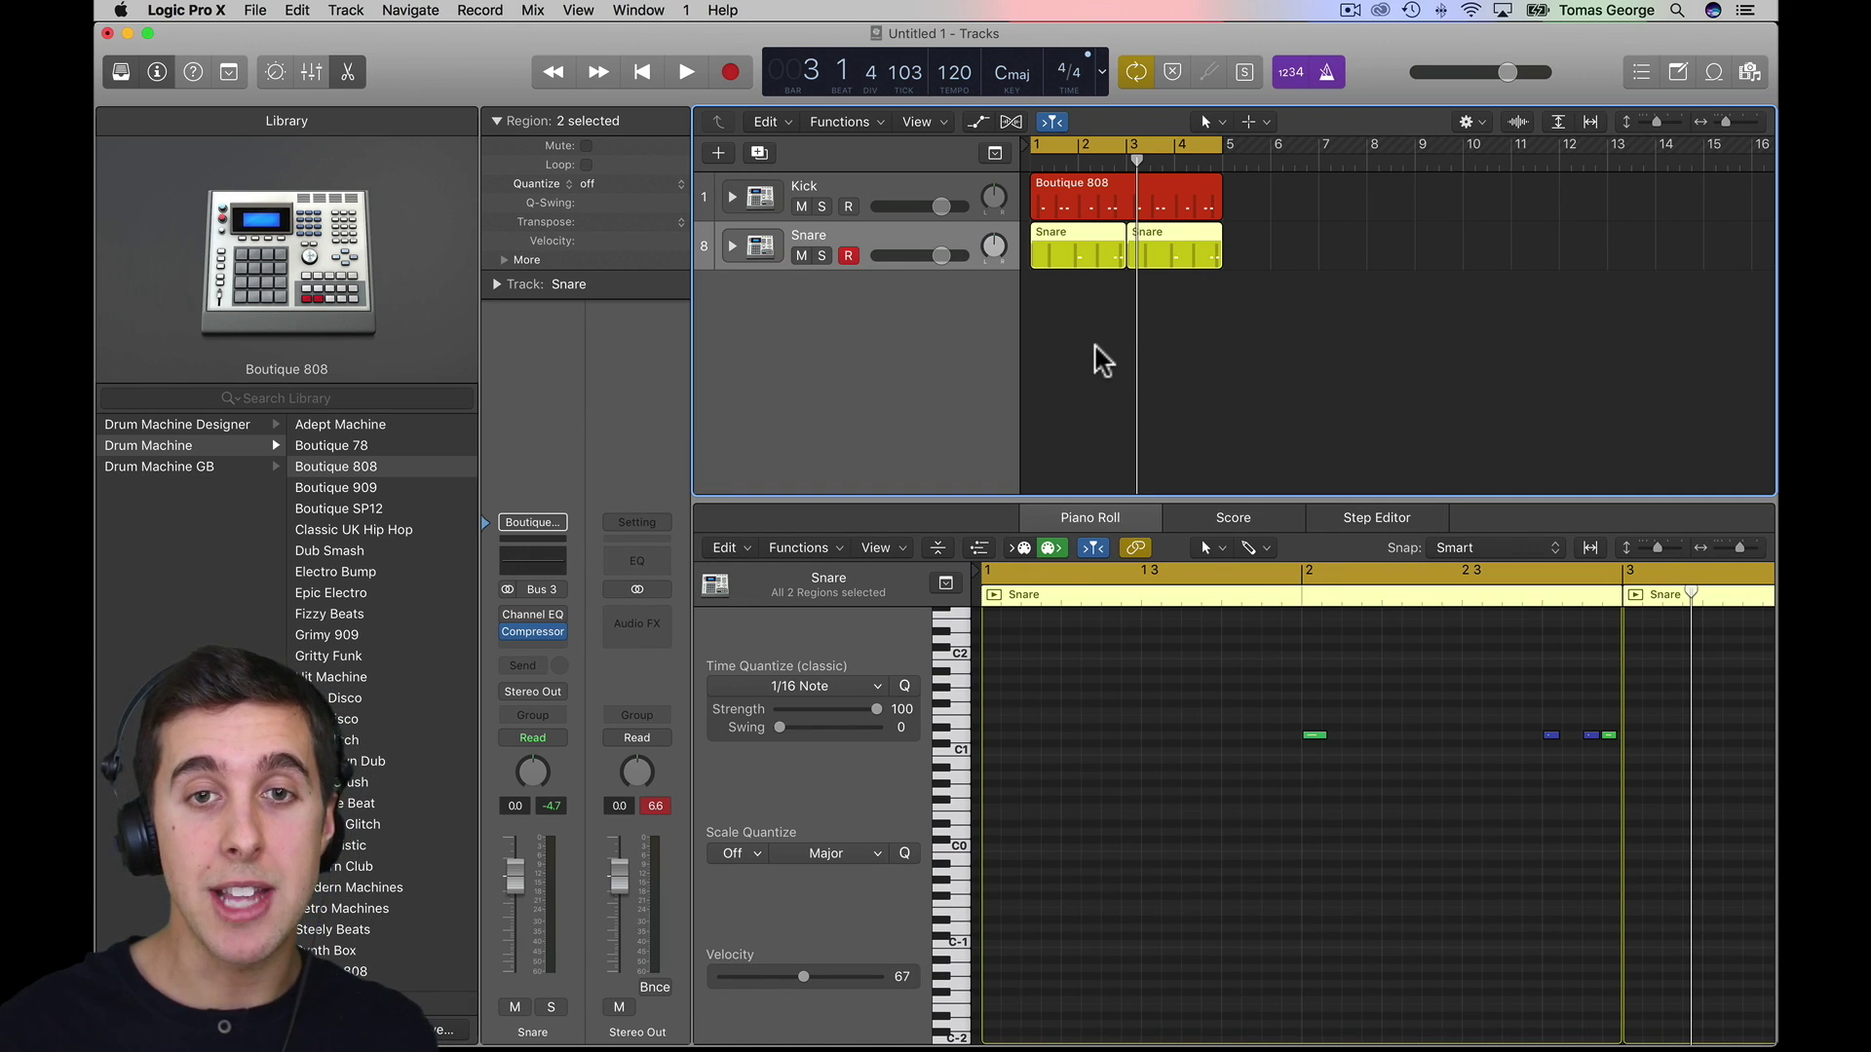
# - Create a Hats track with the same Boutique 808 settings and record a hi-hat pattern from bar 1, stopping during bar 3
pyautogui.click(759, 154)
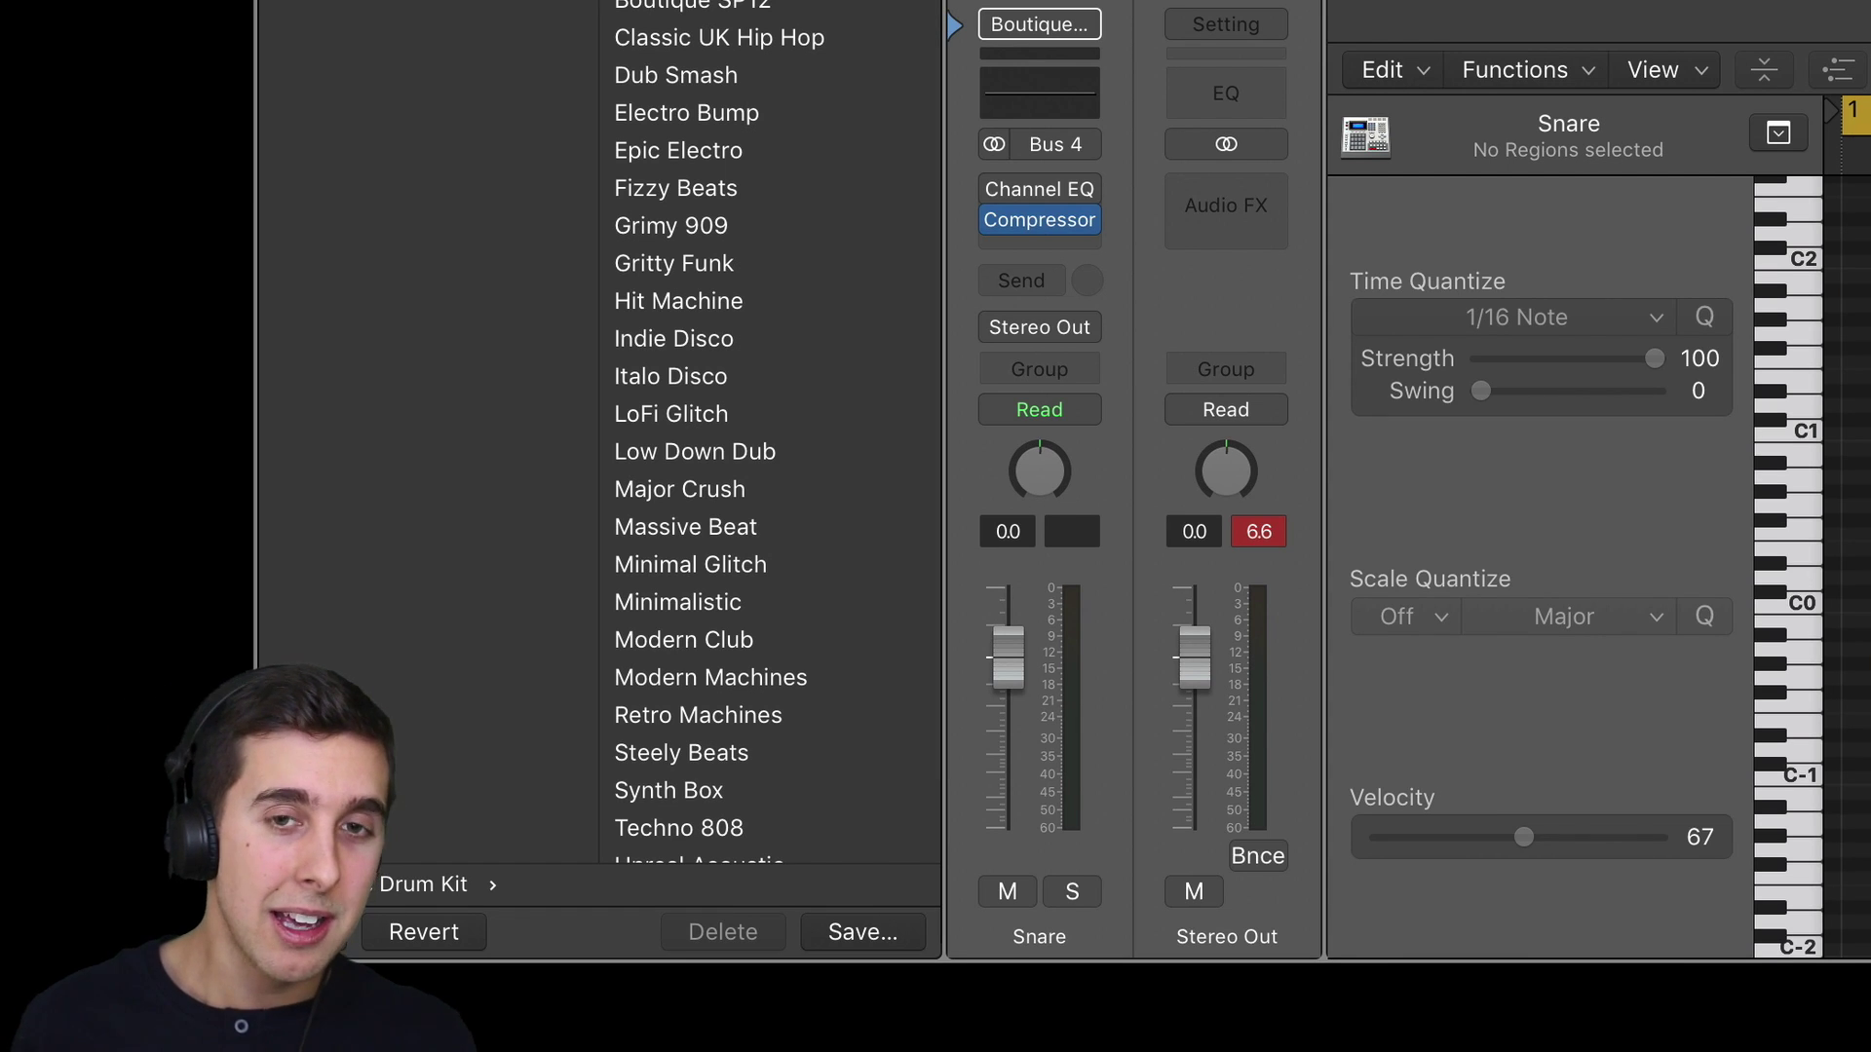
pyautogui.press('Return')
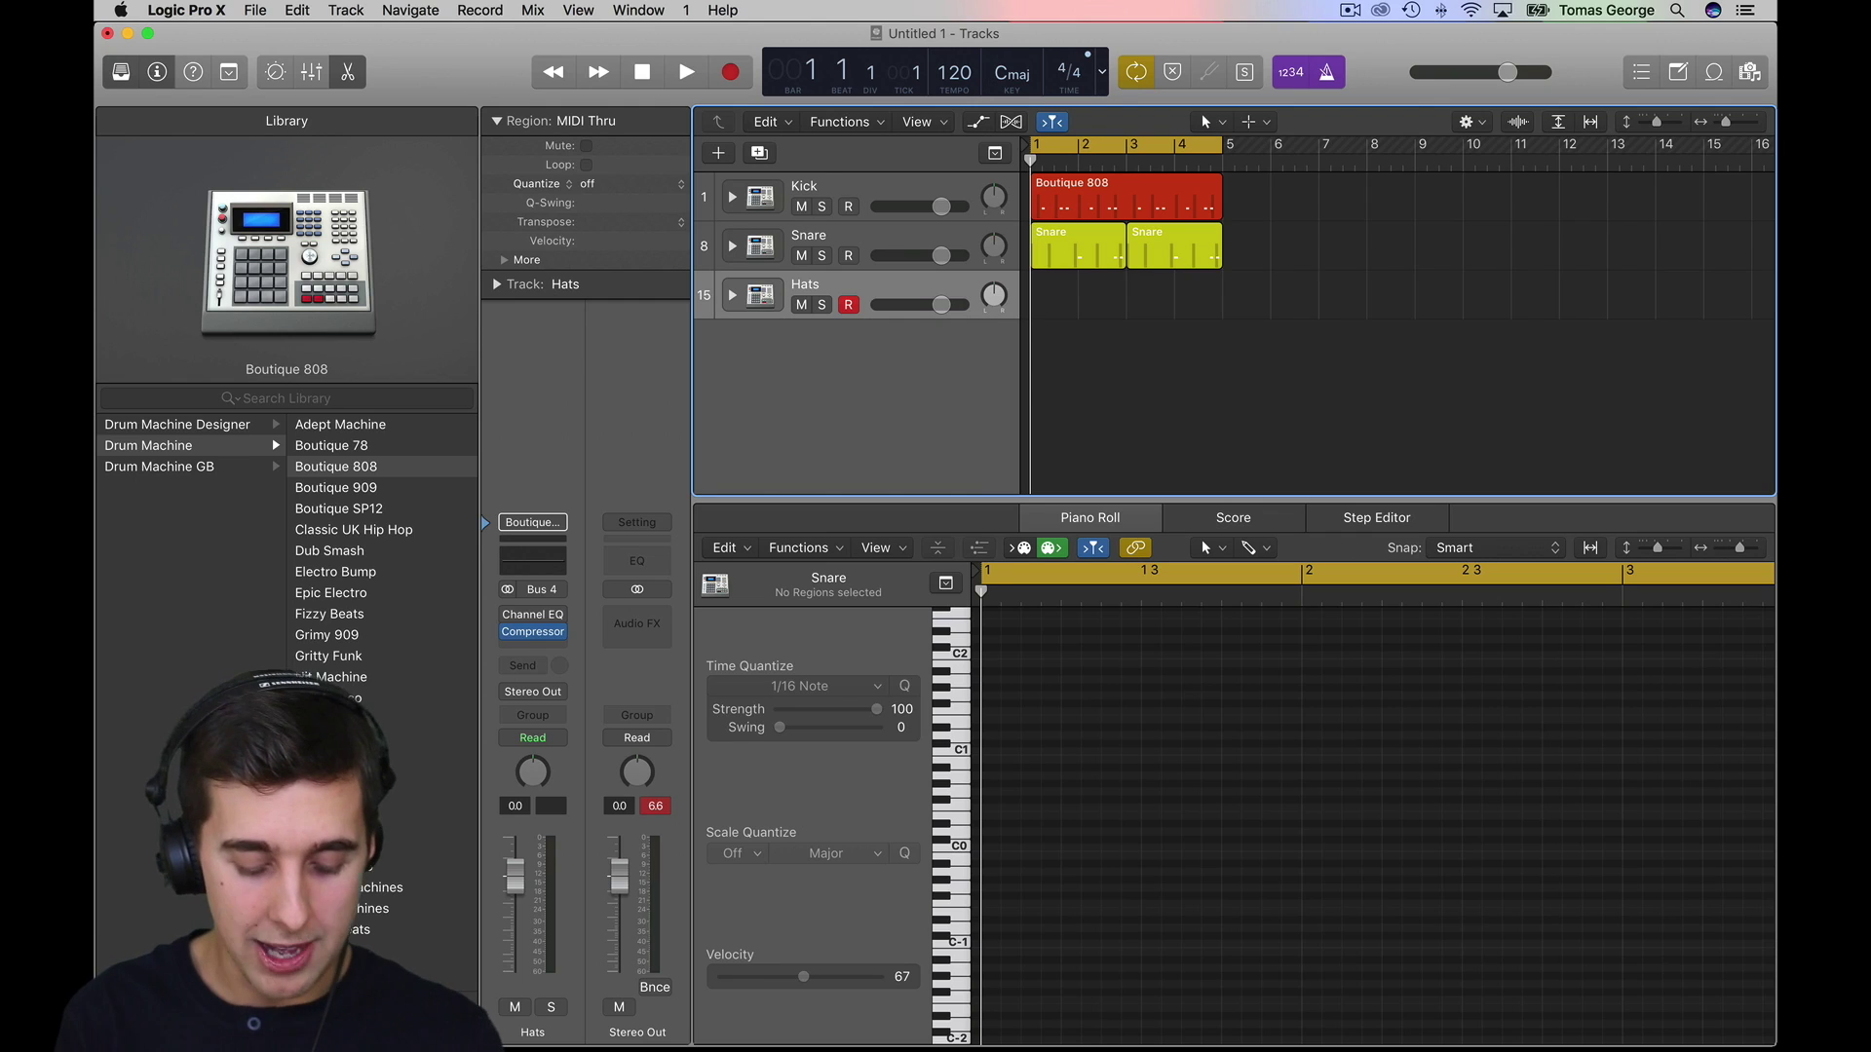
pyautogui.press('space')
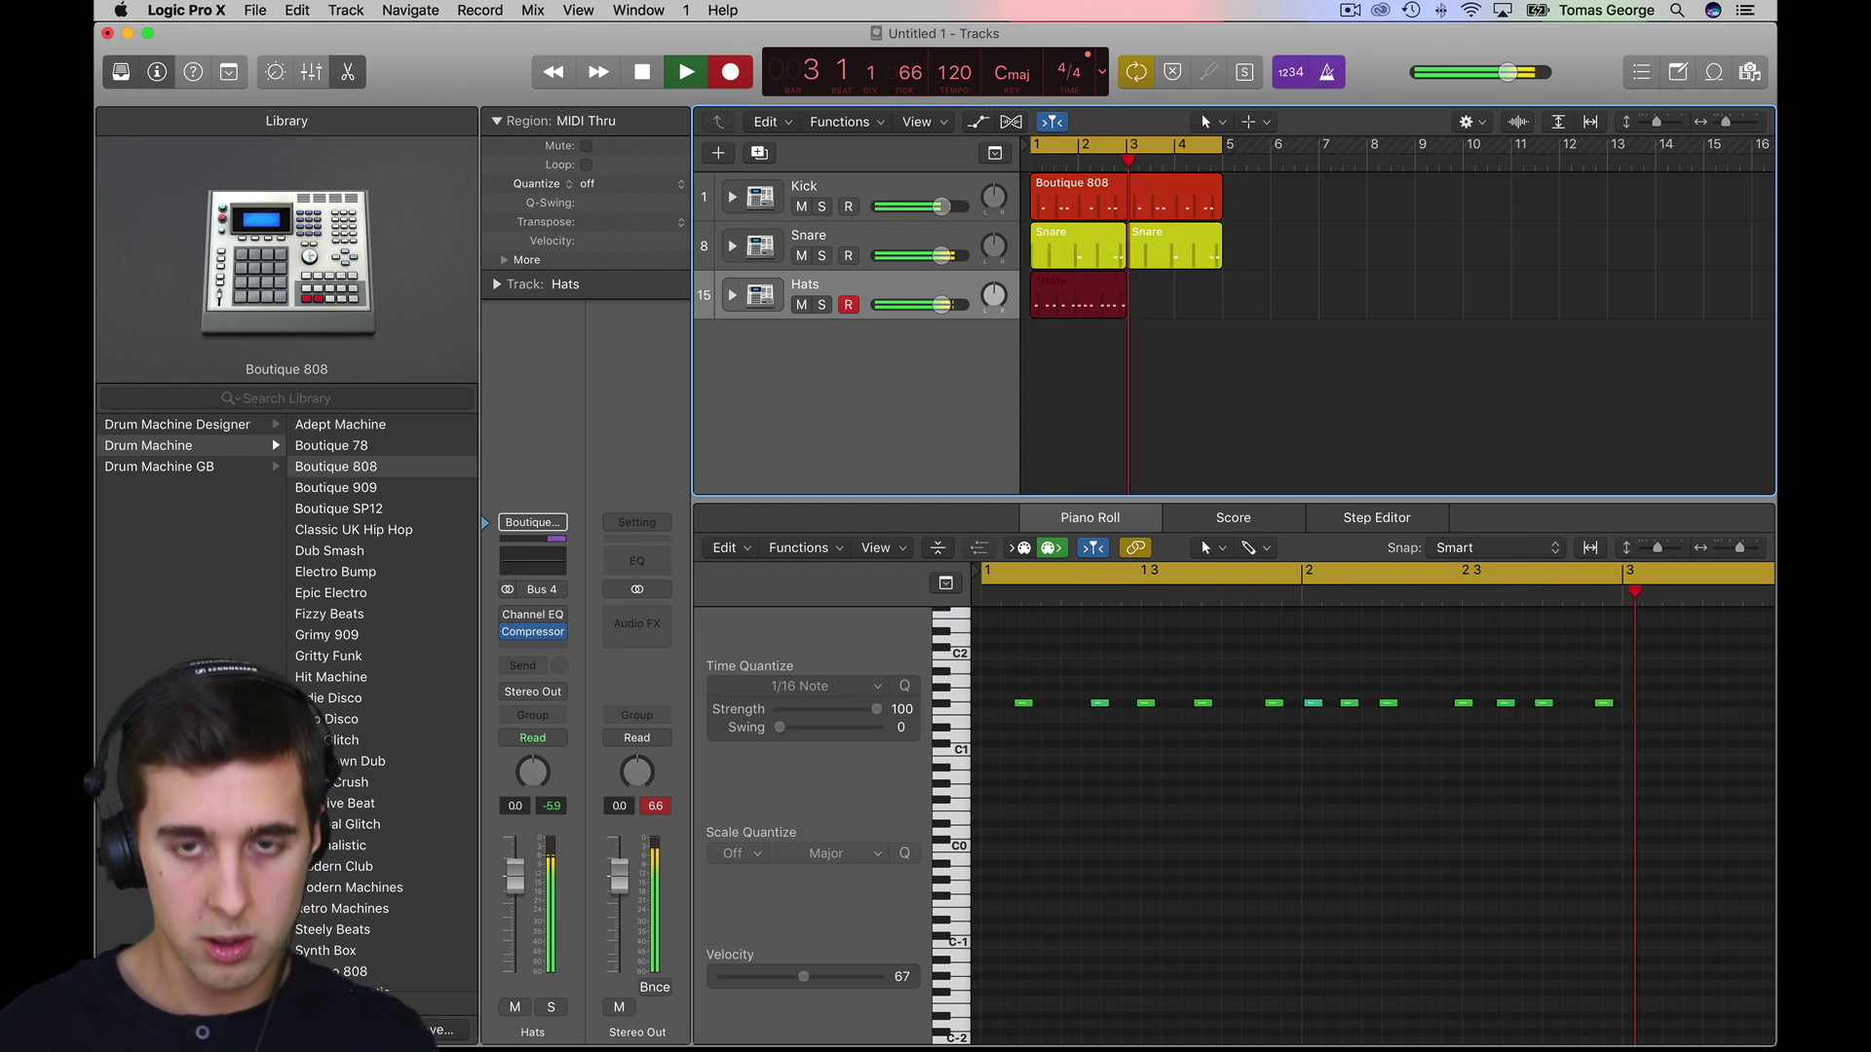
pyautogui.press('space')
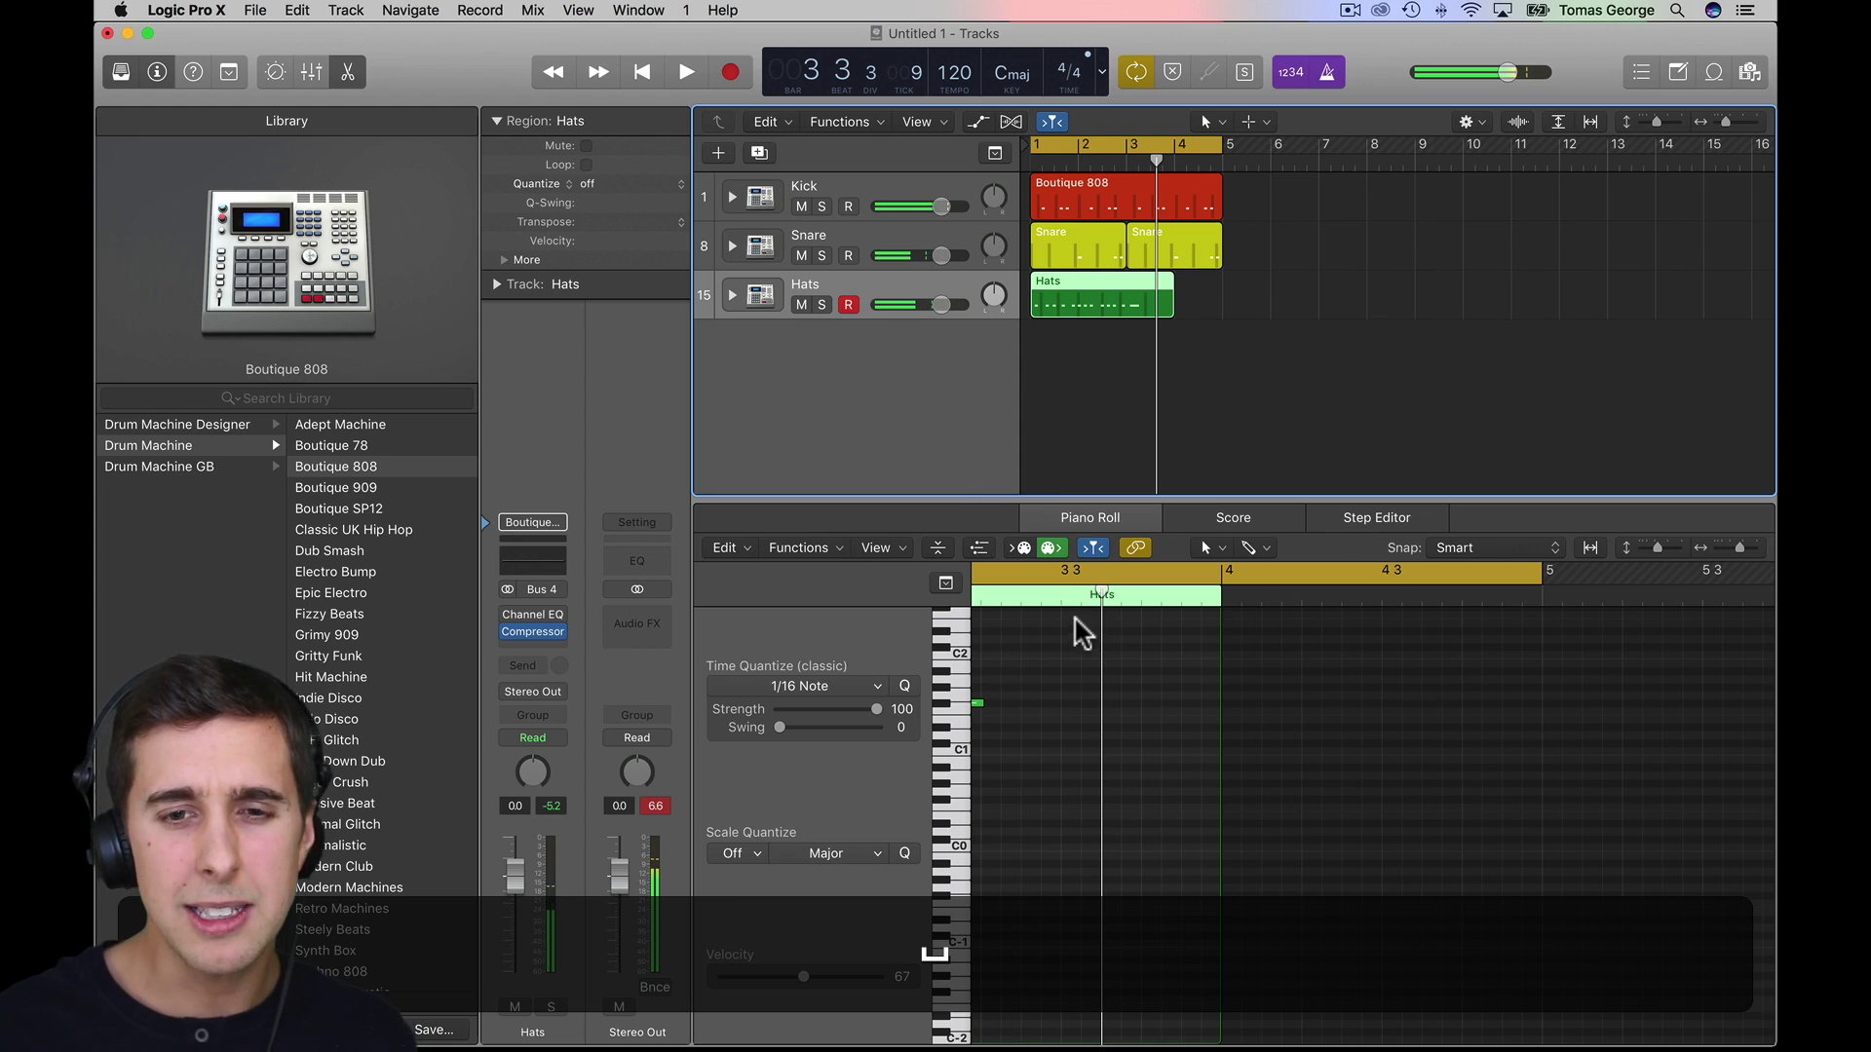
# - Place a copy of the first recorded F#1 hat note at the start of bar 1
pyautogui.hscroll(-10, 1068, 748)
pyautogui.hscroll(3, 1068, 748)
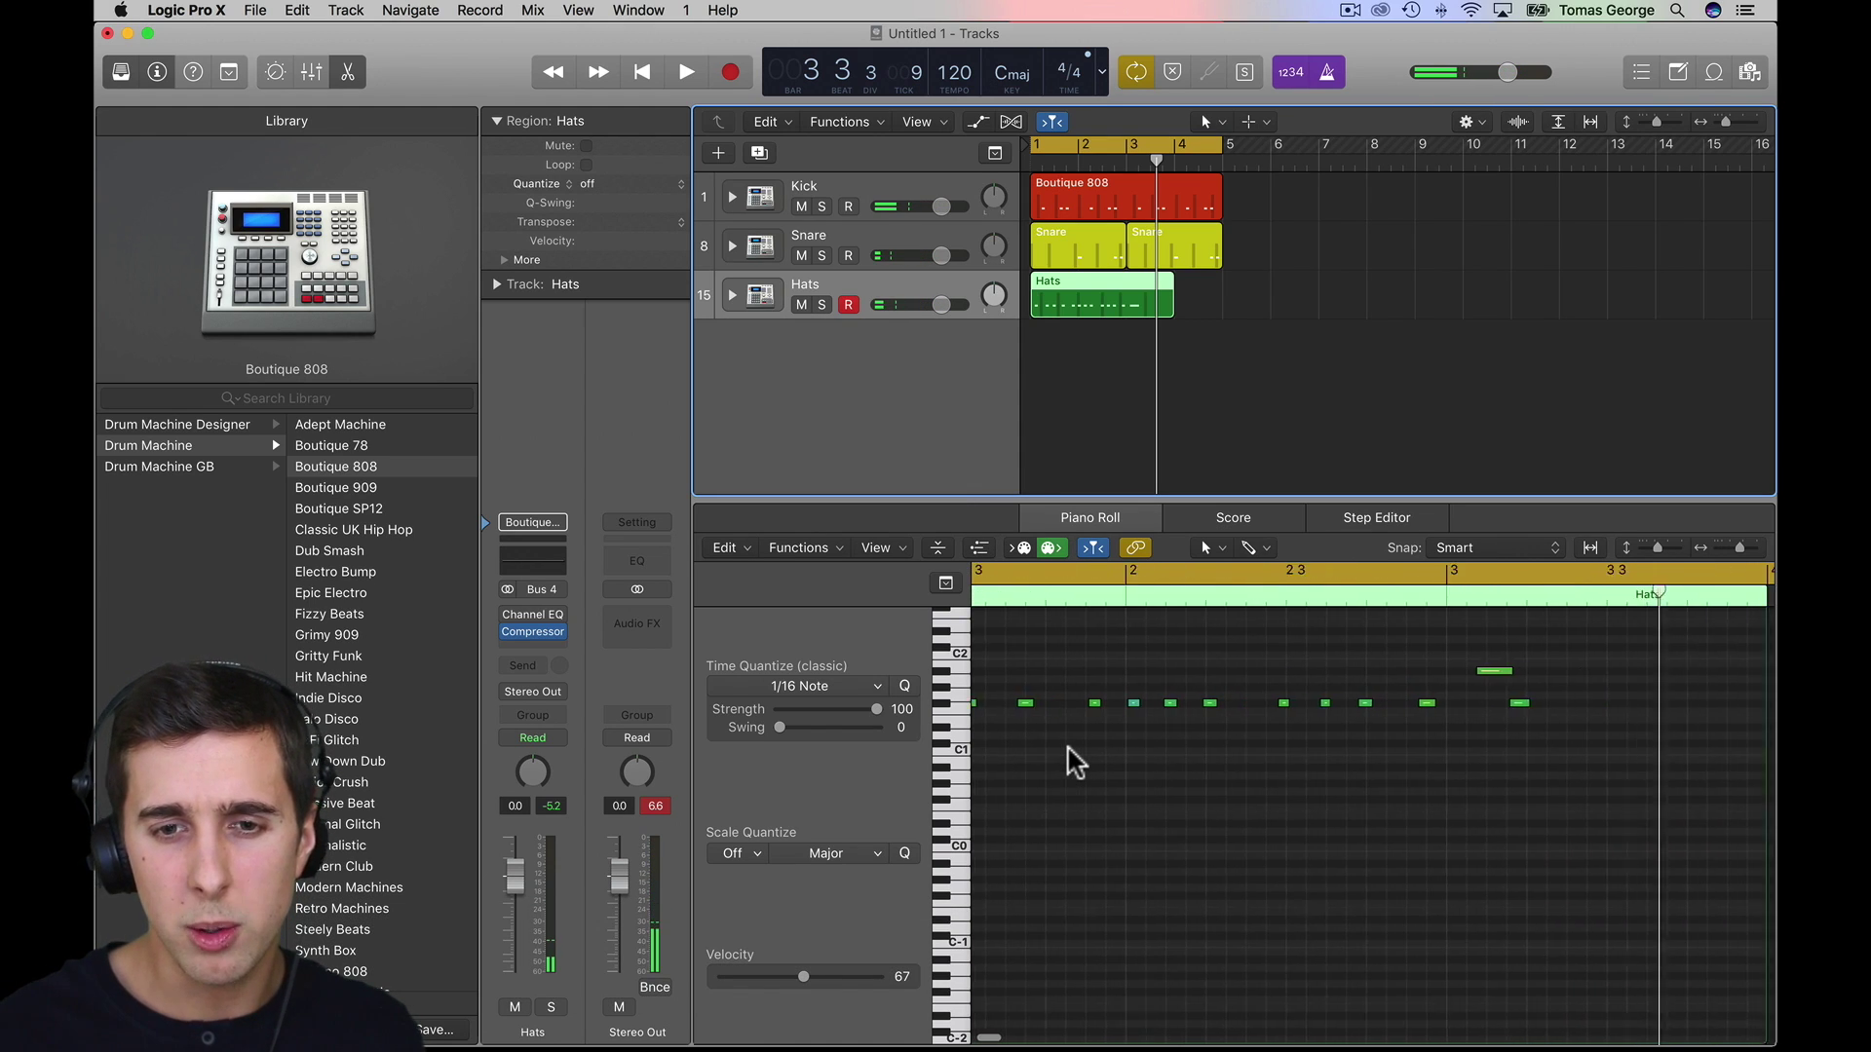
pyautogui.hscroll(-4, 1068, 747)
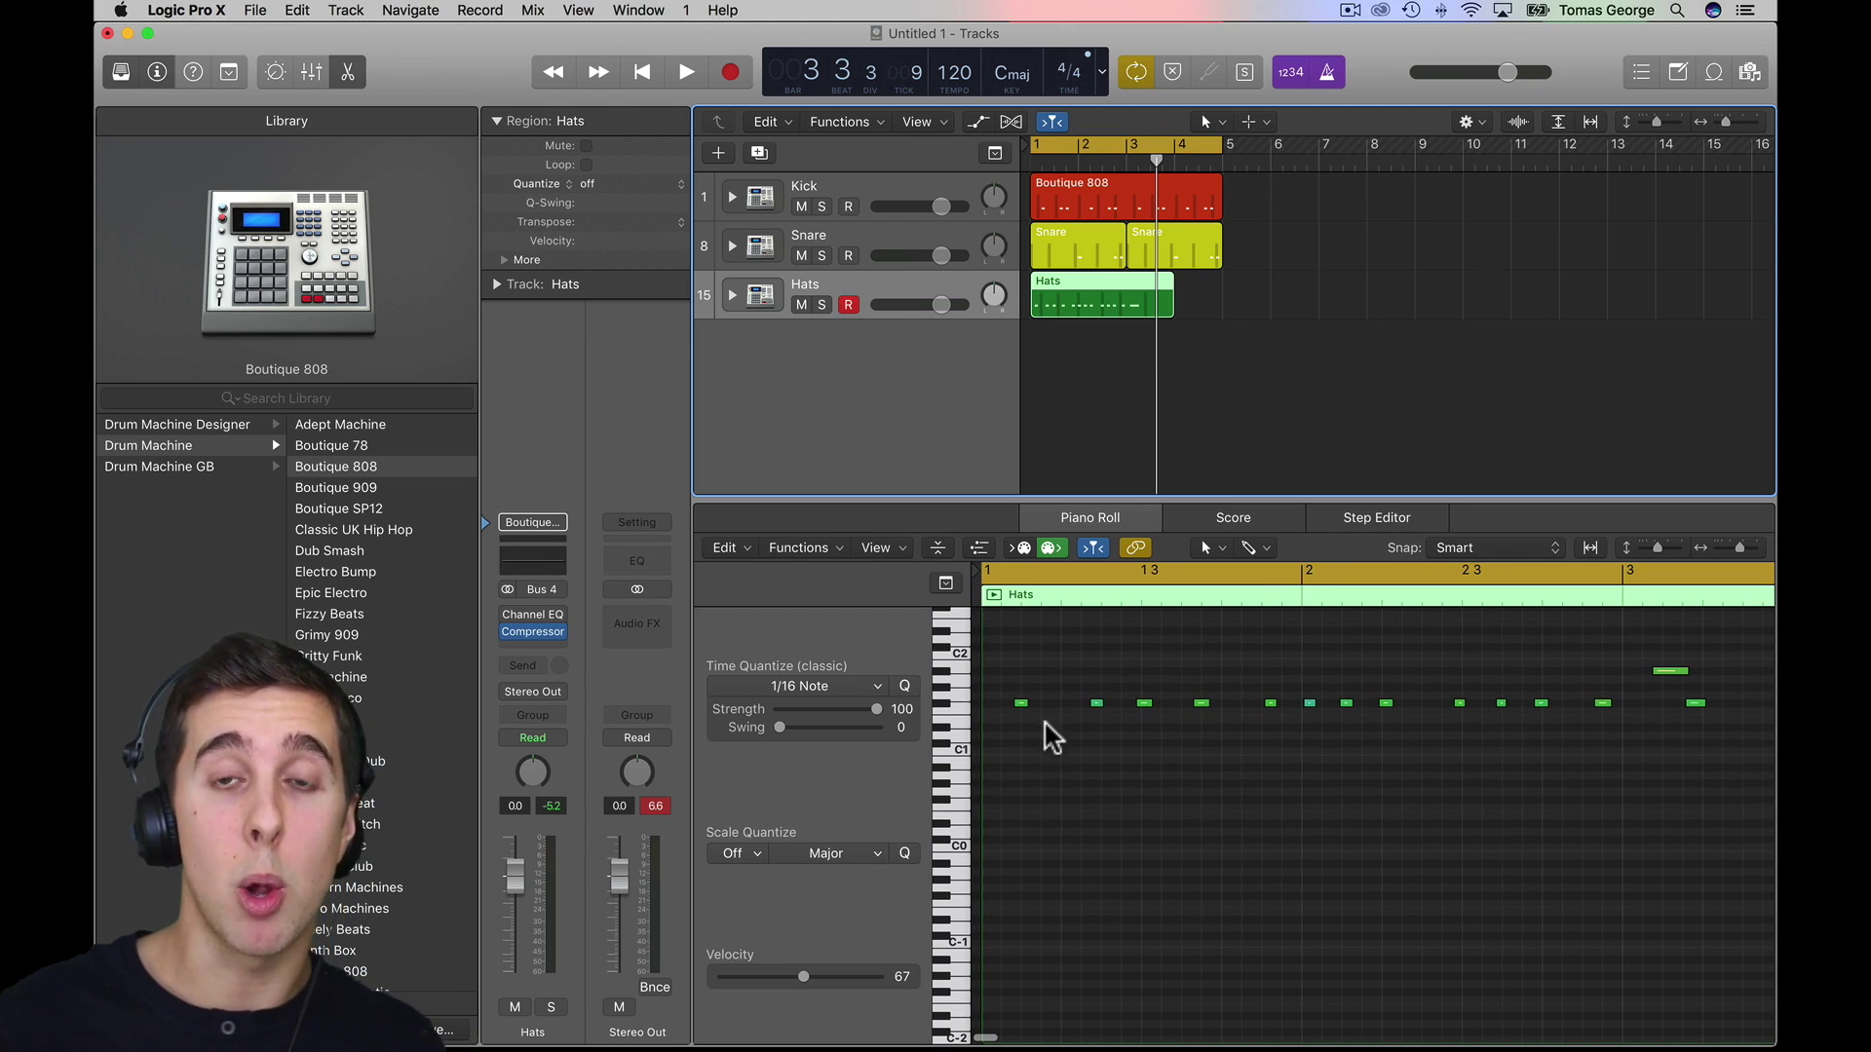
pyautogui.moveTo(1023, 714)
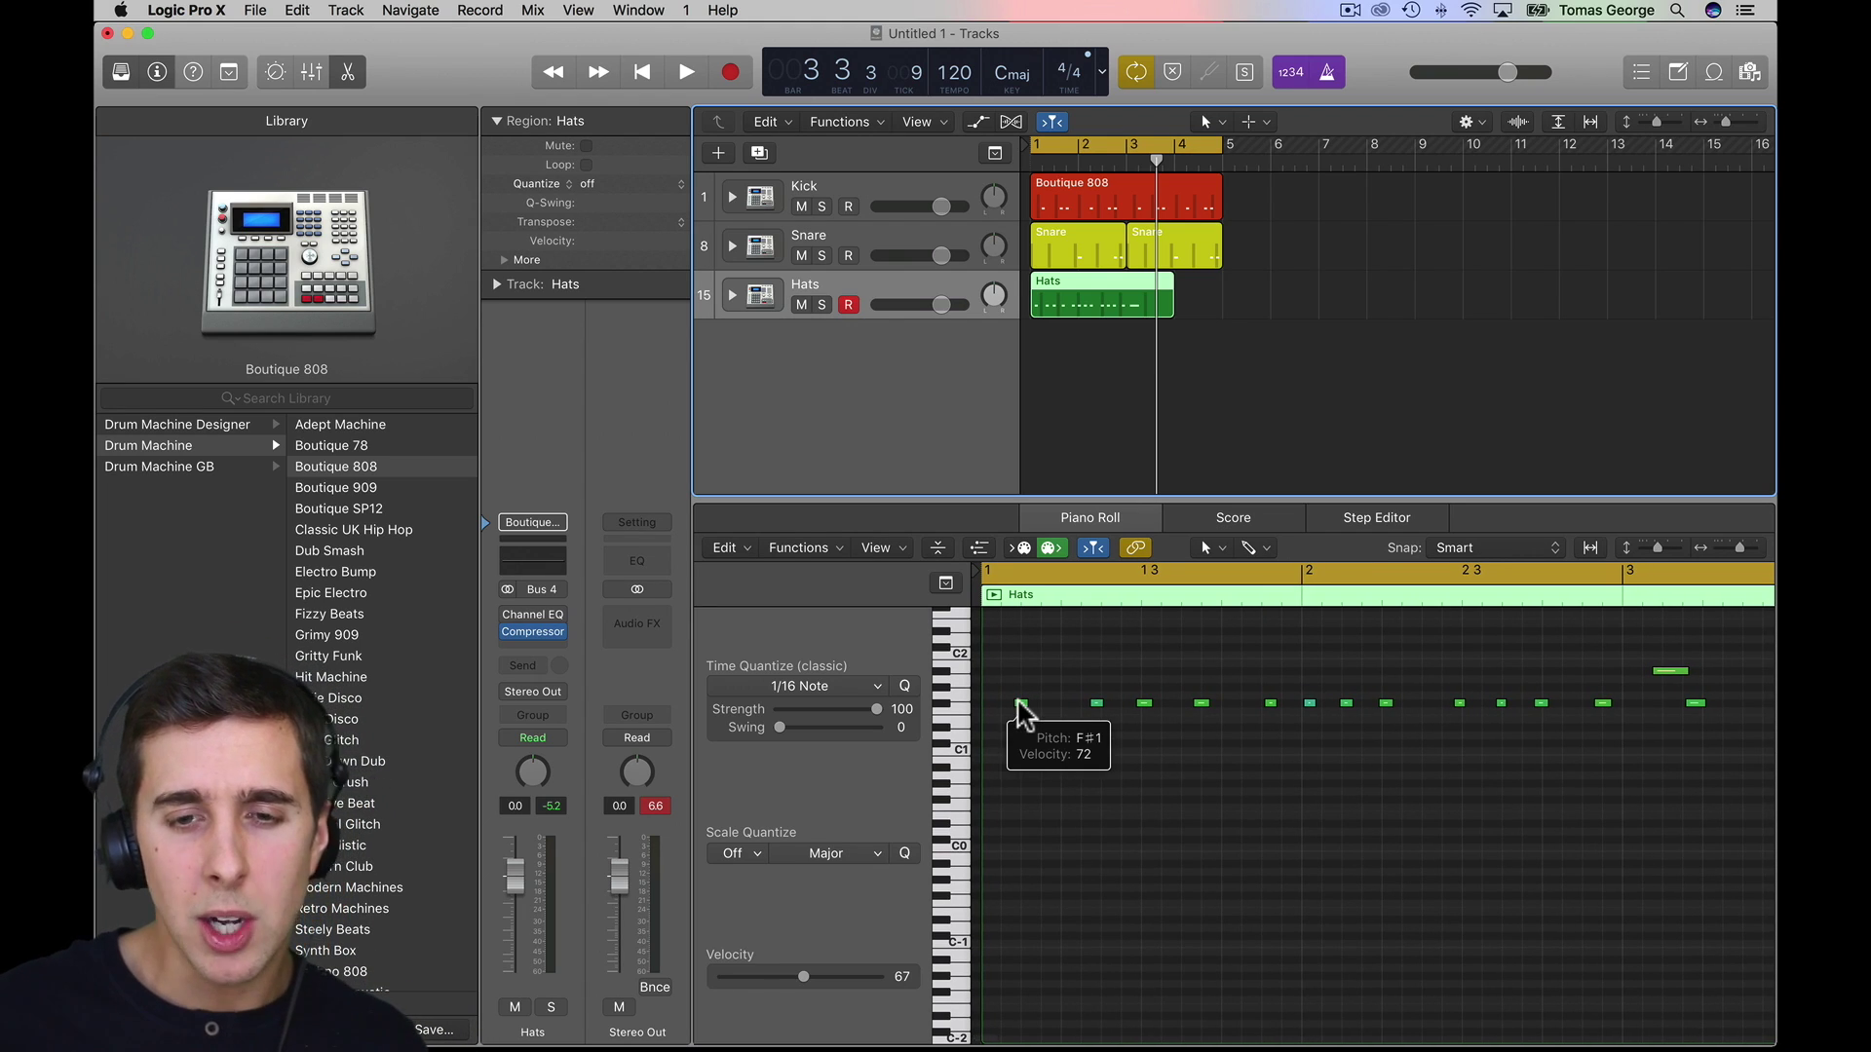
pyautogui.moveTo(1023, 714); pyautogui.dragTo(987, 703)
pyautogui.moveTo(987, 703)
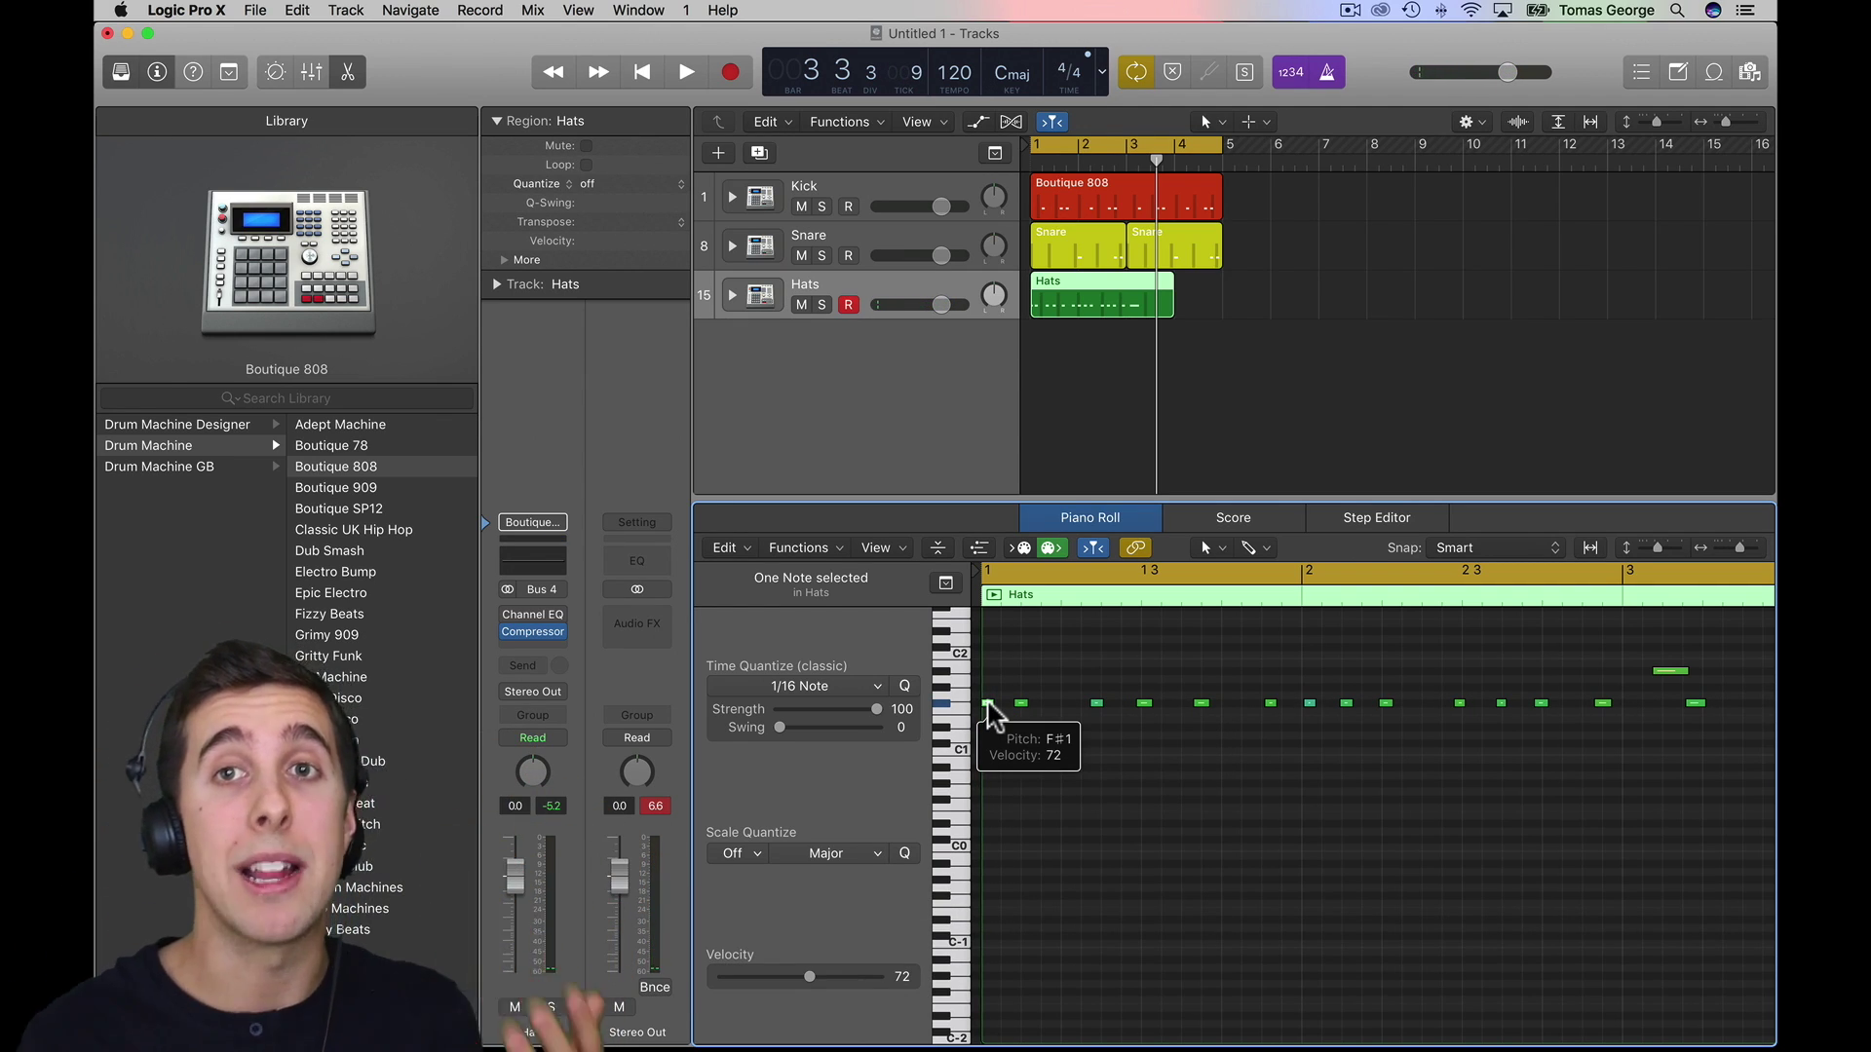
# - Copy the second hat note slightly later, quantize the hat notes to 1/16, and delete the stray note that follows
pyautogui.click(1021, 703)
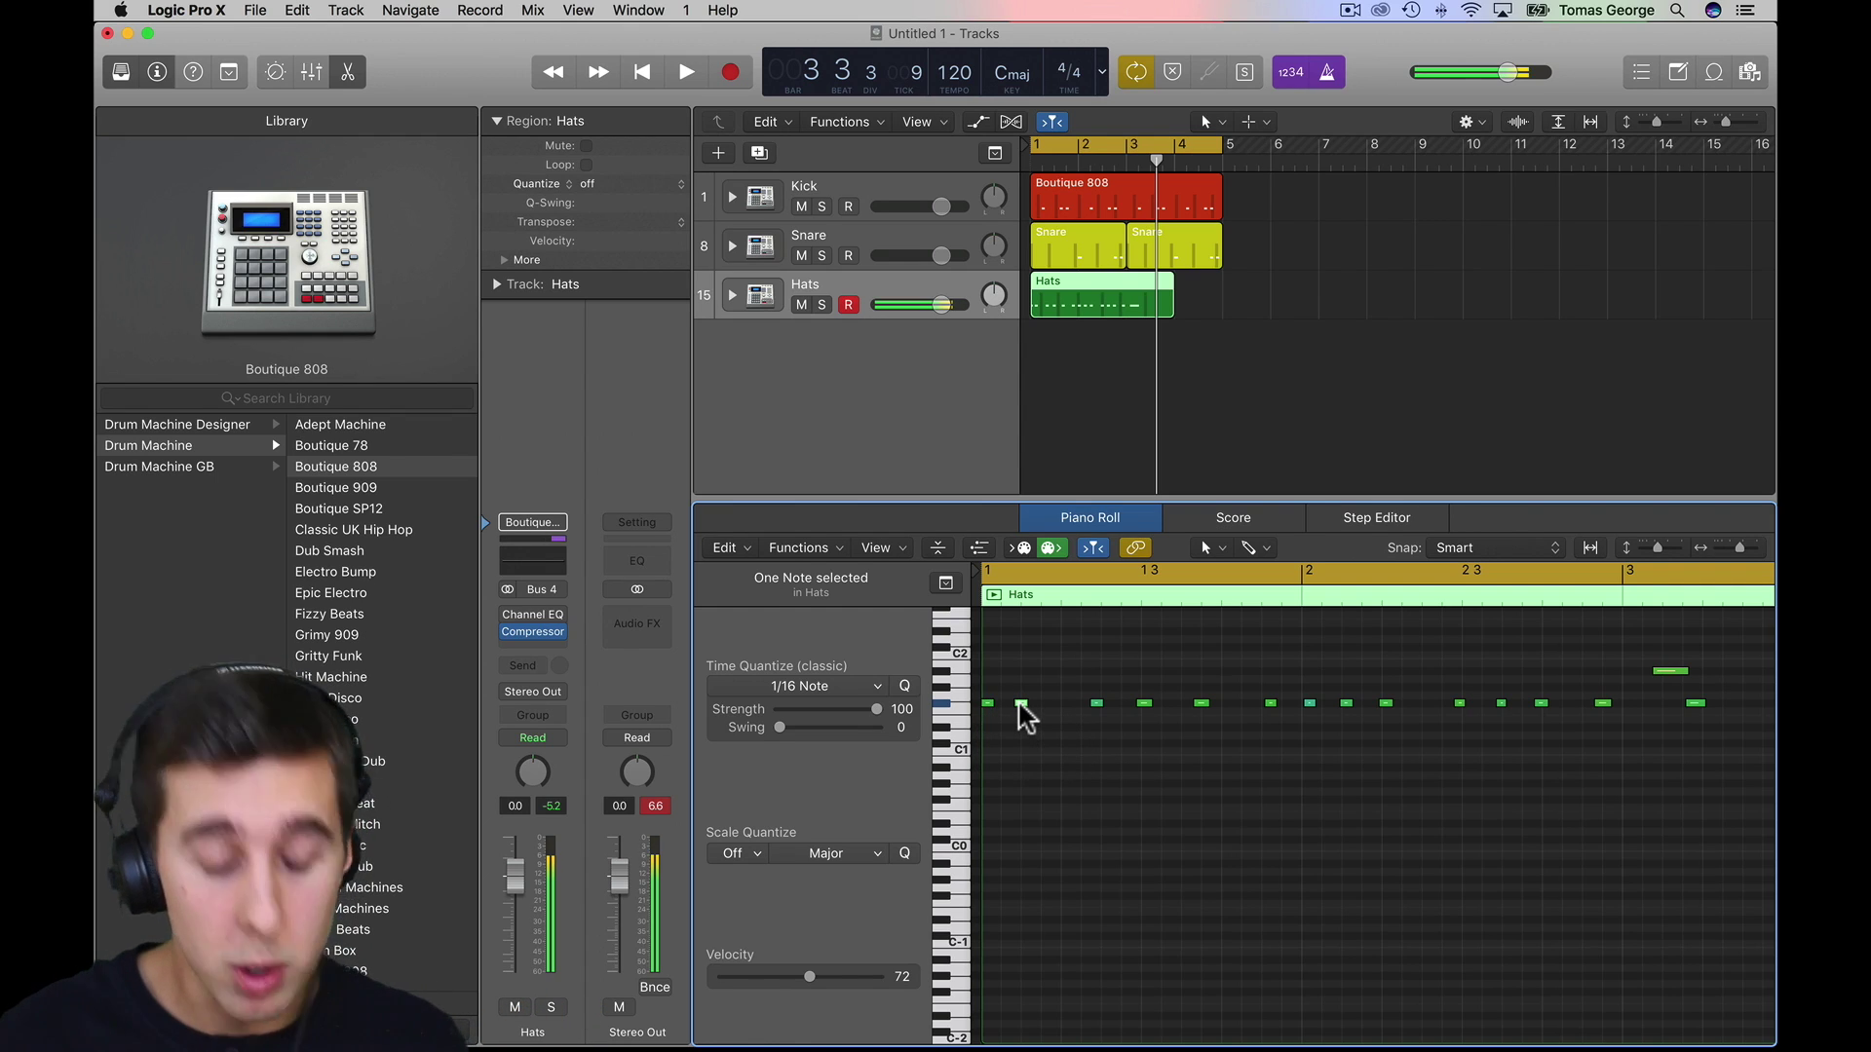
pyautogui.moveTo(1026, 718); pyautogui.dragTo(1068, 705)
pyautogui.press('q')
pyautogui.click(1072, 740)
pyautogui.press('BackSpace')
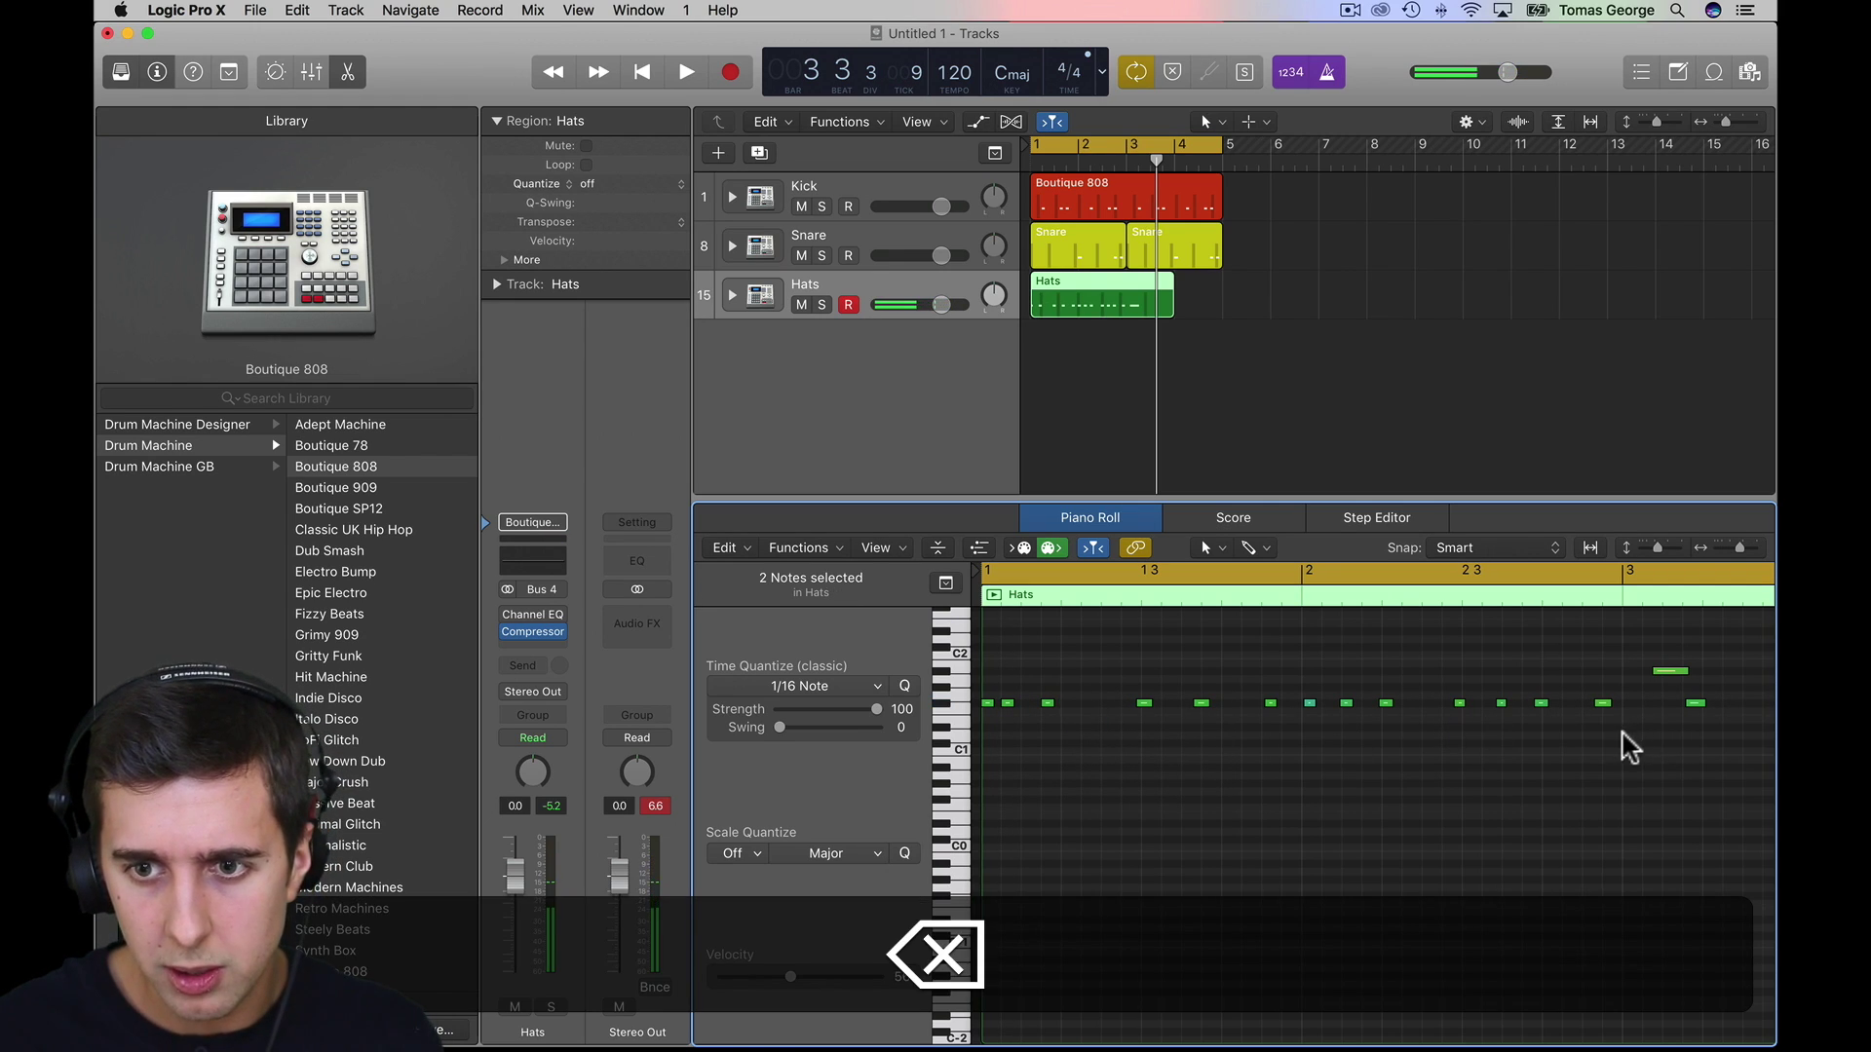
# - Delete the remaining recorded F#1 notes up to bar 3 and fill bars 1 and 2 with copies of the opening hat pattern
pyautogui.moveTo(1620, 744); pyautogui.dragTo(1140, 693)
pyautogui.press('BackSpace')
pyautogui.moveTo(1094, 793); pyautogui.dragTo(1150, 716)
pyautogui.moveTo(1330, 743); pyautogui.dragTo(1153, 716)
pyautogui.moveTo(1320, 746)
pyautogui.mouseDown()
pyautogui.moveTo(1144, 714)
pyautogui.moveTo(1315, 718)
pyautogui.mouseUp()
pyautogui.click(1440, 754)
pyautogui.moveTo(1466, 751); pyautogui.dragTo(1476, 712)
pyautogui.click(1545, 746)
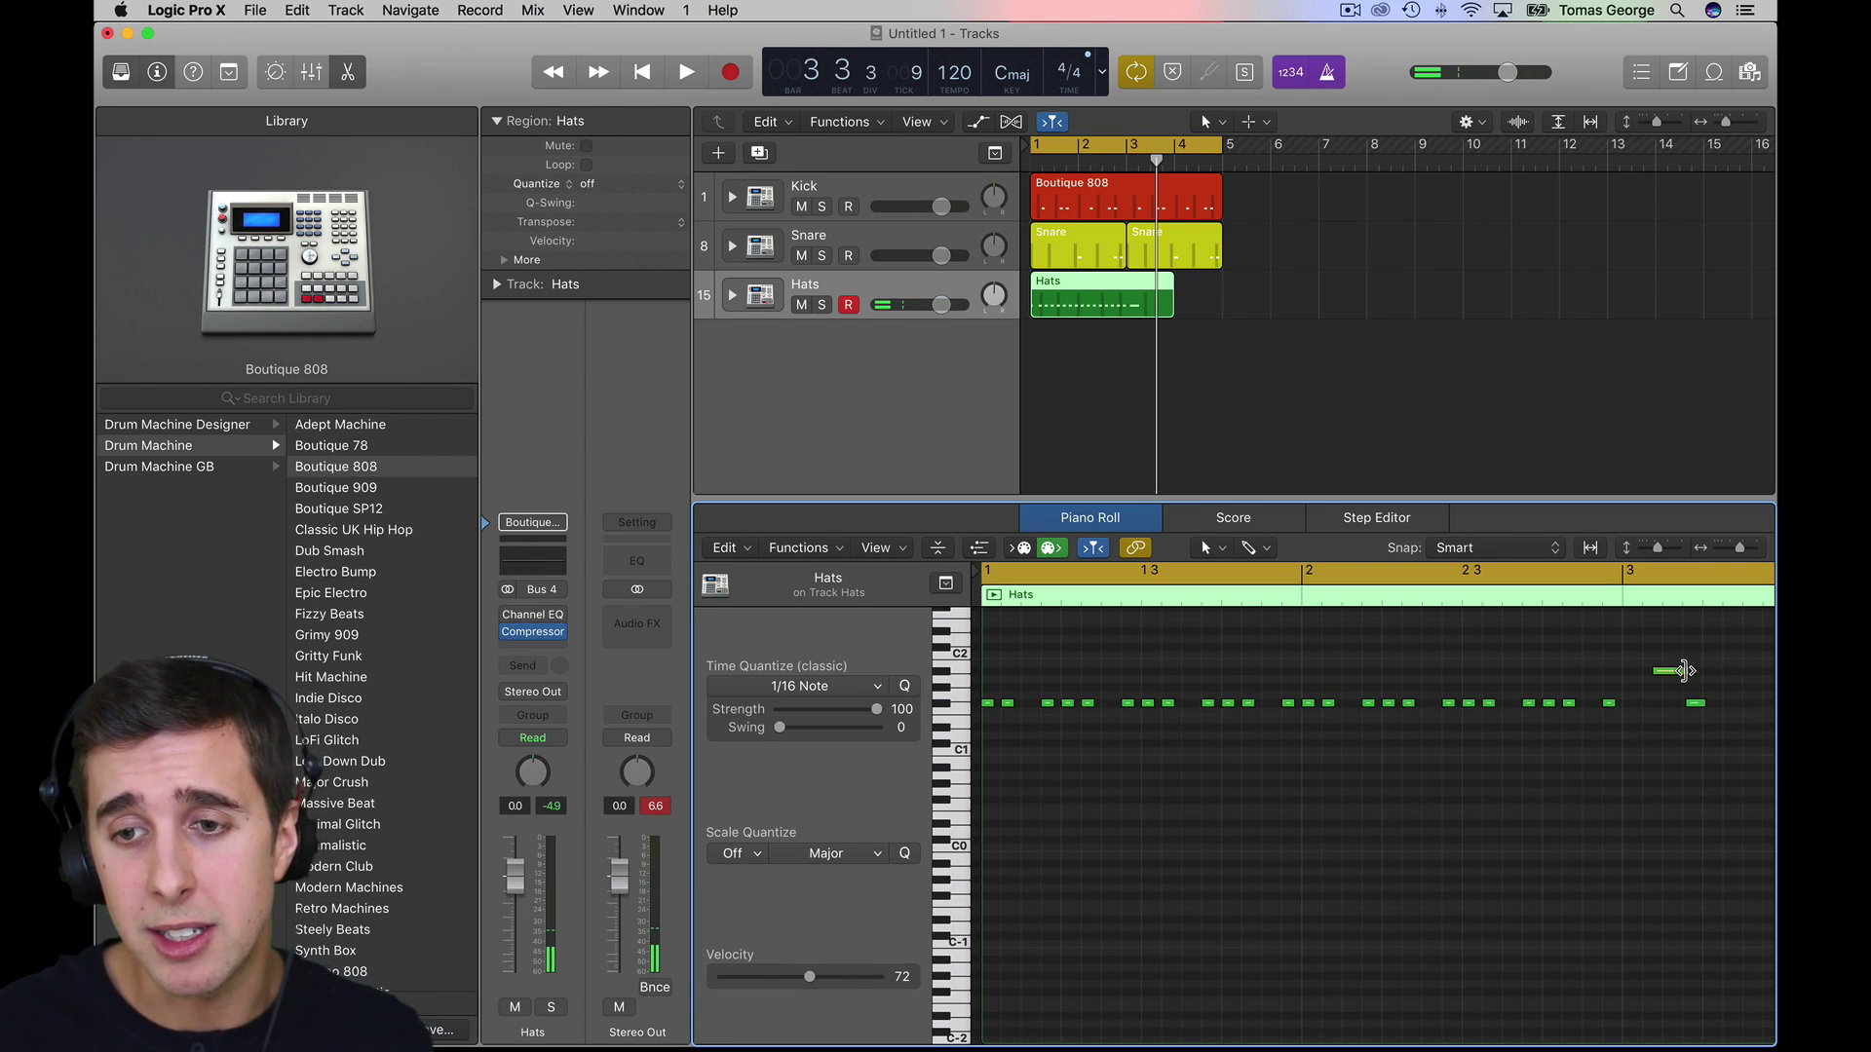
# - Nudge the long higher-pitched note in bar 3 later and copy the last F#1 hat note of bar 2 to the start of bar 3
pyautogui.moveTo(1666, 671); pyautogui.dragTo(1674, 677)
pyautogui.click(1630, 698)
pyautogui.click(1609, 704)
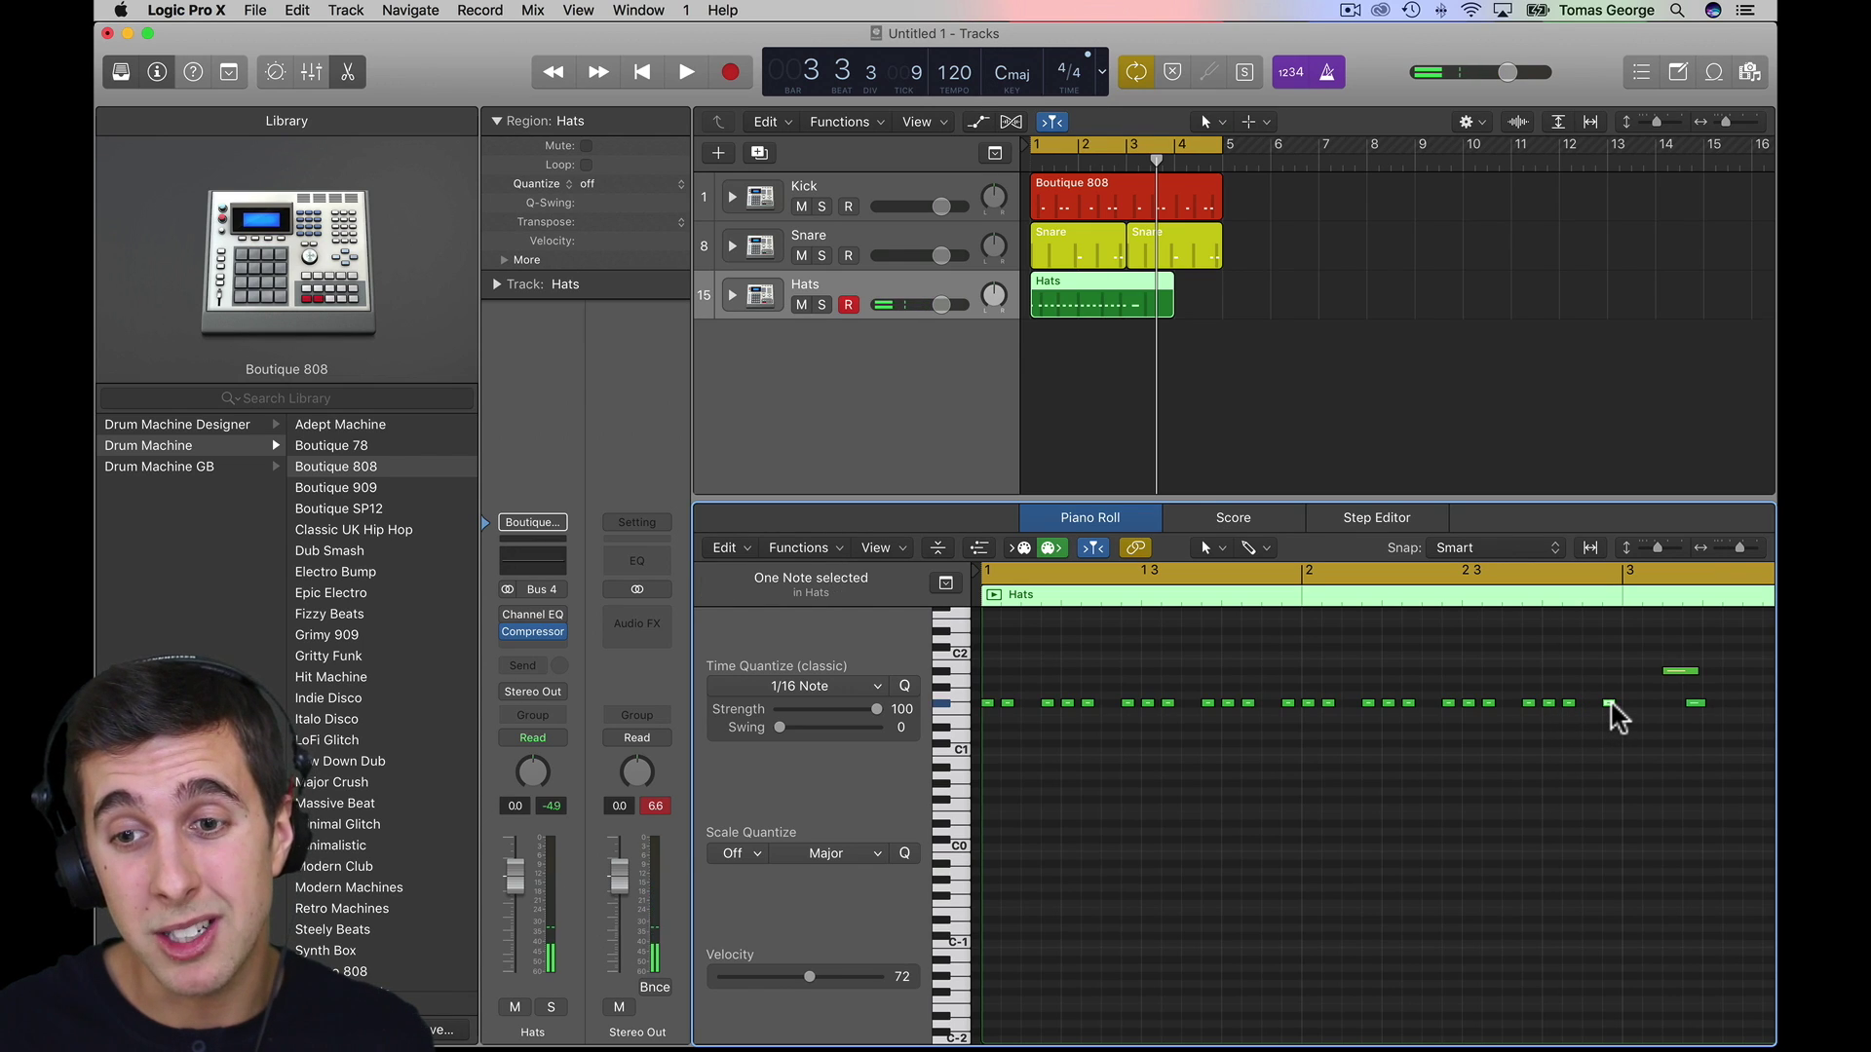
pyautogui.moveTo(1611, 716); pyautogui.dragTo(1631, 717)
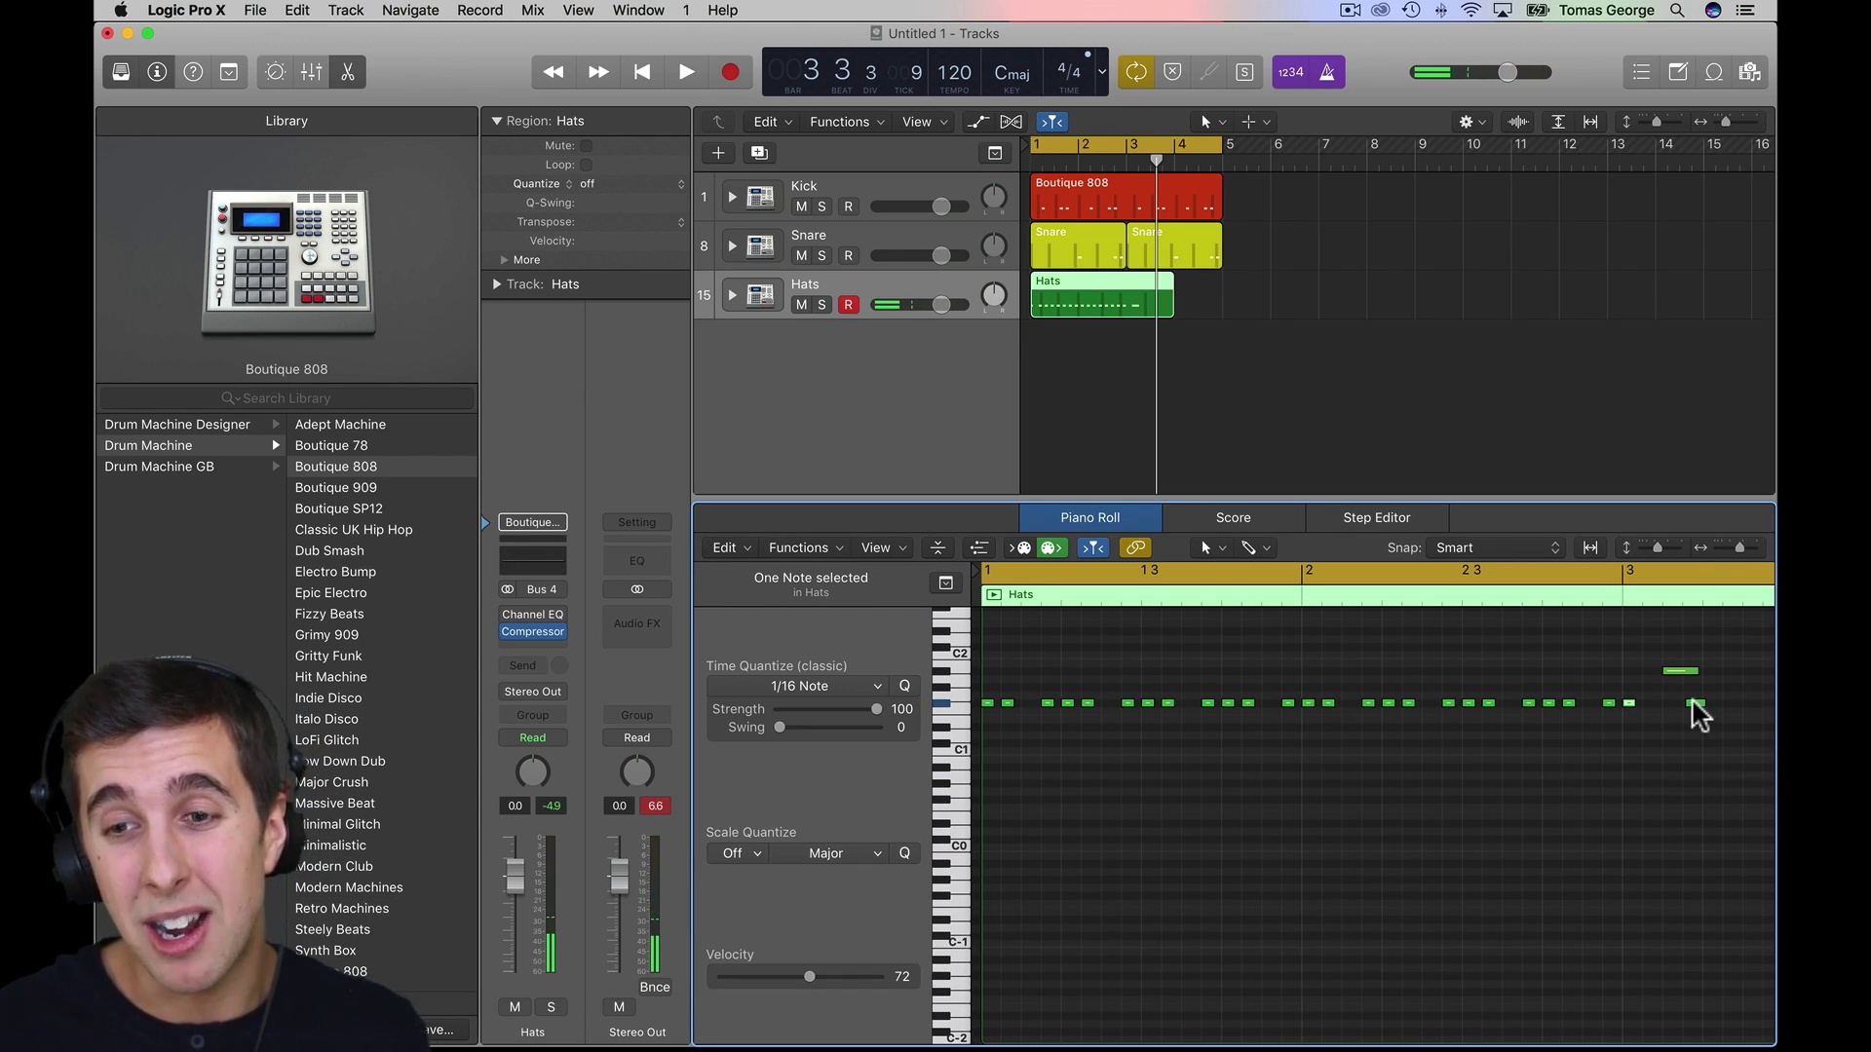
pyautogui.hscroll(5, 1693, 702)
pyautogui.hscroll(-2, 1691, 702)
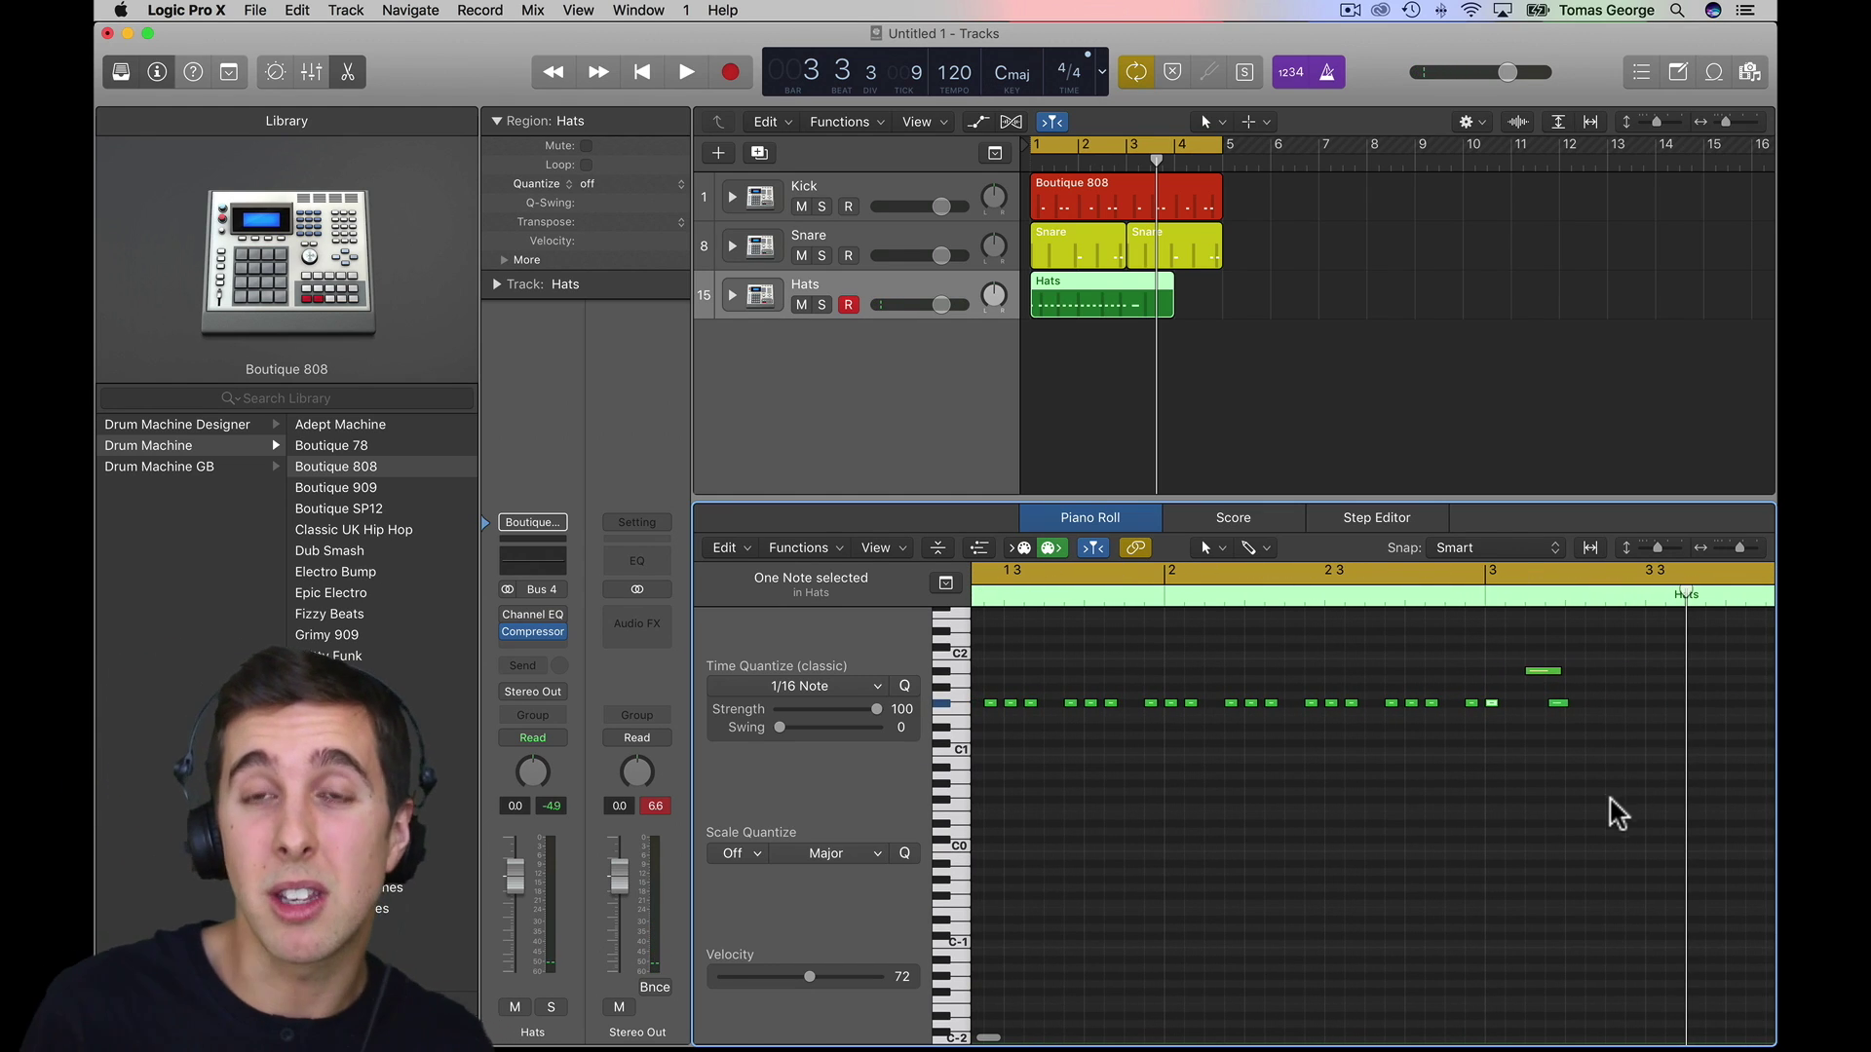
pyautogui.hscroll(2, 1598, 801)
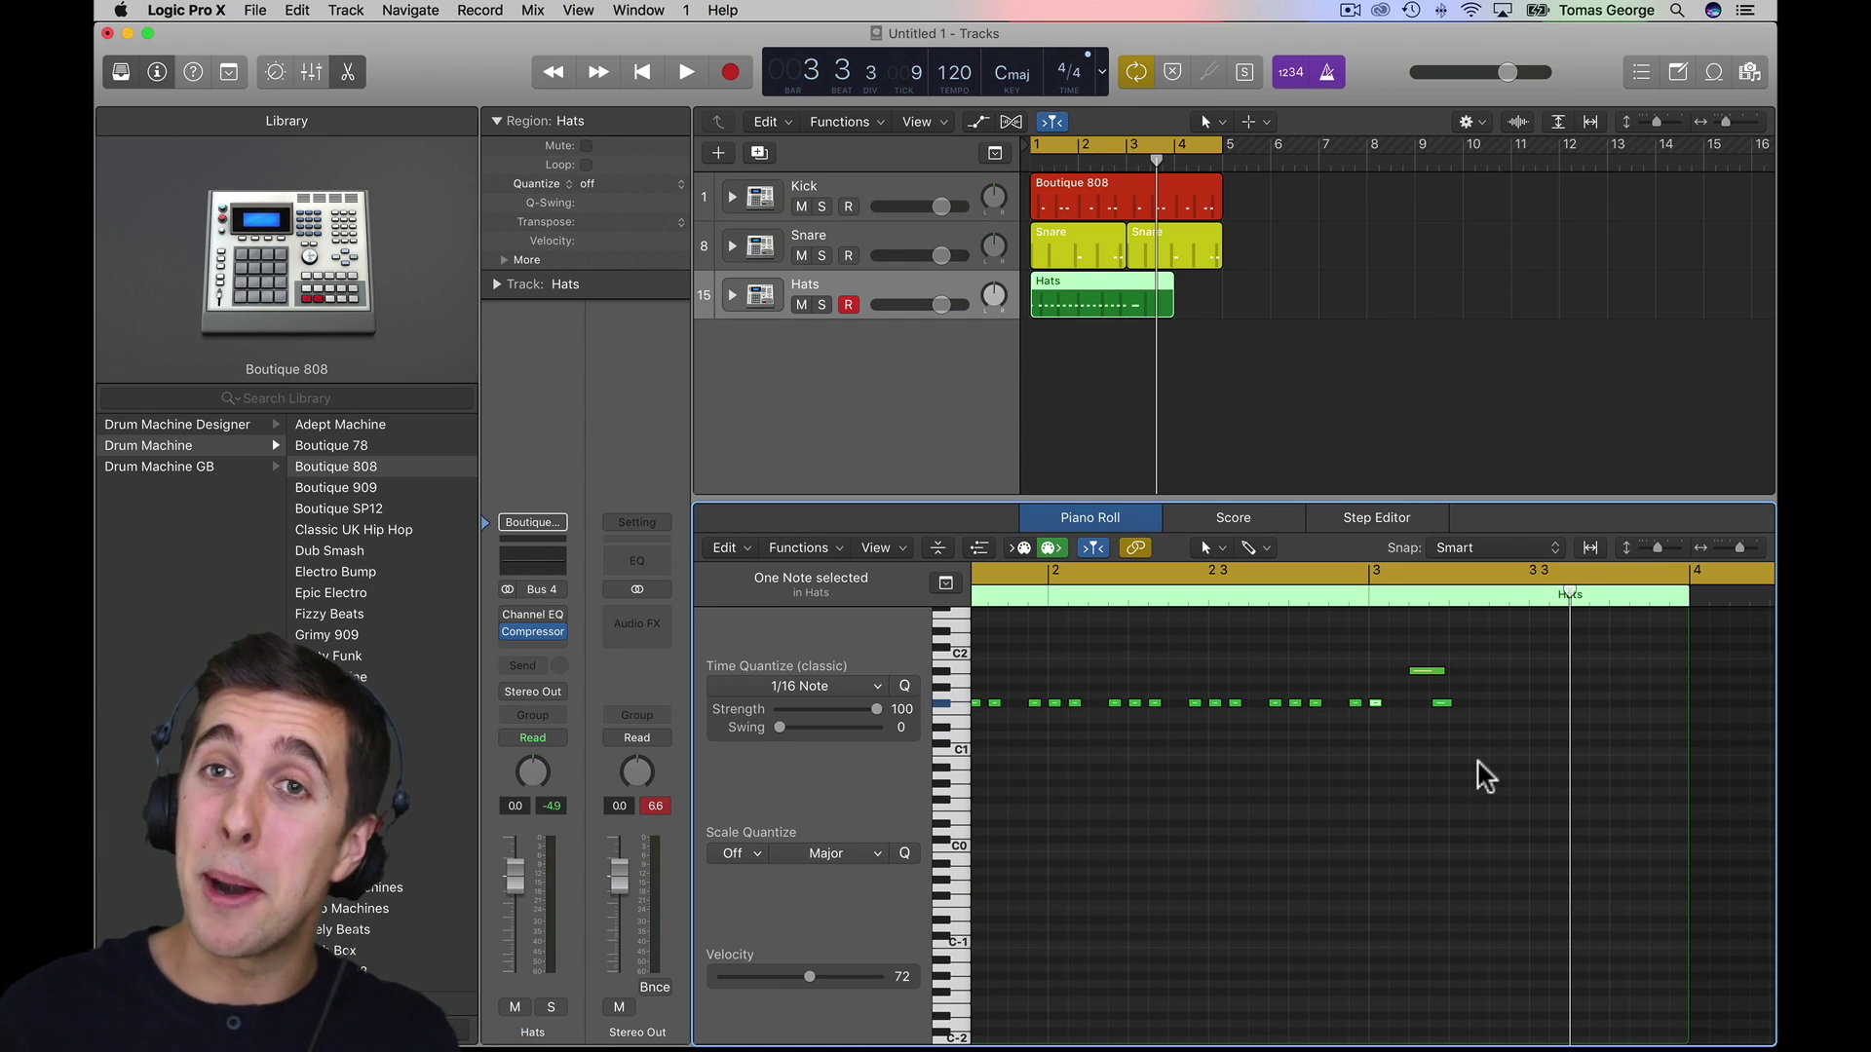
# - Move the long higher-pitched note and the final F#1 note to the end of bar 3
pyautogui.moveTo(1422, 670)
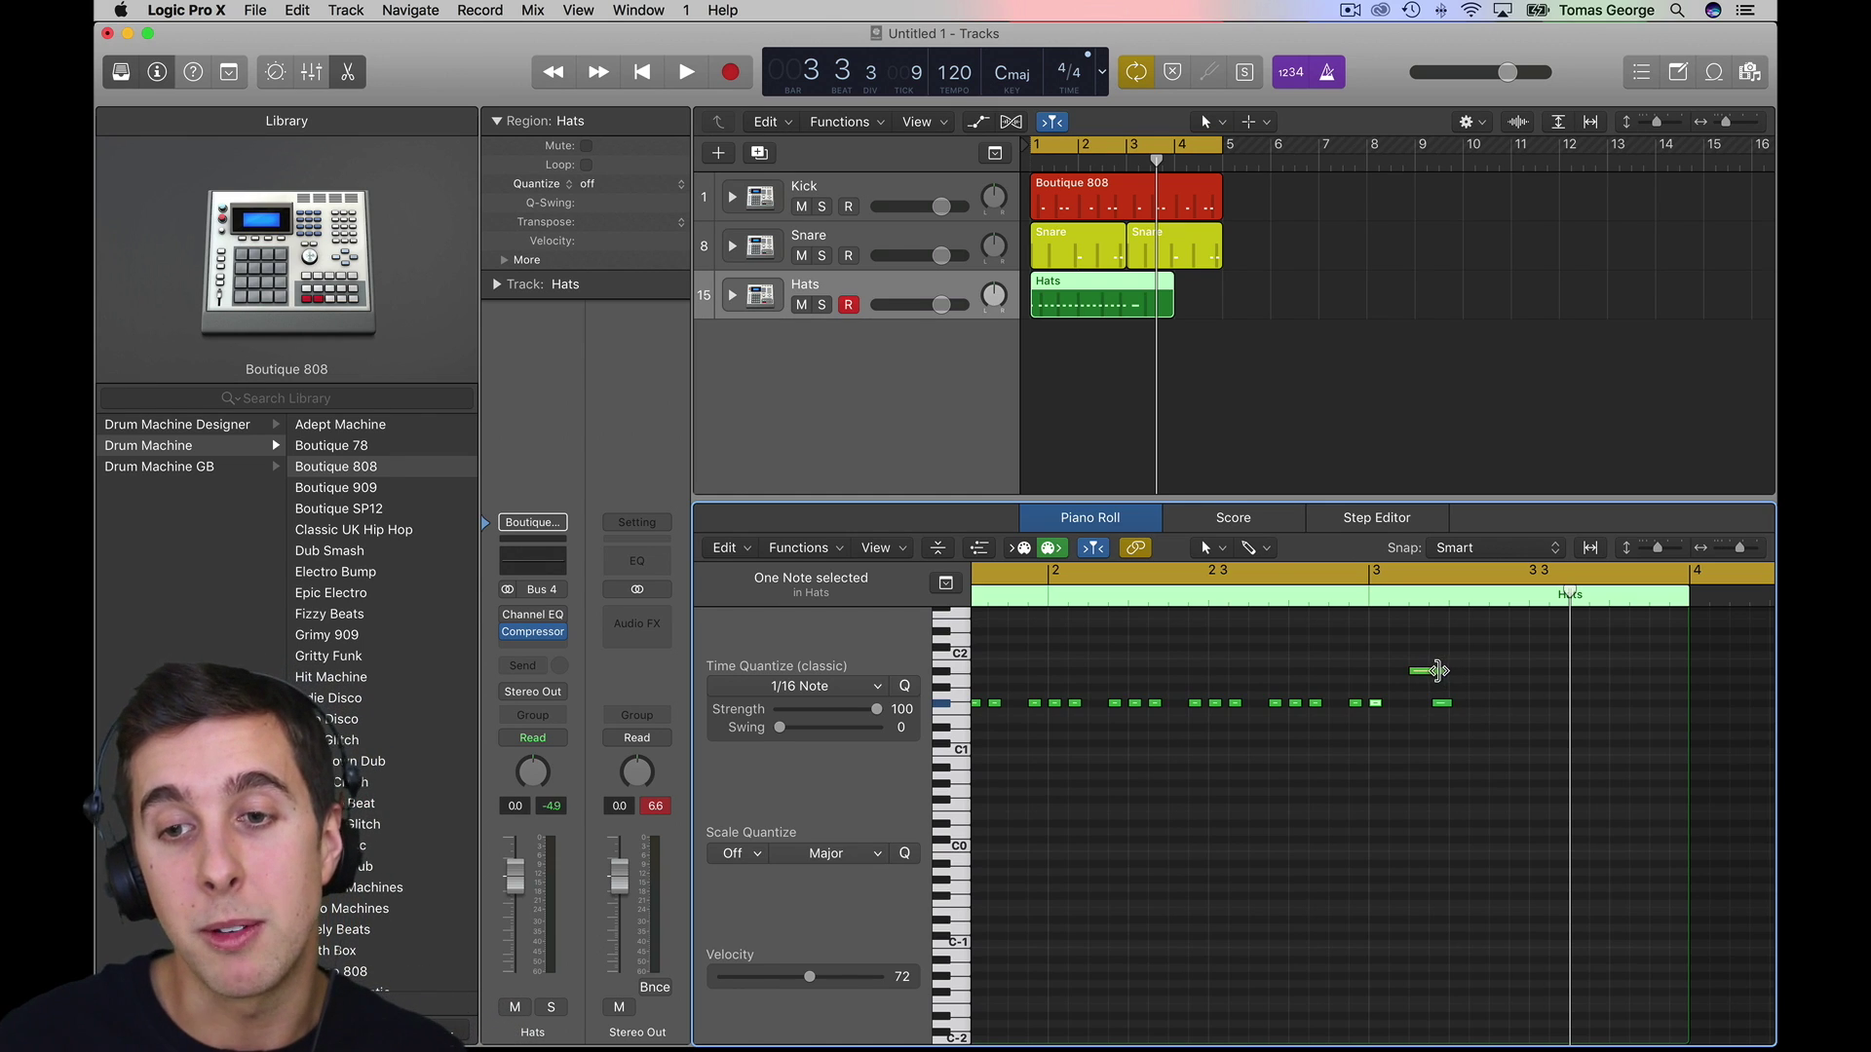
pyautogui.moveTo(1430, 679); pyautogui.dragTo(1627, 681)
pyautogui.click(1436, 714)
pyautogui.moveTo(1441, 704); pyautogui.dragTo(1660, 710)
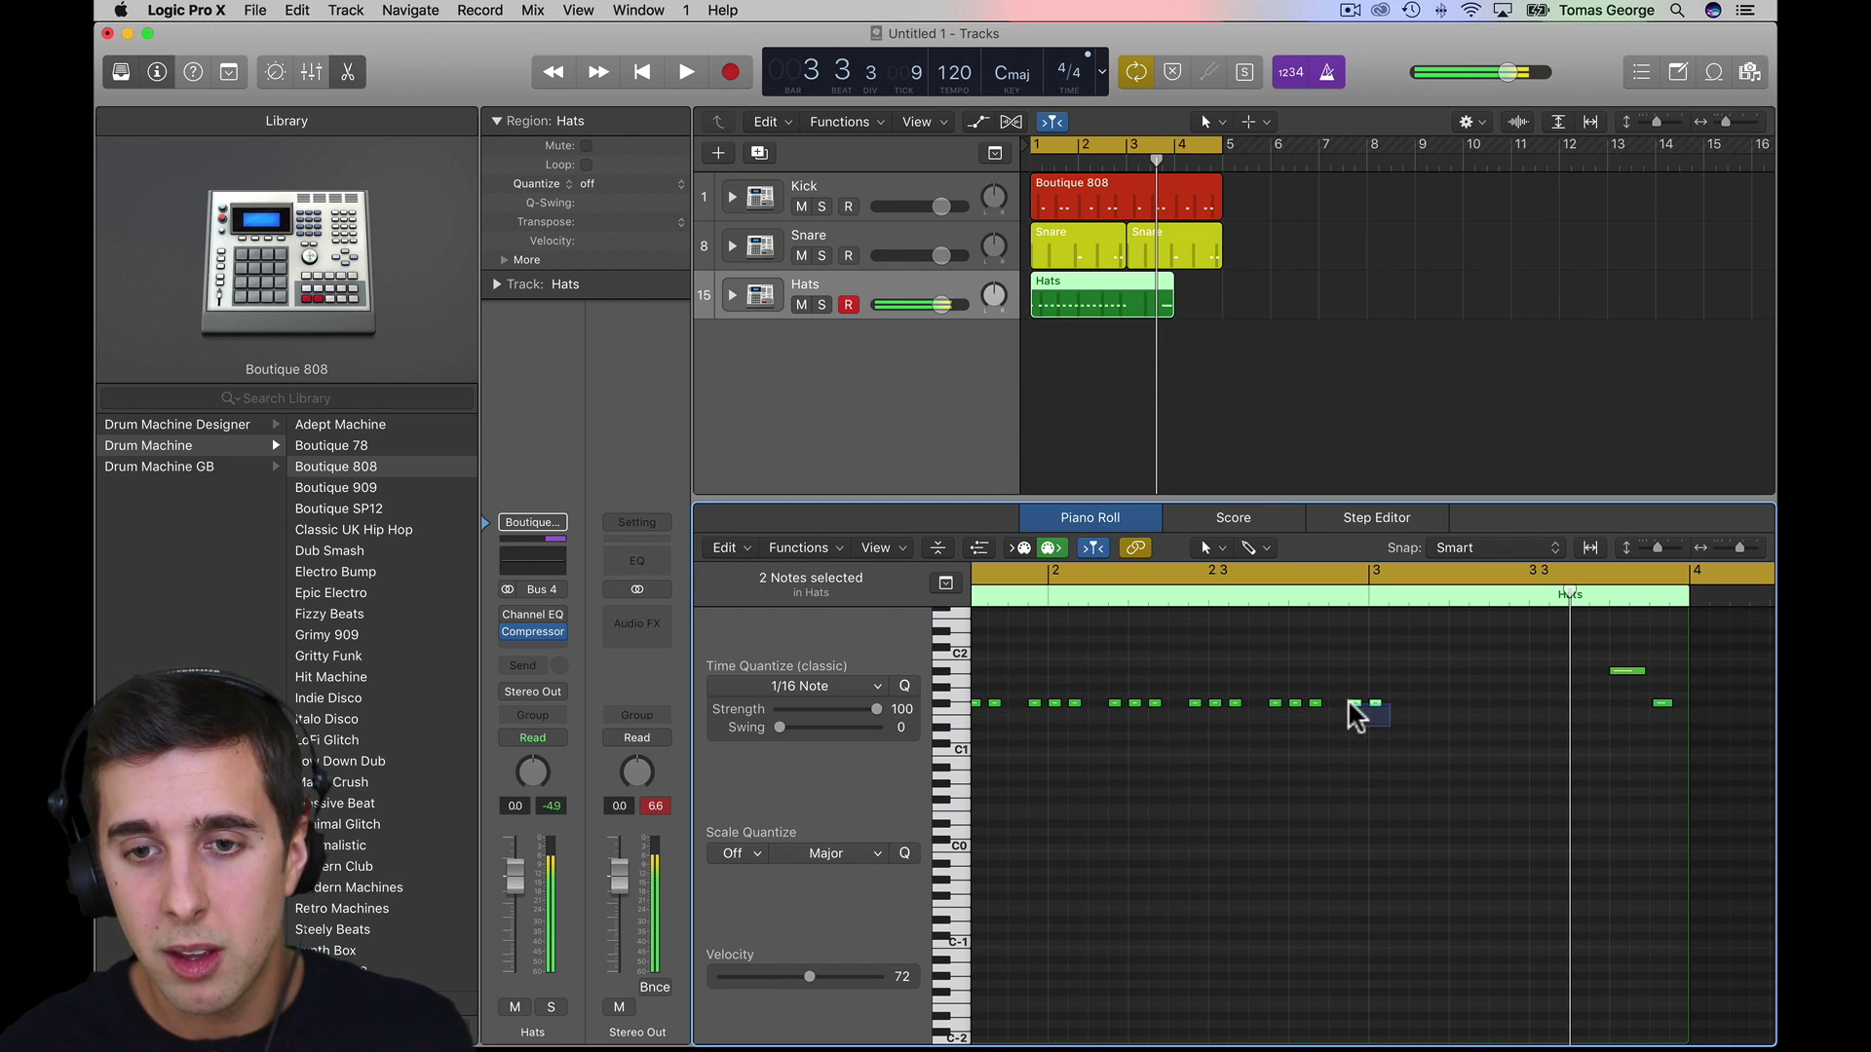
# - Fill the rest of bar 3 with copied F#1 hat notes, leaving a few gaps, and play back the result
pyautogui.moveTo(1288, 723); pyautogui.dragTo(1596, 703)
pyautogui.click(1404, 731)
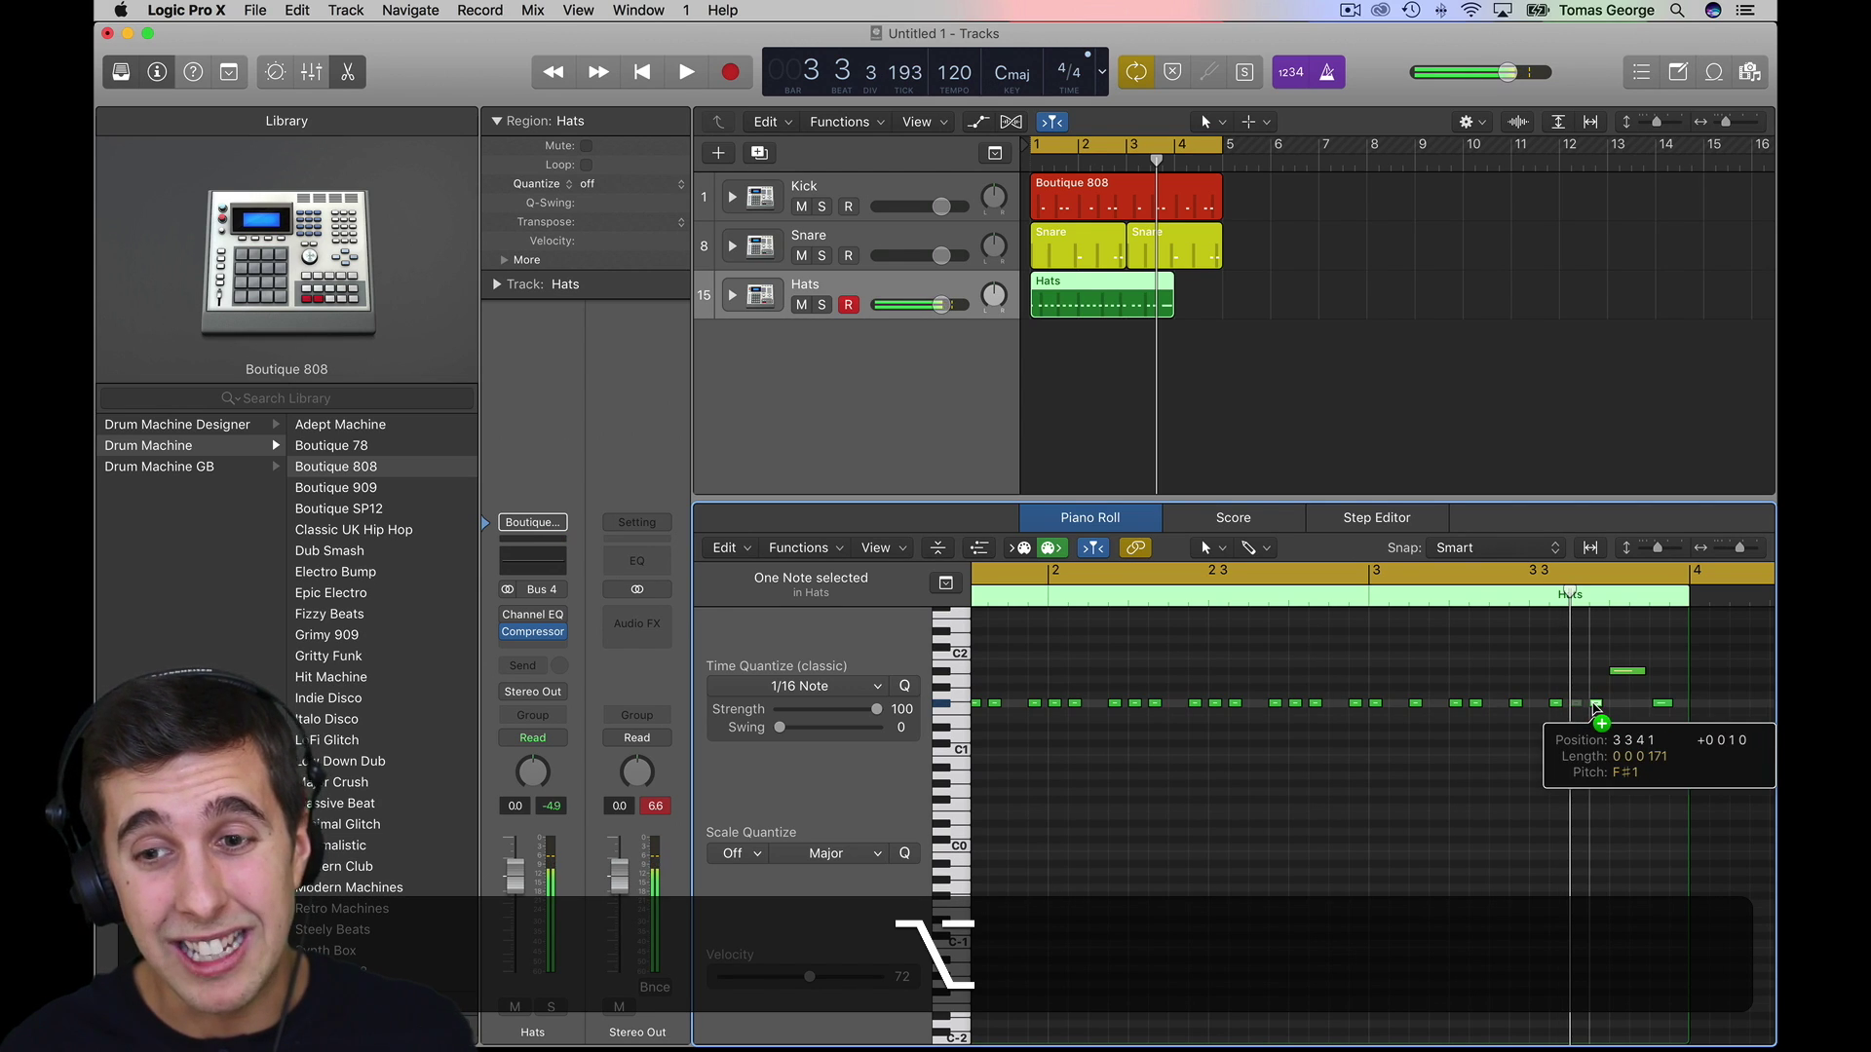
pyautogui.click(1590, 741)
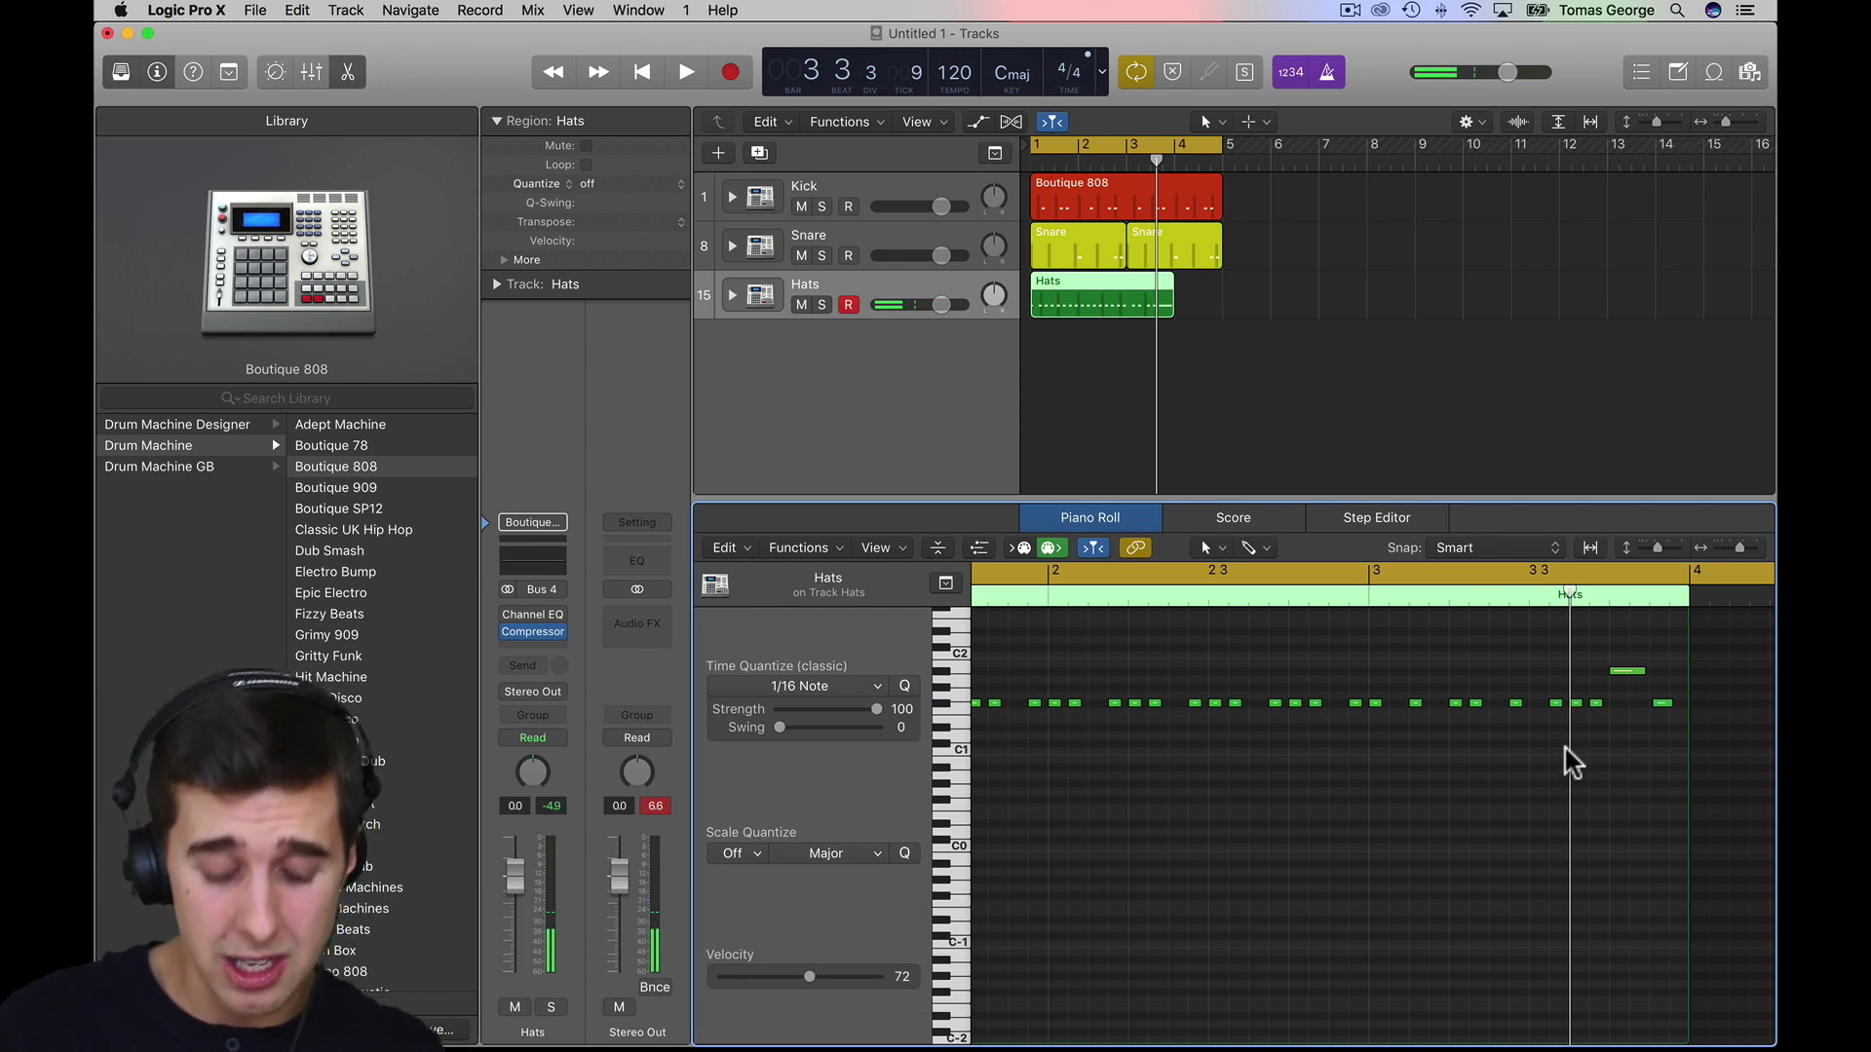
pyautogui.press('space')
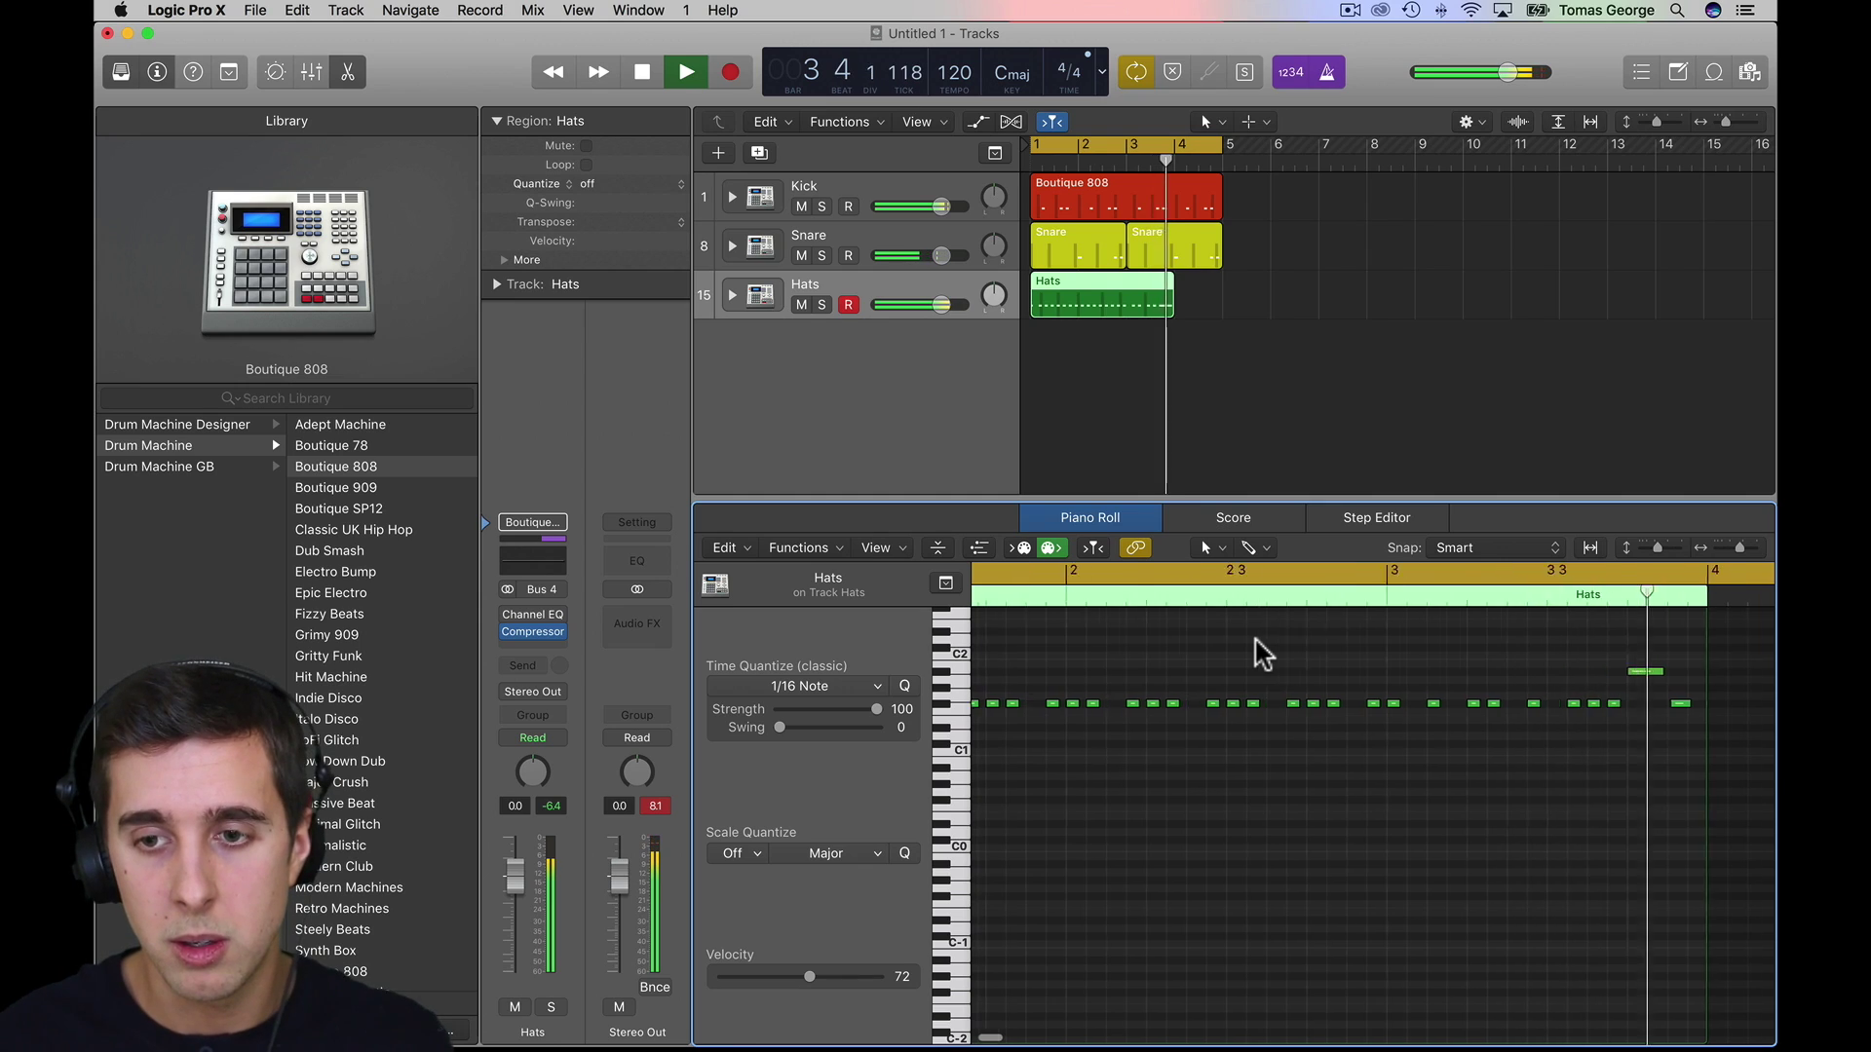
pyautogui.press('space')
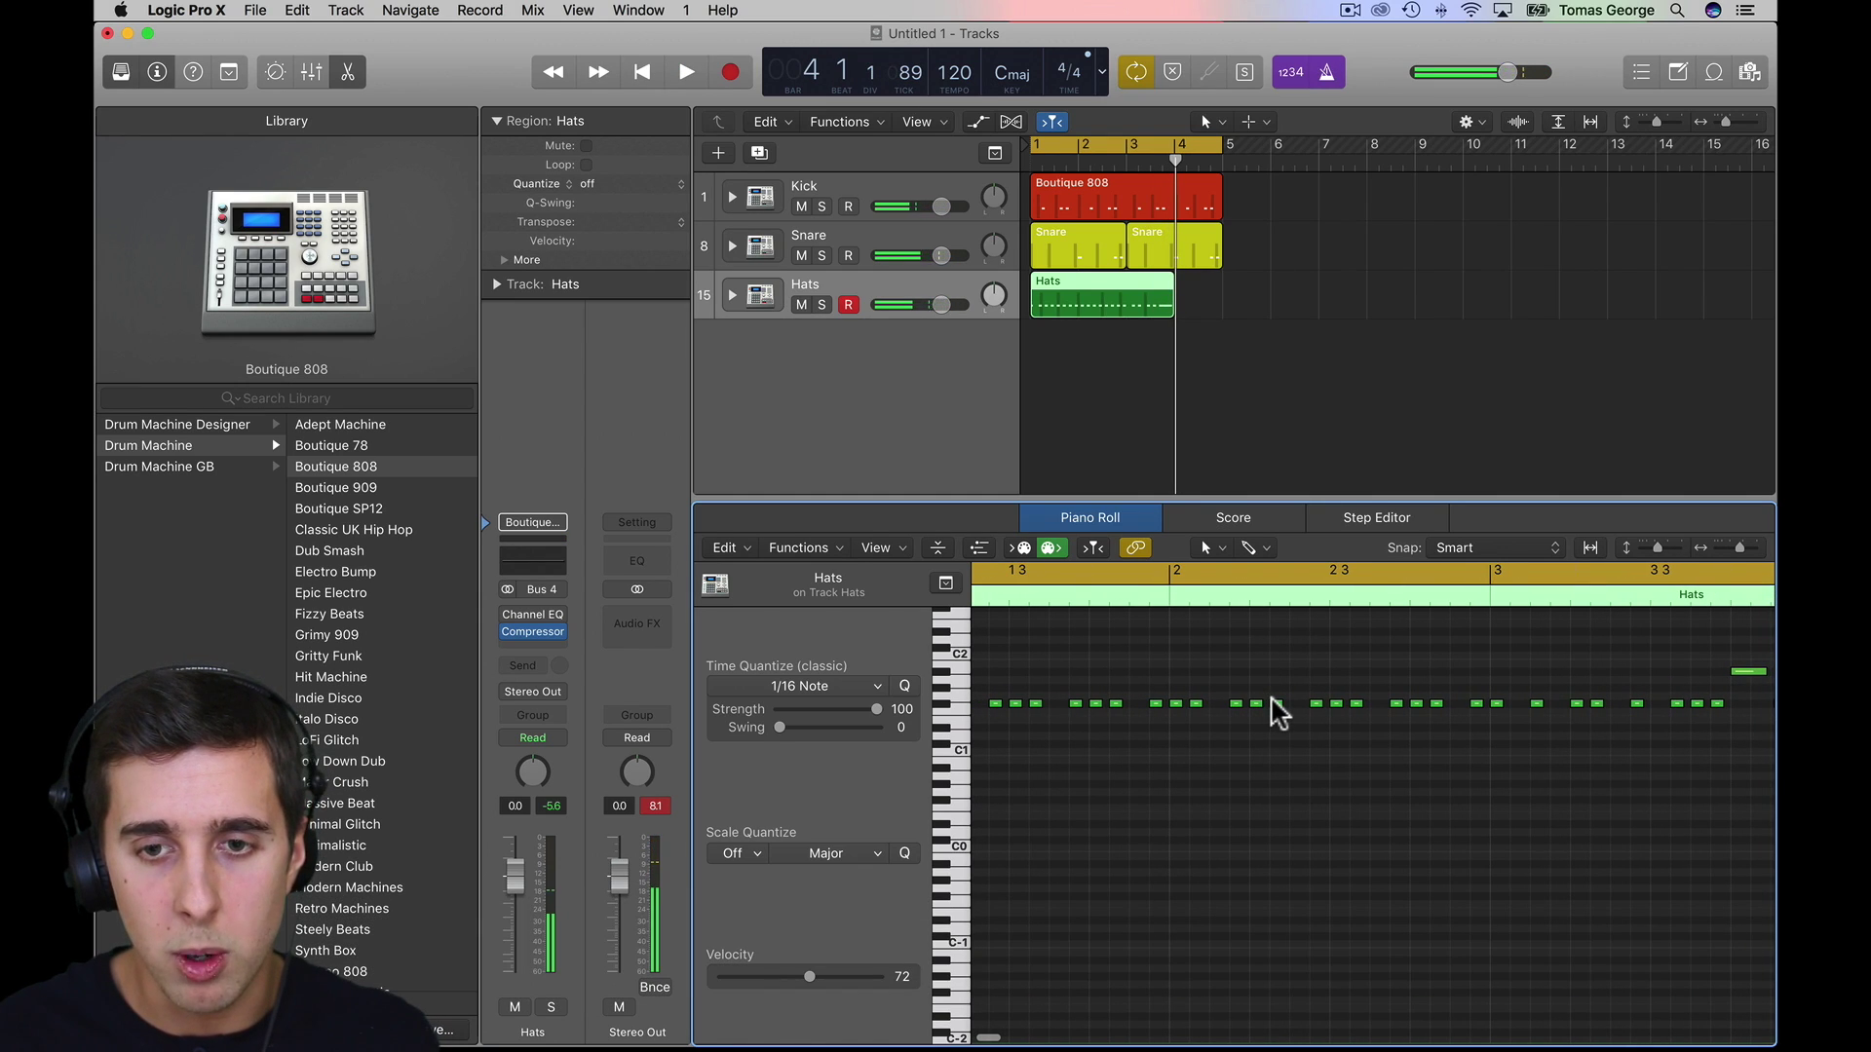
# - Raise one F#1 hat note in bar 1 and one in bar 2 to the long note's pitch, and play back the beat
pyautogui.moveTo(1269, 698); pyautogui.dragTo(1271, 670)
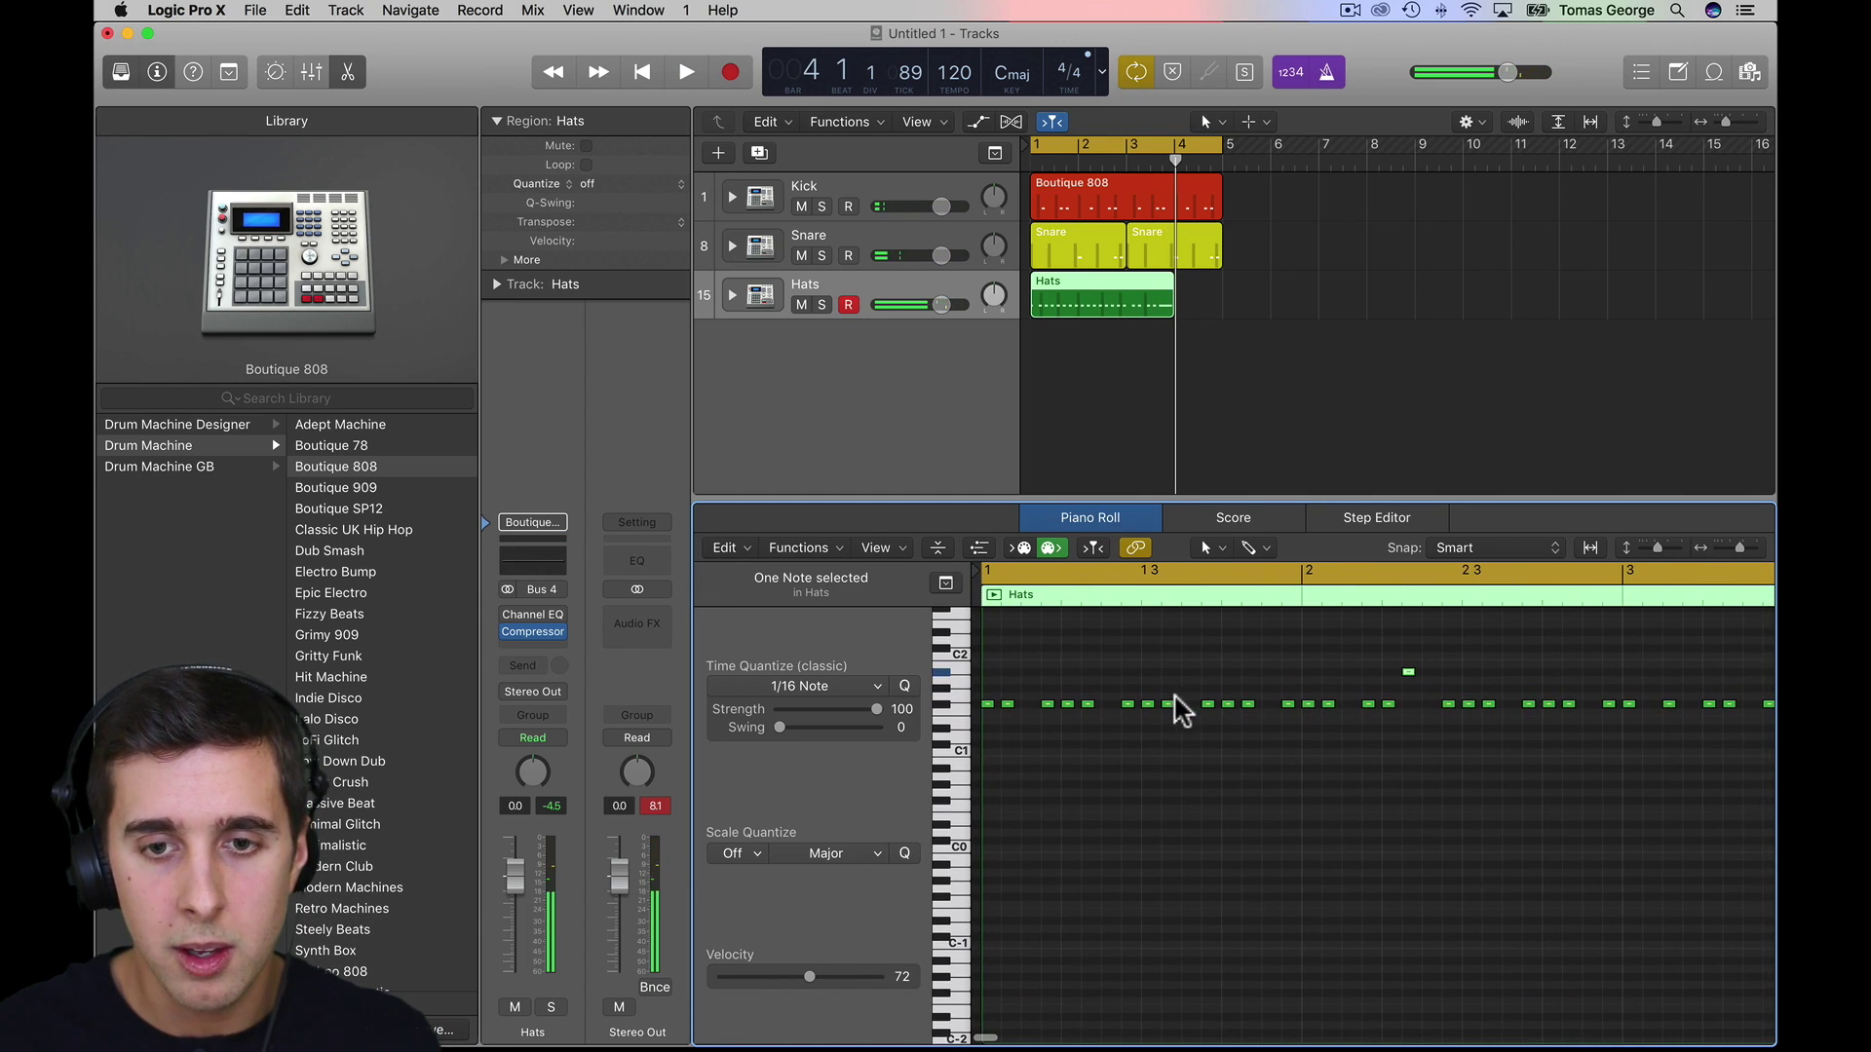
pyautogui.moveTo(1170, 702); pyautogui.dragTo(1168, 673)
pyautogui.press('space')
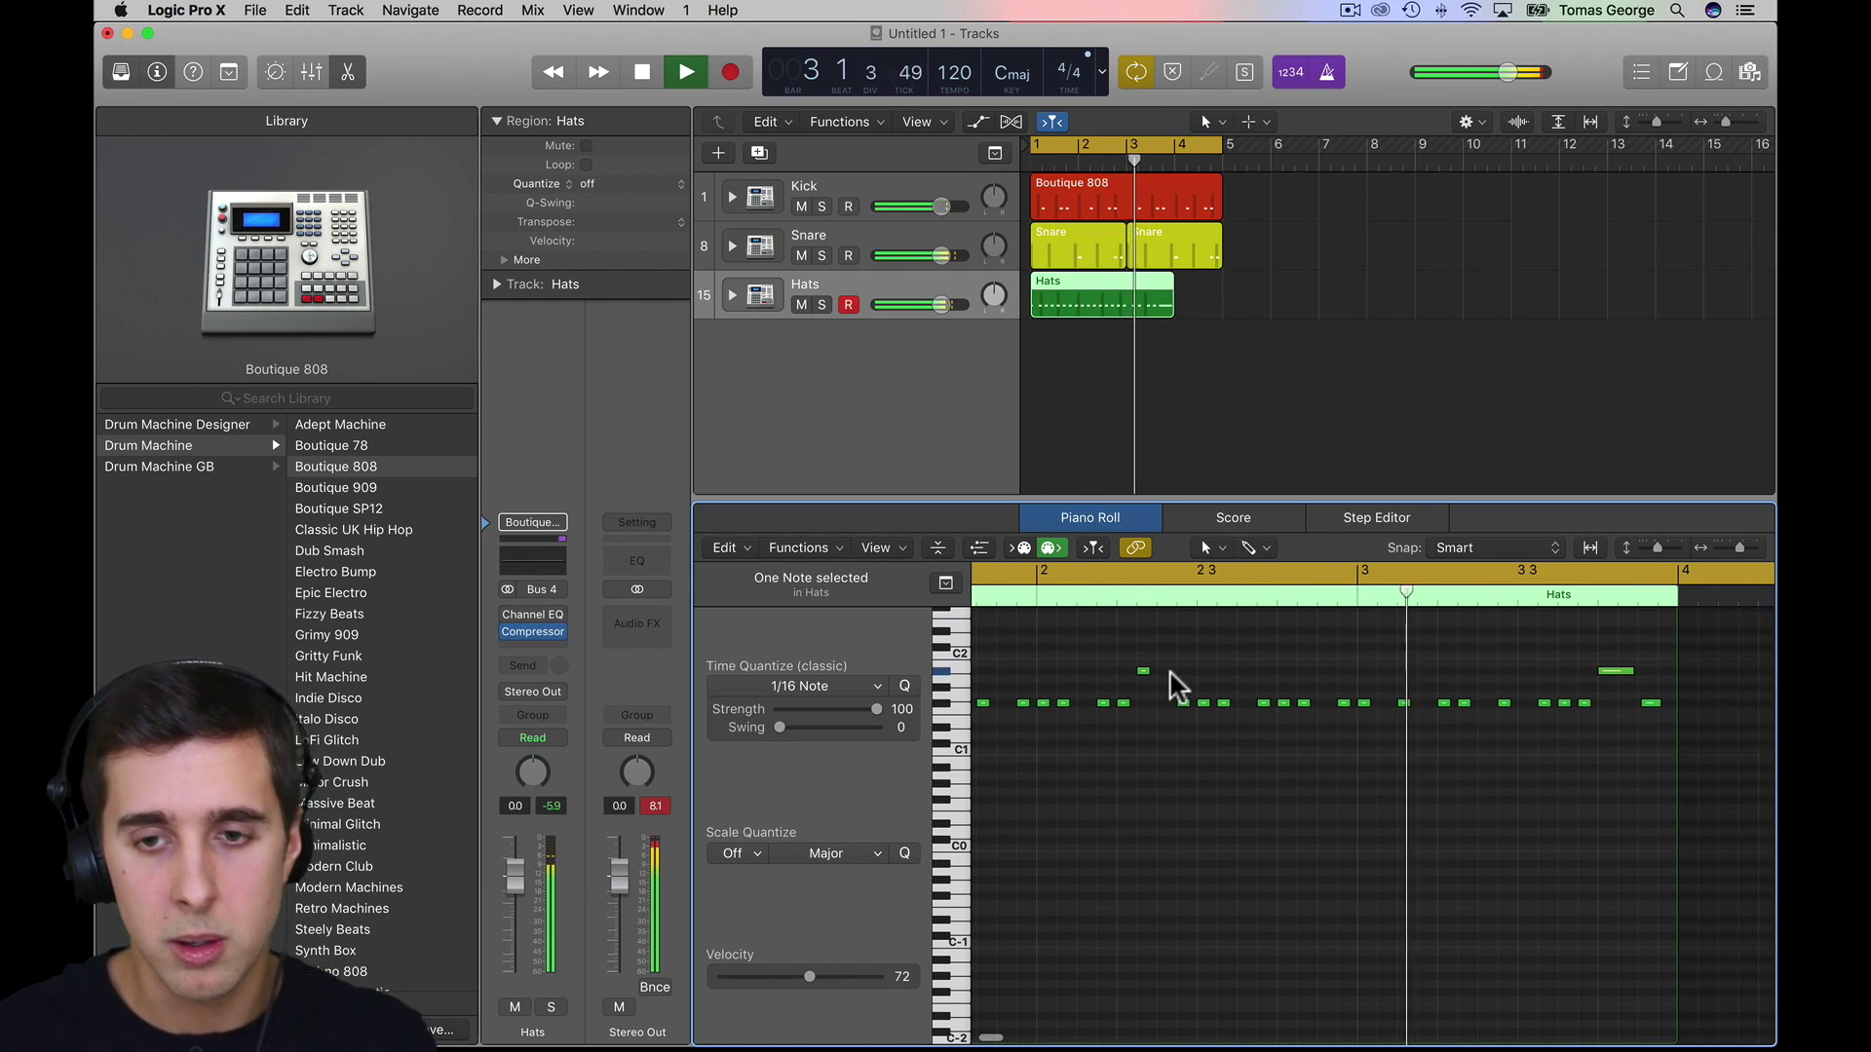
pyautogui.press('space')
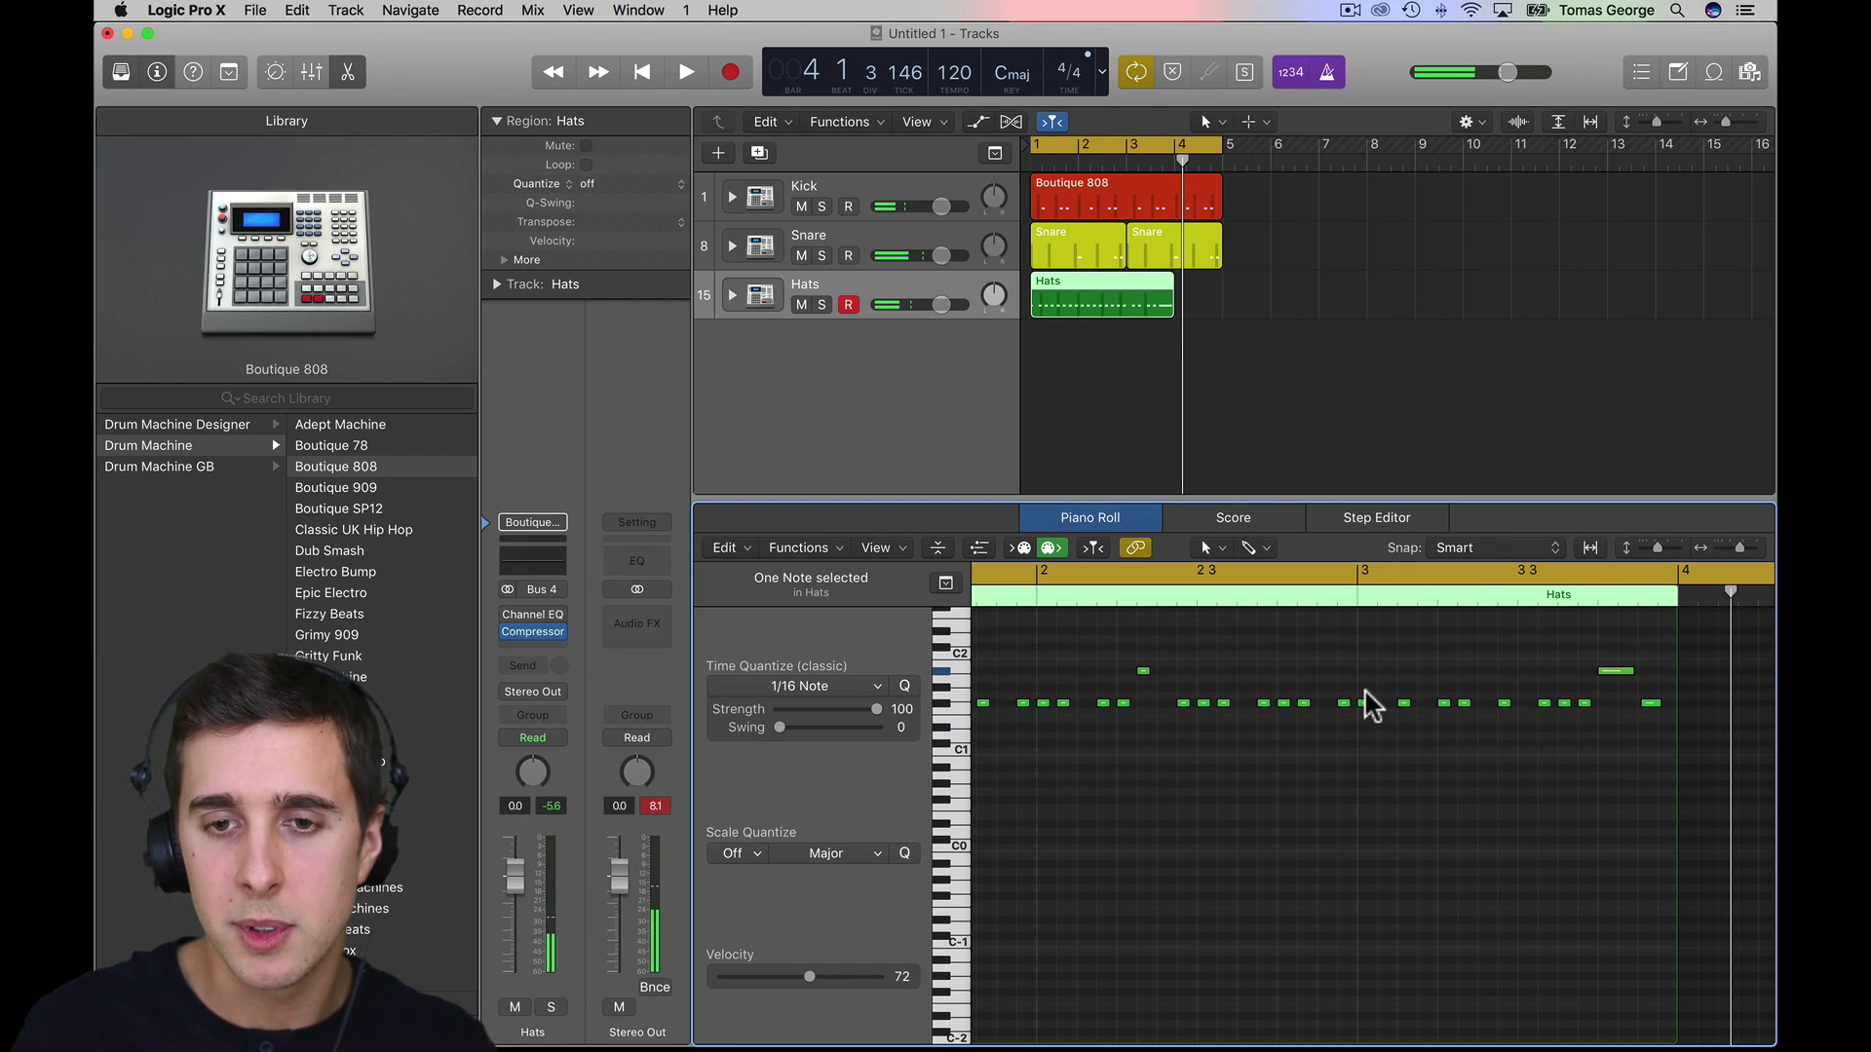
# - Trim the Hats region to two bars and copy it to bar 3
pyautogui.click(1165, 310)
pyautogui.moveTo(1165, 309); pyautogui.dragTo(1116, 310)
pyautogui.click(1119, 407)
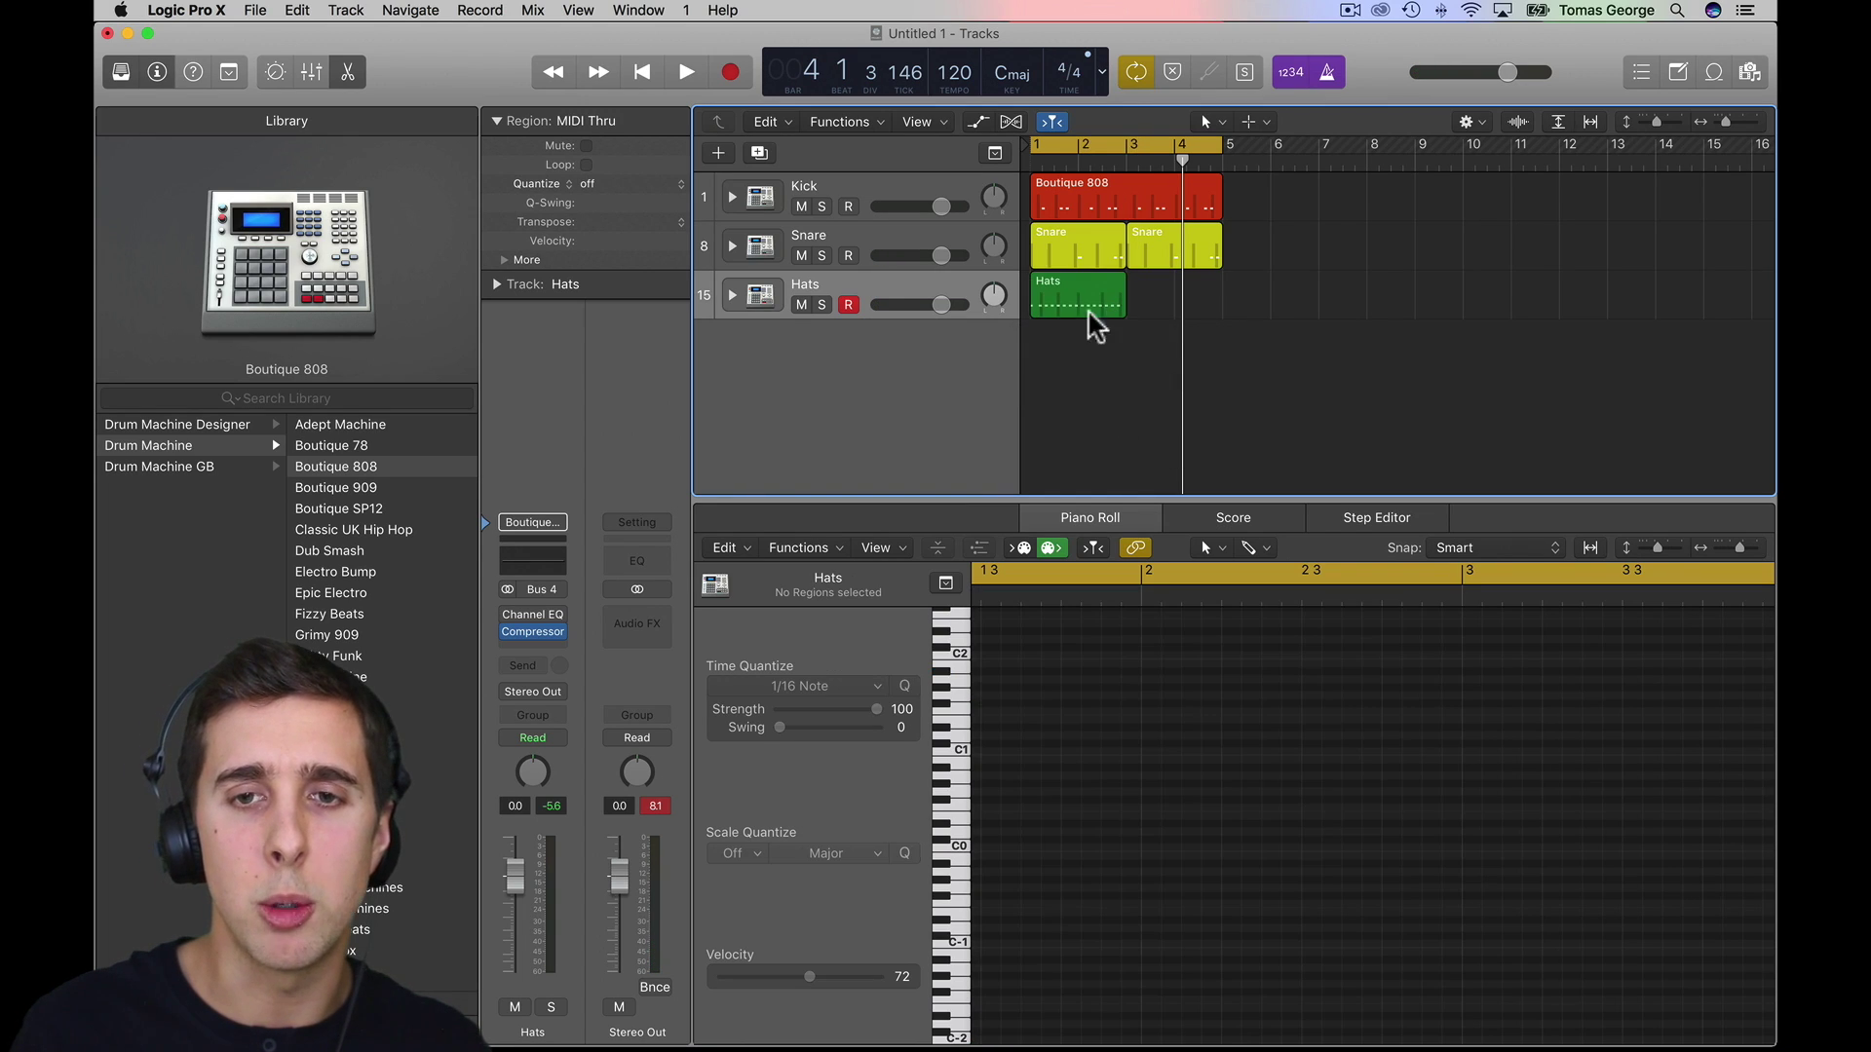
pyautogui.click(1076, 290)
pyautogui.moveTo(1072, 290); pyautogui.dragTo(1167, 293)
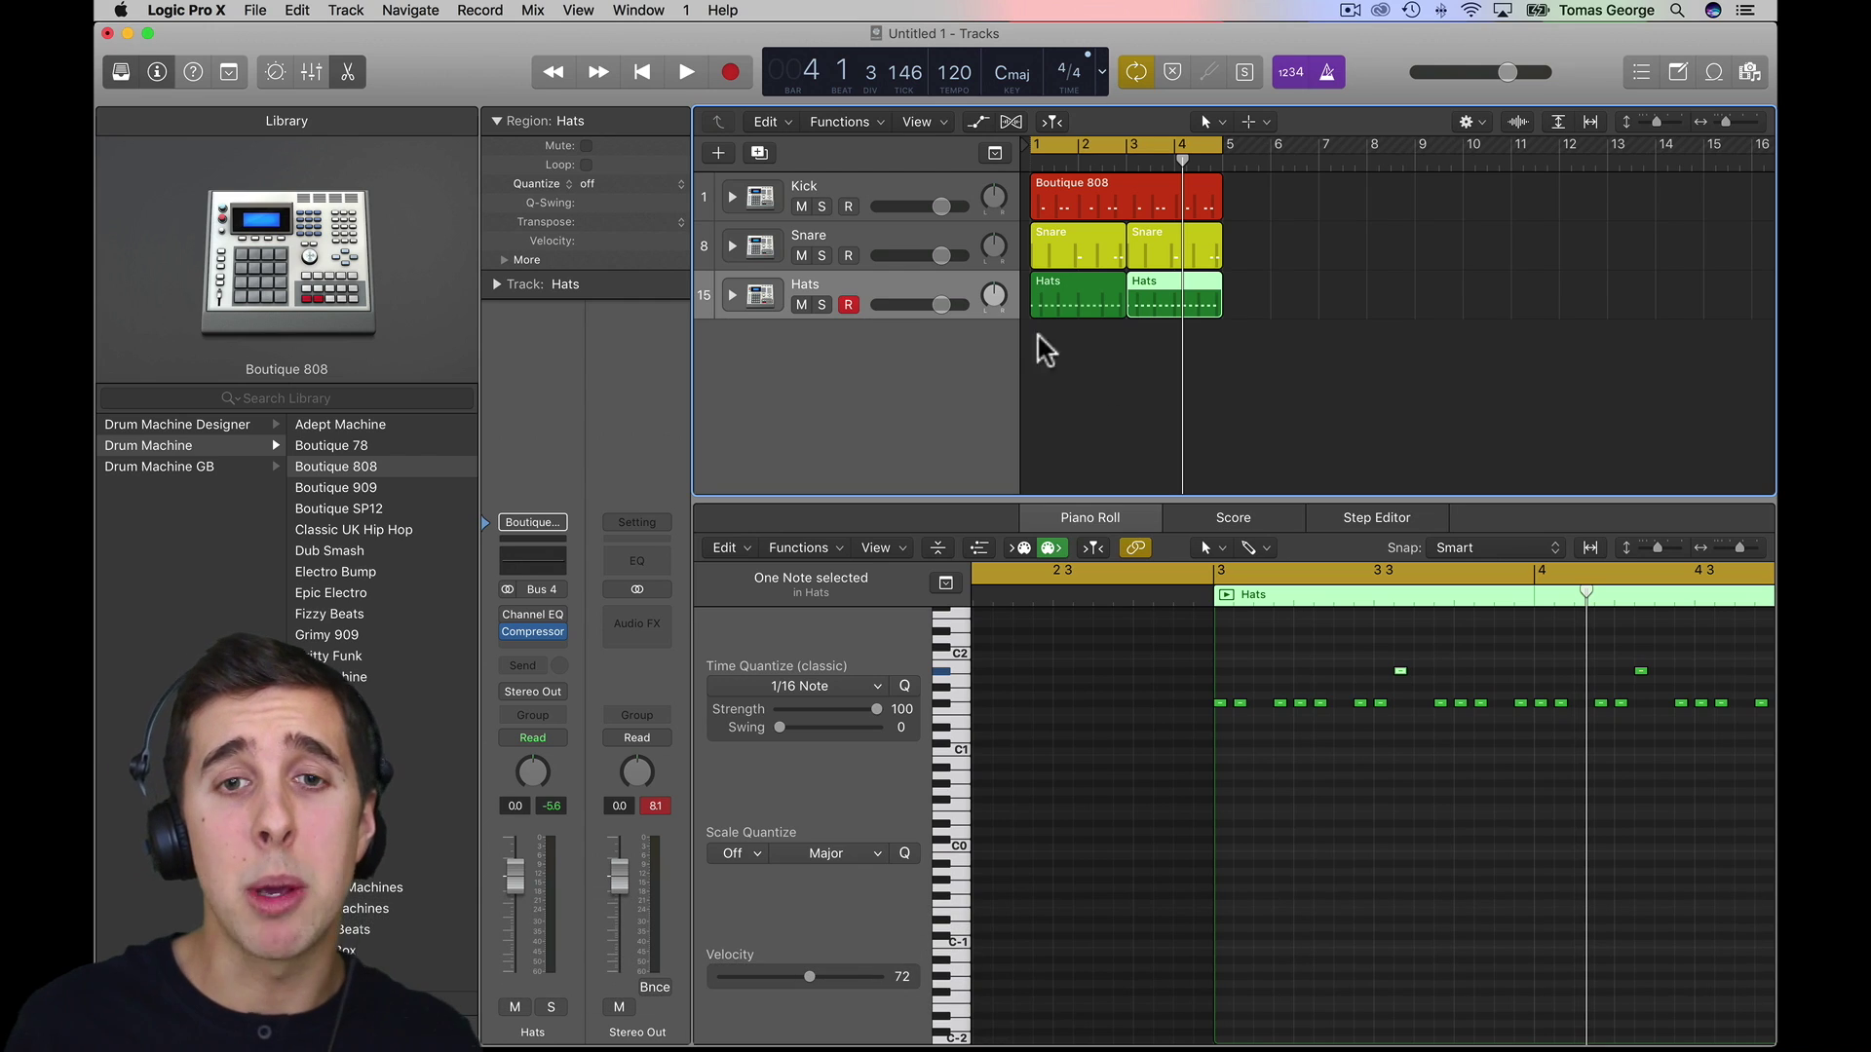
# - Duplicate the Hats track and record an additional percussion part on the new track across bars 1 and 2
pyautogui.click(761, 154)
pyautogui.doubleClick(814, 333)
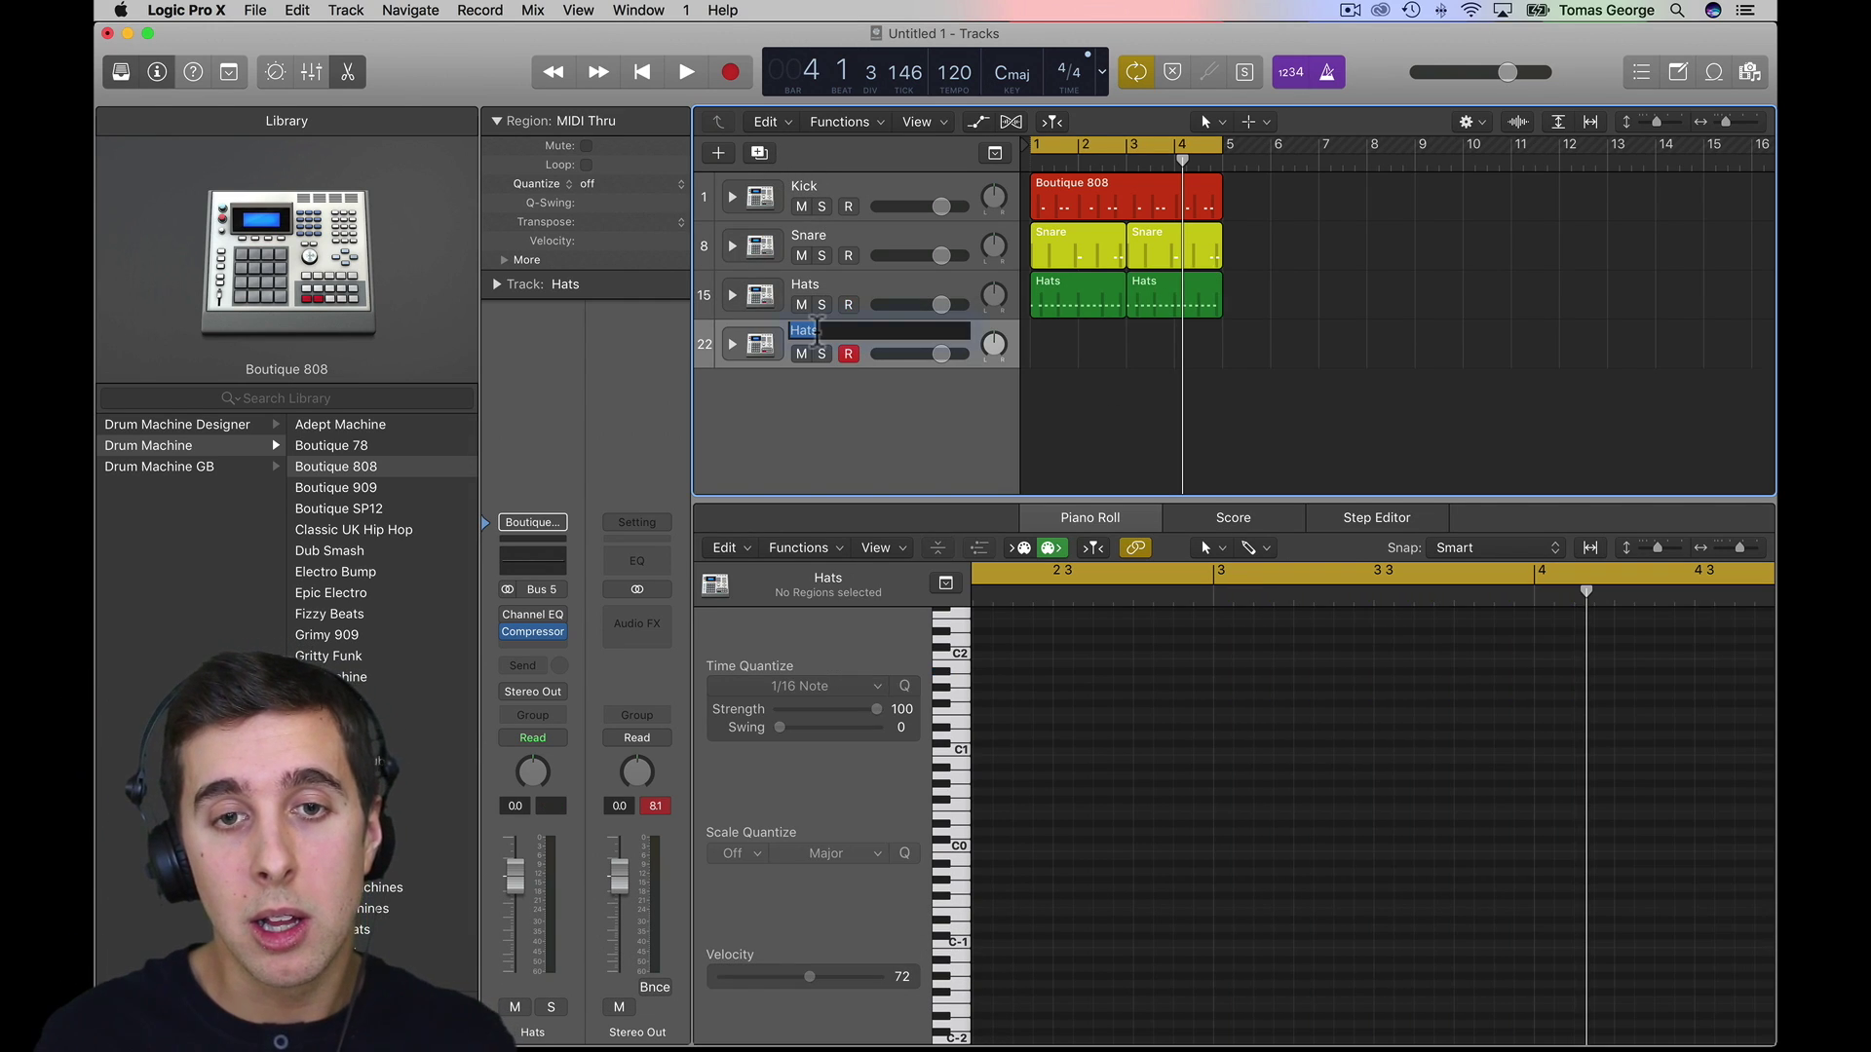
pyautogui.click(1078, 302)
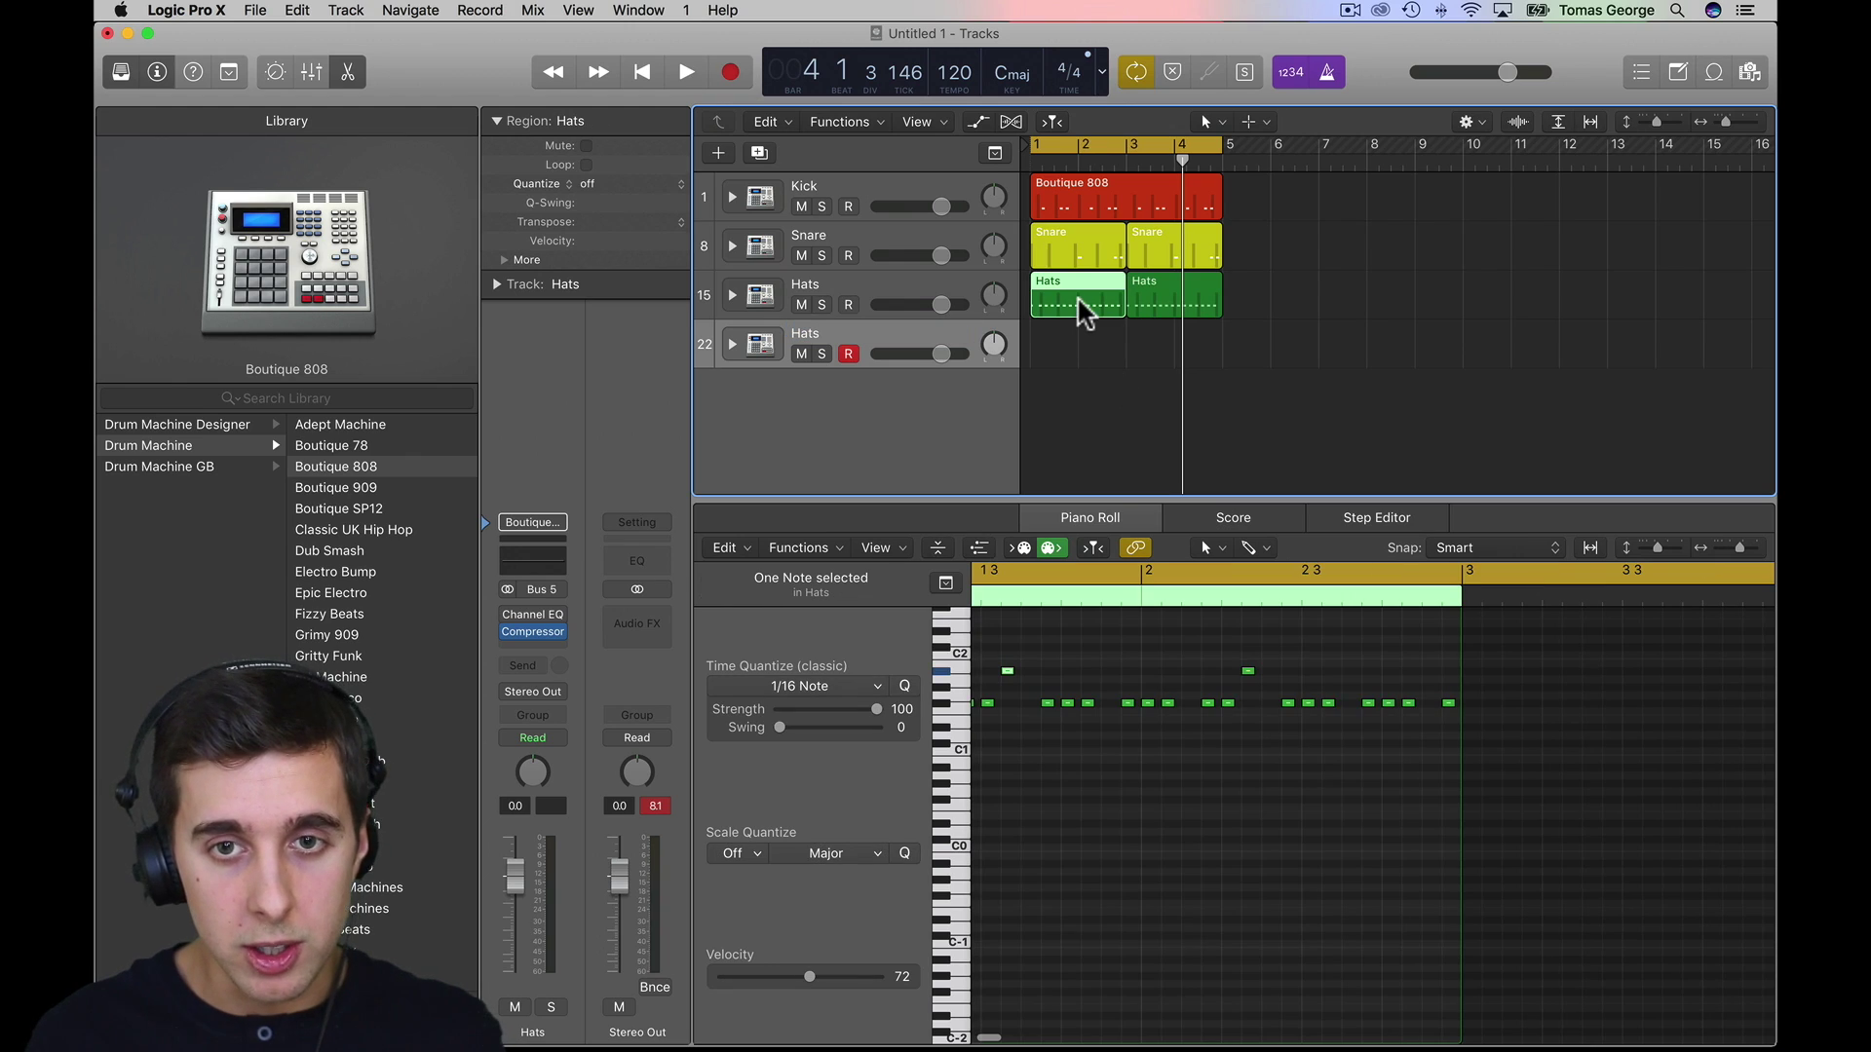
pyautogui.click(867, 331)
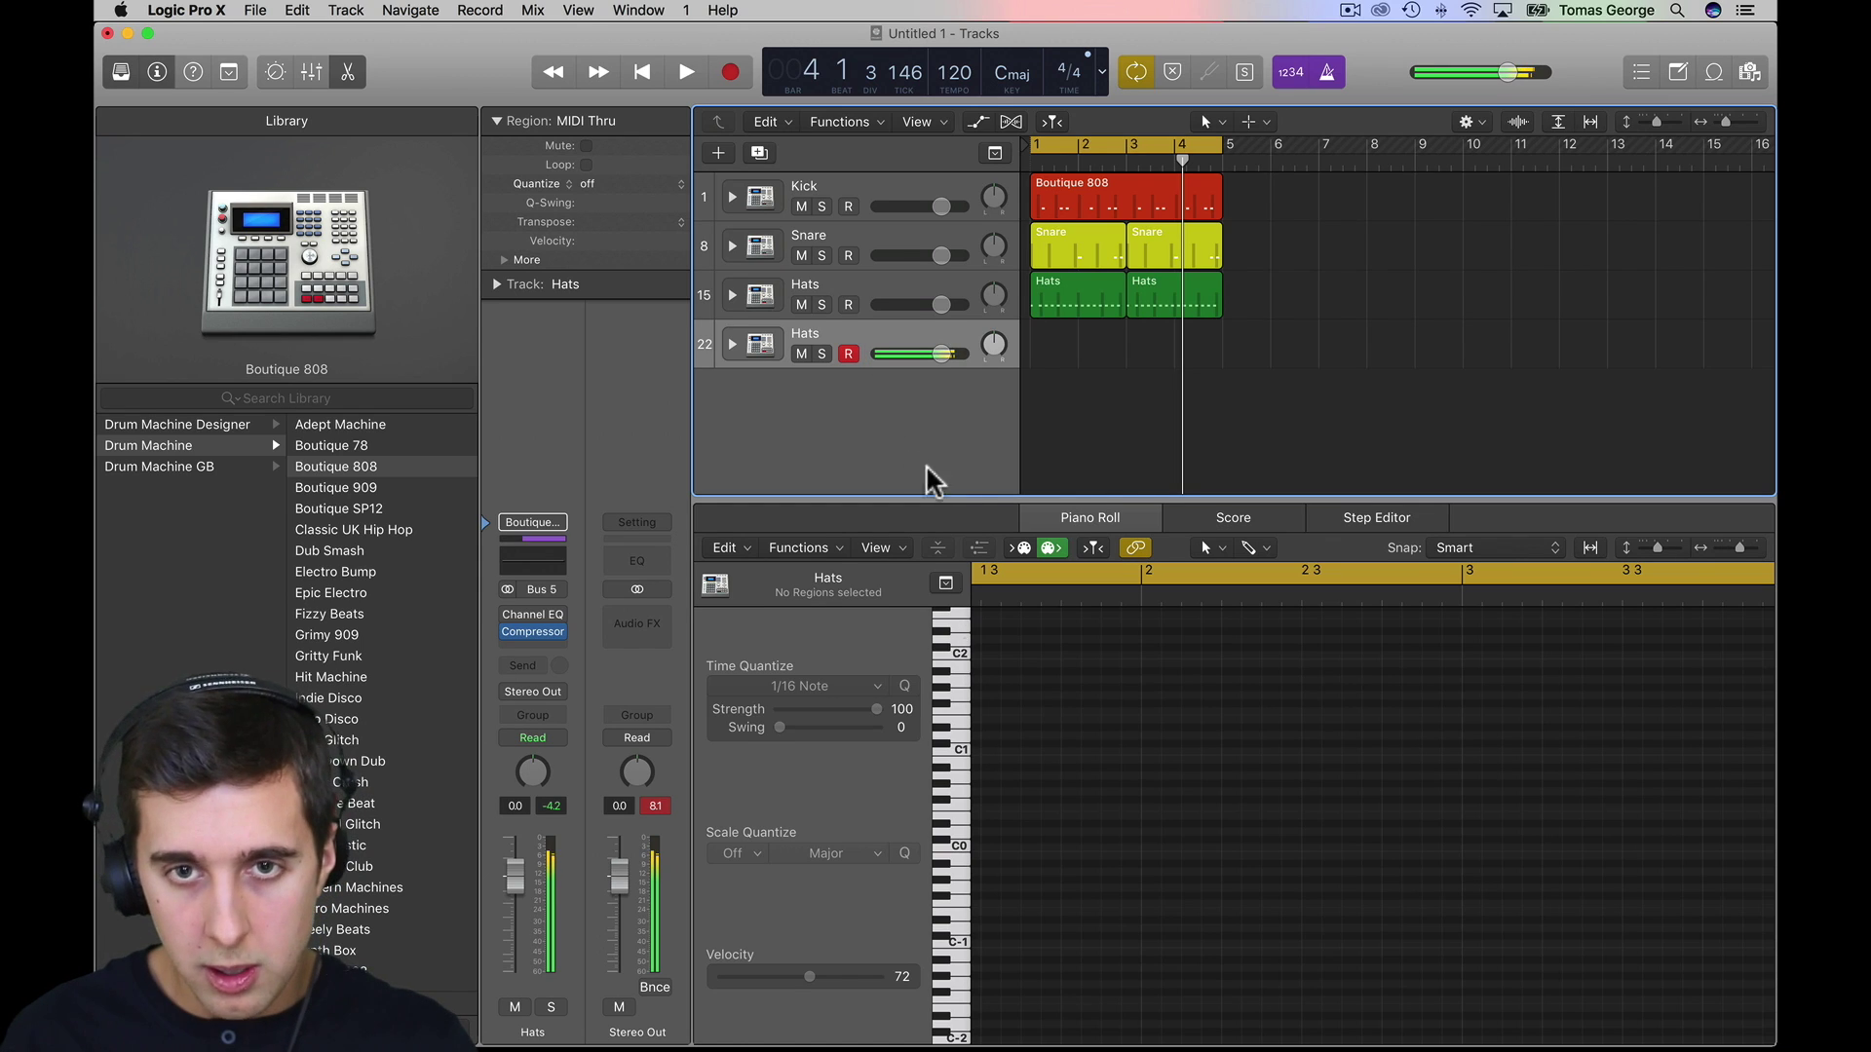
pyautogui.press('space')
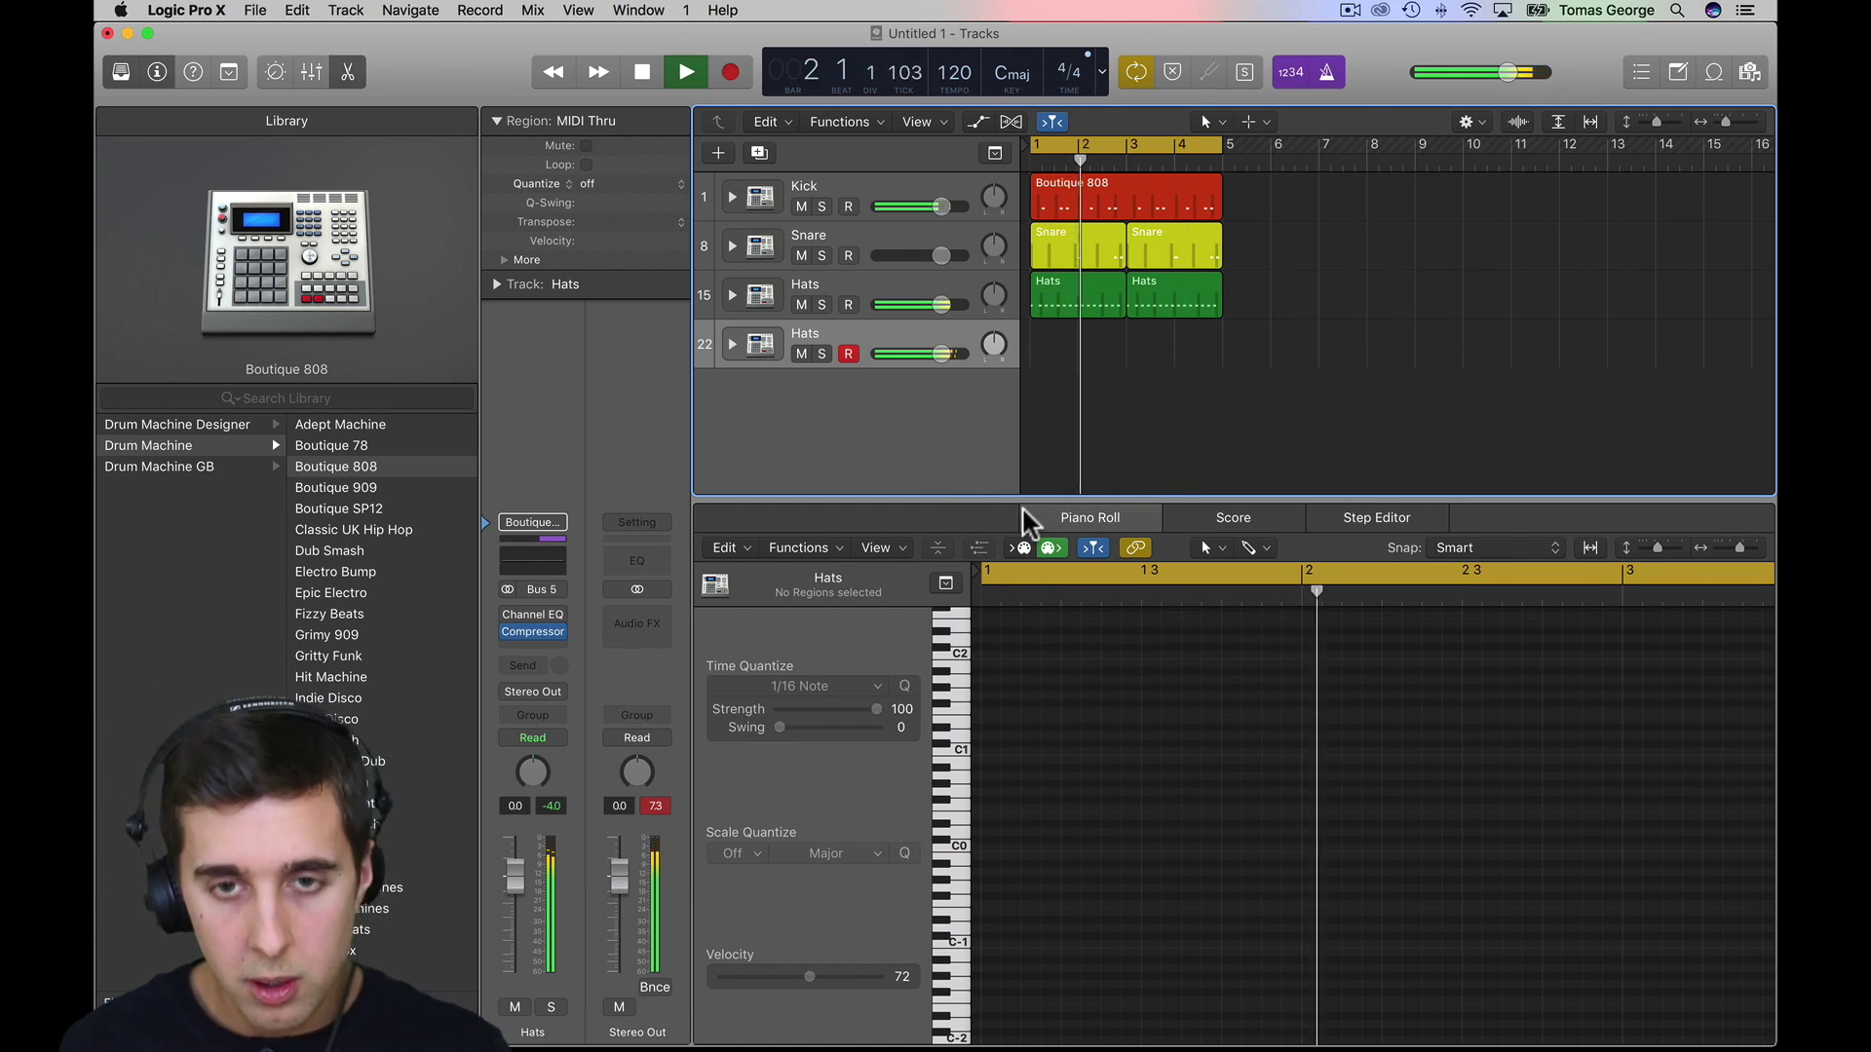
pyautogui.press('r')
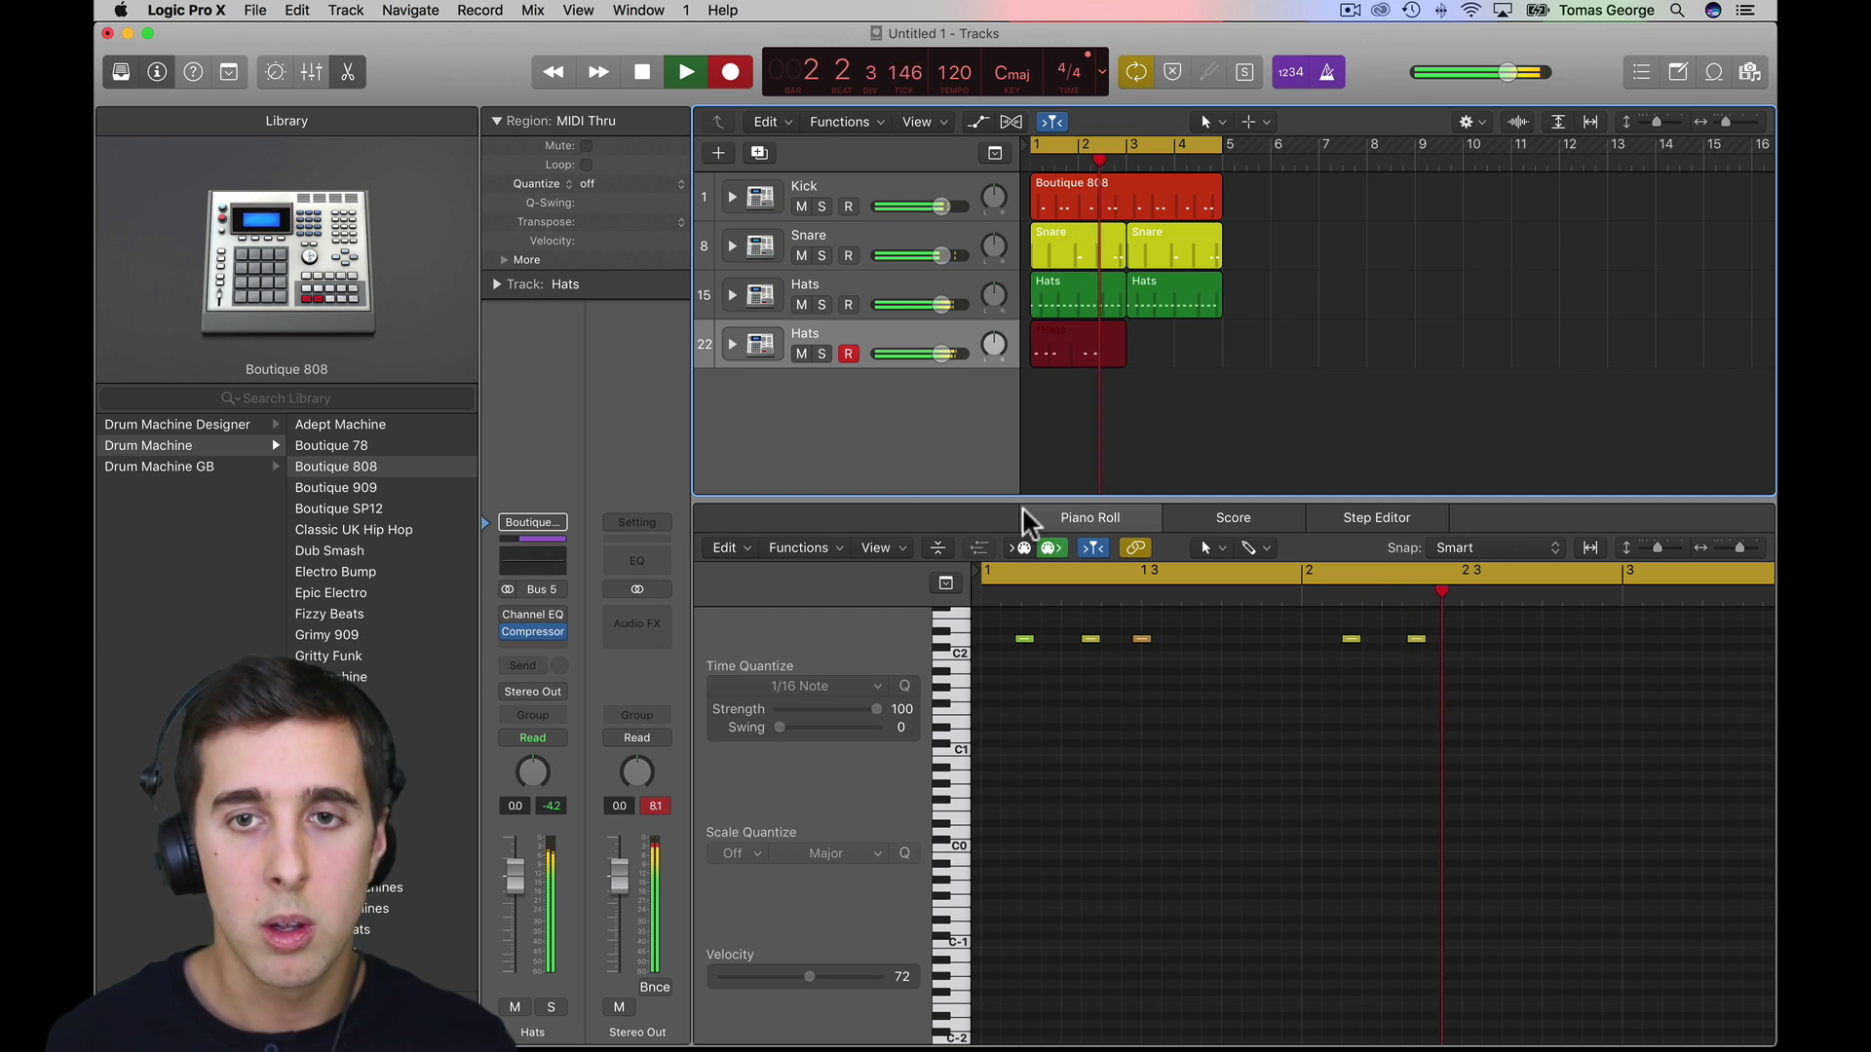
pyautogui.press('space')
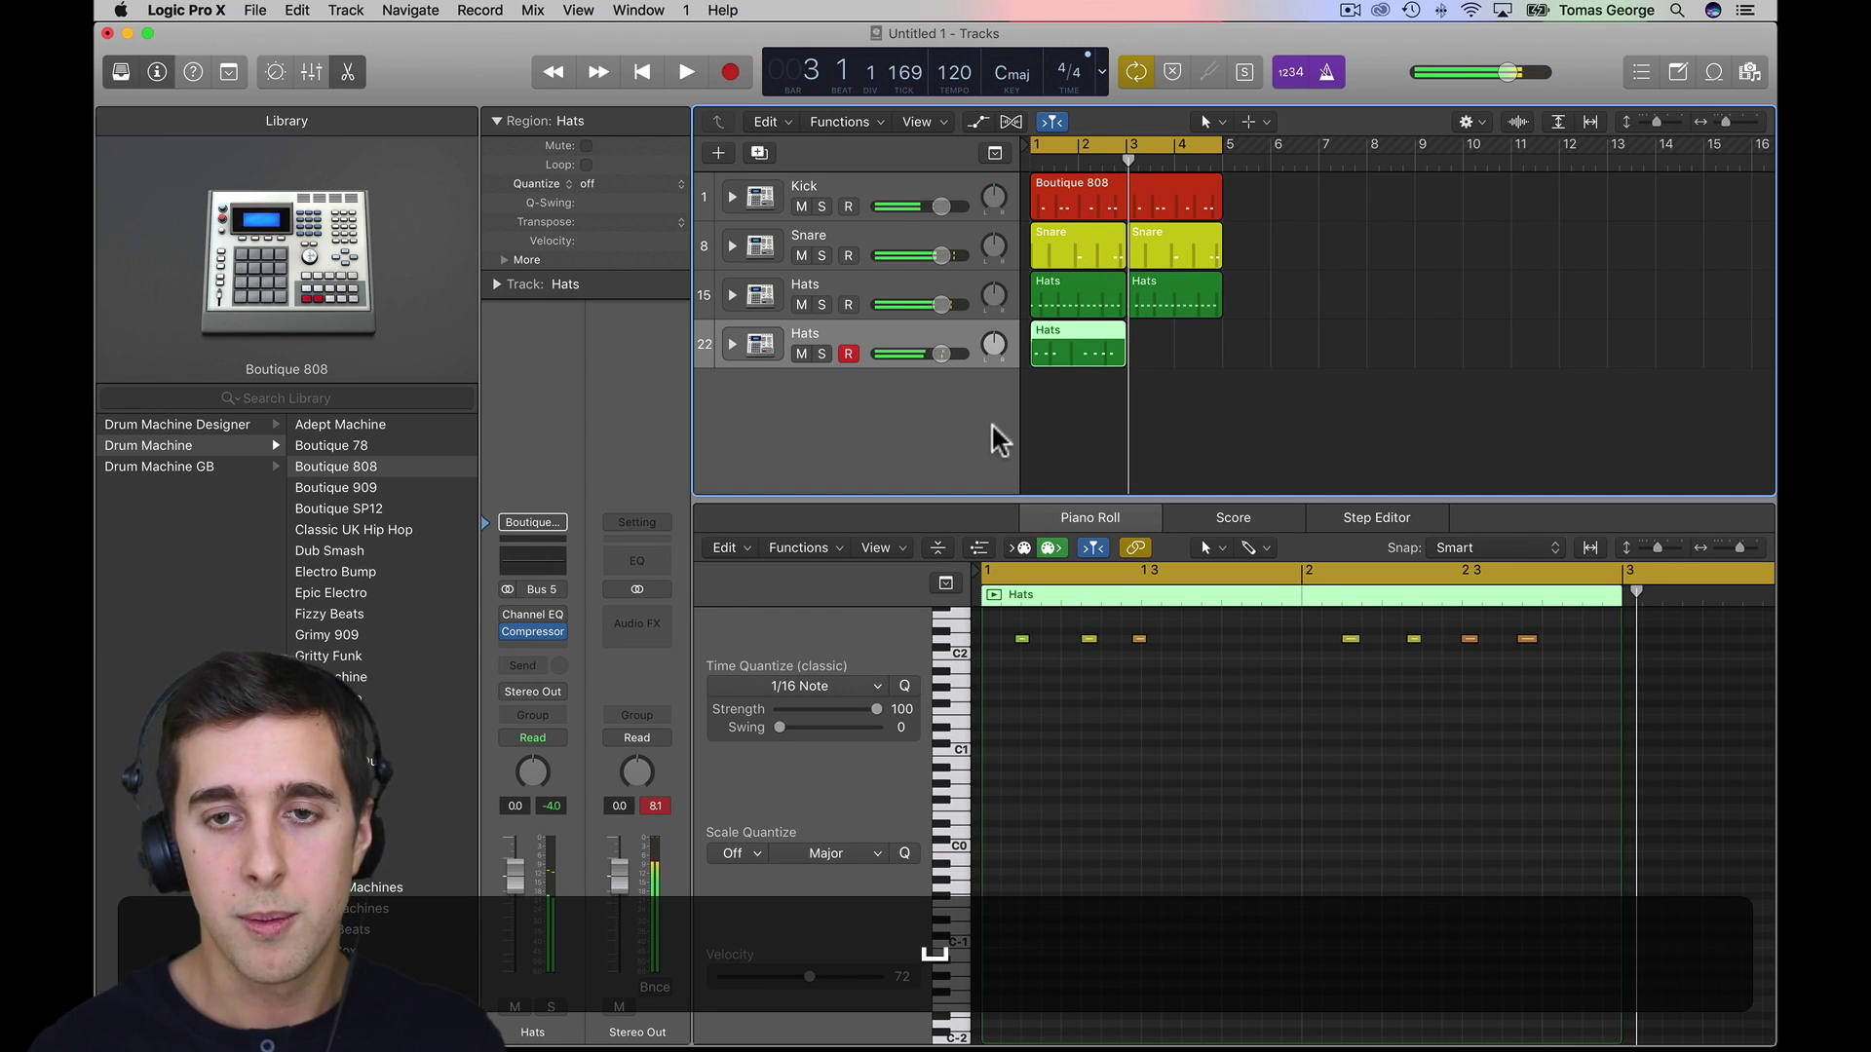
# - Quantize all the notes of the newly recorded part to 1/16 Note
pyautogui.scroll(1, 1303, 654)
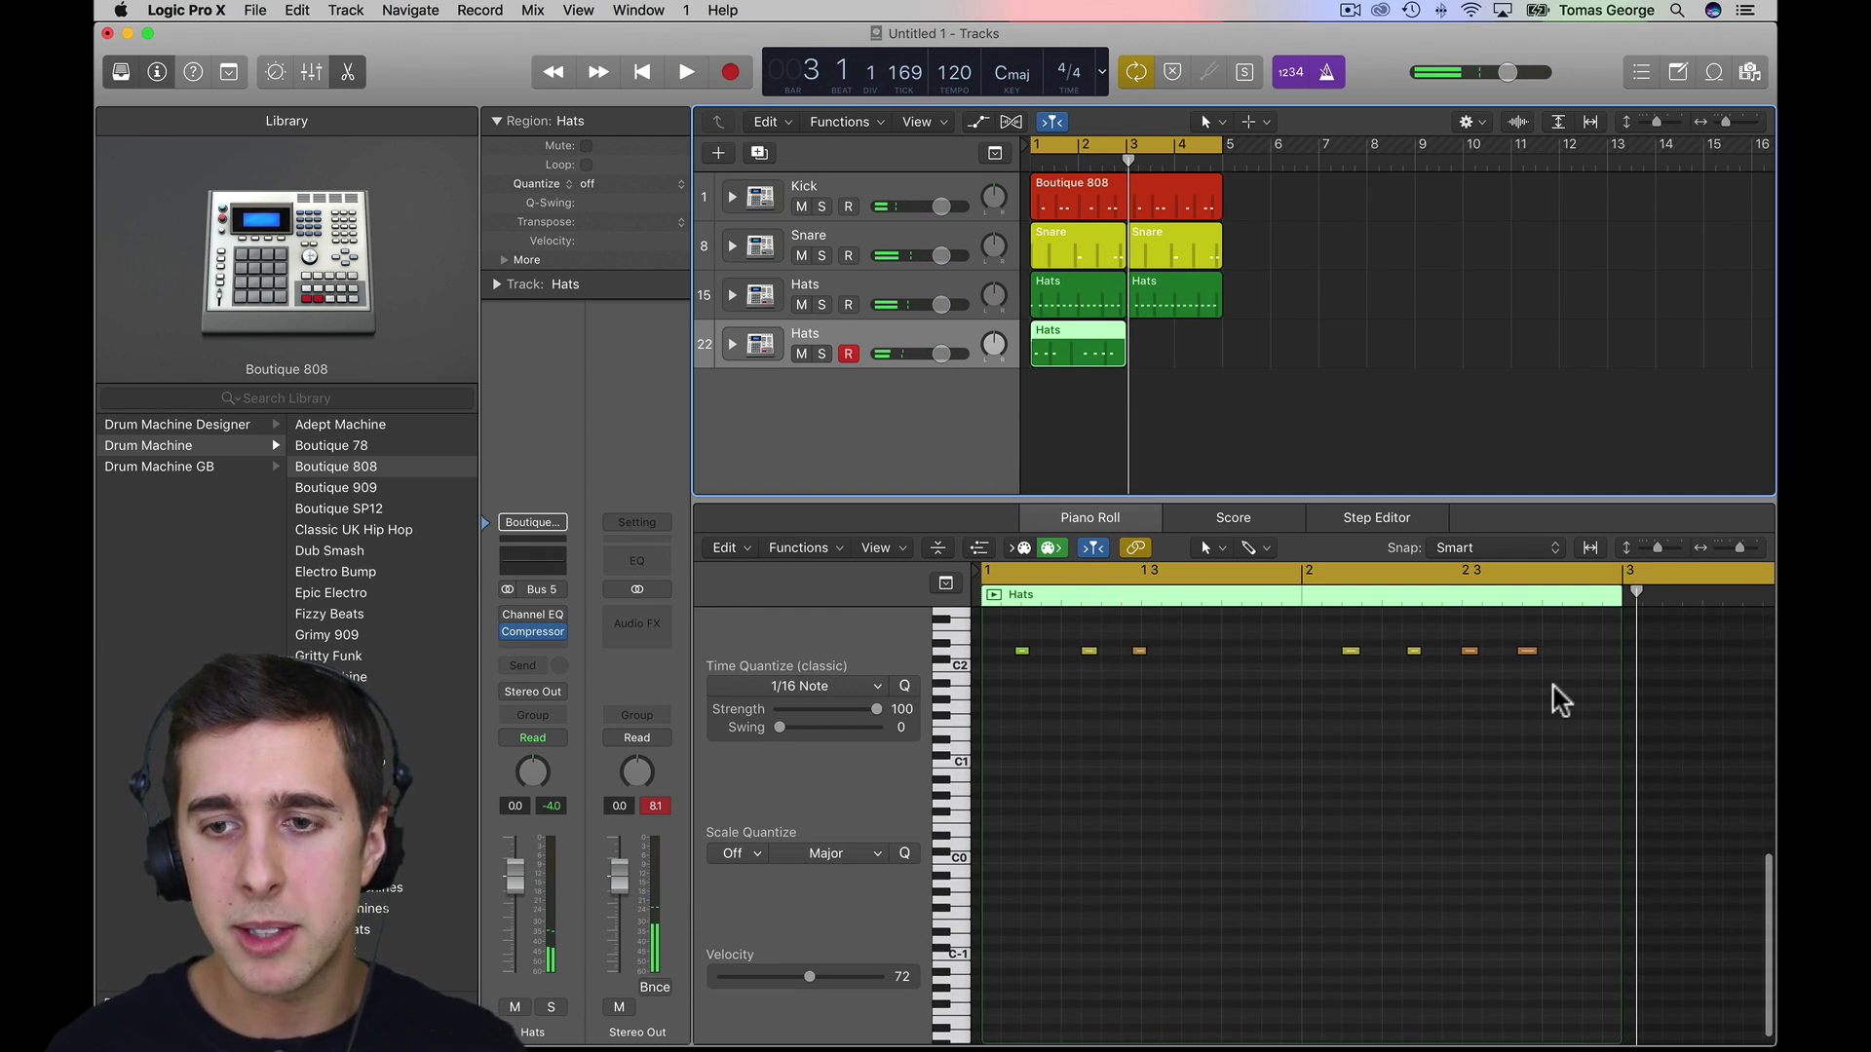
pyautogui.moveTo(1553, 698); pyautogui.dragTo(994, 648)
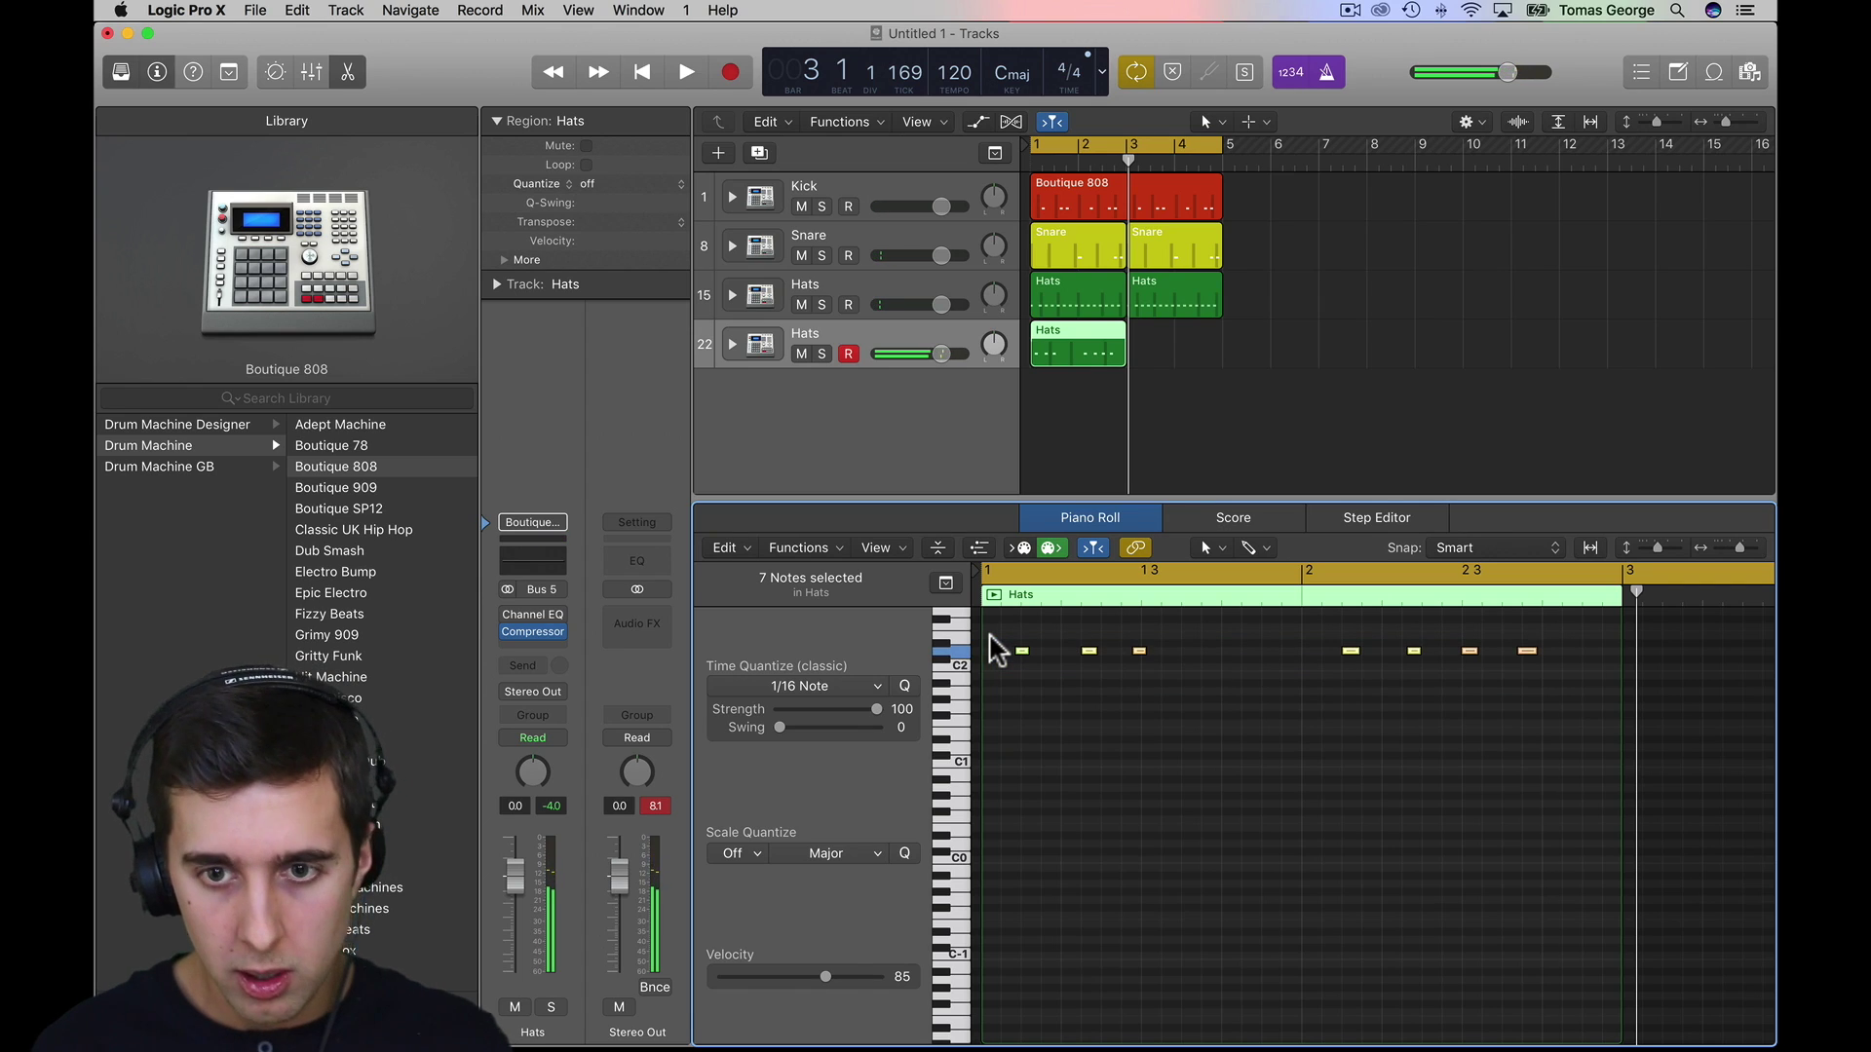
pyautogui.press('r')
pyautogui.press('space')
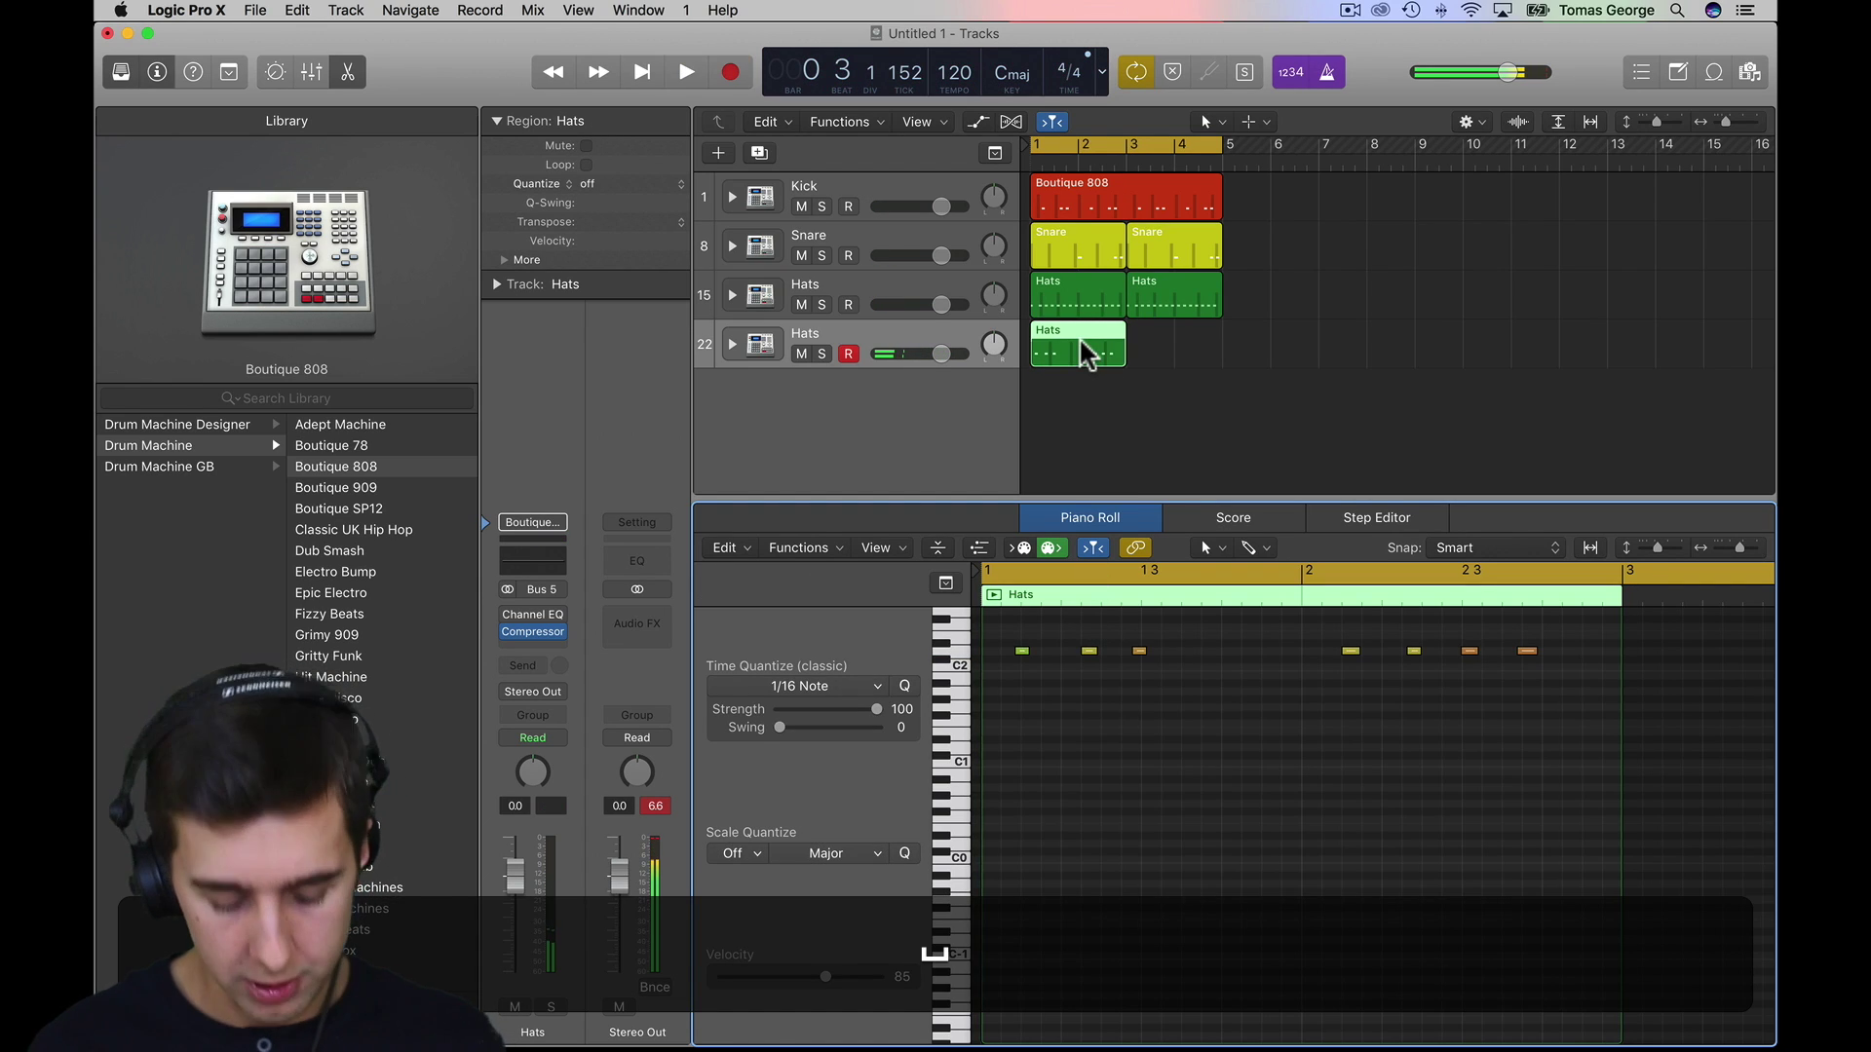
pyautogui.moveTo(1556, 738); pyautogui.dragTo(950, 606)
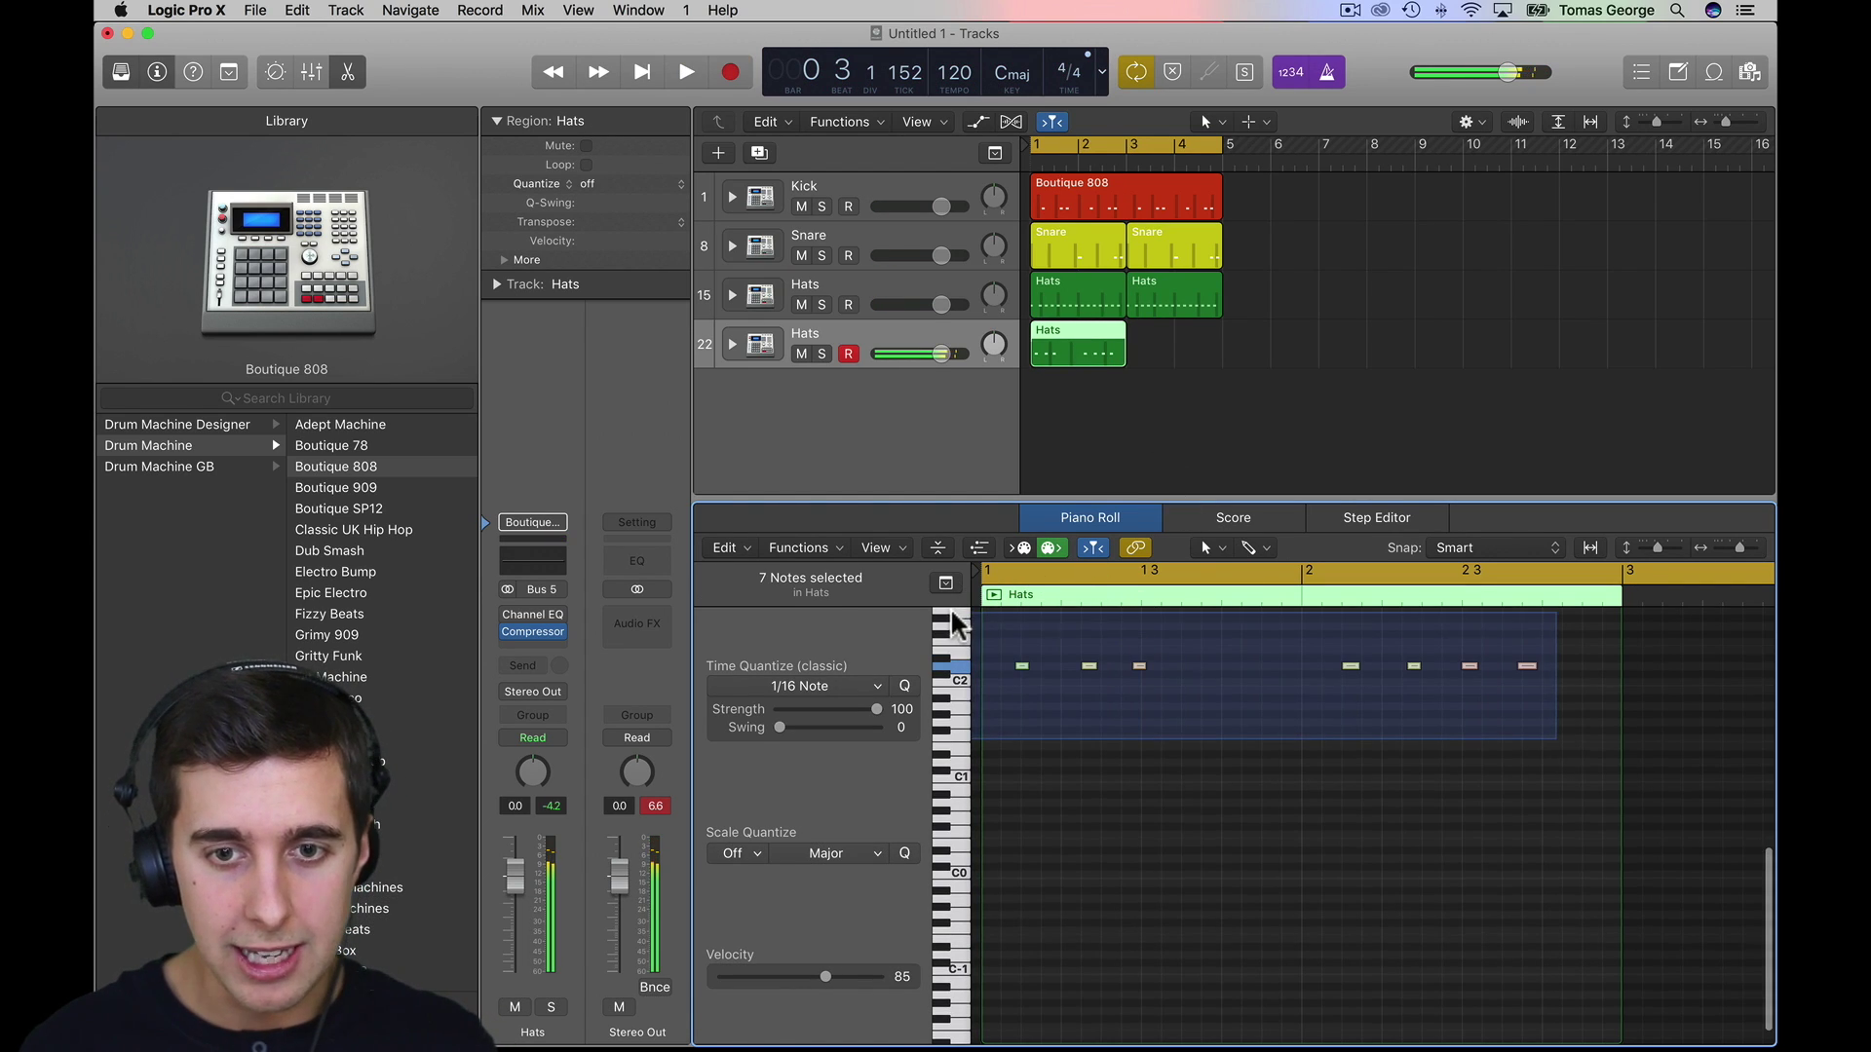
pyautogui.press('q')
pyautogui.click(1174, 794)
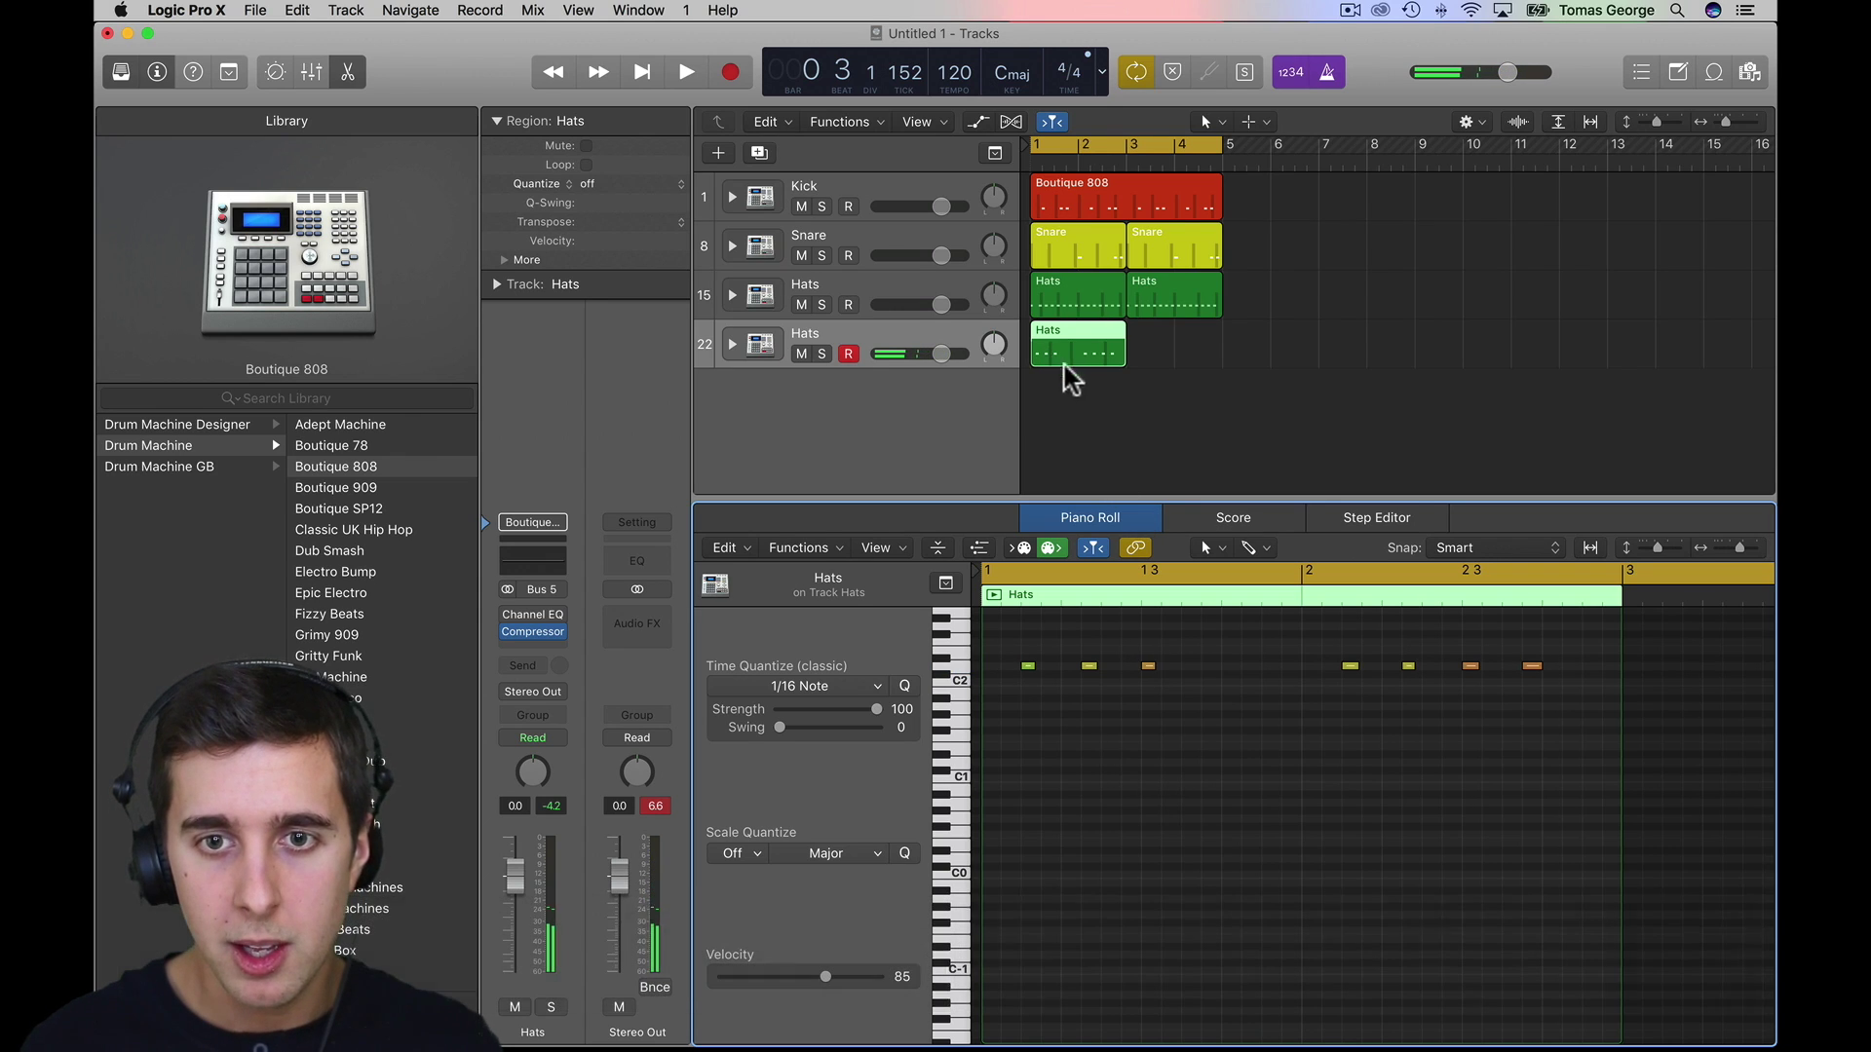
# - Copy the new percussion region to bar 3 and color both regions on the original Hats track turquoise
pyautogui.moveTo(1072, 336); pyautogui.dragTo(1054, 294)
pyautogui.rightClick(1055, 294)
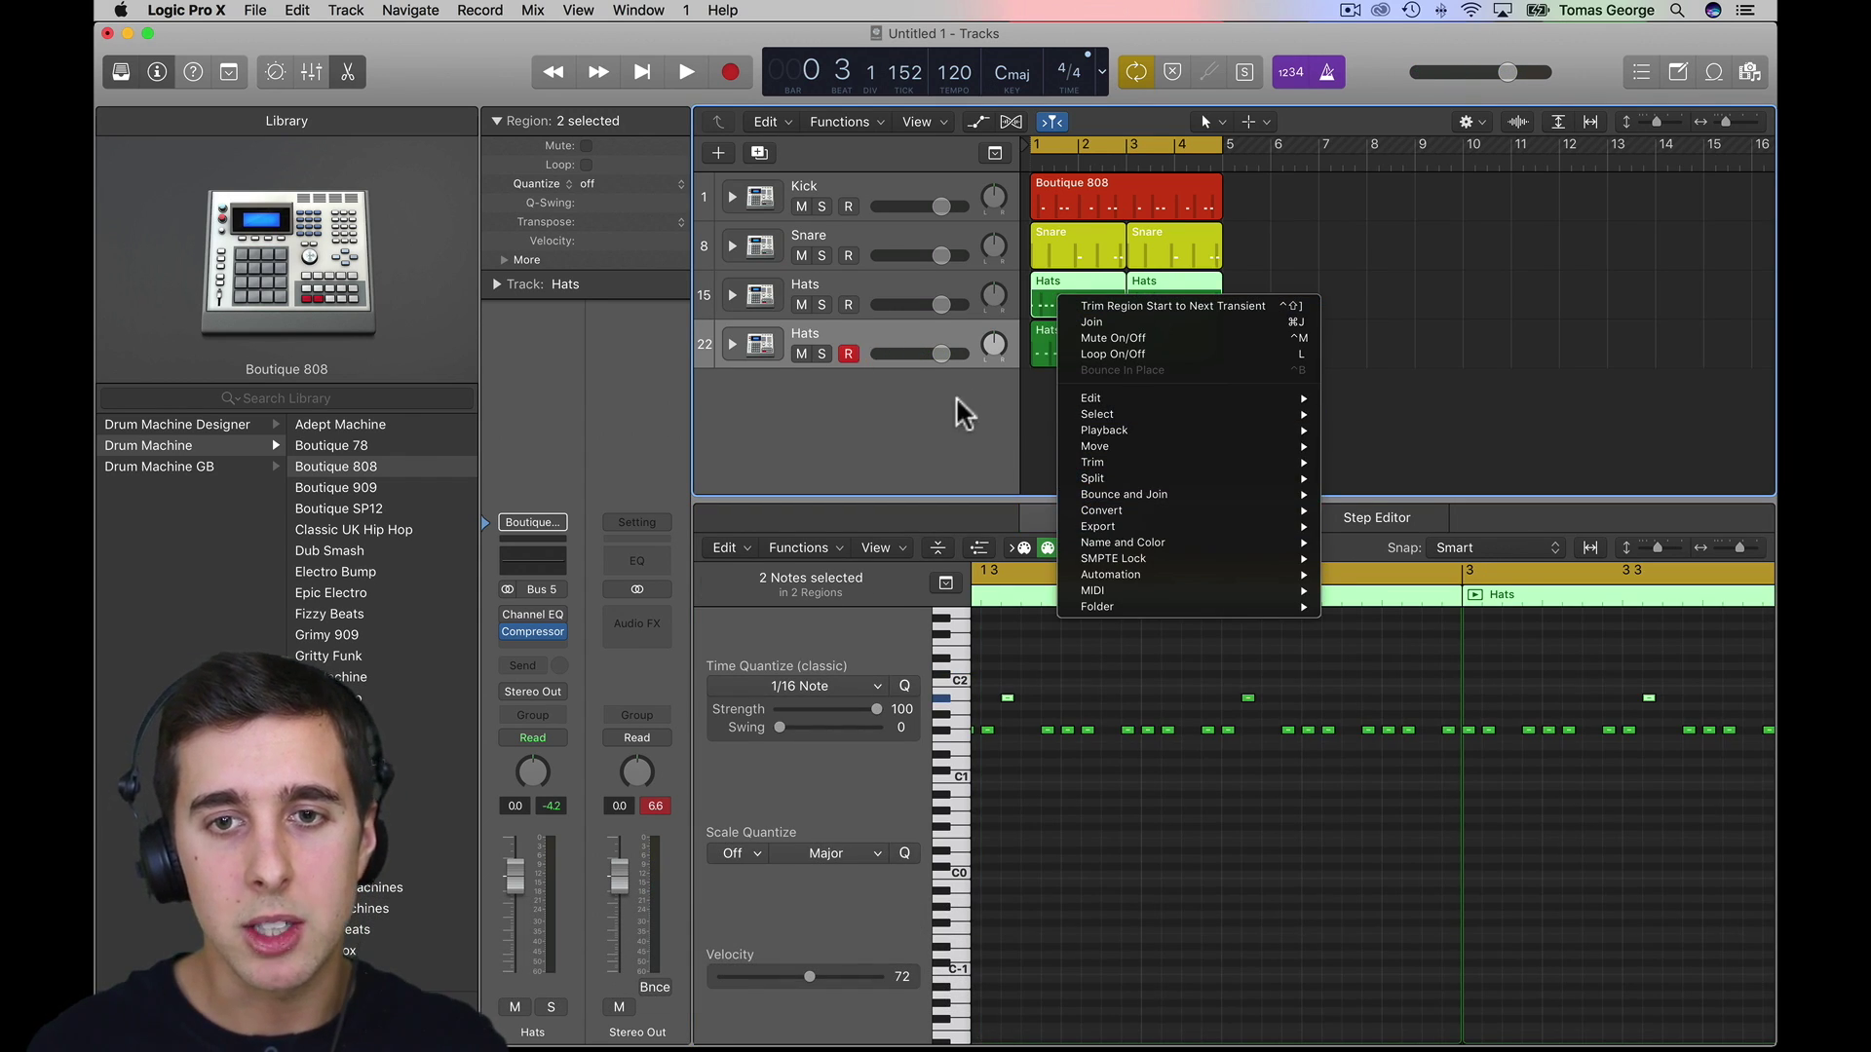
pyautogui.click(1108, 385)
pyautogui.hotkey('alt', 'c')
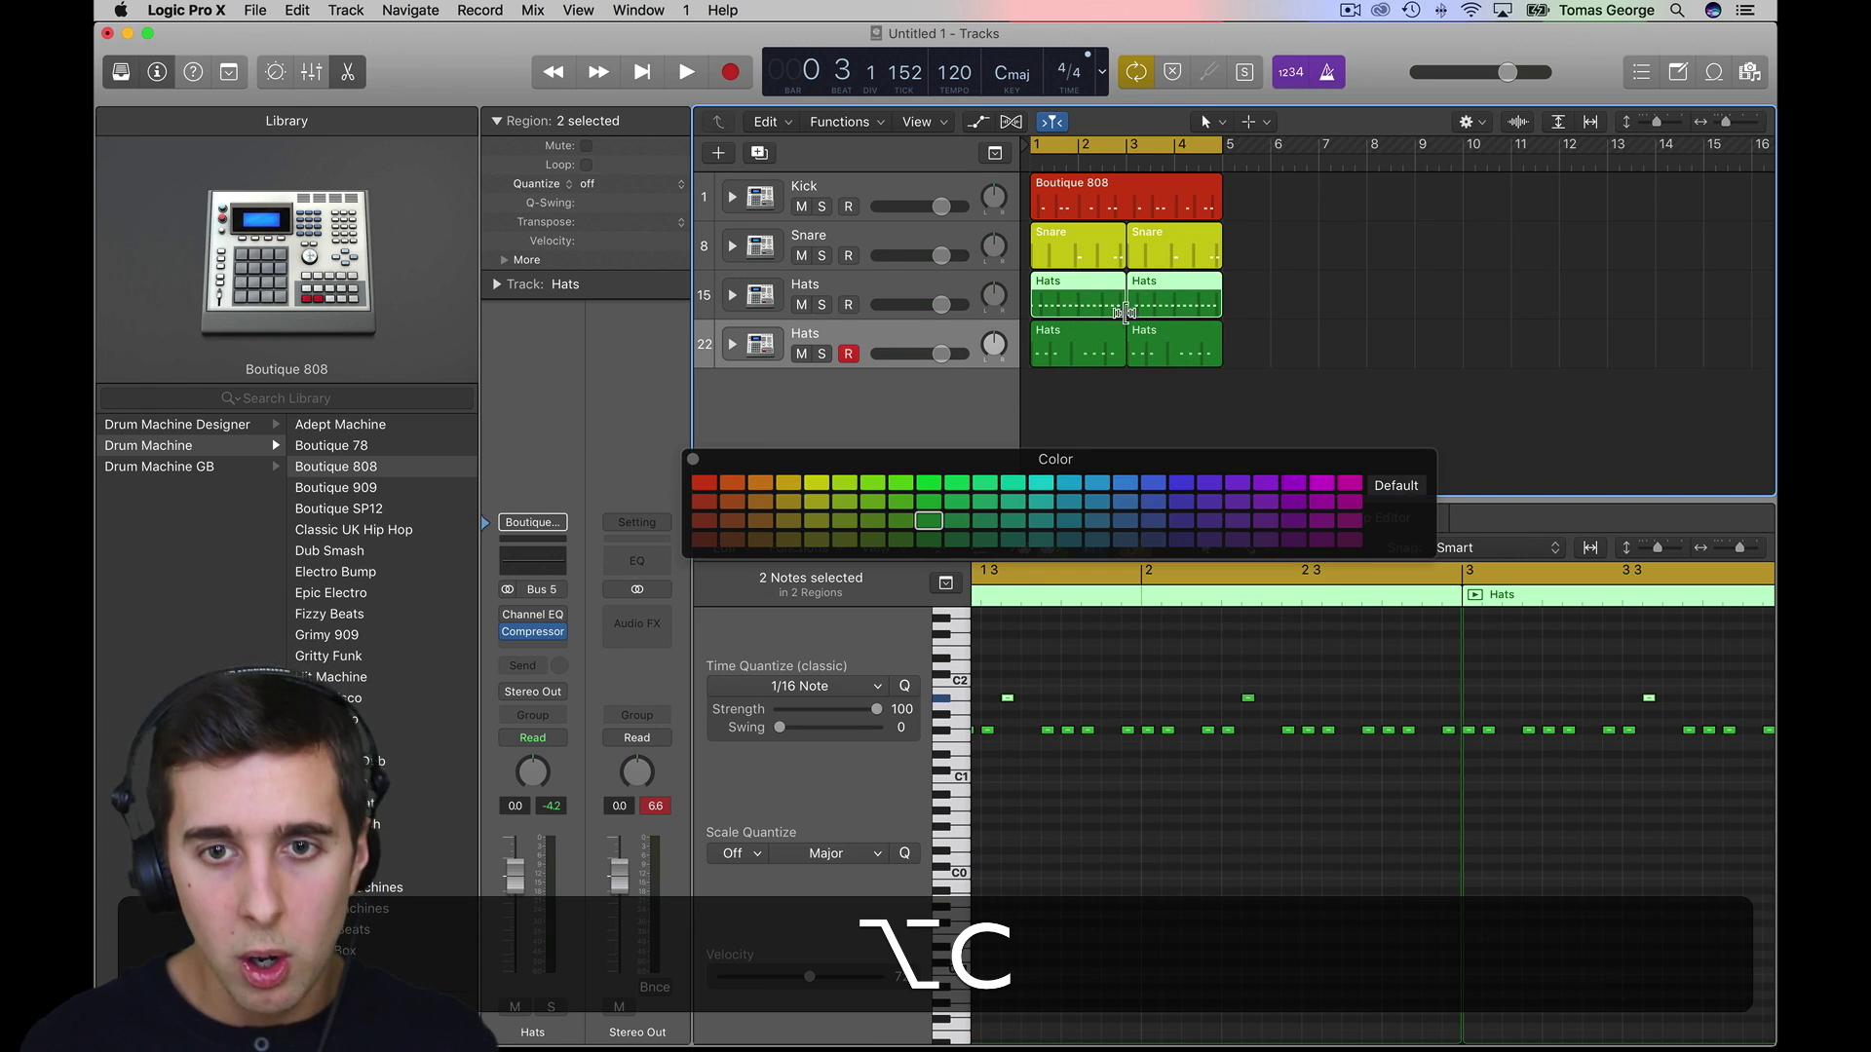
pyautogui.click(1039, 482)
# - Color both regions on the duplicated Hats track magenta
pyautogui.click(1202, 405)
pyautogui.moveTo(1202, 404); pyautogui.dragTo(1072, 348)
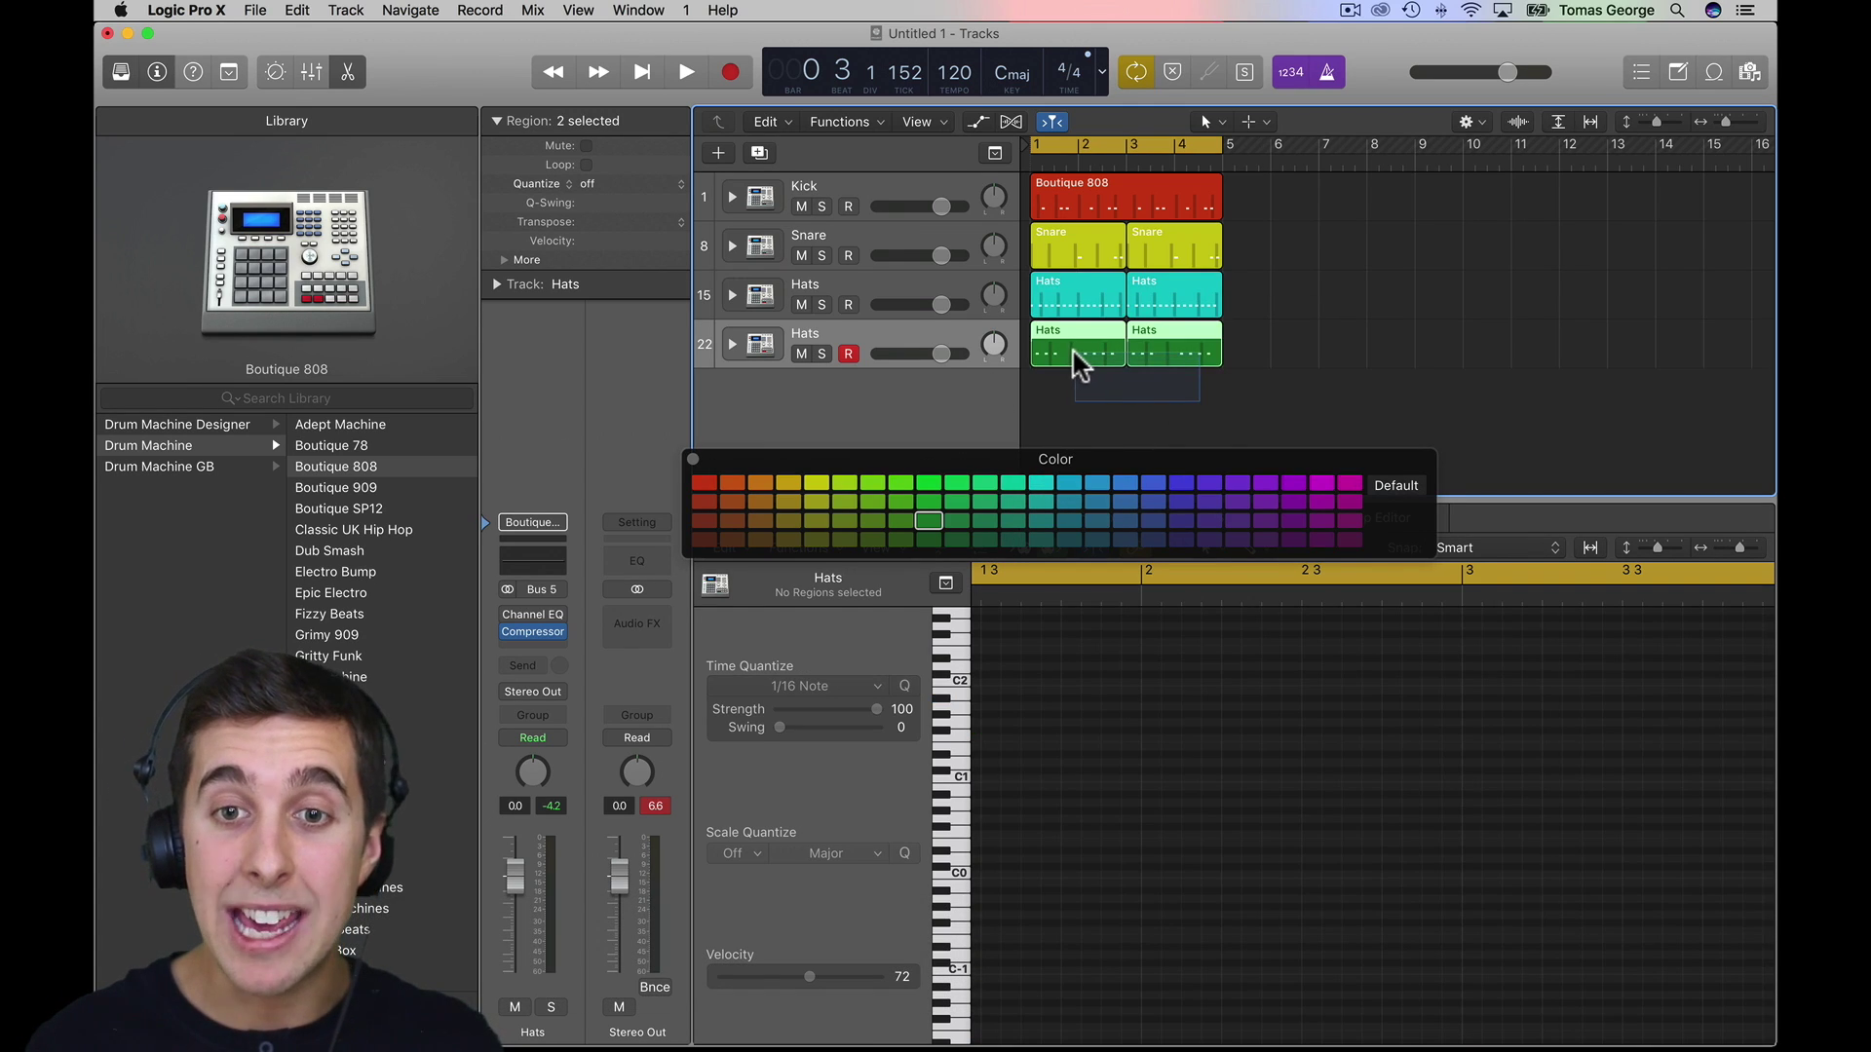
pyautogui.click(1350, 484)
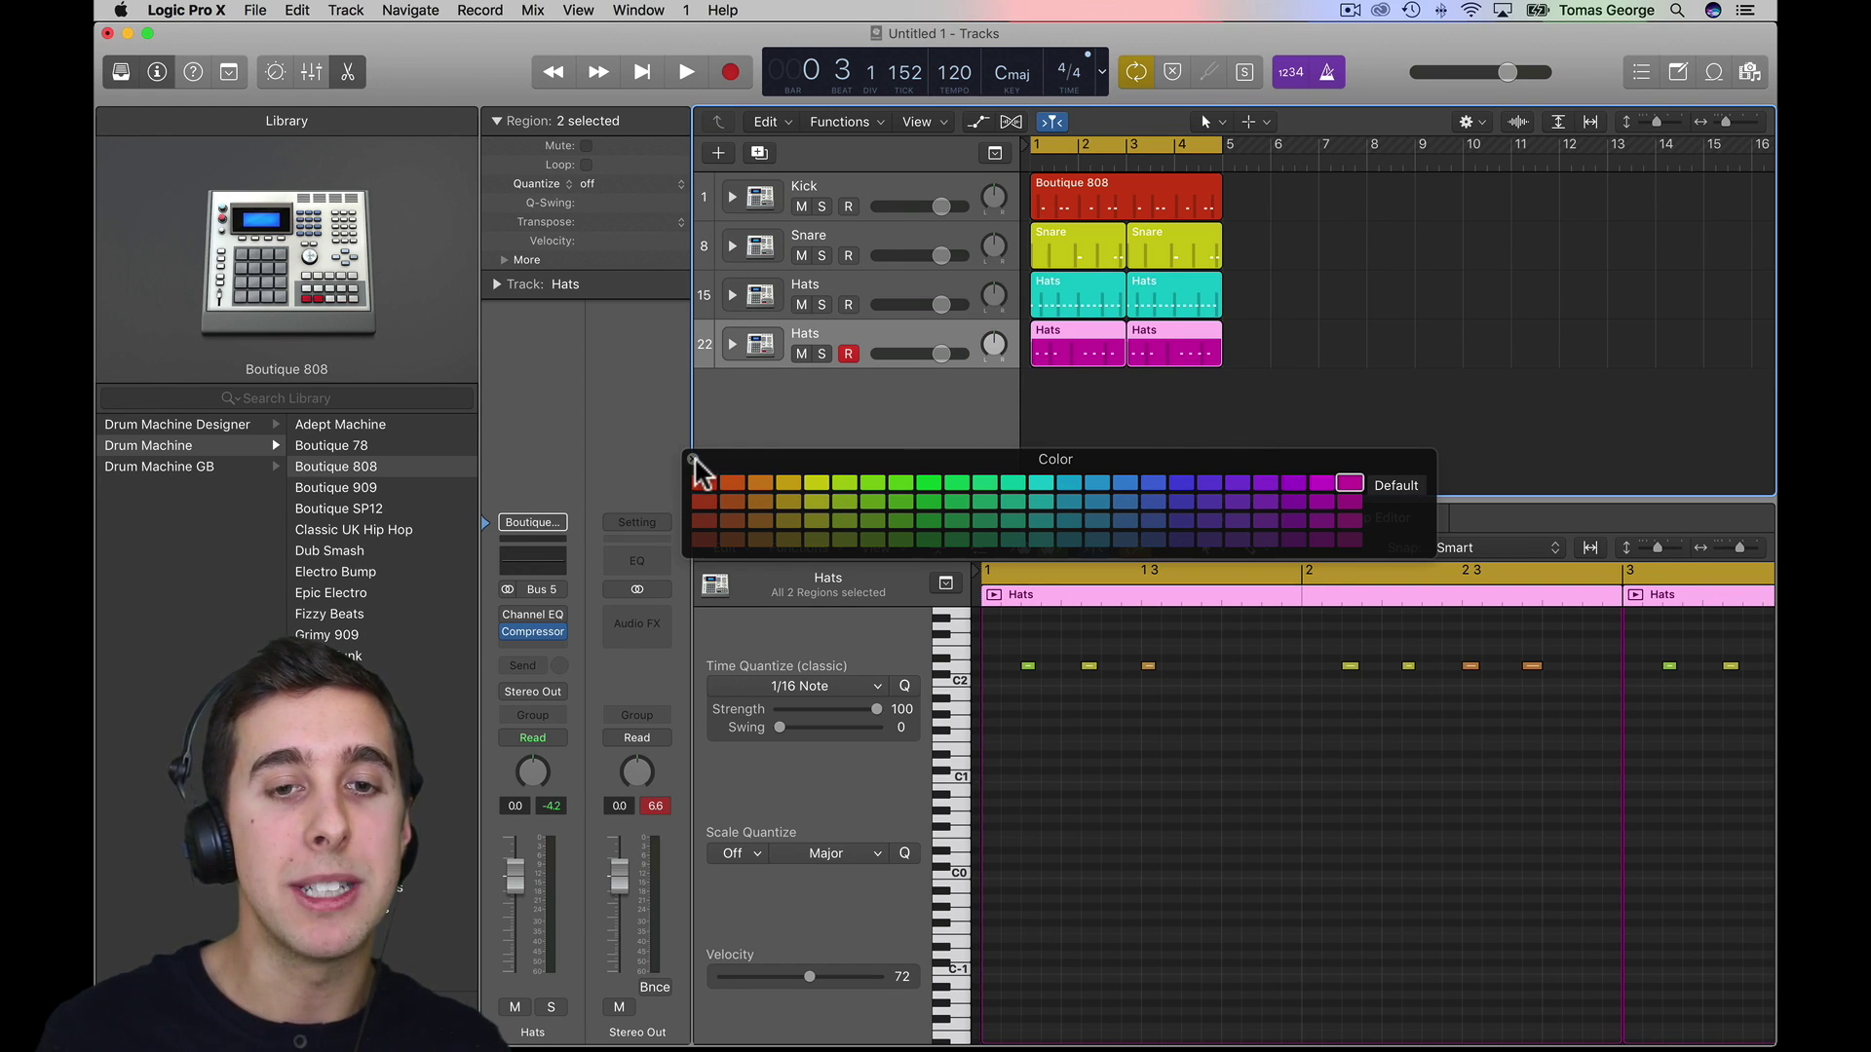
pyautogui.hotkey('alt', 'c')
pyautogui.click(1222, 429)
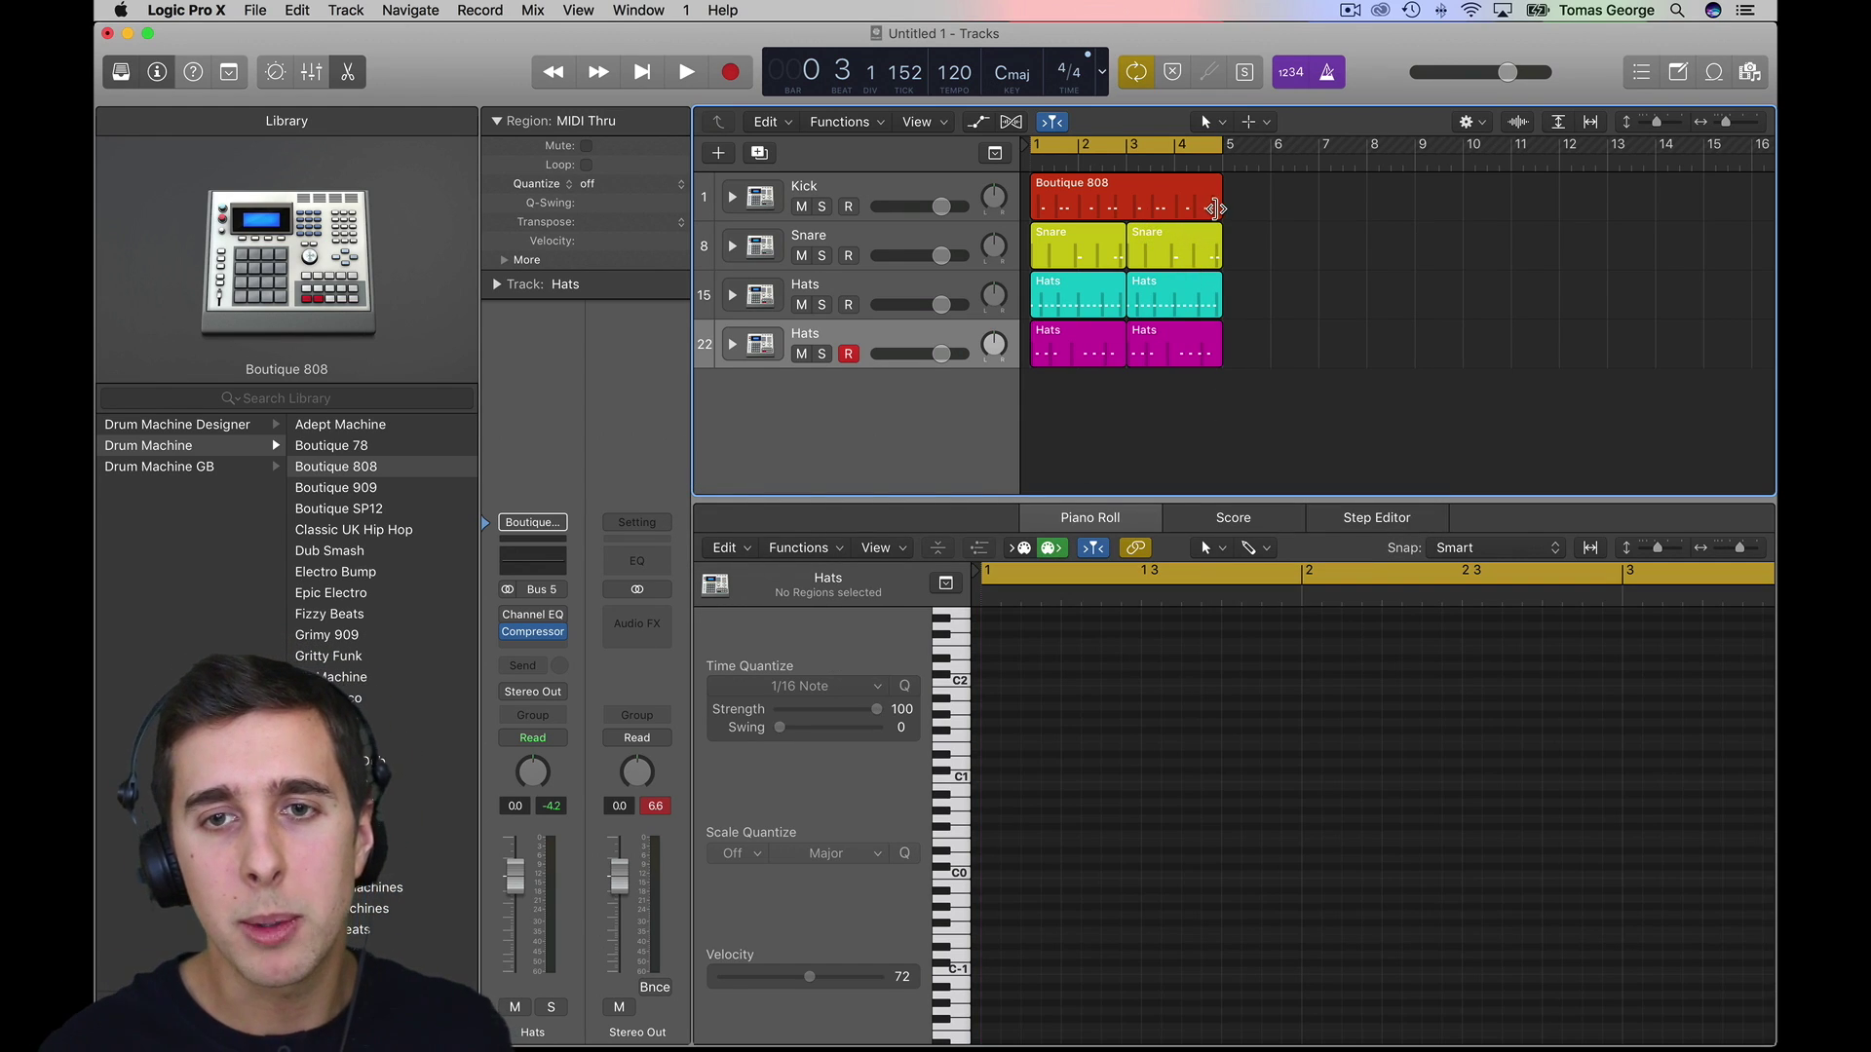
# - Replace bars 3 and 4 of the kick with a copy of its first two bars and add extra C1 notes to that copy
pyautogui.moveTo(1218, 207)
pyautogui.mouseDown()
pyautogui.moveTo(1135, 199)
pyautogui.moveTo(1181, 203)
pyautogui.mouseUp()
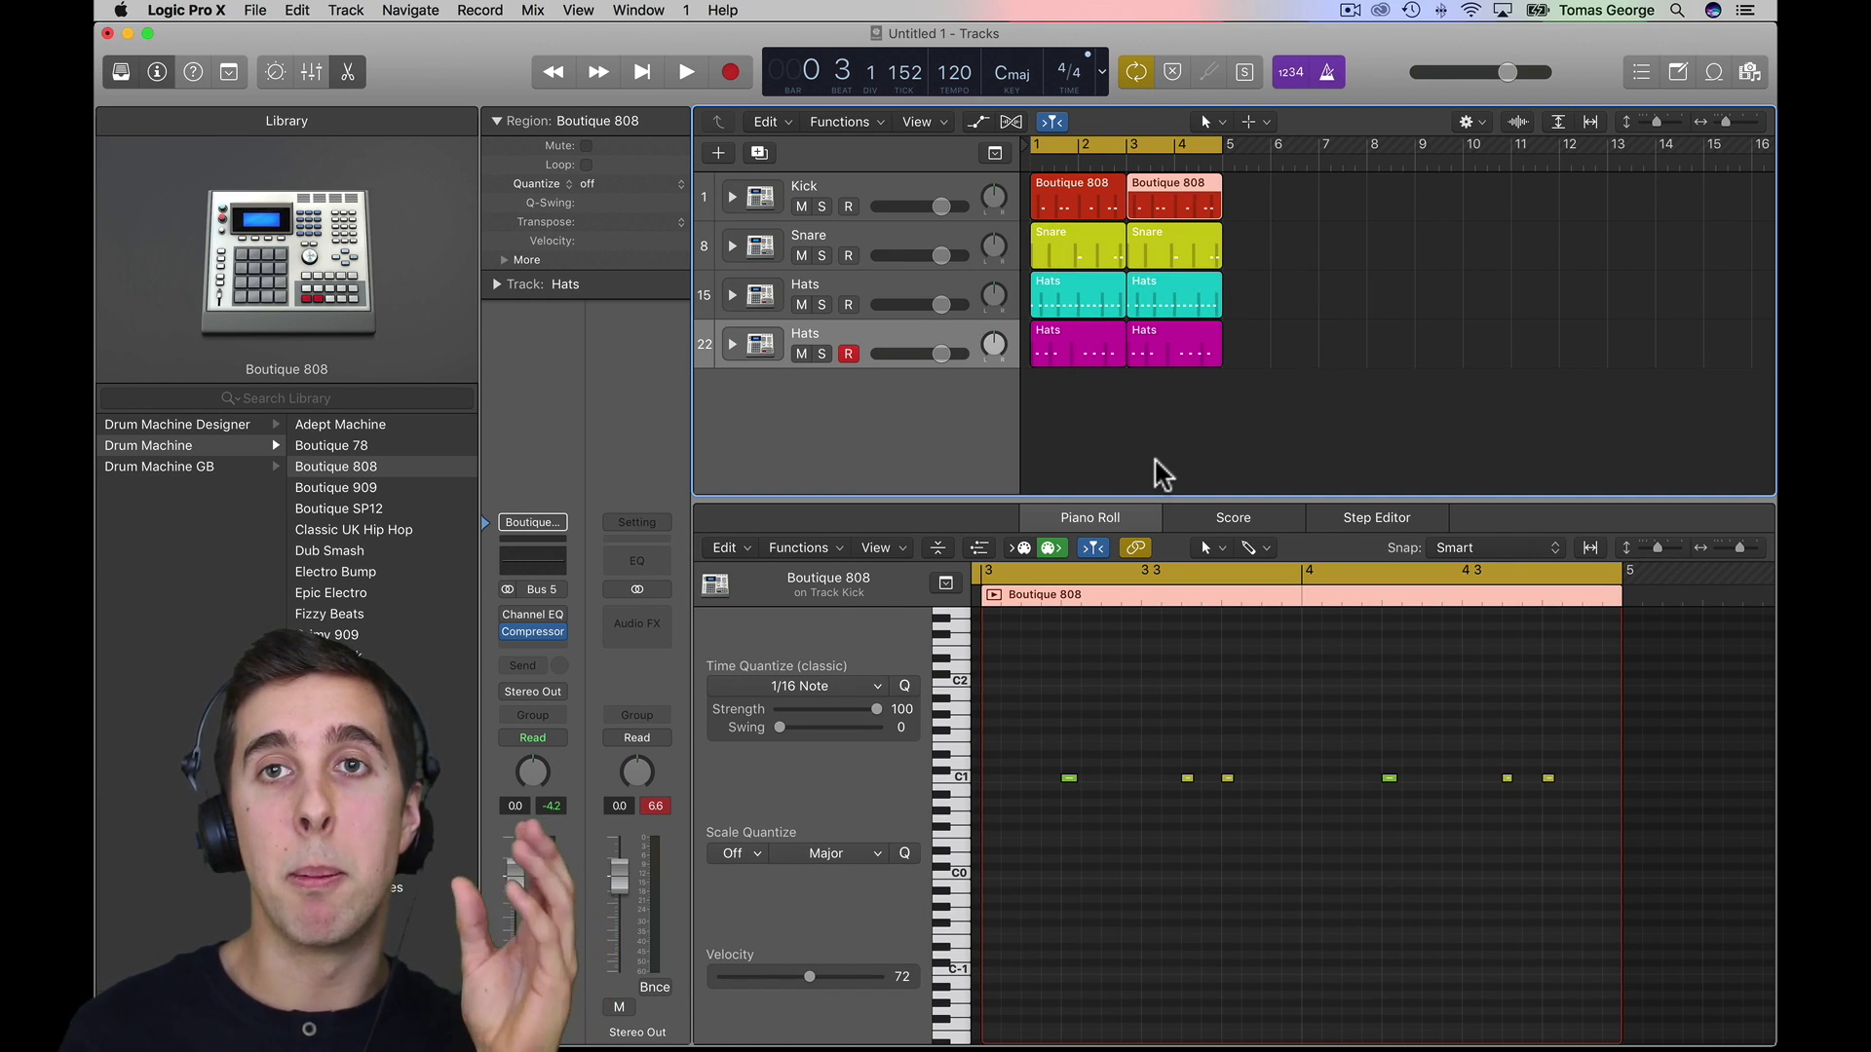
pyautogui.click(1069, 777)
pyautogui.moveTo(1069, 777); pyautogui.dragTo(1468, 777)
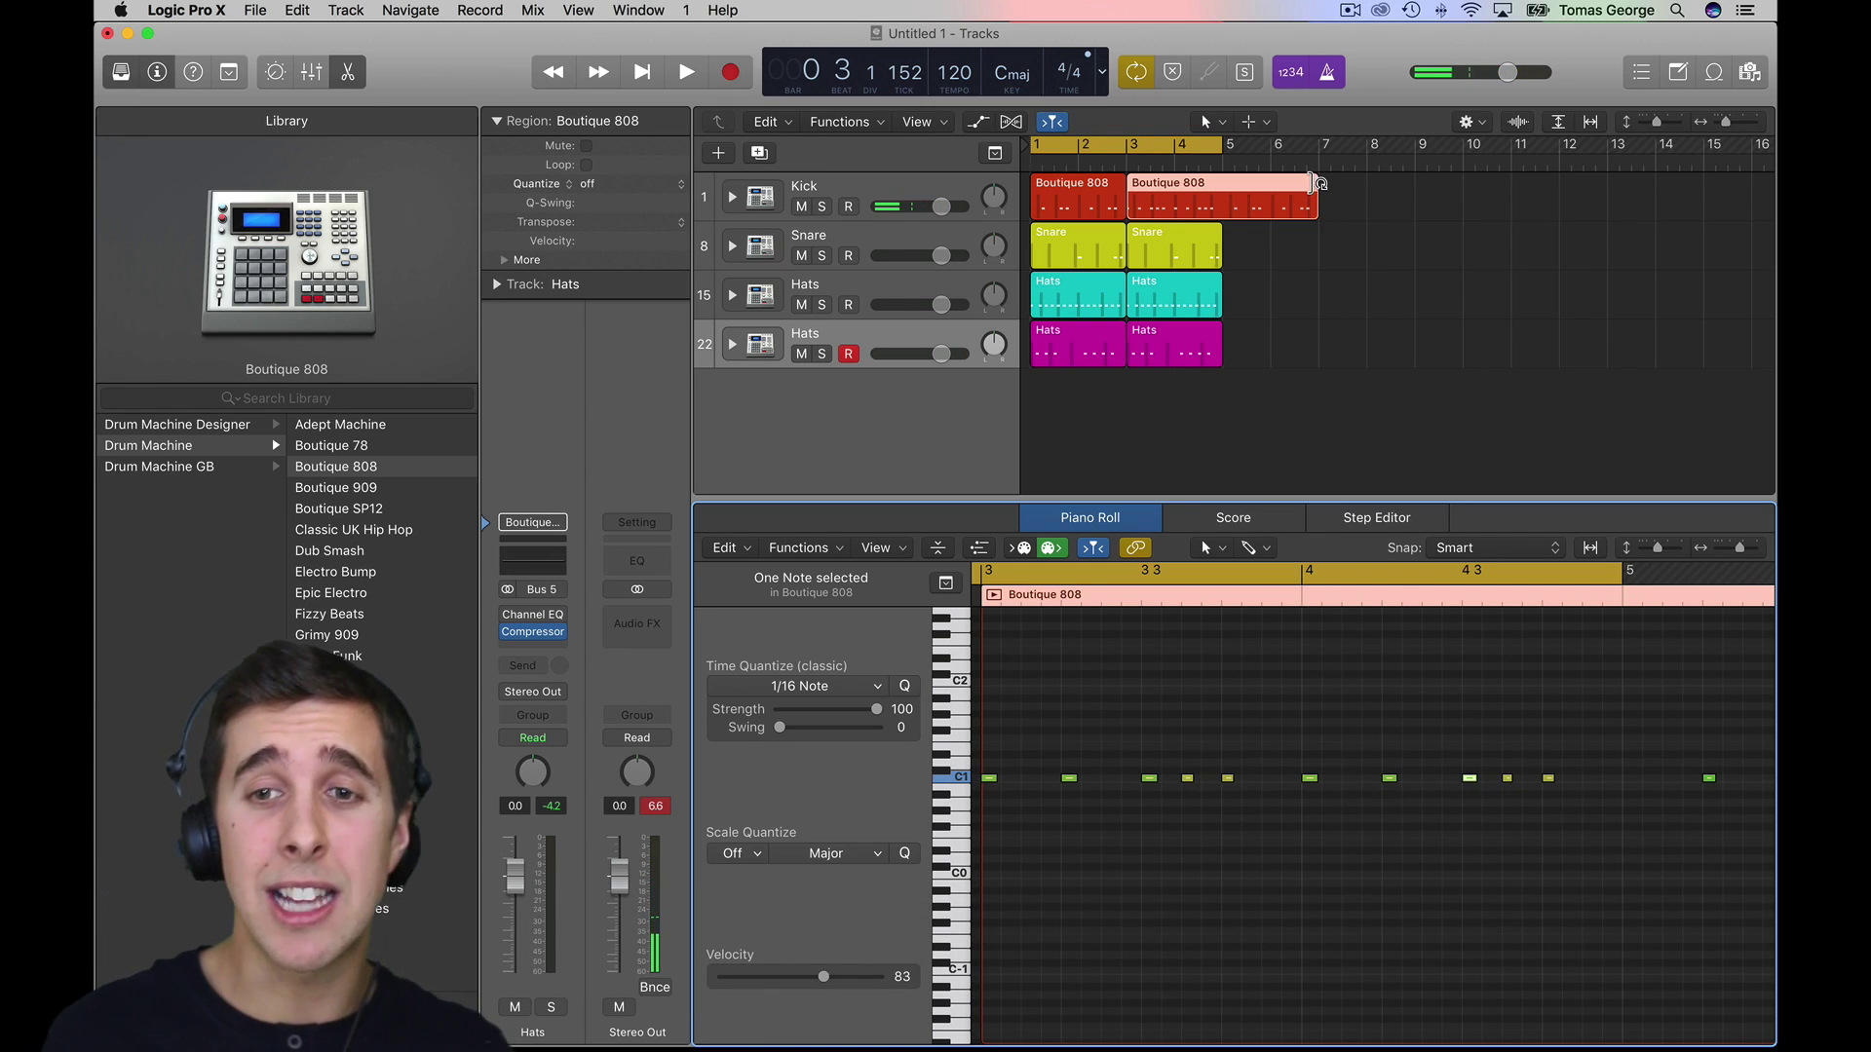
pyautogui.moveTo(1311, 207); pyautogui.dragTo(1200, 202)
# - Color the second kick region, in bars 3 and 4, orange to set it apart from the first
pyautogui.rightClick(1200, 202)
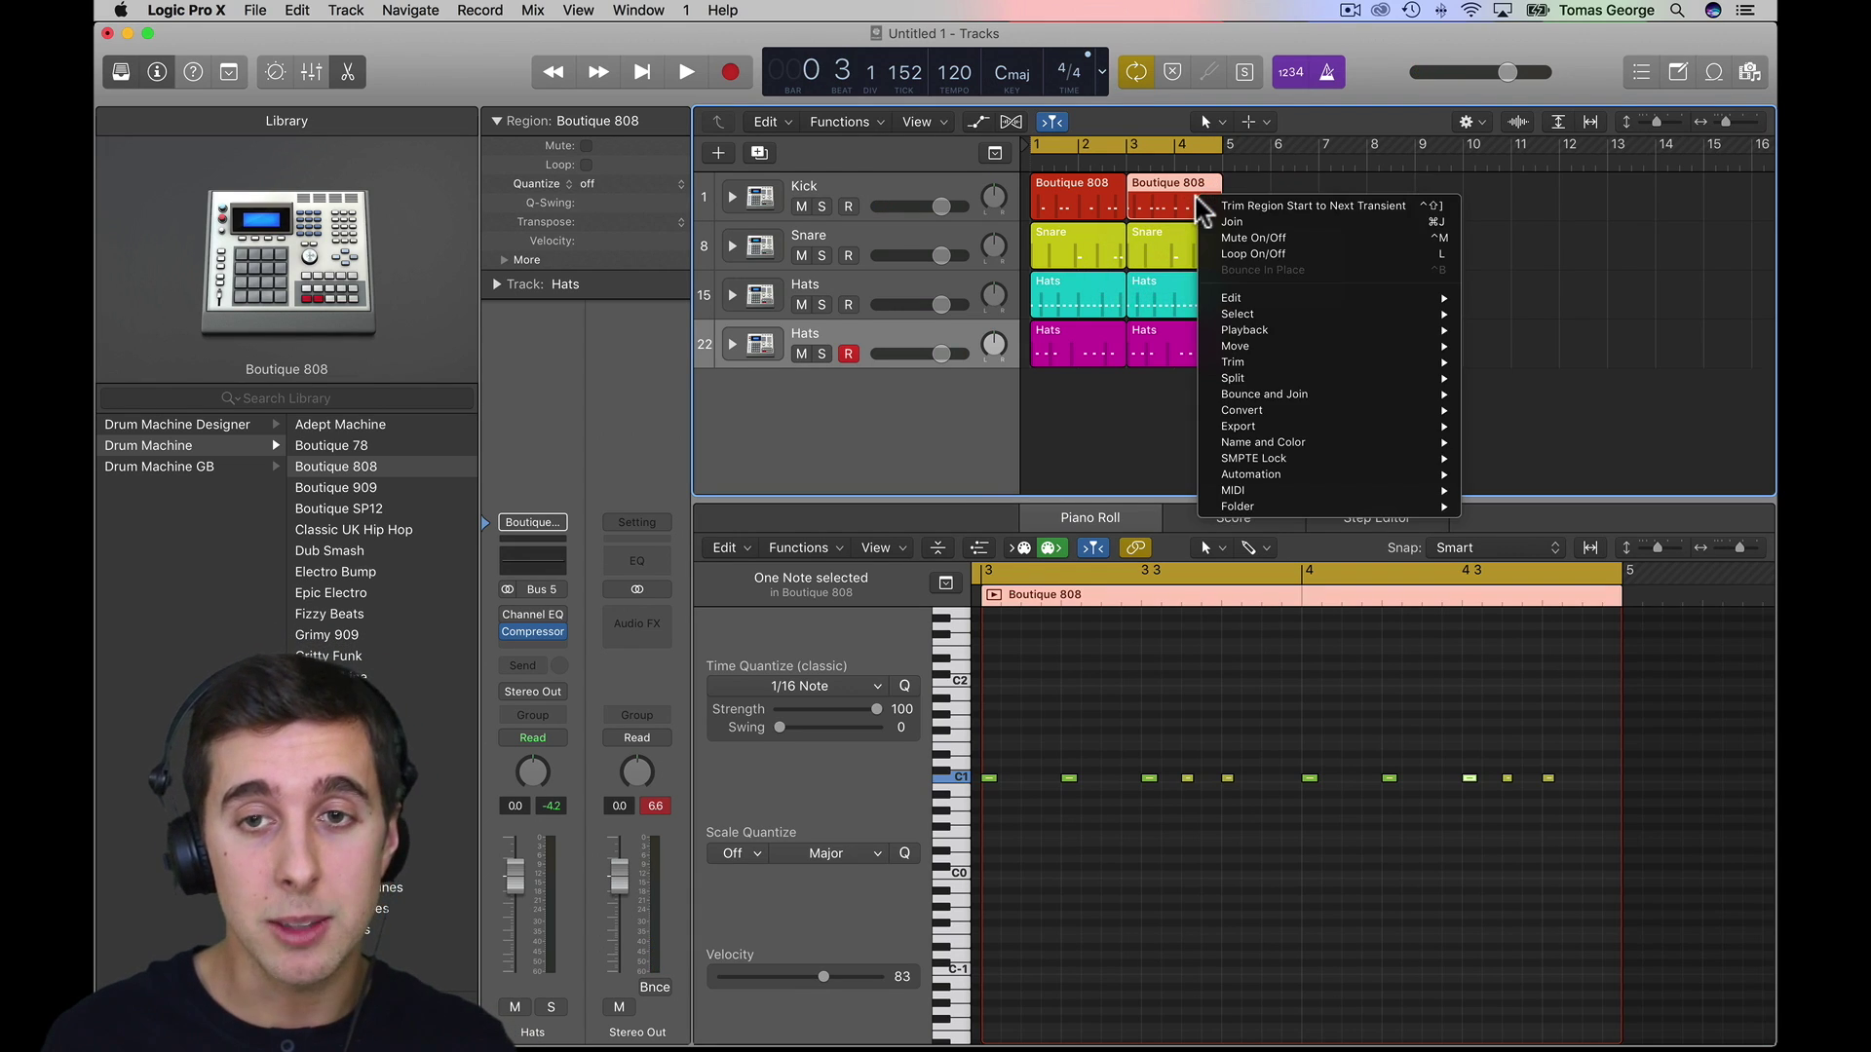
pyautogui.click(1547, 279)
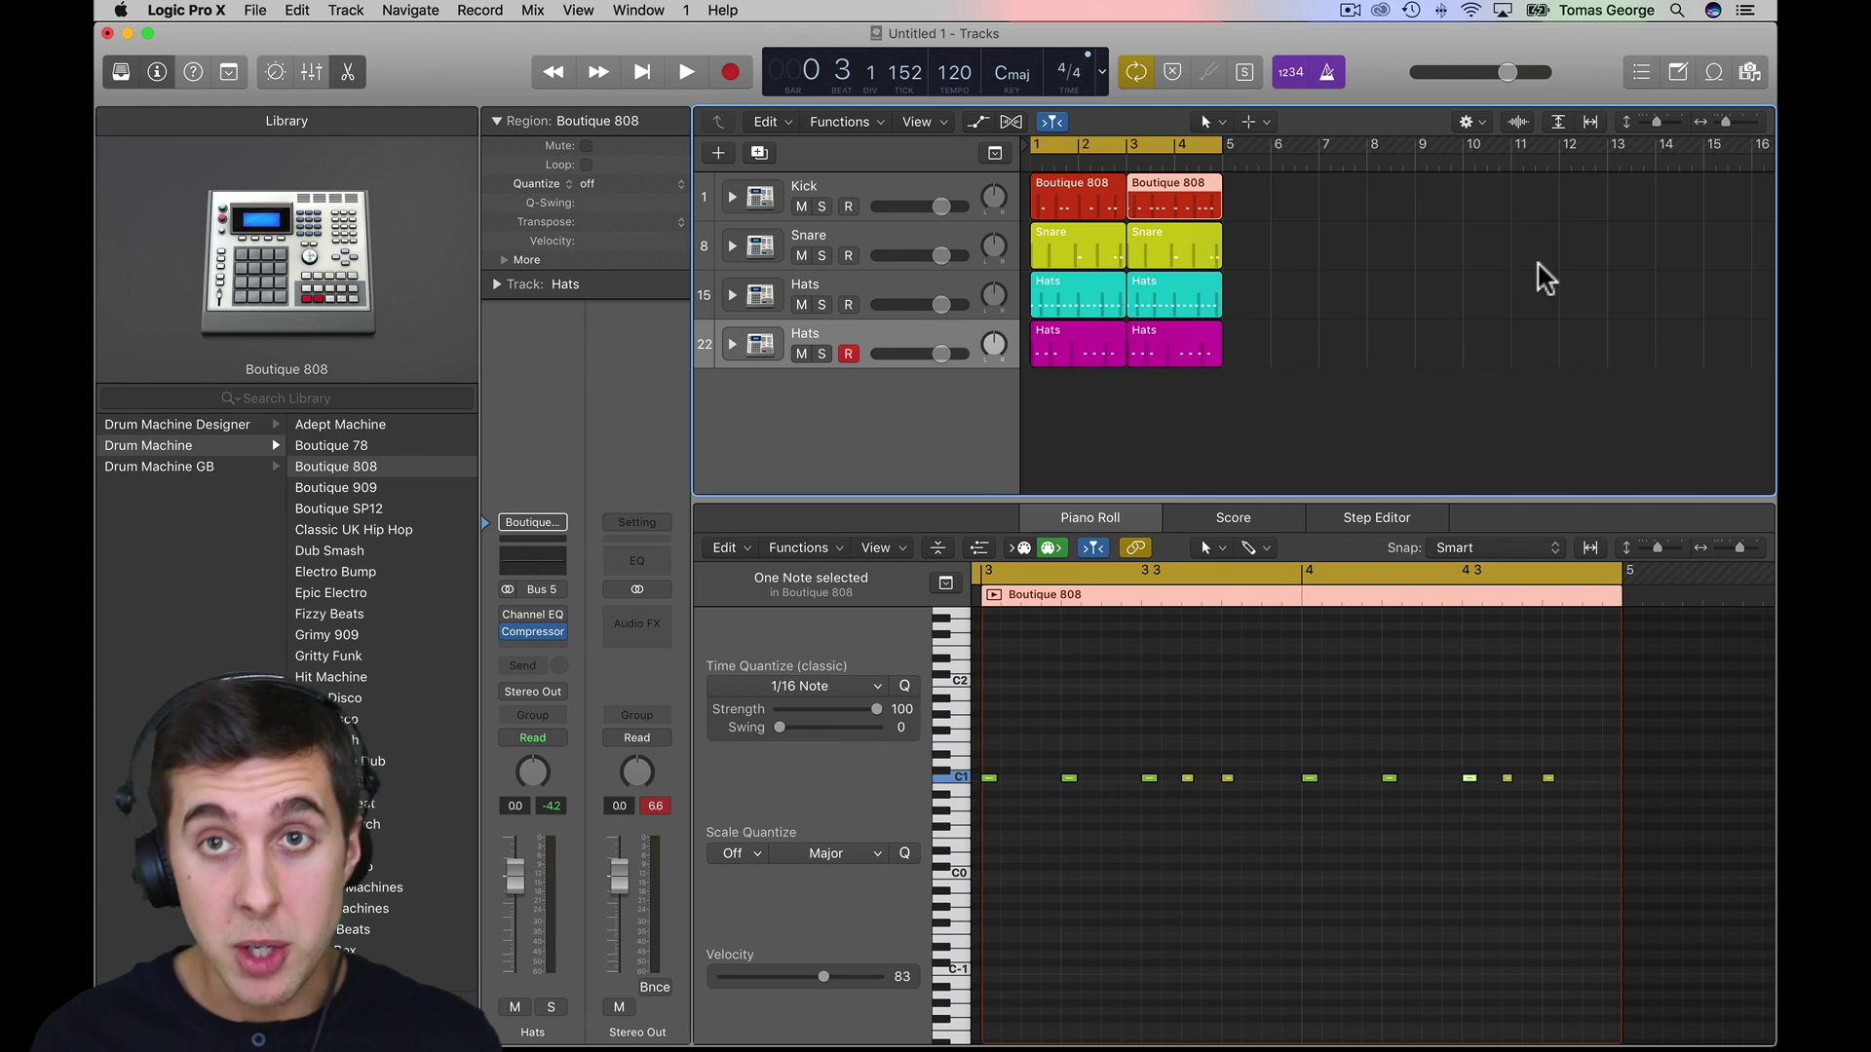
pyautogui.hotkey('alt', 'c')
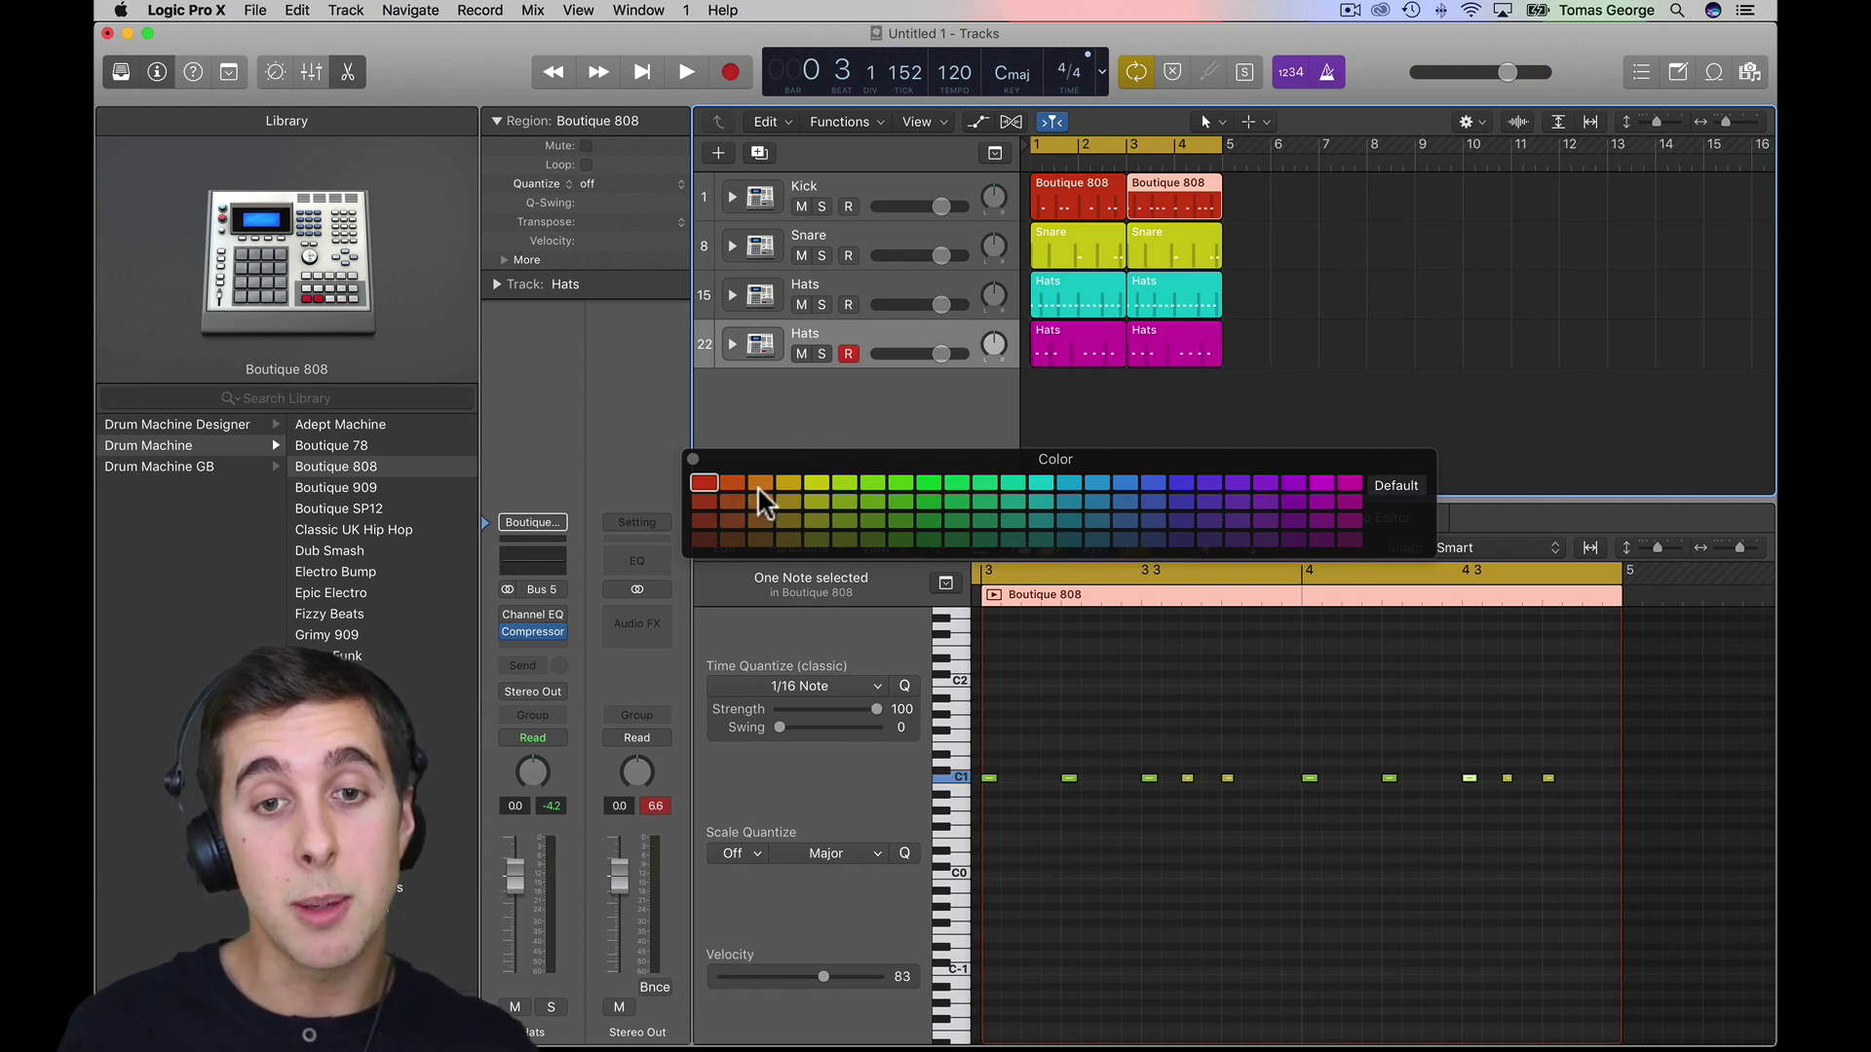
pyautogui.click(764, 480)
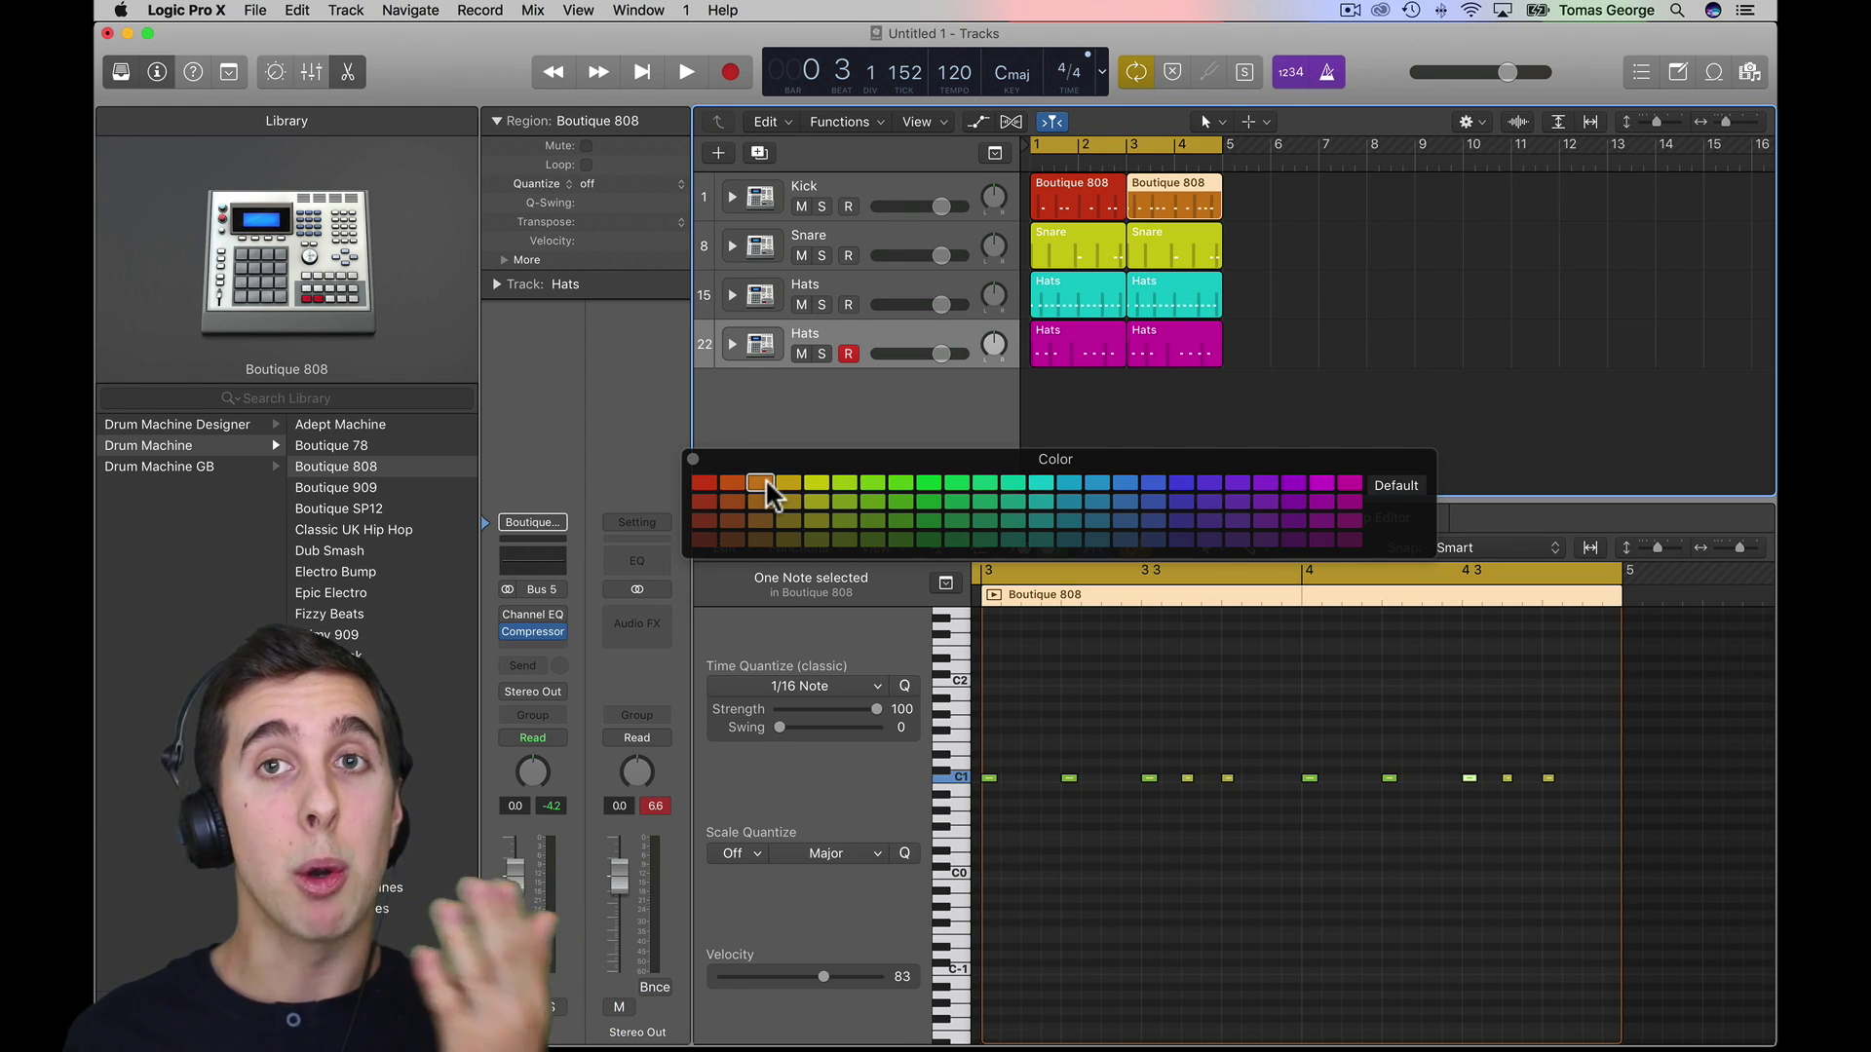
pyautogui.click(693, 459)
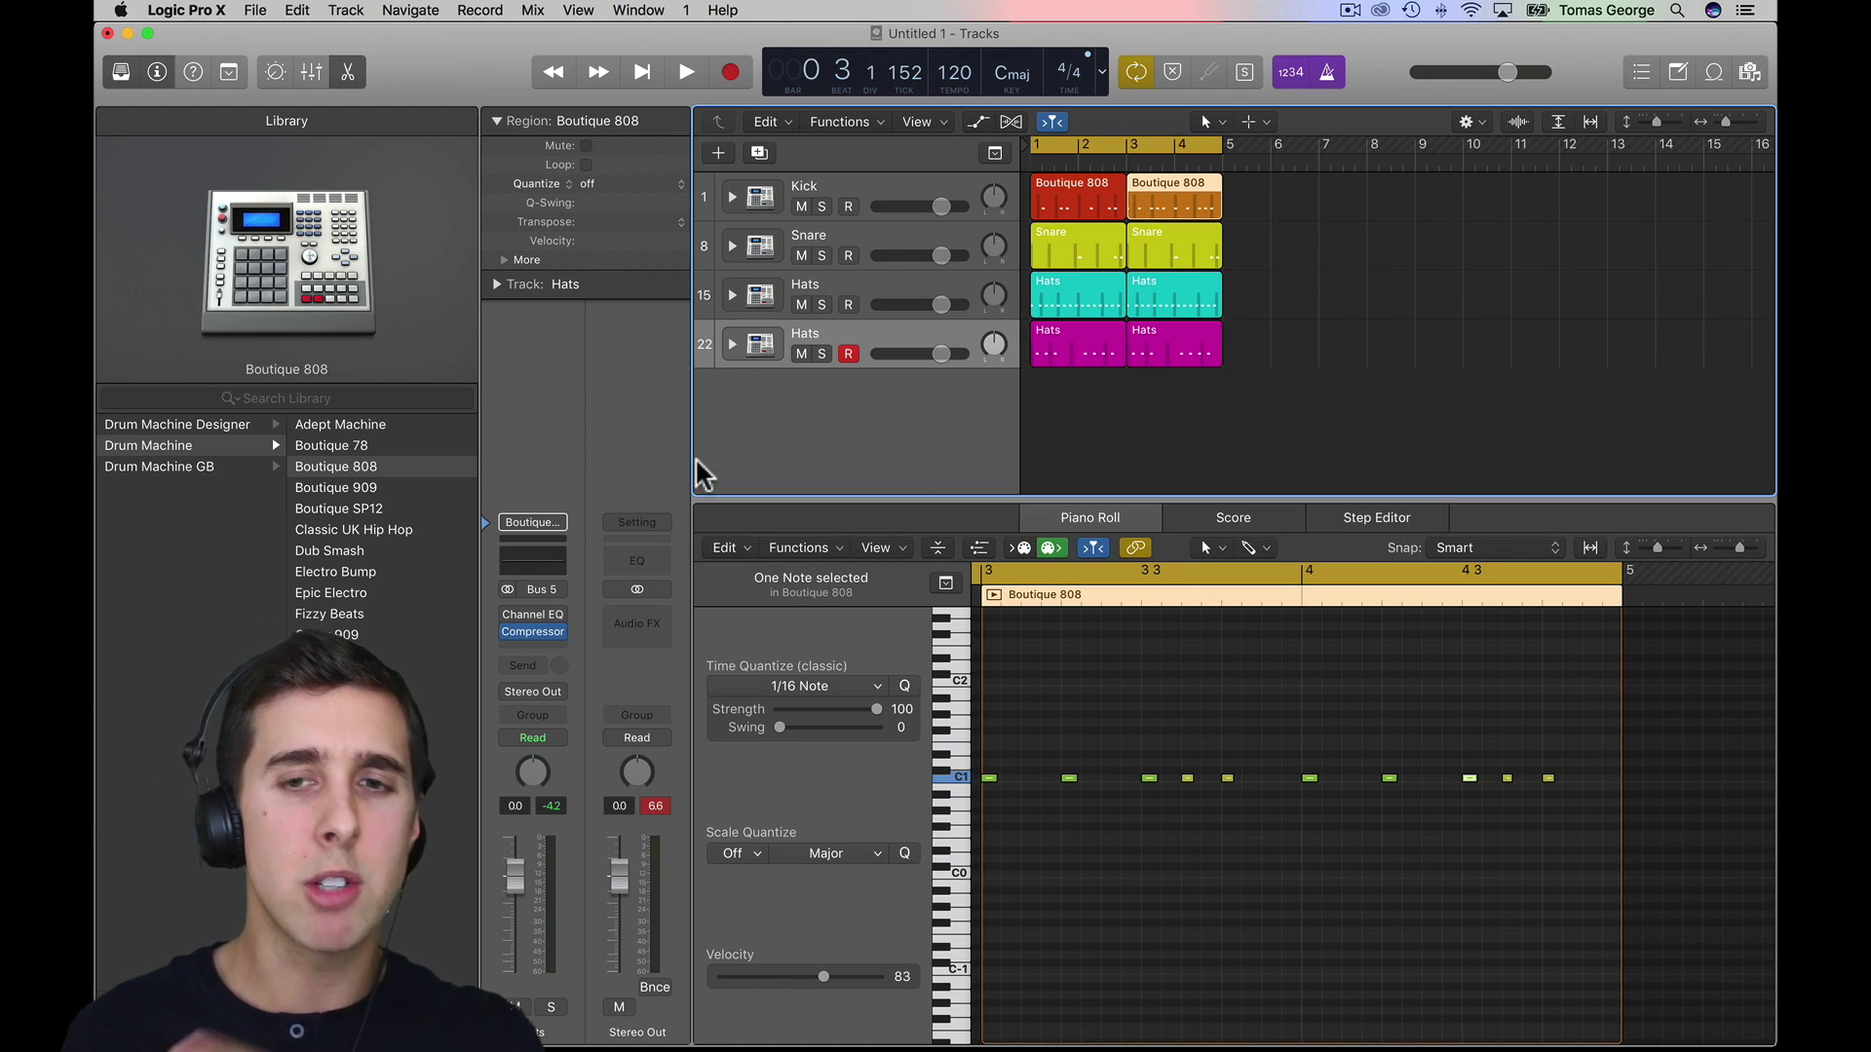
pyautogui.click(1273, 414)
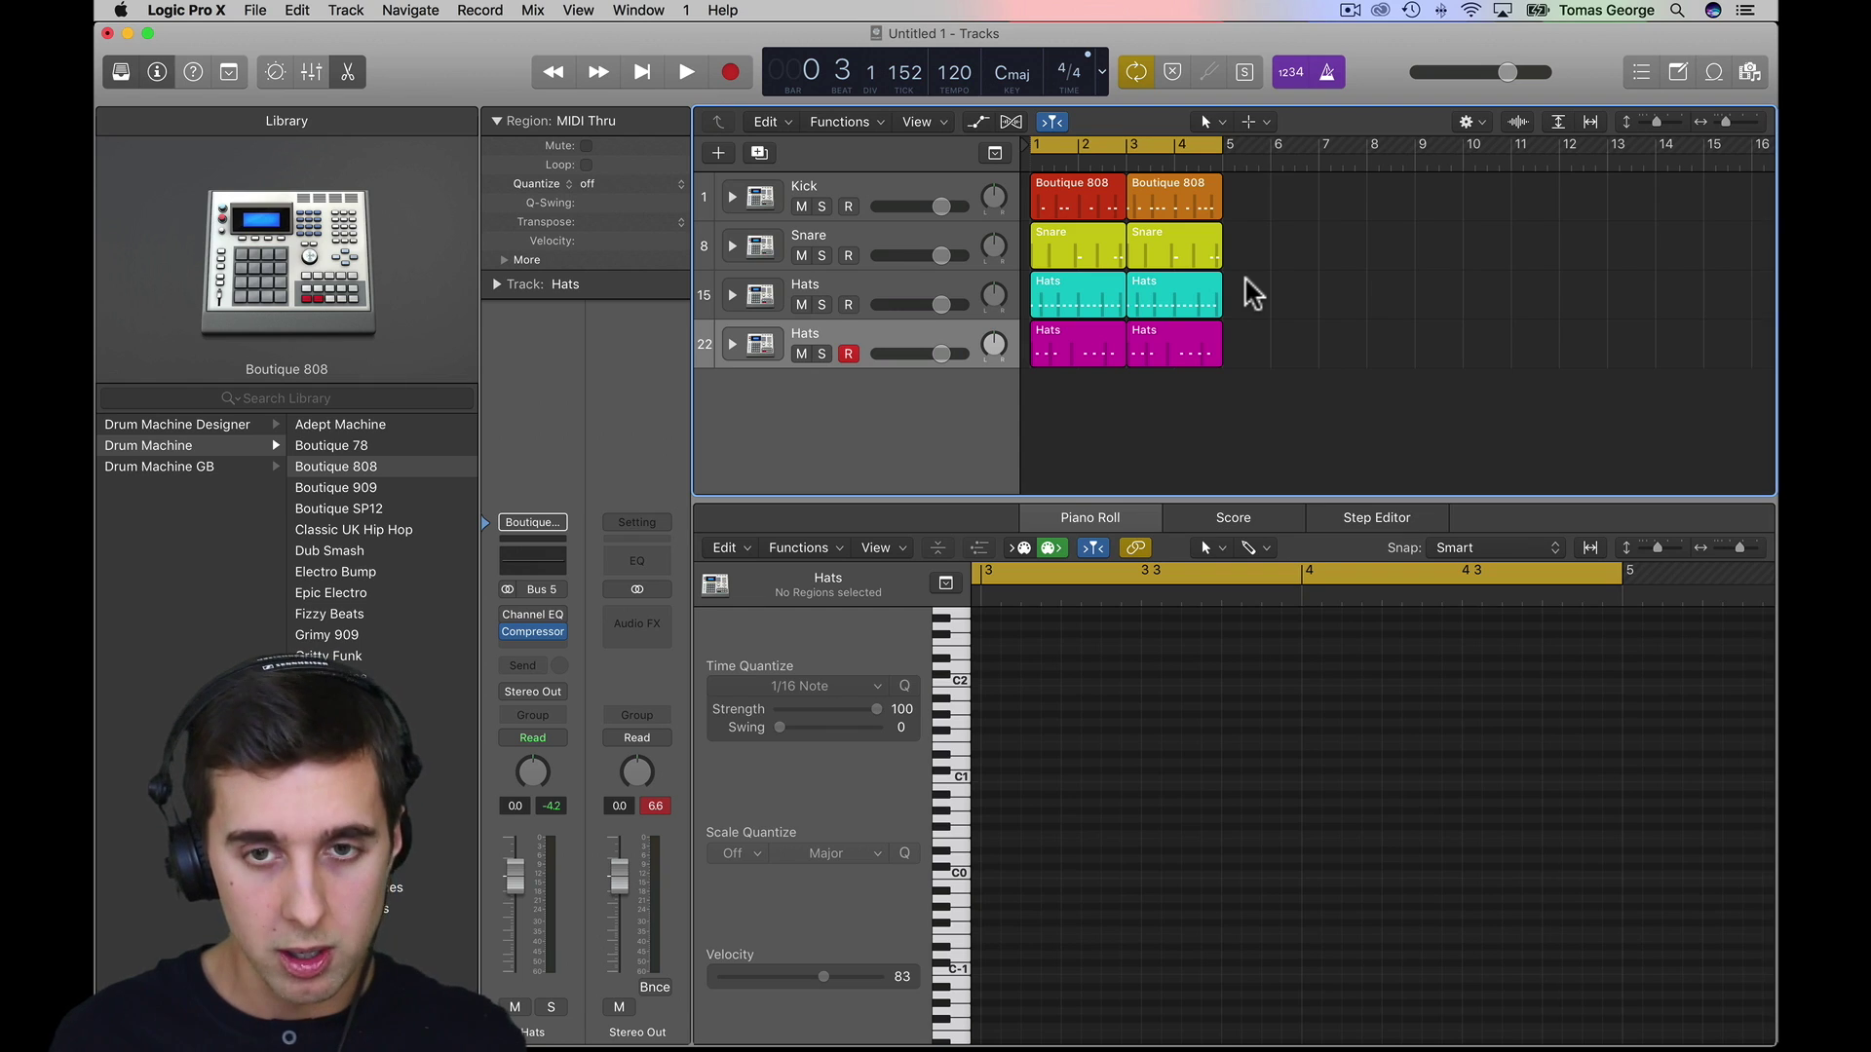
# - Play back the four-bar beat and postpone the system update reminder until tomorrow
pyautogui.press('space')
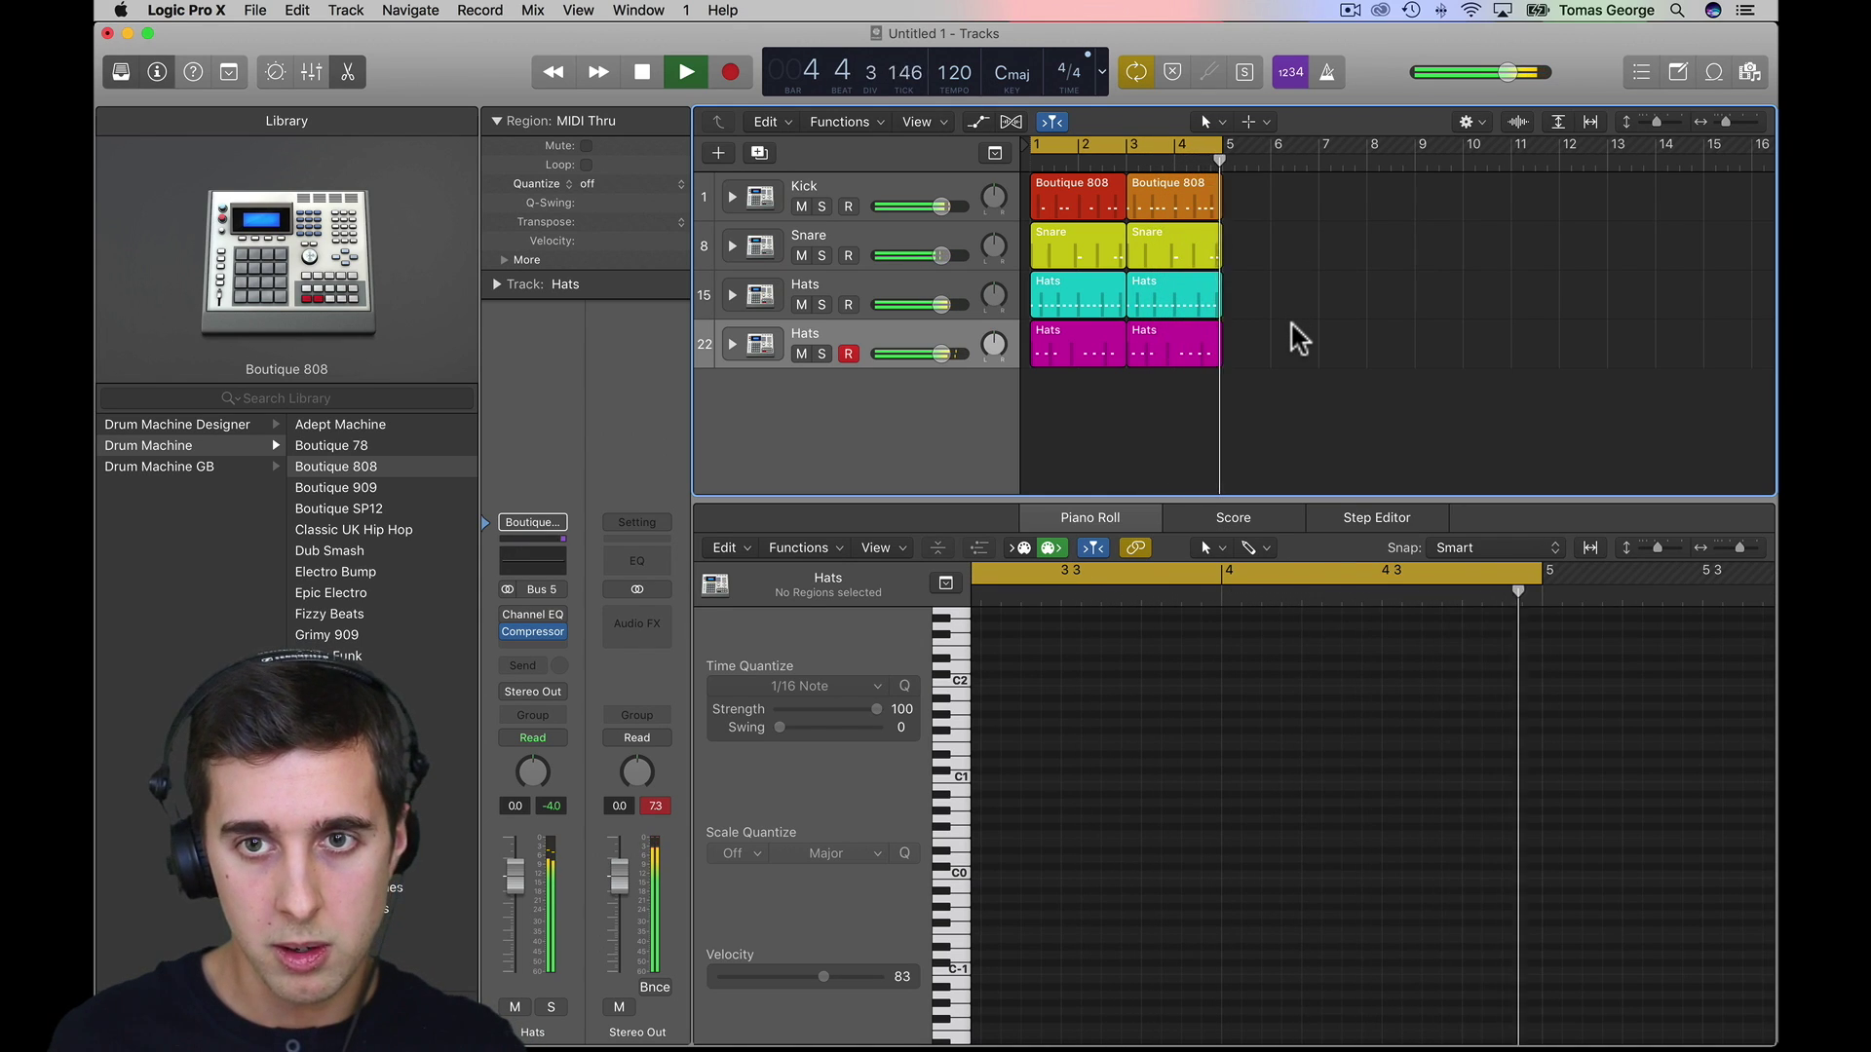
pyautogui.press('space')
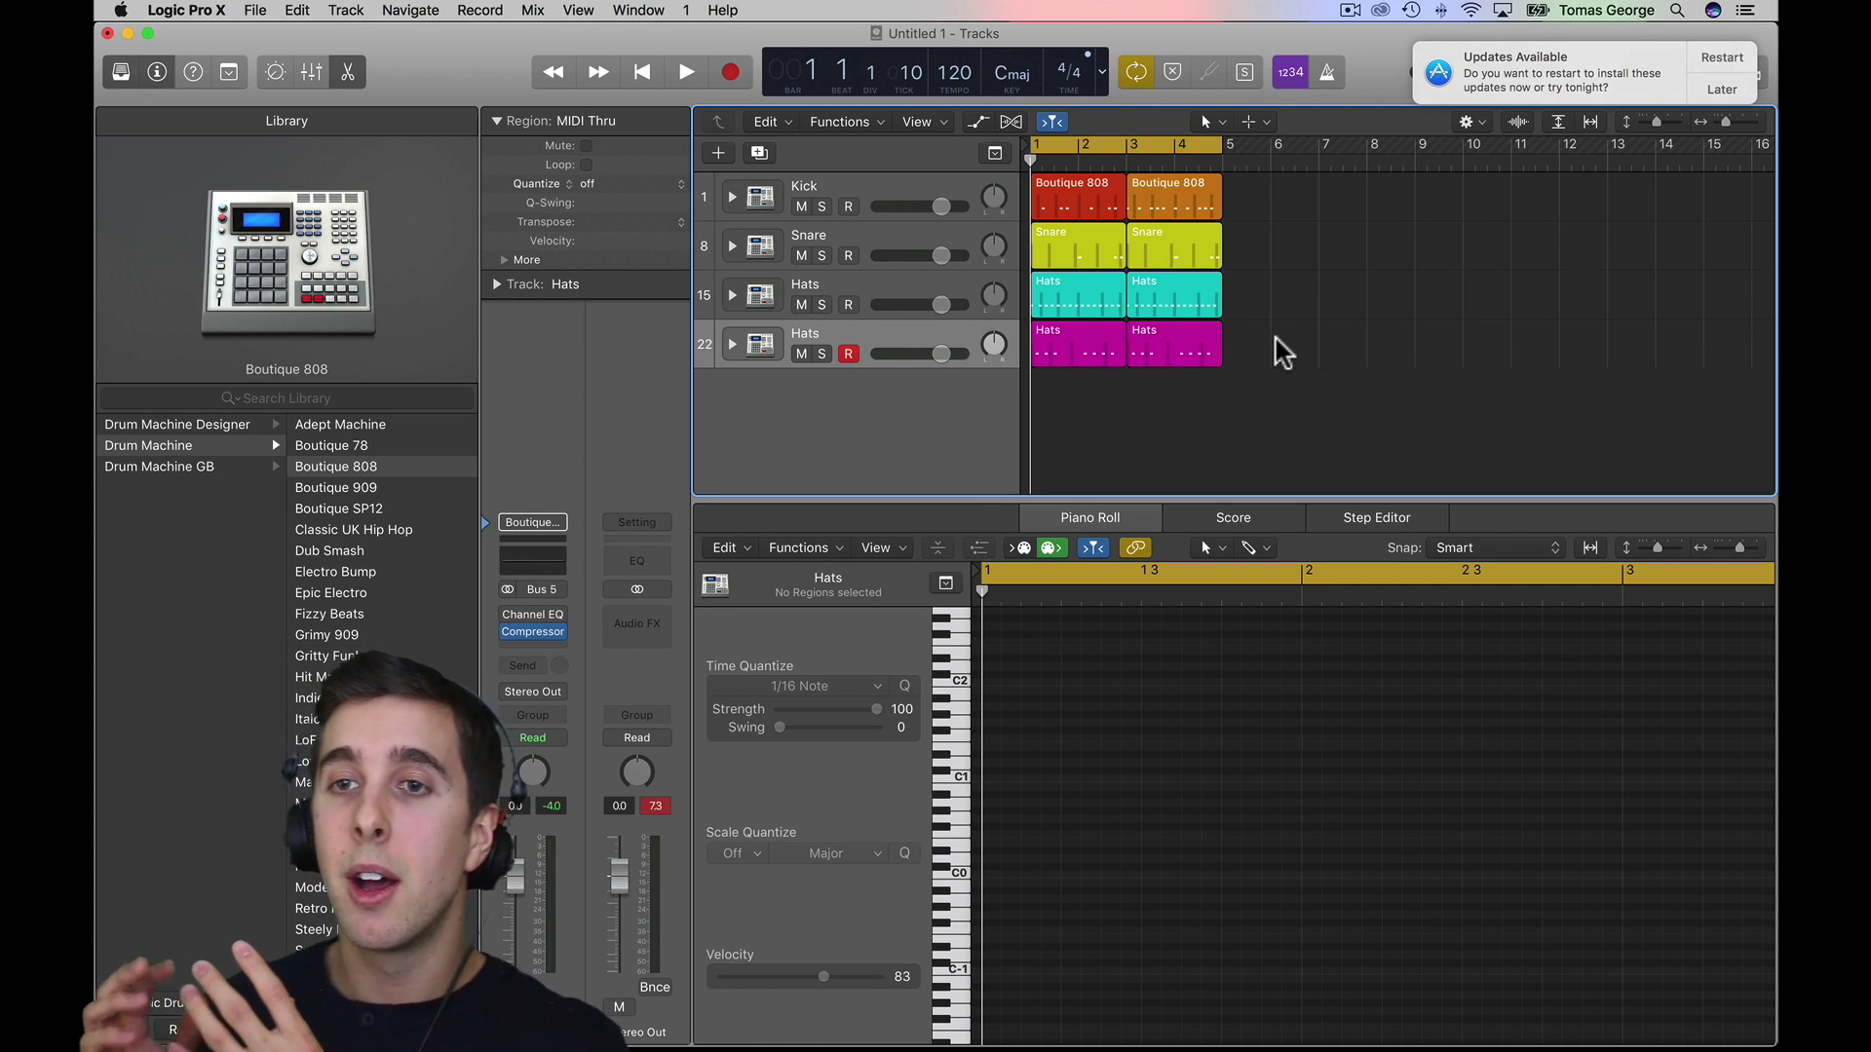
pyautogui.click(1726, 89)
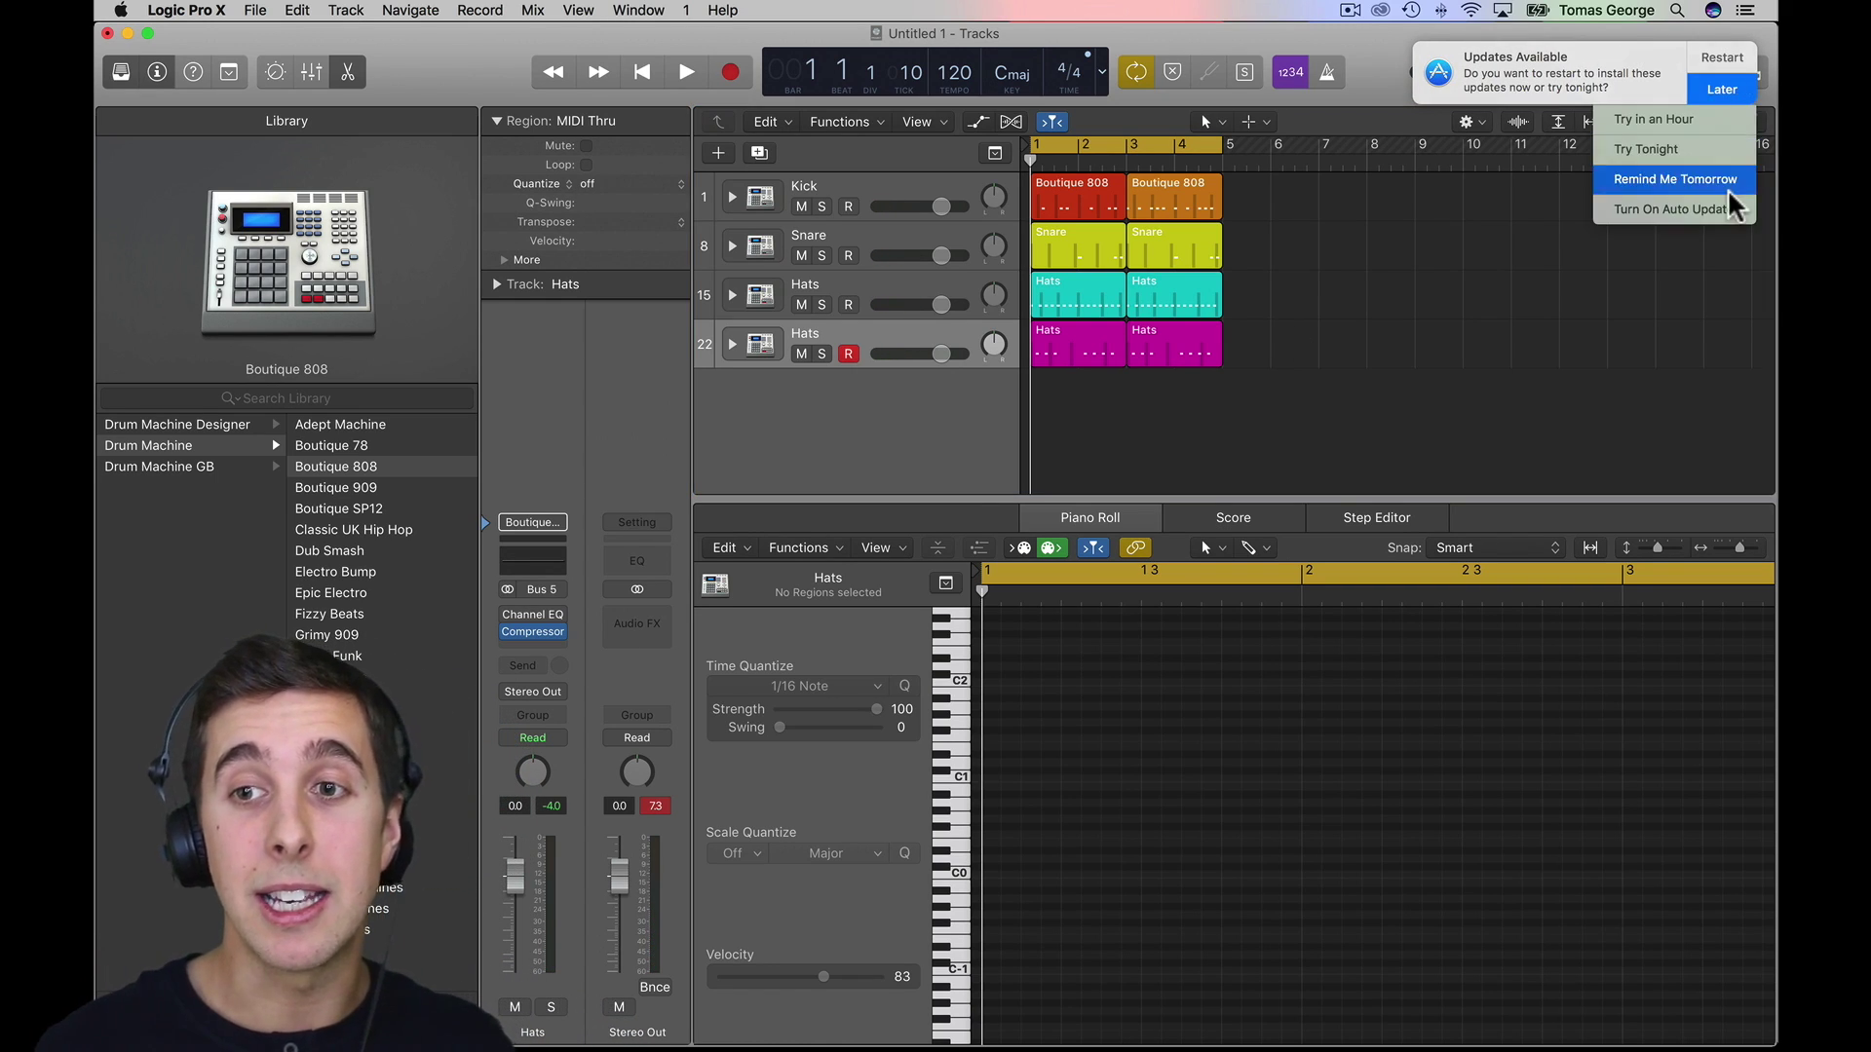
pyautogui.click(1727, 184)
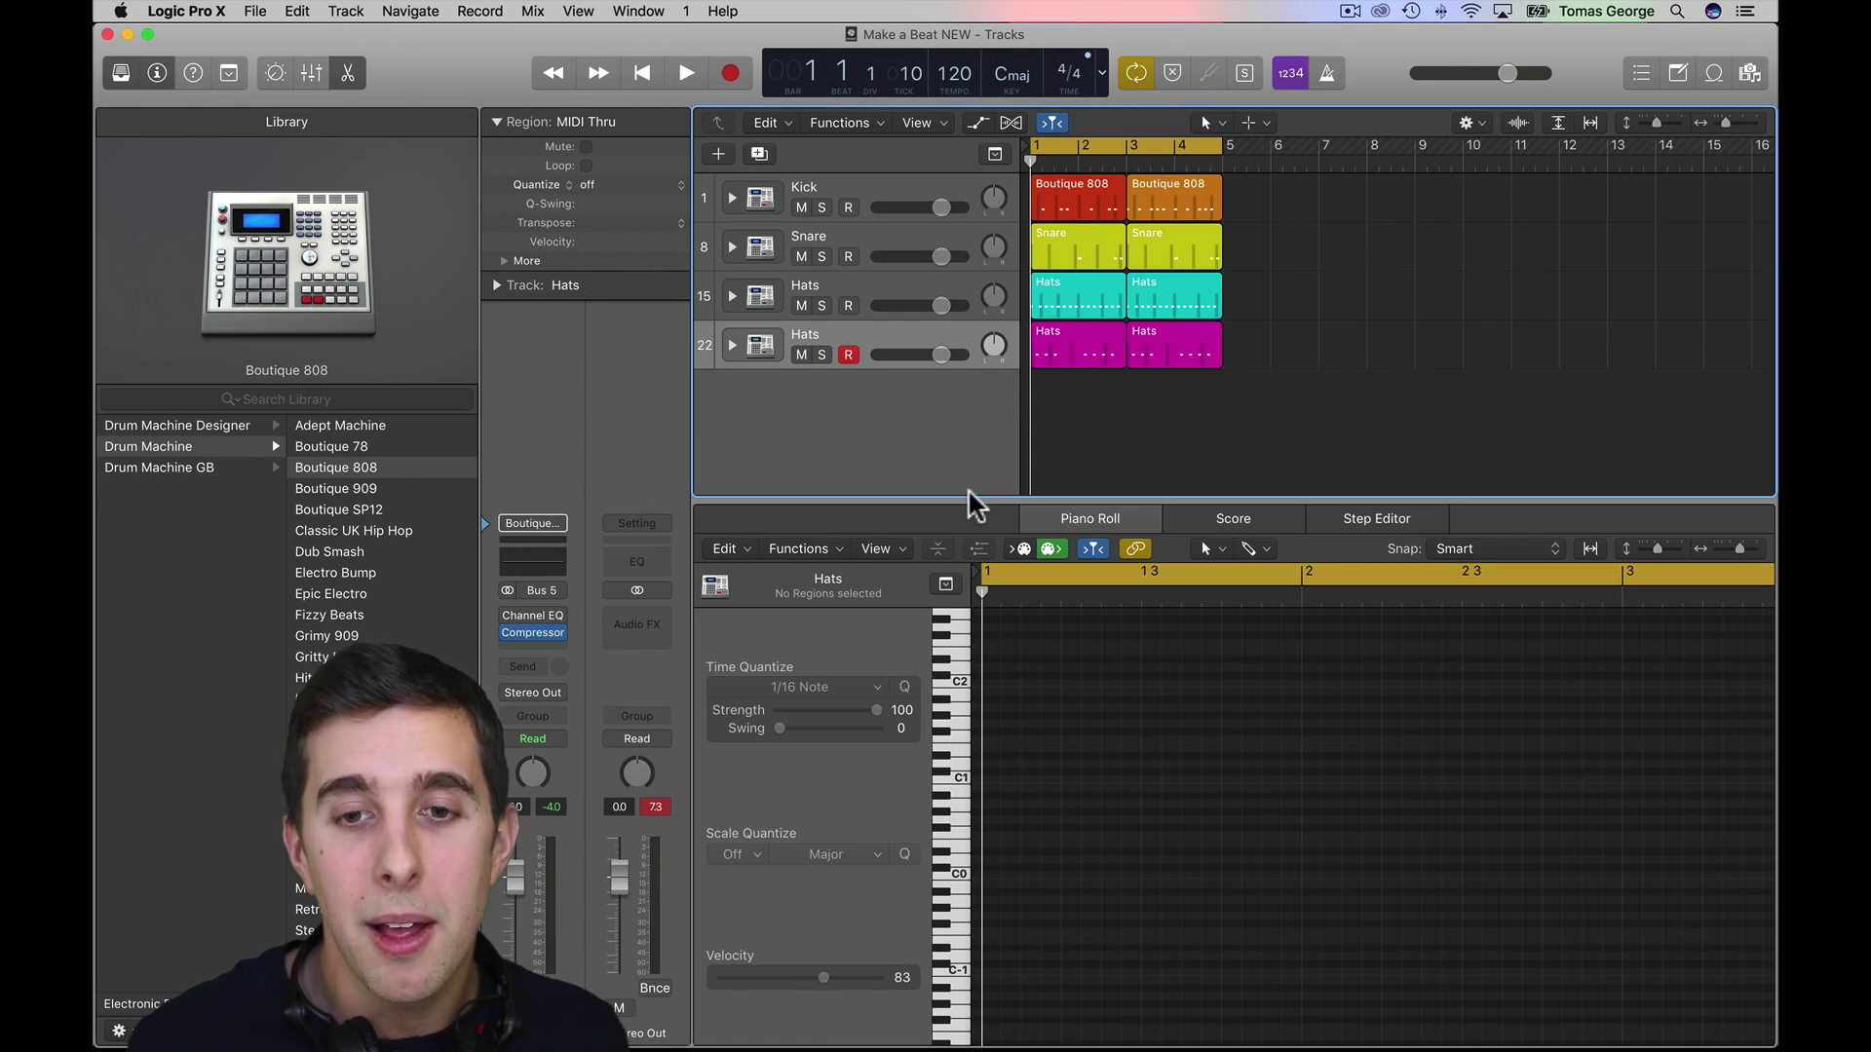
# - Hide the Piano Roll and add one software instrument track with the default patch
pyautogui.moveTo(965, 504); pyautogui.dragTo(985, 1036)
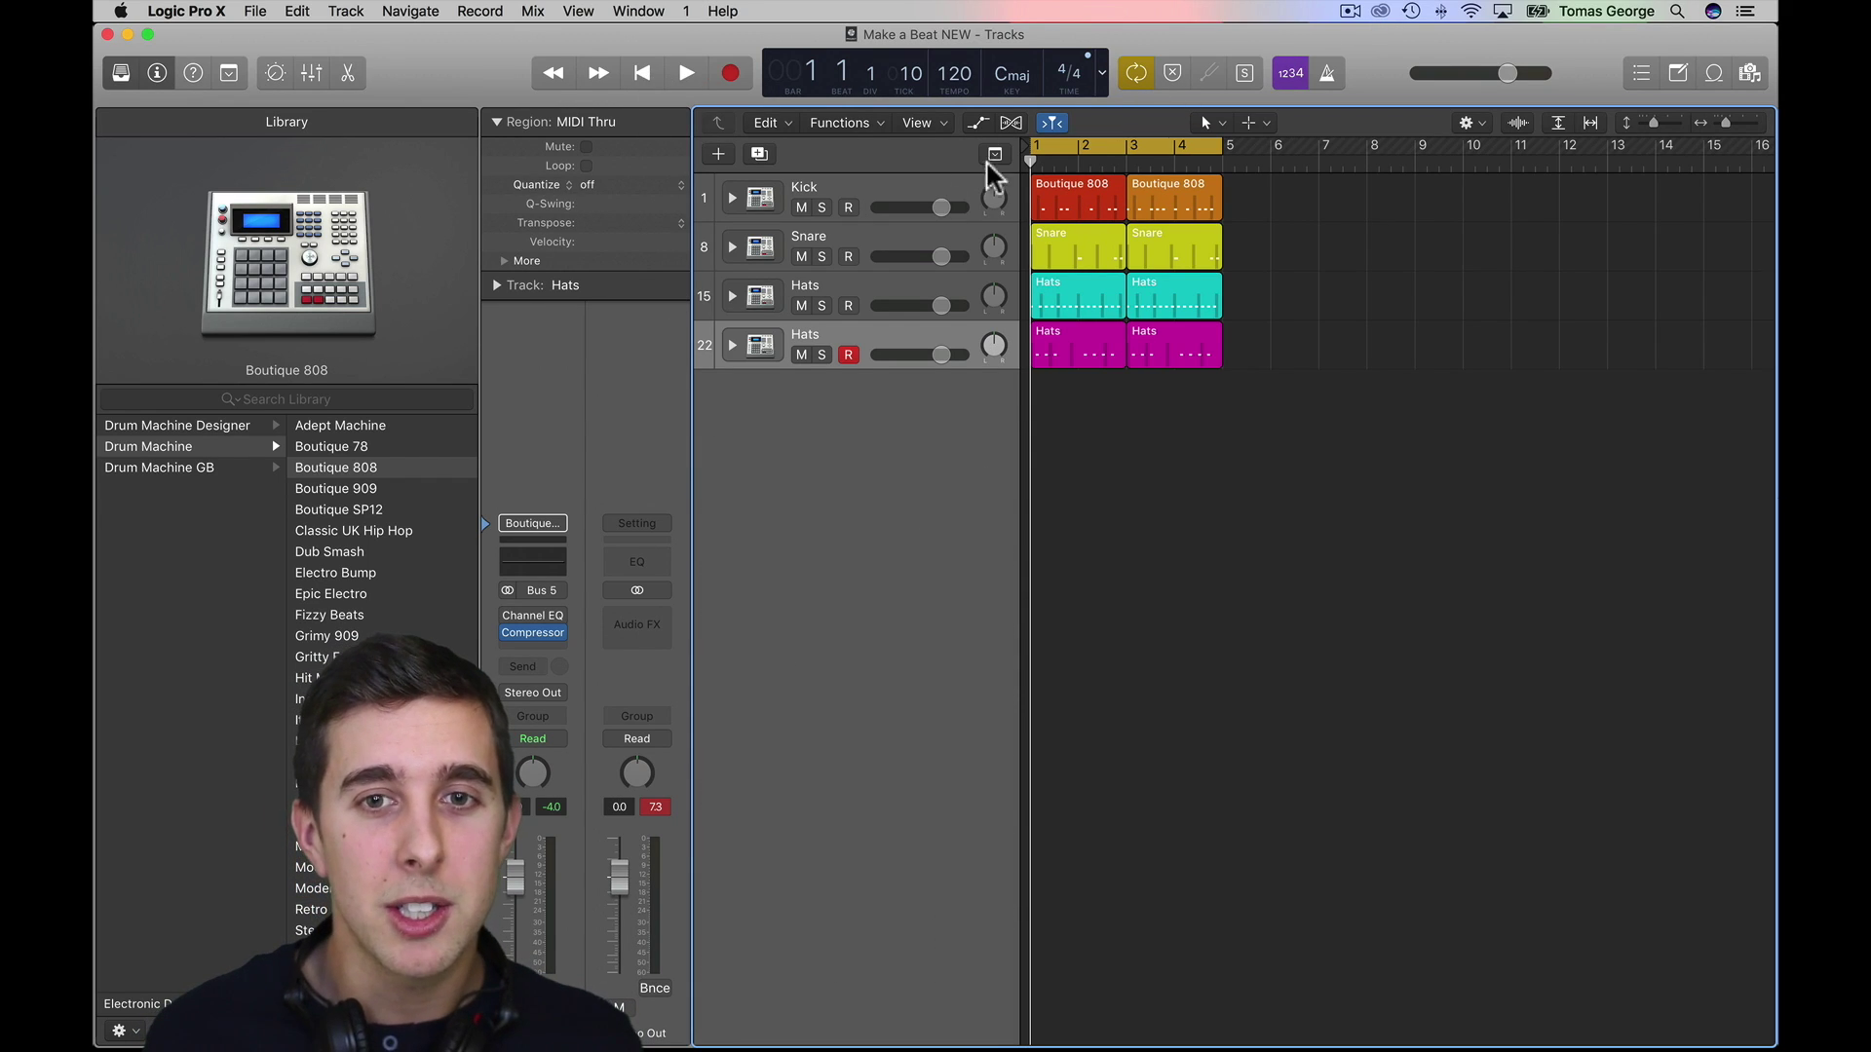
pyautogui.click(715, 153)
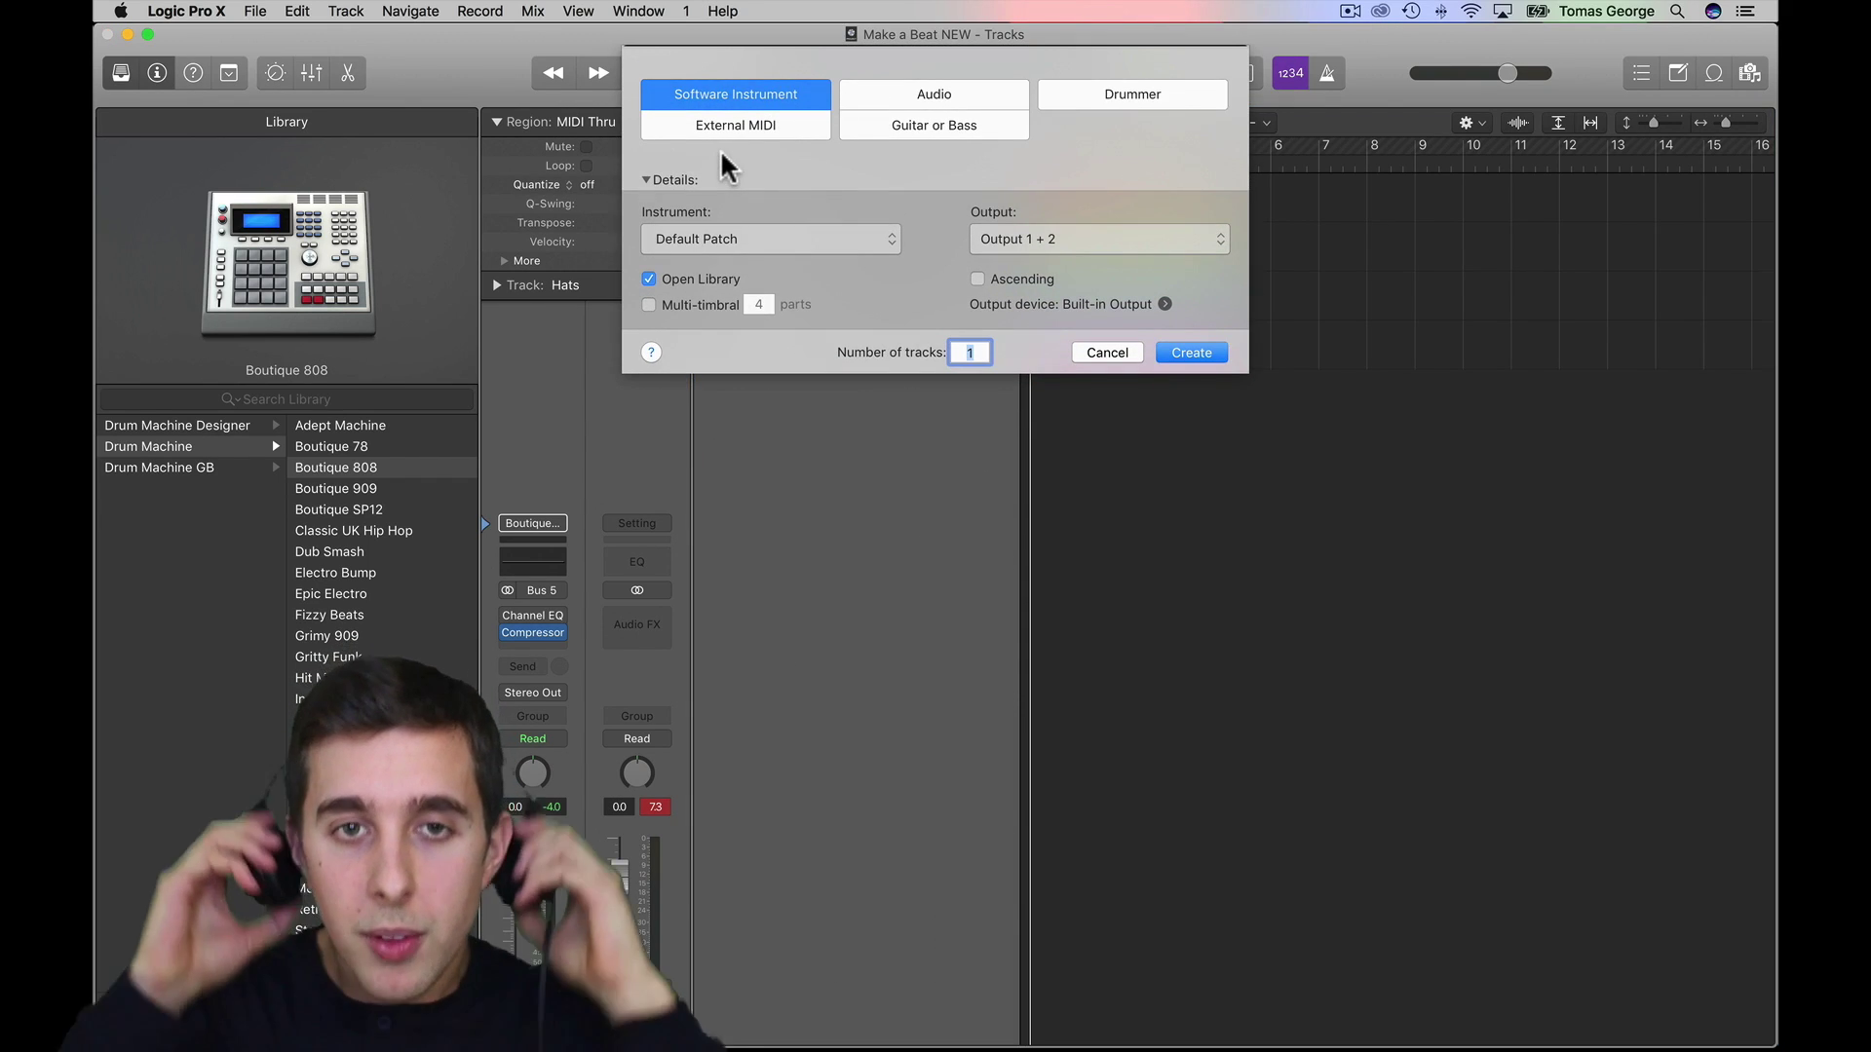
pyautogui.click(1191, 352)
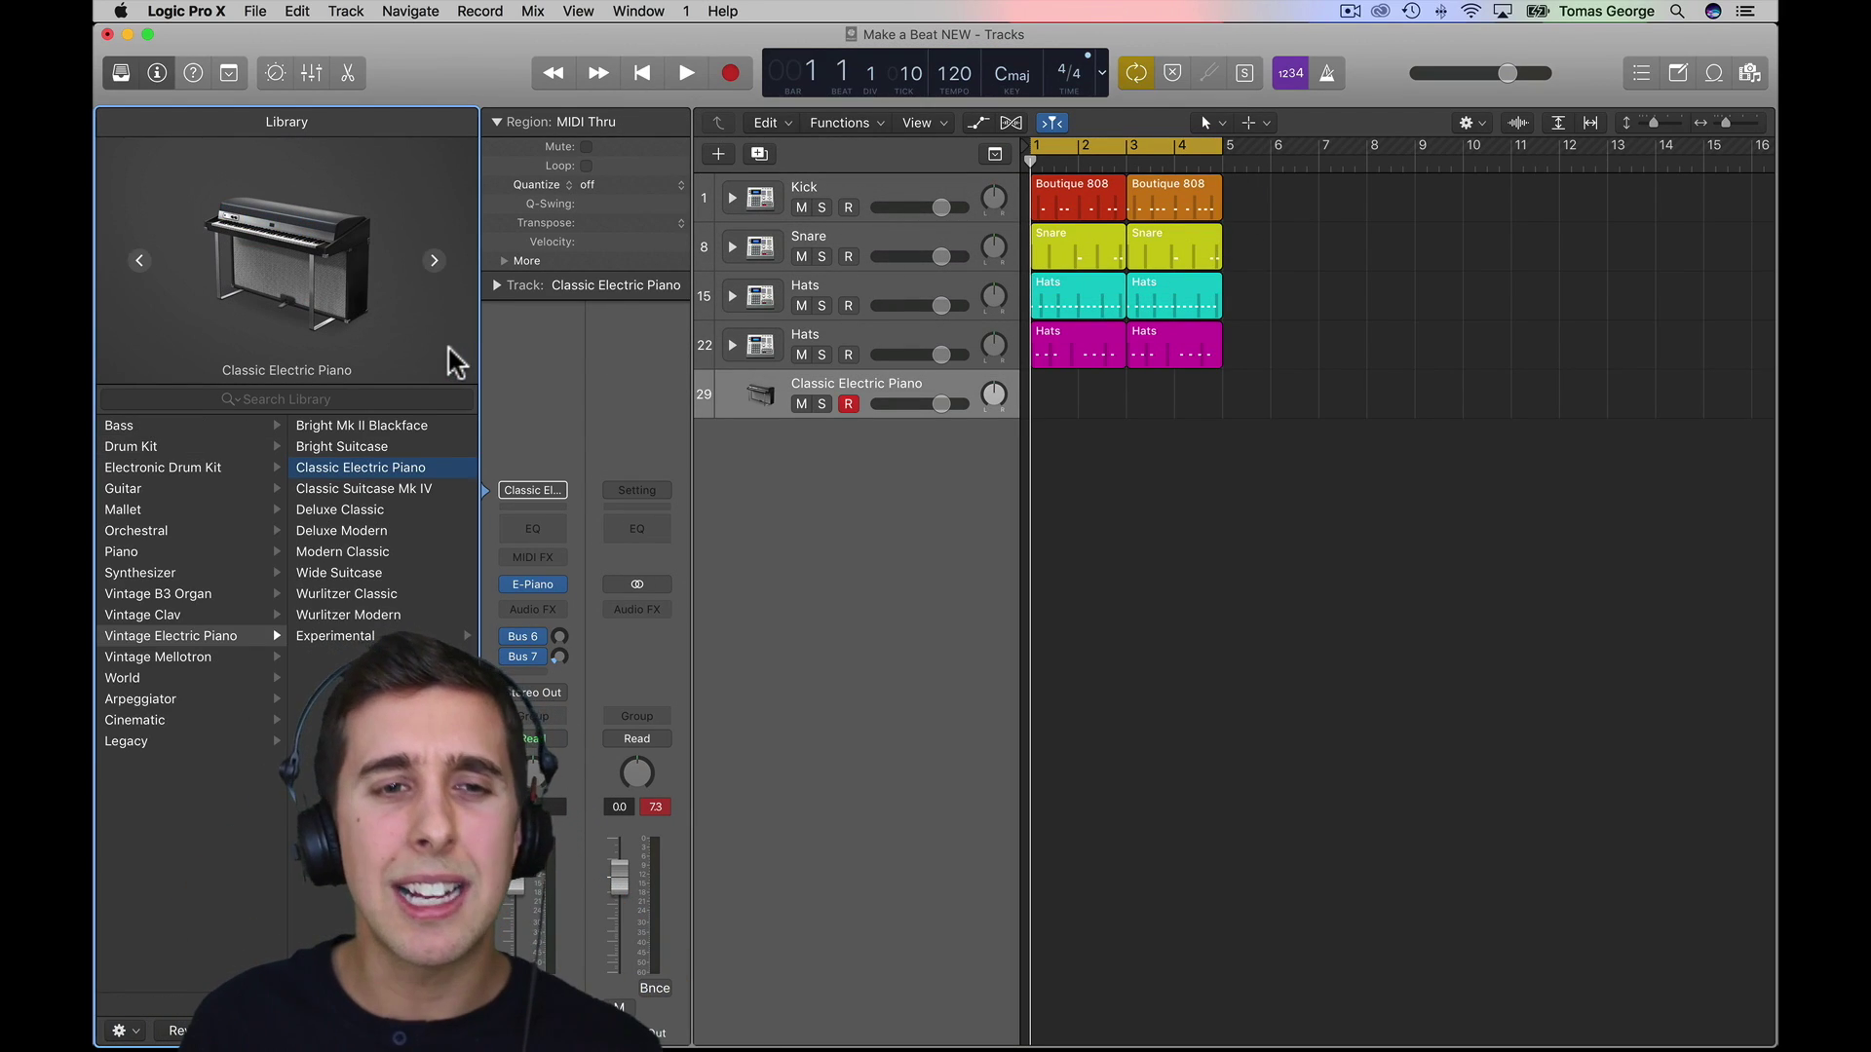
# - Open the Synthesizer bass patches for the new software instrument track and look through the list
pyautogui.hscroll(-1, 146, 551)
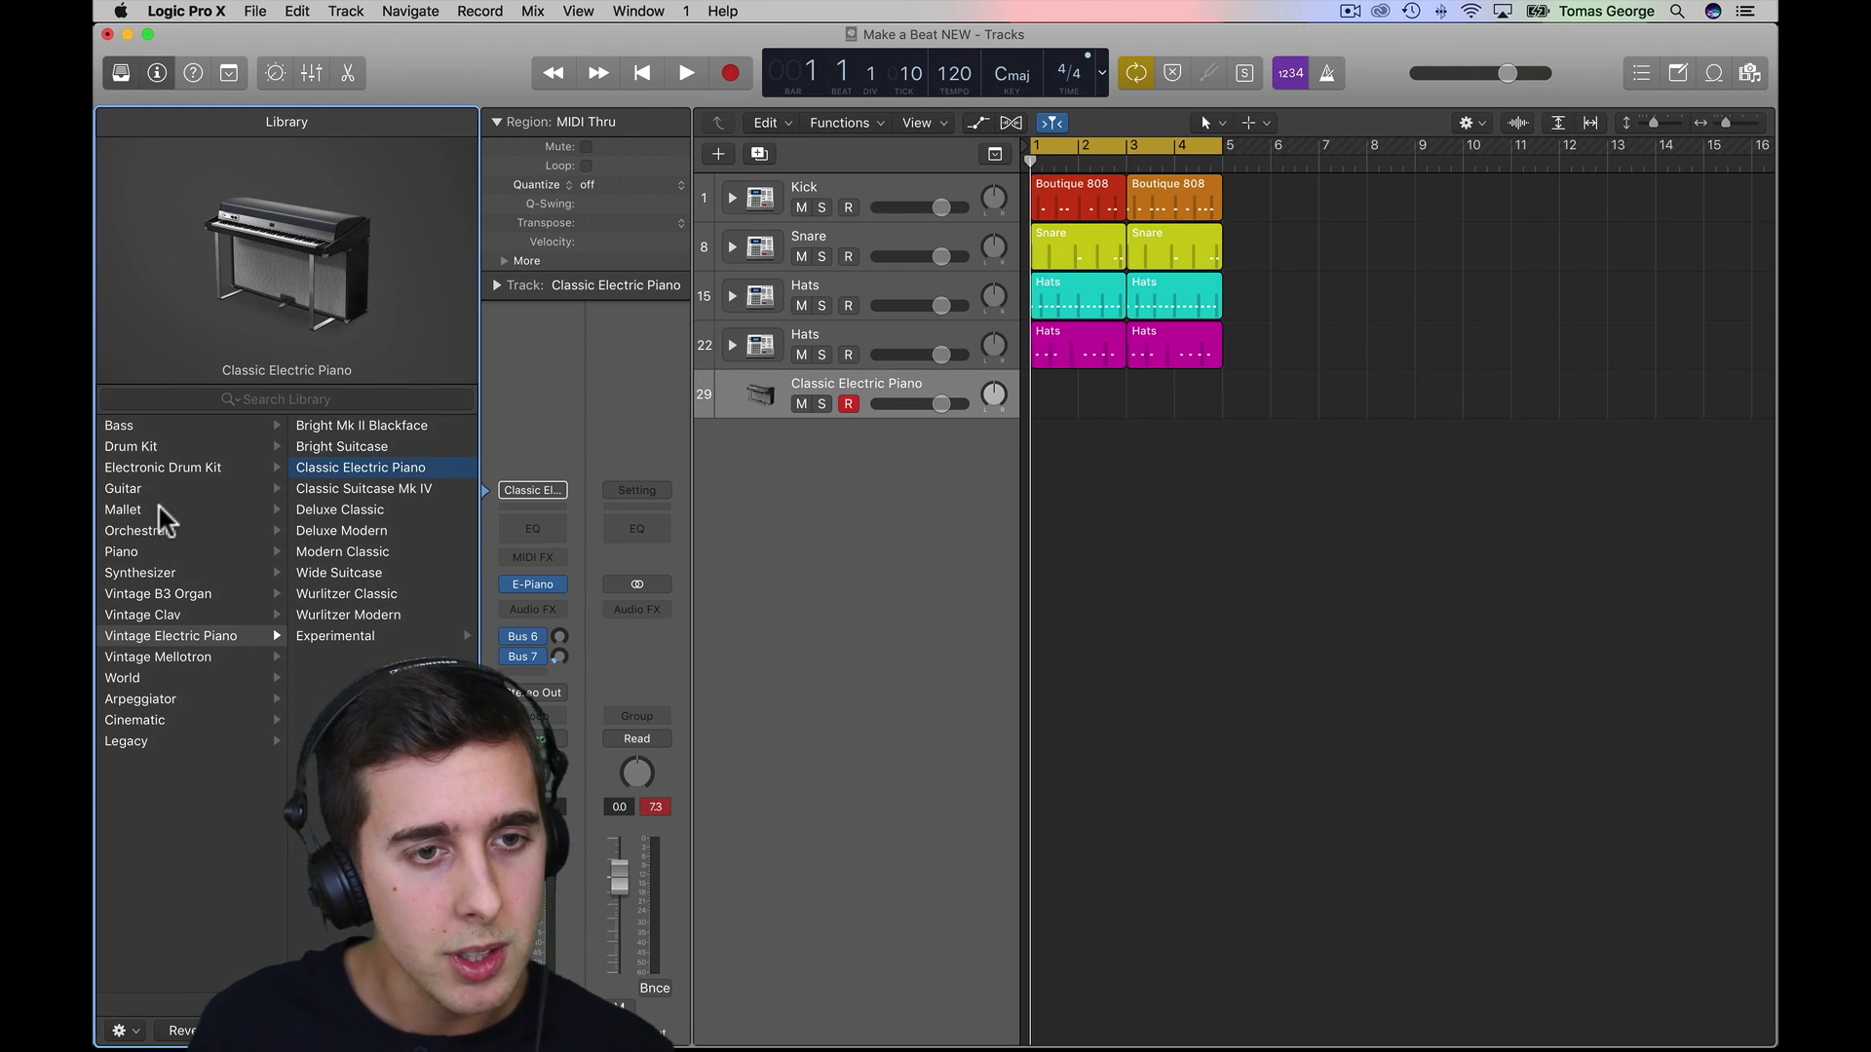
pyautogui.click(170, 571)
pyautogui.click(331, 445)
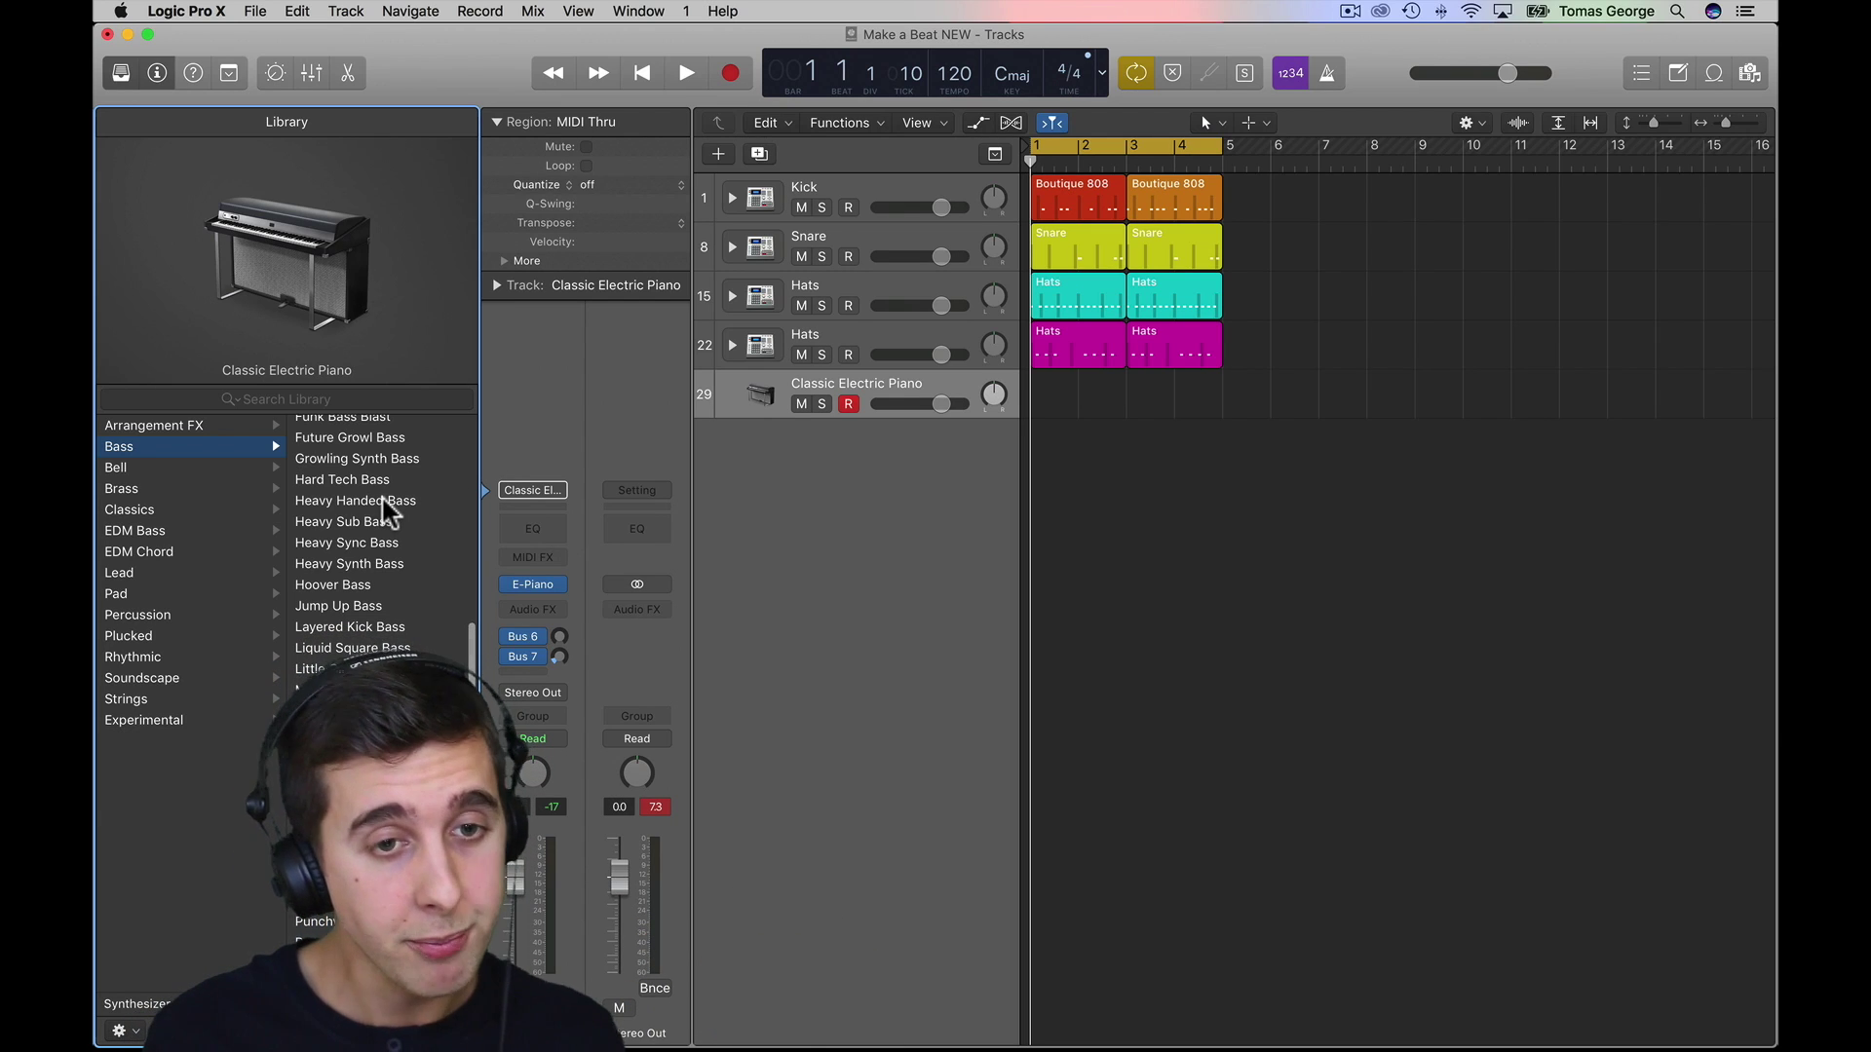
pyautogui.scroll(-12, 382, 491)
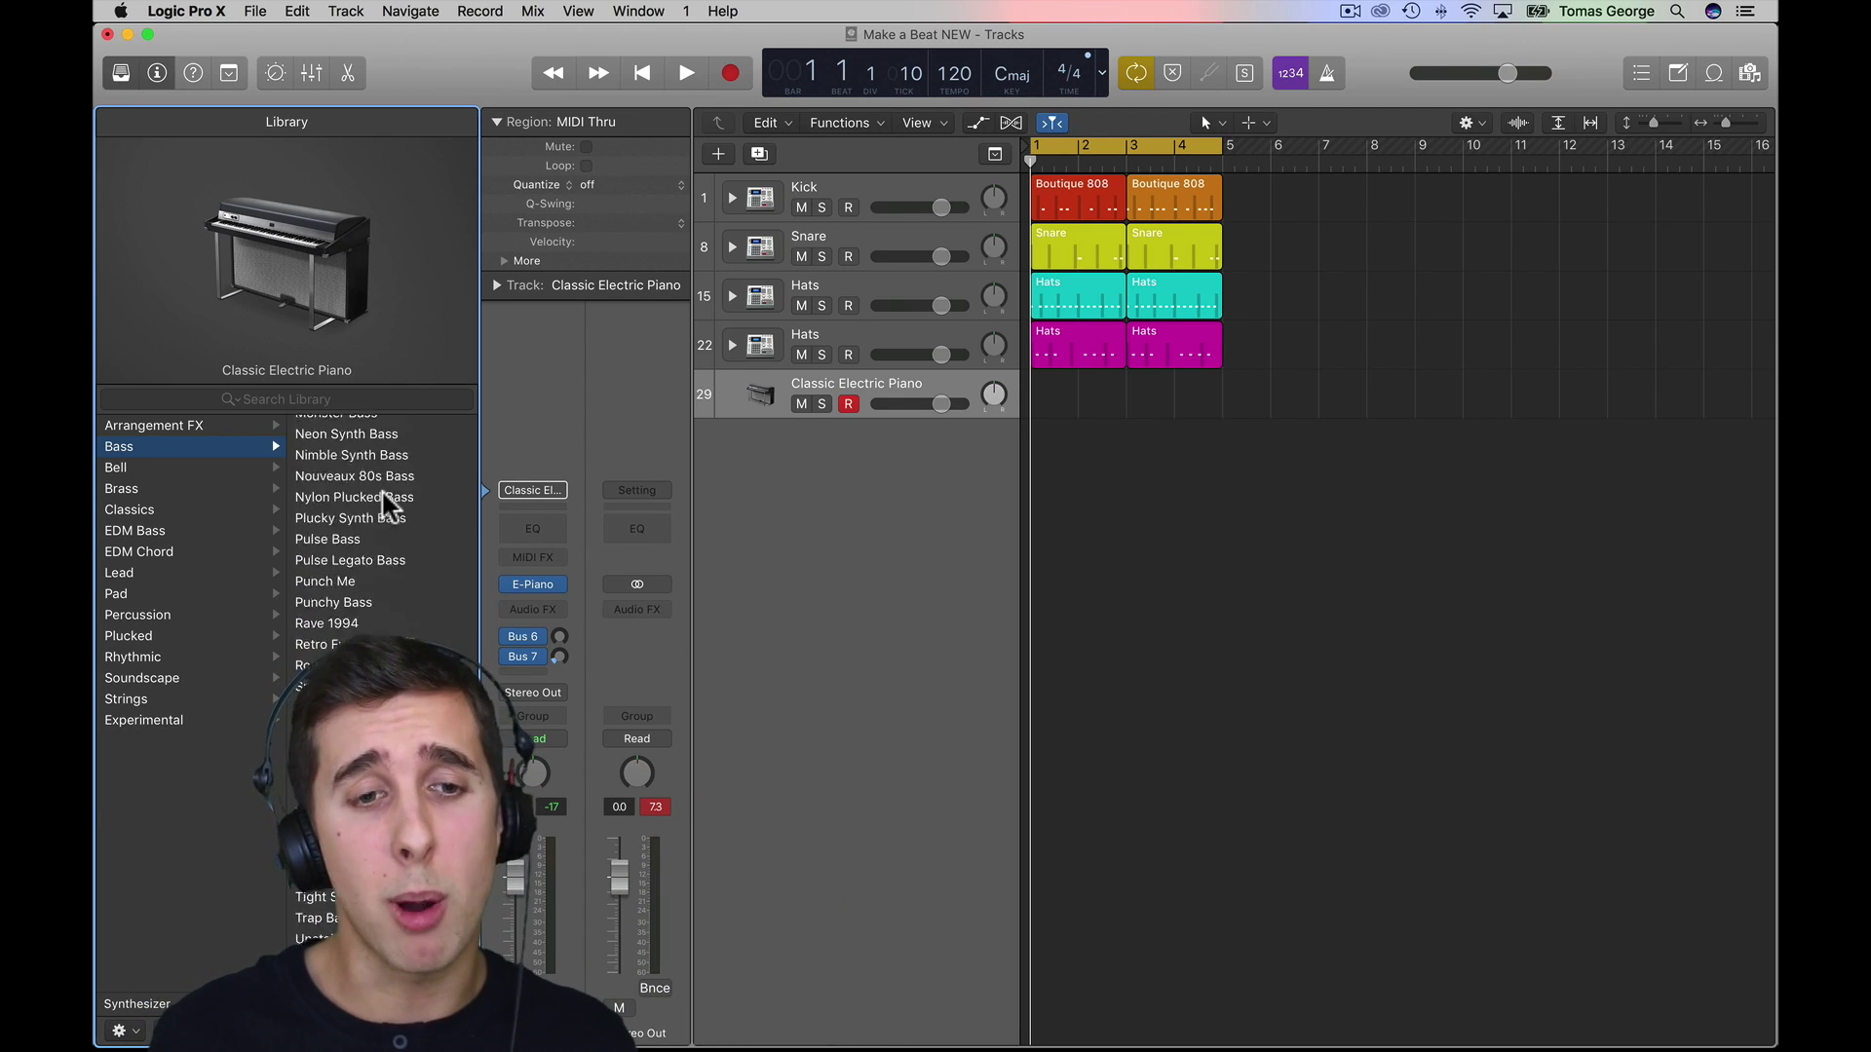
pyautogui.scroll(15, 380, 489)
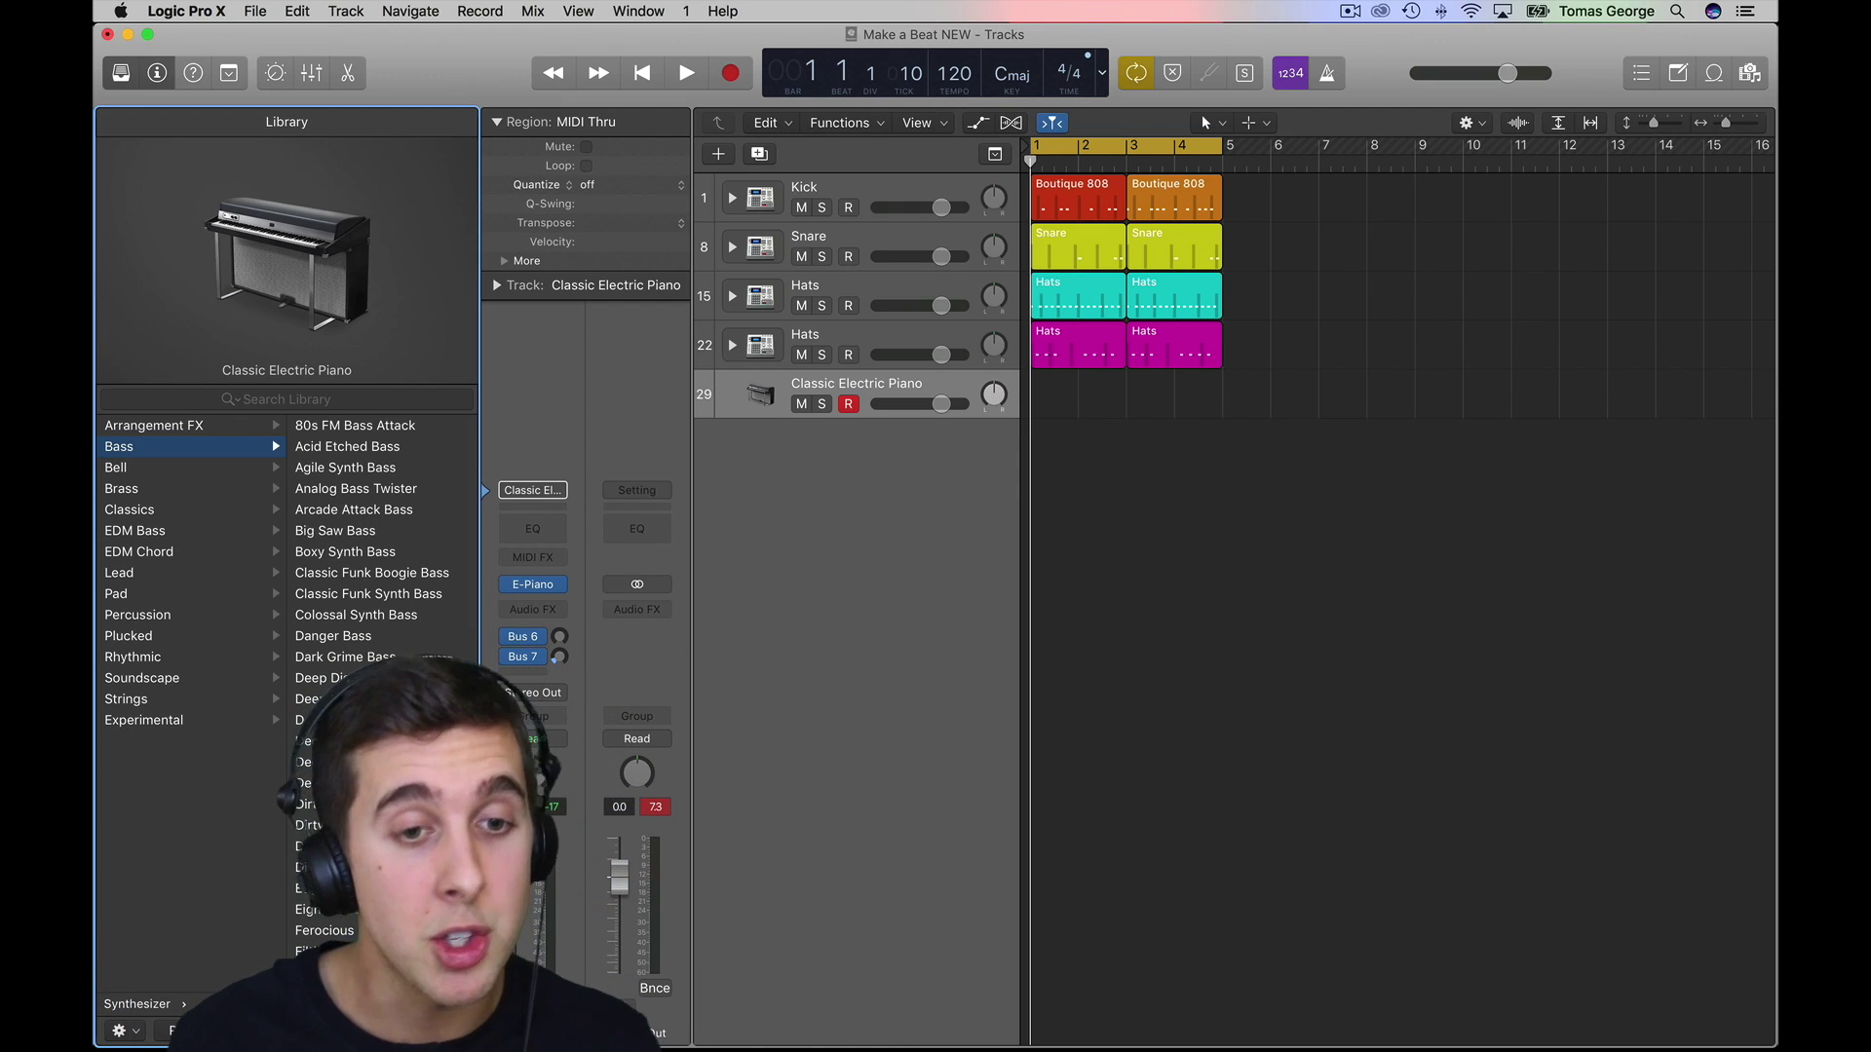
# - Audition the synth bass patches from Agile Synth Bass onward and load Danger Bass on the track
pyautogui.click(358, 467)
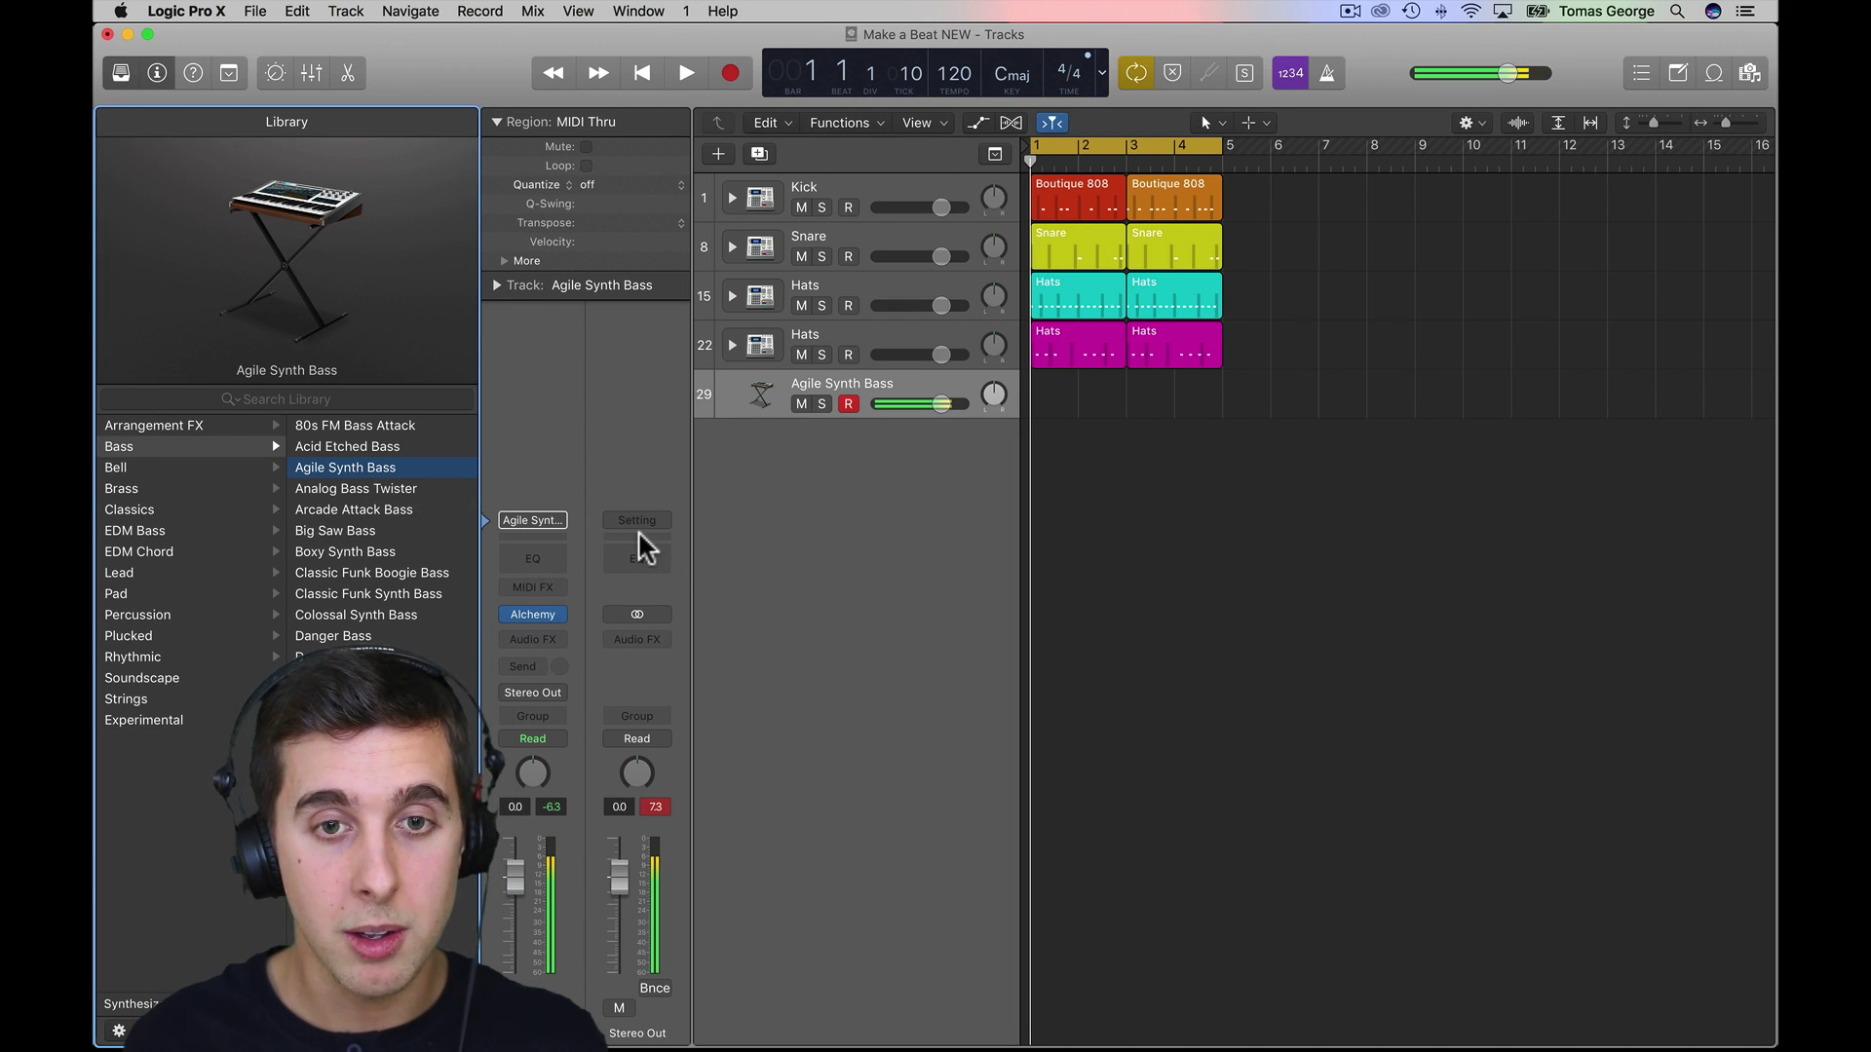
pyautogui.click(397, 482)
pyautogui.click(388, 499)
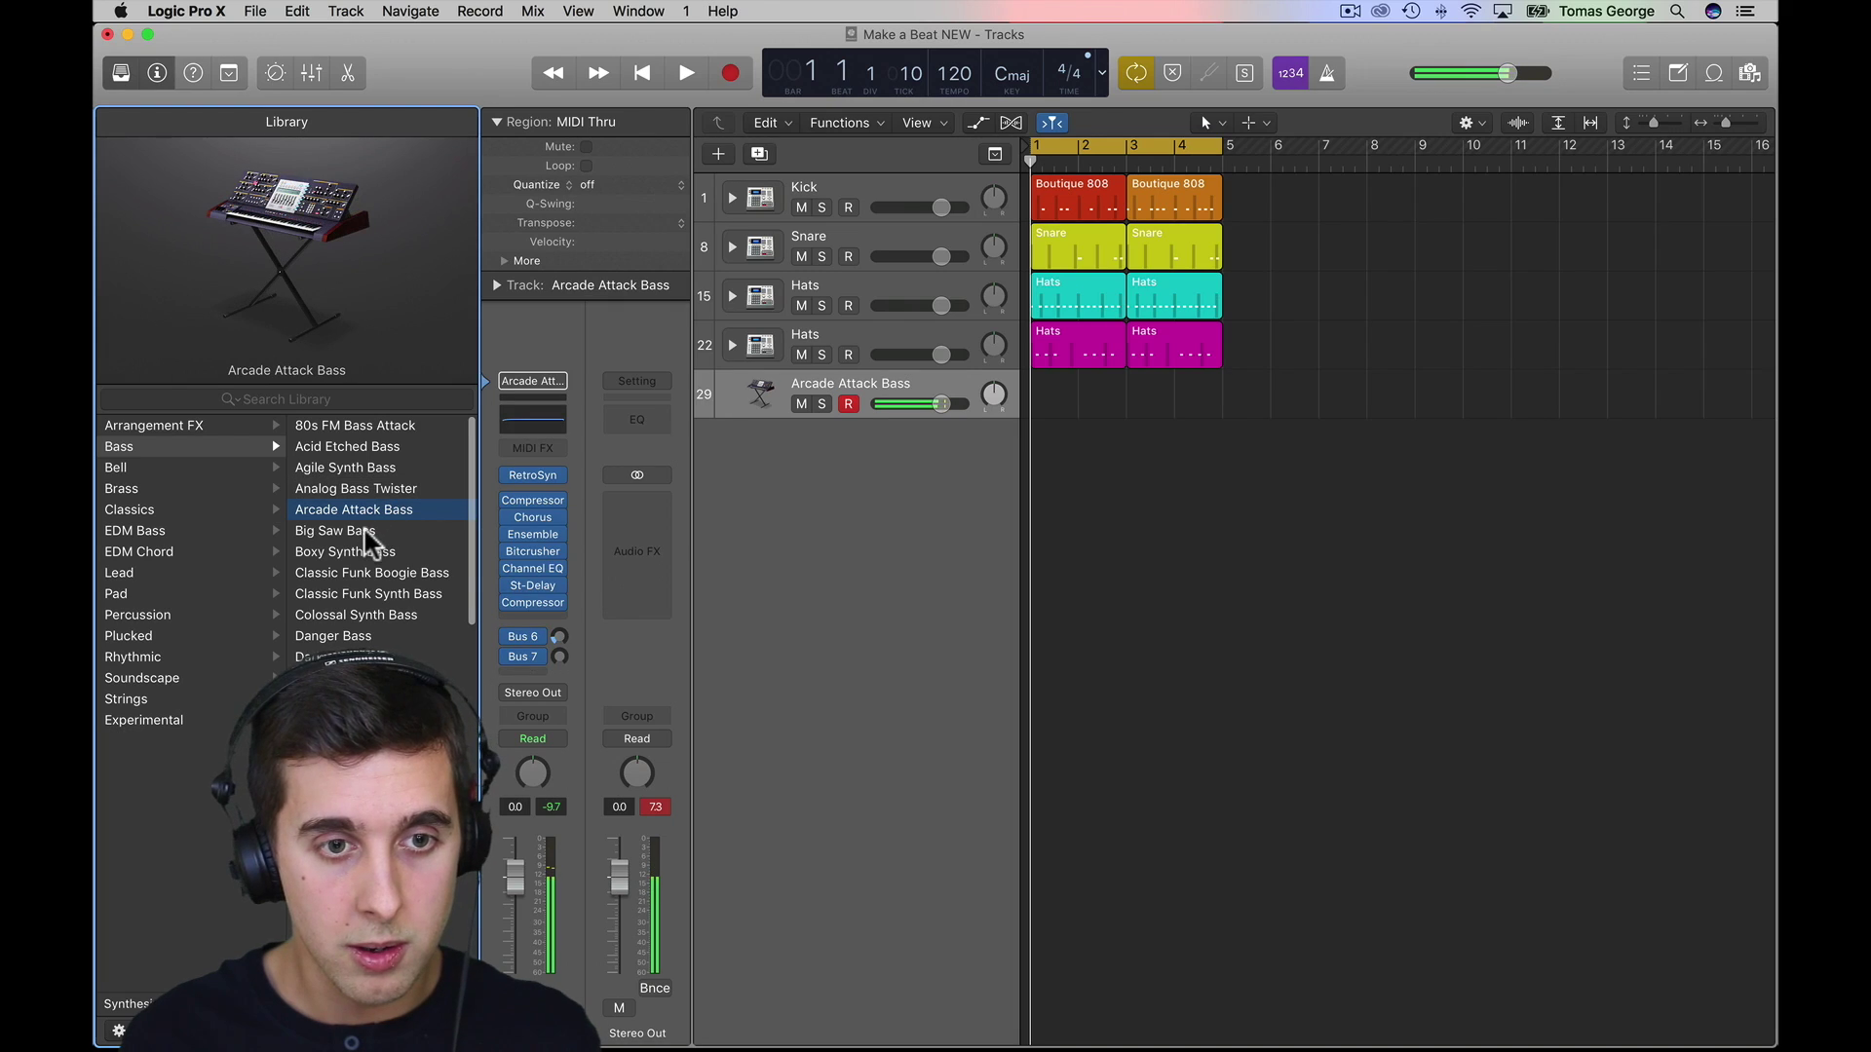
pyautogui.click(365, 526)
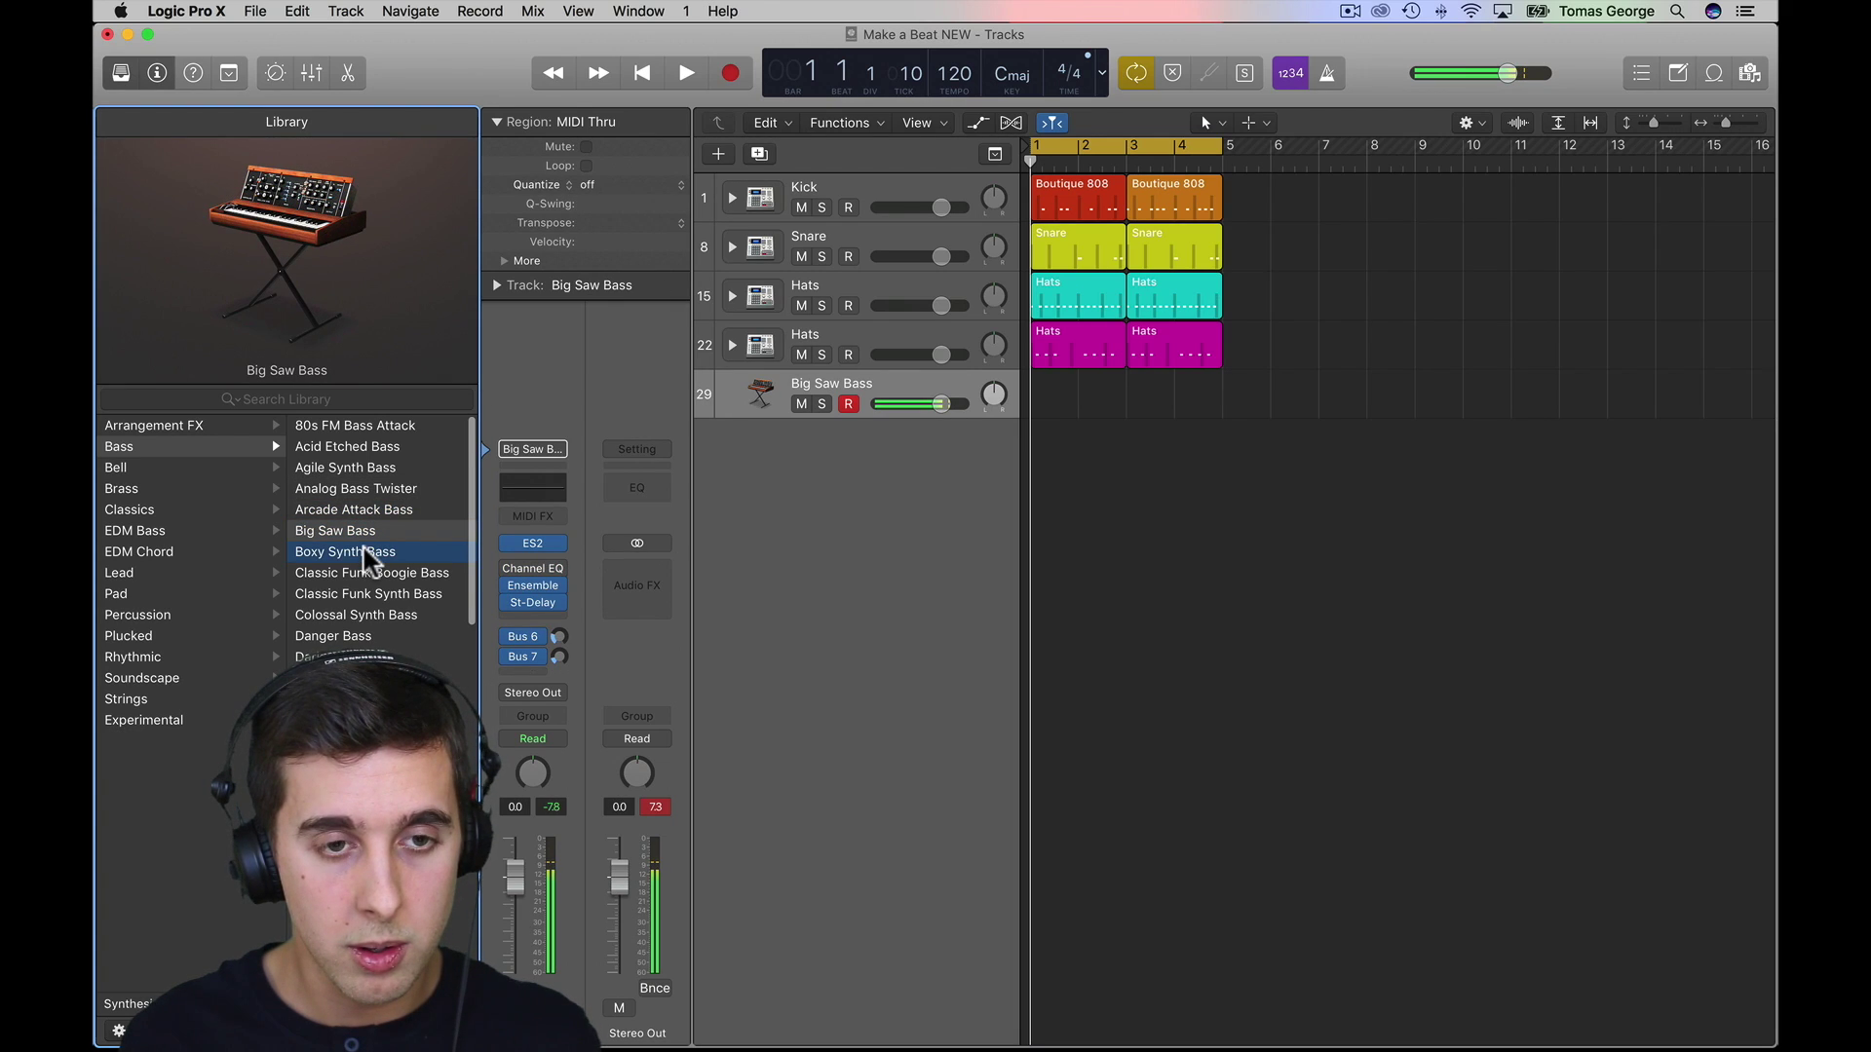
pyautogui.click(363, 550)
pyautogui.click(355, 571)
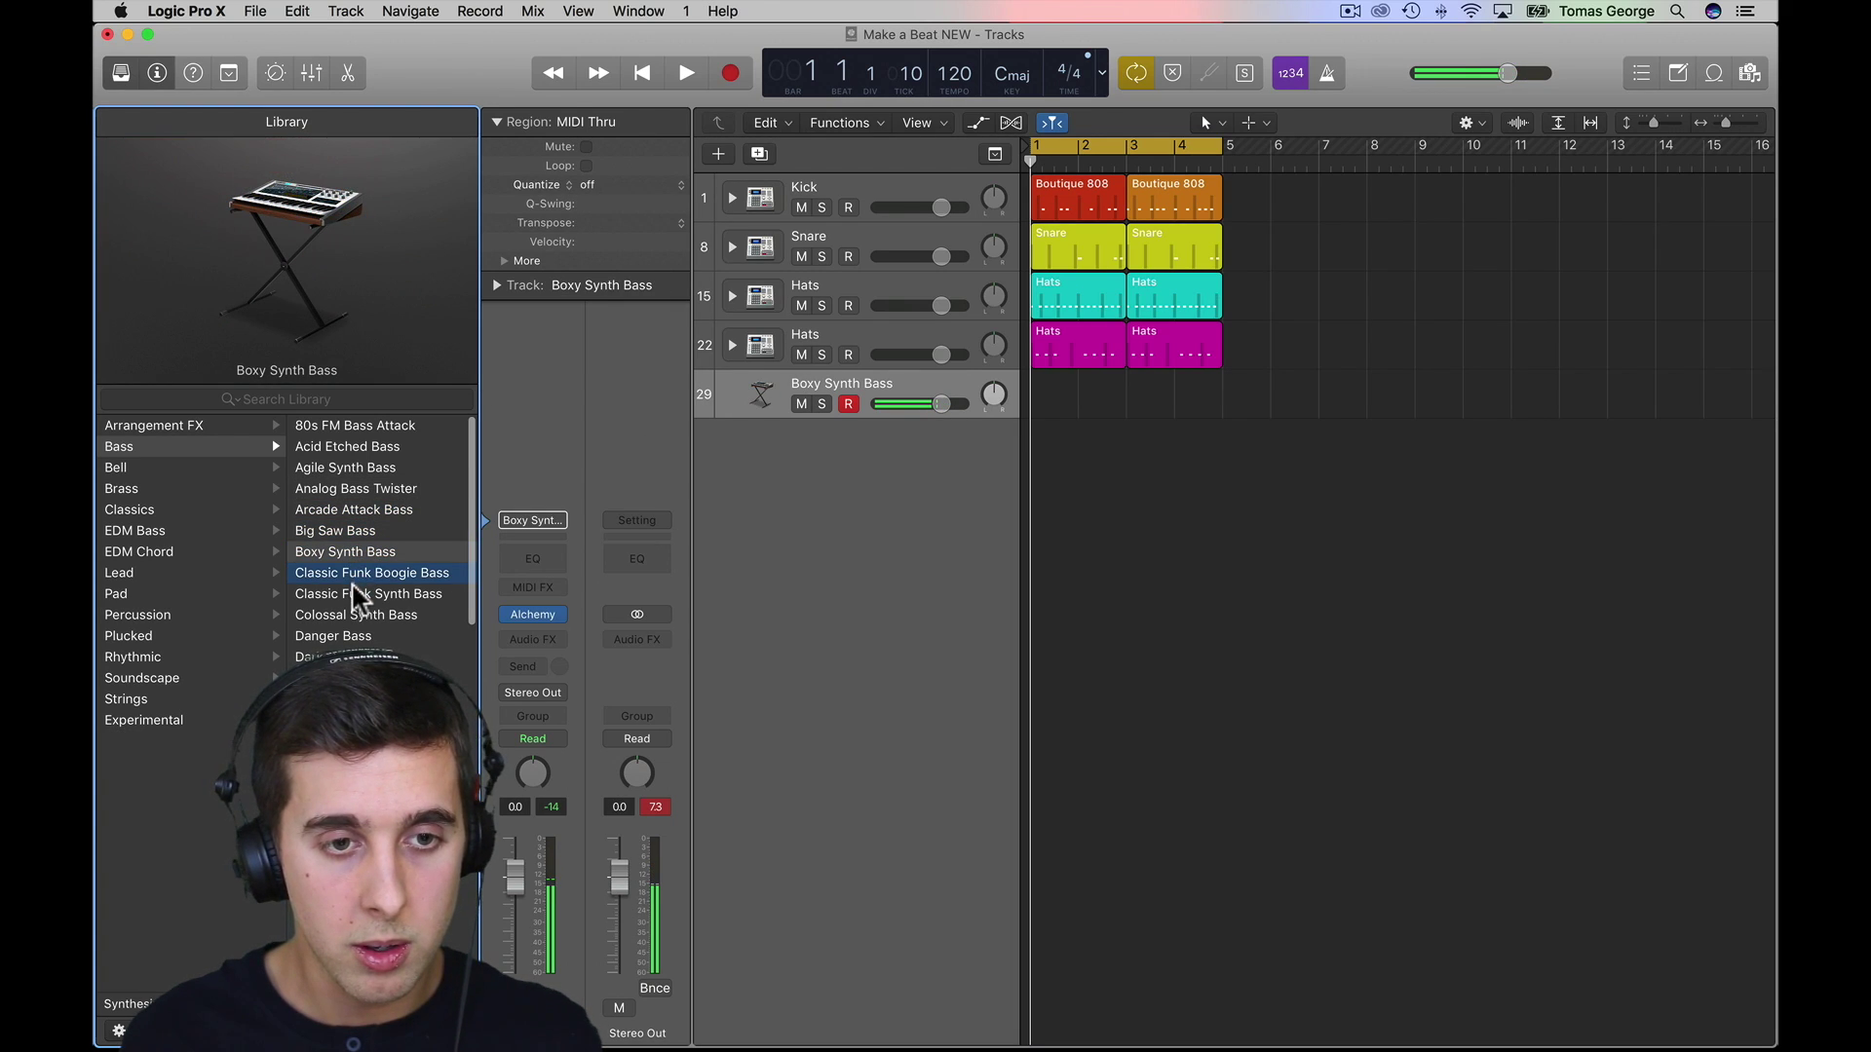
pyautogui.click(359, 594)
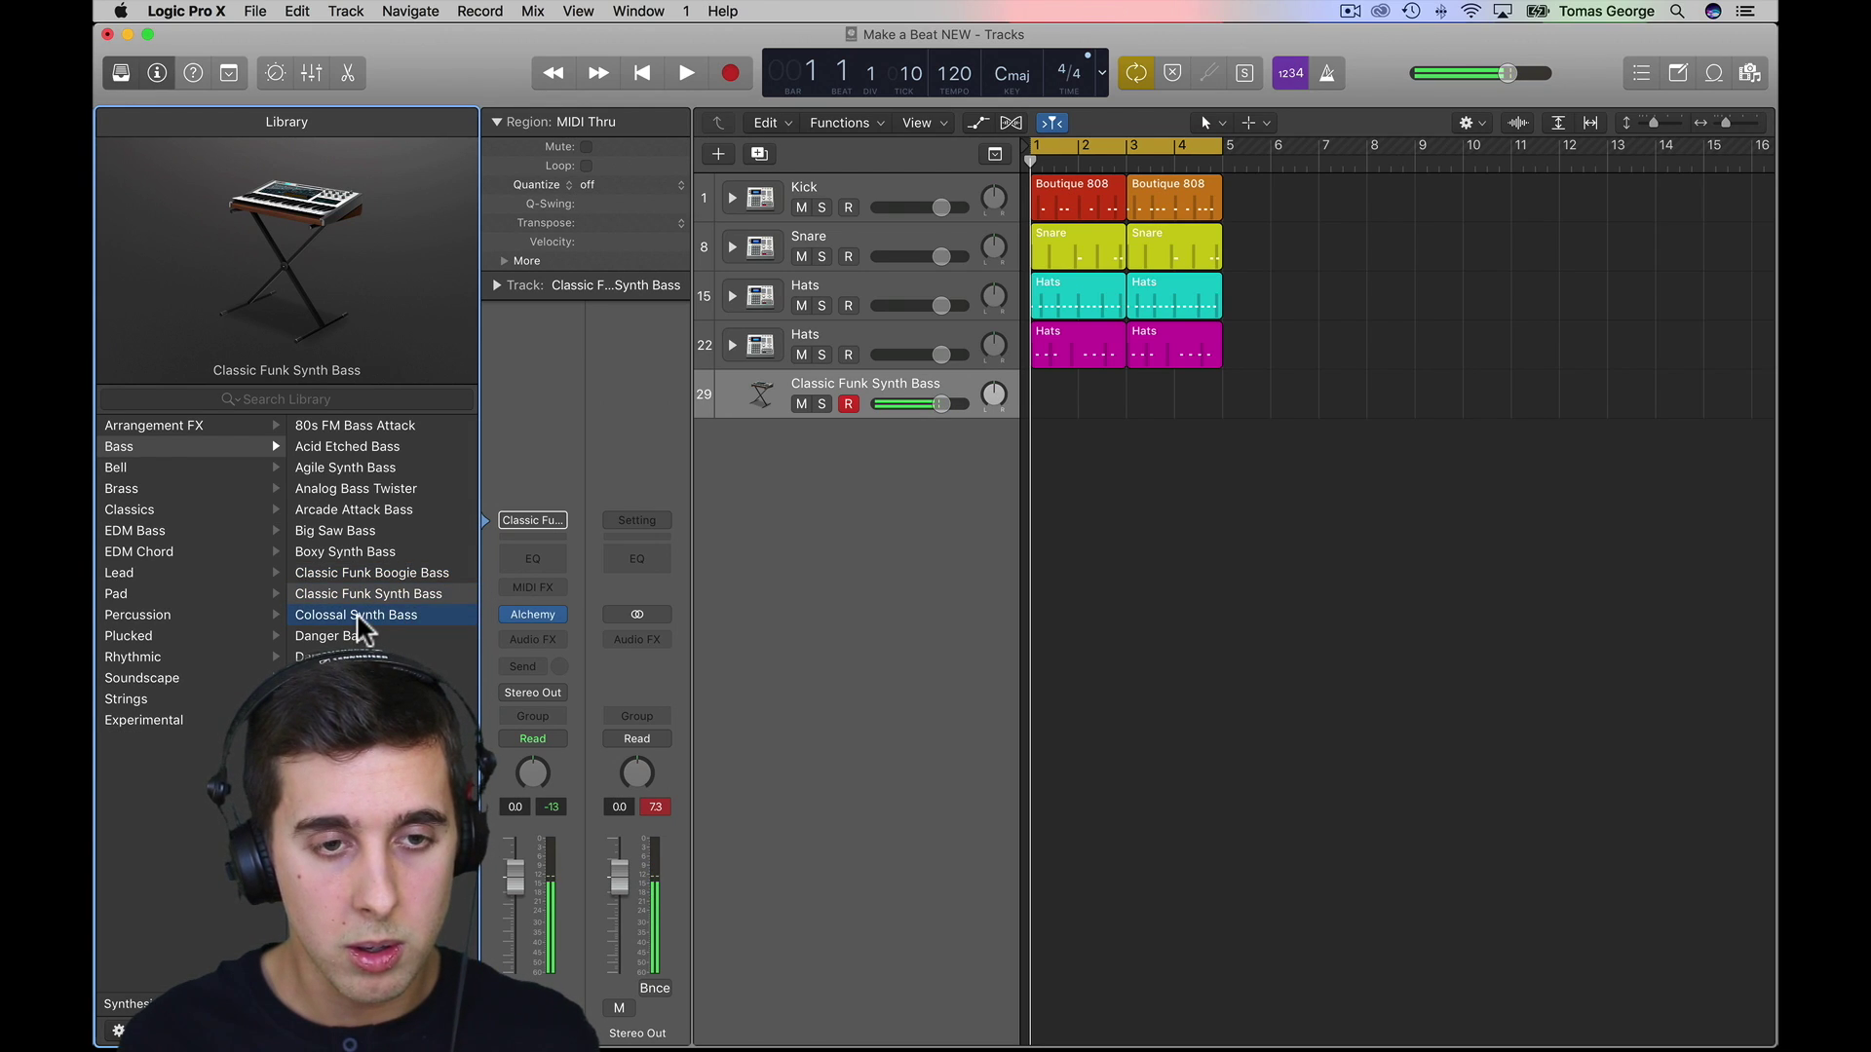
pyautogui.click(358, 616)
pyautogui.click(356, 635)
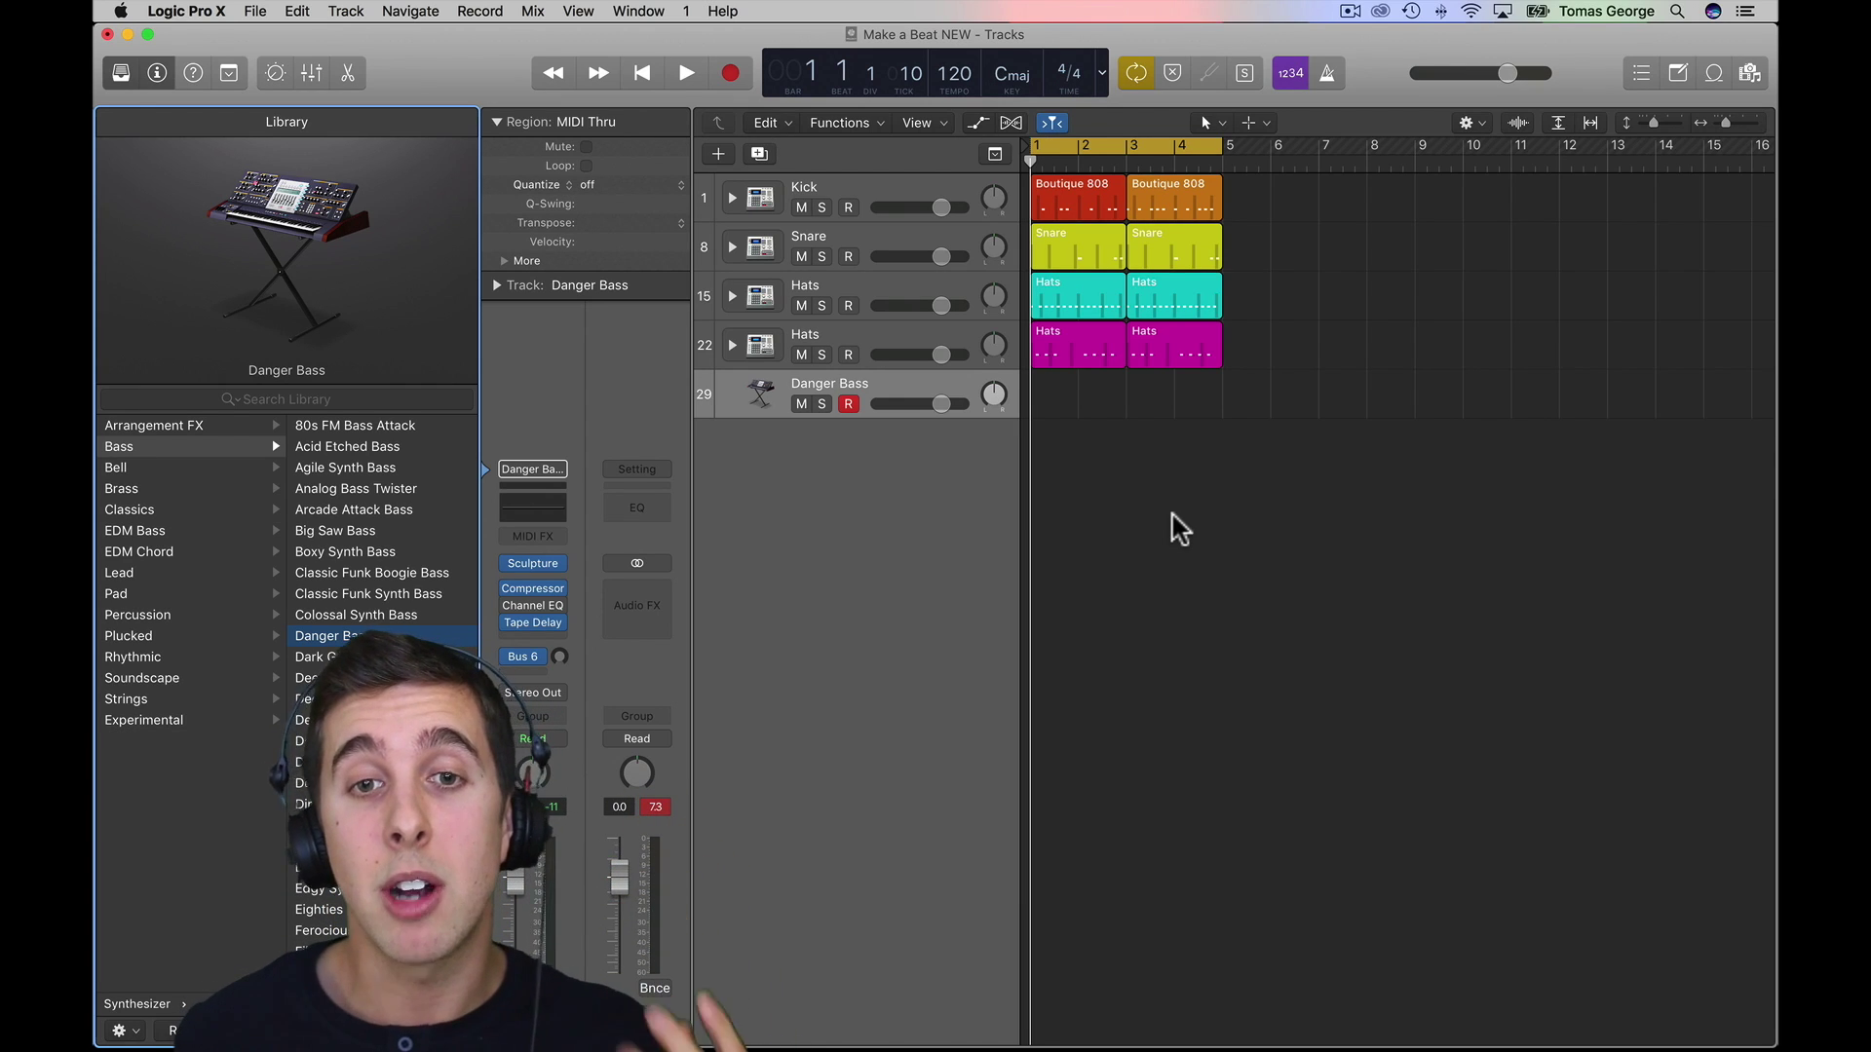
# - Balance a raised Kick volume against Danger Bass at -2.4 dB and solo both tracks
pyautogui.click(940, 207)
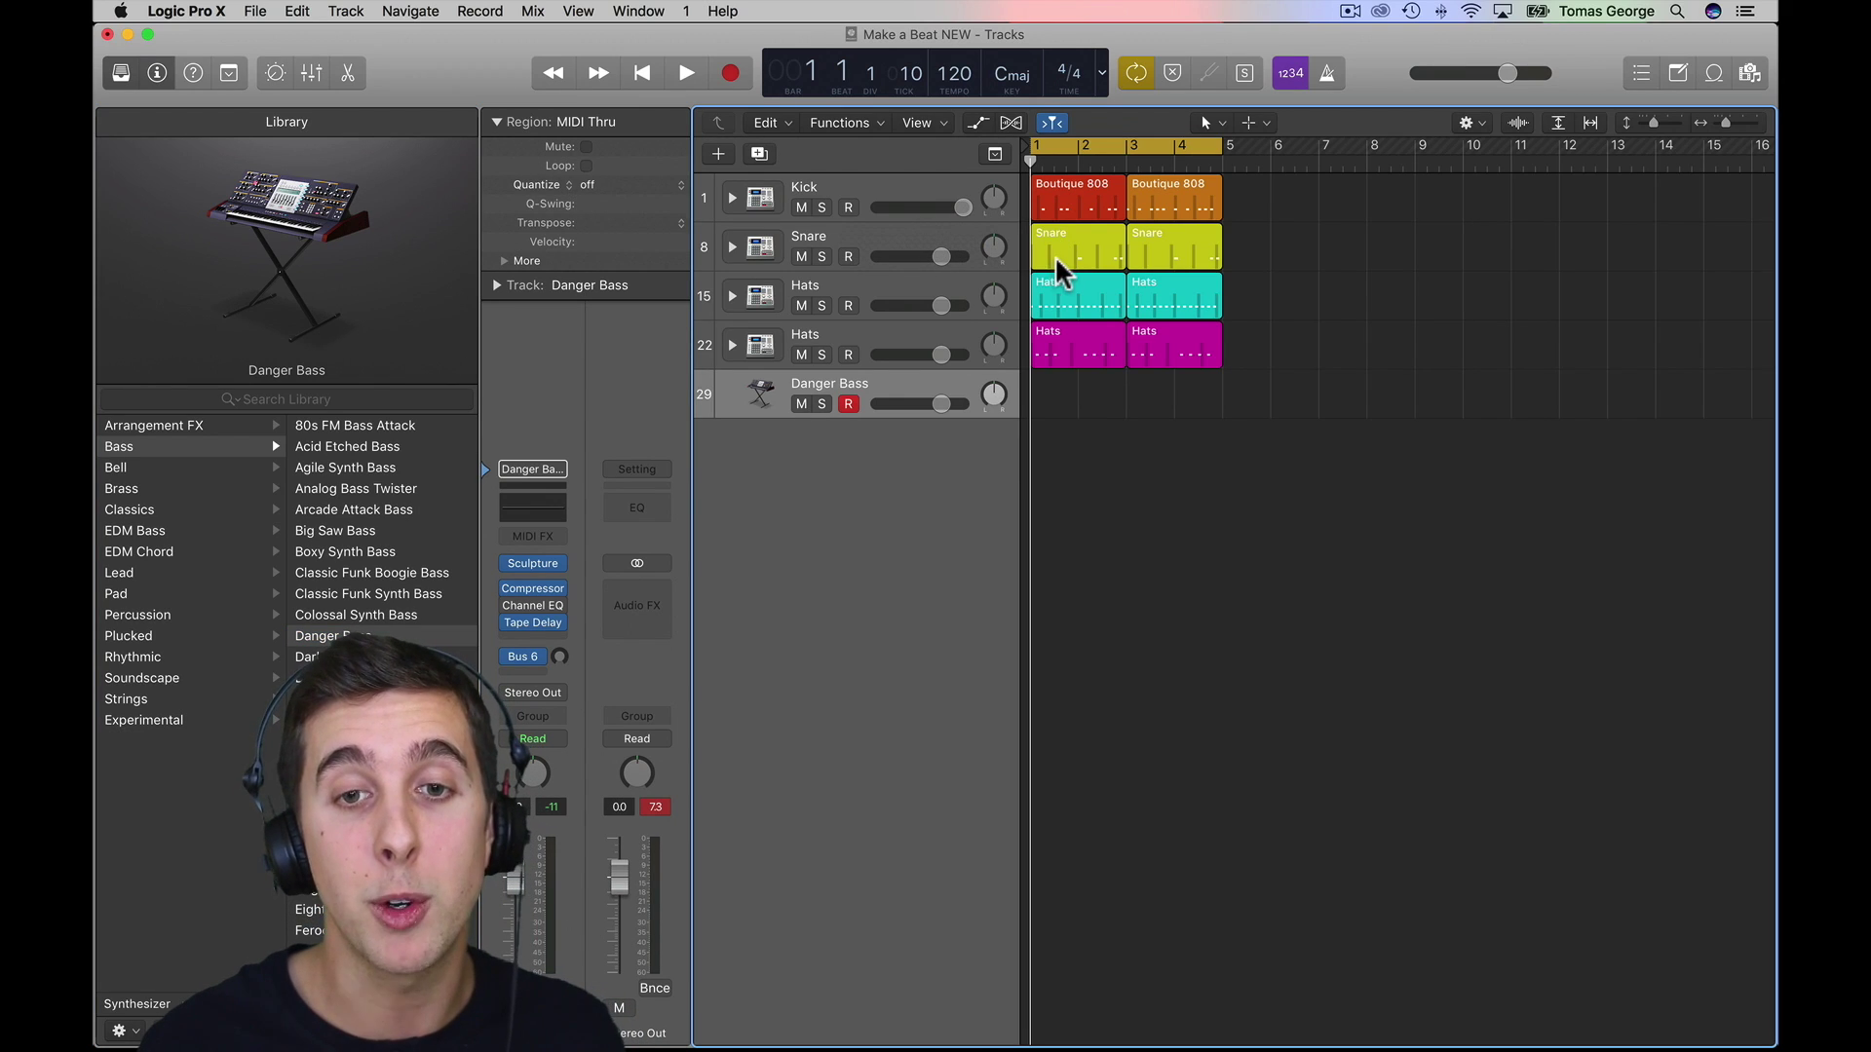
pyautogui.click(940, 403)
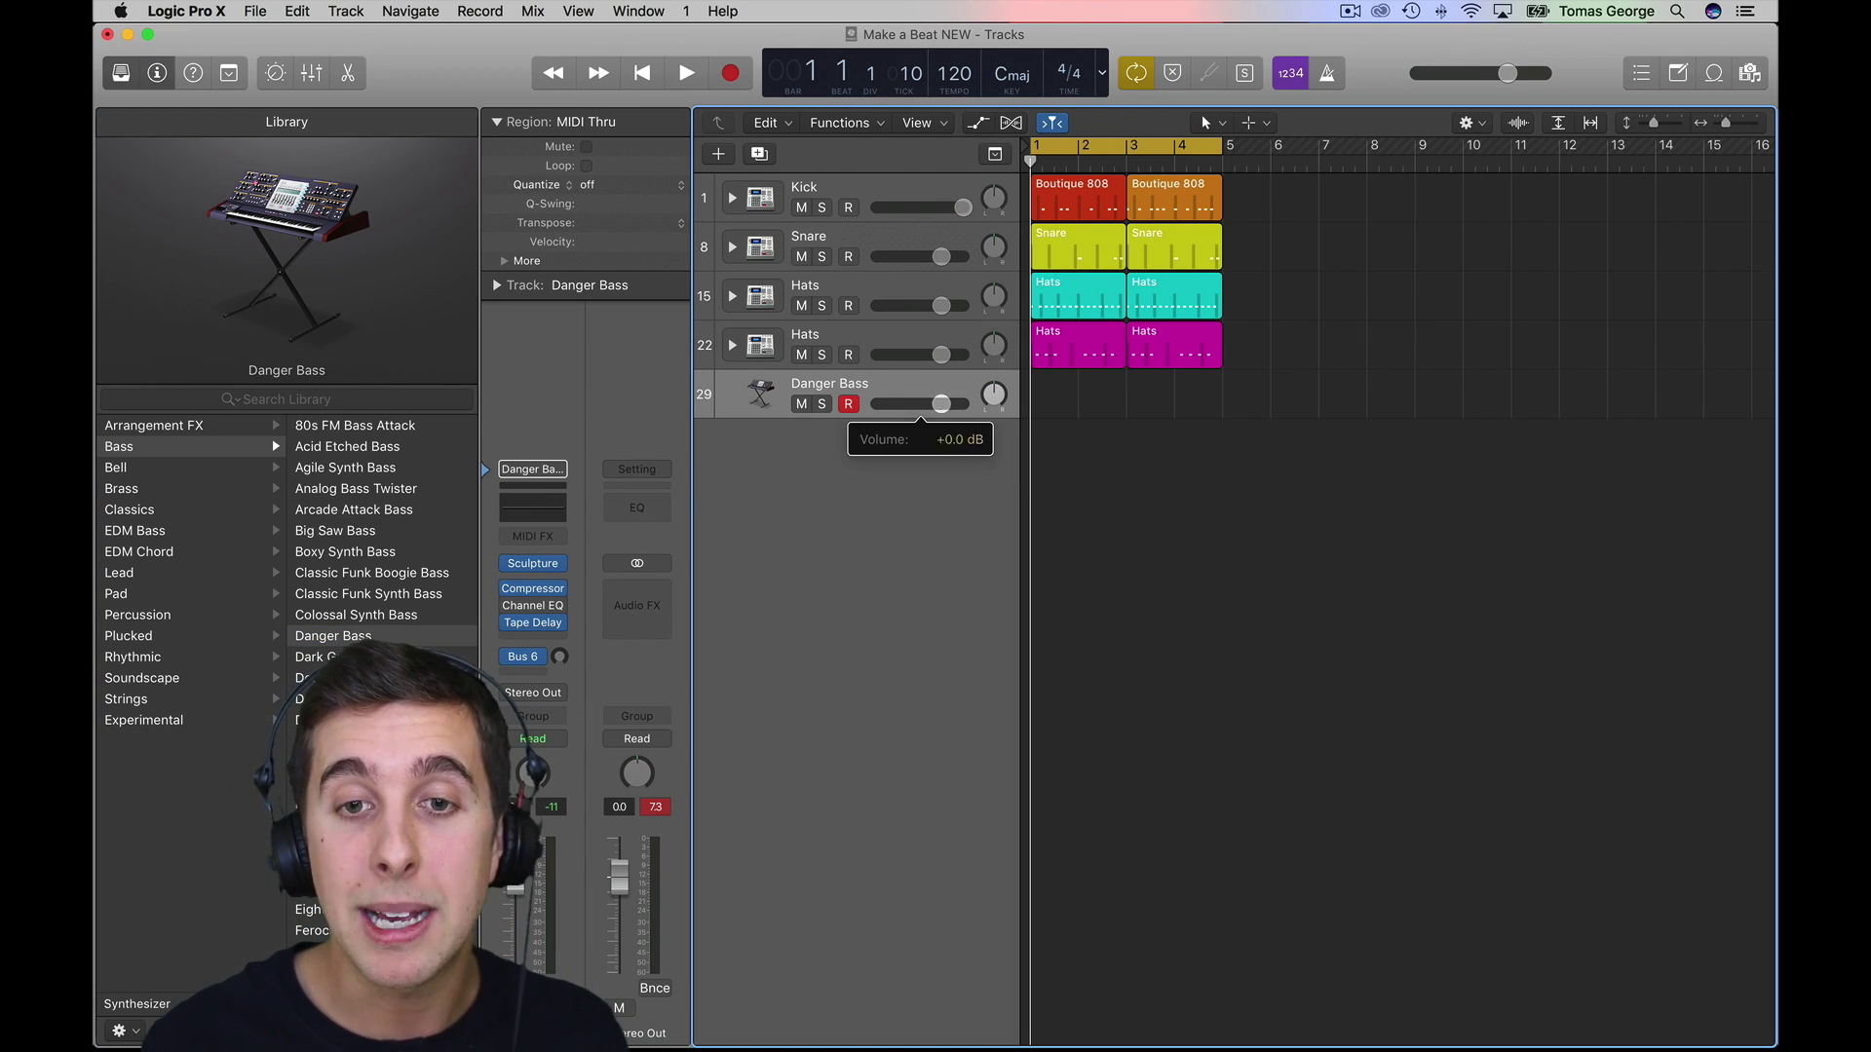
pyautogui.click(821, 207)
pyautogui.click(823, 400)
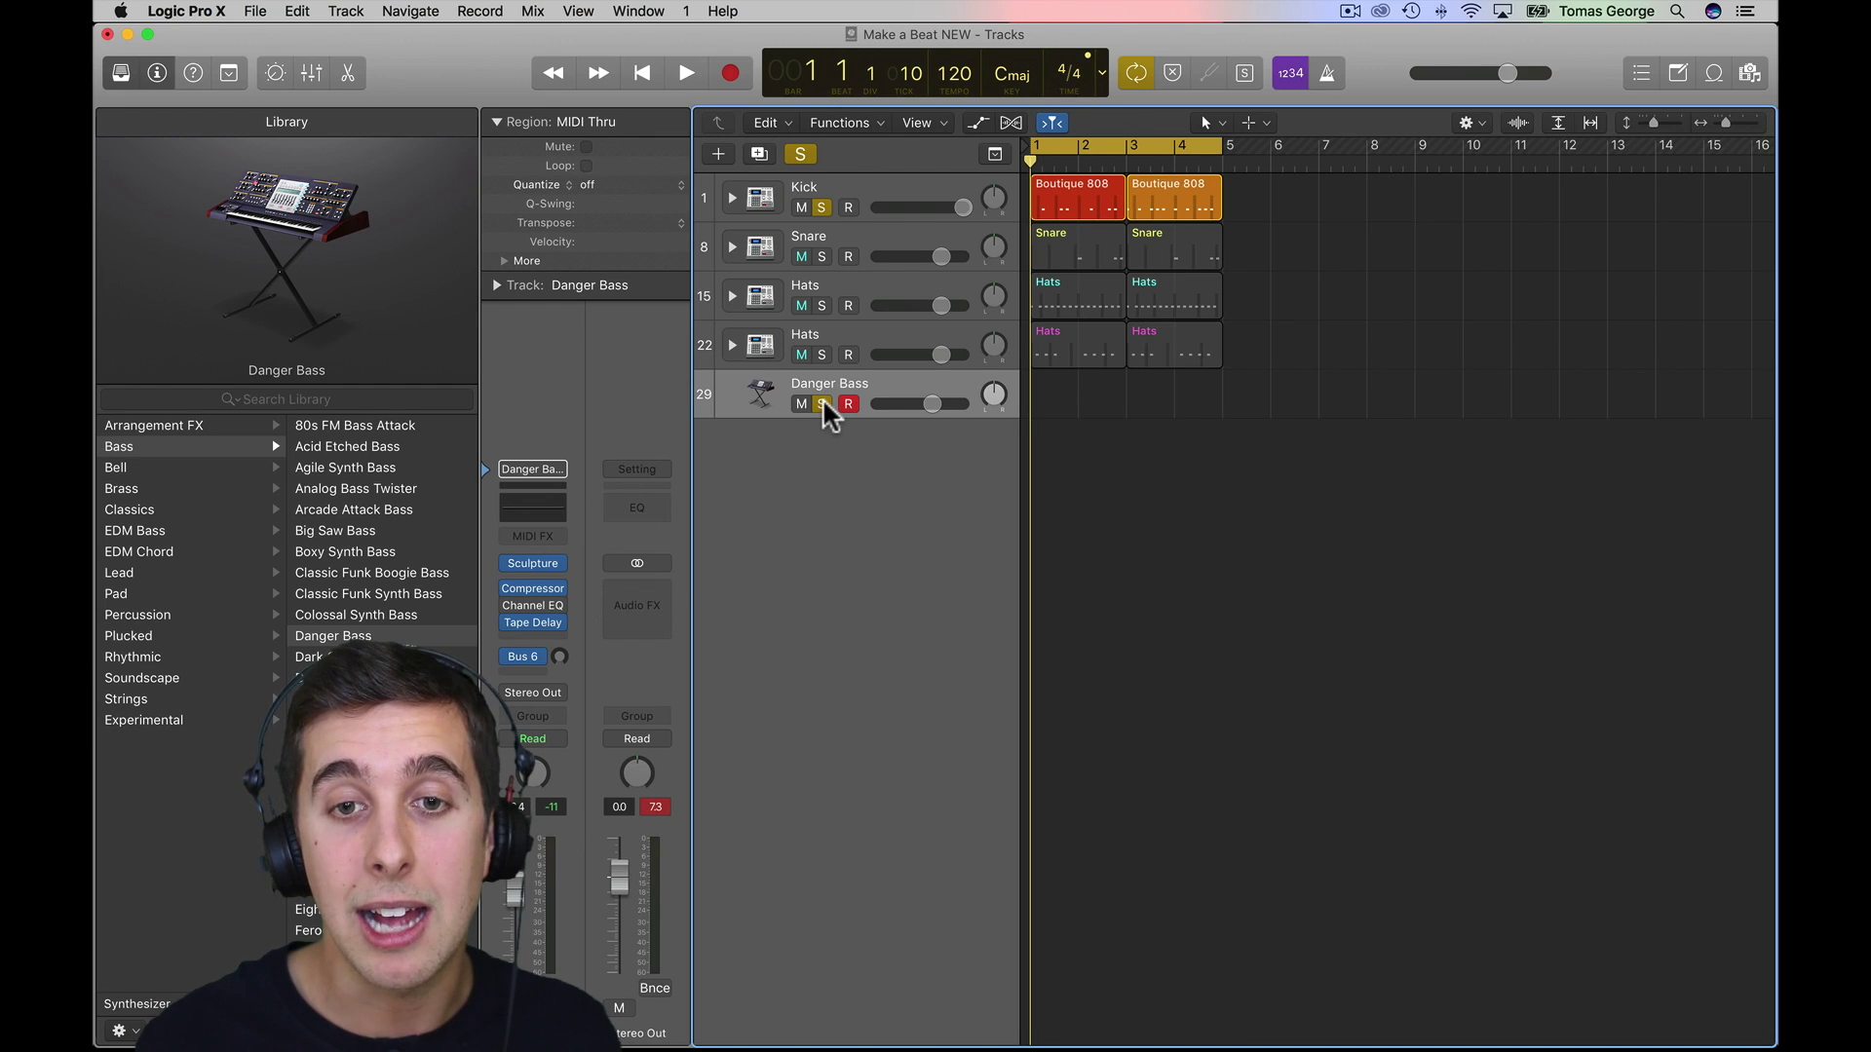
# - Rehearse the bass line against the soloed kick and record it over the four-bar cycle on the Danger Bass track
pyautogui.press('space')
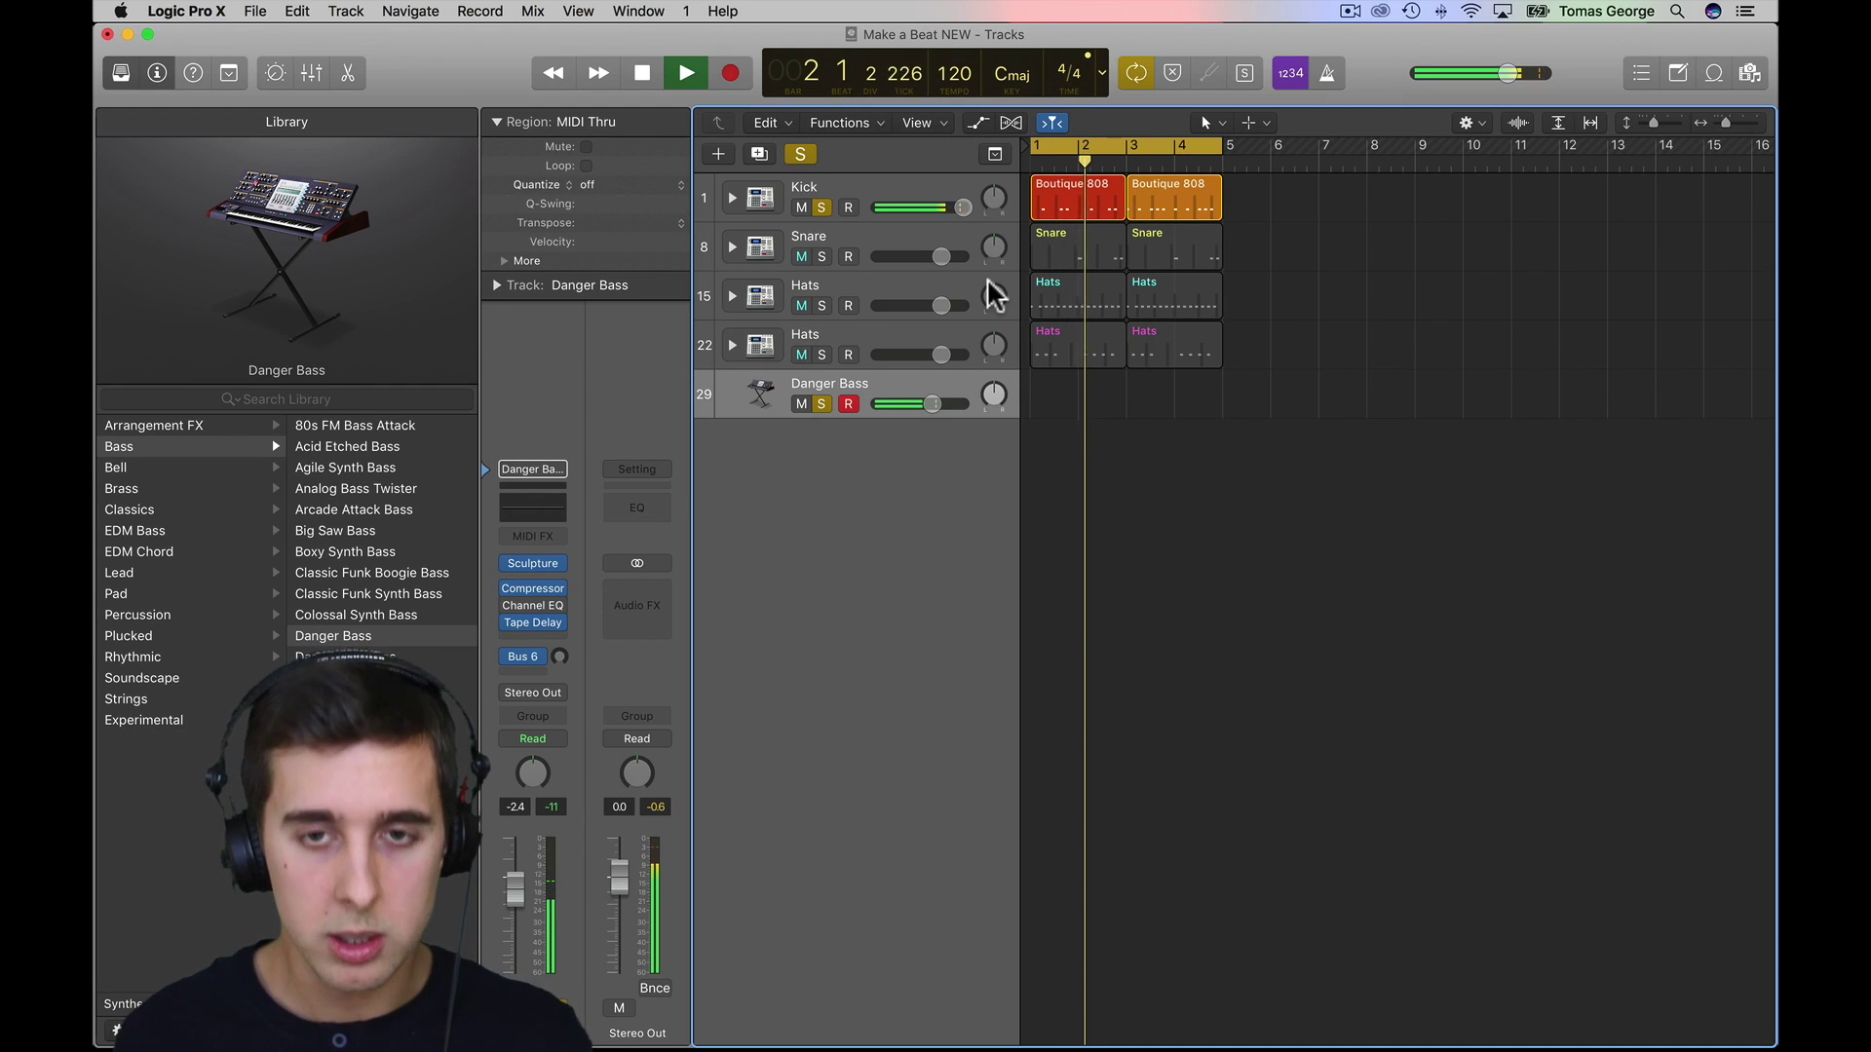
pyautogui.press('space')
pyautogui.press('r')
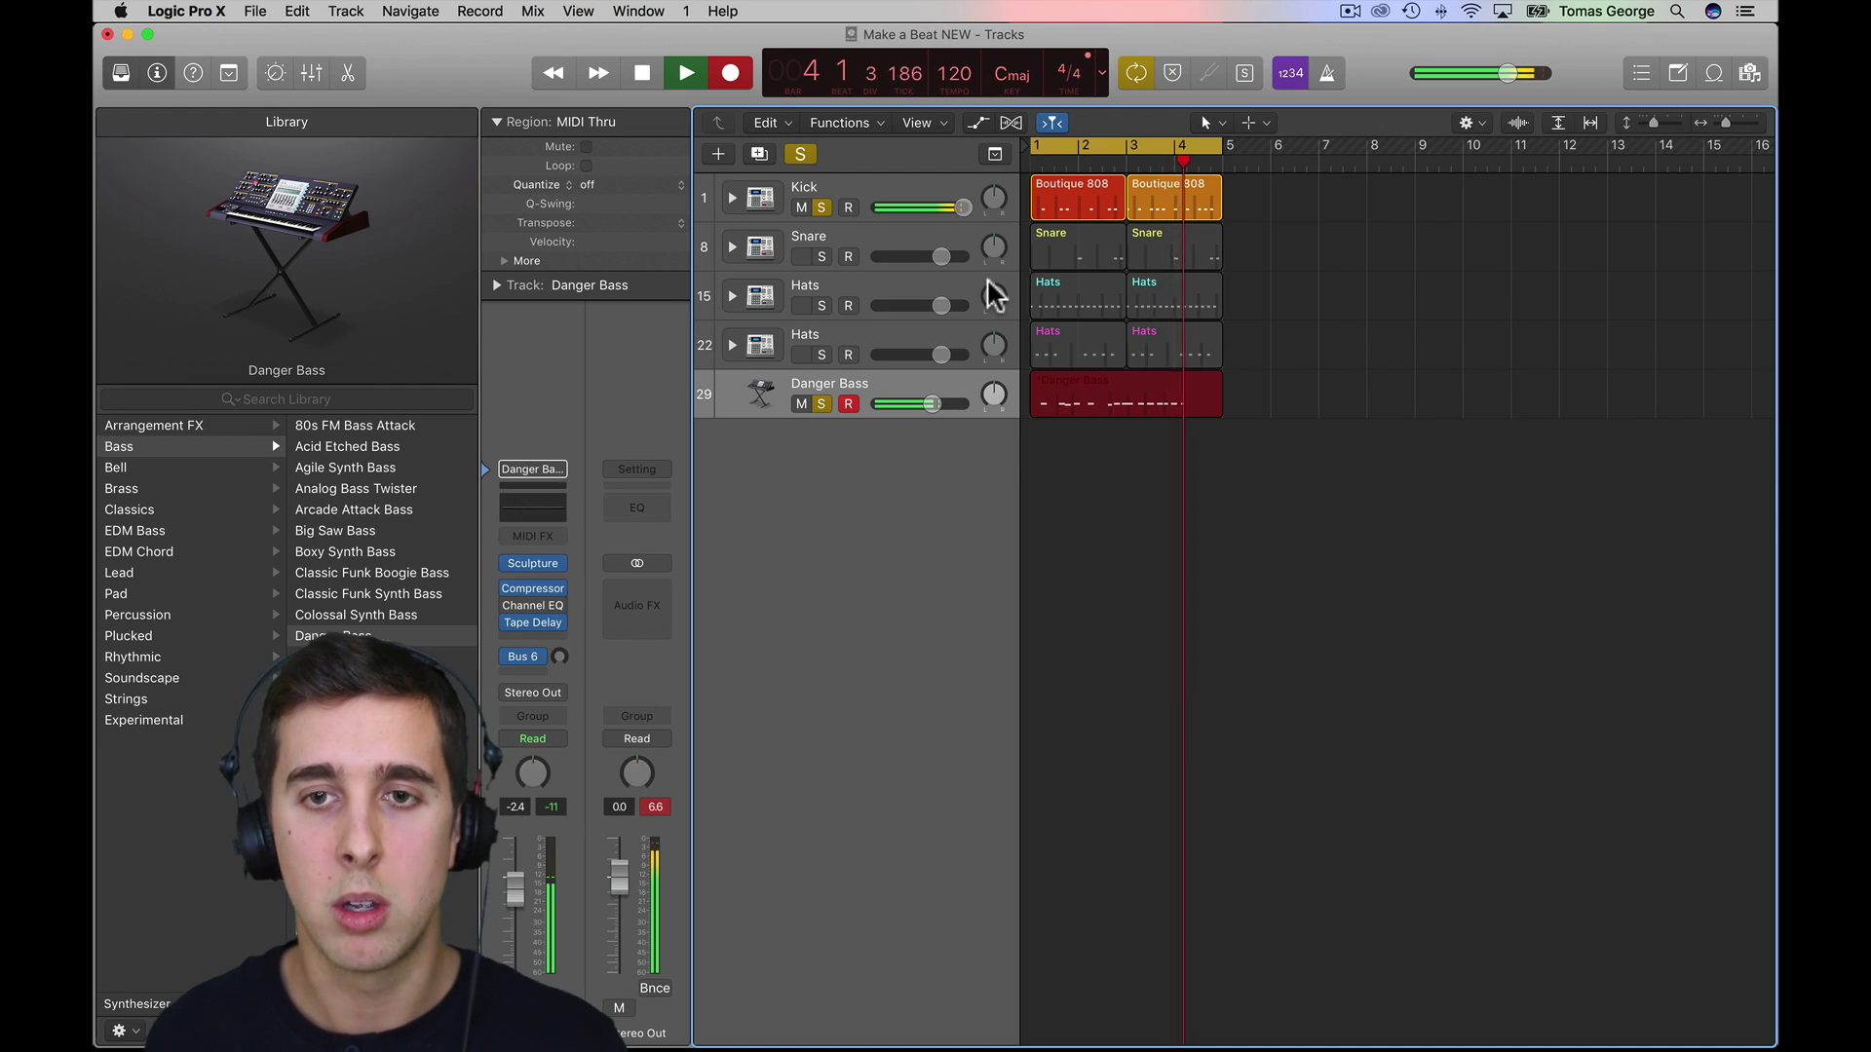
pyautogui.press('space')
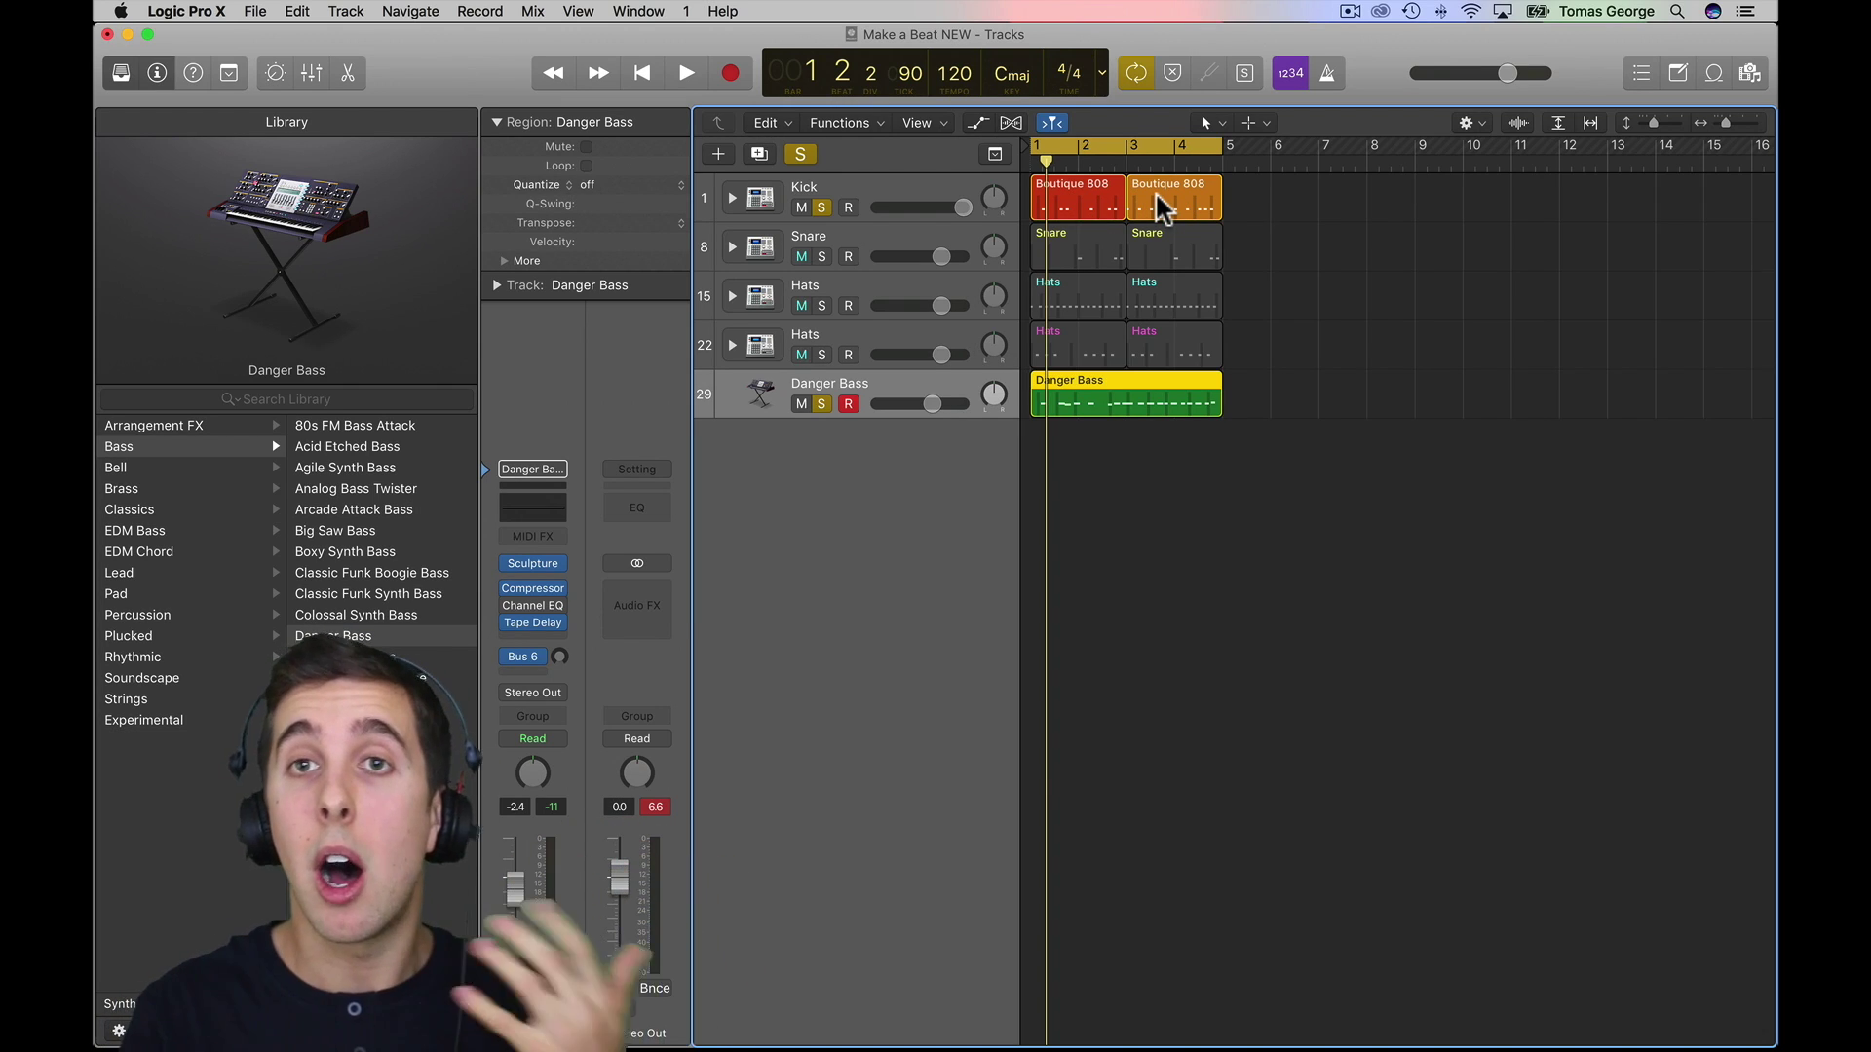
# - Quantize all notes of the Danger Bass region to 1/16 notes in the Piano Roll
pyautogui.doubleClick(1128, 404)
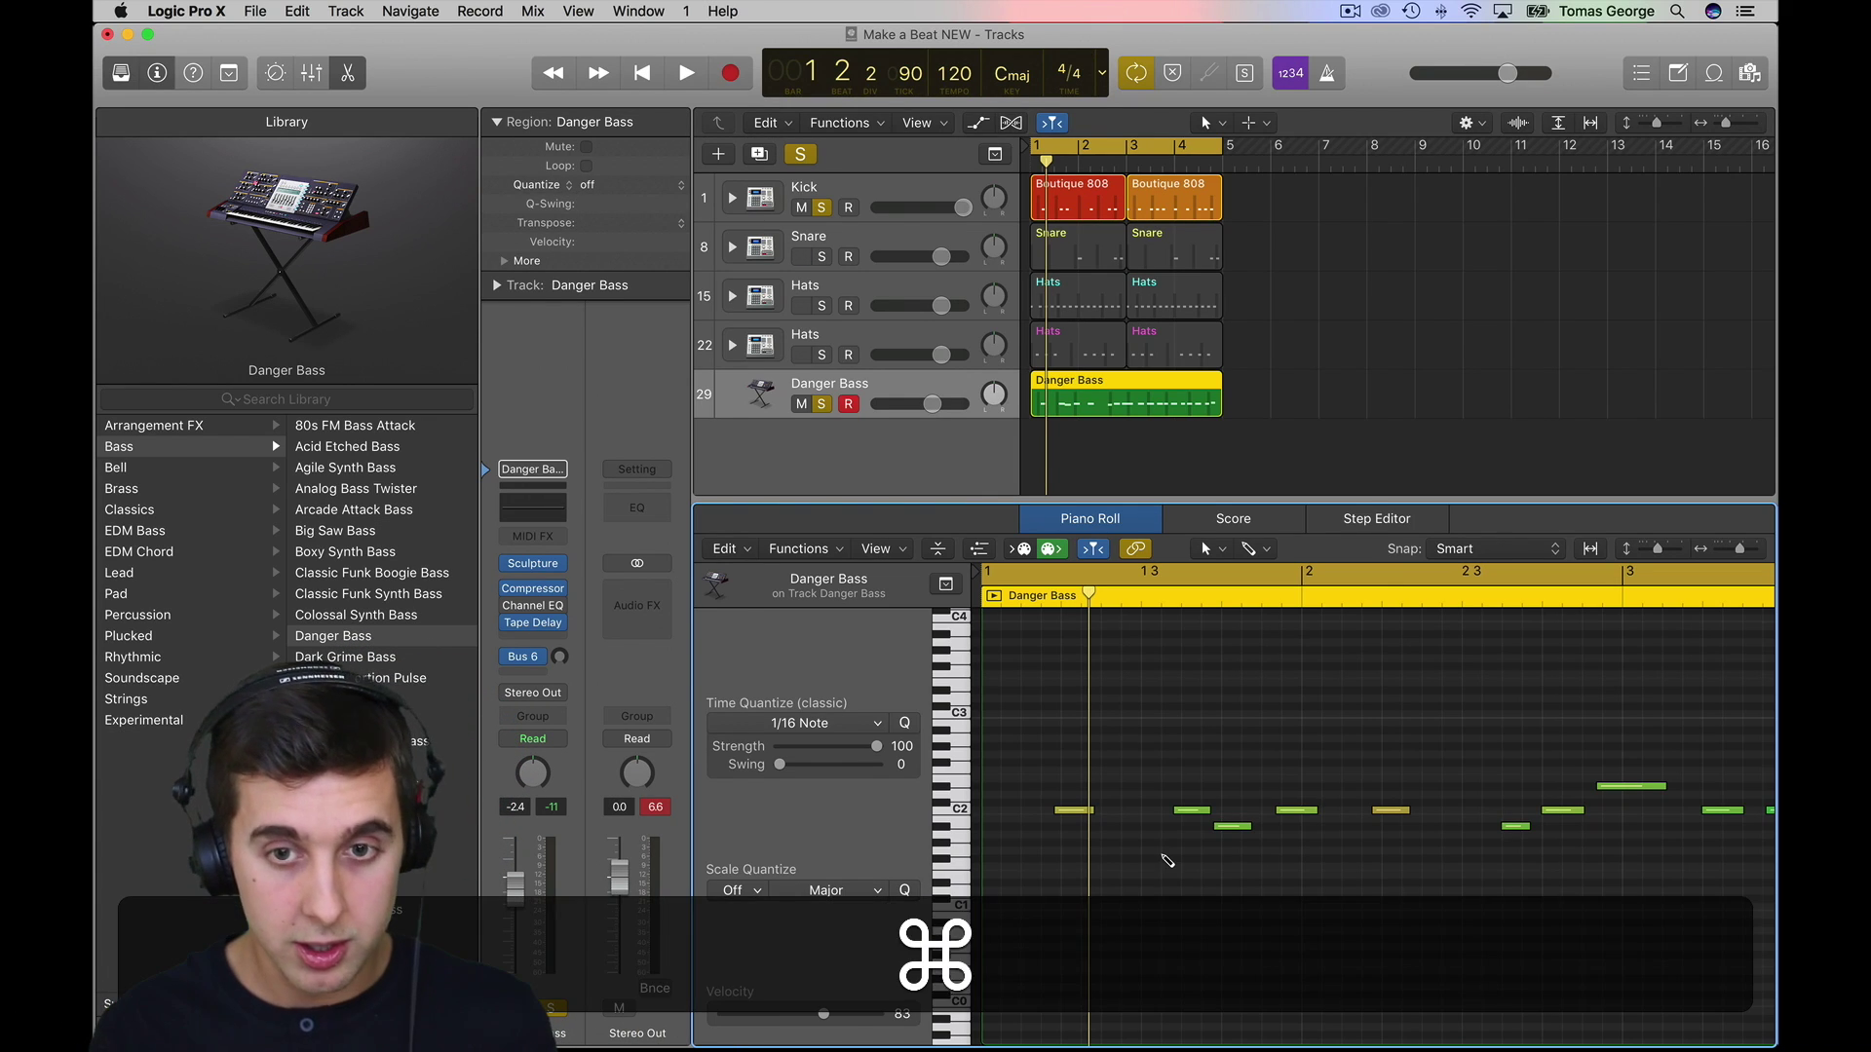
pyautogui.press('cmd+a')
pyautogui.press('q')
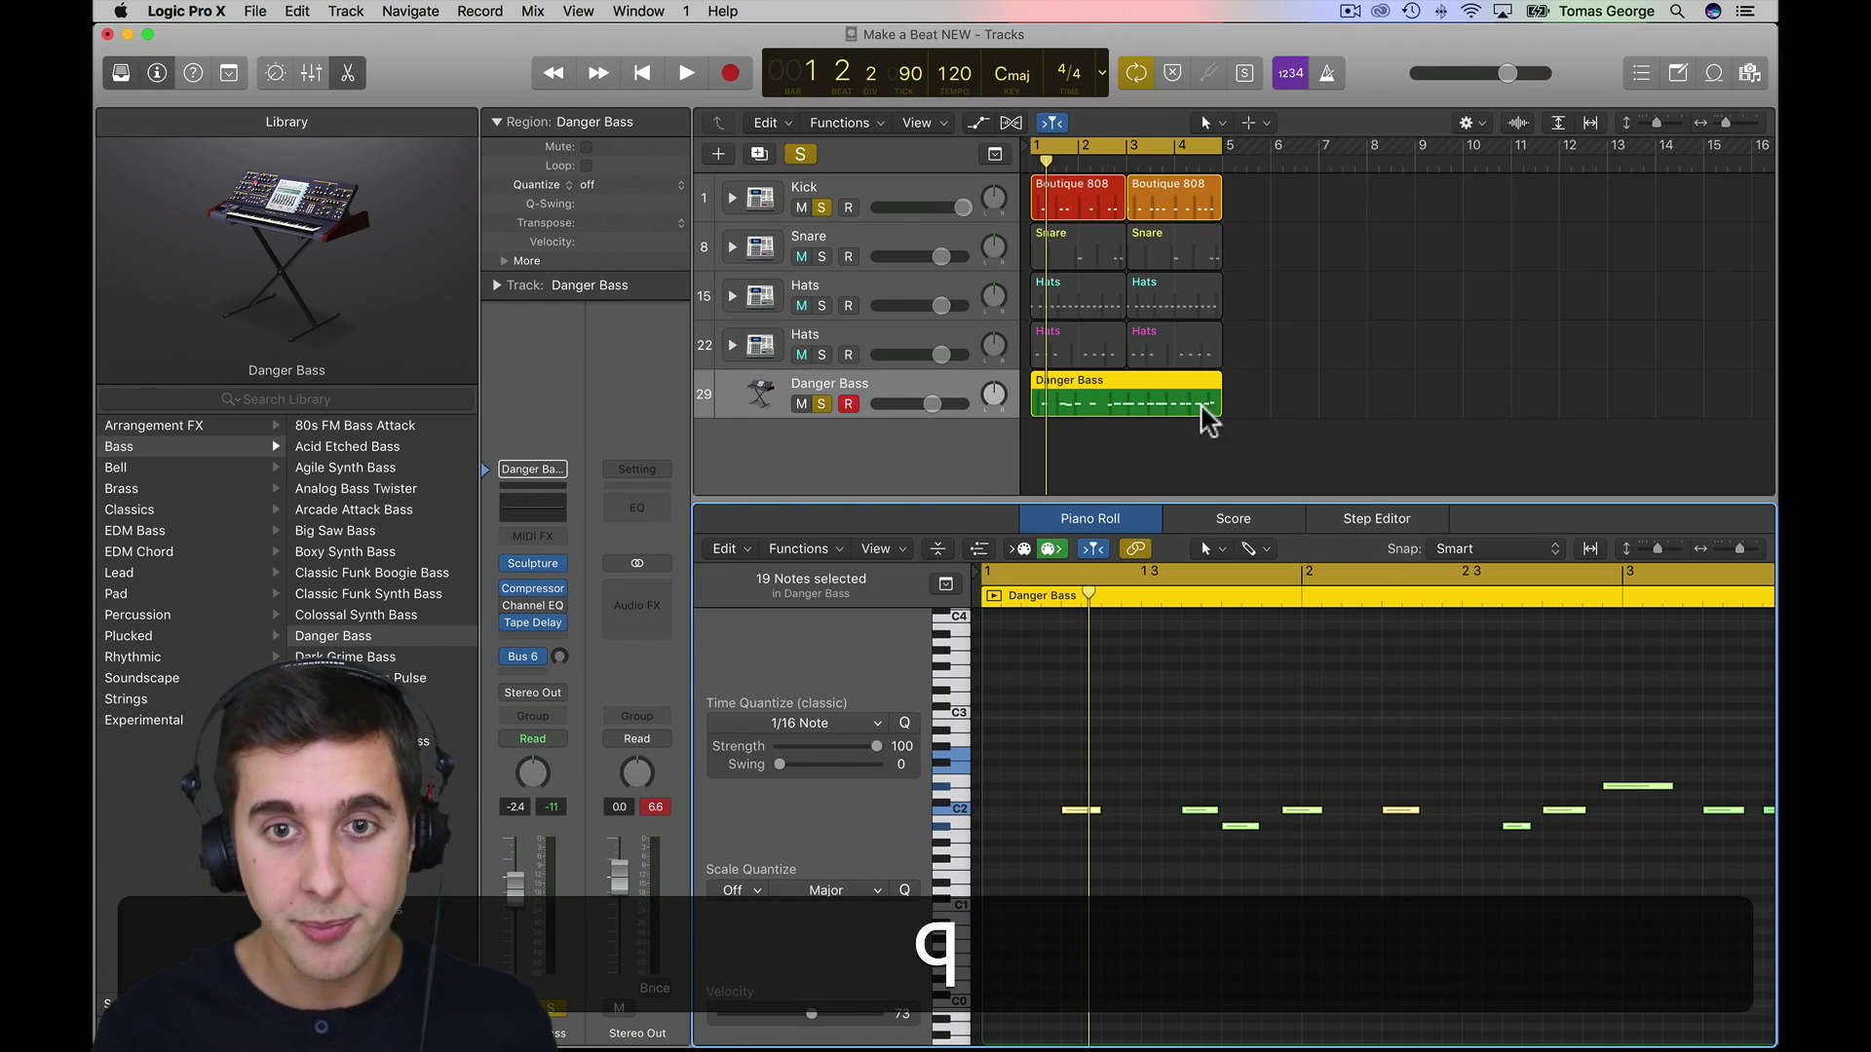
# - Play back the quantized bass together with the kick and hide the Piano Roll
pyautogui.click(1165, 439)
pyautogui.press('space')
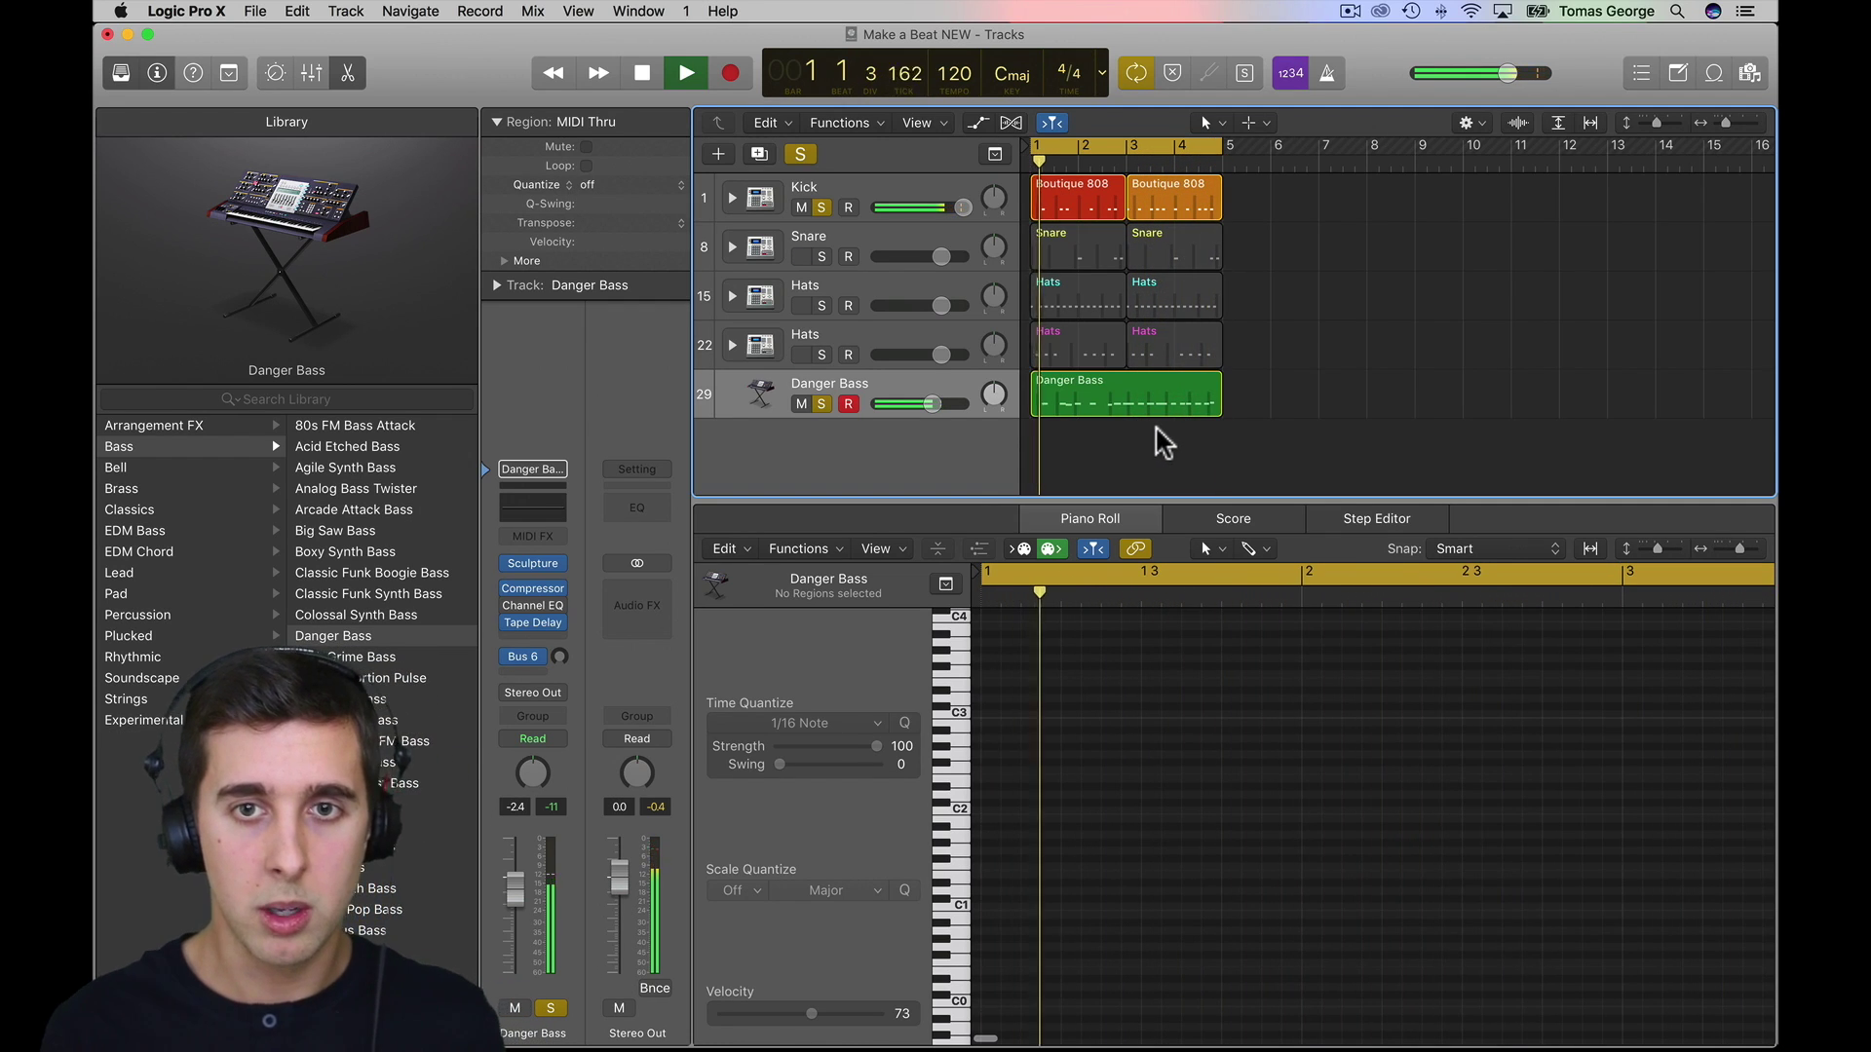
pyautogui.press('space')
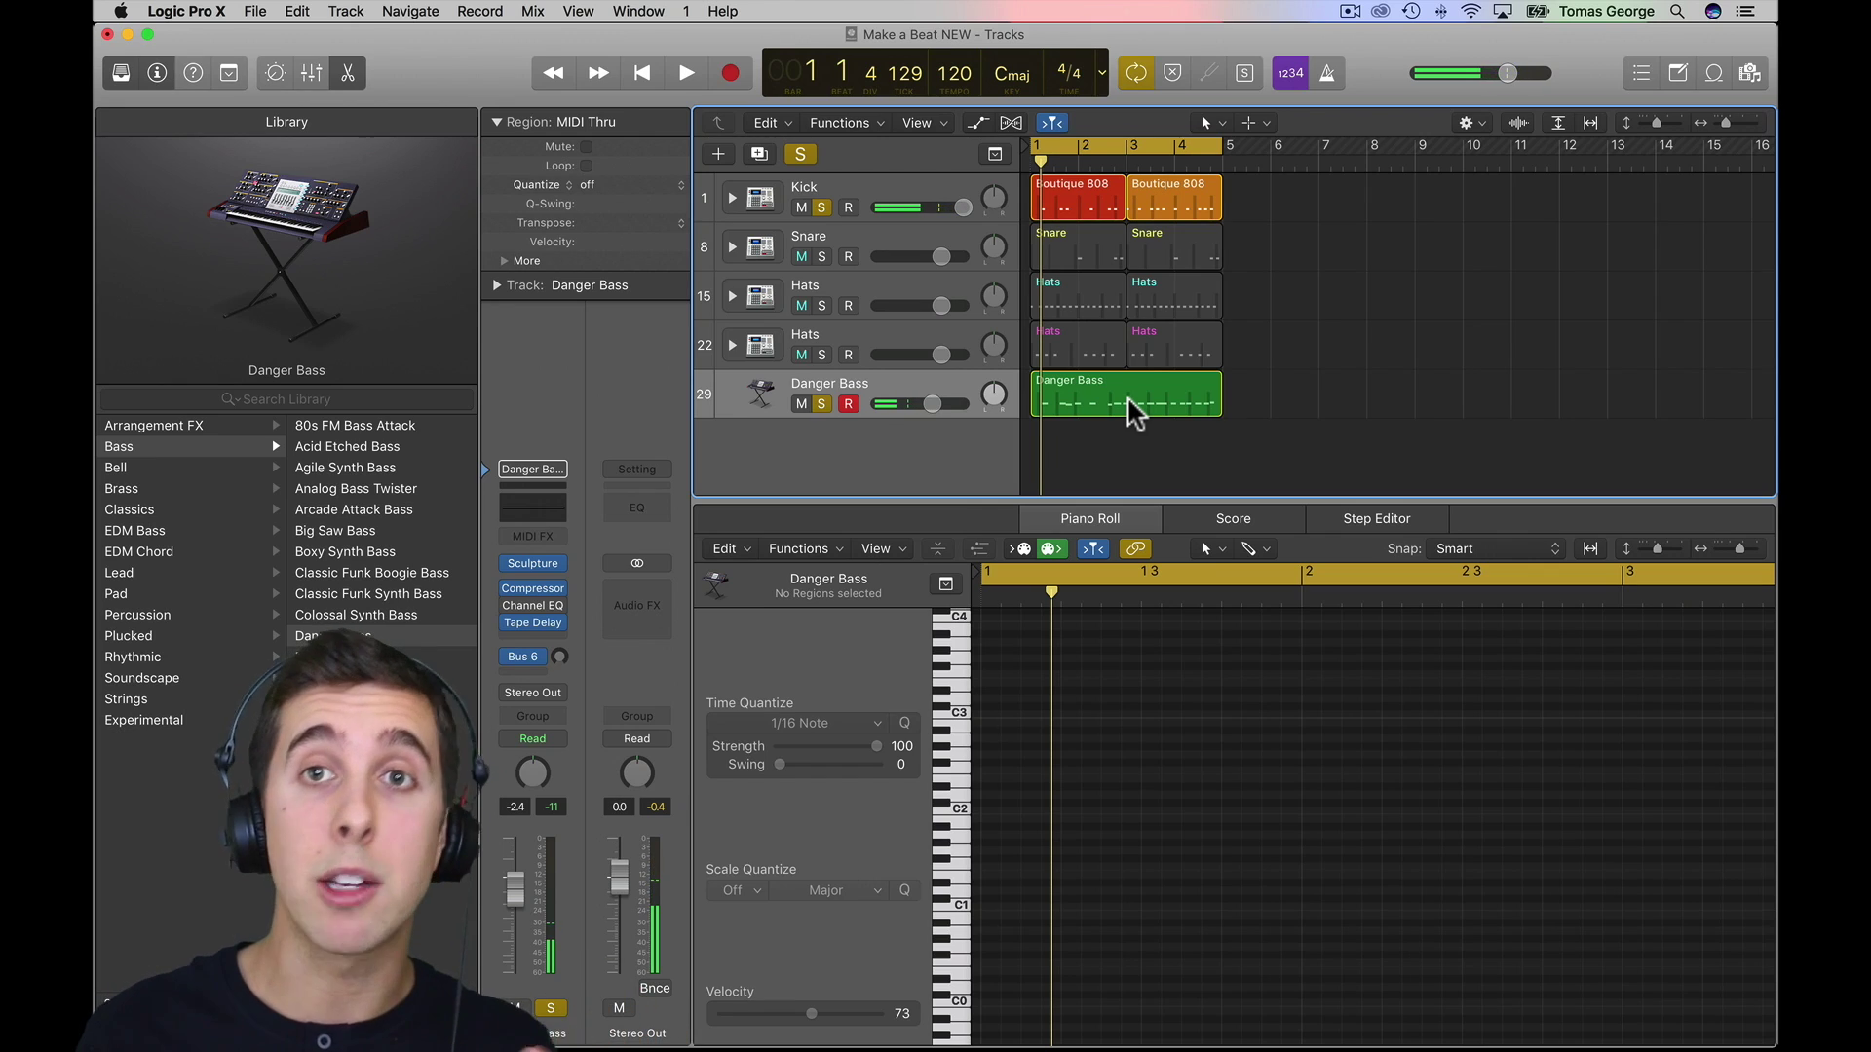
pyautogui.moveTo(1143, 498); pyautogui.dragTo(1120, 1043)
pyautogui.doubleClick(1104, 386)
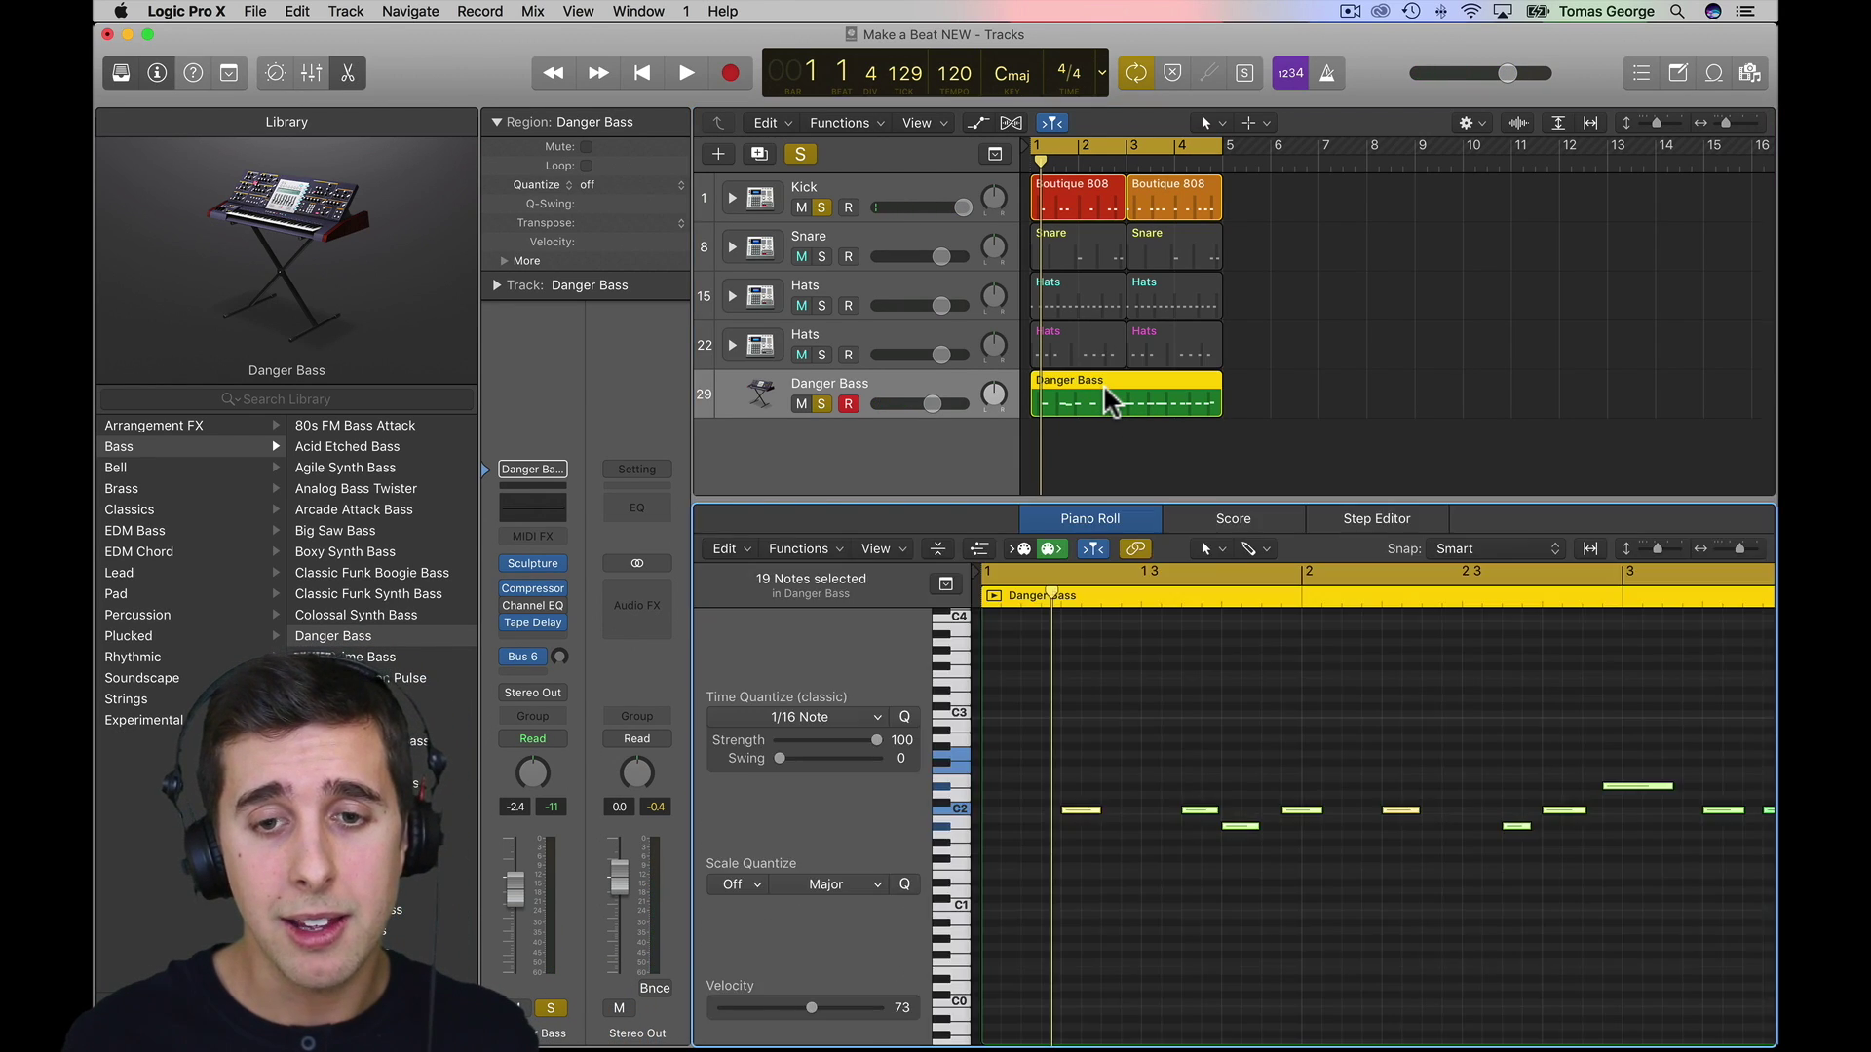
pyautogui.doubleClick(1104, 386)
pyautogui.press('space')
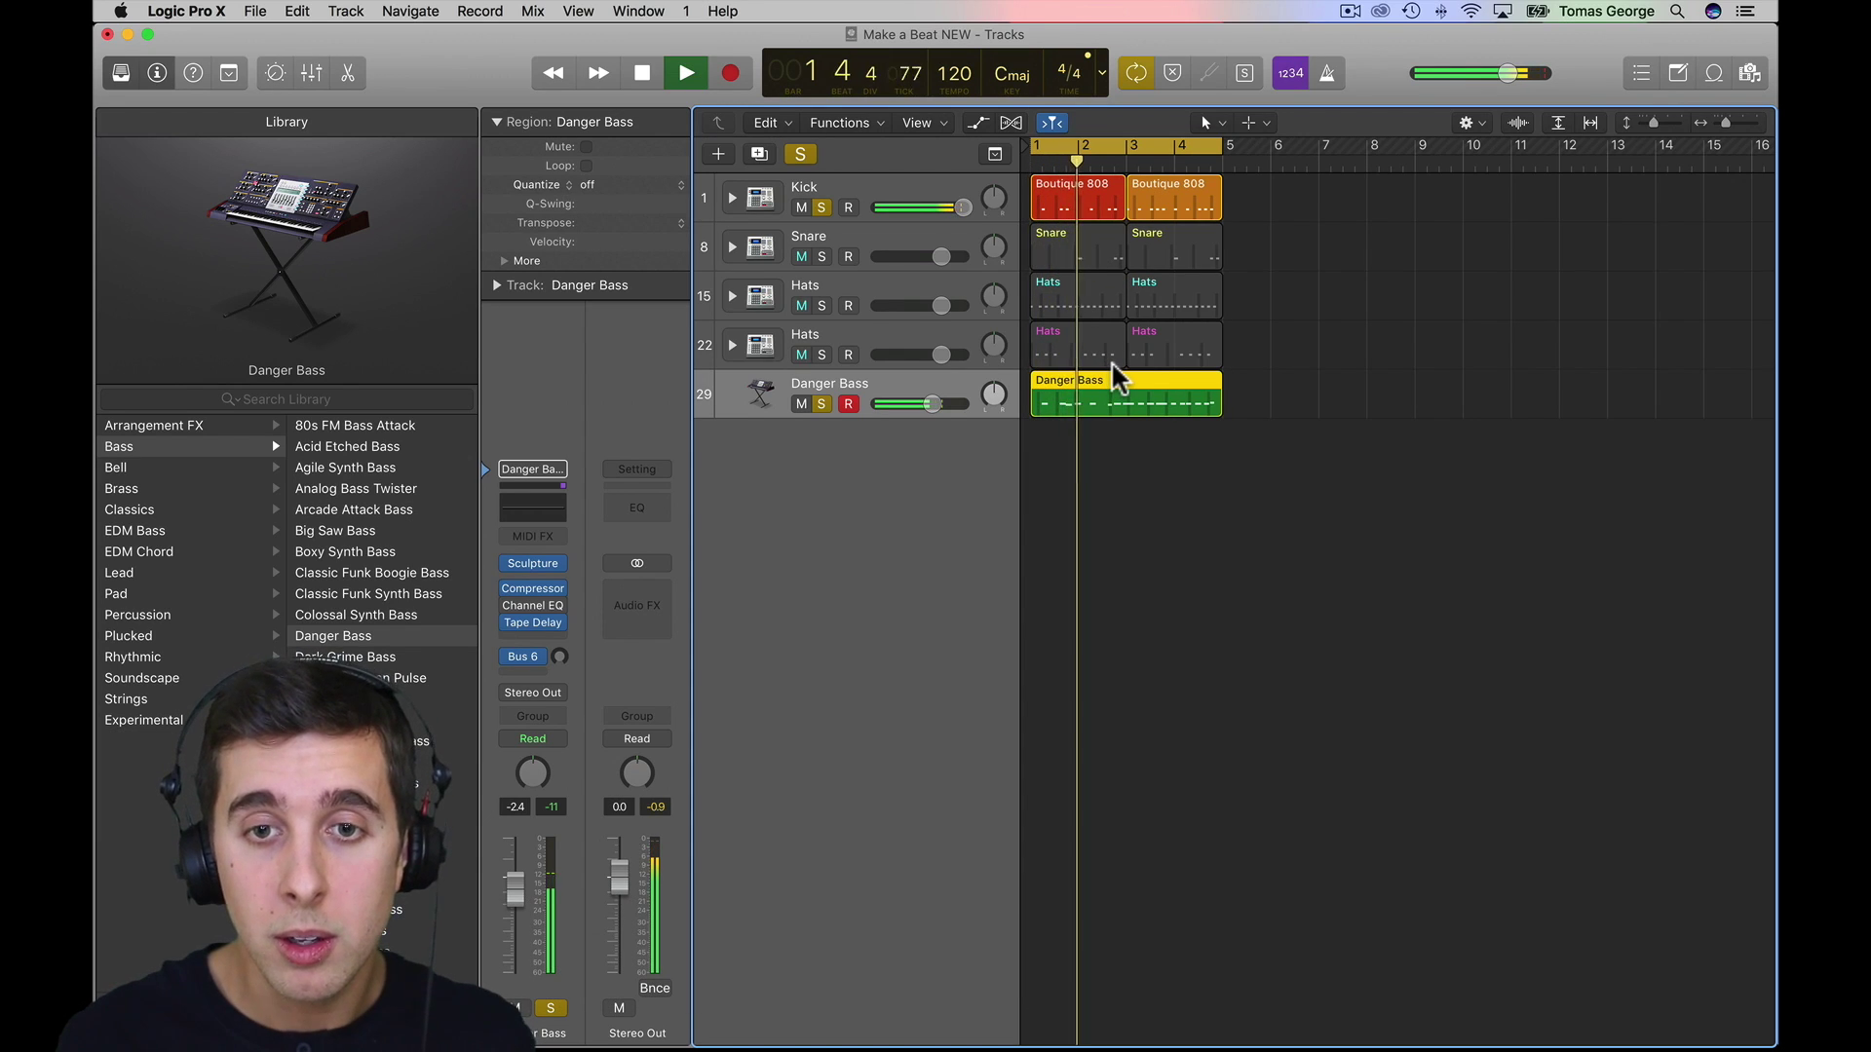
pyautogui.press('space')
pyautogui.press('space')
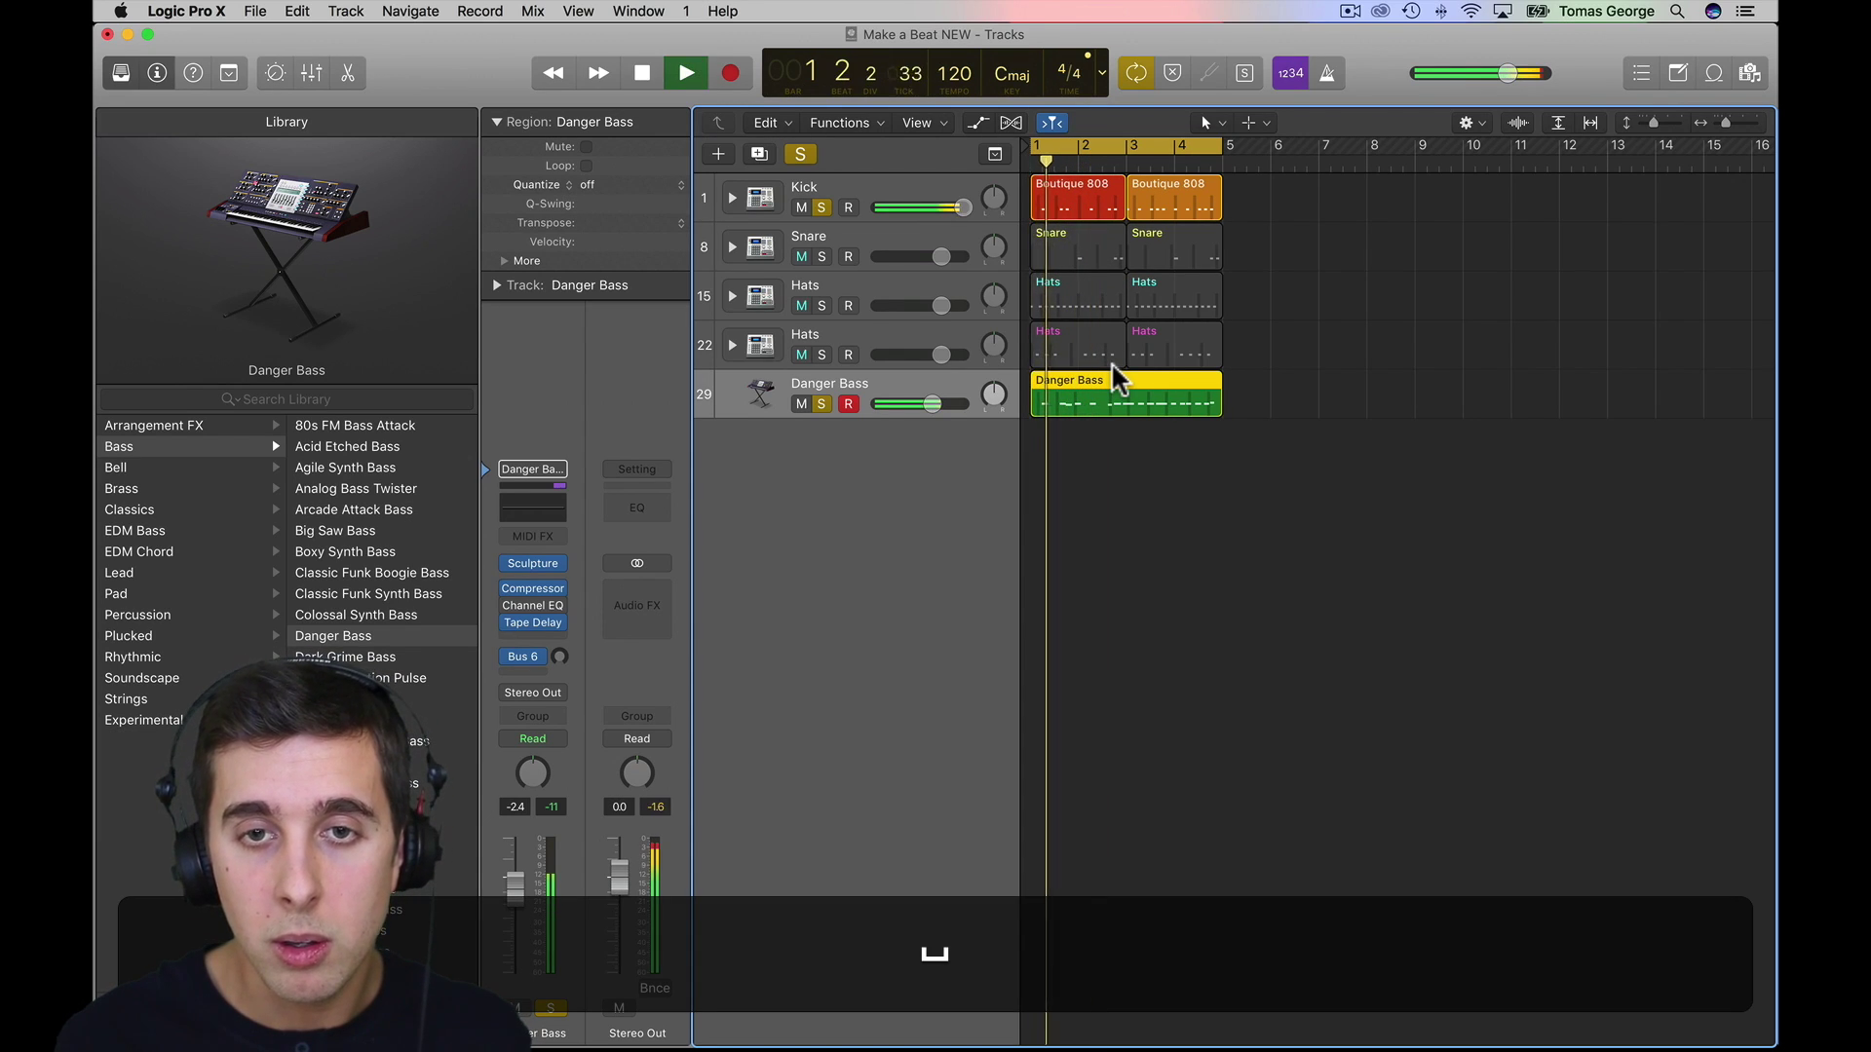
pyautogui.press('space')
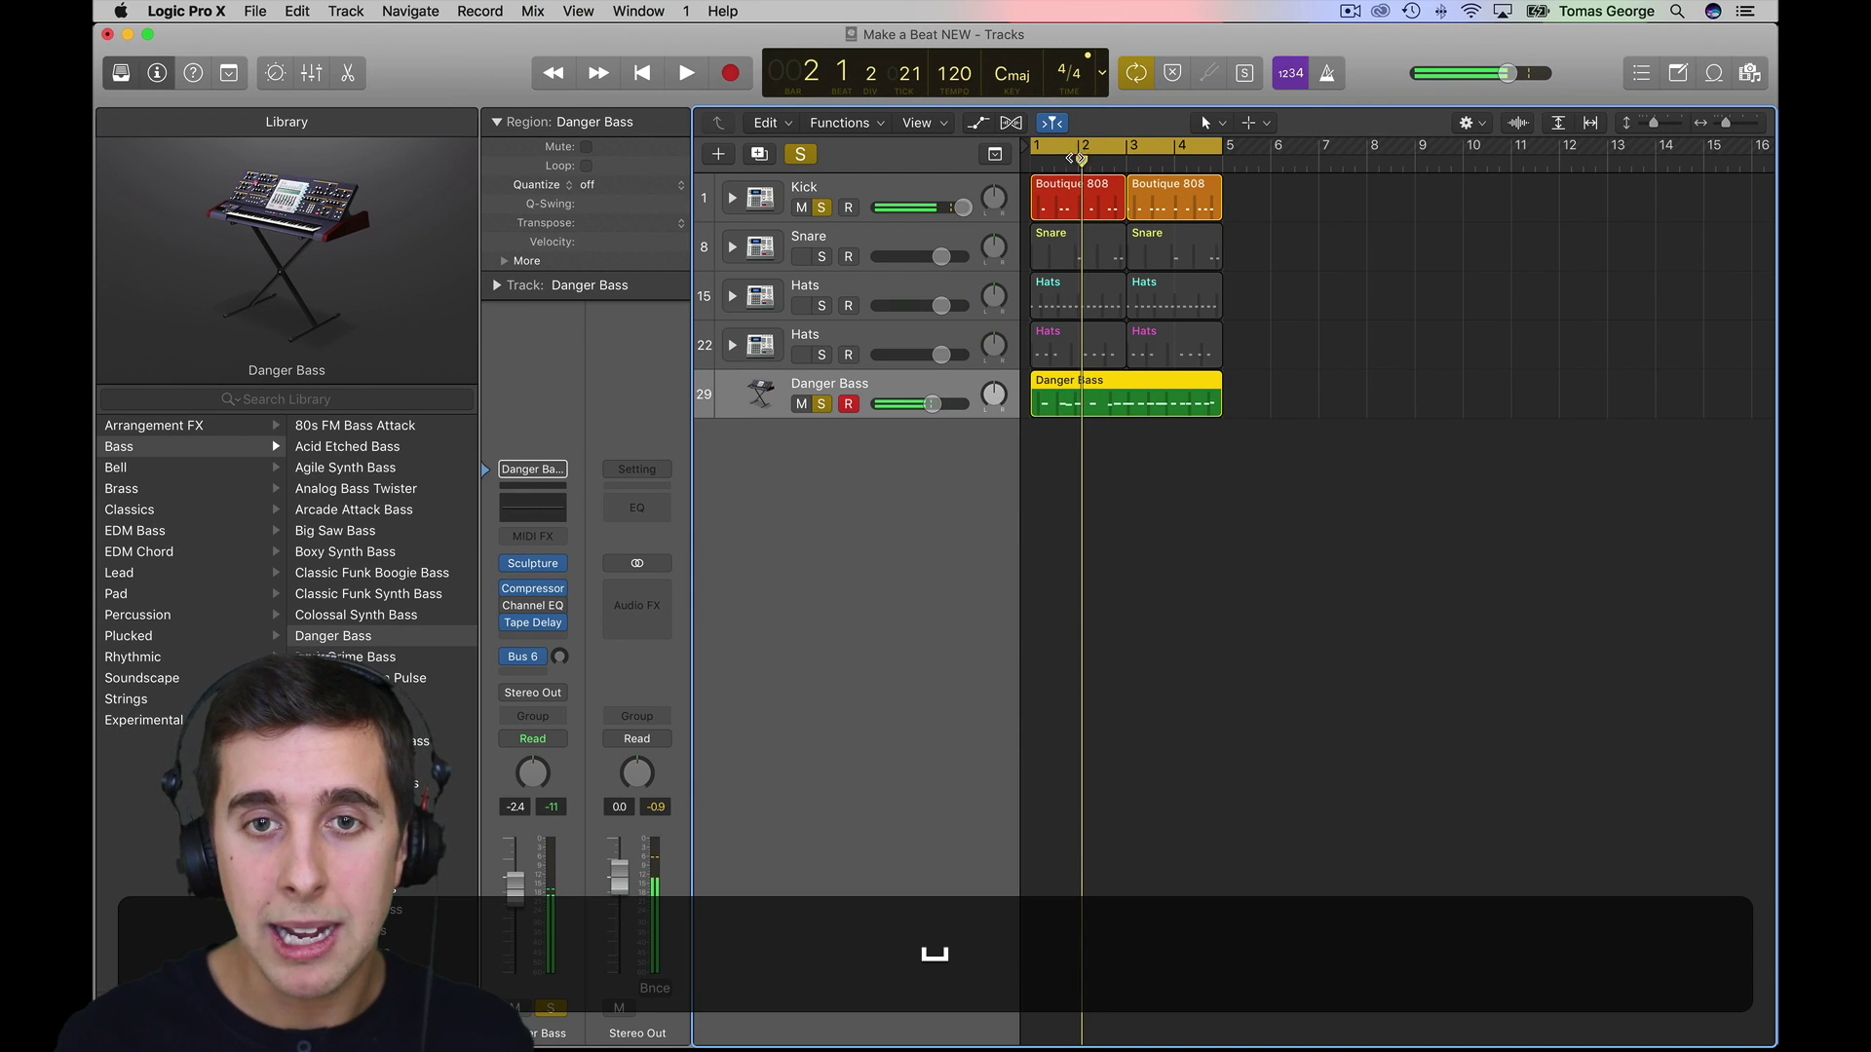
# - Join the kick regions into one four-bar region and copy the third C1 note to the start of bar 2
pyautogui.click(1076, 207)
pyautogui.doubleClick(1082, 215)
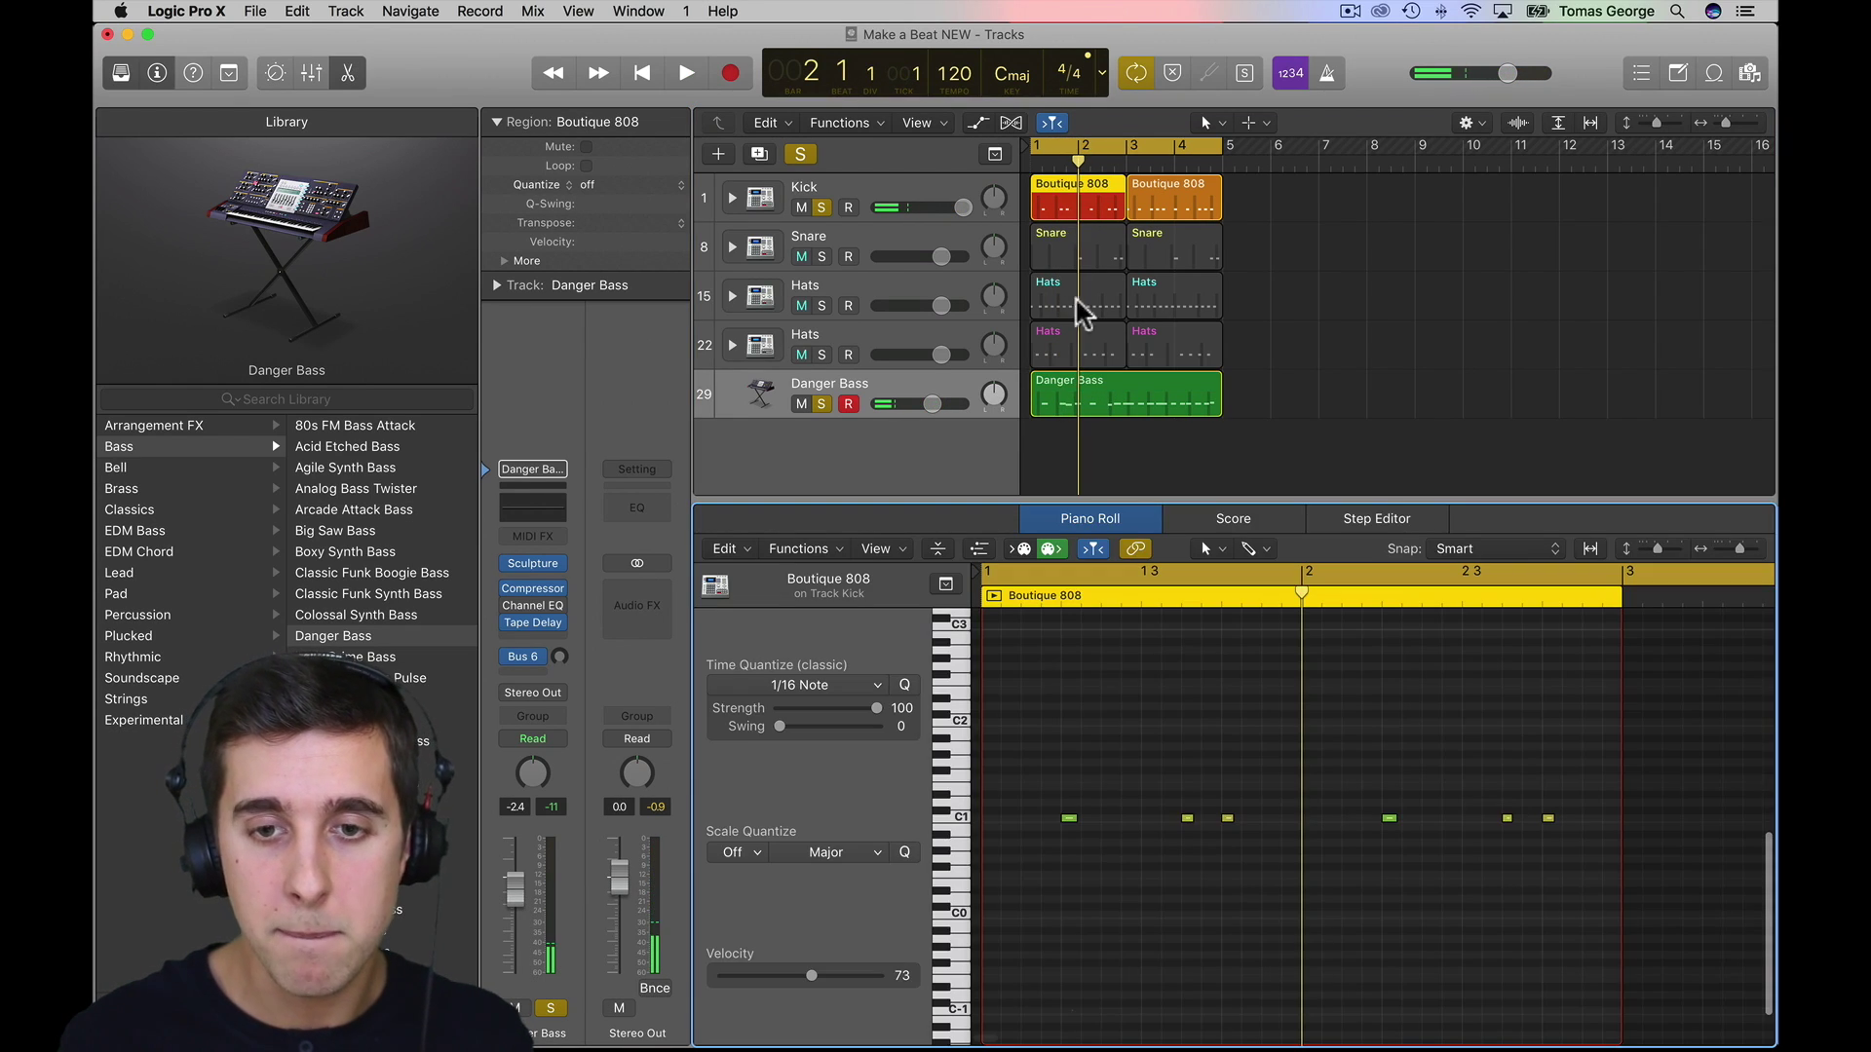
pyautogui.press('space')
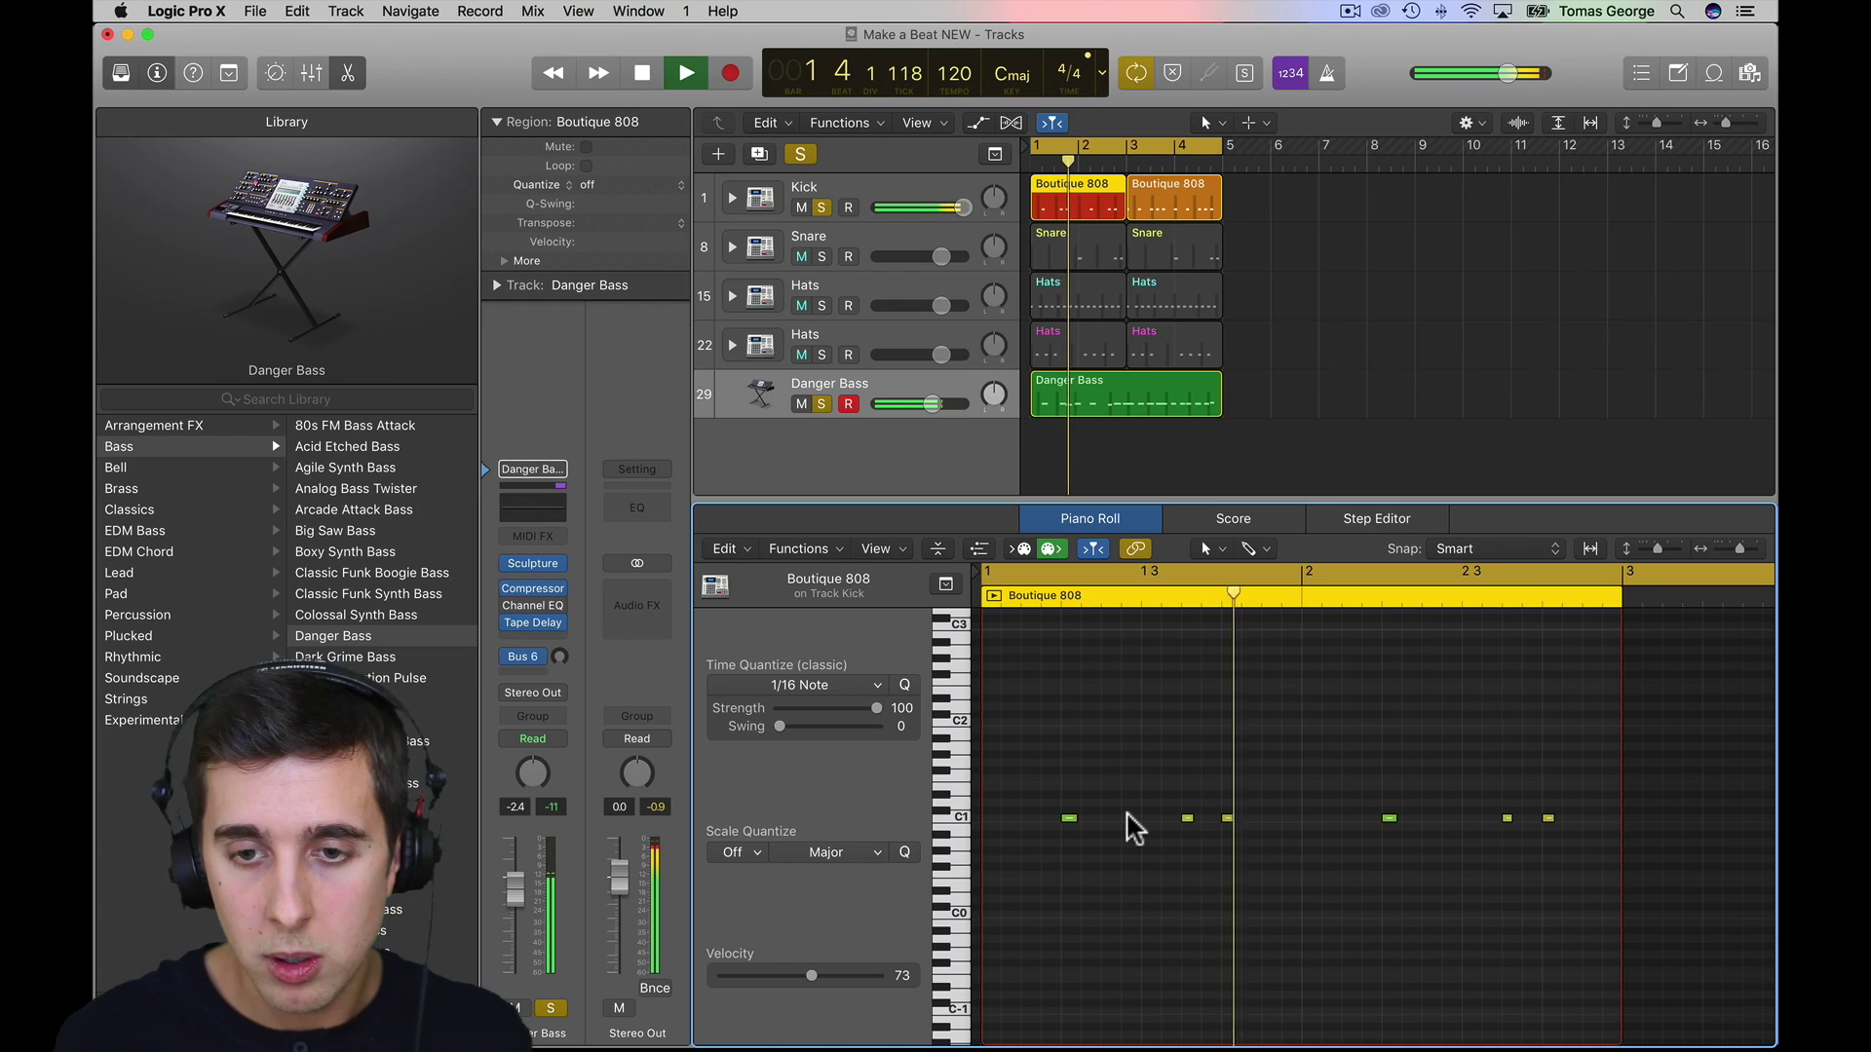
pyautogui.press('space')
pyautogui.click(1227, 819)
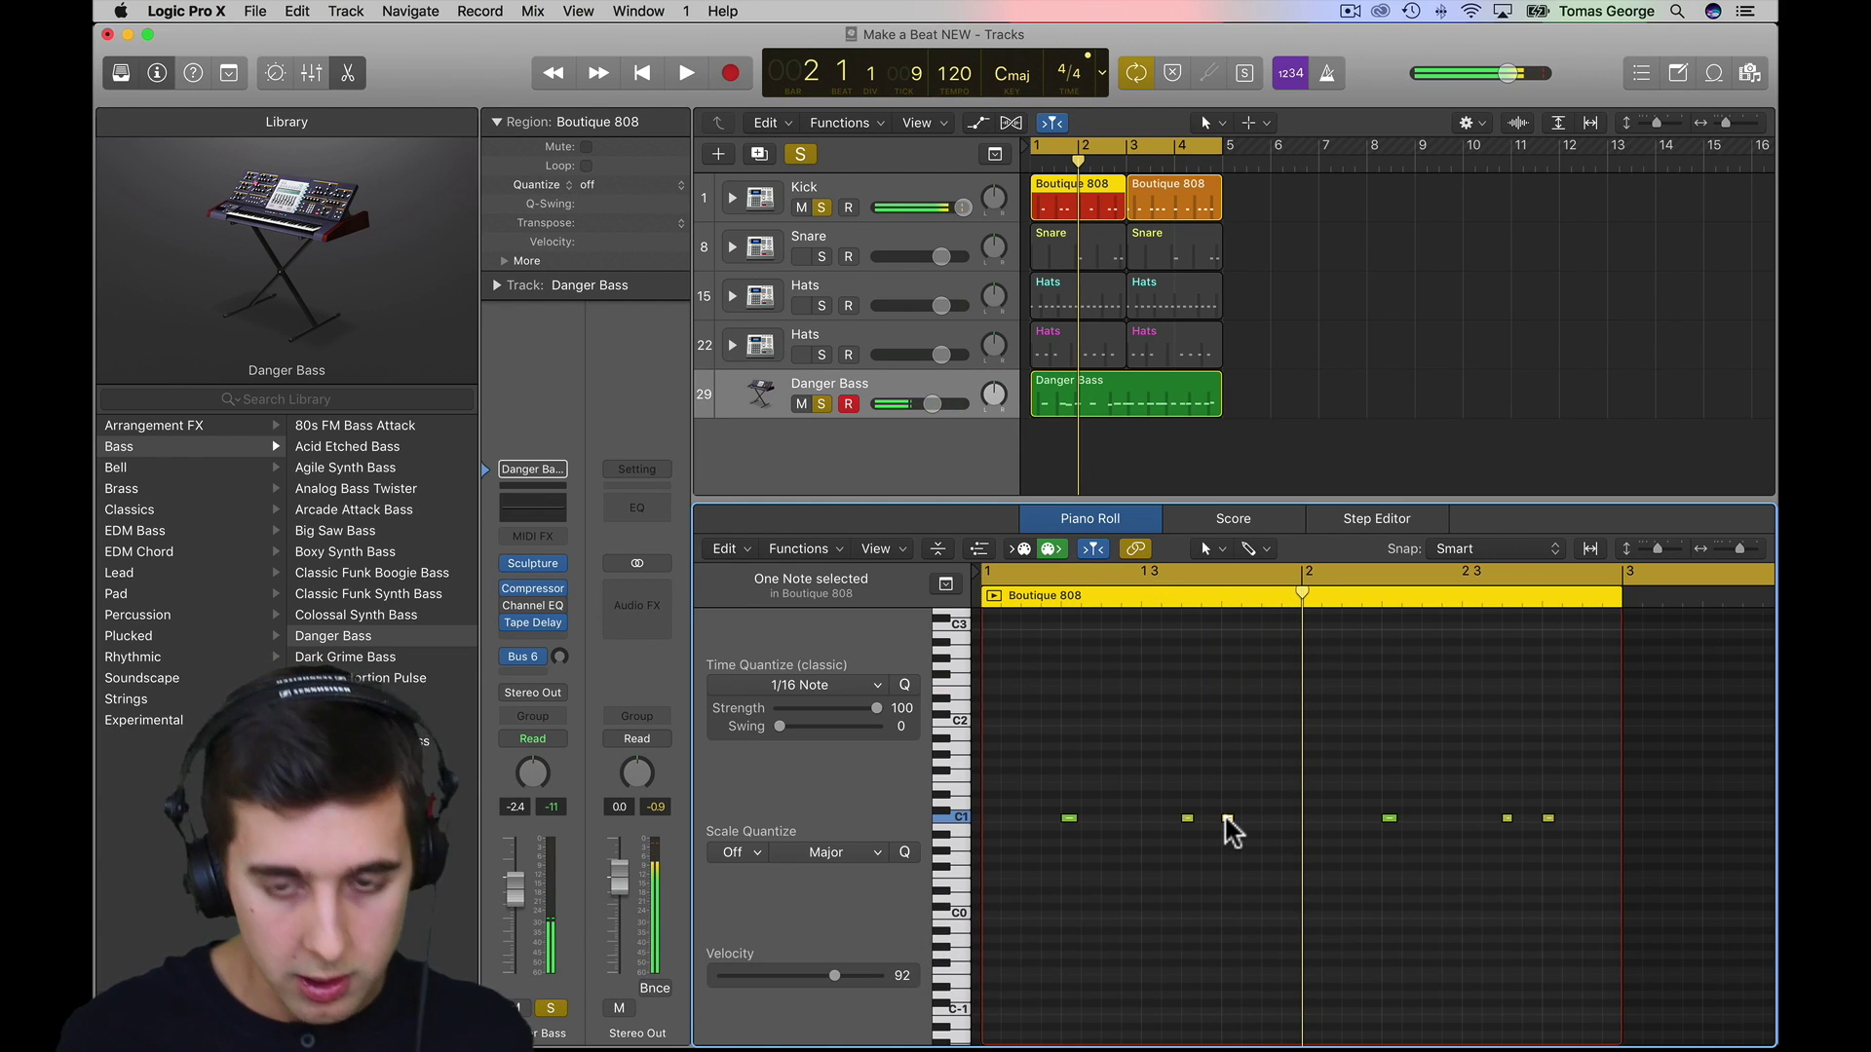
pyautogui.moveTo(1227, 823); pyautogui.dragTo(1292, 836)
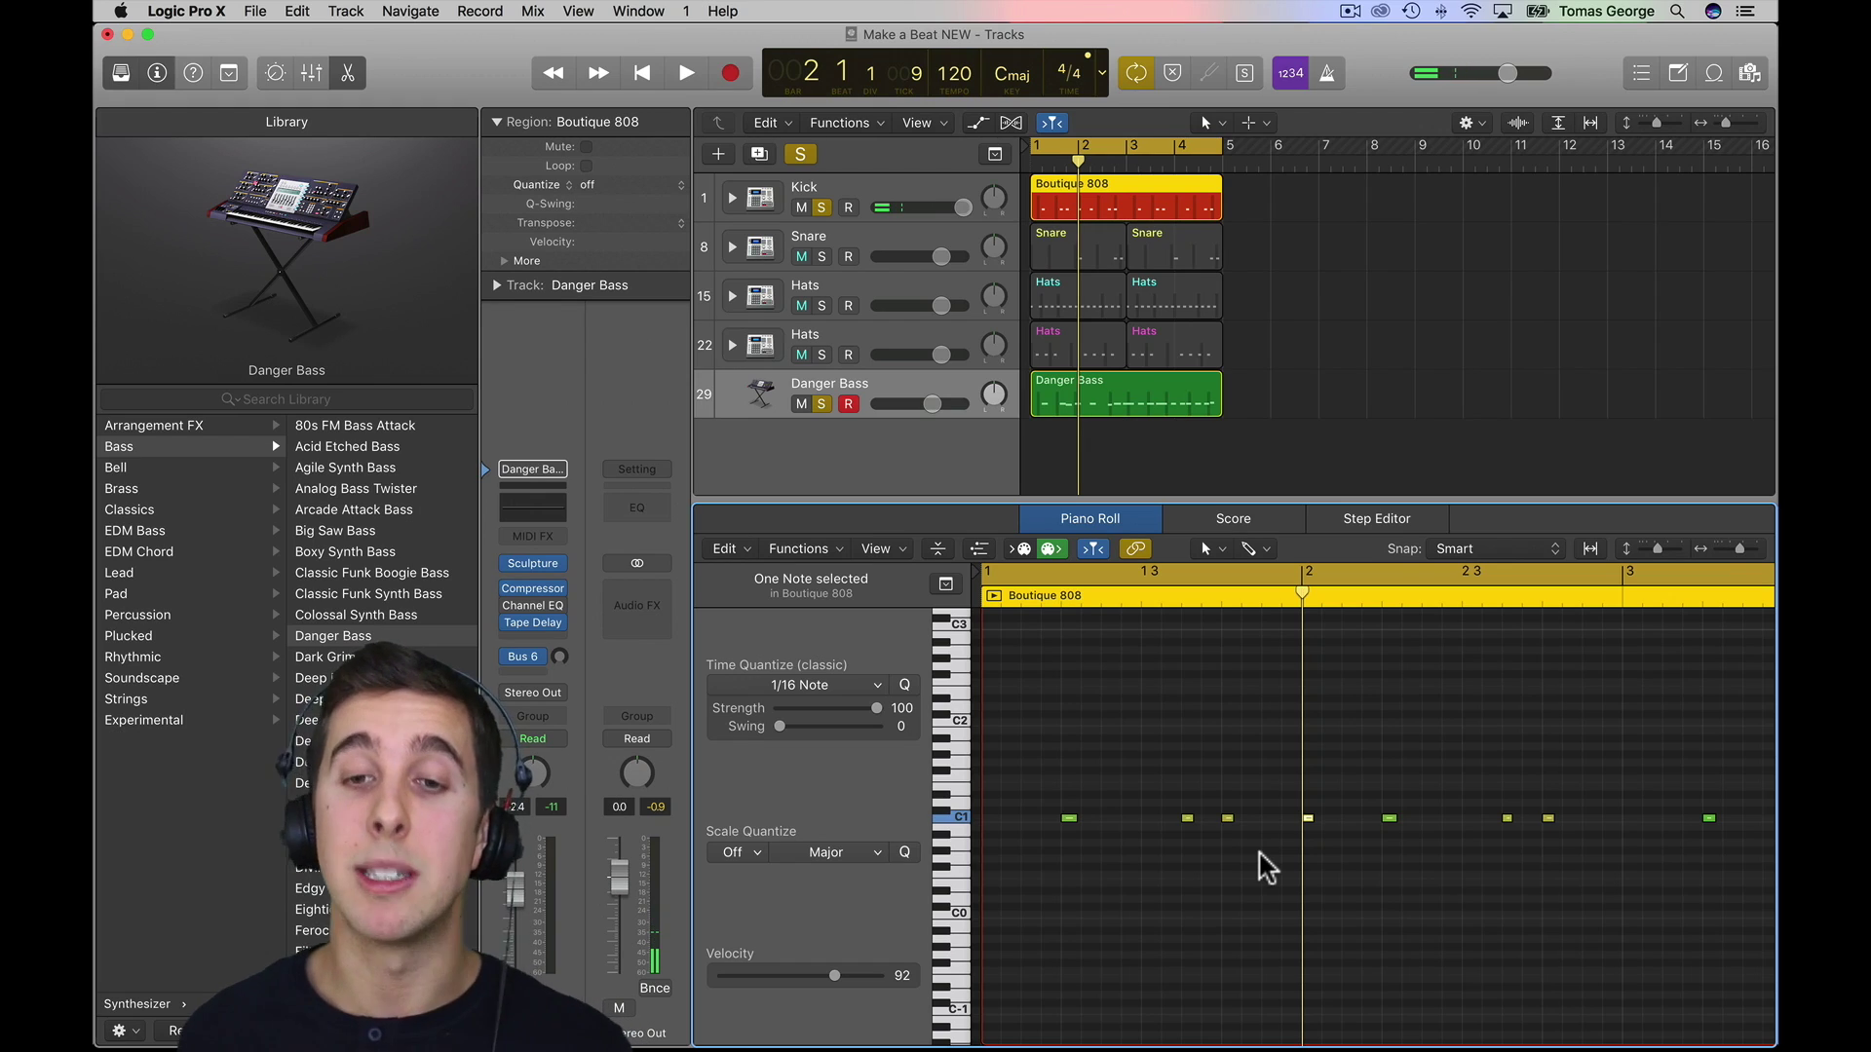
# - Reposition the added C1 kick note one sixteenth before bar 2, checking its timing in playback
pyautogui.press('space')
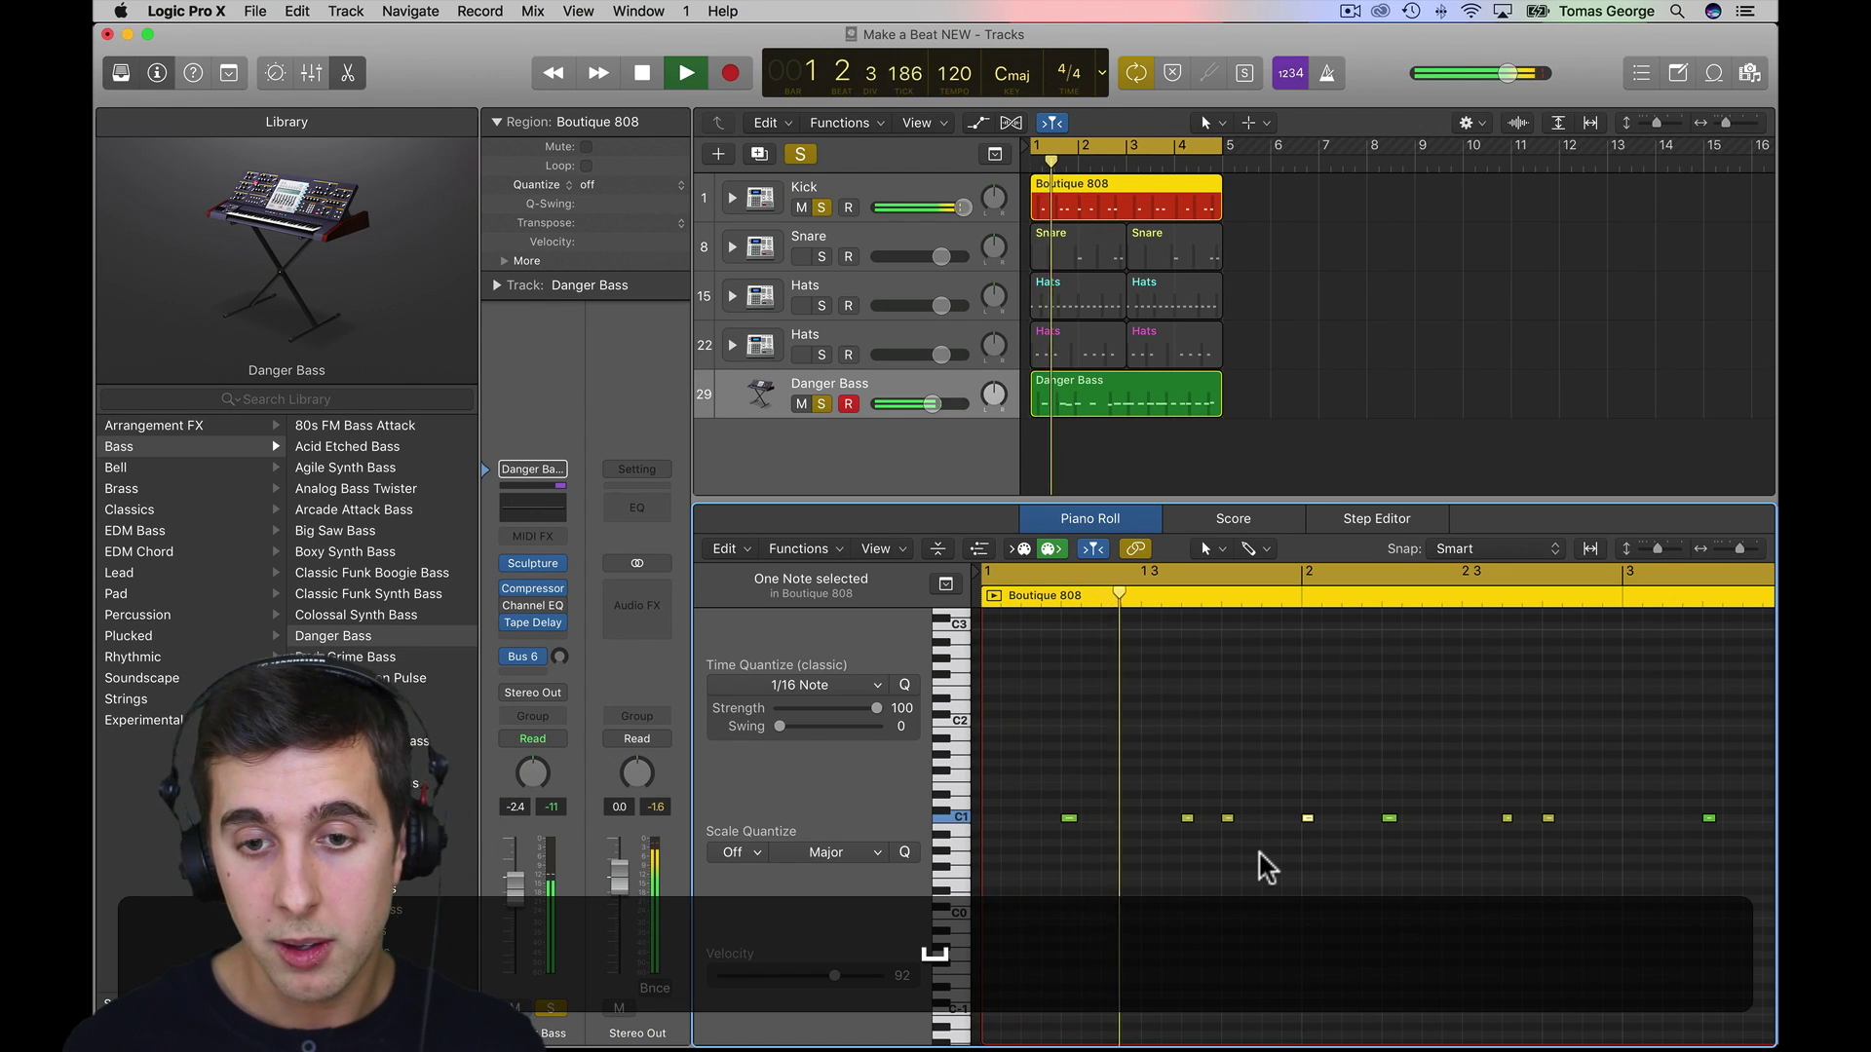
pyautogui.press('space')
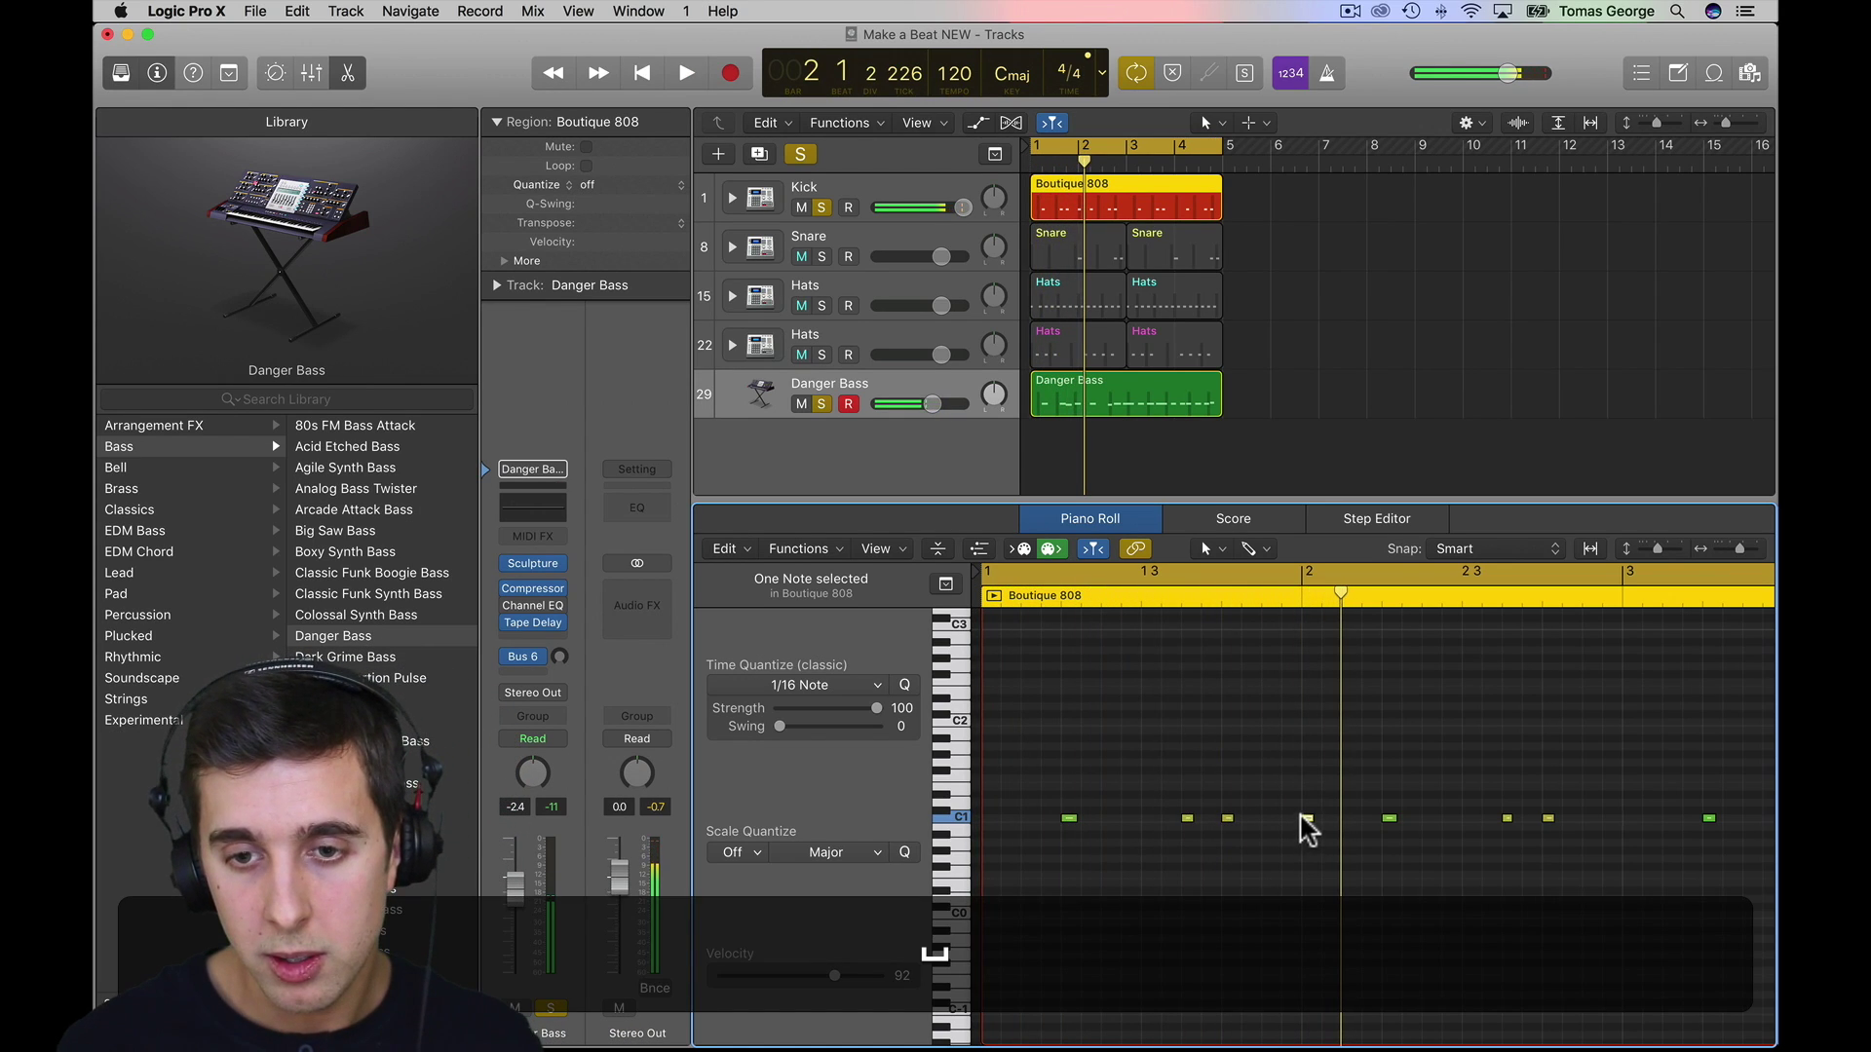
pyautogui.moveTo(1305, 818); pyautogui.dragTo(1265, 816)
pyautogui.press('space')
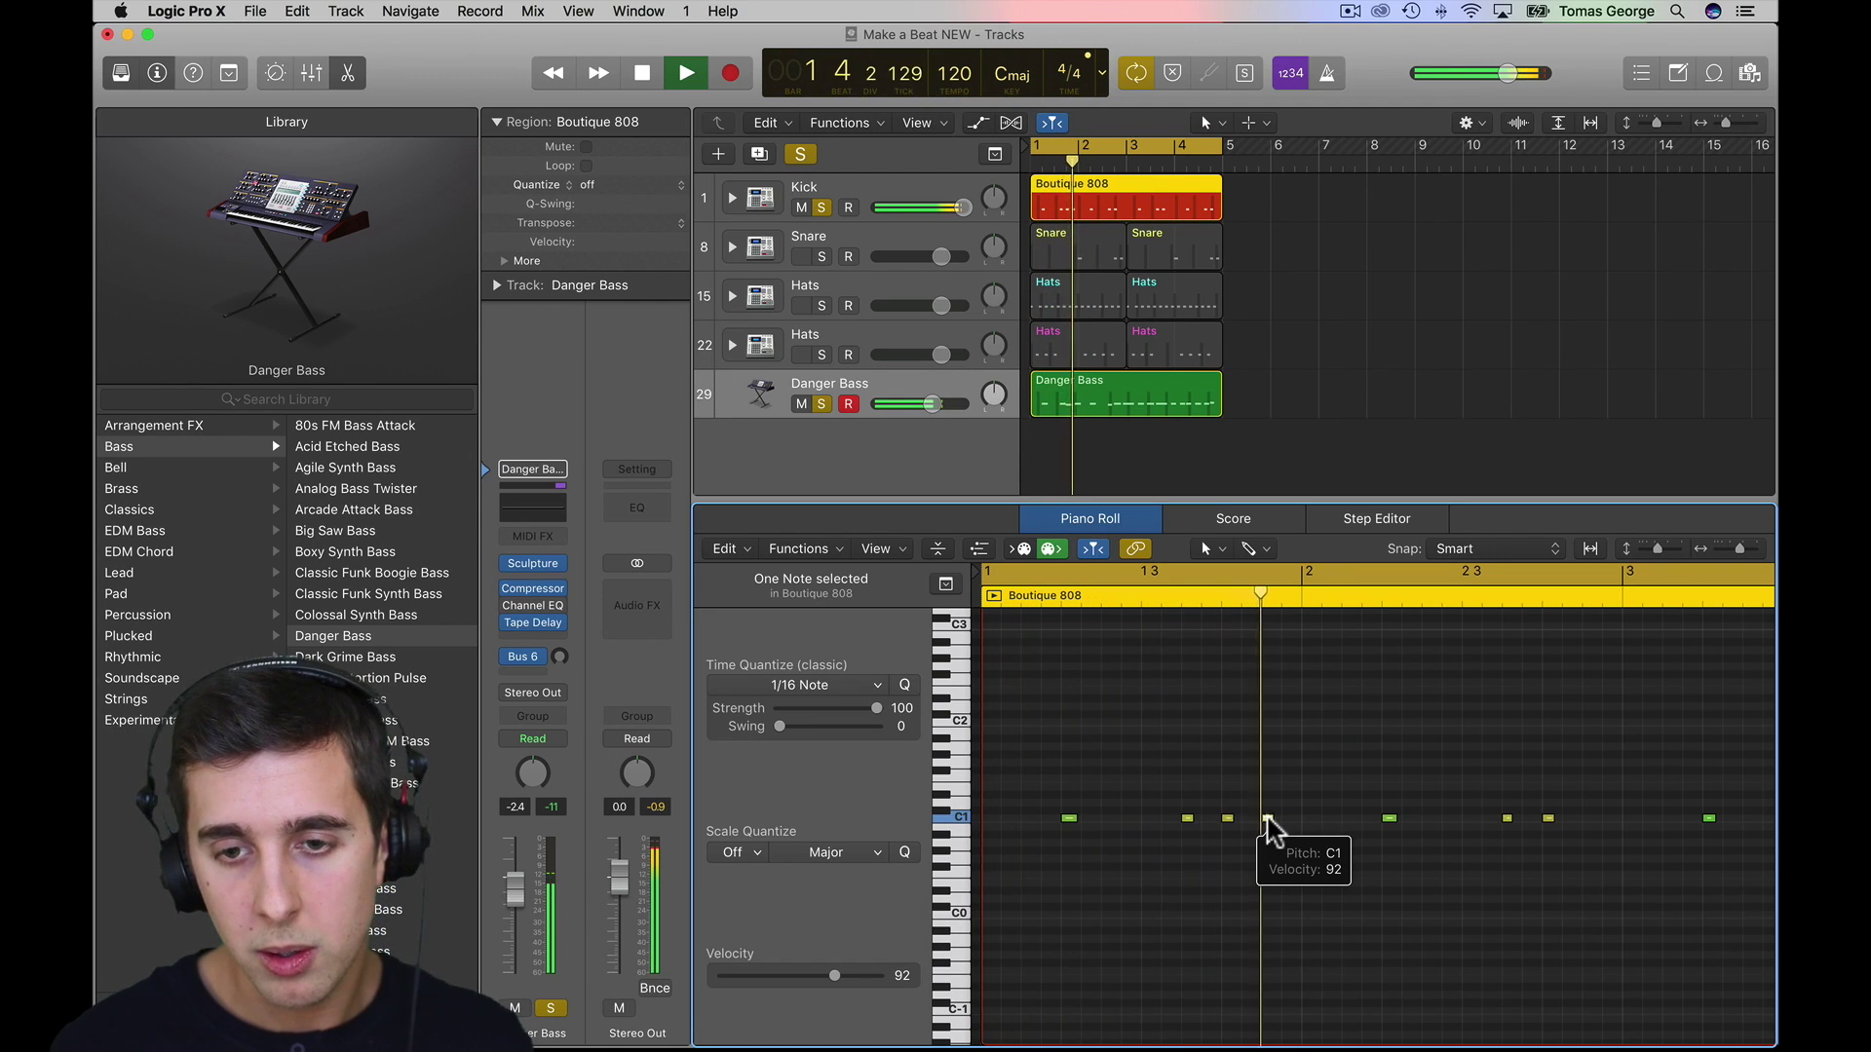
pyautogui.press('space')
pyautogui.click(1274, 816)
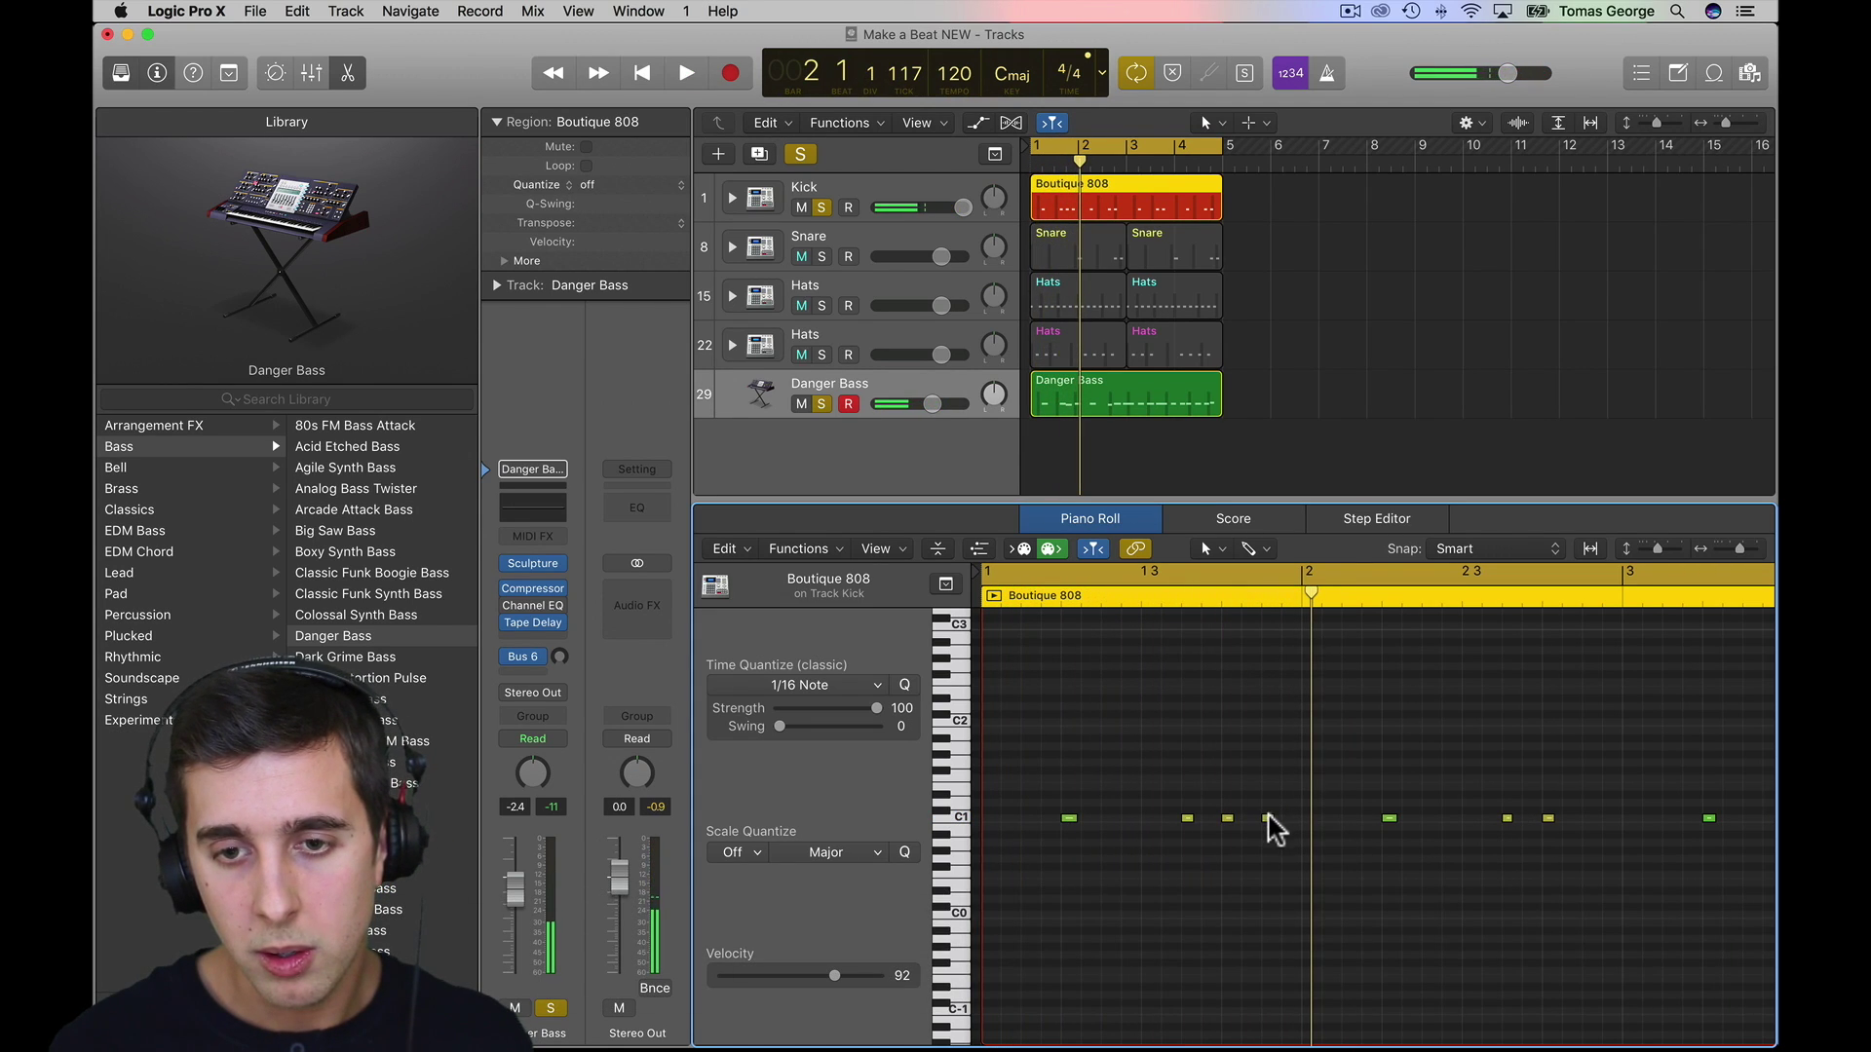
pyautogui.moveTo(1266, 819); pyautogui.dragTo(1287, 819)
# - Play the kick into bar 3 and copy bar 2's last C1 note to one sixteenth before bar 3
pyautogui.press('space')
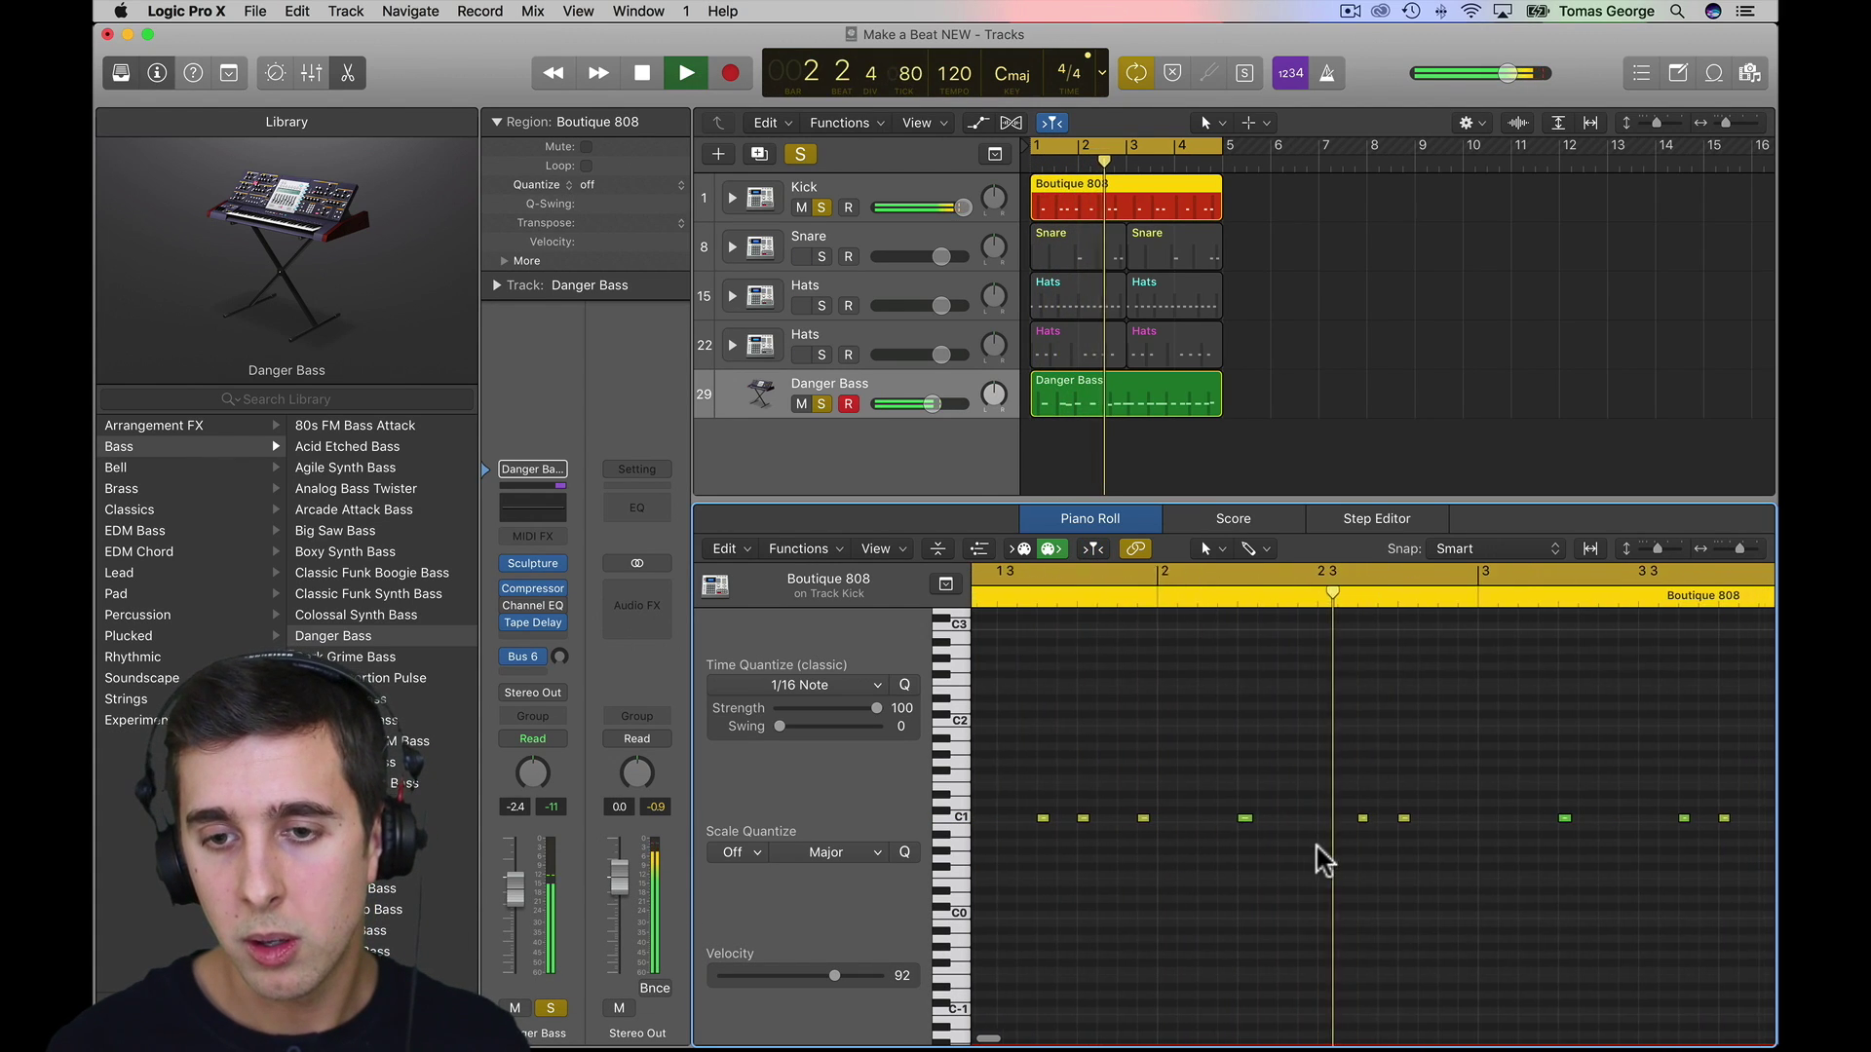
pyautogui.press('space')
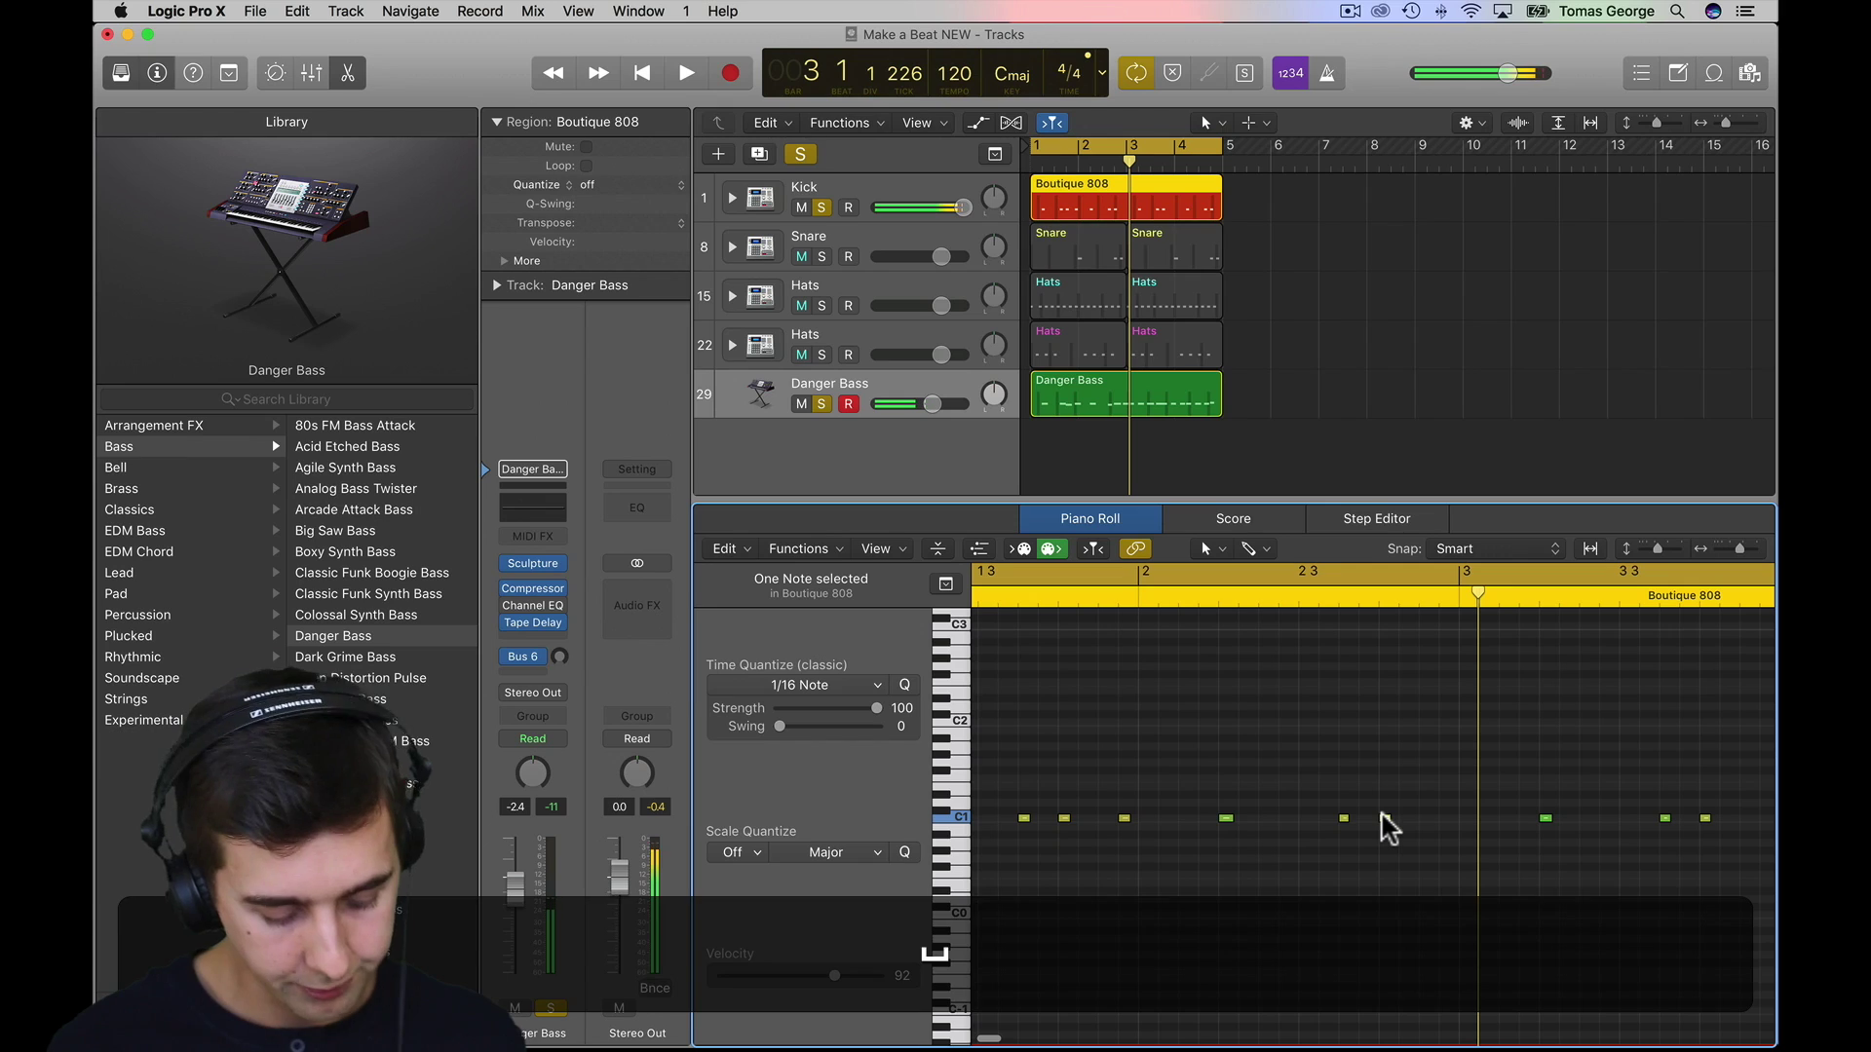
pyautogui.moveTo(1384, 814); pyautogui.dragTo(1443, 817)
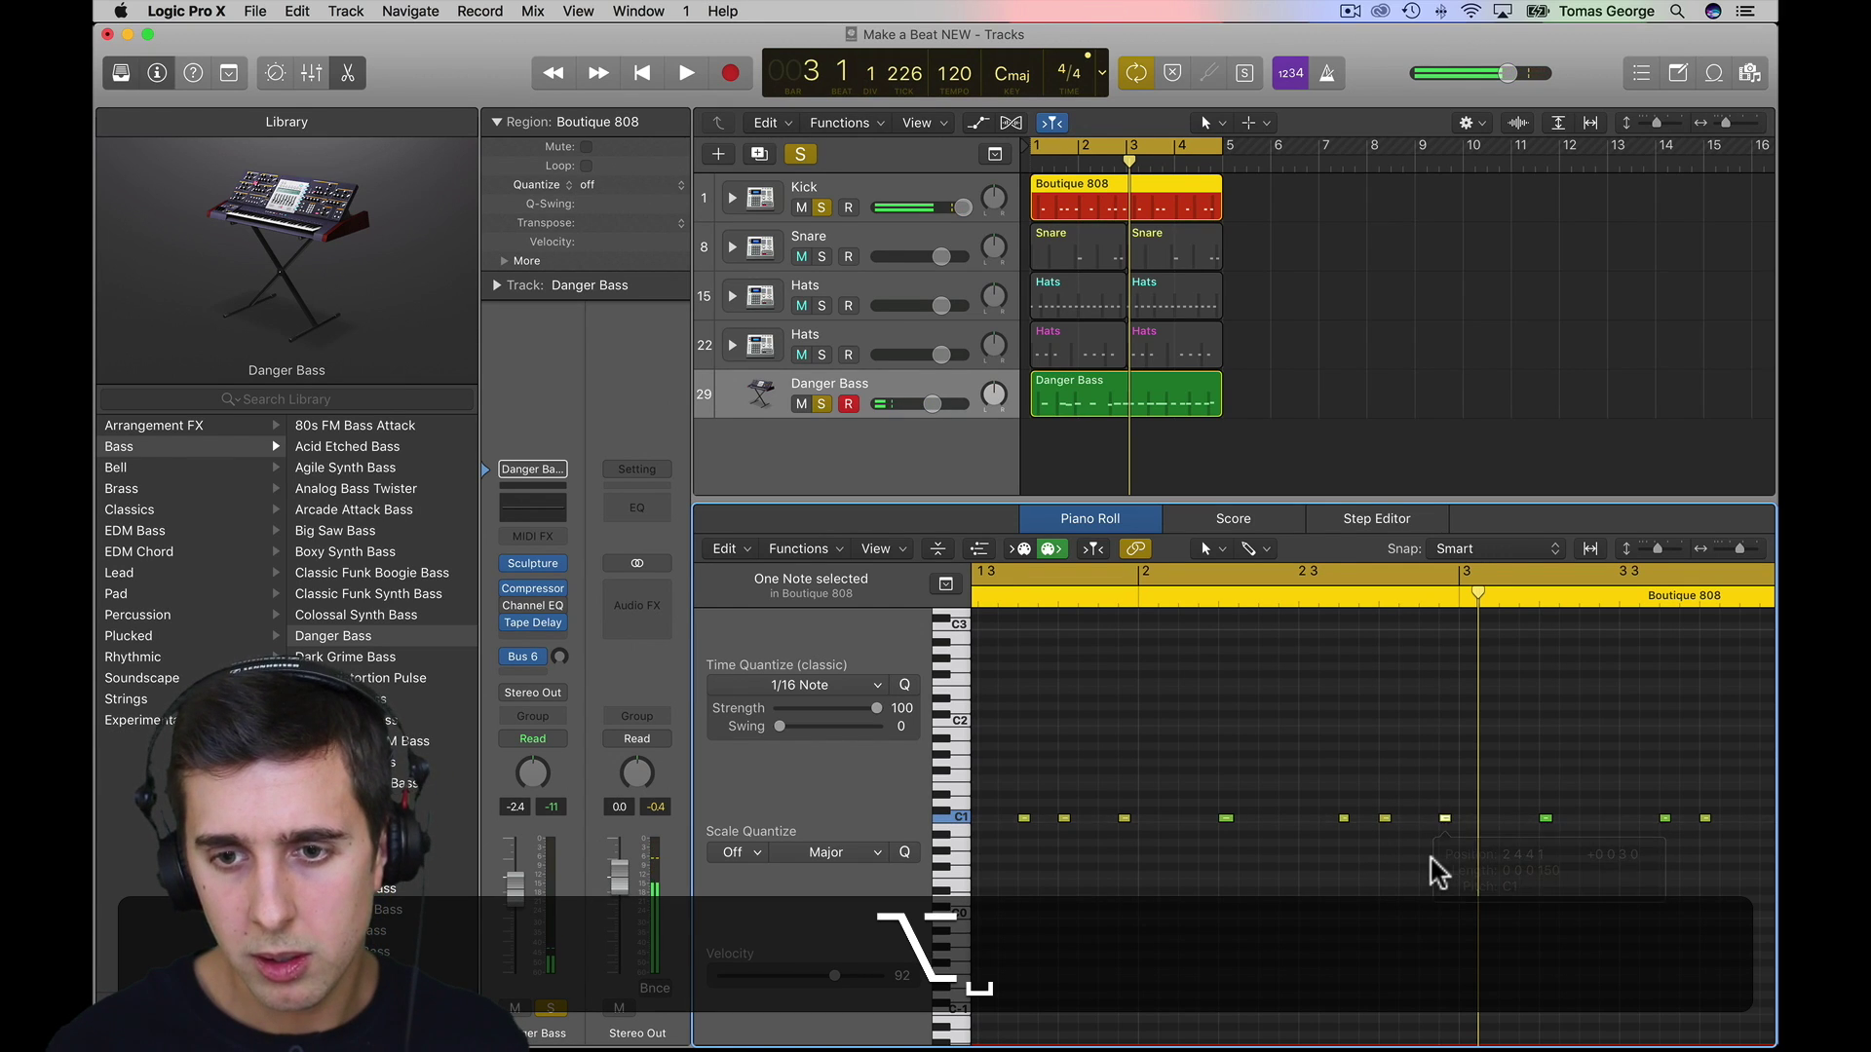
# - Play back the edited kick together with the bass through bar 4
pyautogui.press('space')
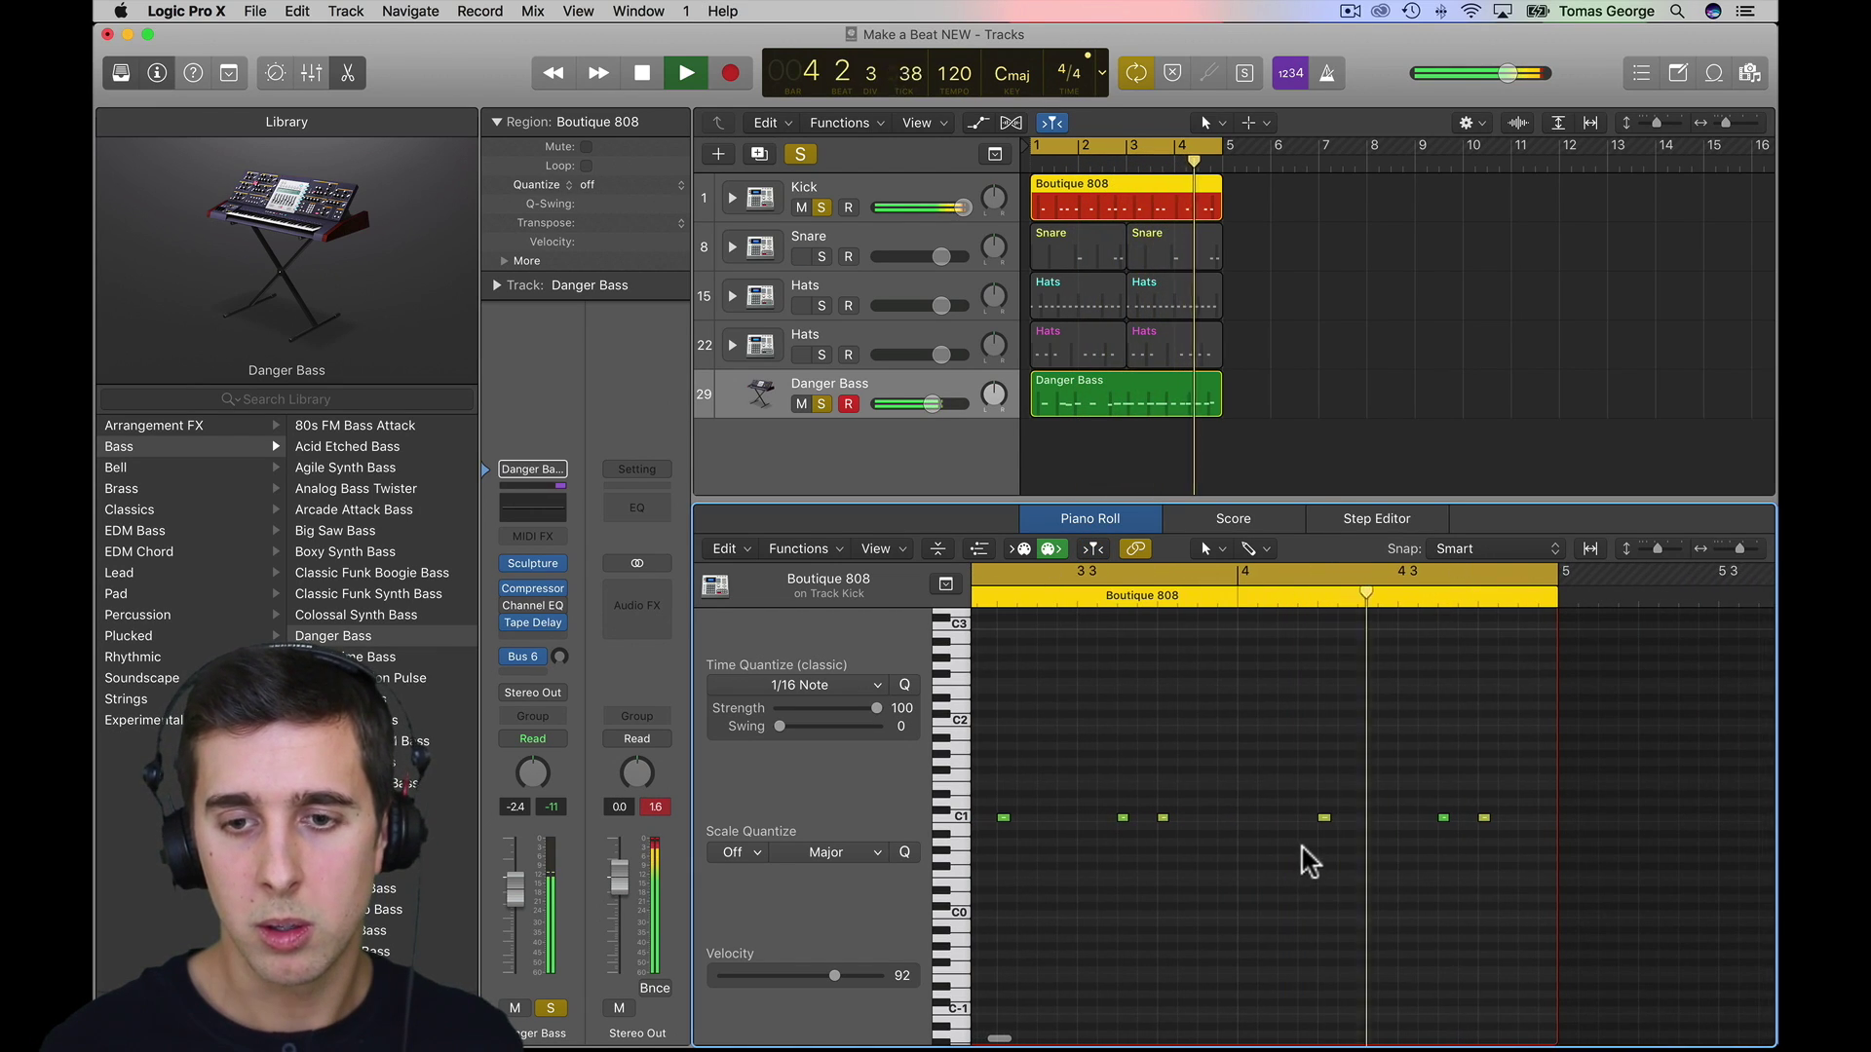
pyautogui.press('space')
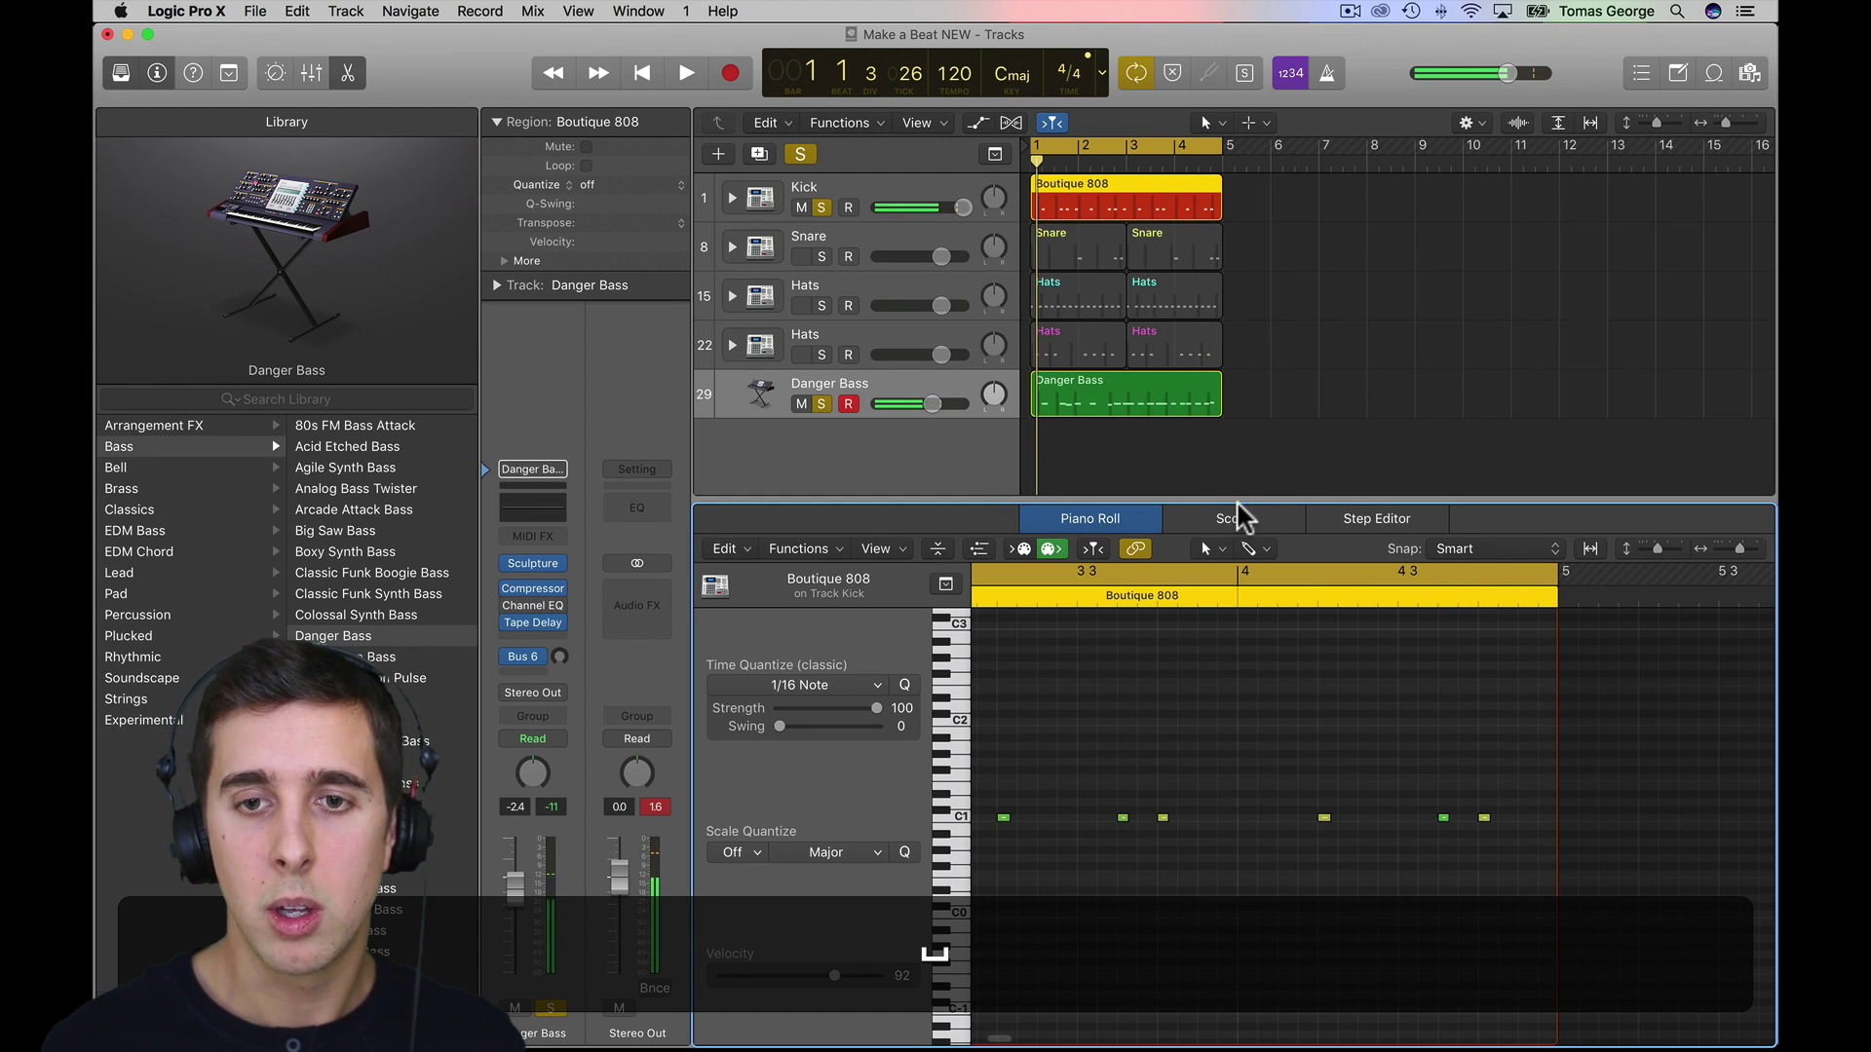
# - Open the Danger Bass region for note editing and examine the pitches and velocities of its notes through bar 4
pyautogui.moveTo(1235, 503); pyautogui.dragTo(1229, 744)
pyautogui.click(1130, 402)
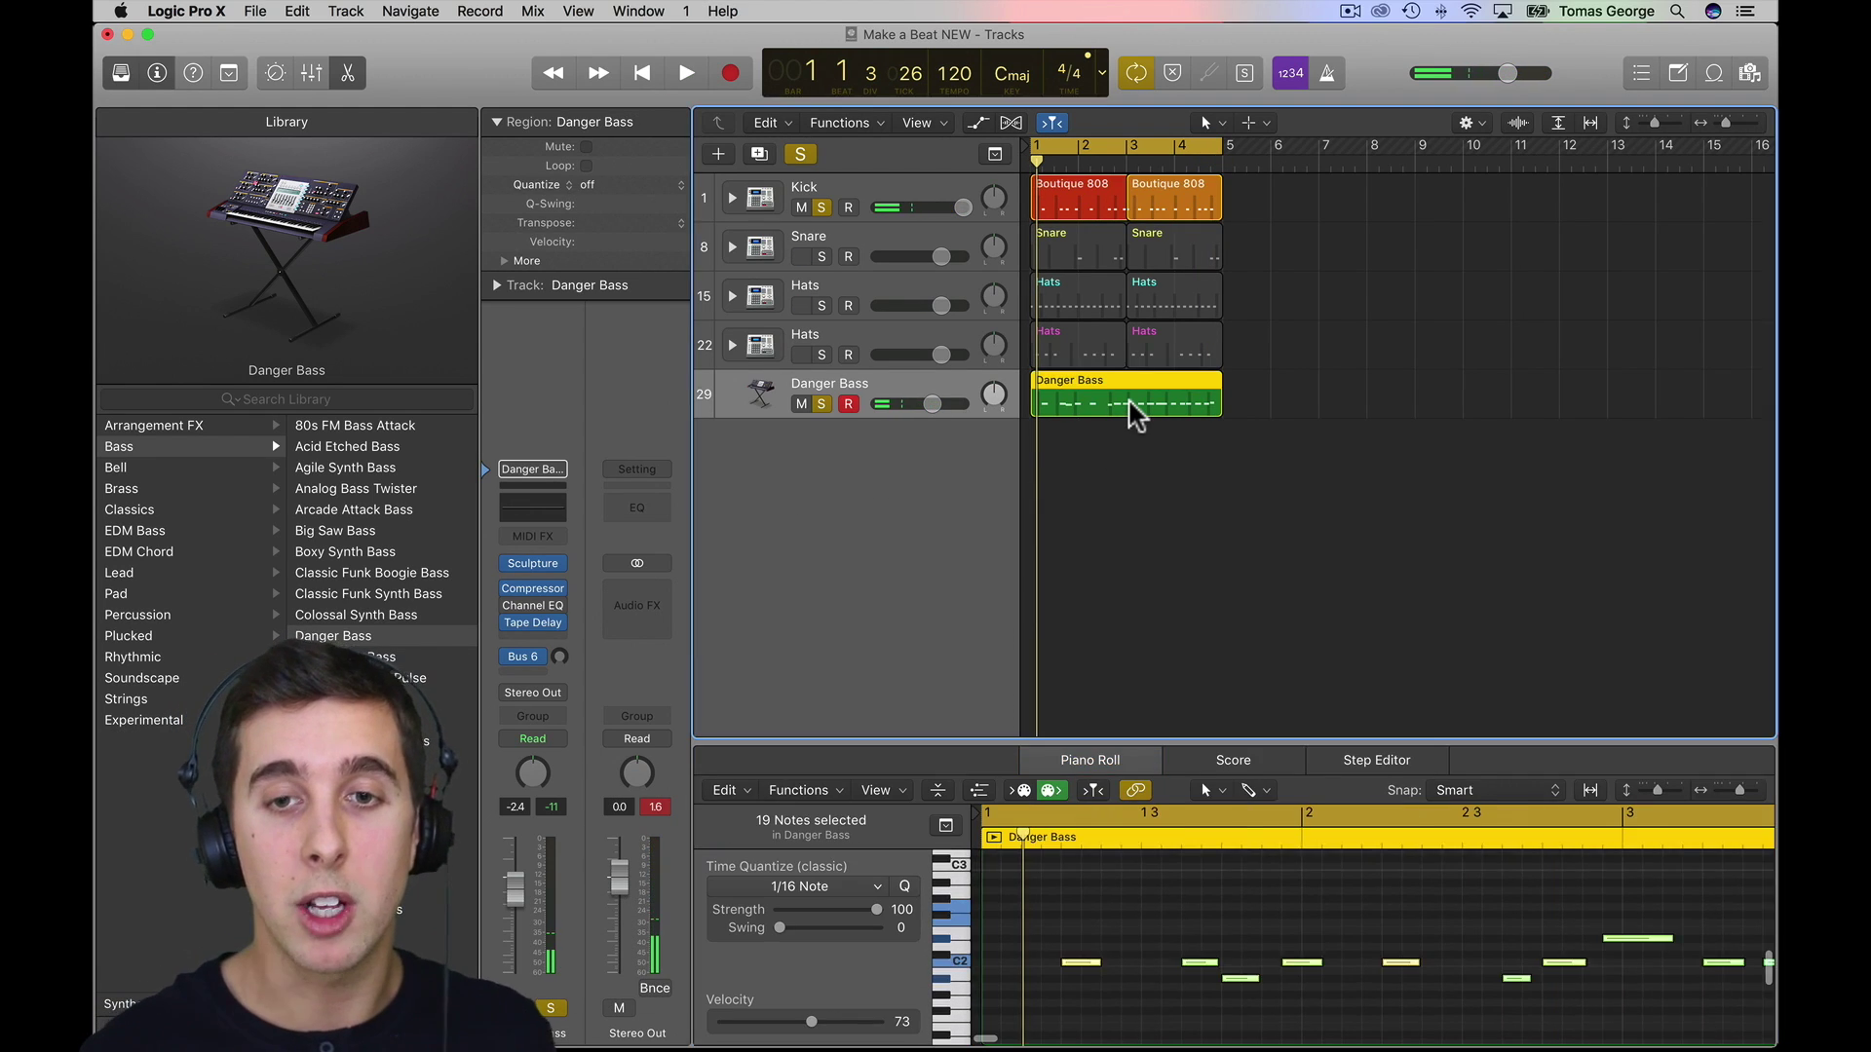
pyautogui.doubleClick(1130, 403)
pyautogui.click(1350, 910)
pyautogui.hscroll(5, 1348, 904)
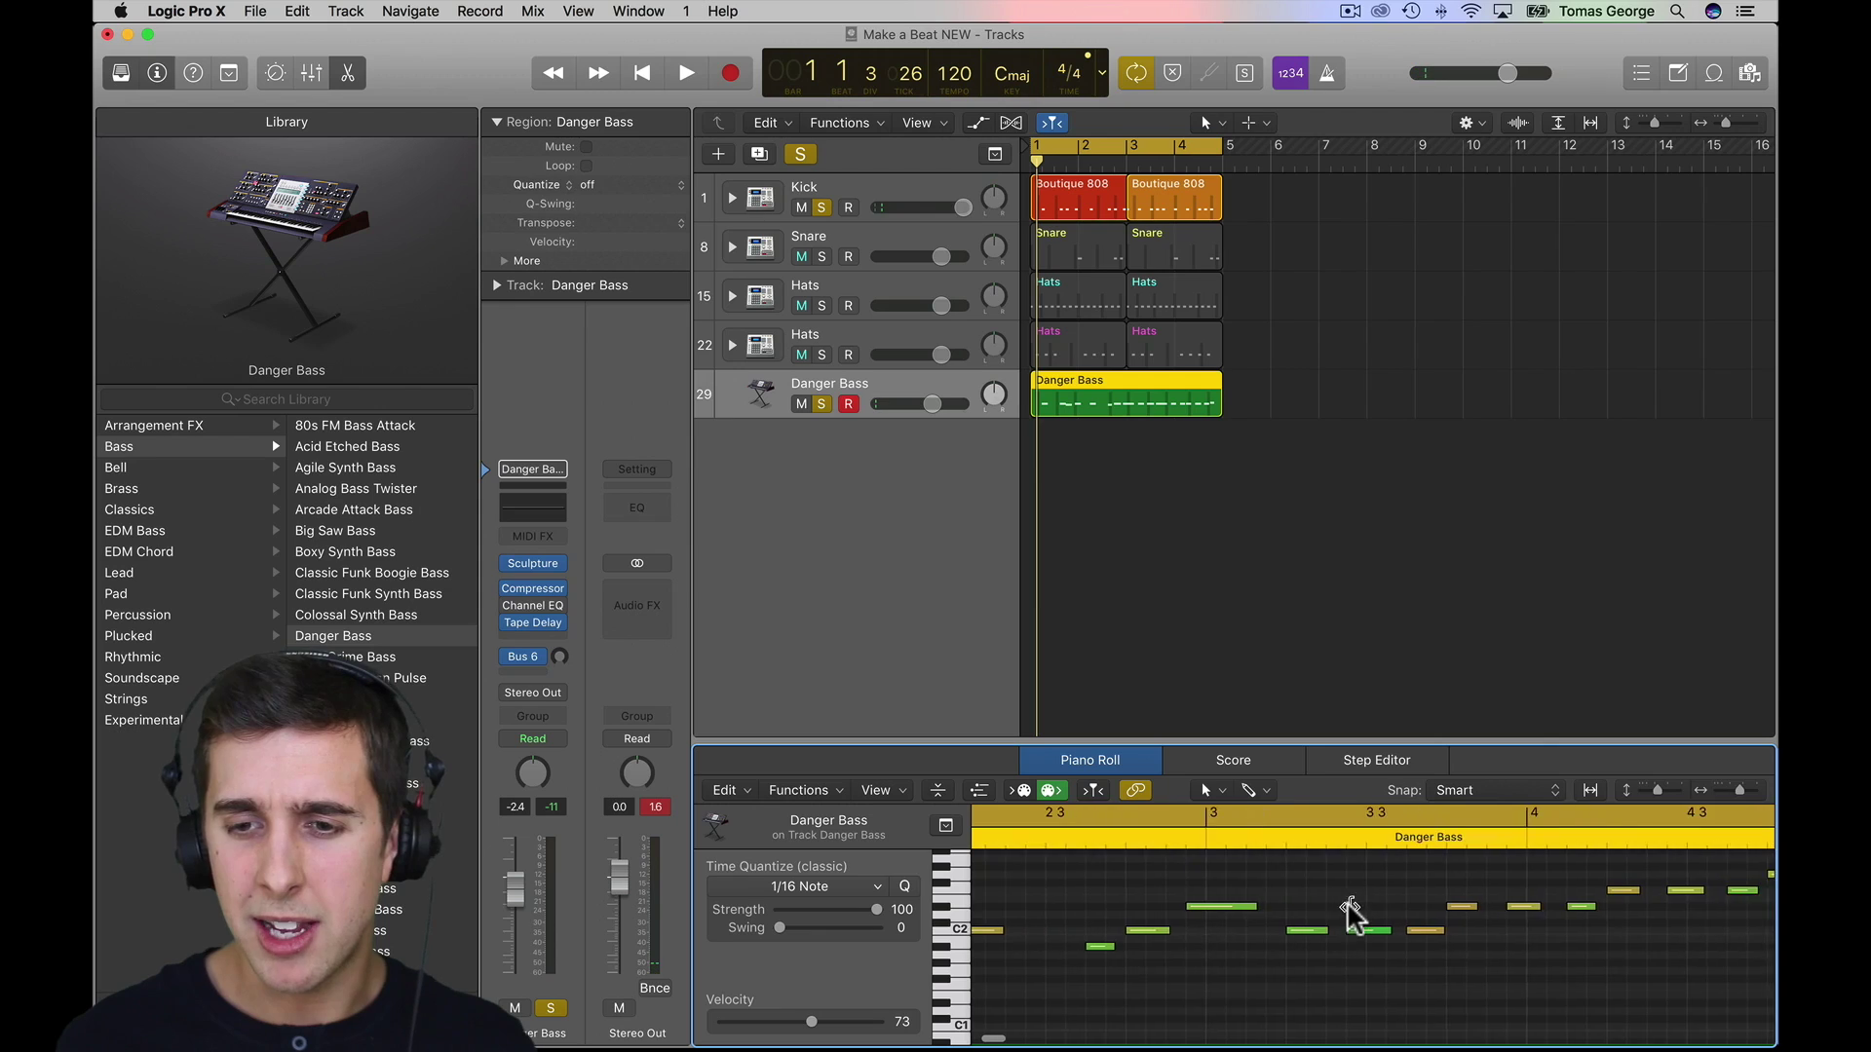
pyautogui.hscroll(5, 1350, 910)
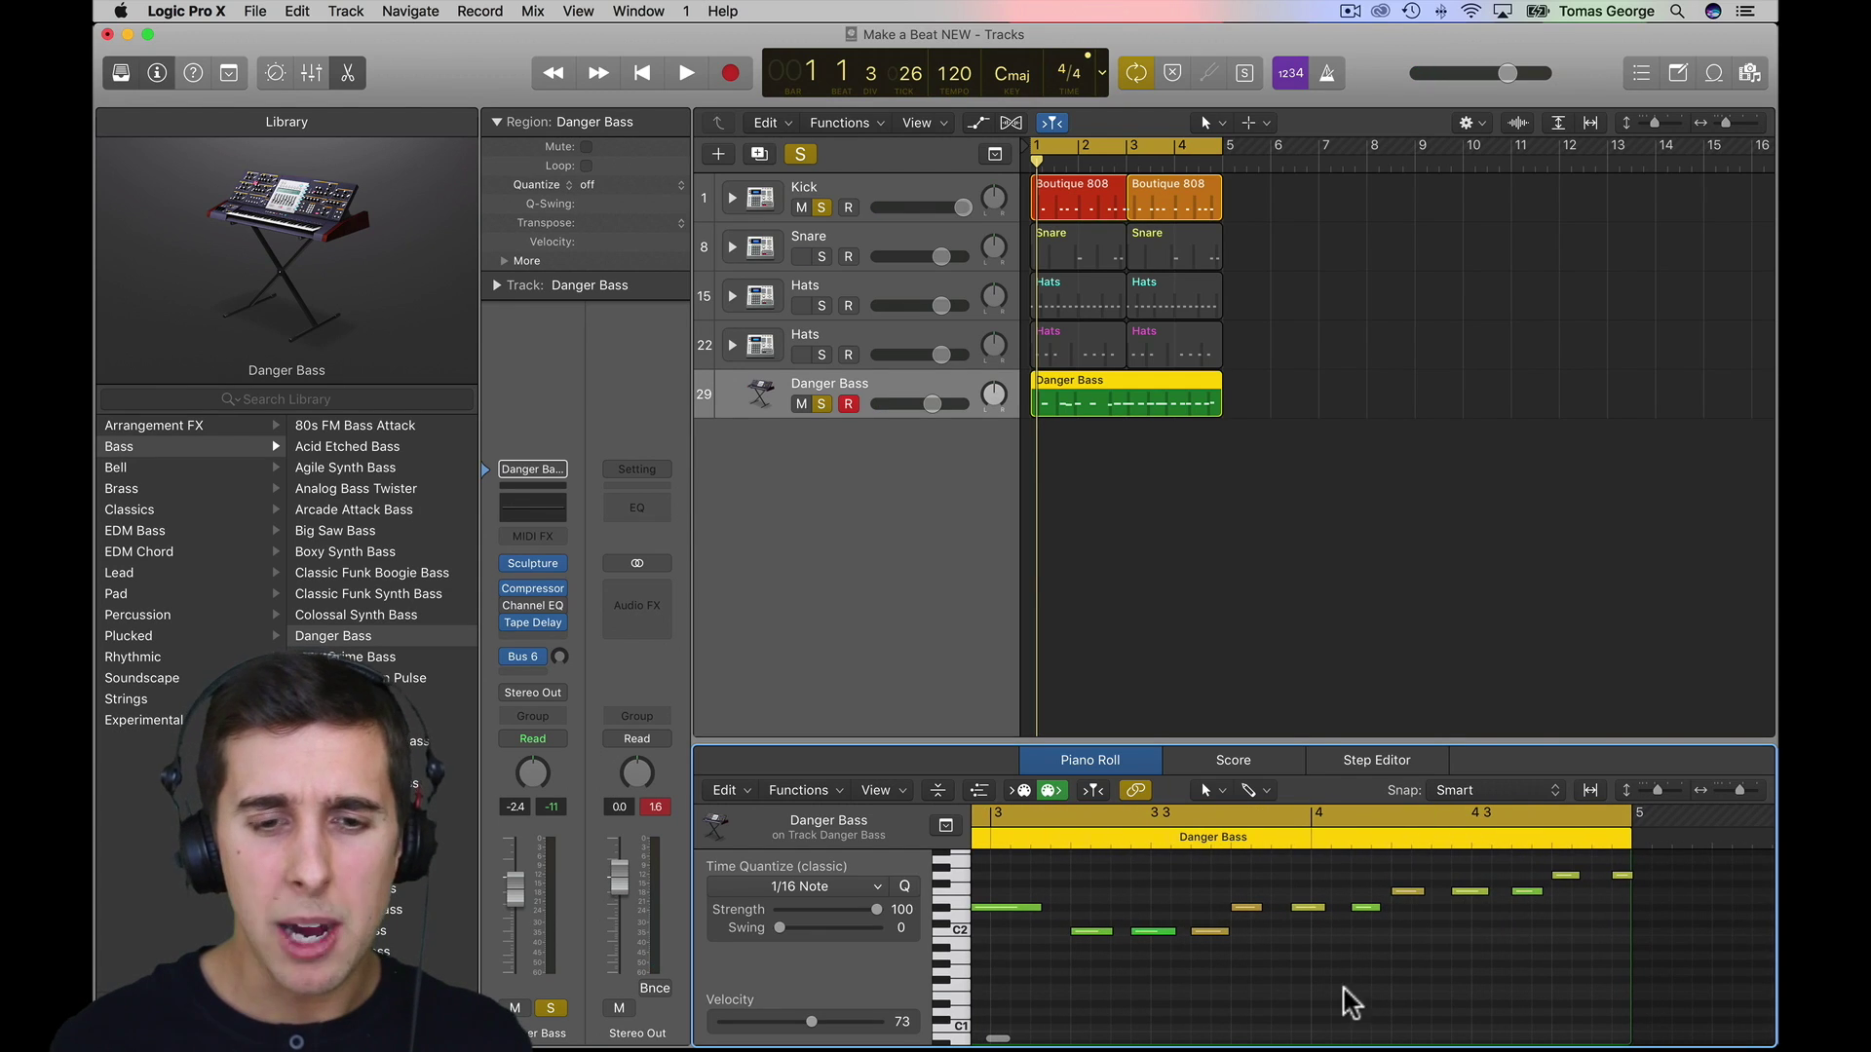
pyautogui.click(1471, 891)
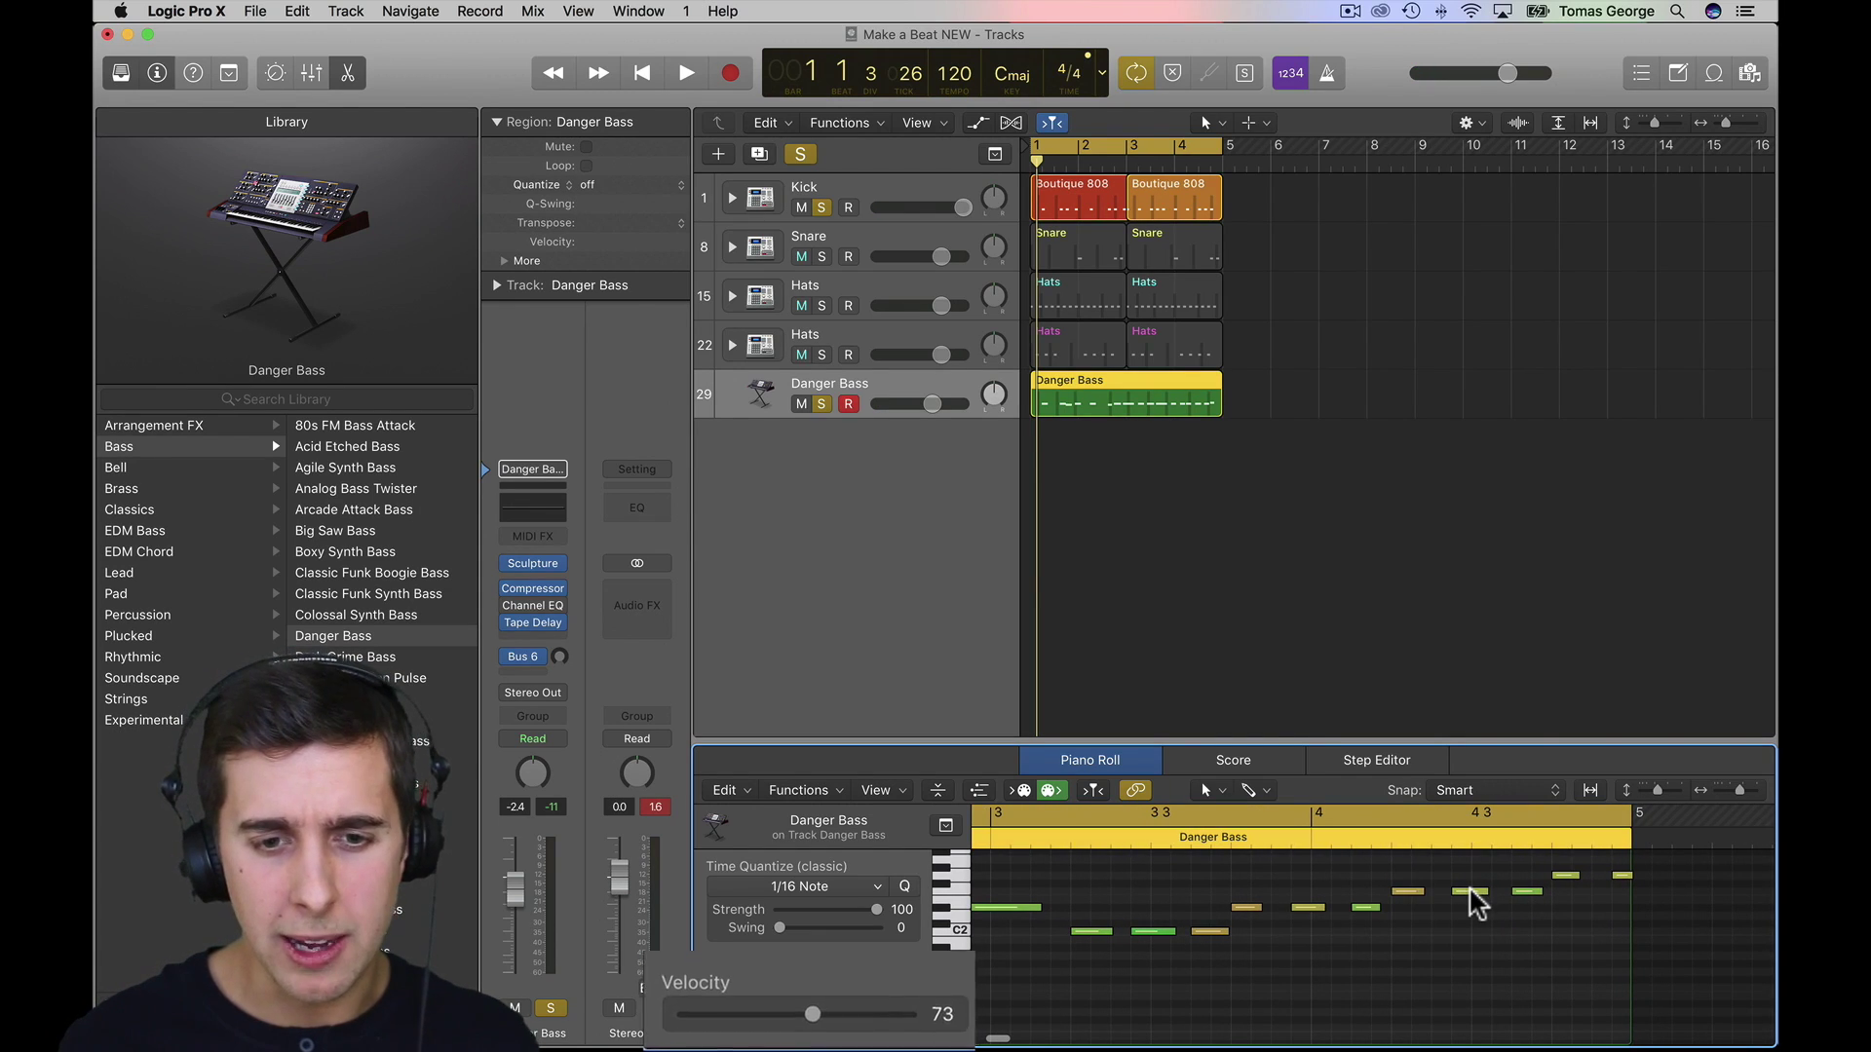
pyautogui.click(1165, 932)
pyautogui.click(1208, 931)
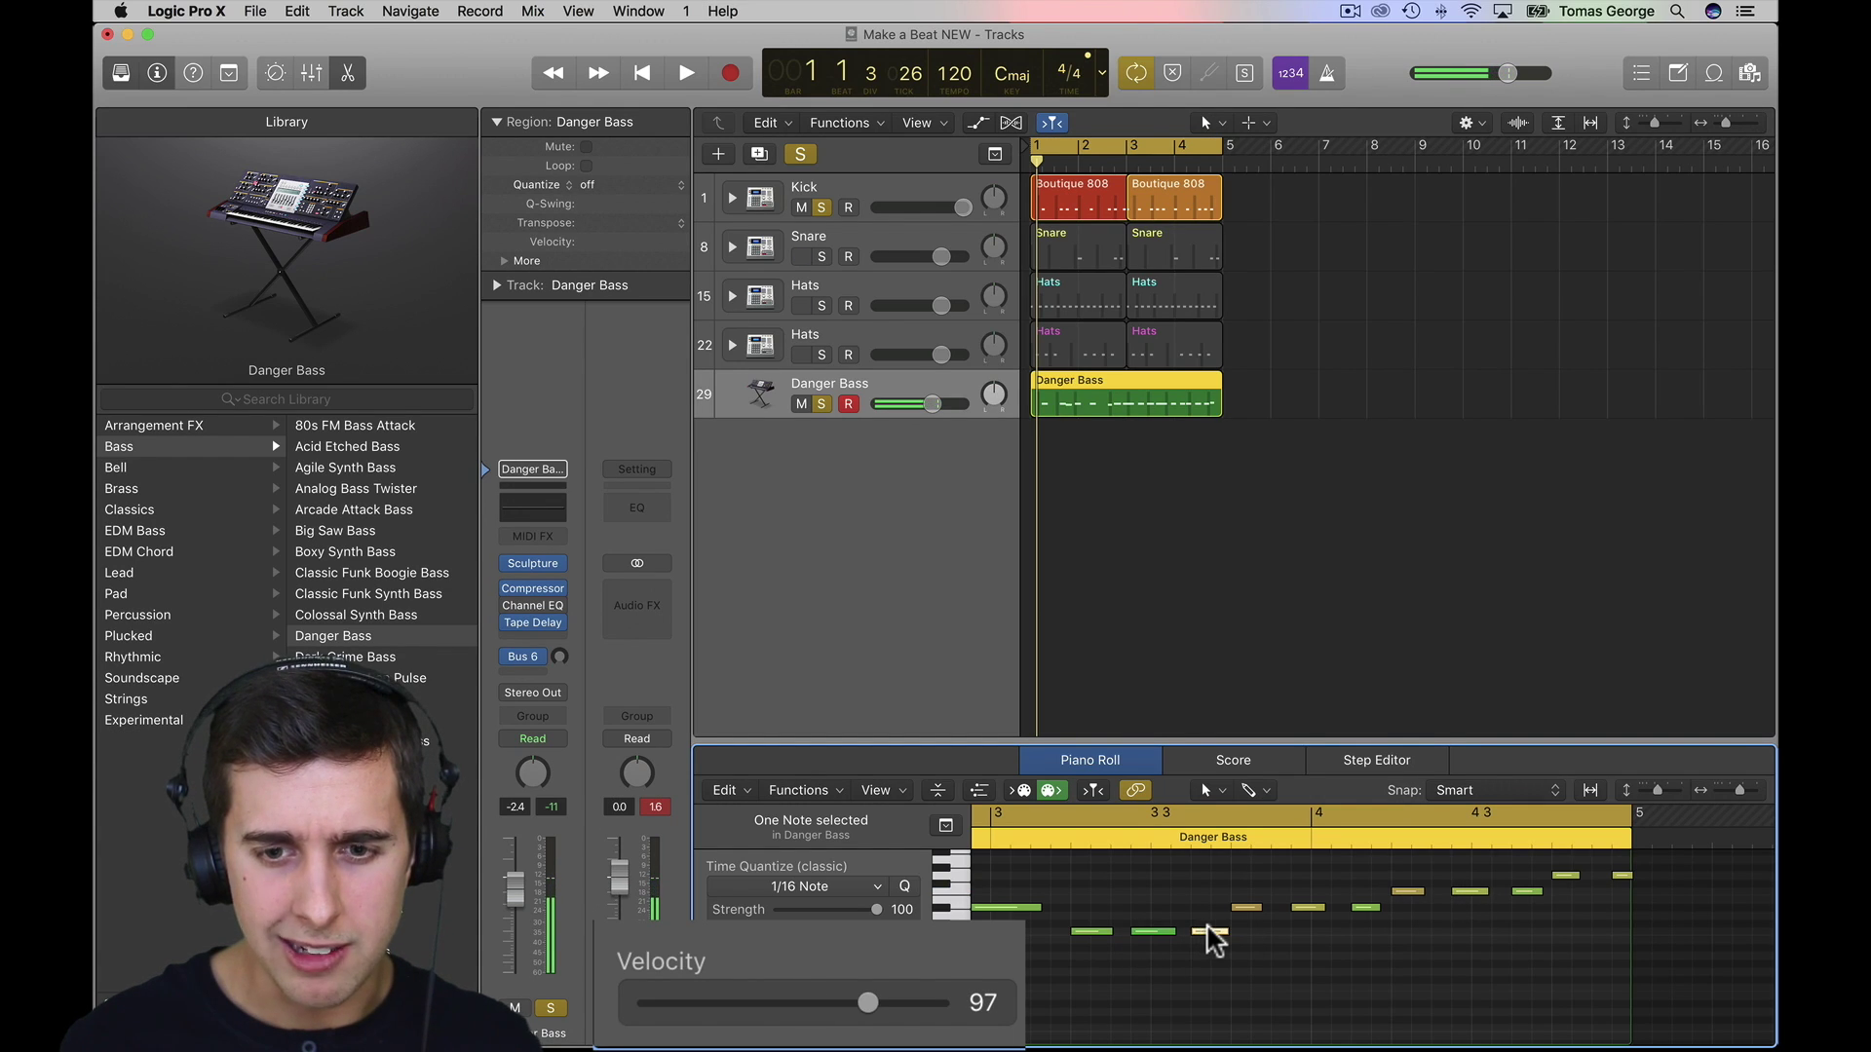
pyautogui.hscroll(-5, 1457, 890)
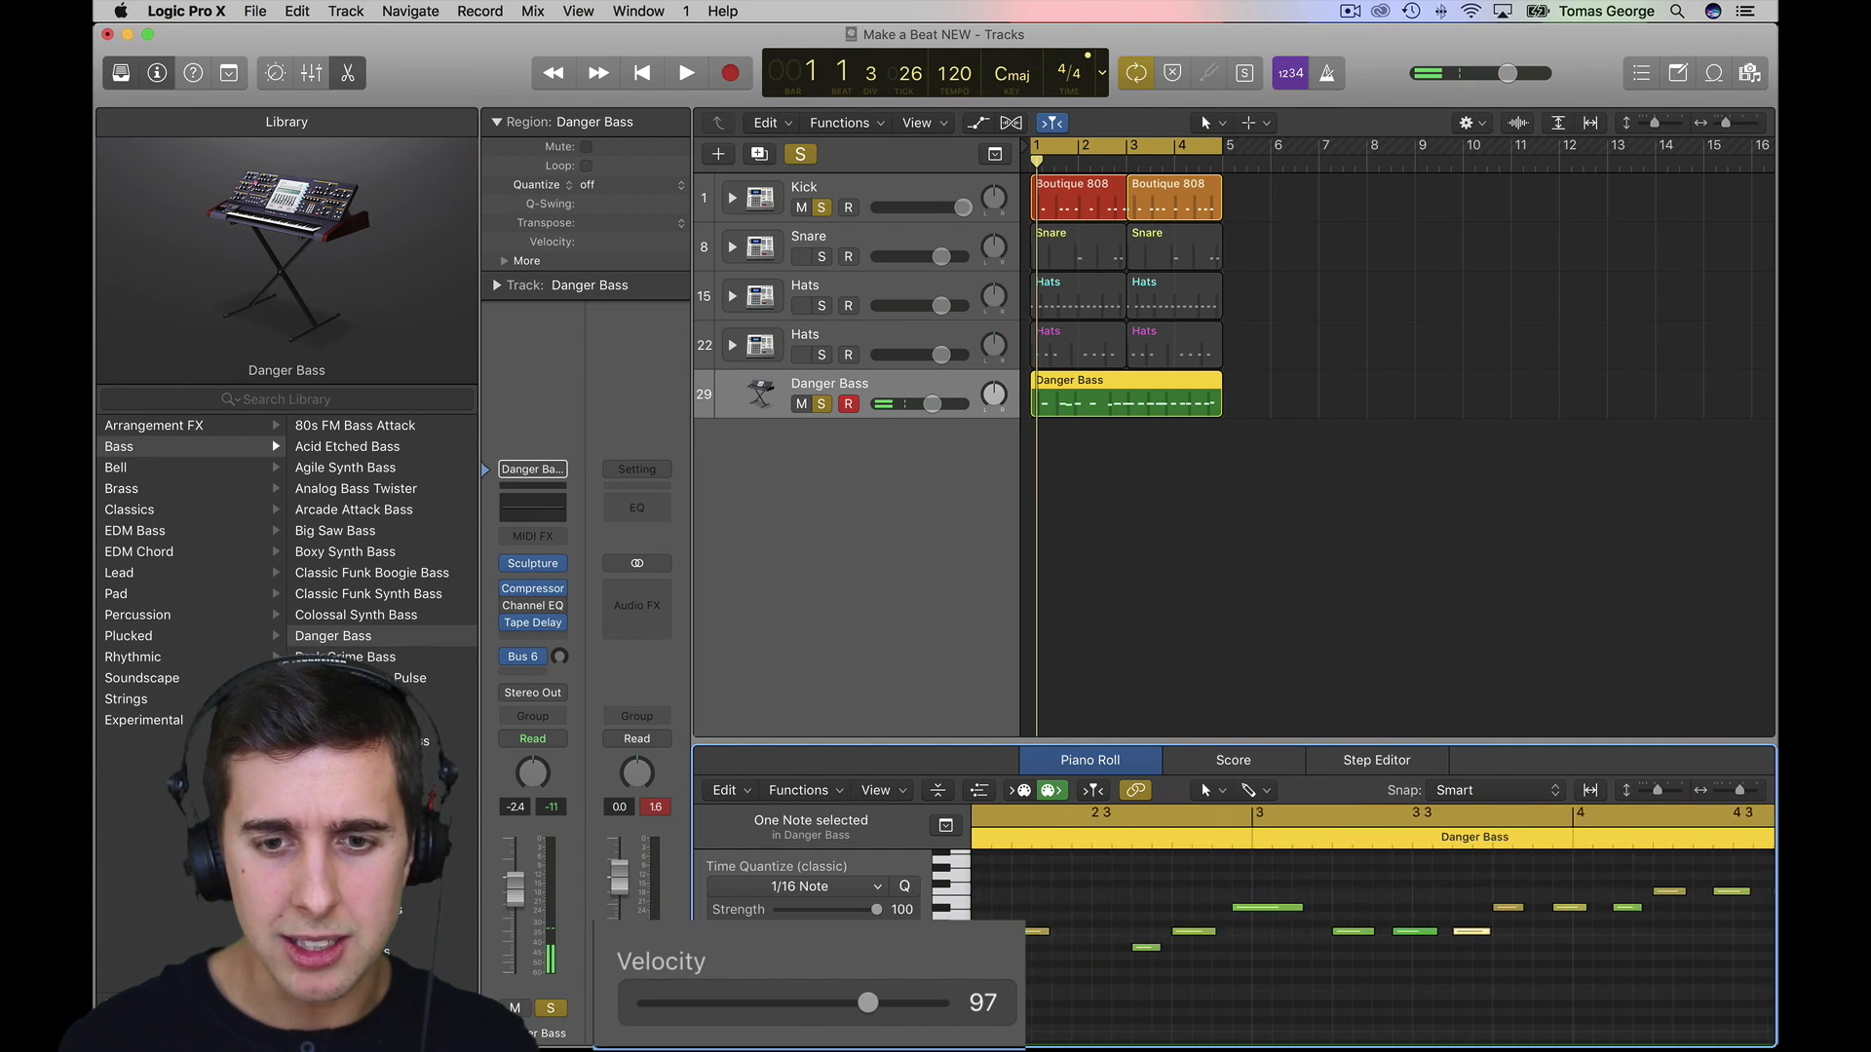
pyautogui.hscroll(-1, 1307, 906)
pyautogui.click(1310, 907)
pyautogui.hscroll(6, 1310, 911)
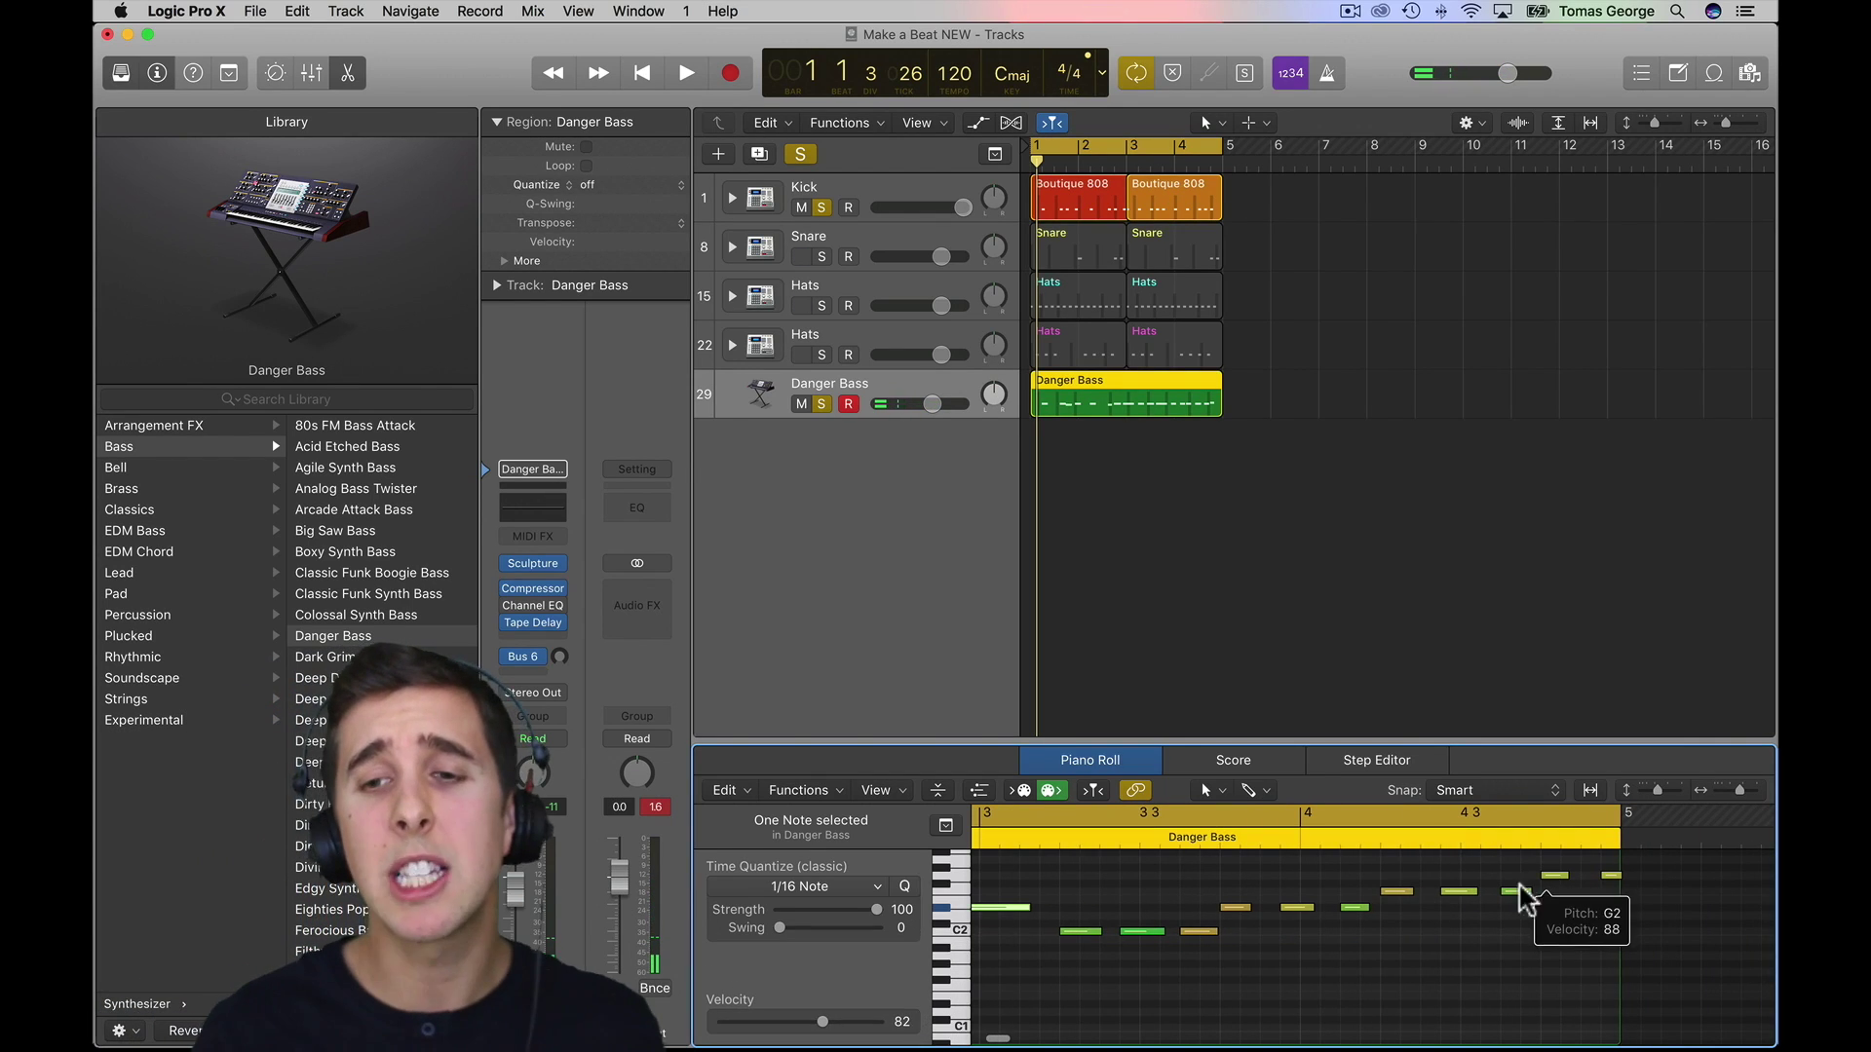
# - Shrink the note editor and play the four bars with solo turned off on the Danger Bass and Kick tracks
pyautogui.moveTo(1457, 769); pyautogui.dragTo(1454, 842)
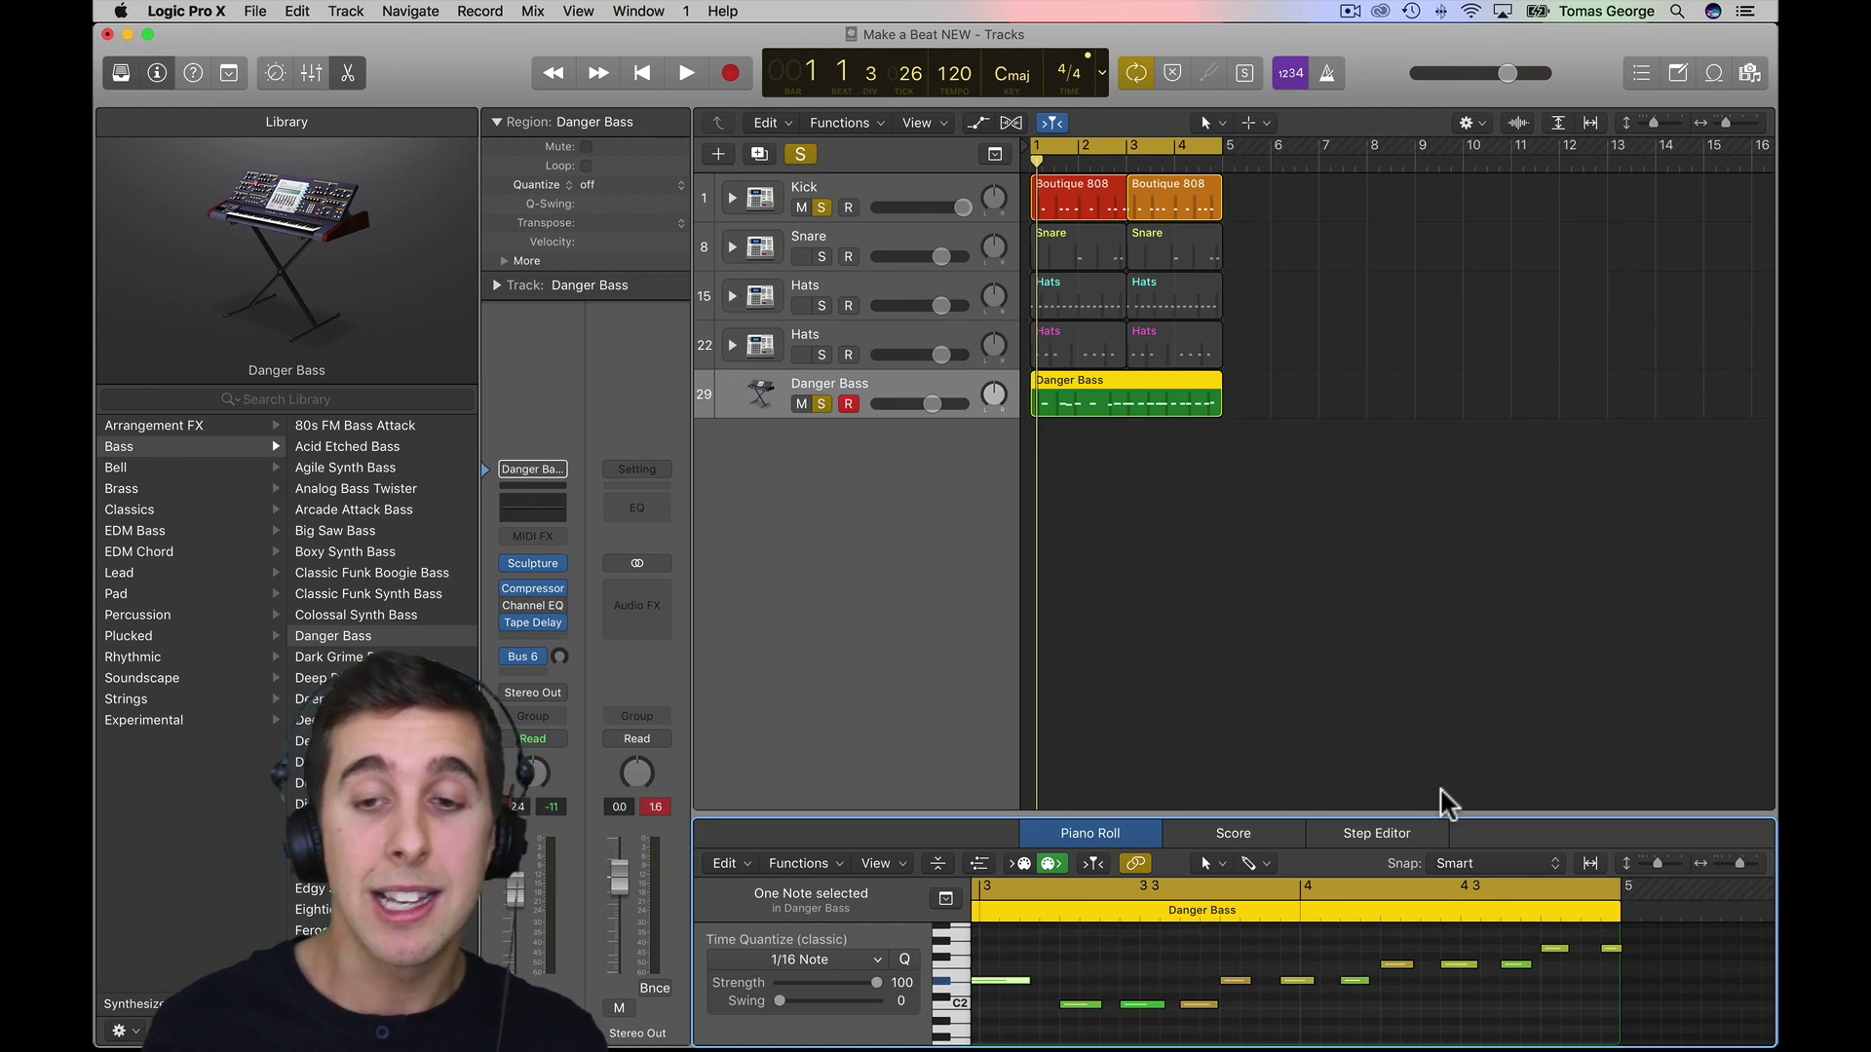
pyautogui.click(1202, 557)
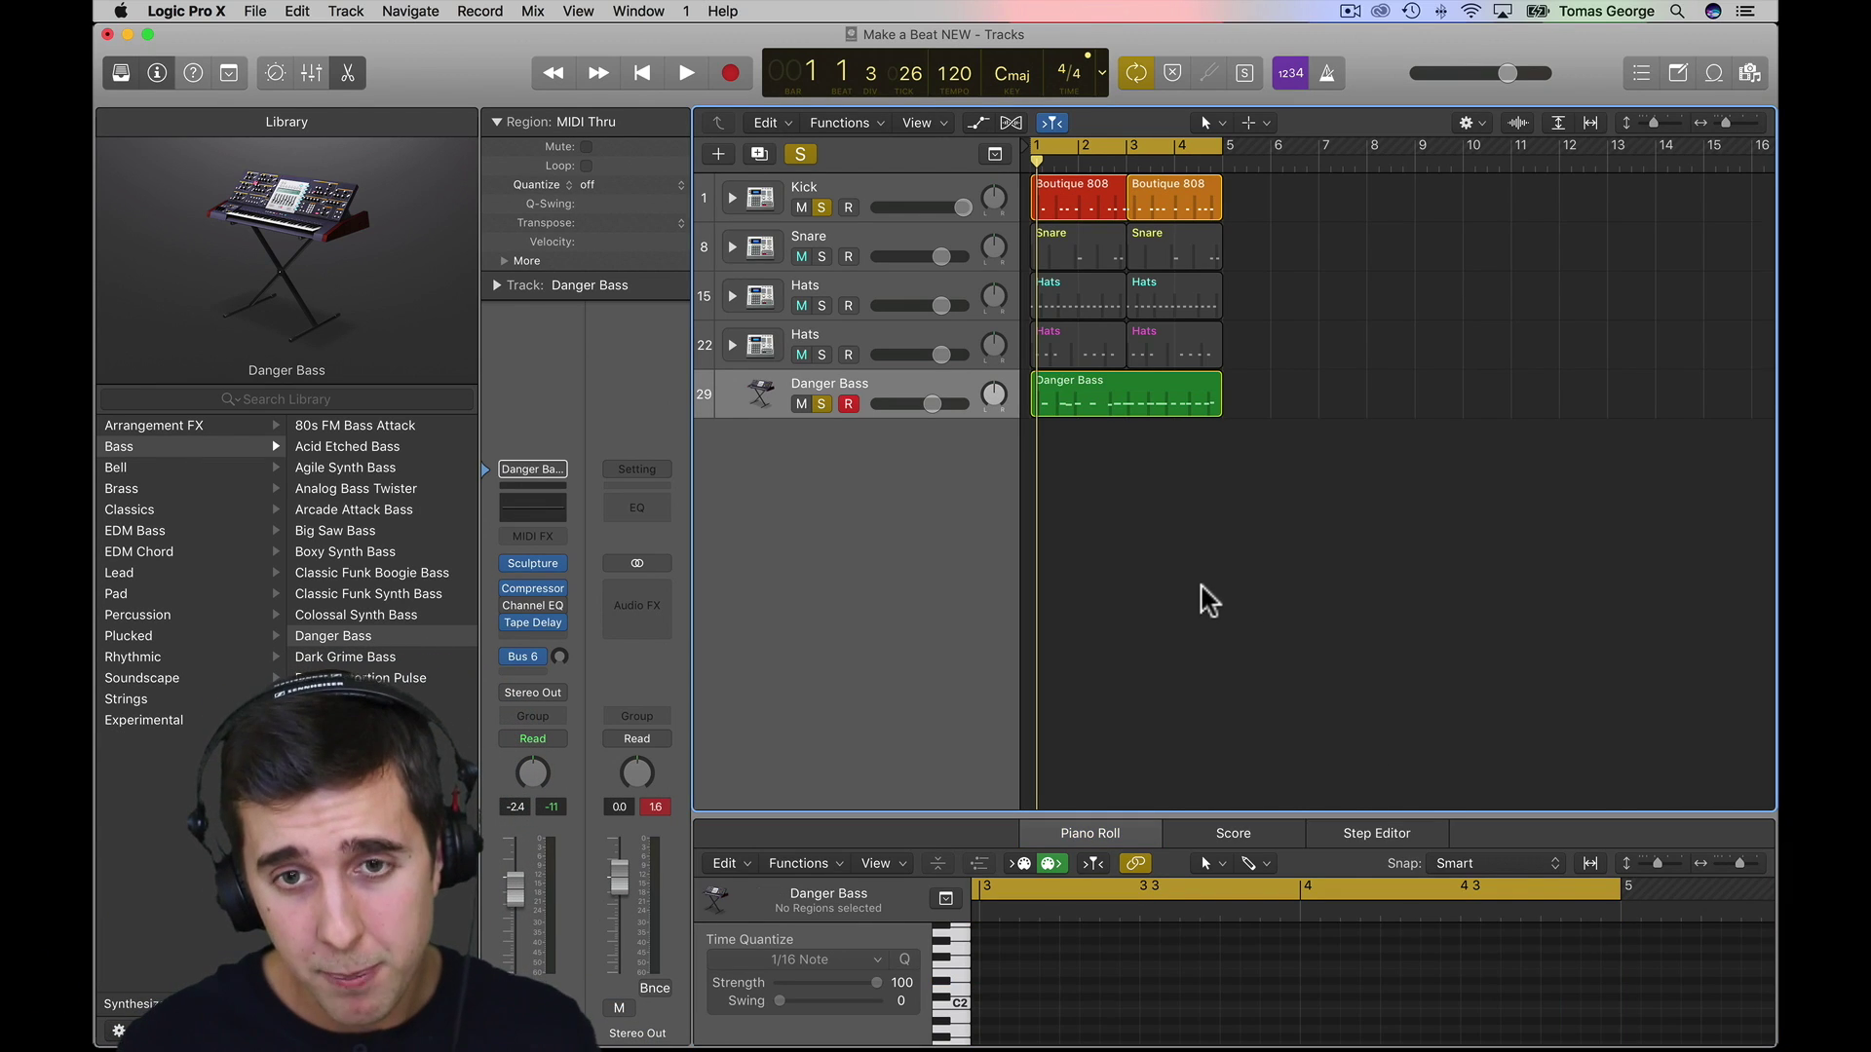
pyautogui.press('space')
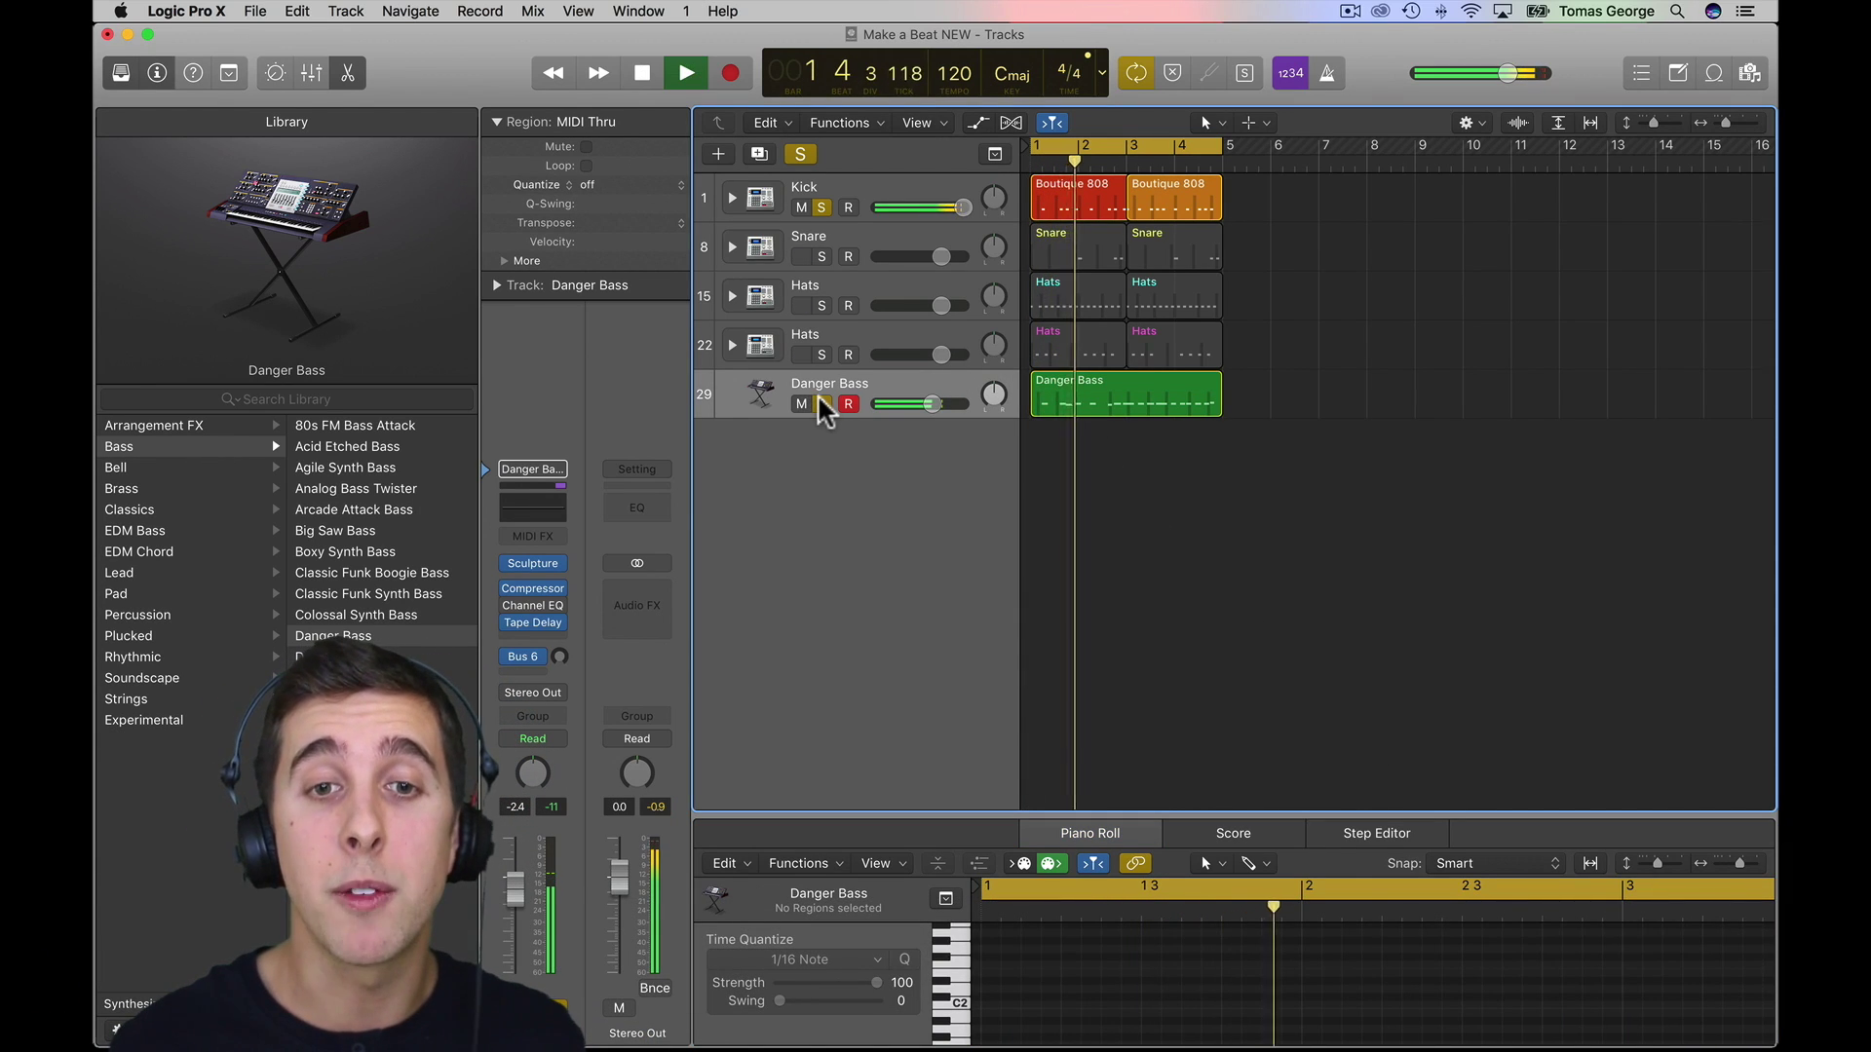
pyautogui.click(821, 403)
pyautogui.click(822, 208)
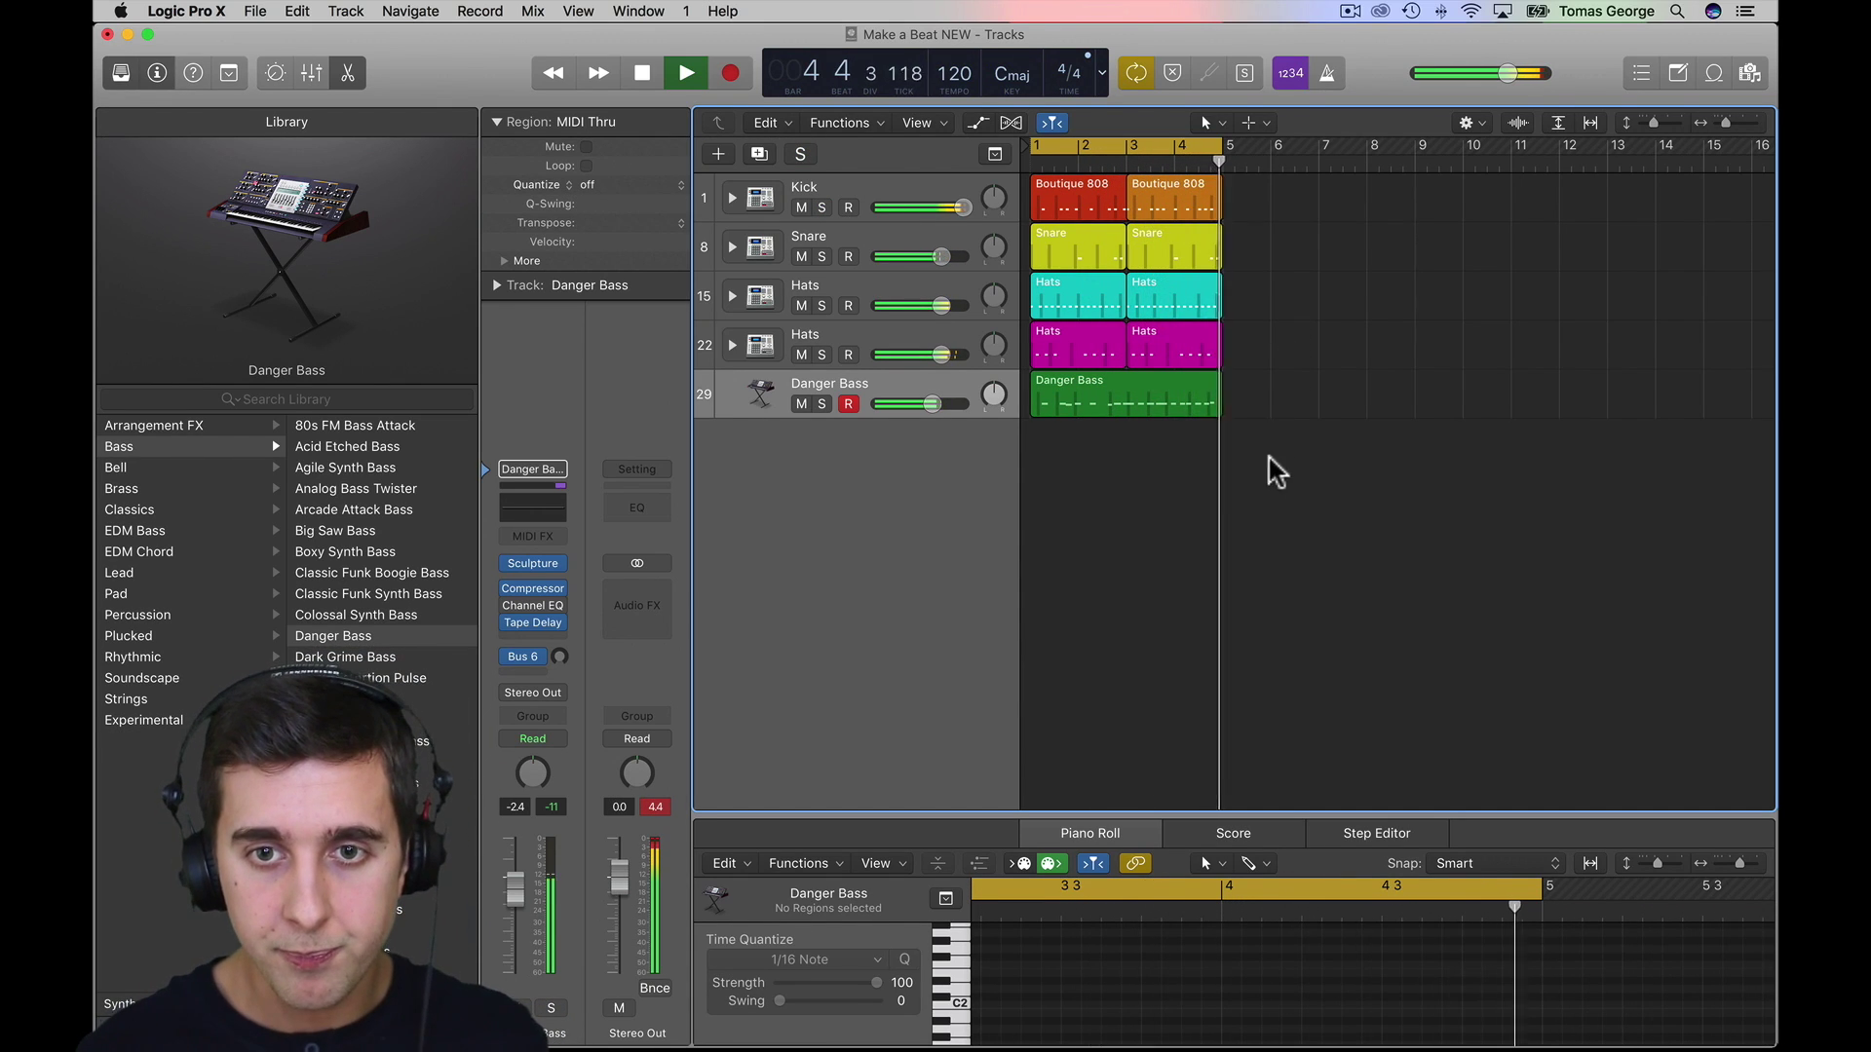
pyautogui.press('space')
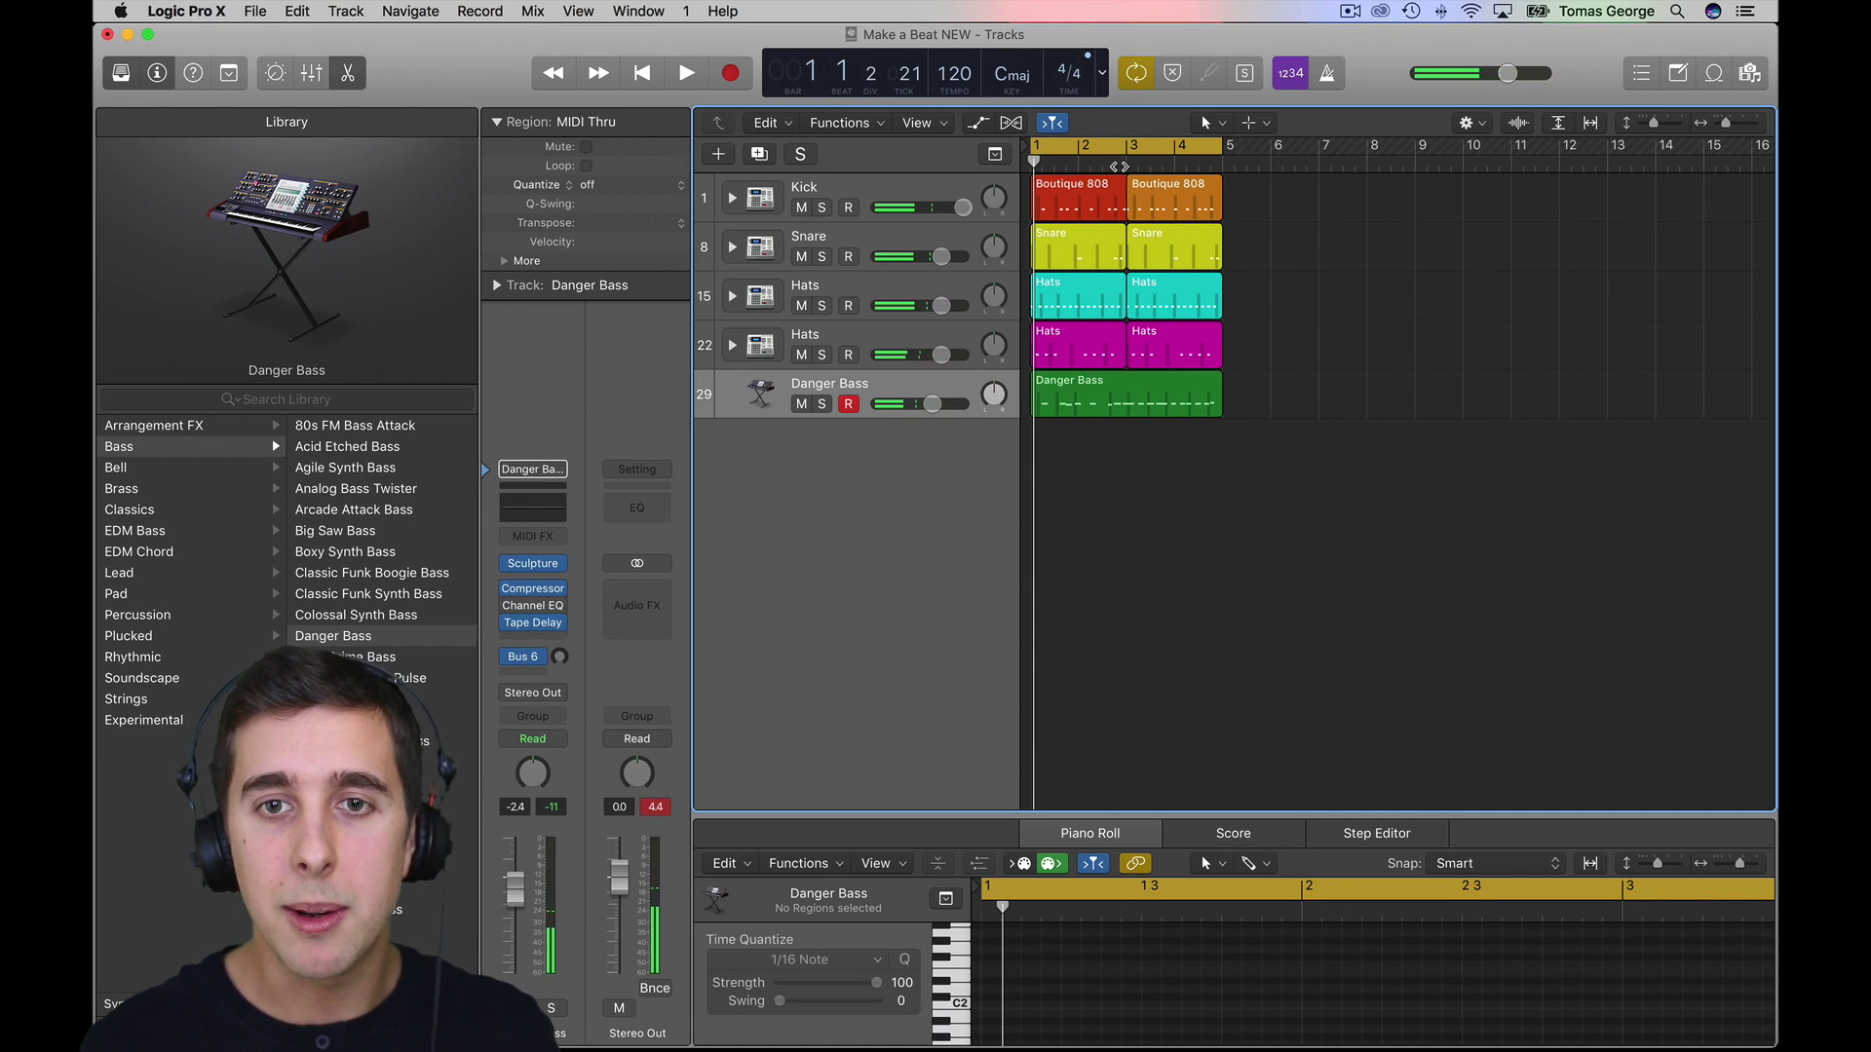
# - Split the Danger Bass region at bar 3 with the Scissors tool, keeping the notes that cross the split point
pyautogui.click(1121, 166)
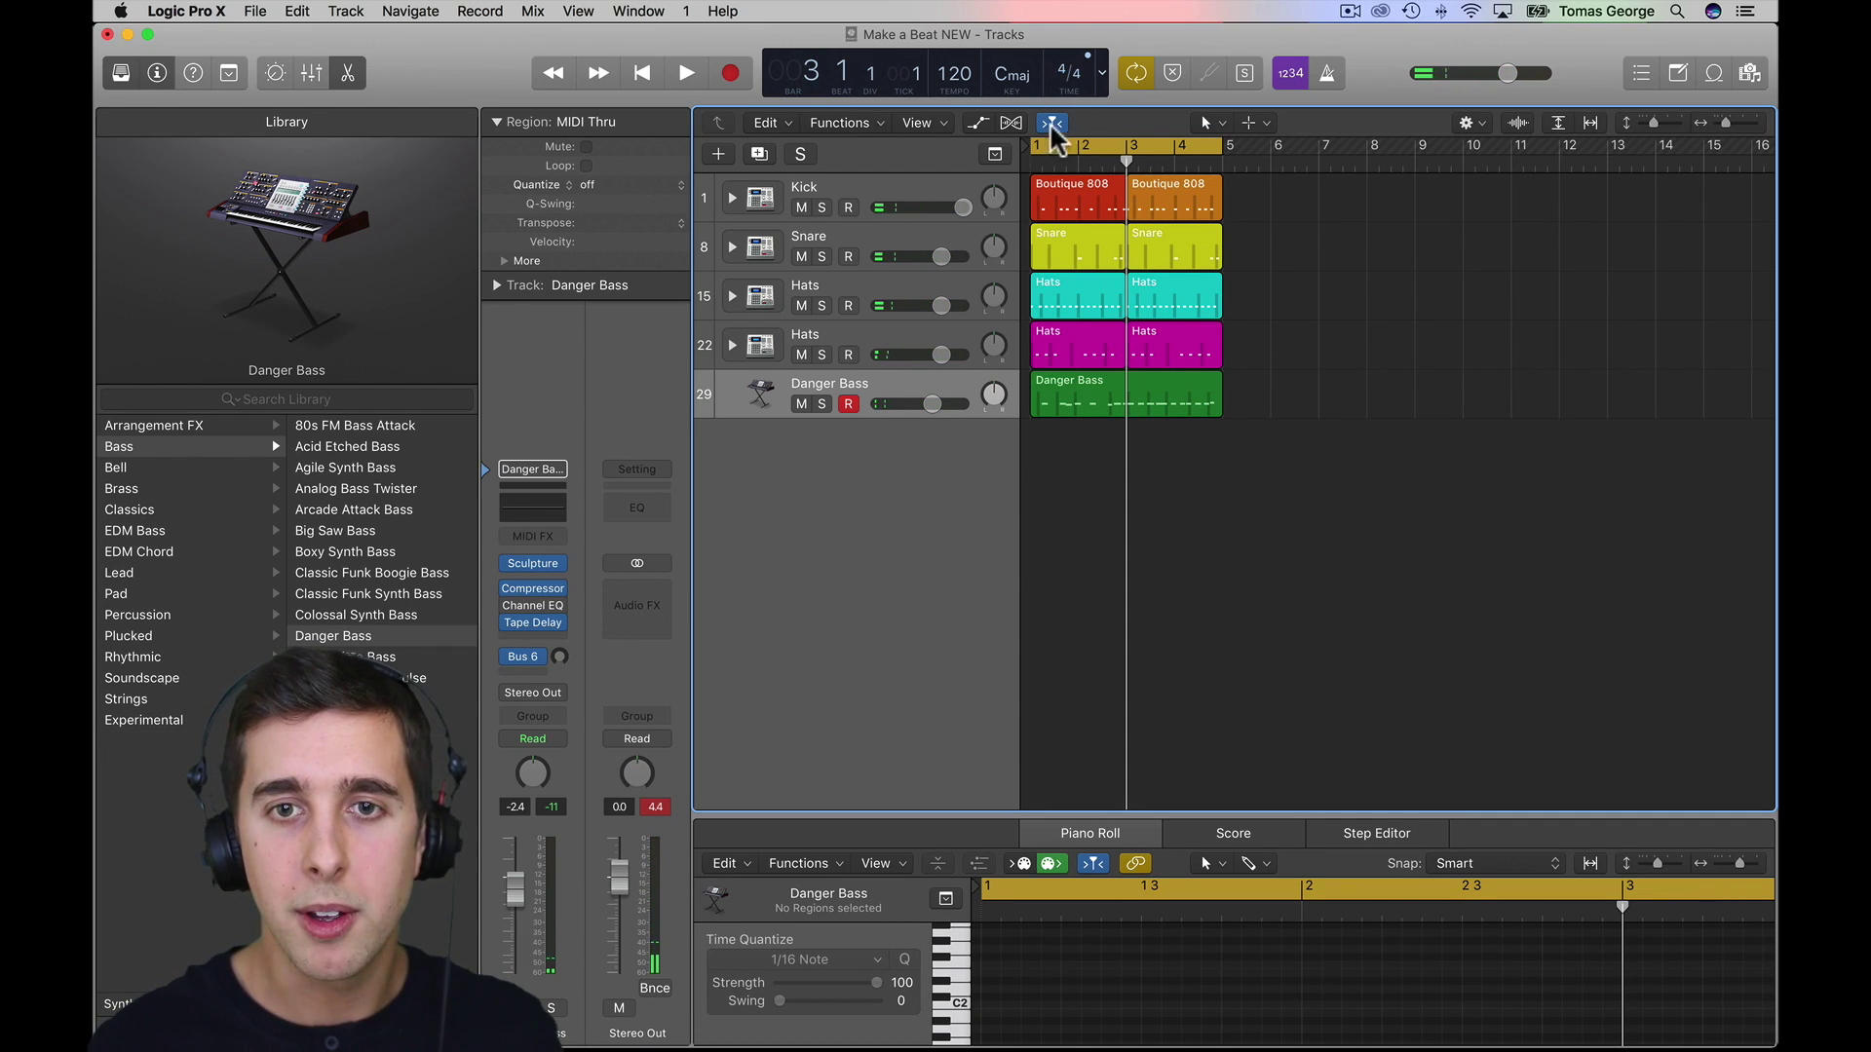
pyautogui.click(1254, 123)
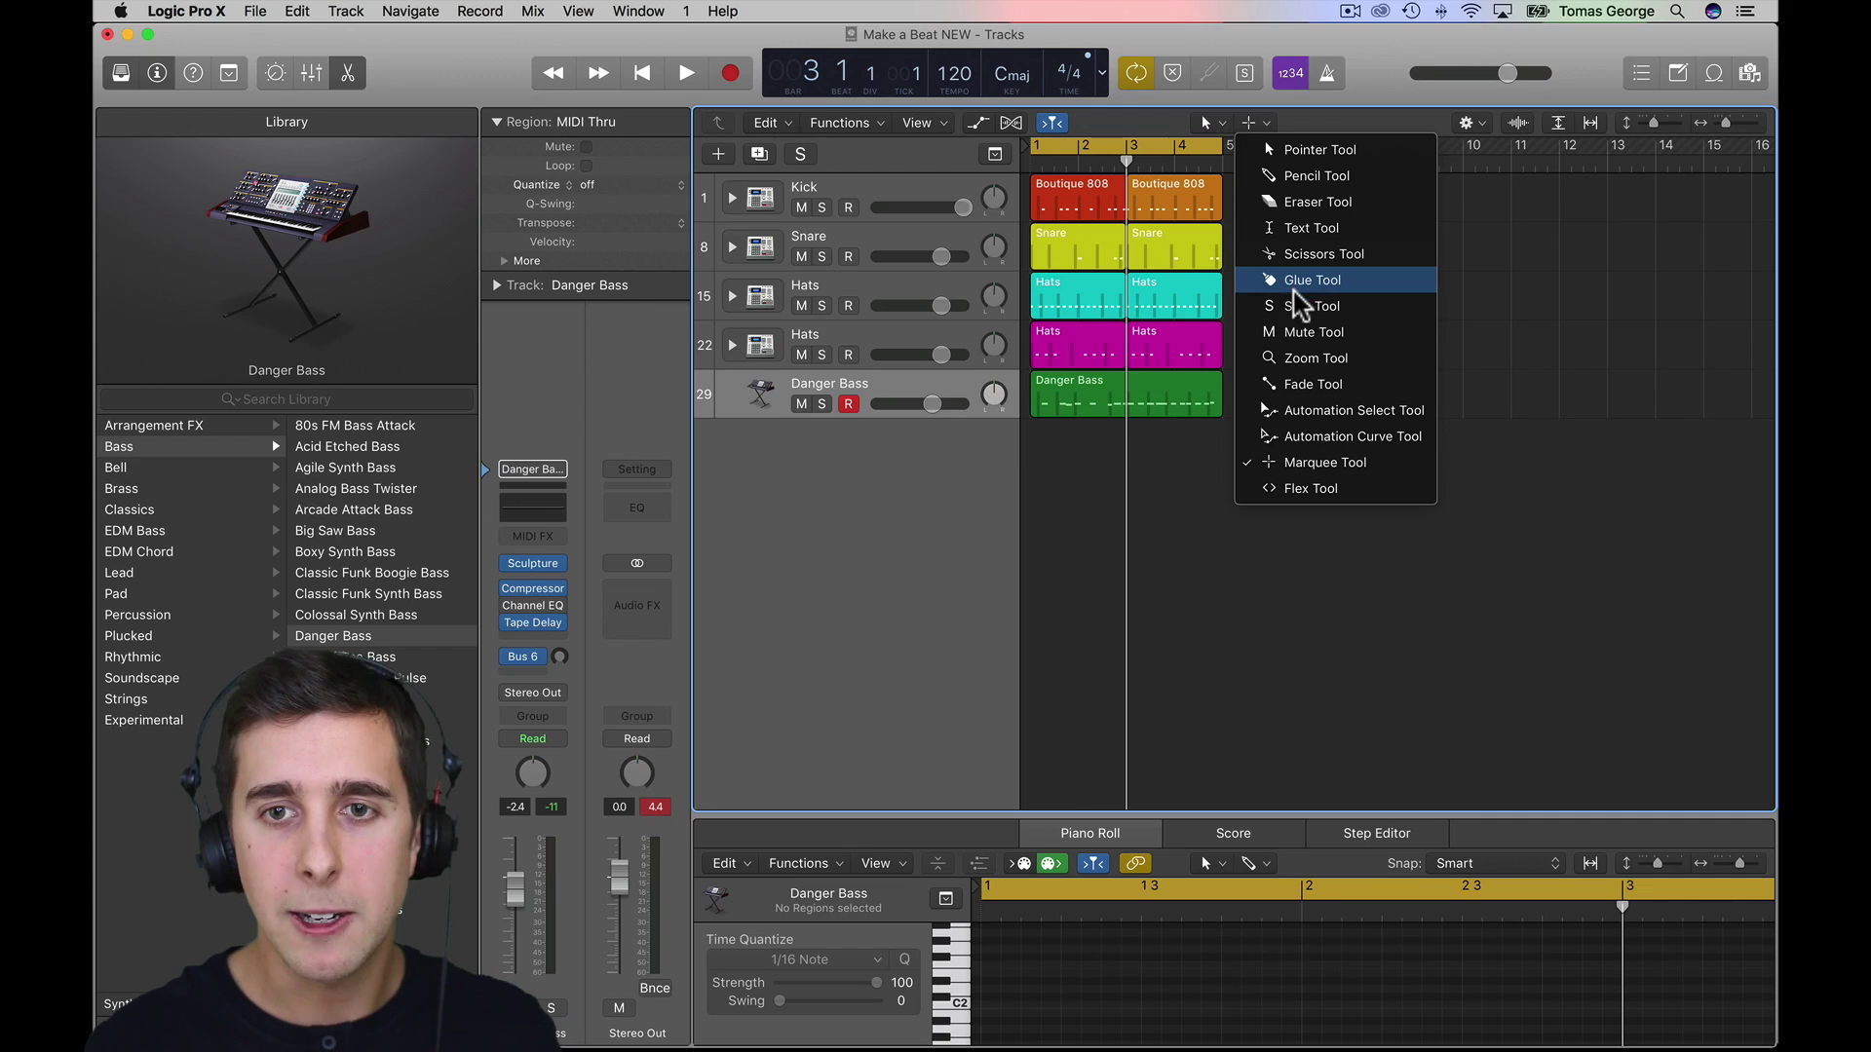
pyautogui.click(1297, 254)
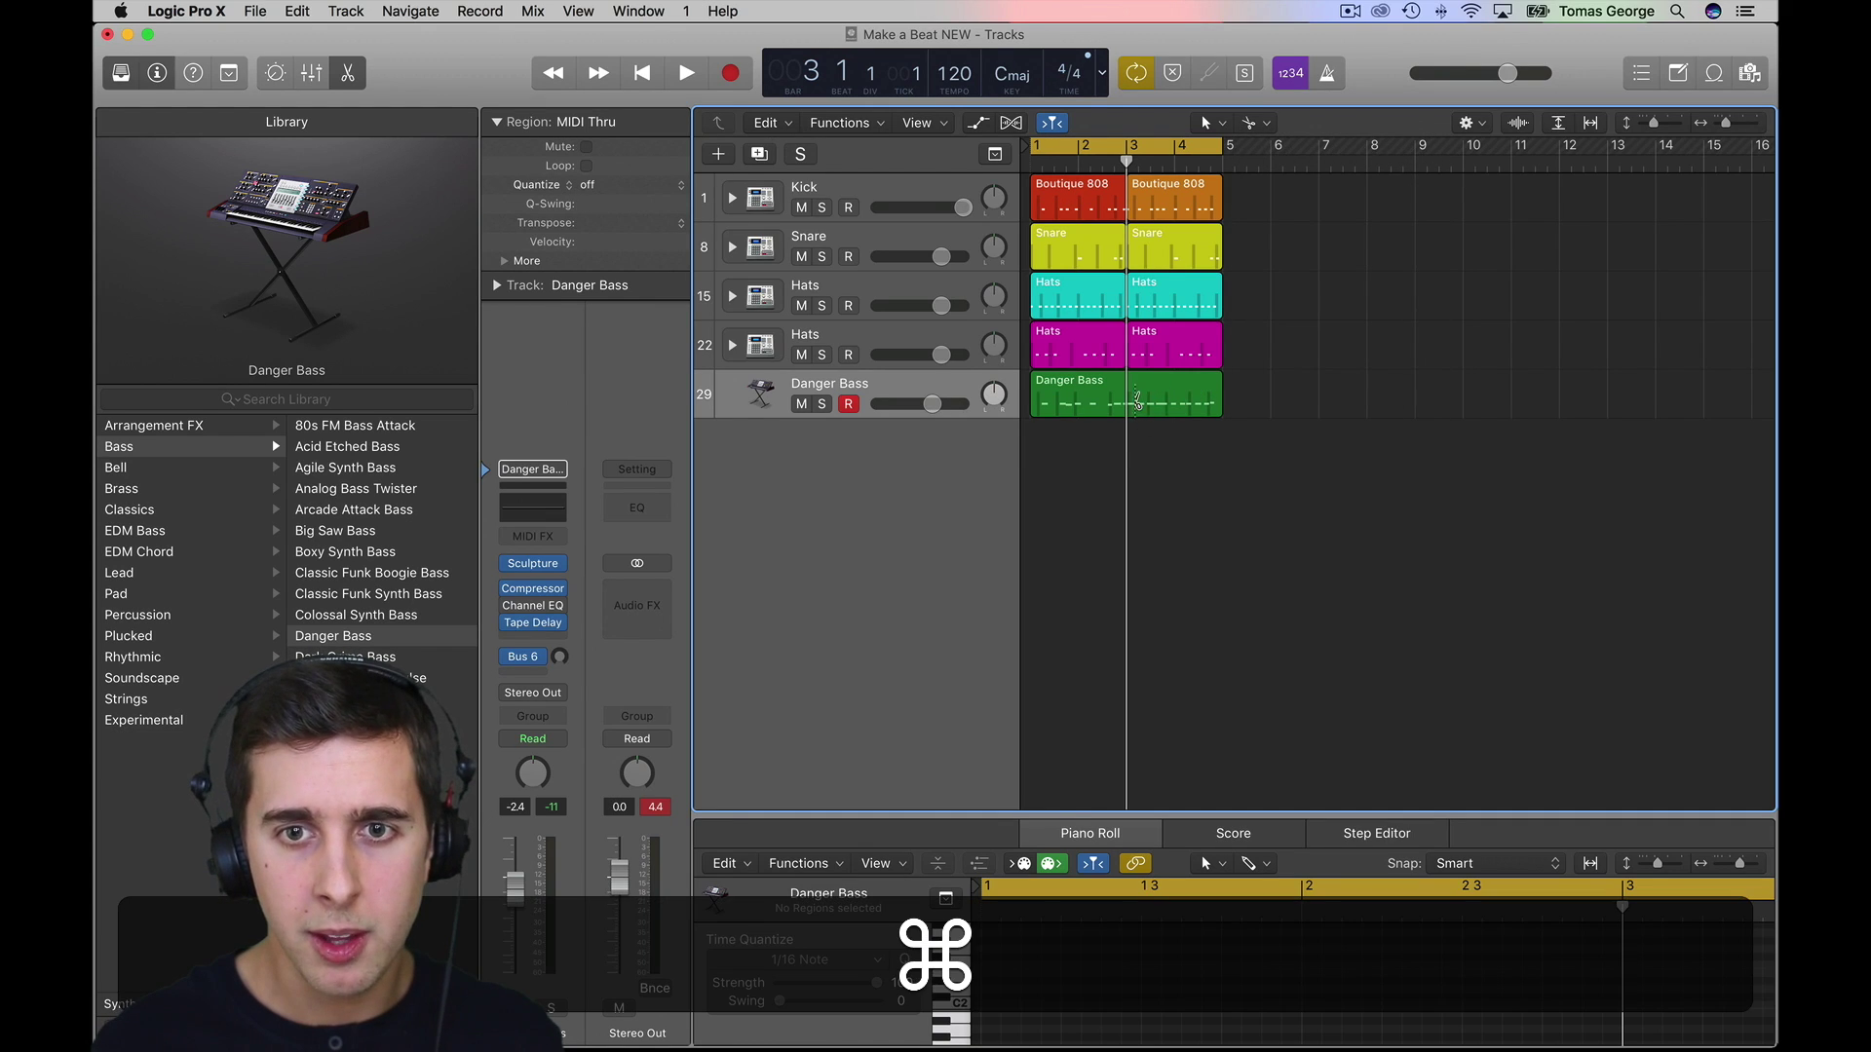
pyautogui.keyDown('super'); pyautogui.click(1125, 401); pyautogui.keyUp('super')
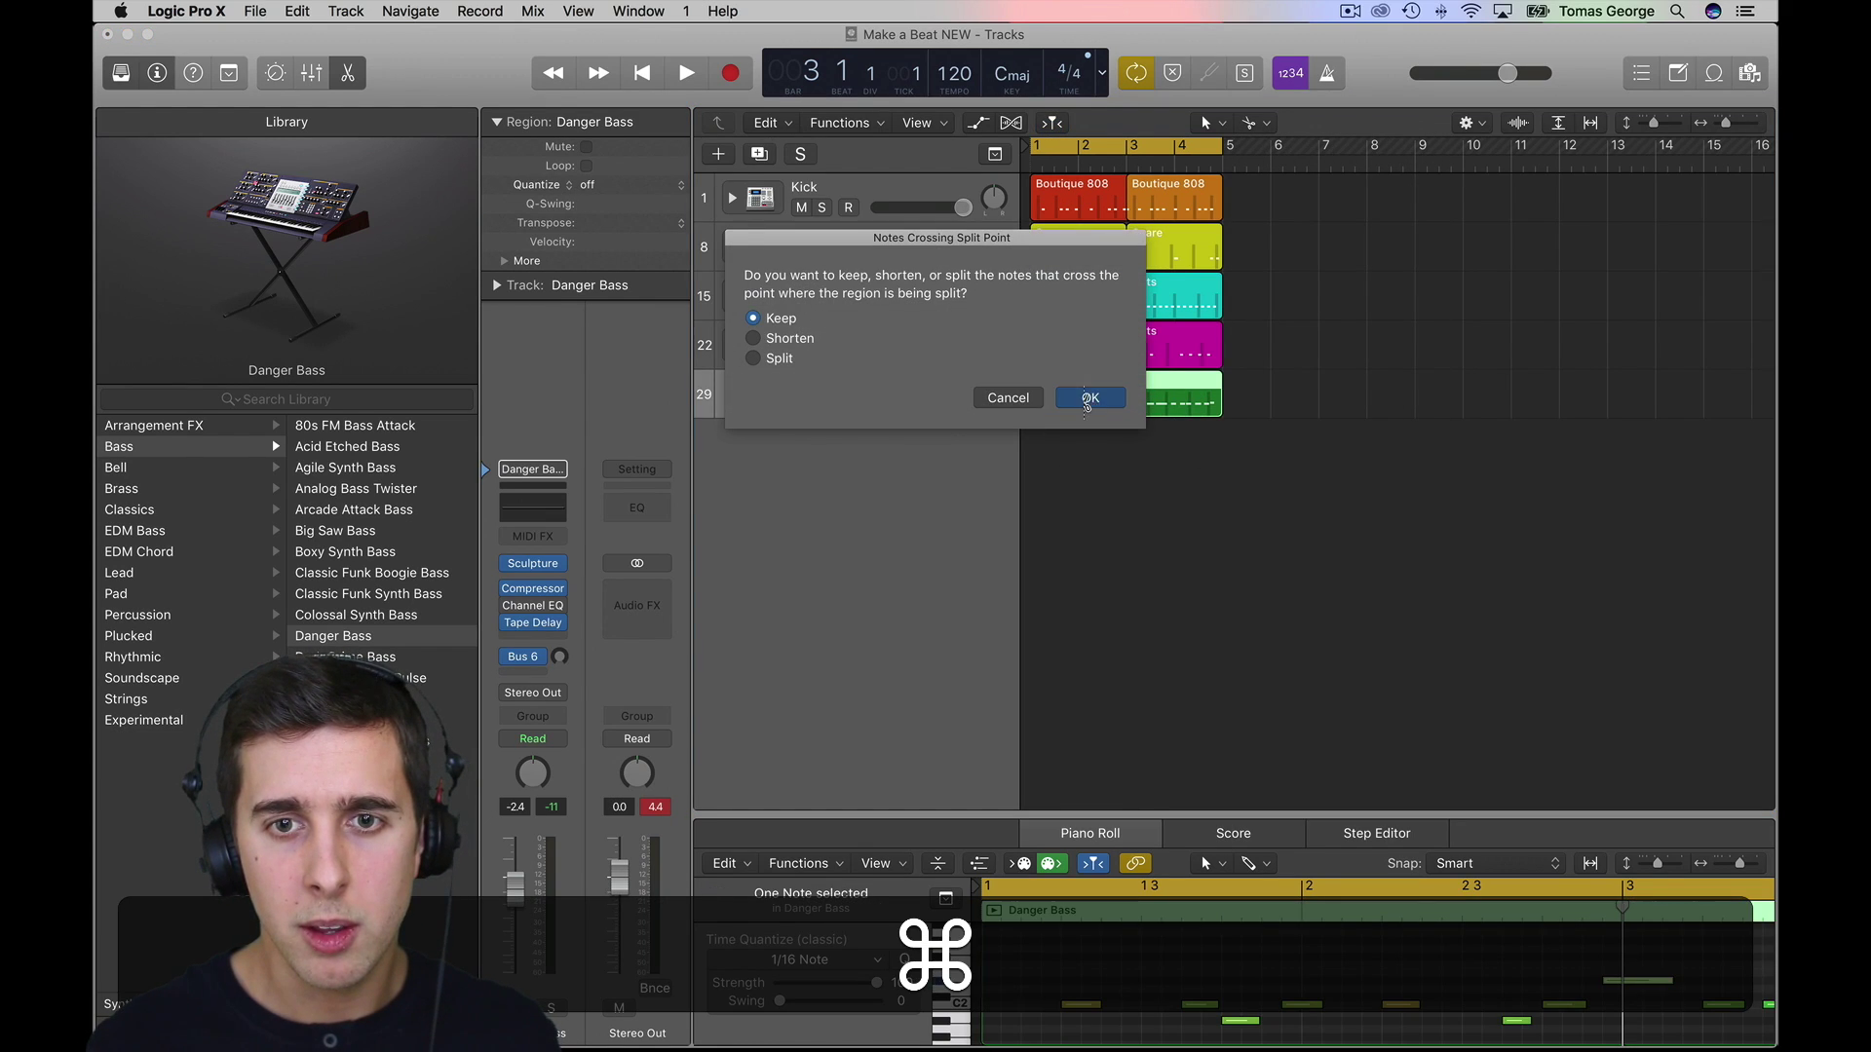
pyautogui.click(1088, 399)
# - Split the four-bar Kick region at bar 3 and delete its second half to expose the orange region underneath
pyautogui.moveTo(1278, 405); pyautogui.dragTo(1163, 201)
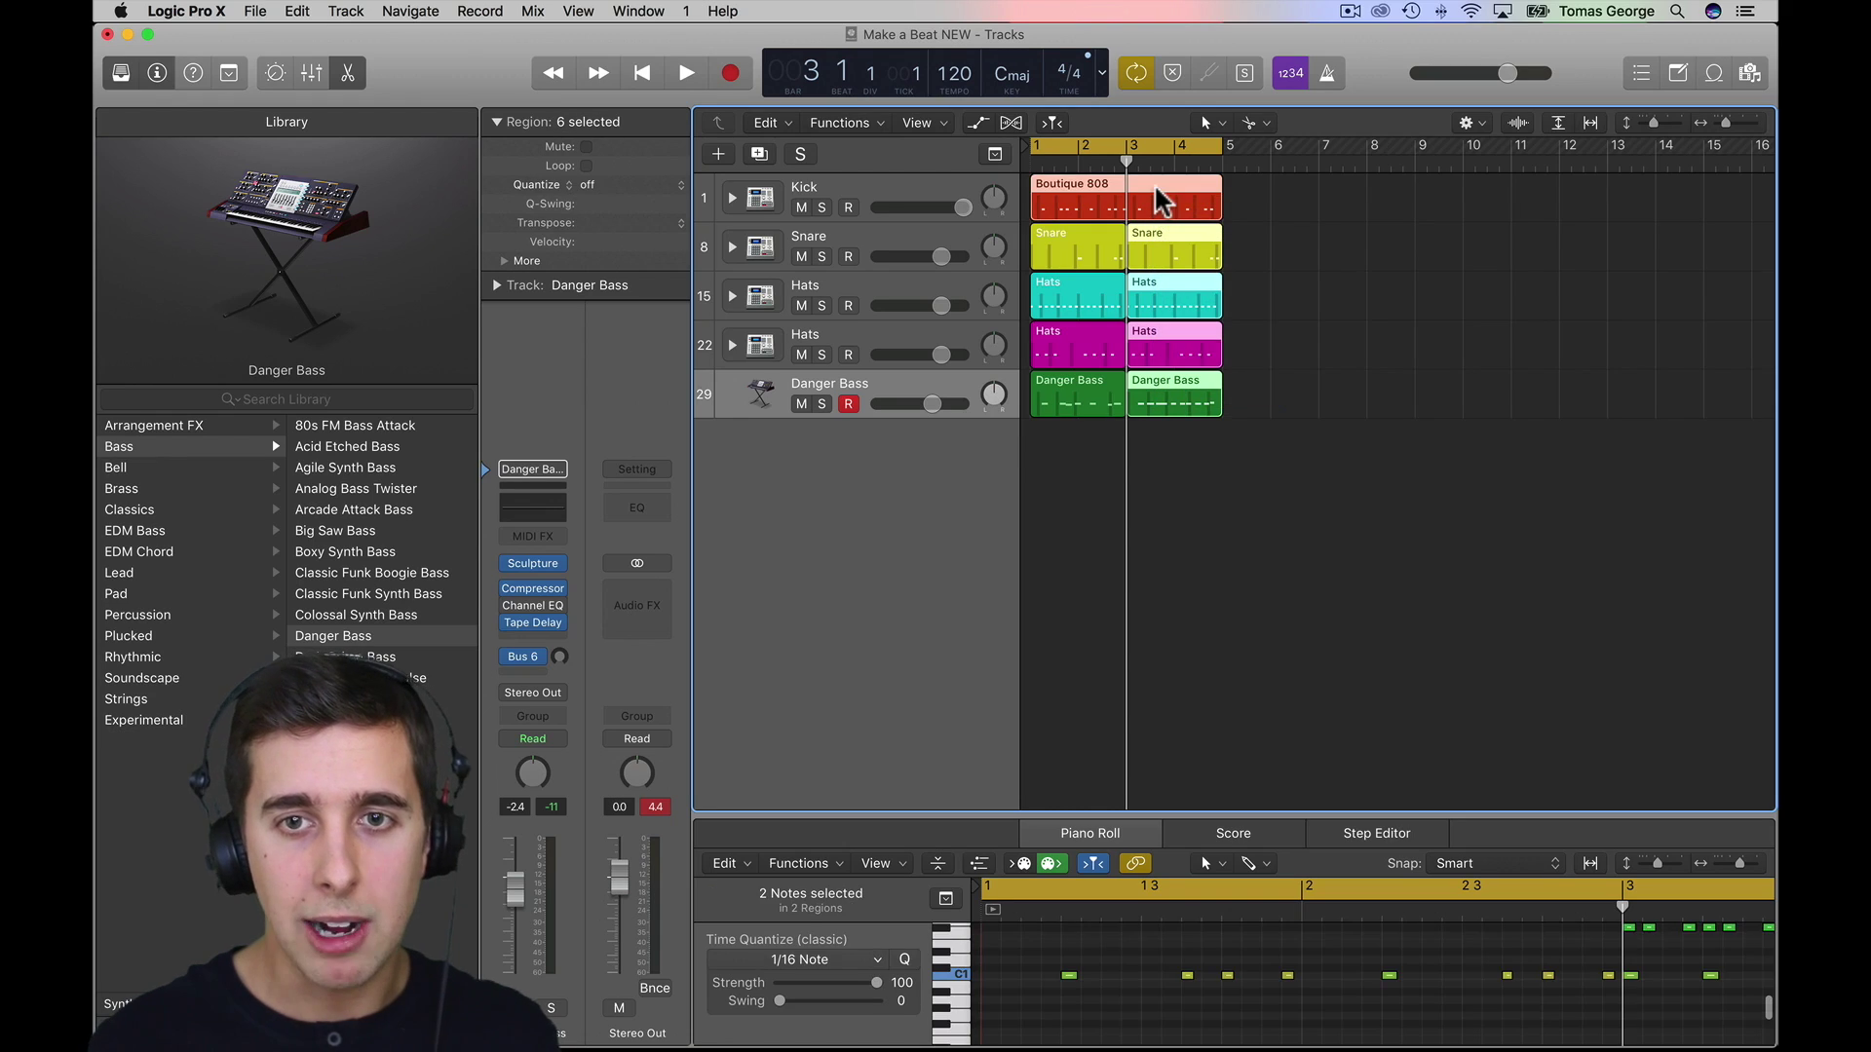
pyautogui.click(1259, 209)
pyautogui.click(1106, 194)
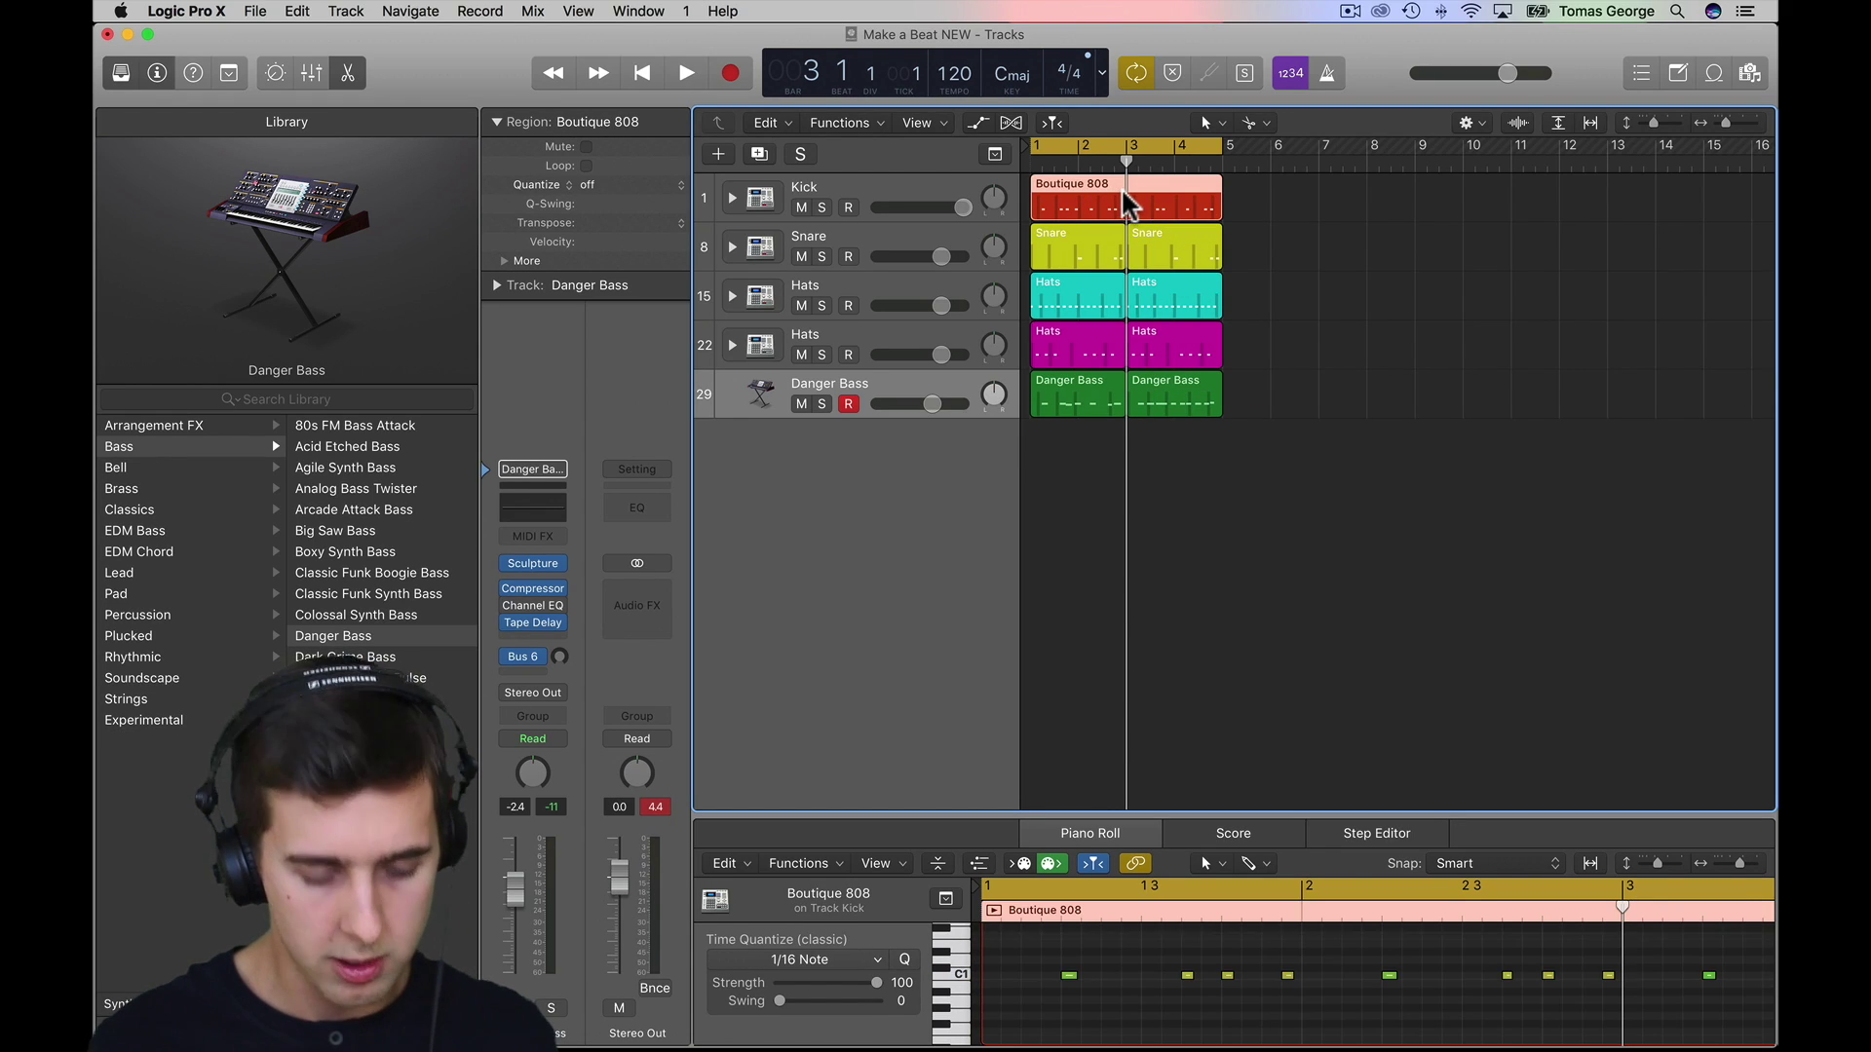
pyautogui.keyDown('super'); pyautogui.click(1126, 204); pyautogui.keyUp('super')
pyautogui.click(1259, 297)
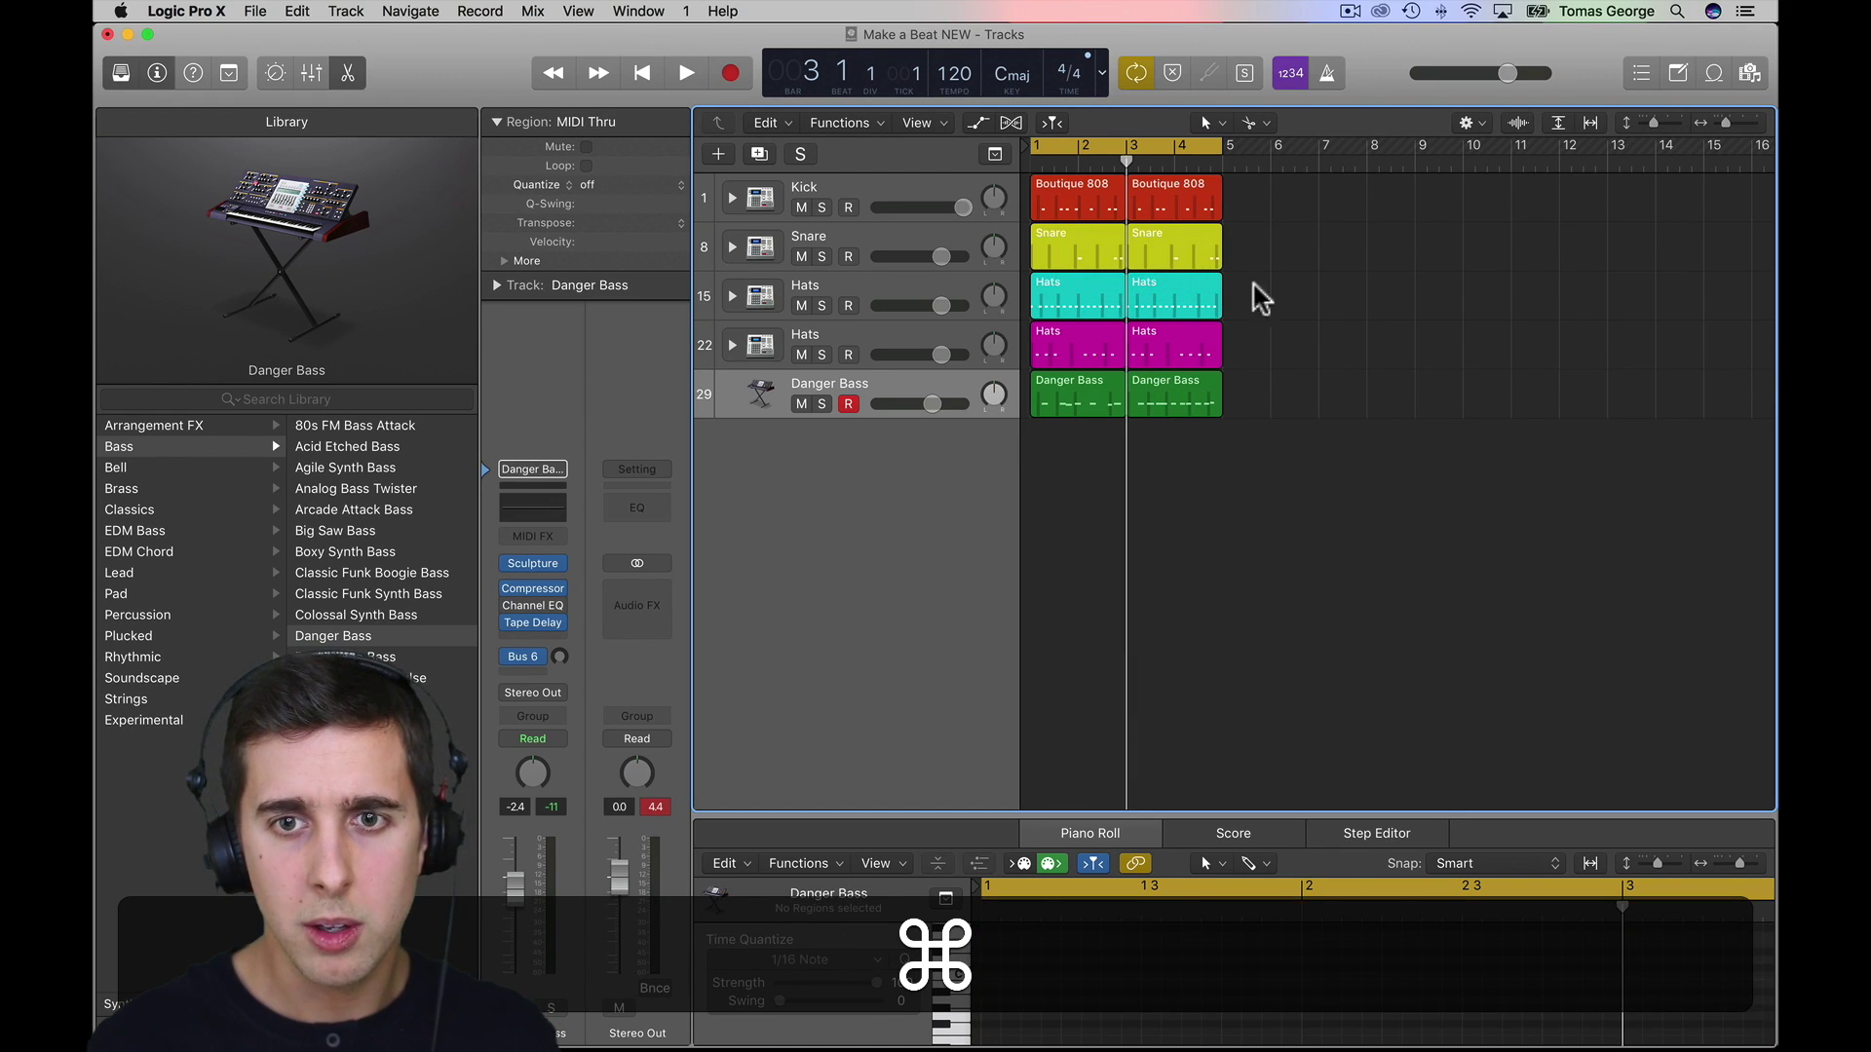
pyautogui.click(1176, 197)
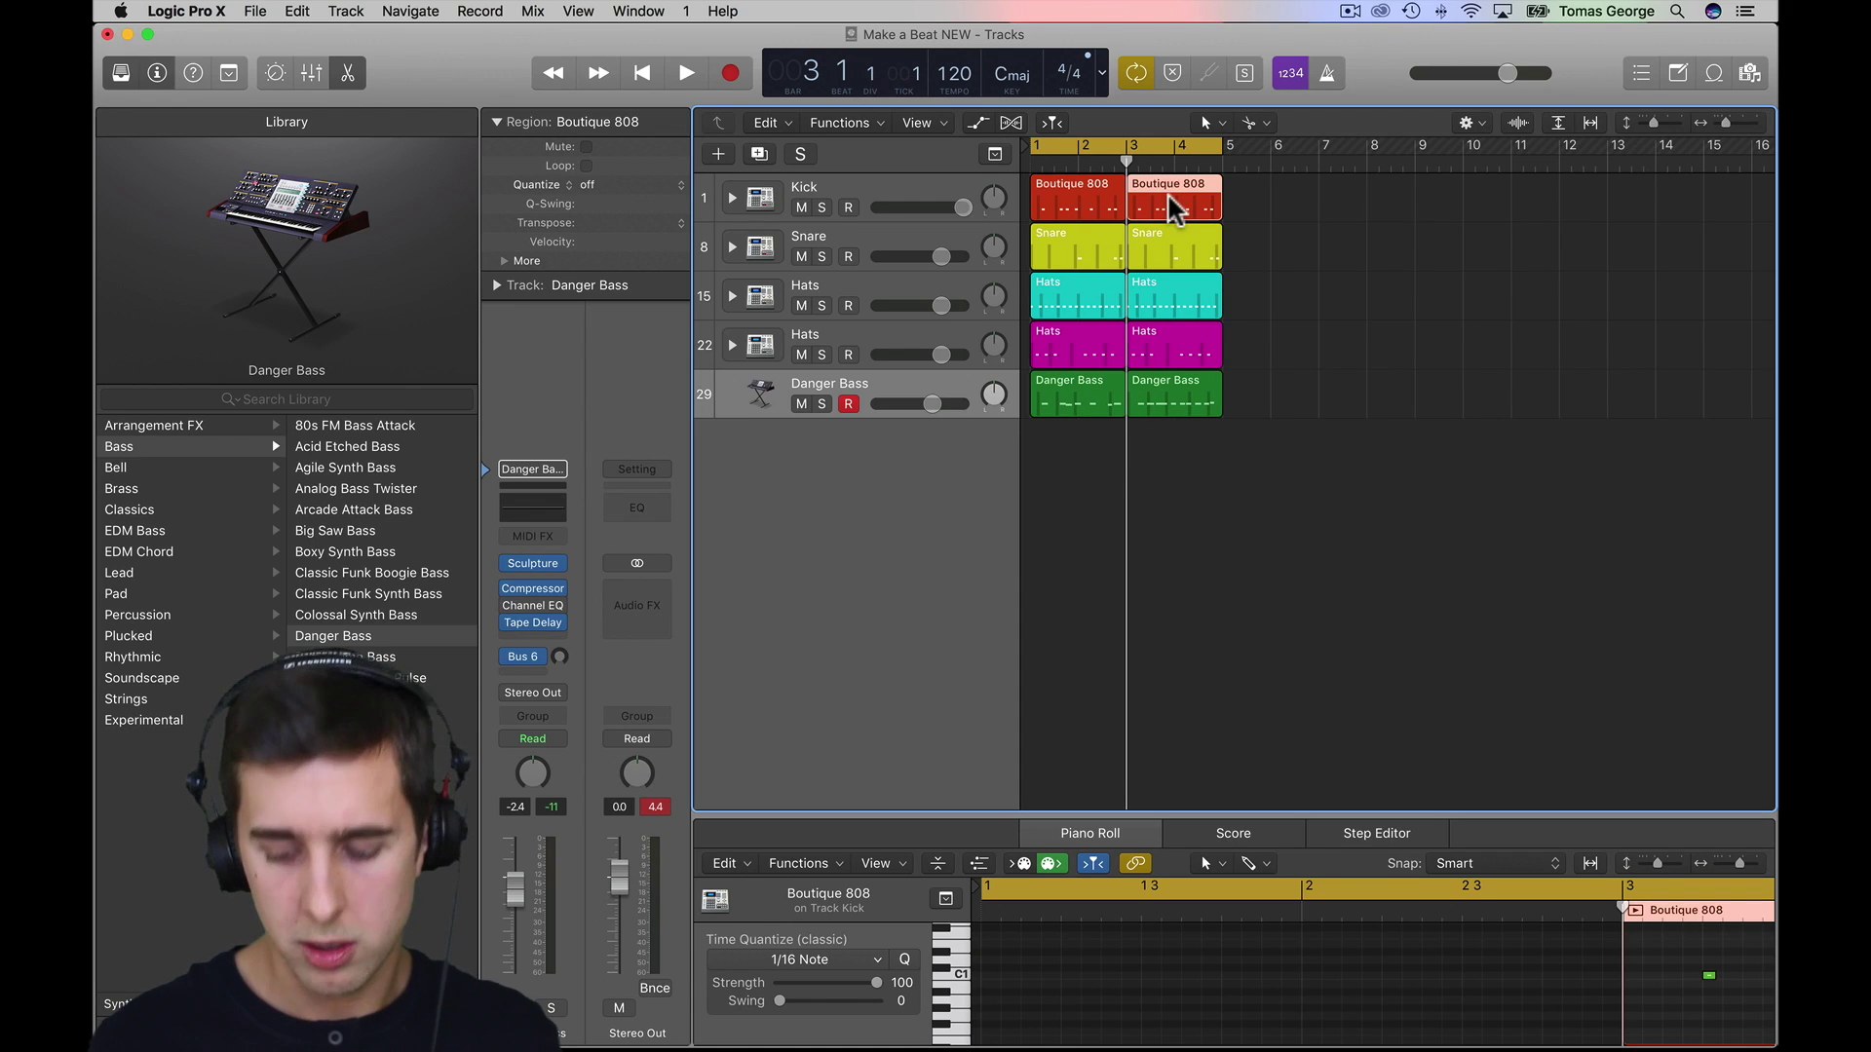
pyautogui.press('BackSpace')
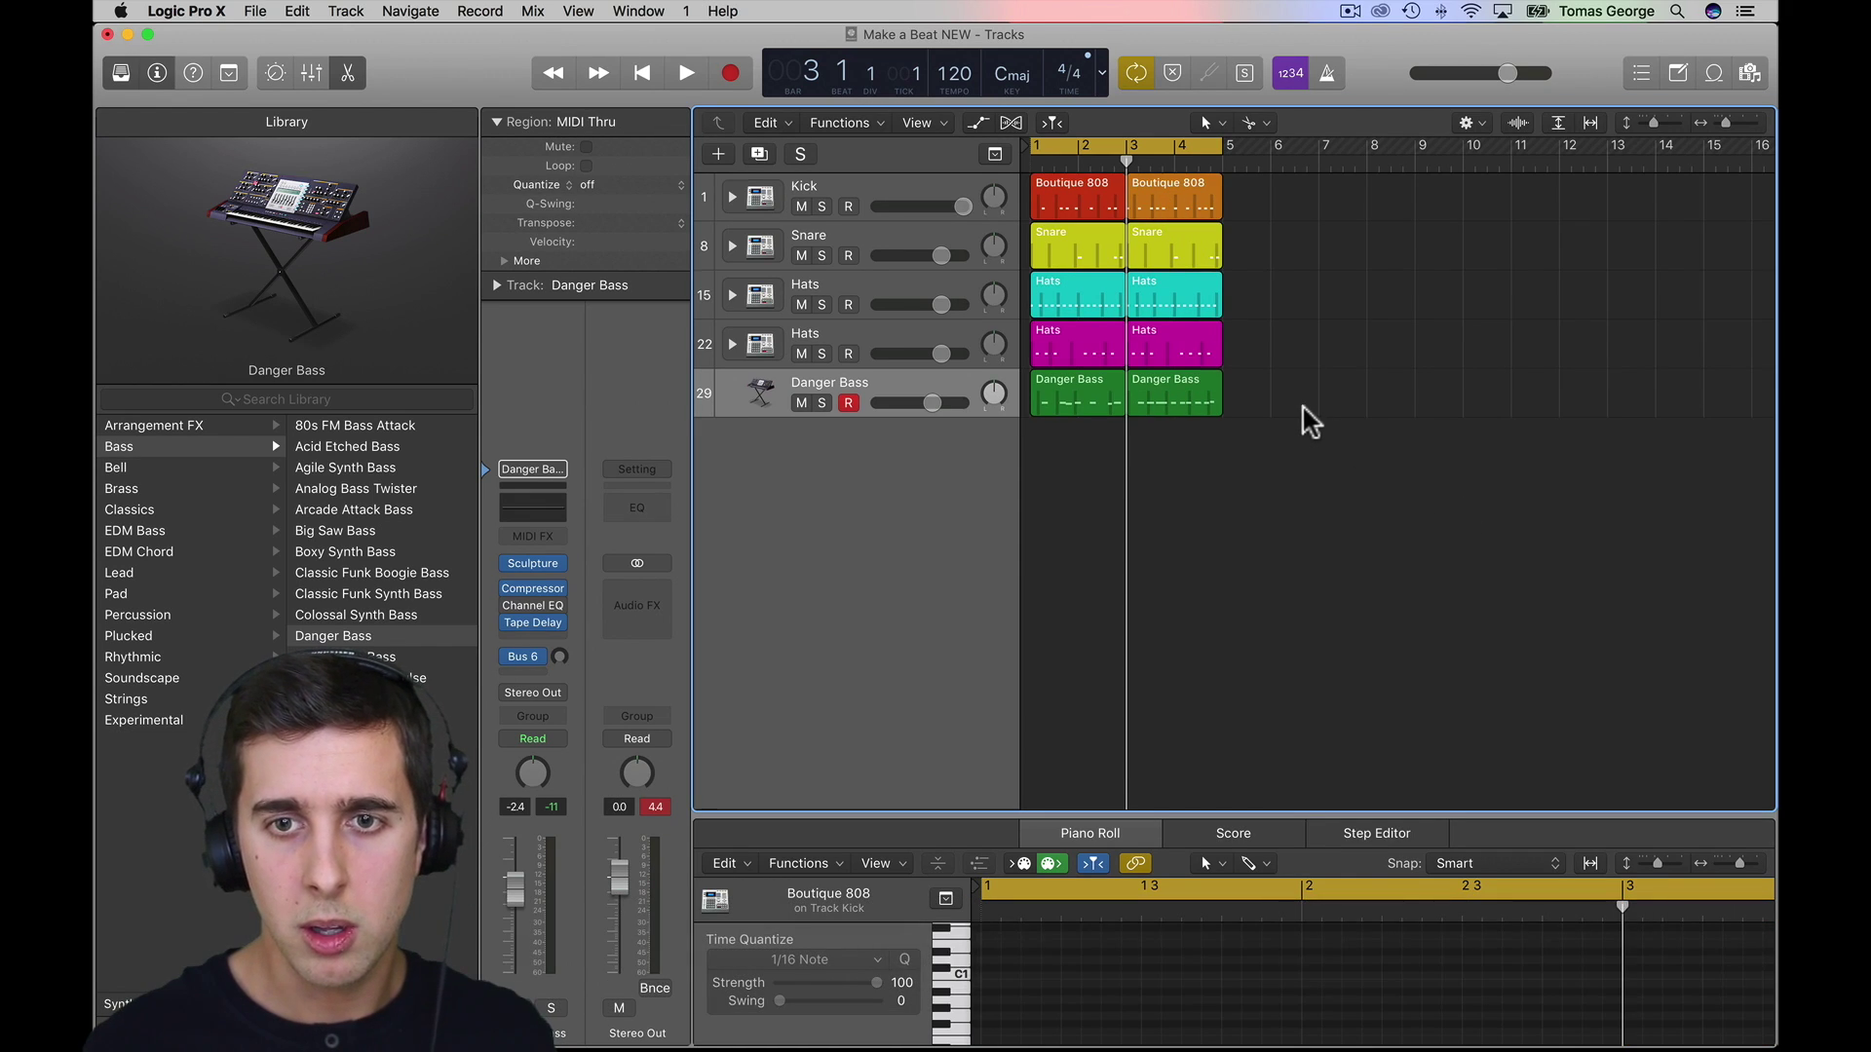
# - Copy the bar 3–4 regions of all five tracks to bar 5 and to bar 7
pyautogui.moveTo(1303, 409); pyautogui.dragTo(1271, 210)
pyautogui.press('alt+super+z')
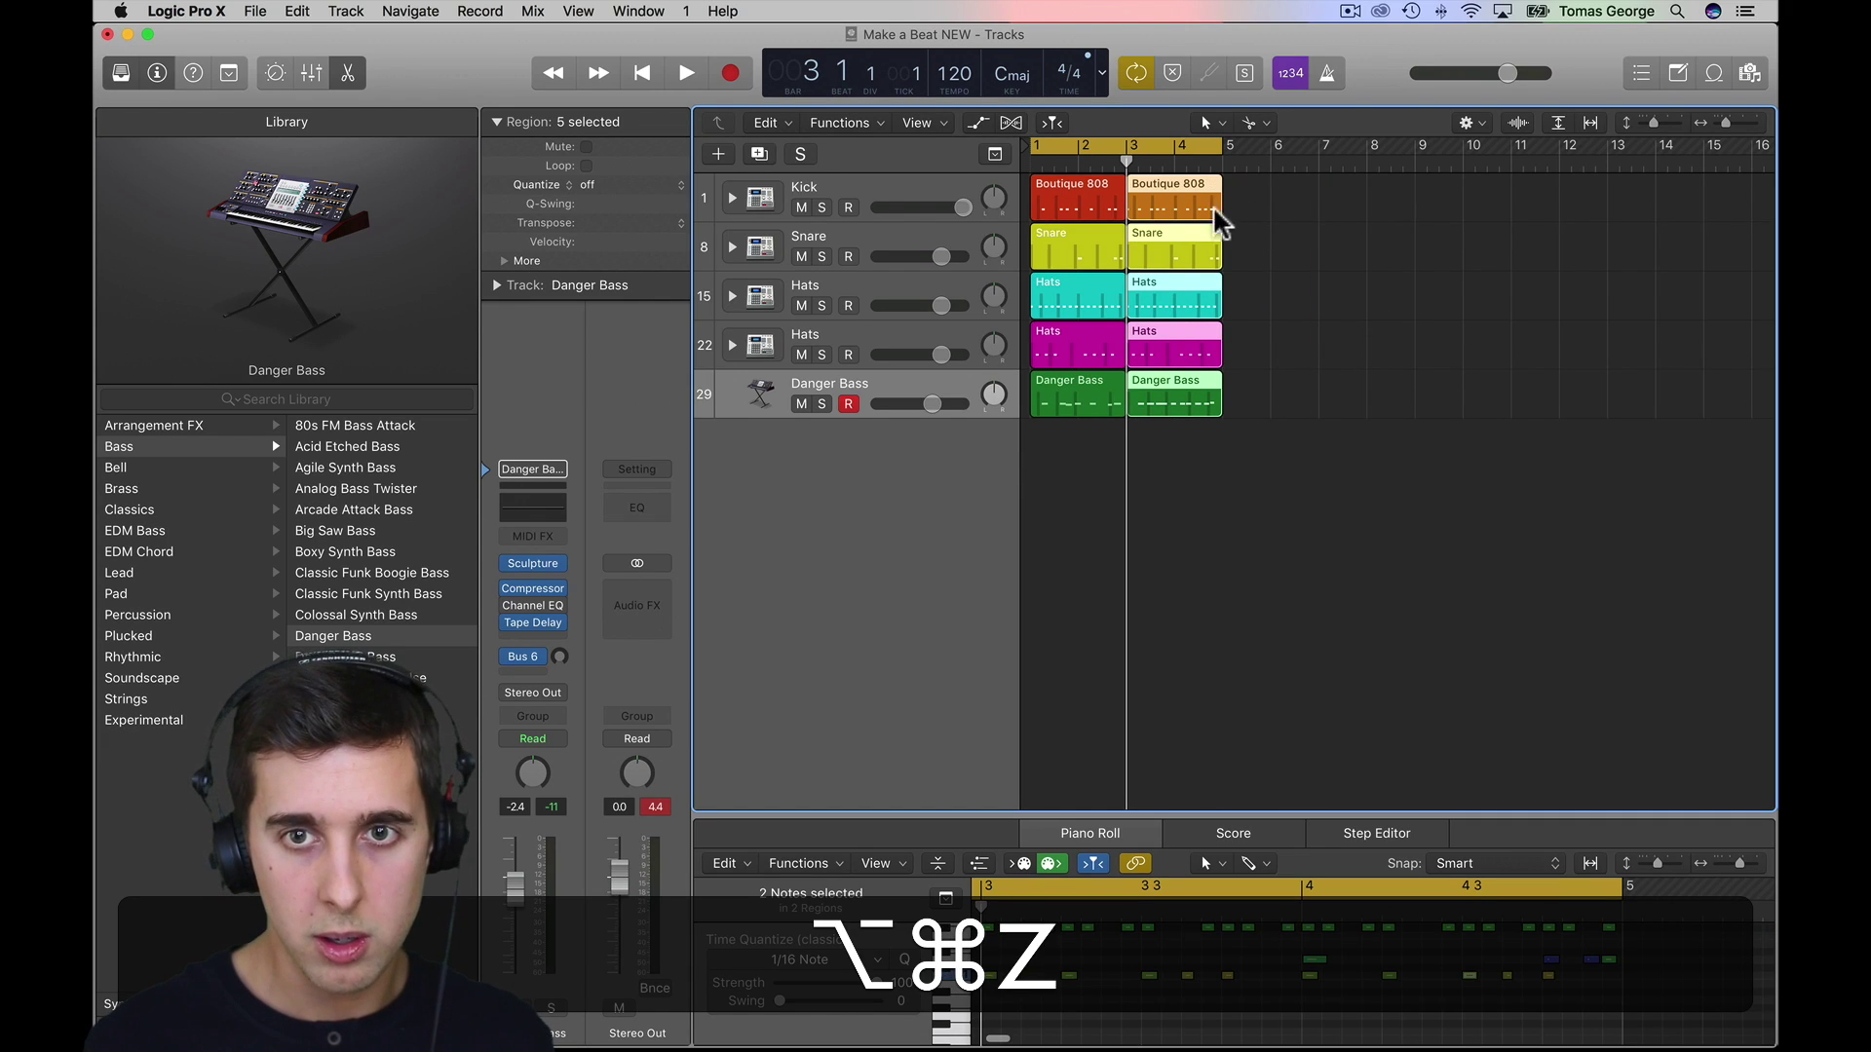
pyautogui.press('super+z')
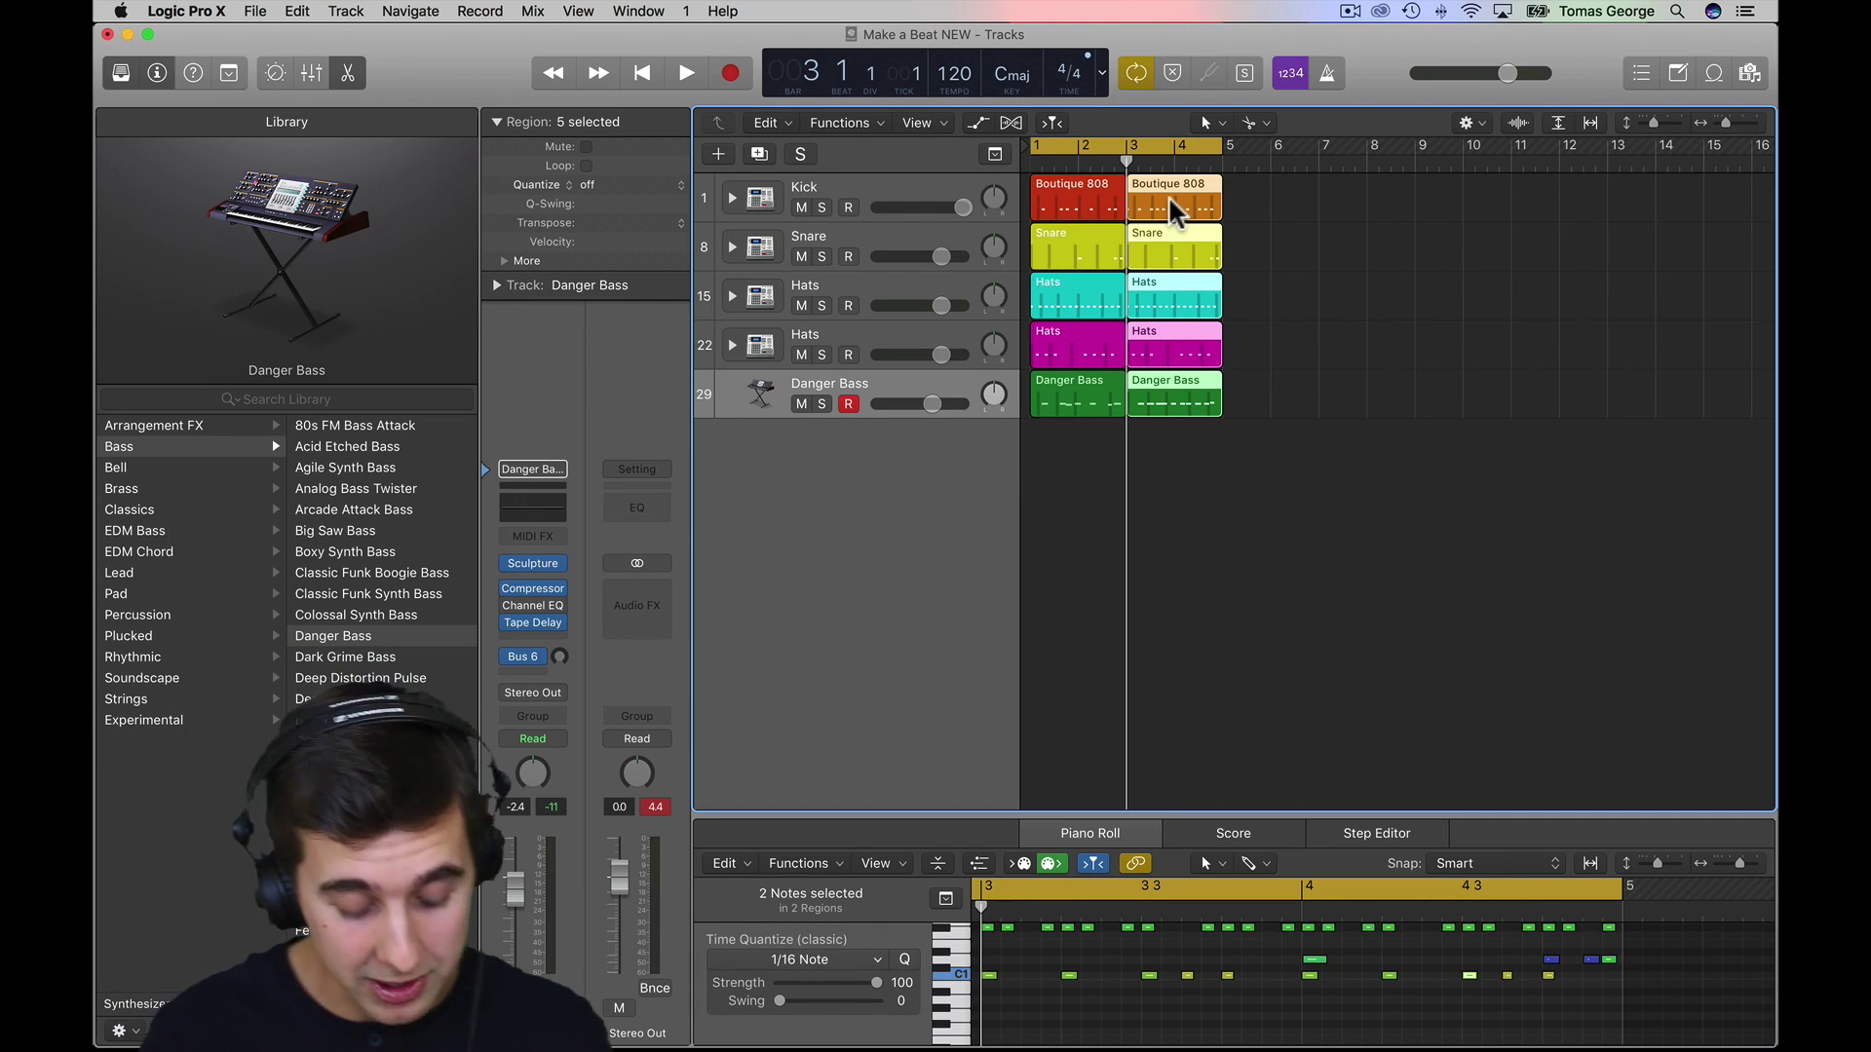
pyautogui.moveTo(1176, 213); pyautogui.dragTo(1349, 217)
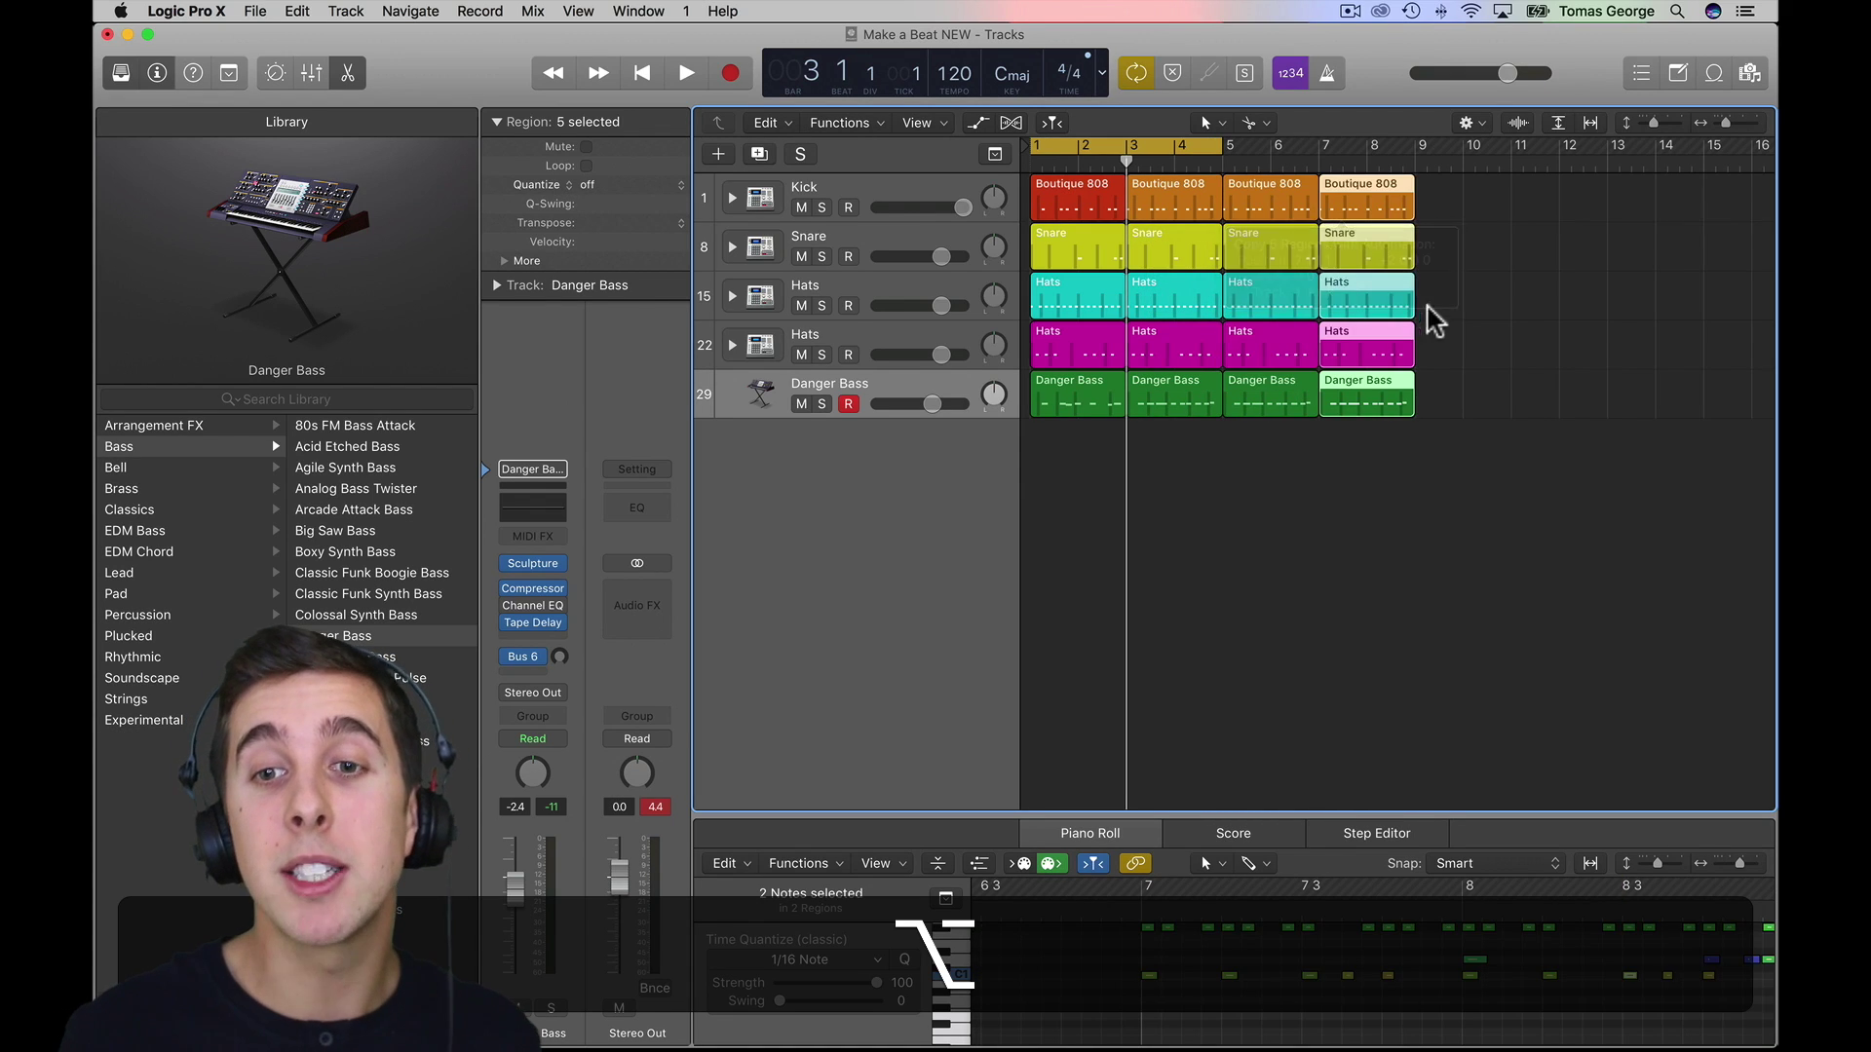
pyautogui.click(1445, 346)
# - Open the Danger Bass region at bar 7 in an enlarged Piano Roll and lower its three C2 notes to G#1
pyautogui.click(1370, 407)
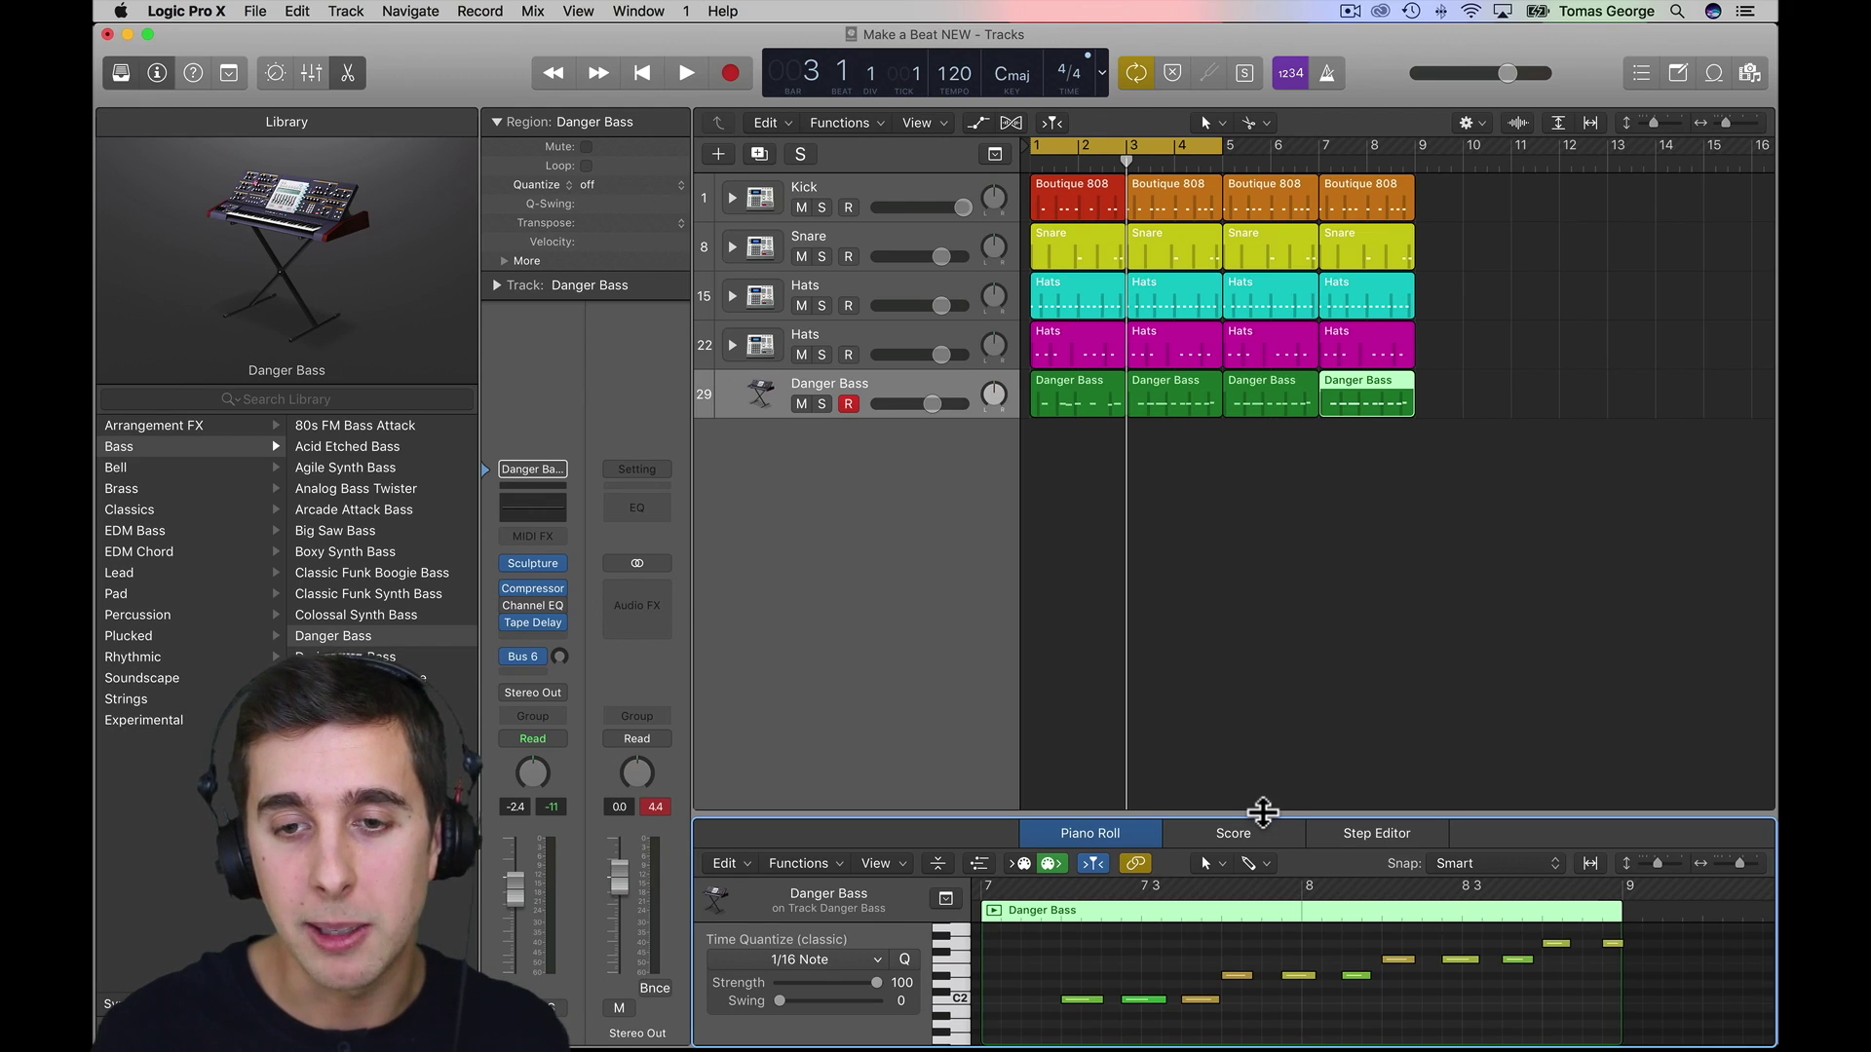
pyautogui.moveTo(1261, 817); pyautogui.dragTo(1232, 463)
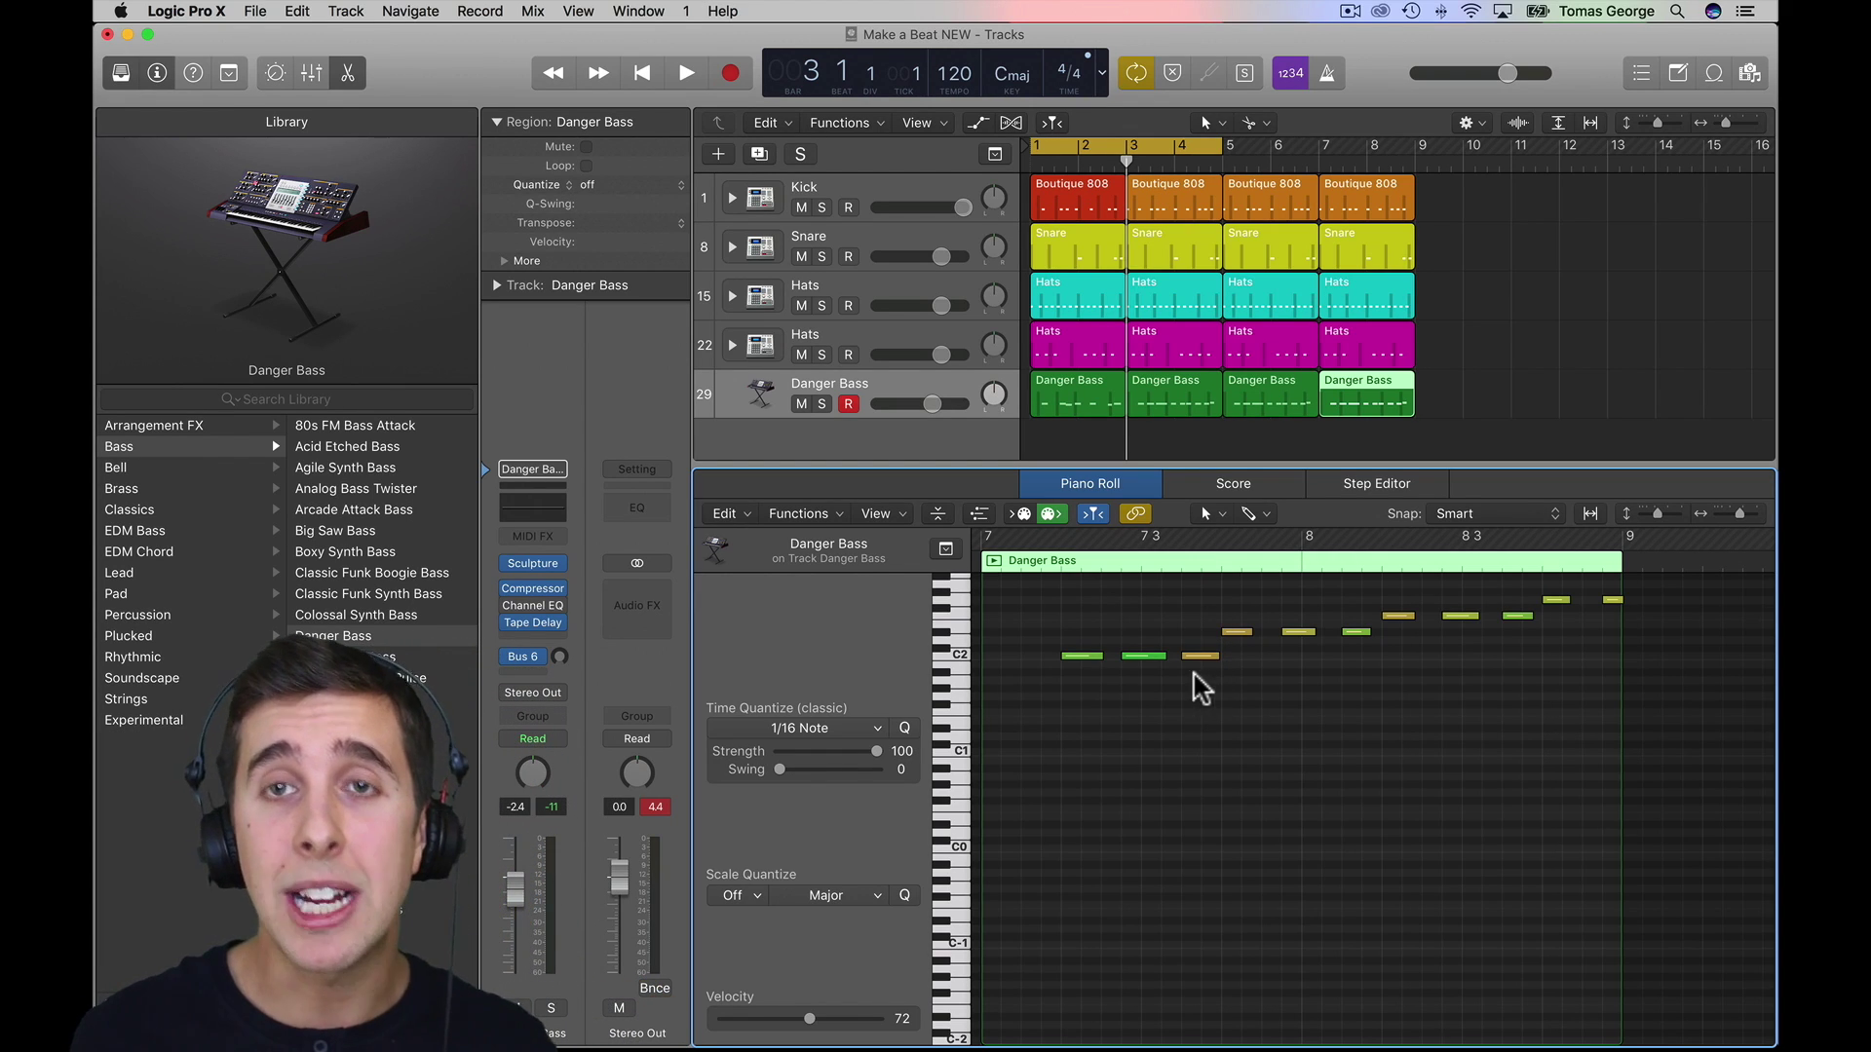
pyautogui.click(958, 655)
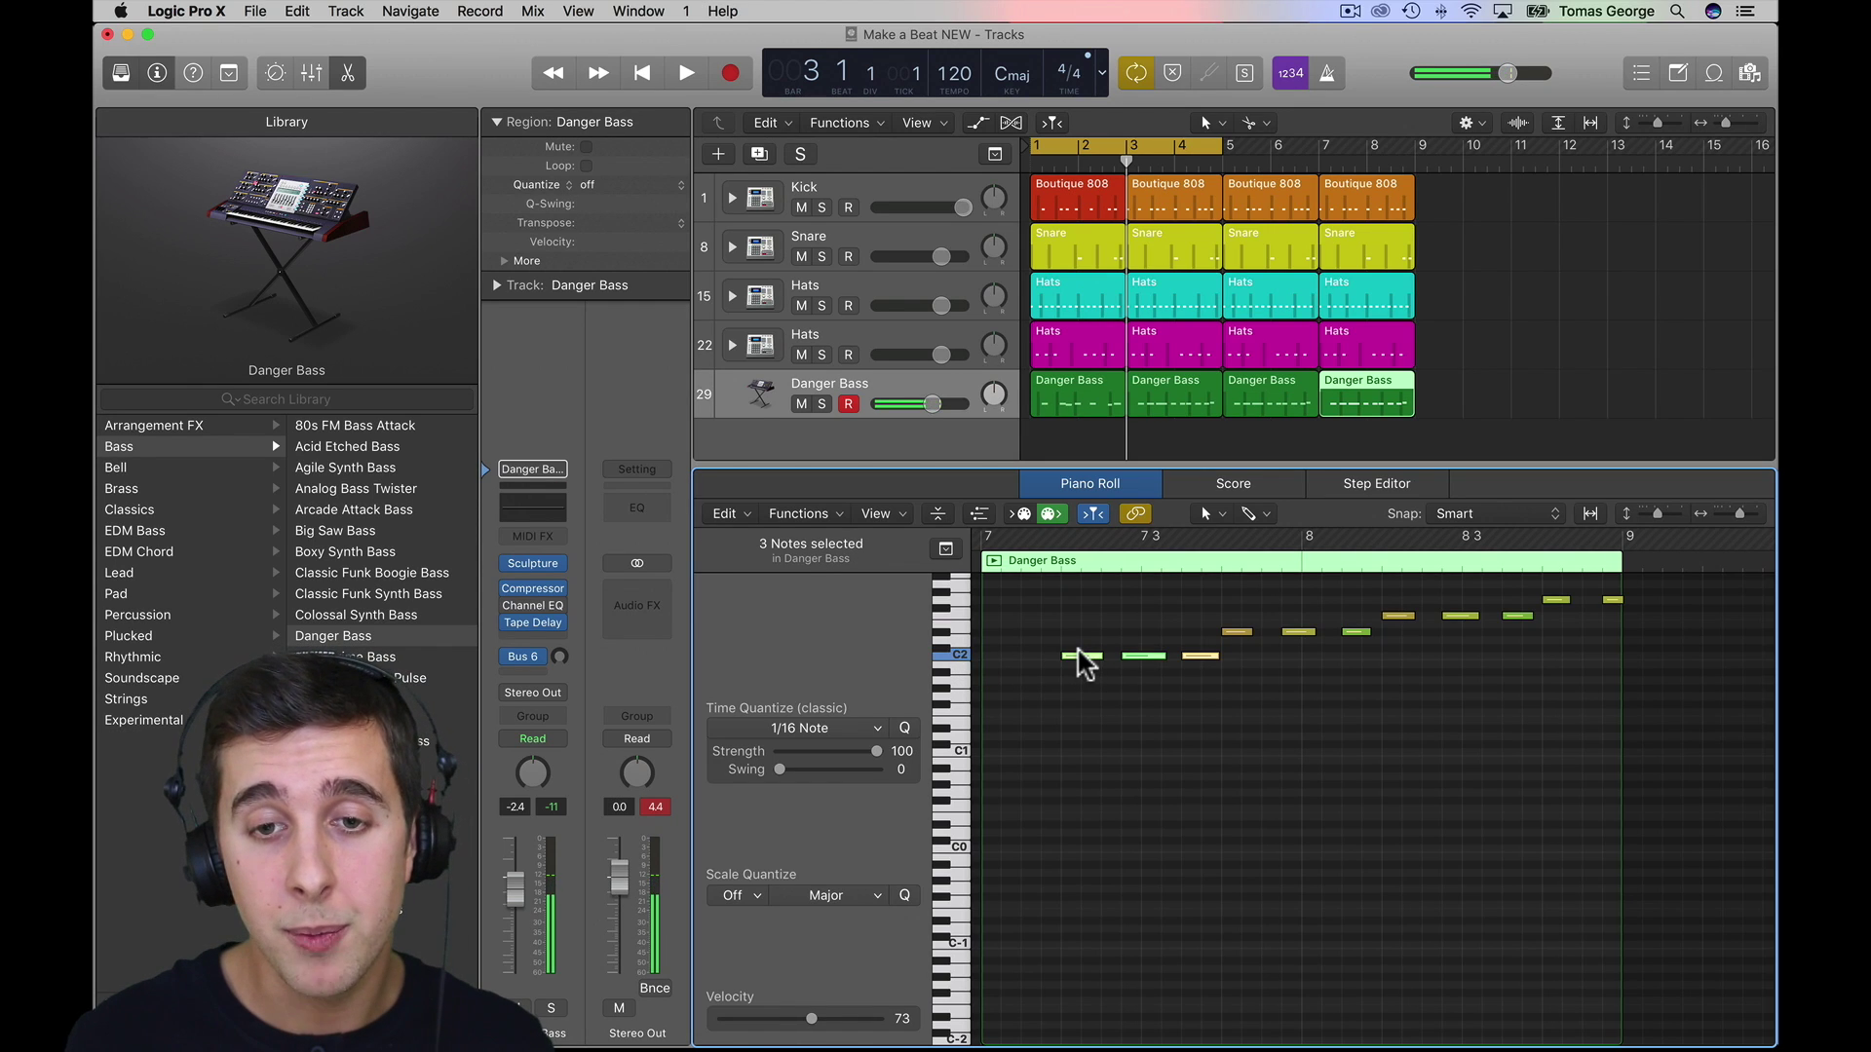
pyautogui.moveTo(1078, 656); pyautogui.dragTo(1069, 681)
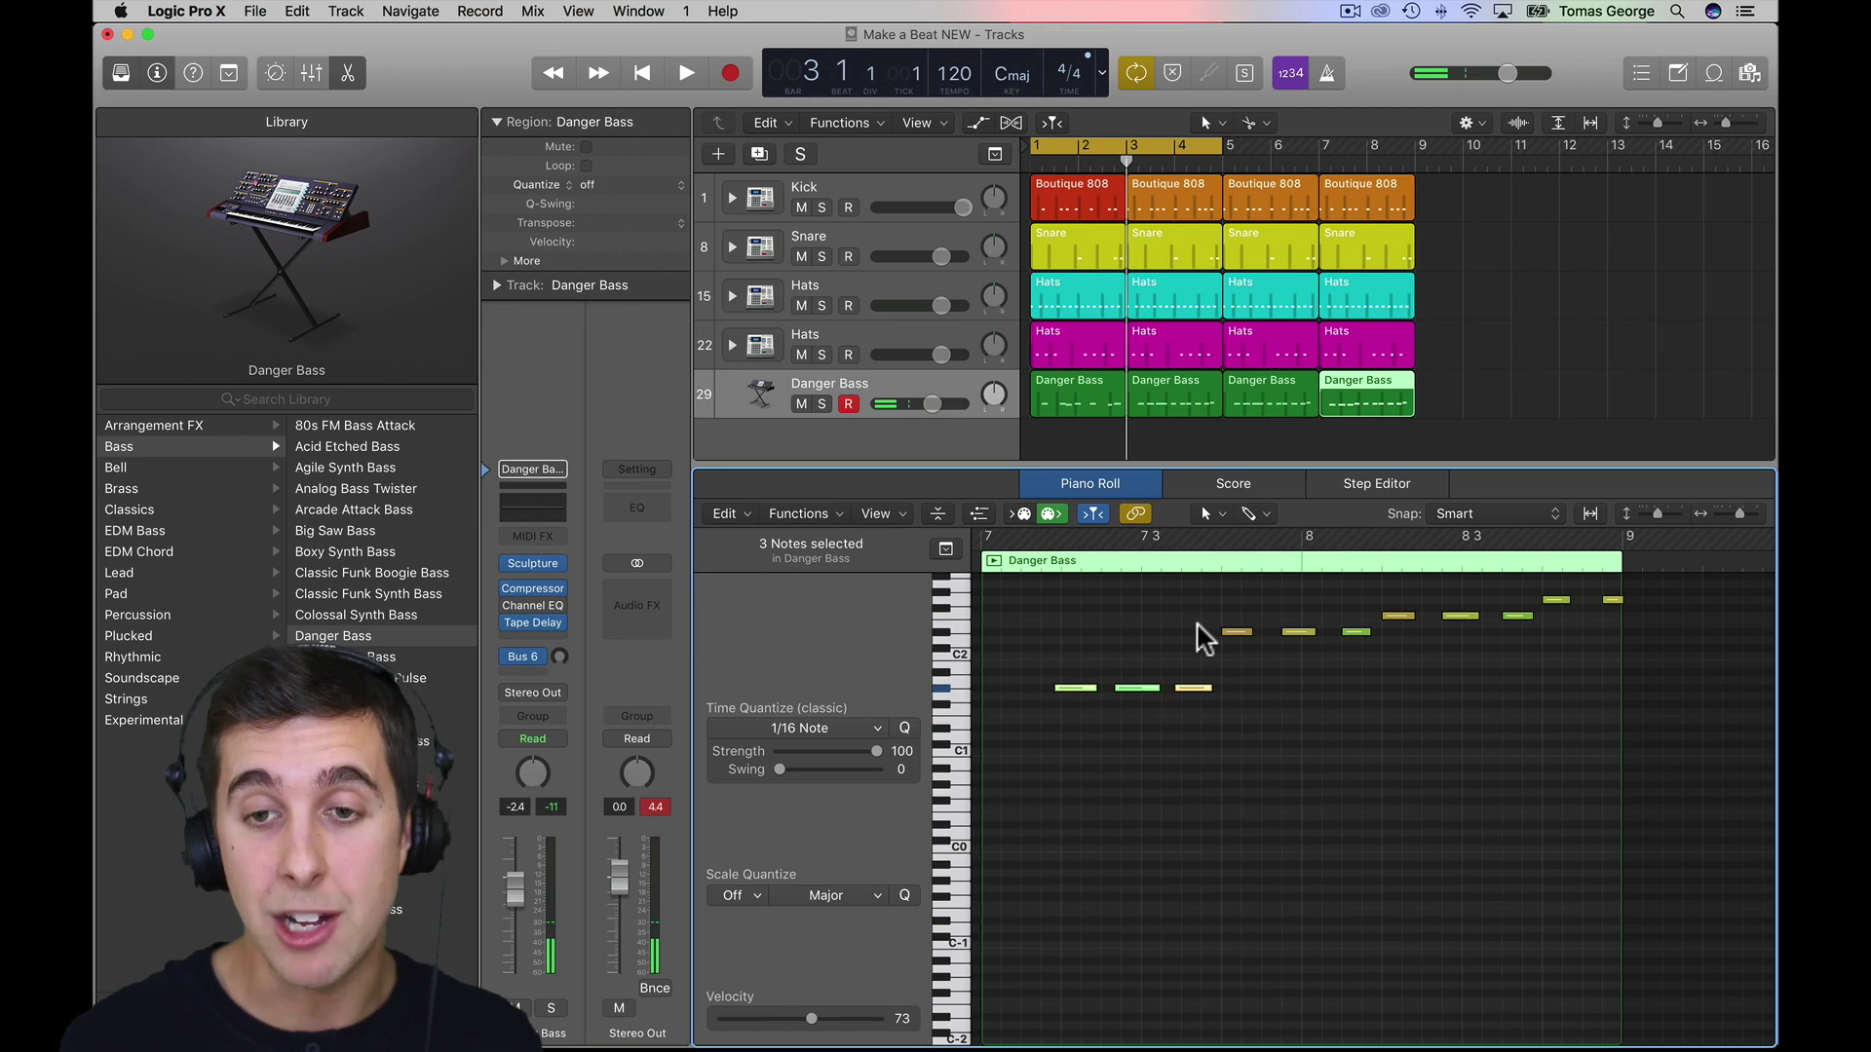
# - Lower the next three bass notes from D#2 to C2 and the following three from F2 to D2
pyautogui.moveTo(1381, 643); pyautogui.dragTo(1266, 665)
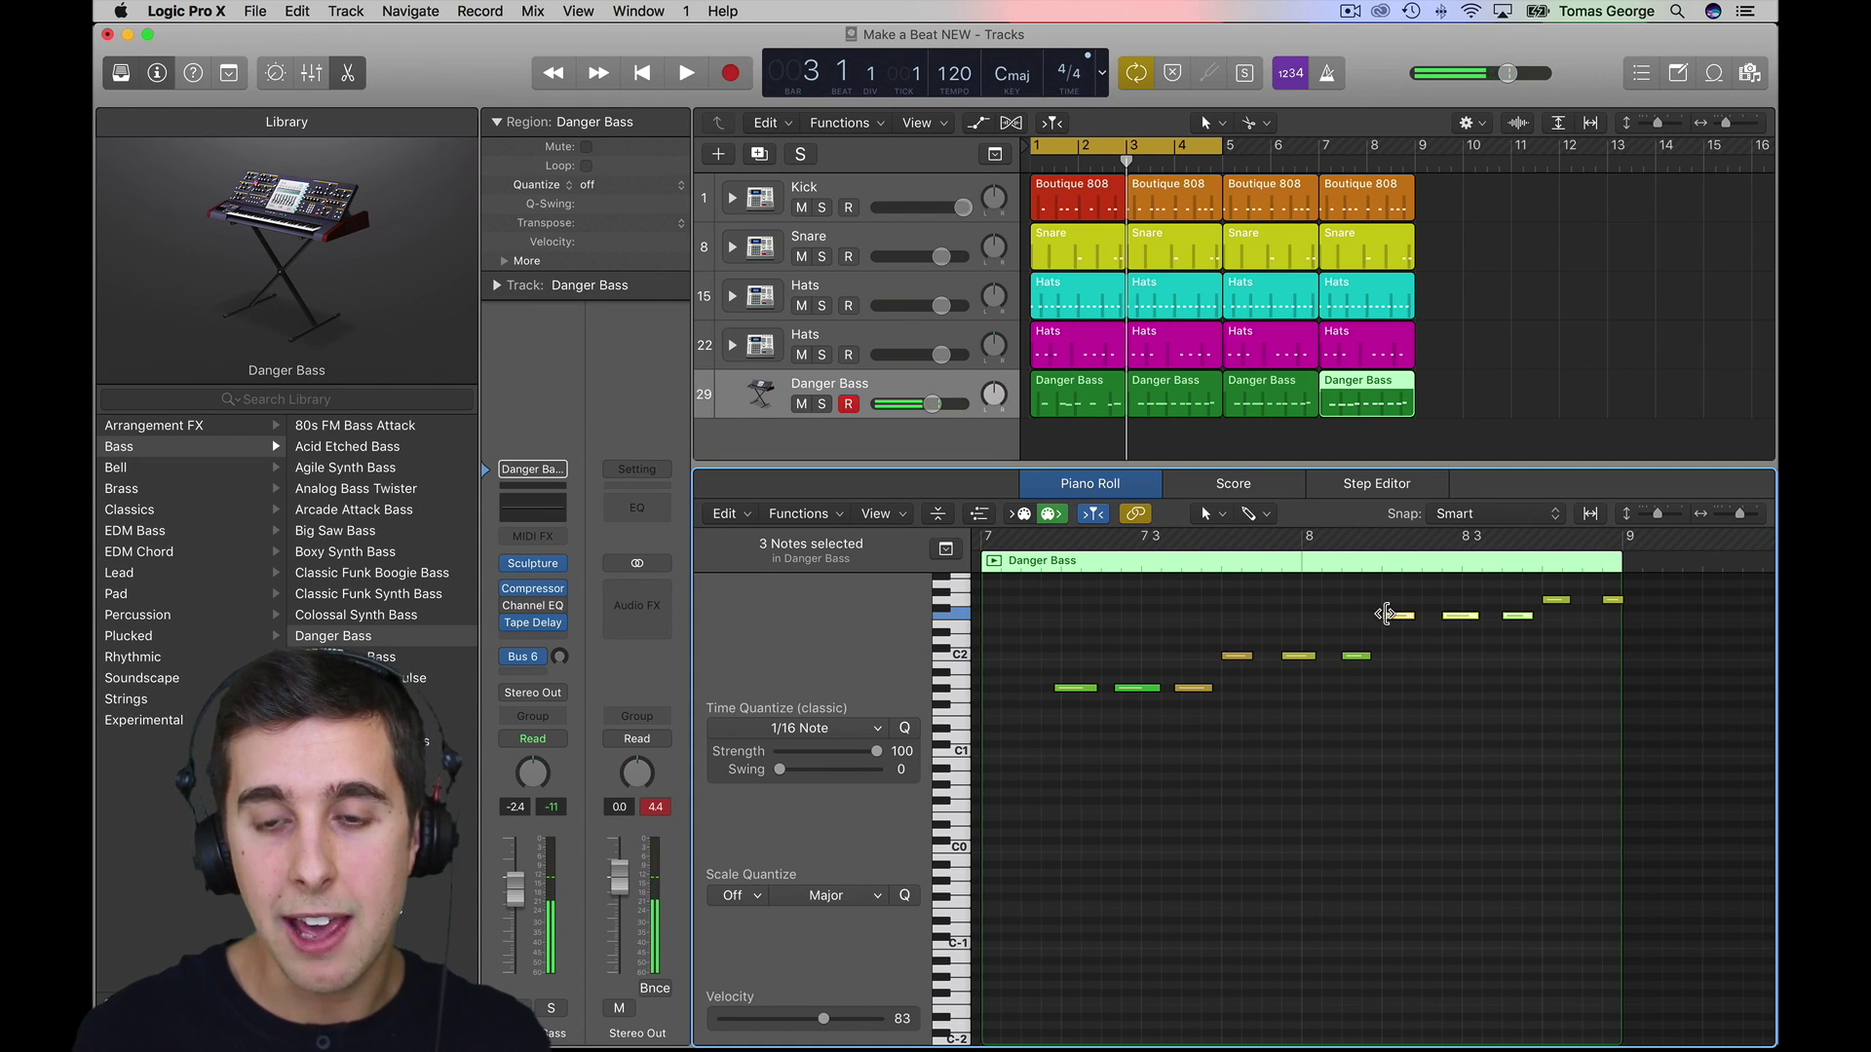
pyautogui.moveTo(1396, 612)
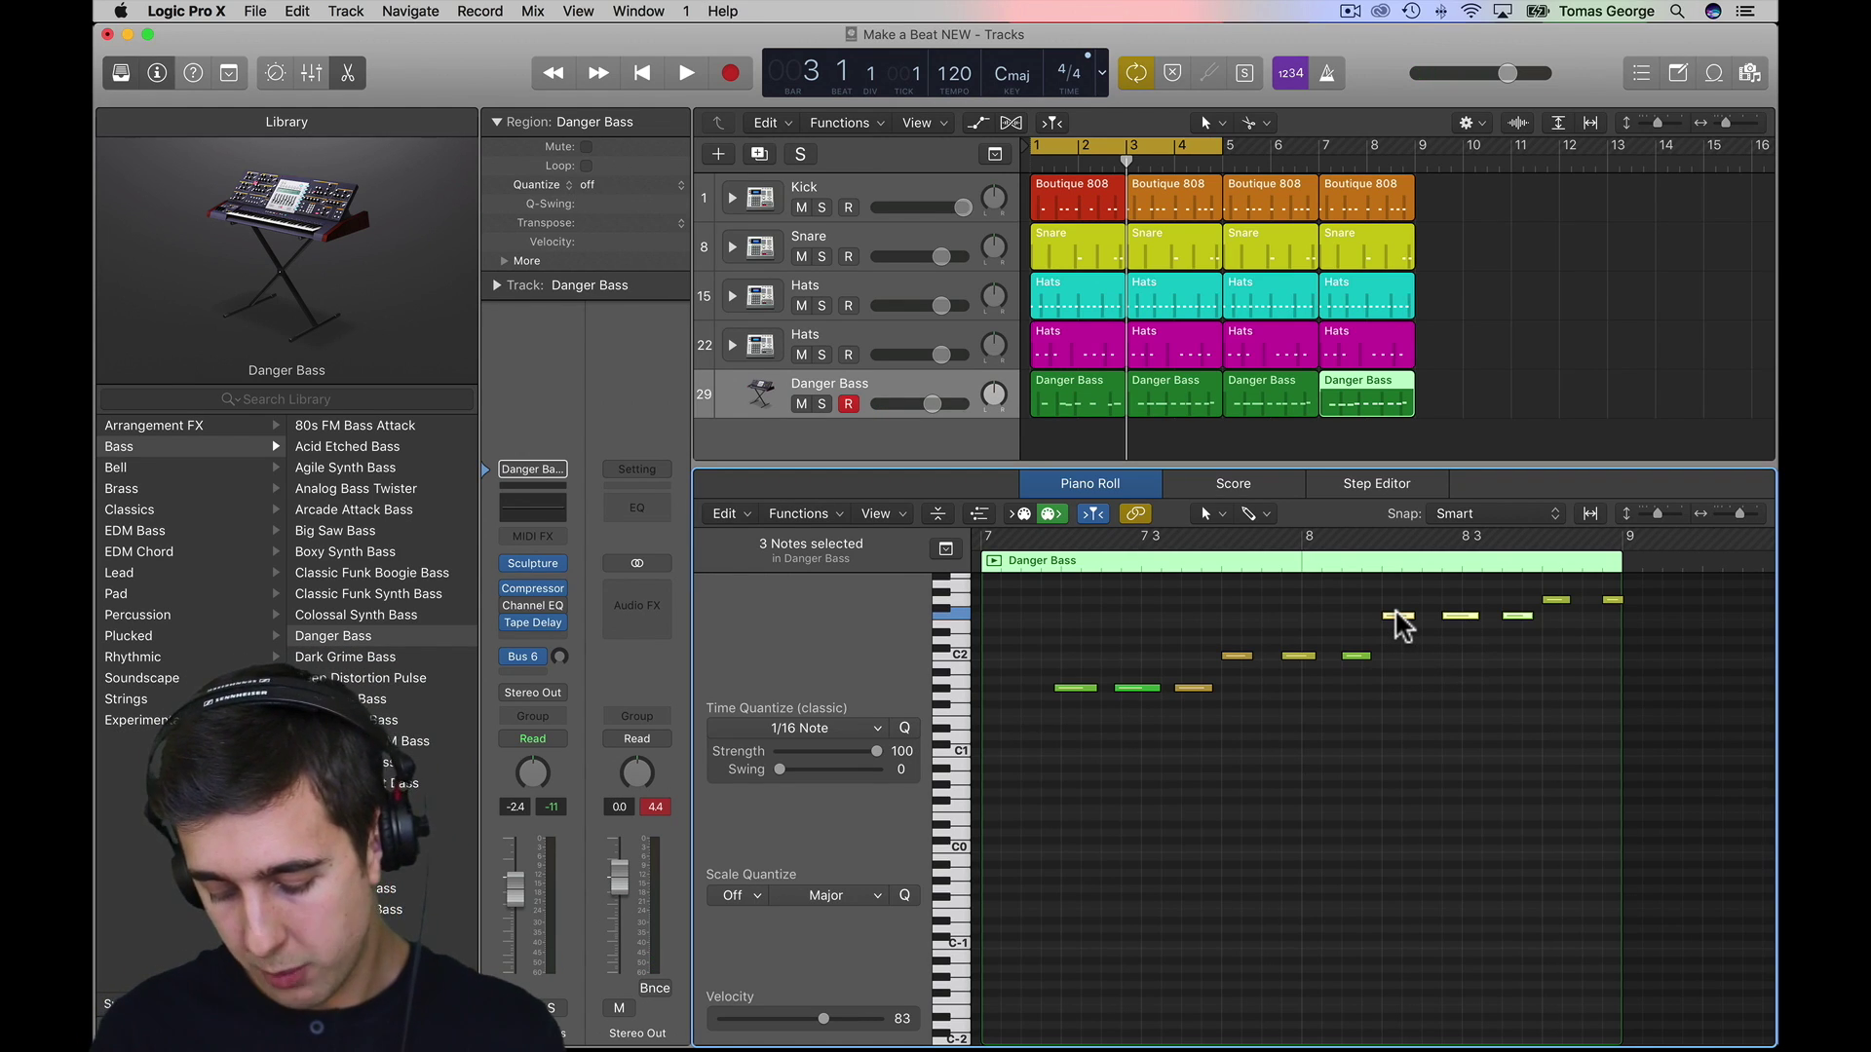
pyautogui.moveTo(1400, 626); pyautogui.dragTo(1401, 650)
# - Lower the last two G2 notes of the bar 7 bass region to D#2
pyautogui.moveTo(1542, 619); pyautogui.dragTo(1610, 596)
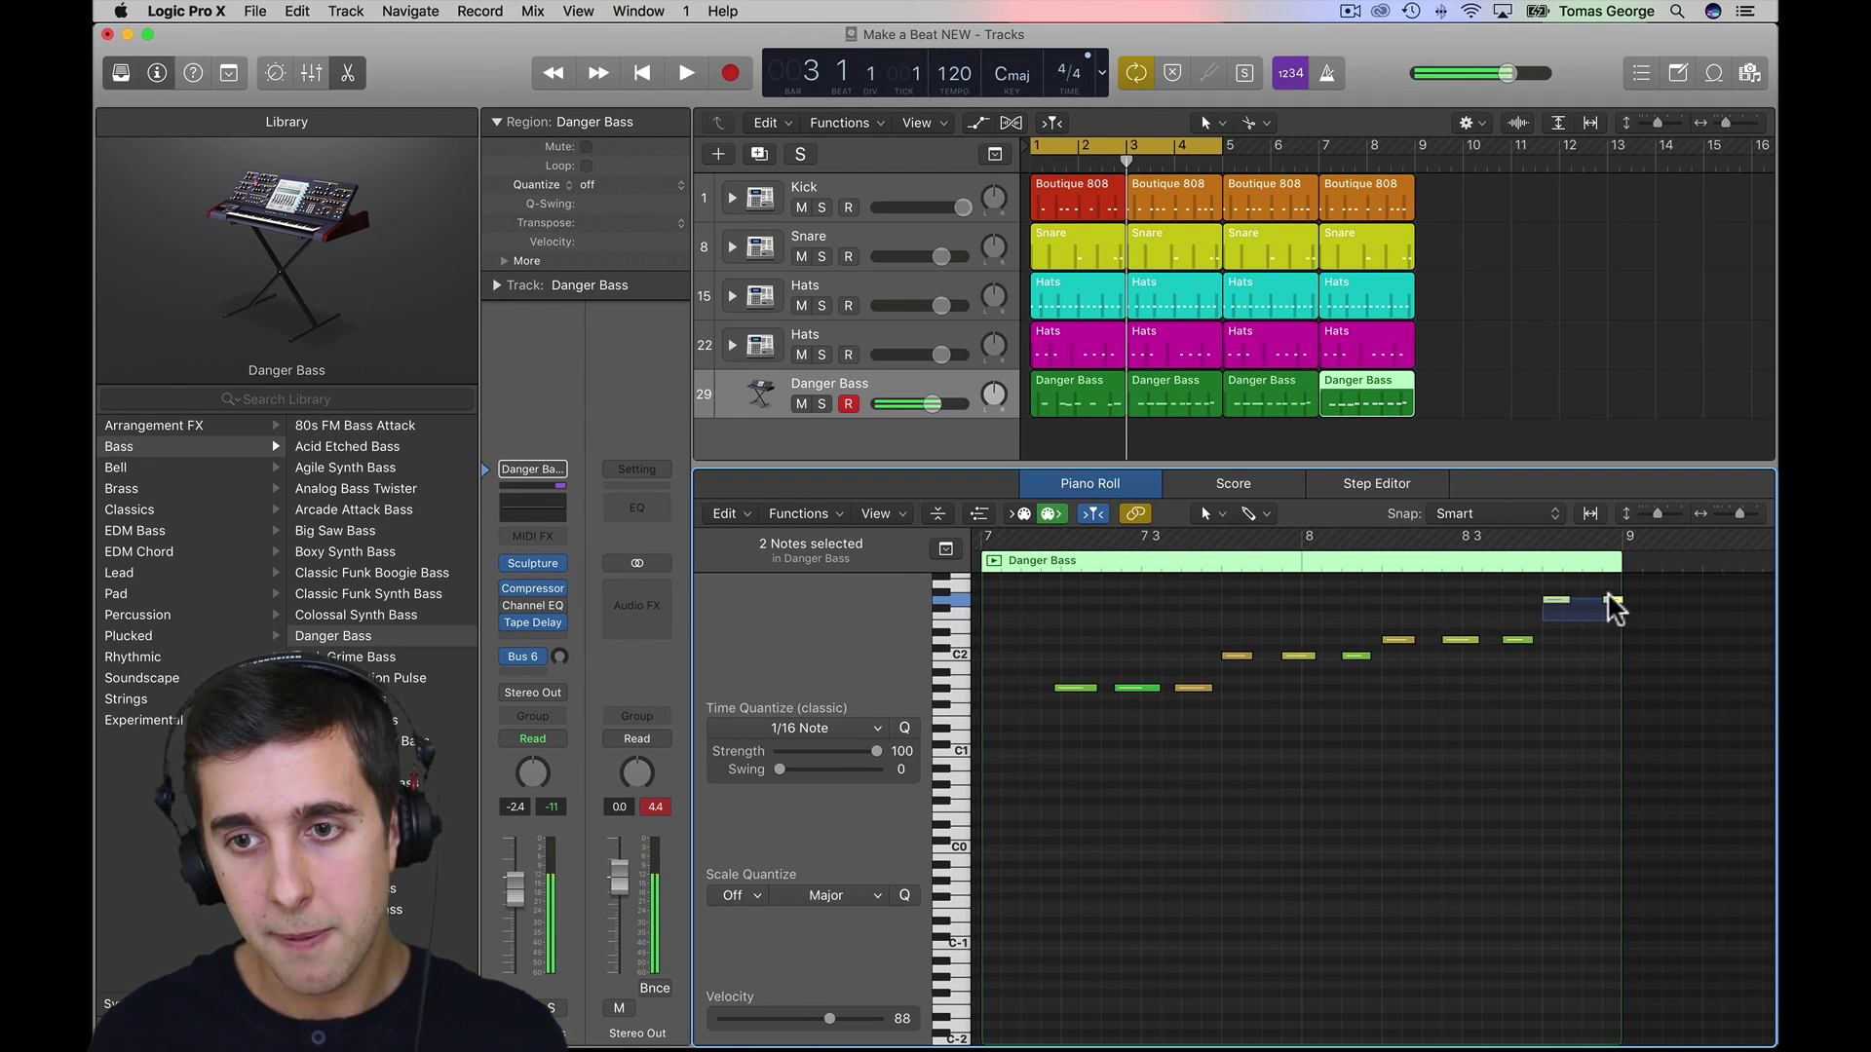
pyautogui.click(1555, 601)
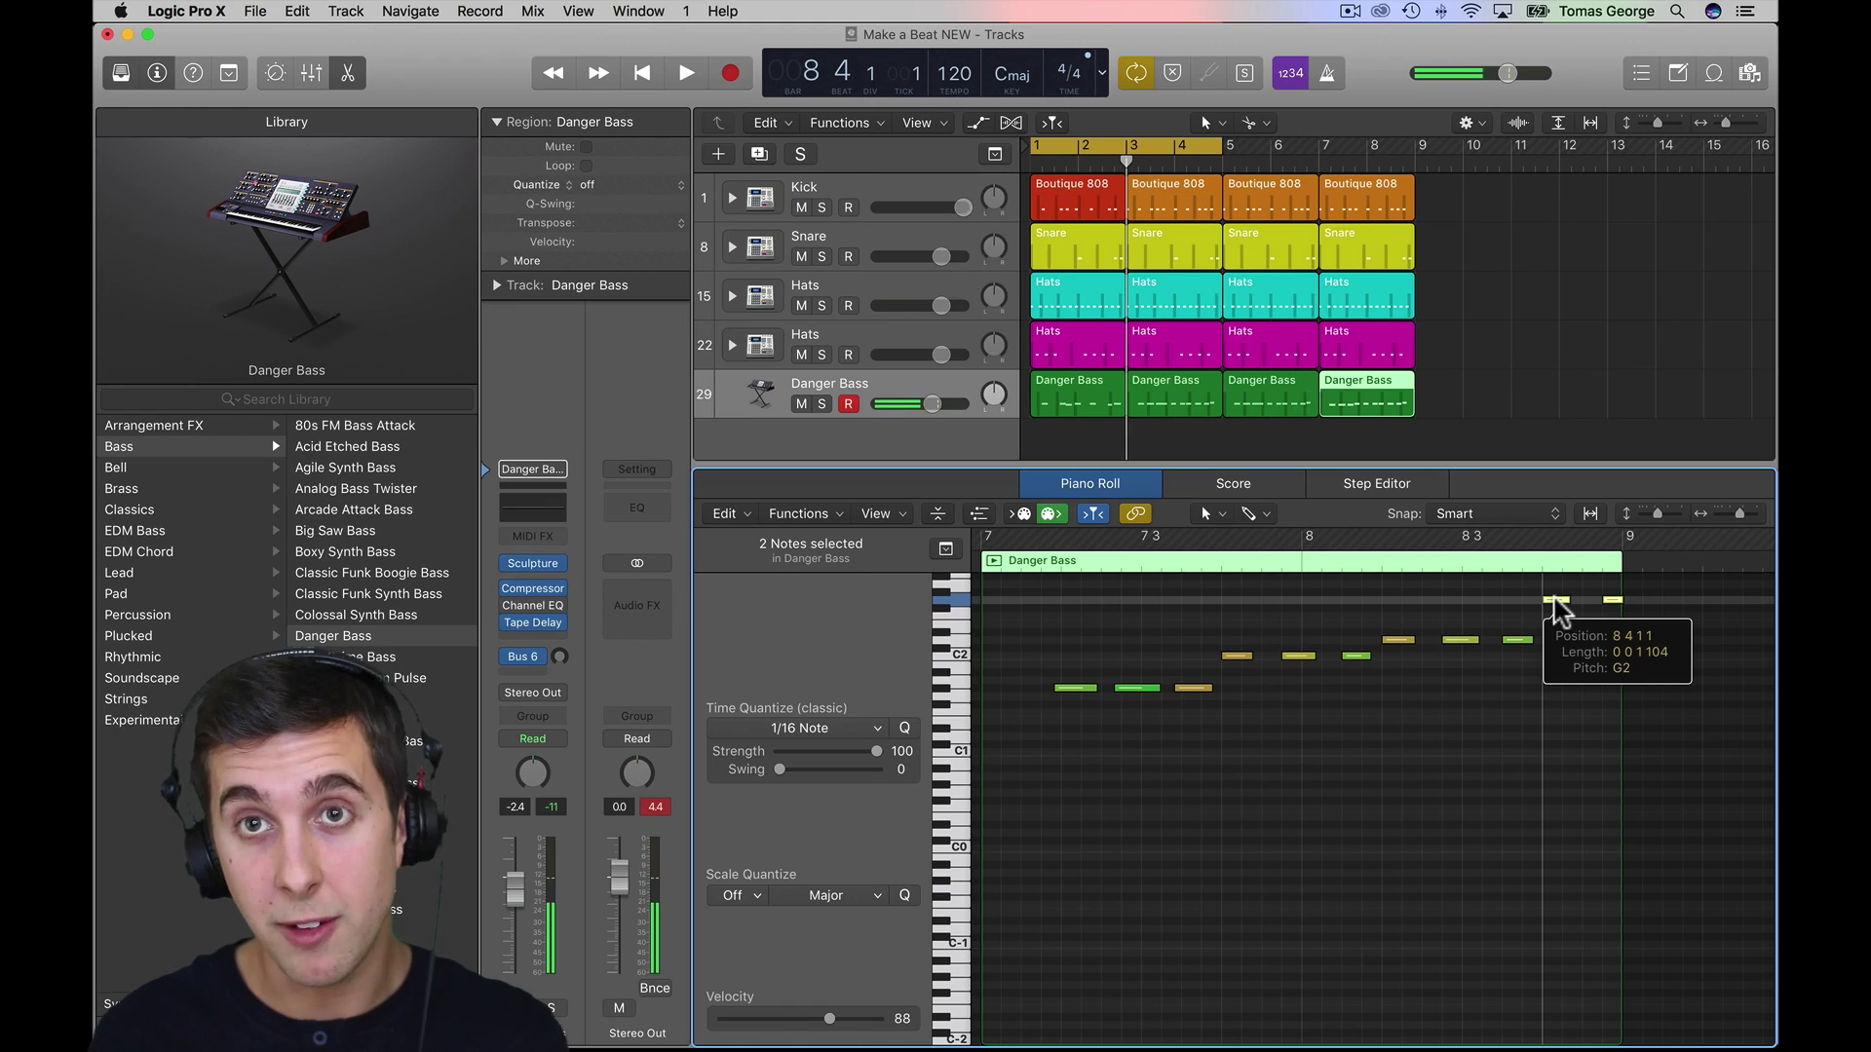
pyautogui.moveTo(1555, 602); pyautogui.dragTo(1554, 632)
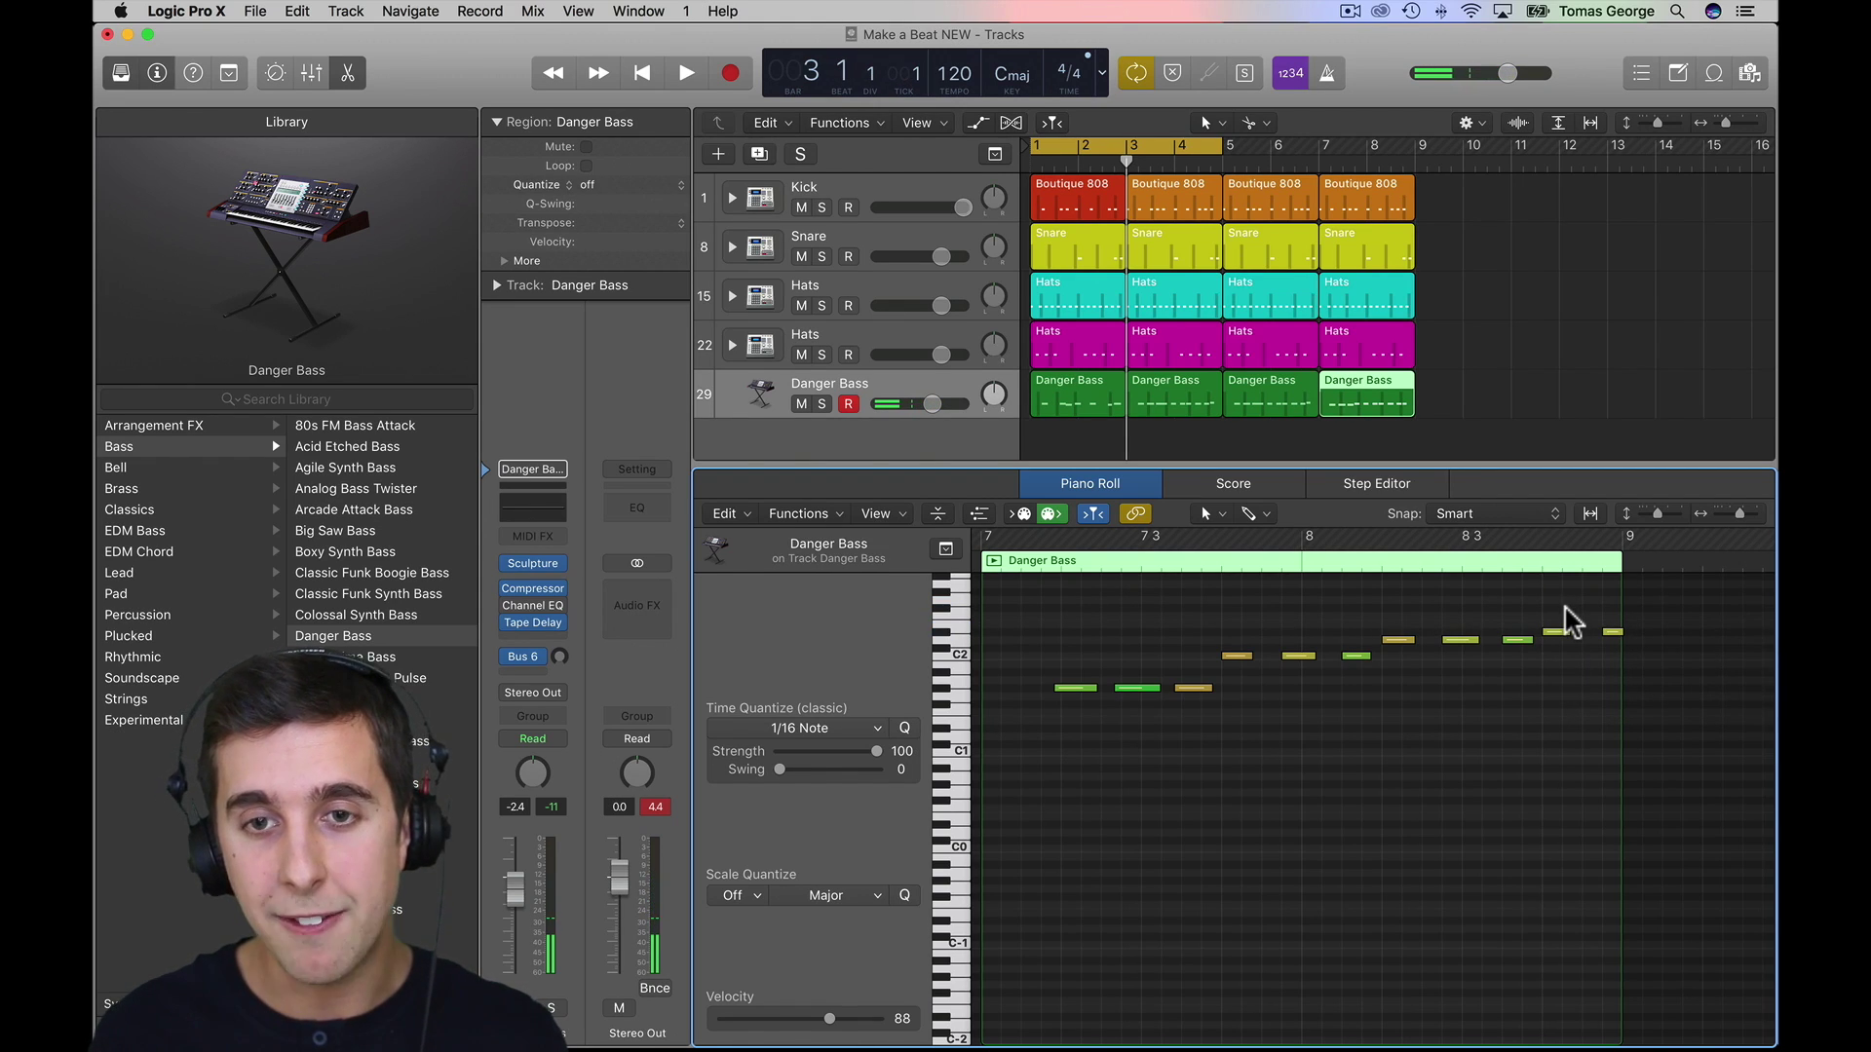
# - Recolor the Danger Bass region at bar 7 bright green
pyautogui.rightClick(1369, 381)
pyautogui.click(1463, 347)
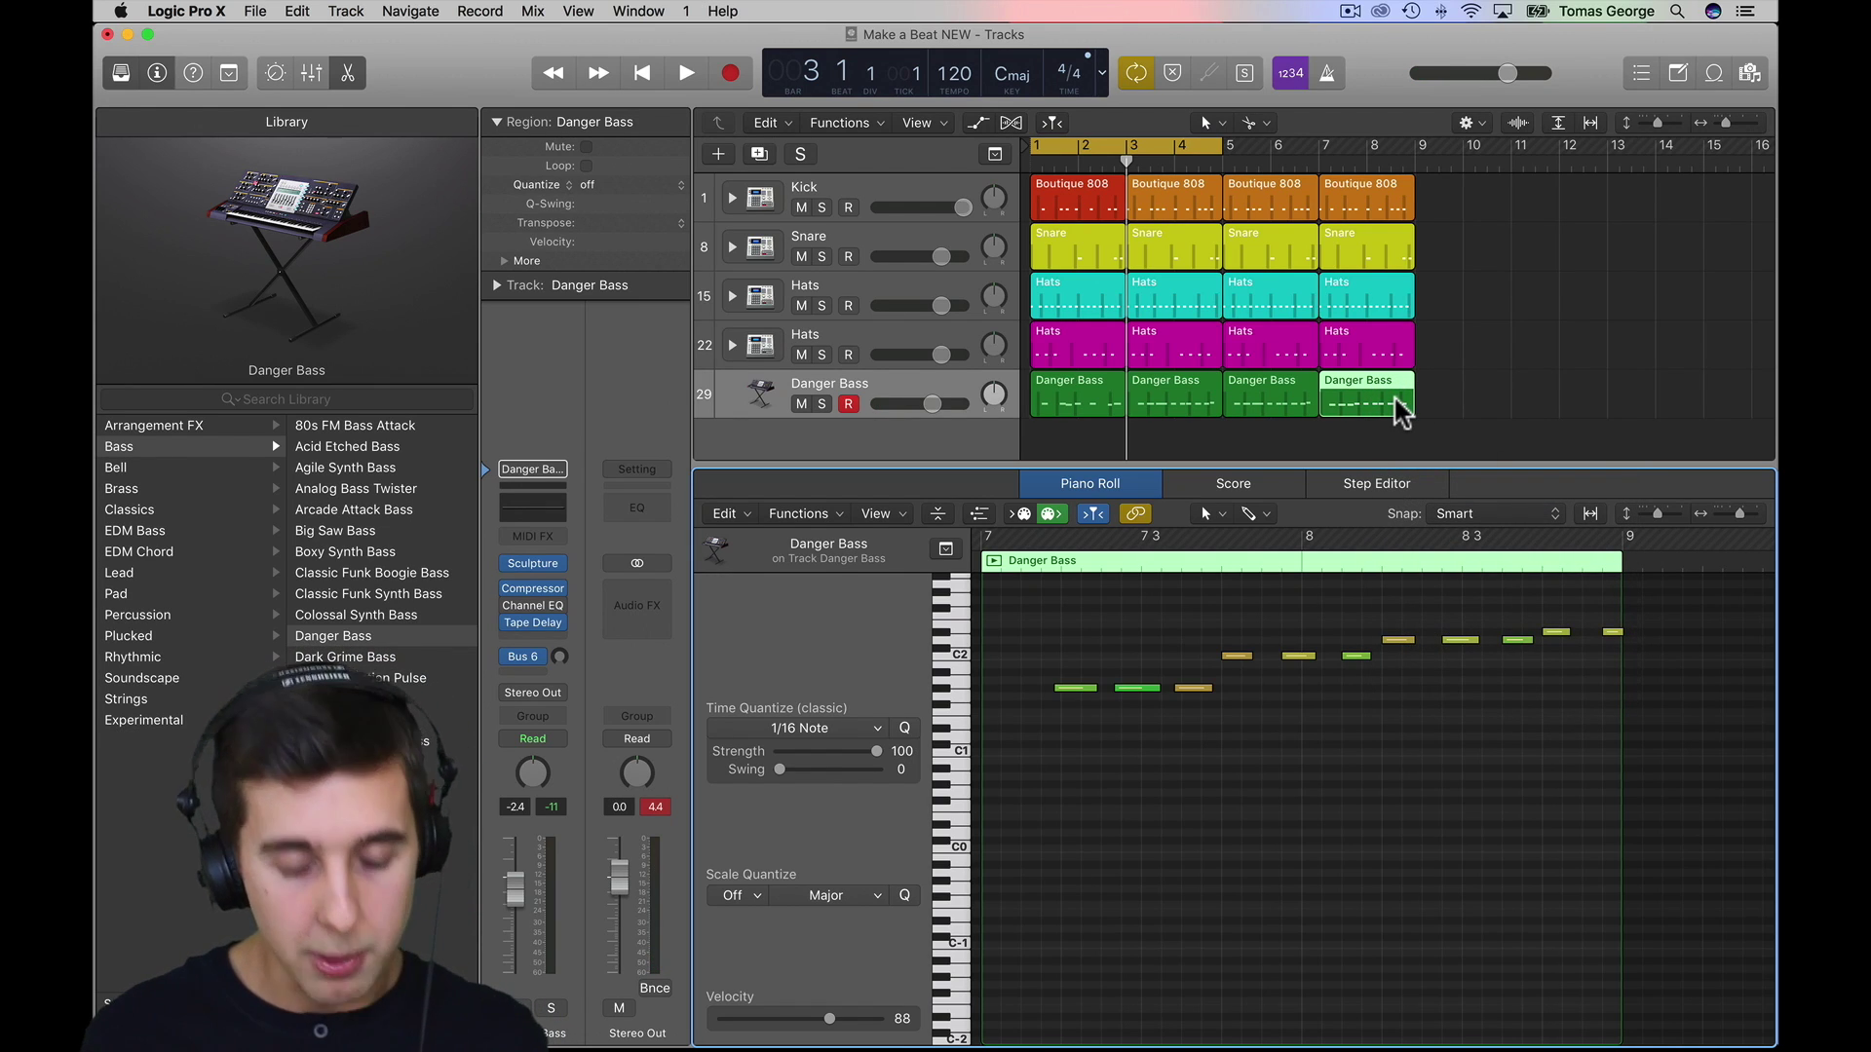
pyautogui.hotkey('alt', 'c')
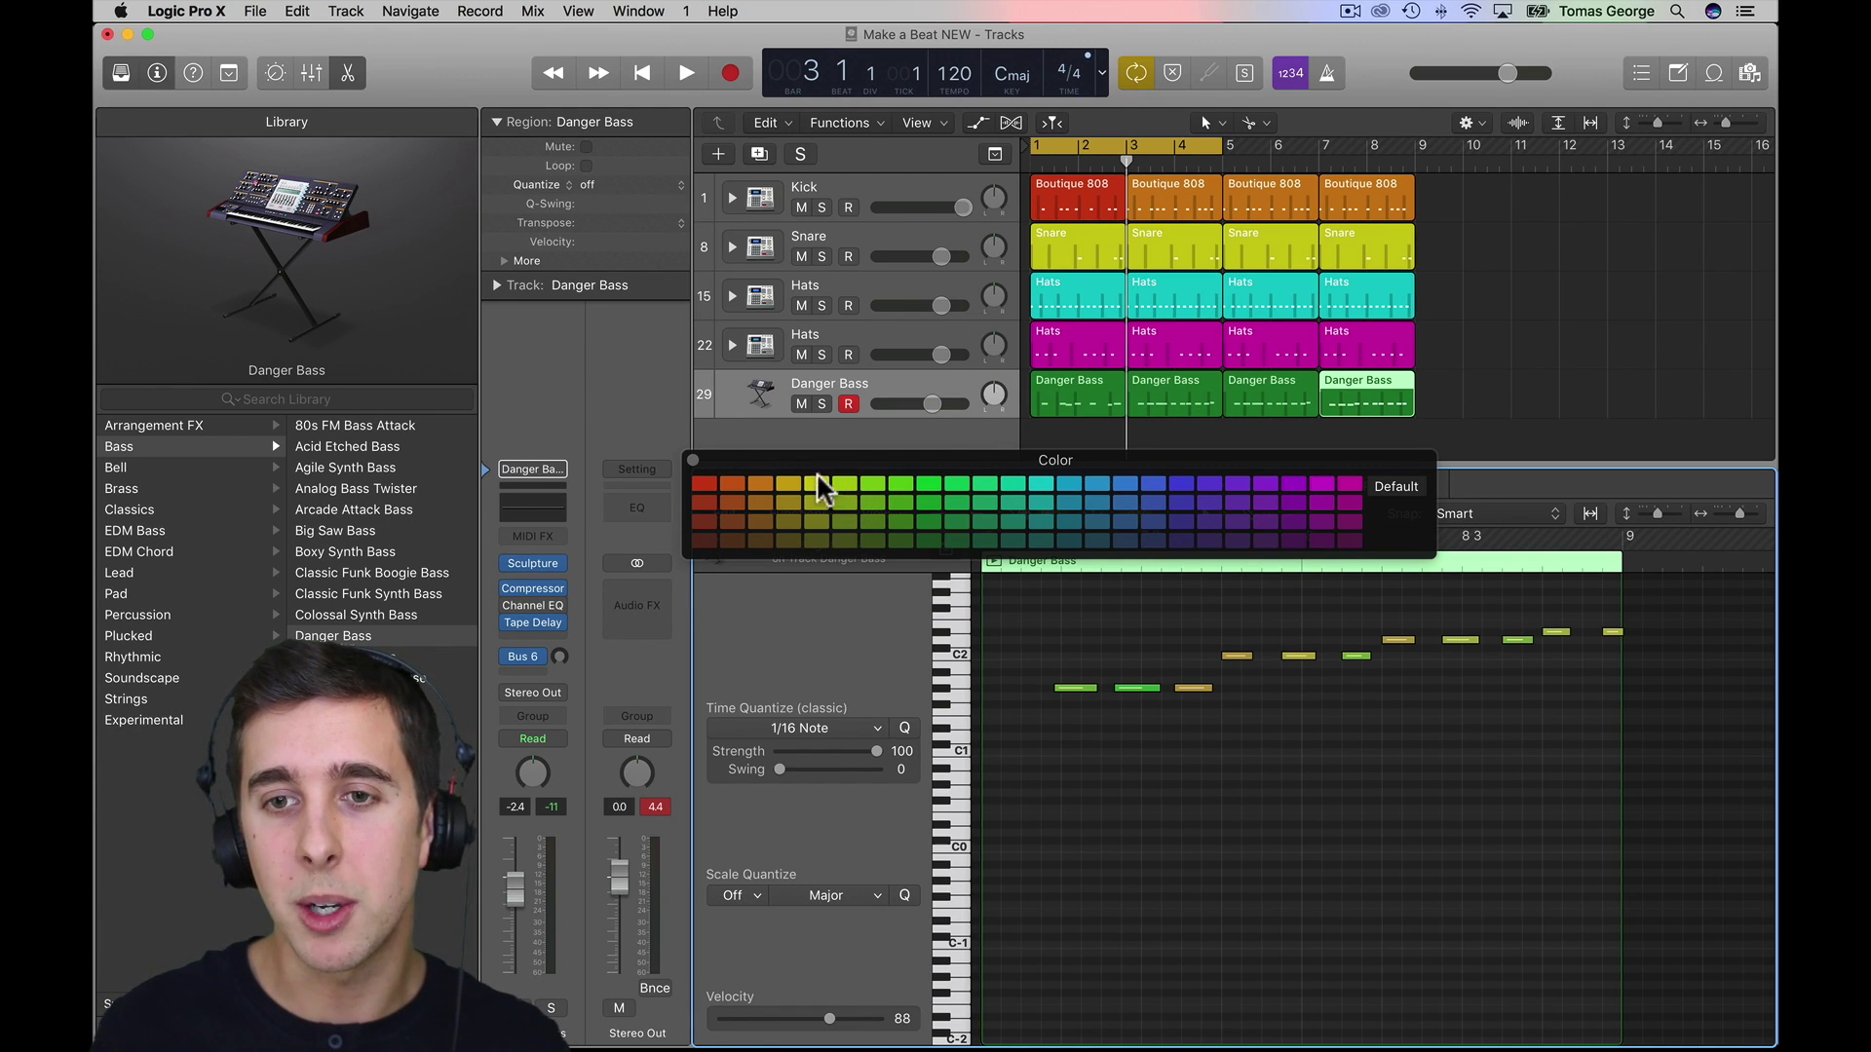
pyautogui.click(1390, 384)
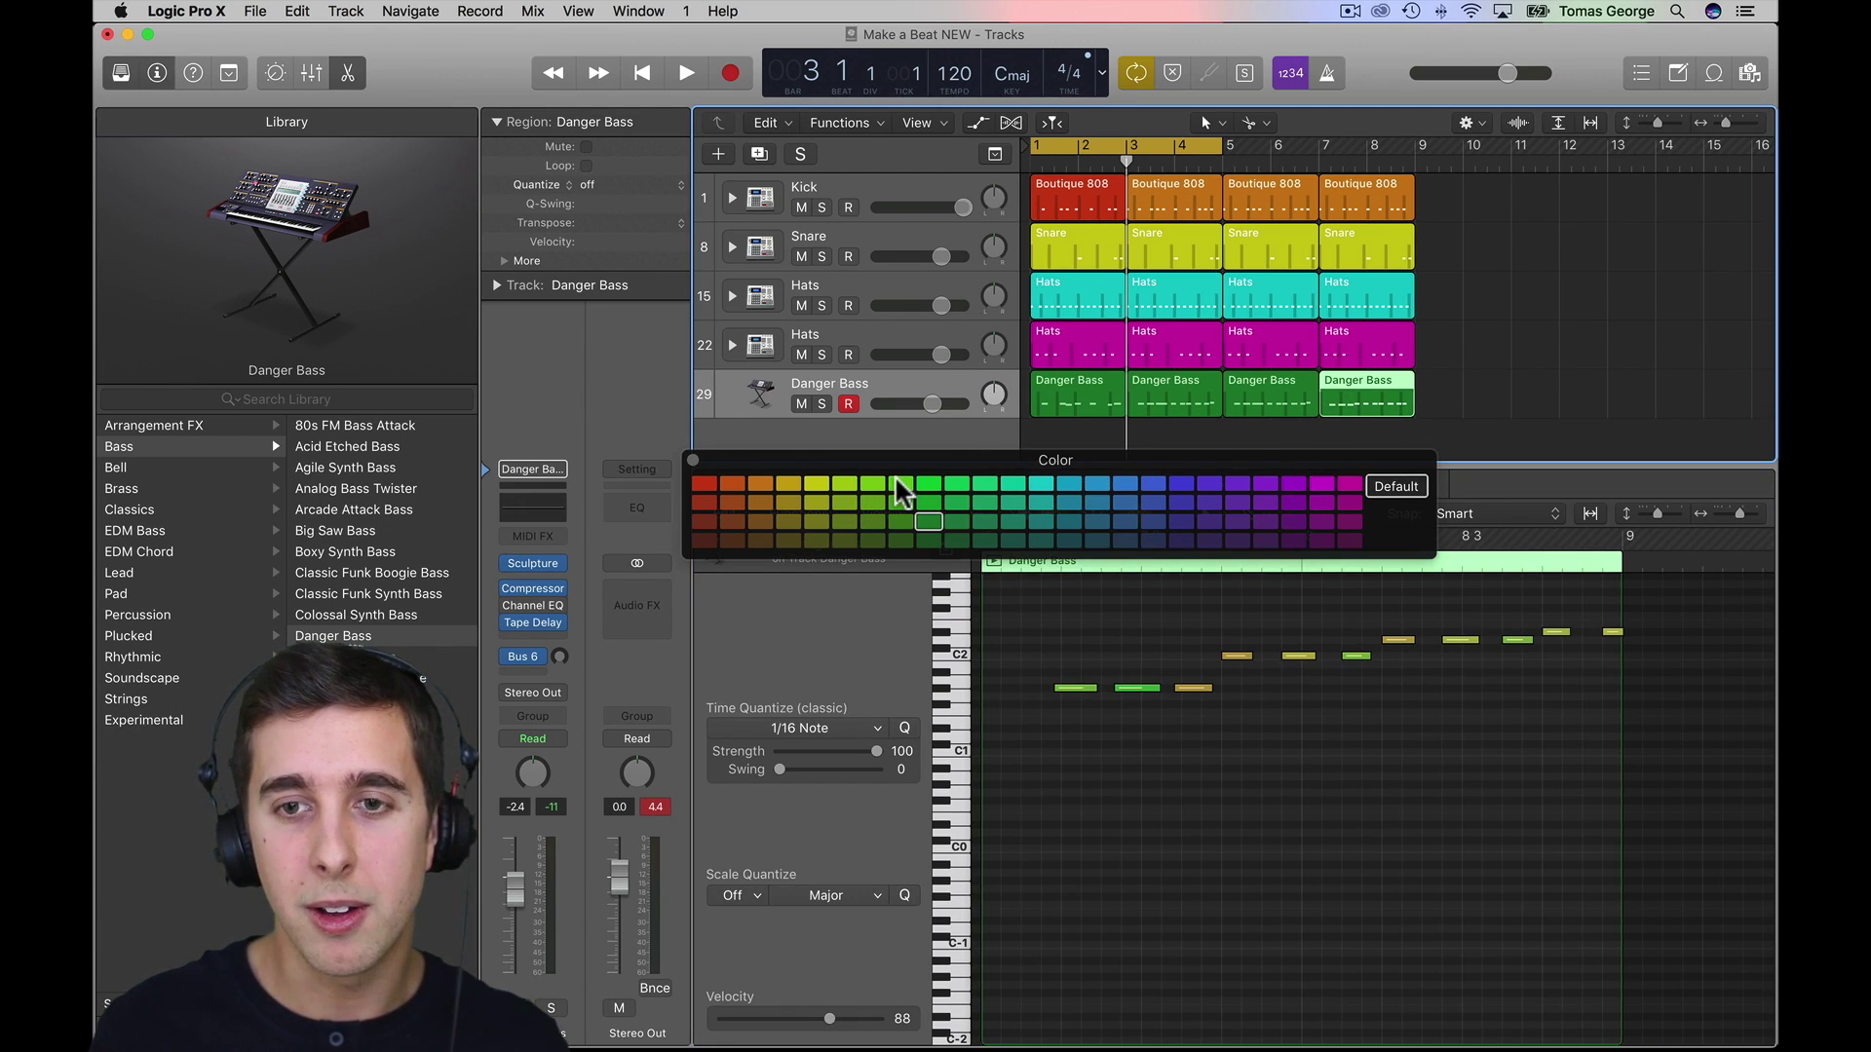
pyautogui.click(692, 460)
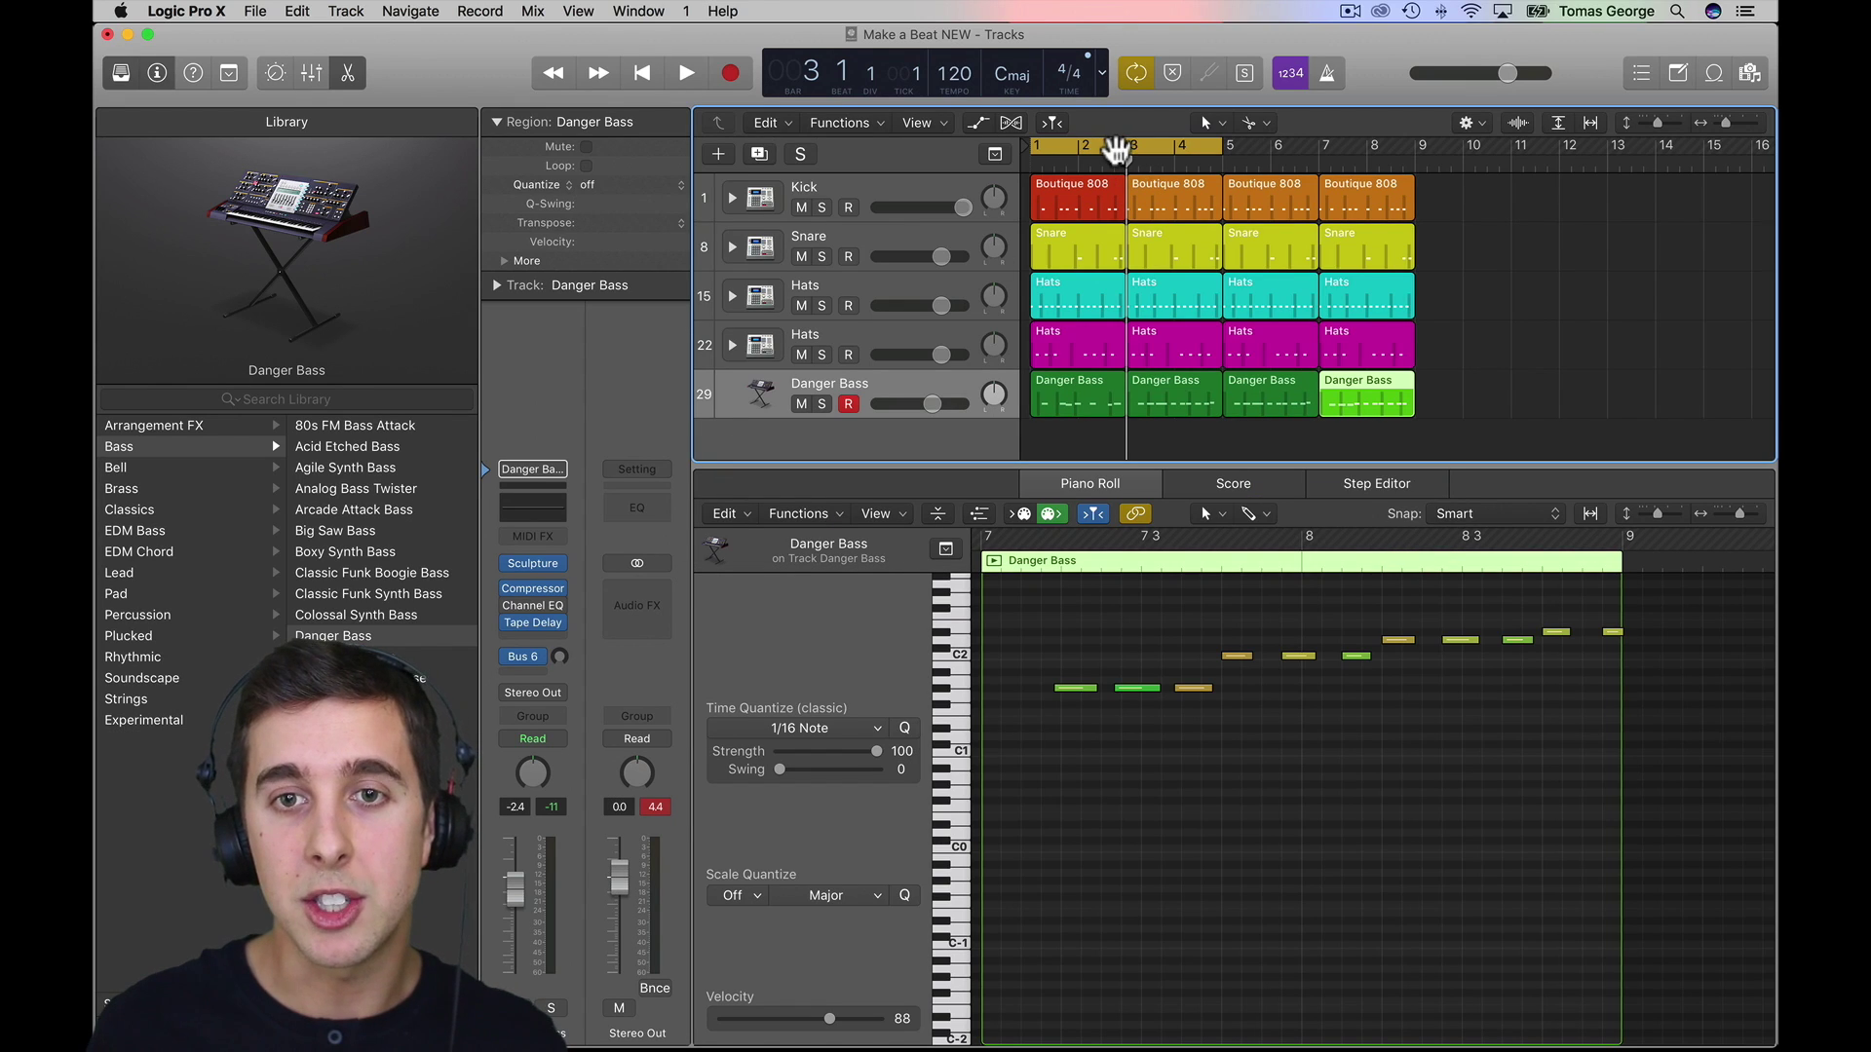
# - Audition the beat with the cycle range starting at bar 7, set the range to bars 1–9 and play it
pyautogui.moveTo(1115, 151); pyautogui.dragTo(1405, 148)
pyautogui.press('space')
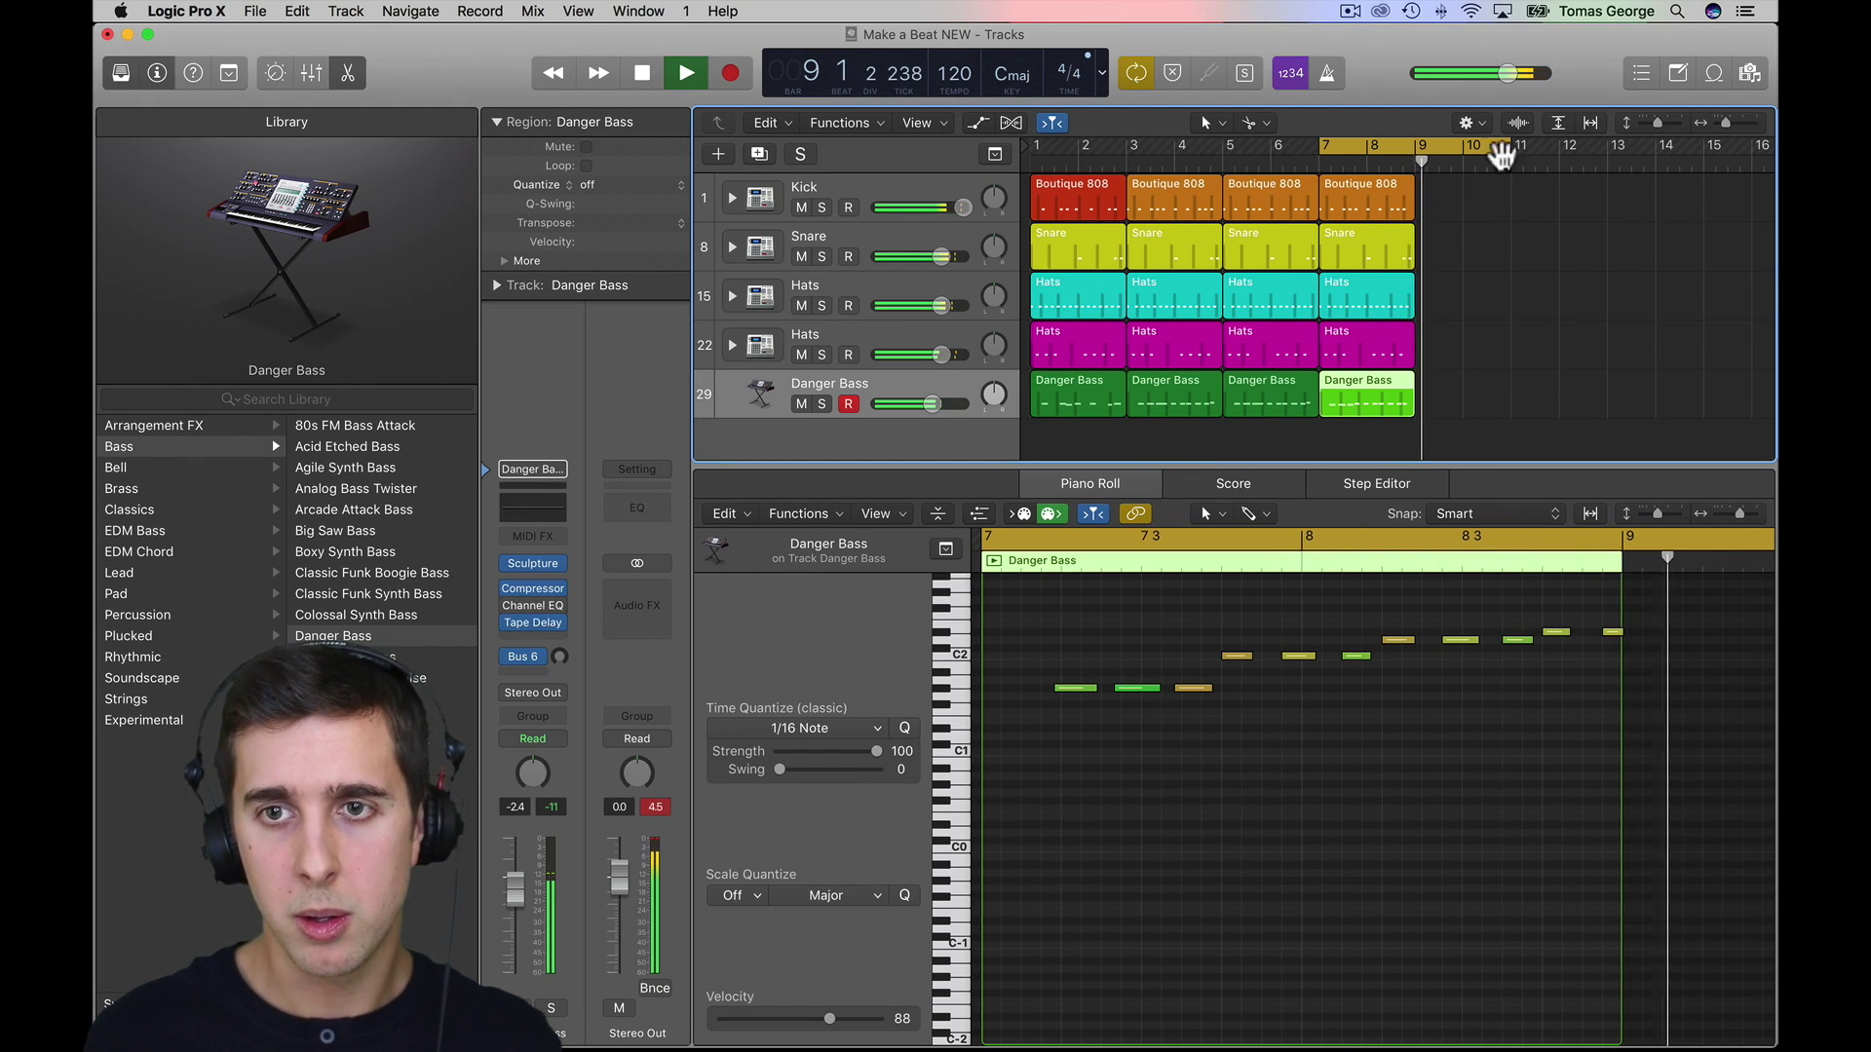
pyautogui.press('space')
pyautogui.moveTo(1470, 142); pyautogui.dragTo(1419, 144)
pyautogui.click(1462, 331)
pyautogui.press('space')
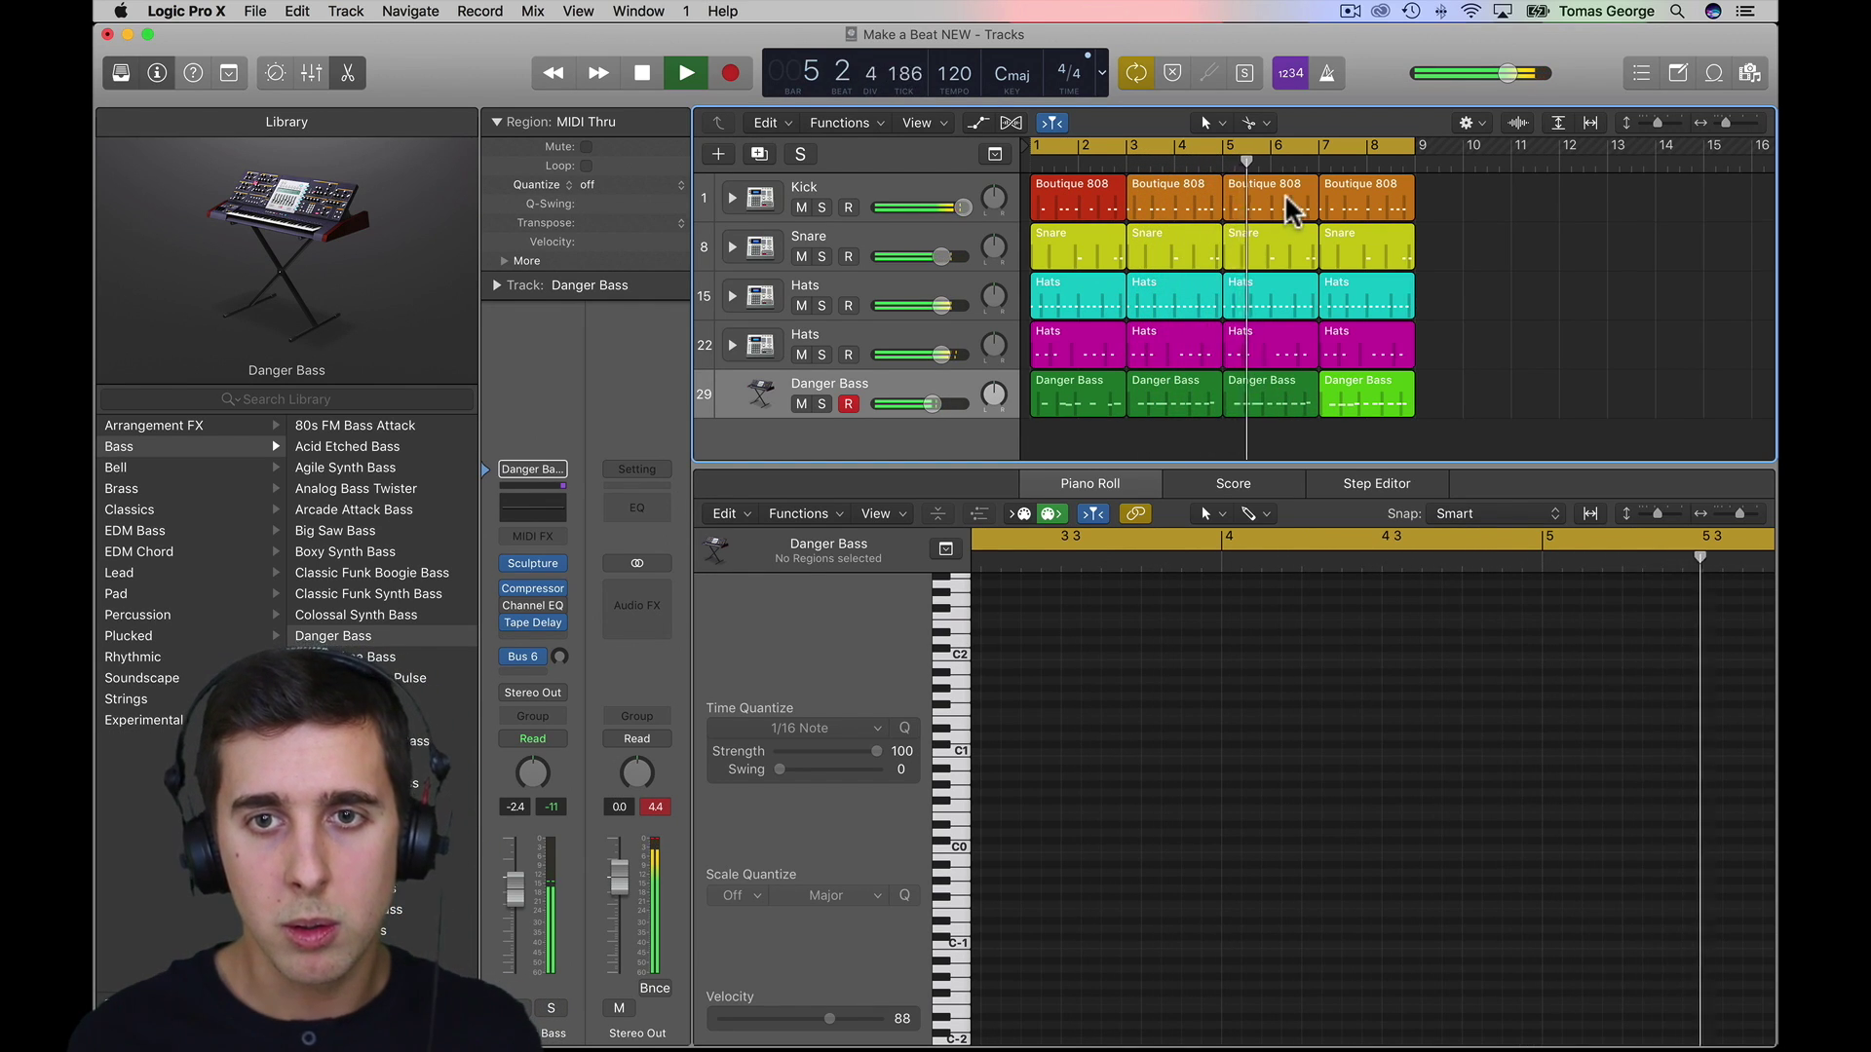
# - Replace the Danger Bass region at bar 5 with a copy of the bar 1 bass region
pyautogui.click(1263, 382)
pyautogui.press('BackSpace')
pyautogui.click(1071, 385)
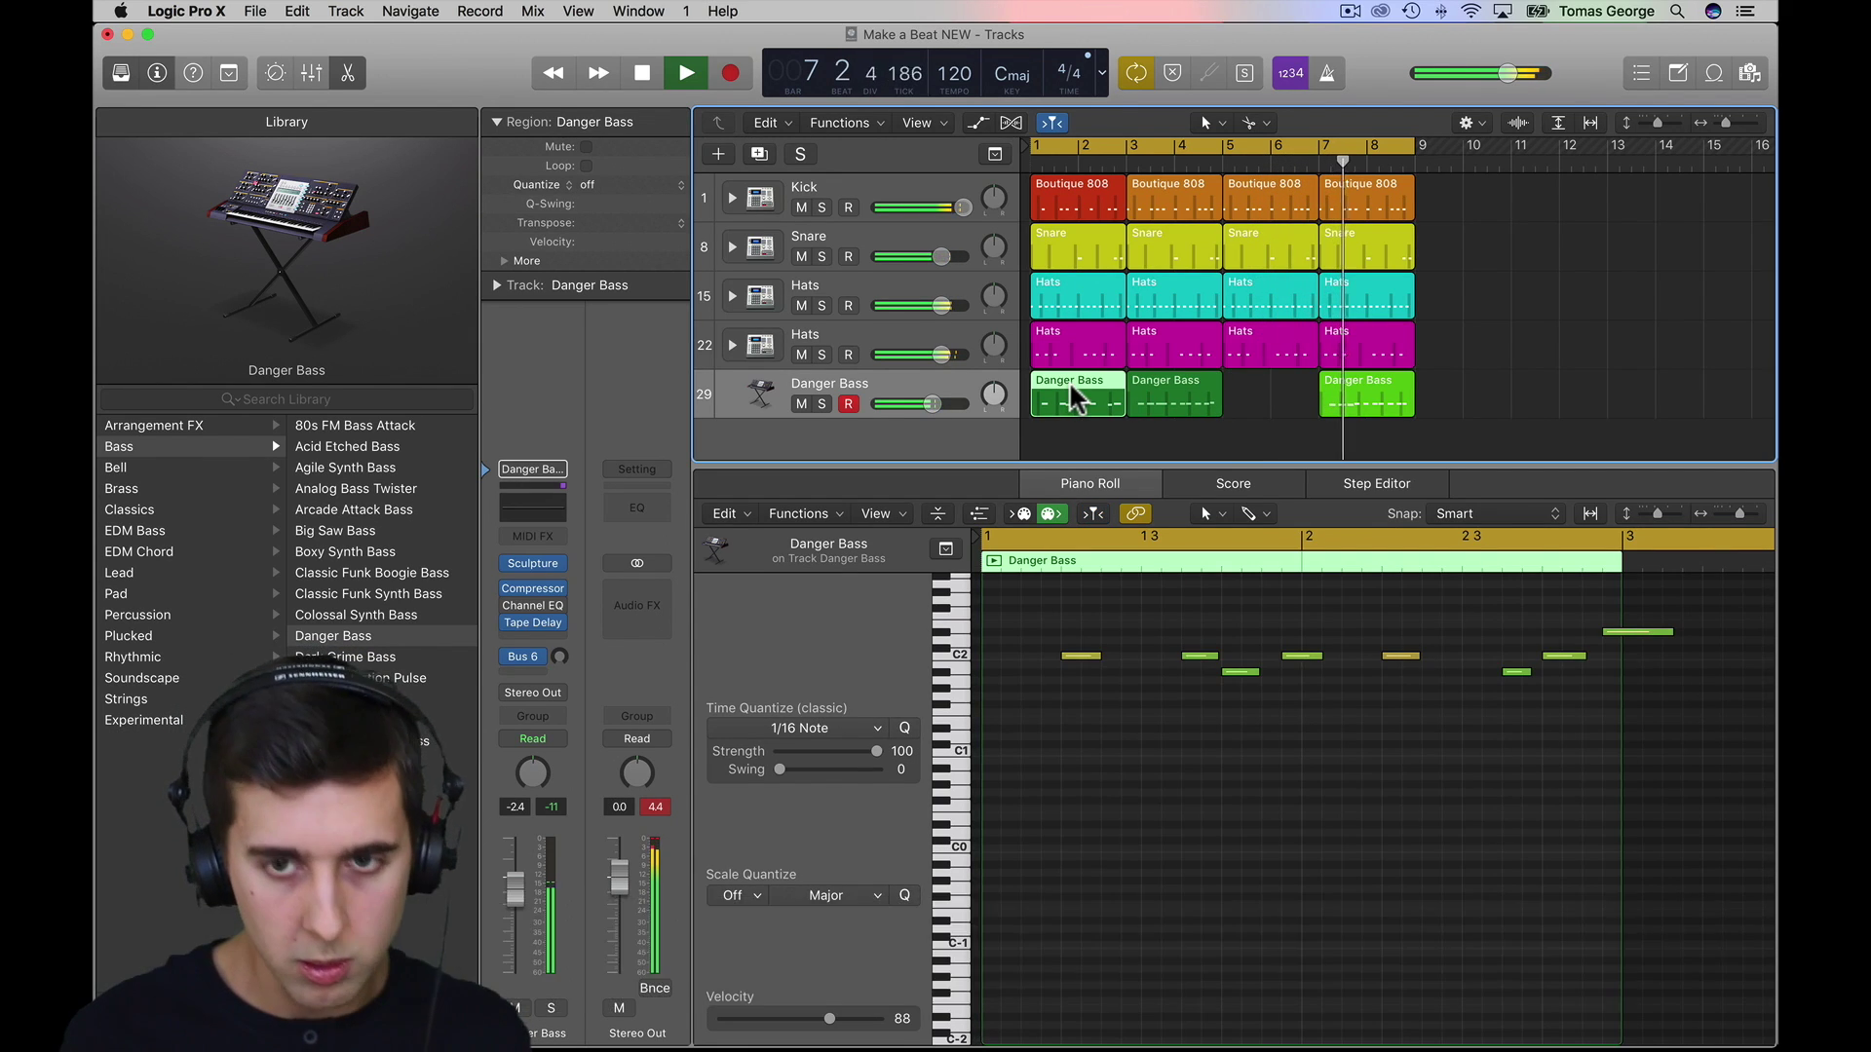
pyautogui.moveTo(1068, 382); pyautogui.dragTo(1261, 386)
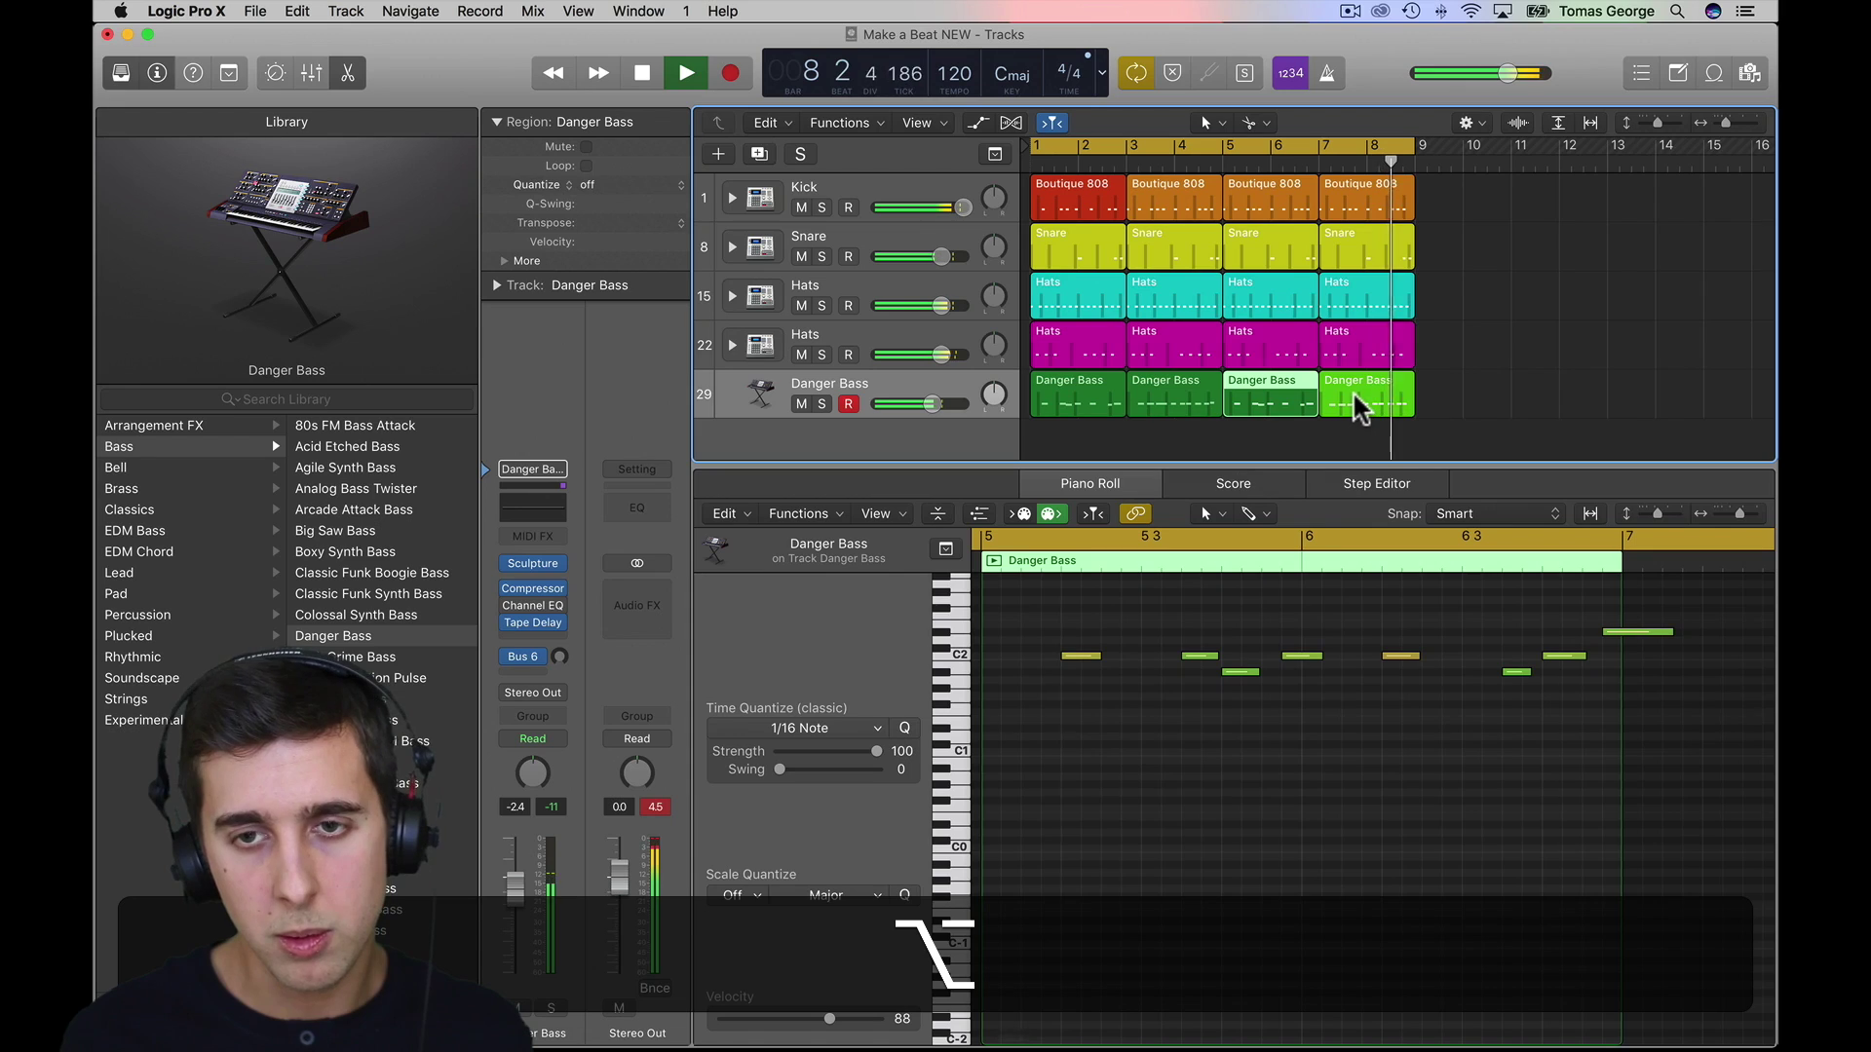
# - Stop playback and replace the Danger Bass region at bar 7 with a copy of the bar 5 bass region
pyautogui.press('space')
pyautogui.click(1359, 404)
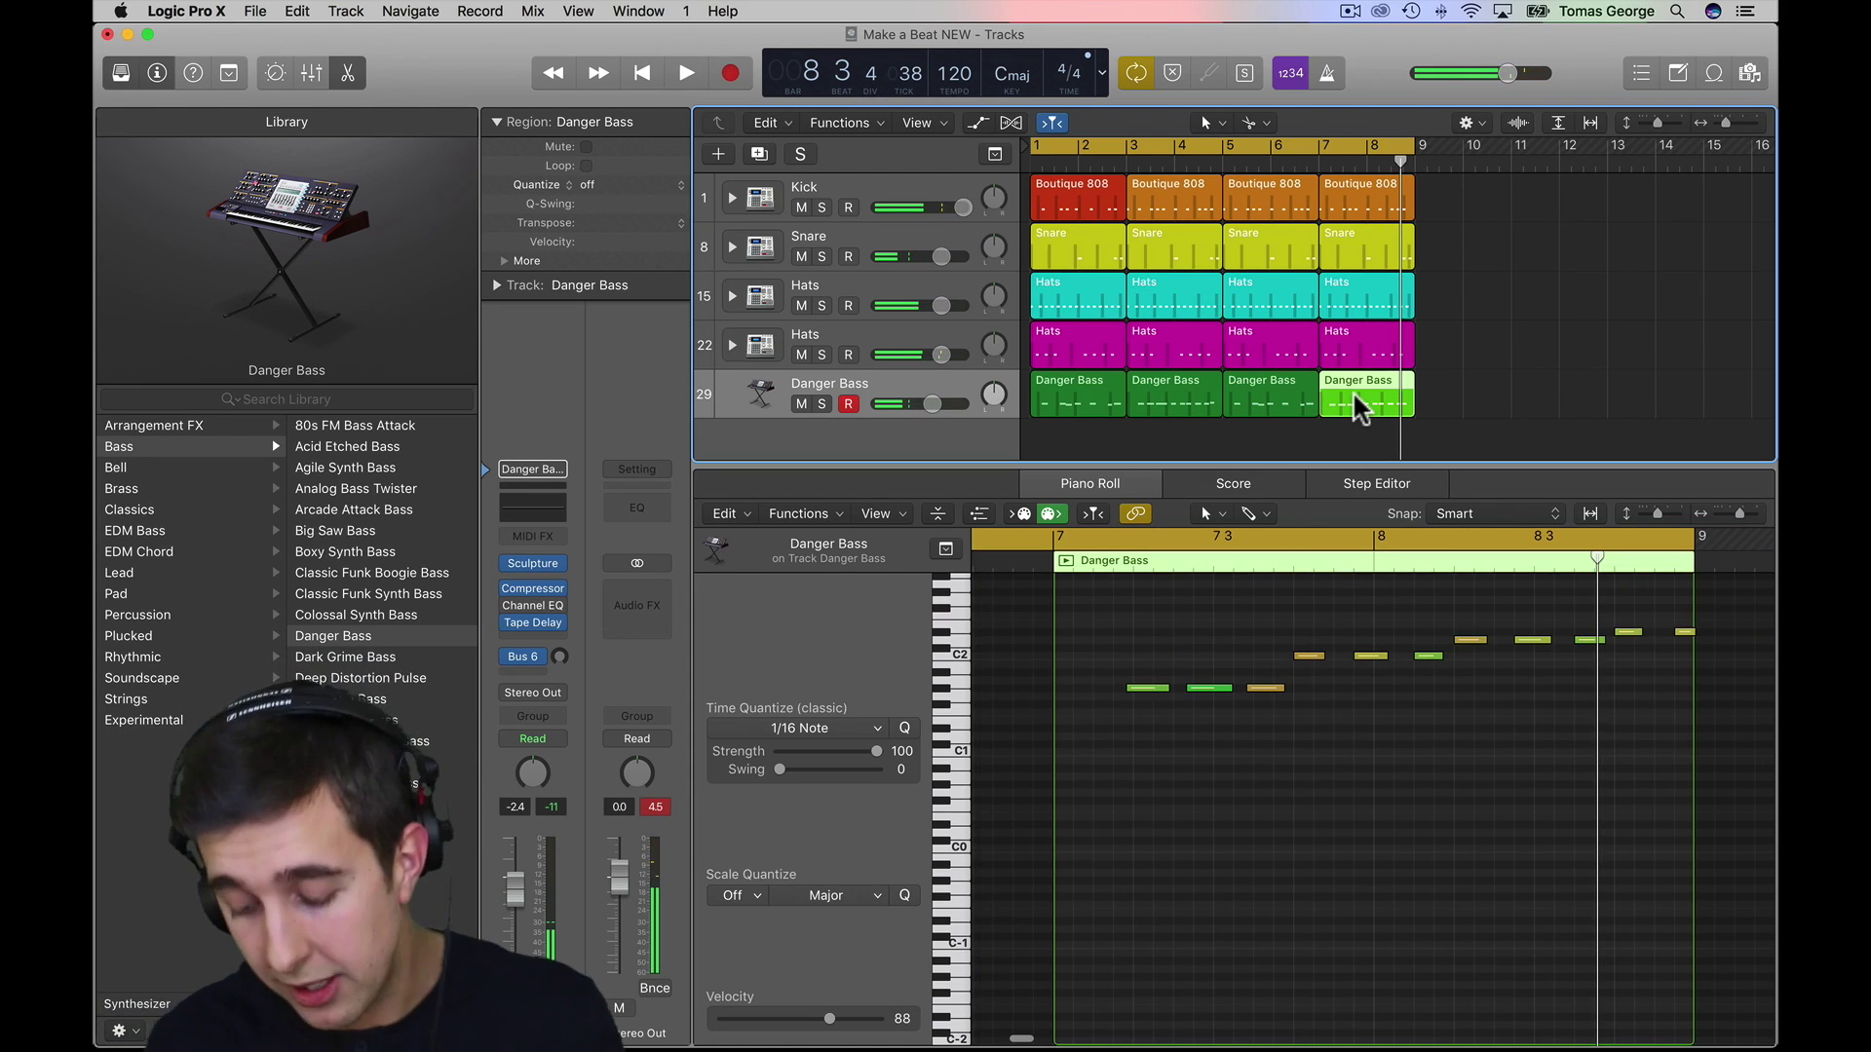
pyautogui.press('BackSpace')
pyautogui.click(1265, 401)
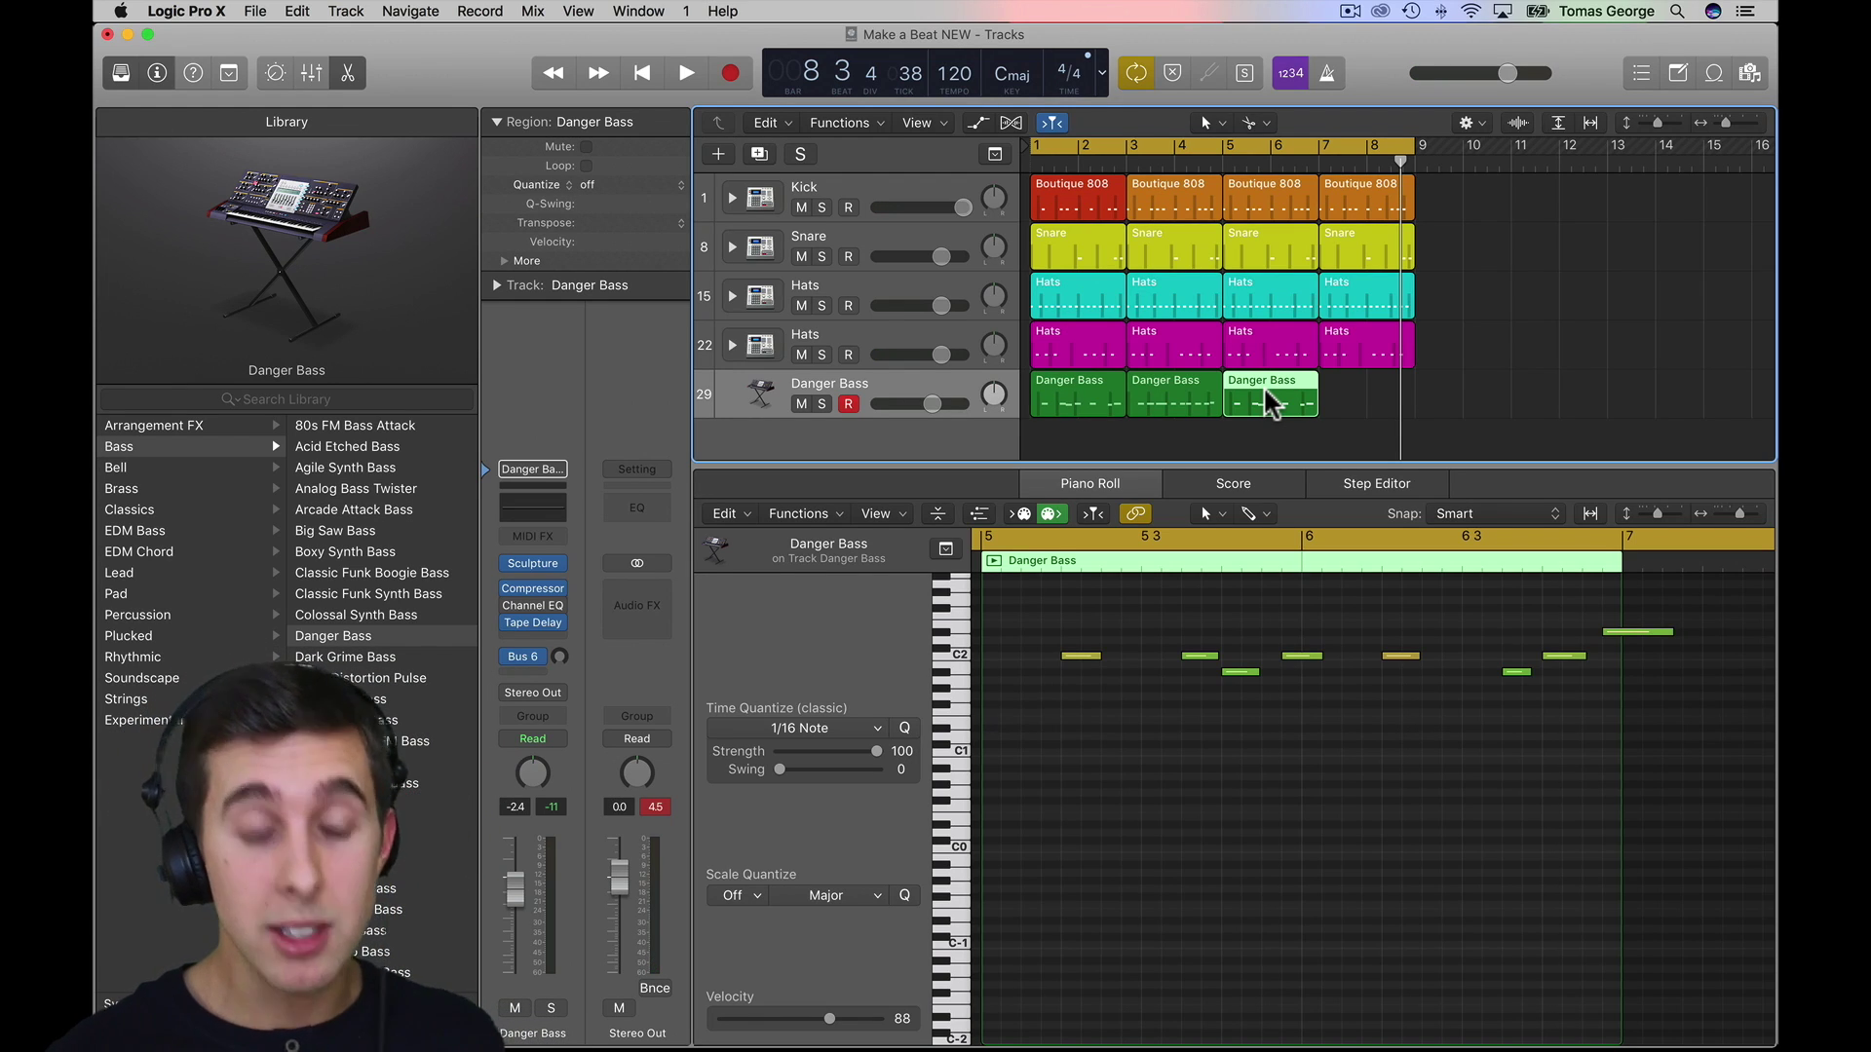
pyautogui.moveTo(1265, 390); pyautogui.dragTo(1300, 419)
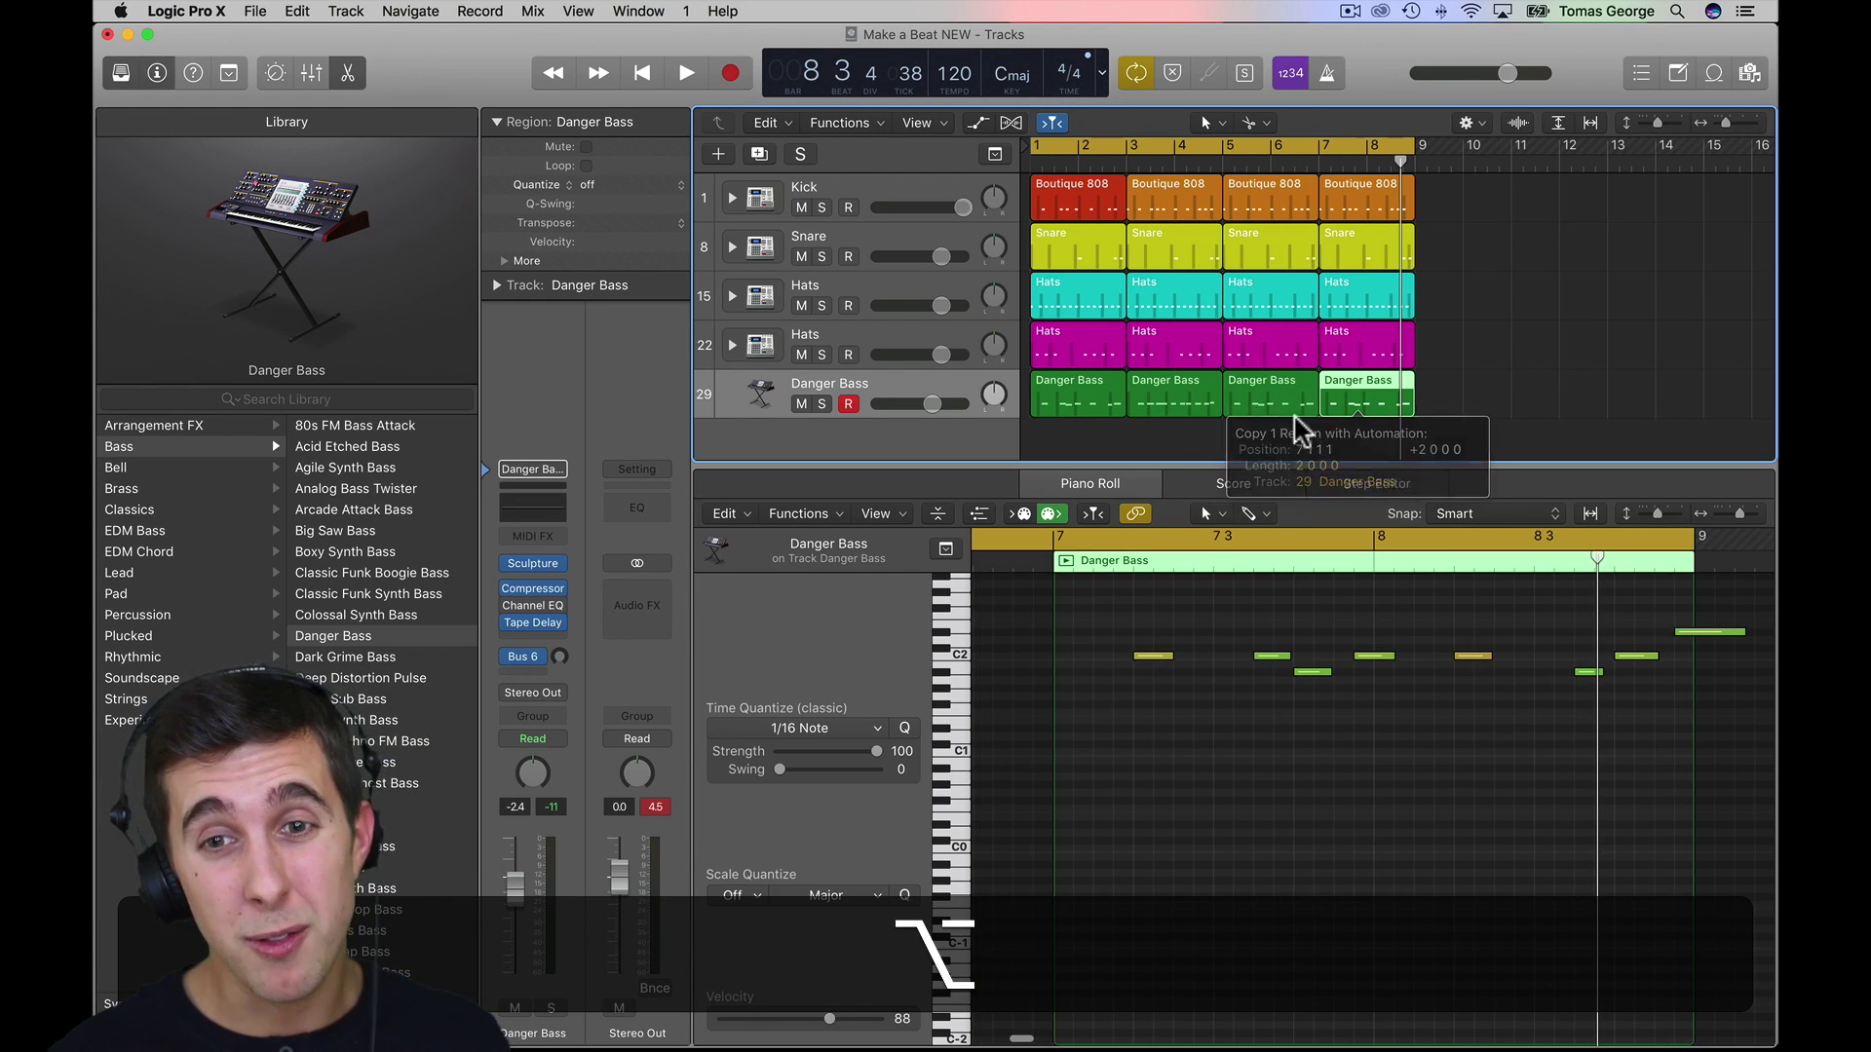
# - Raise all five C2 notes in the bar 5 Danger Bass region to D#2
pyautogui.click(1288, 396)
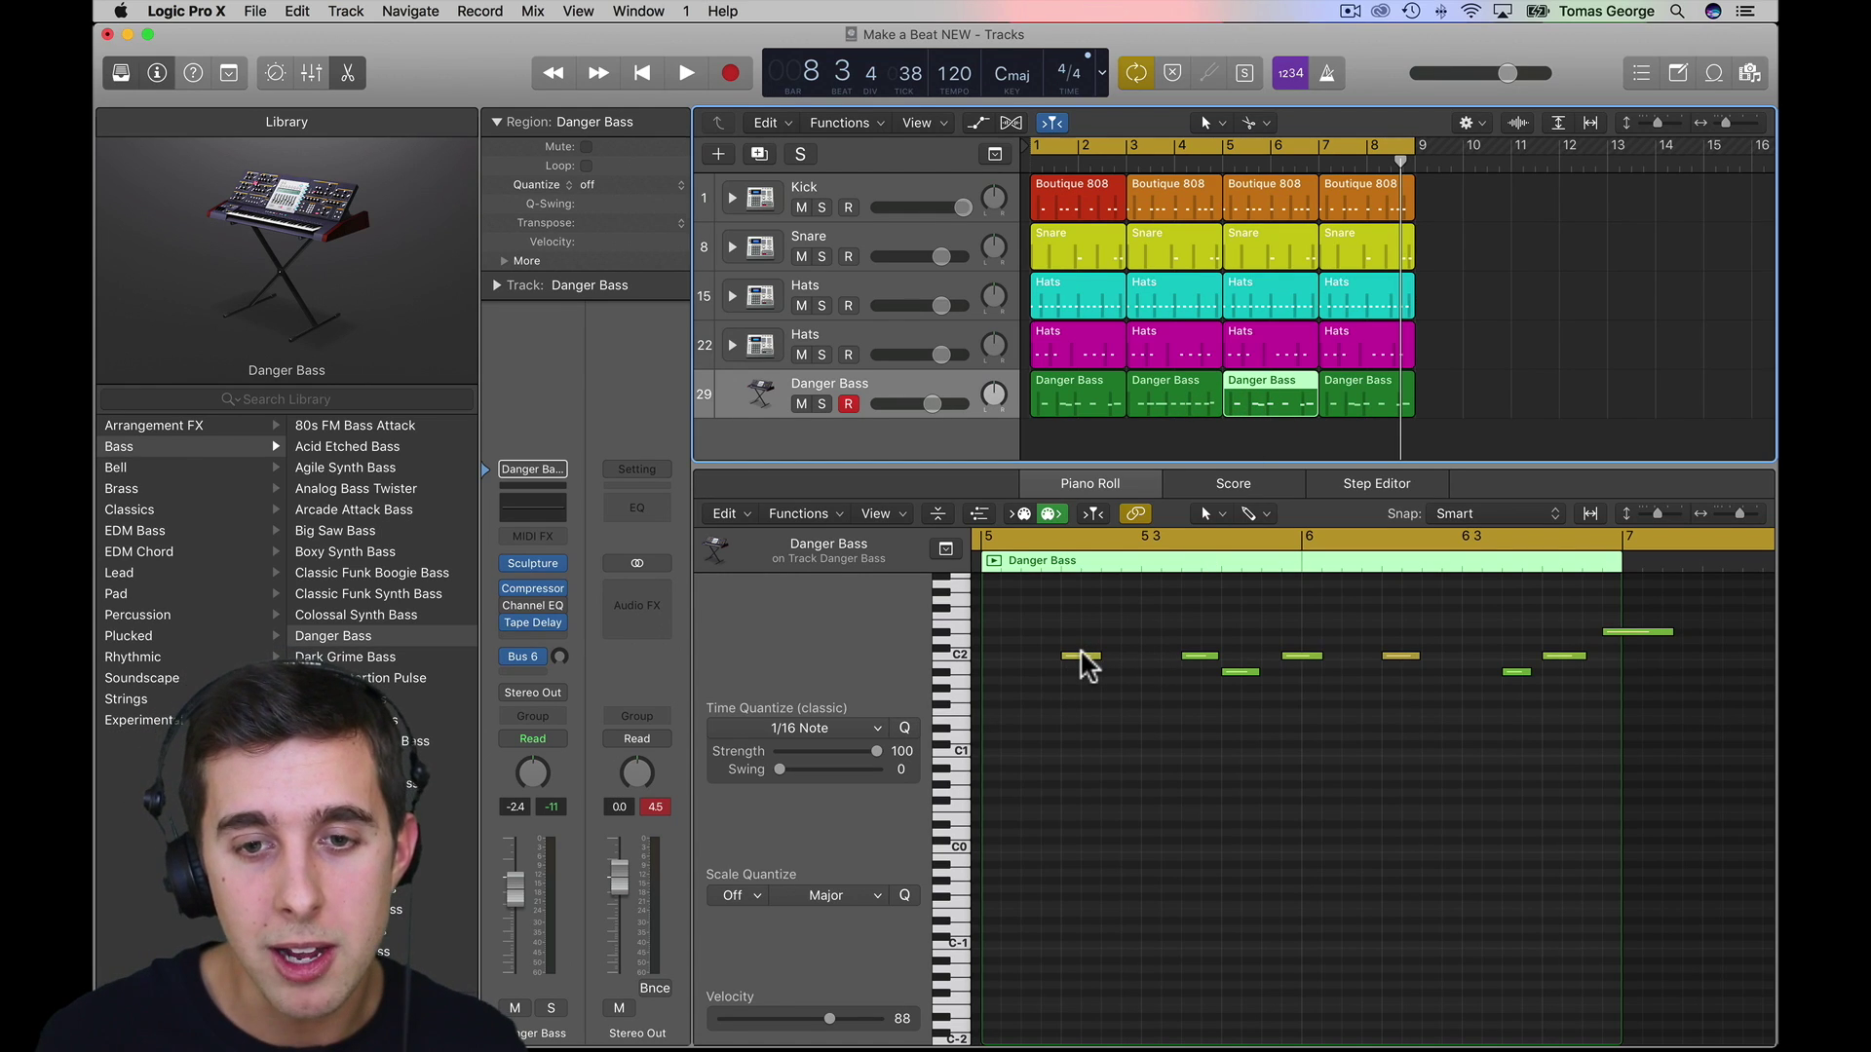
pyautogui.moveTo(1083, 655); pyautogui.dragTo(1080, 631)
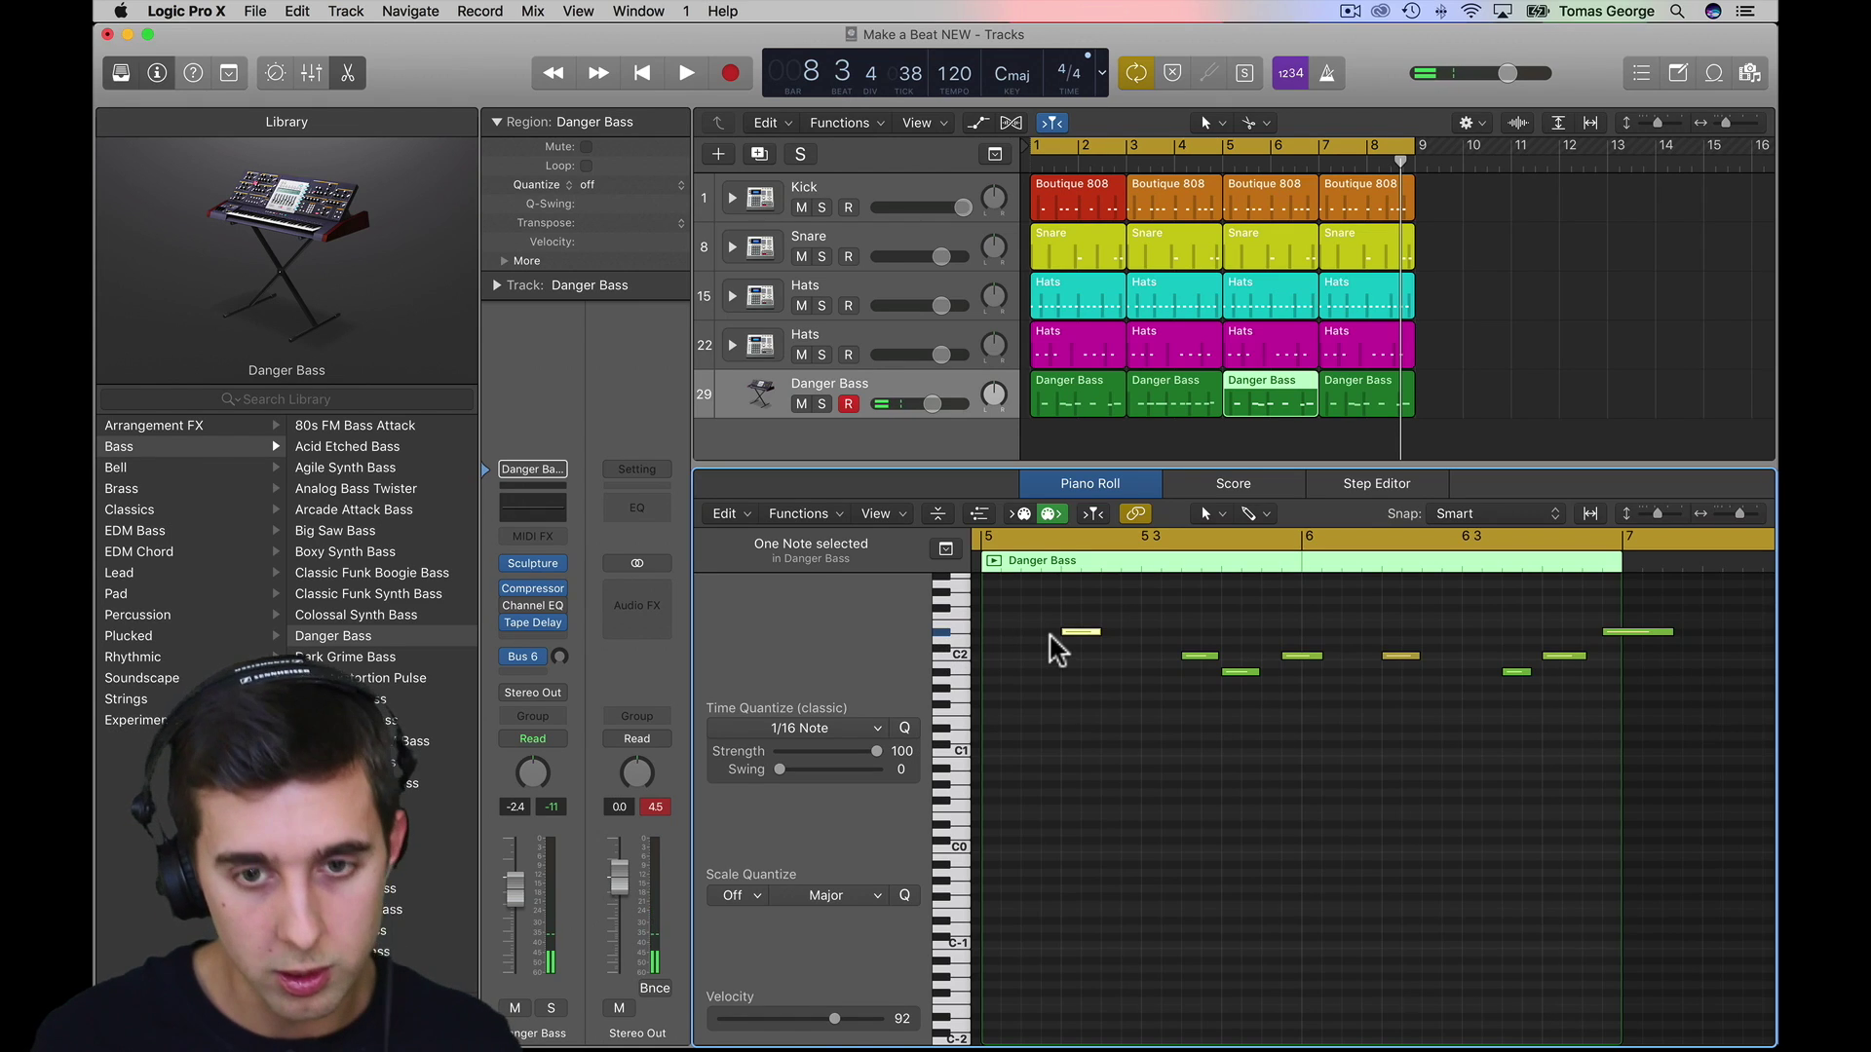
pyautogui.press('super+z')
pyautogui.click(955, 649)
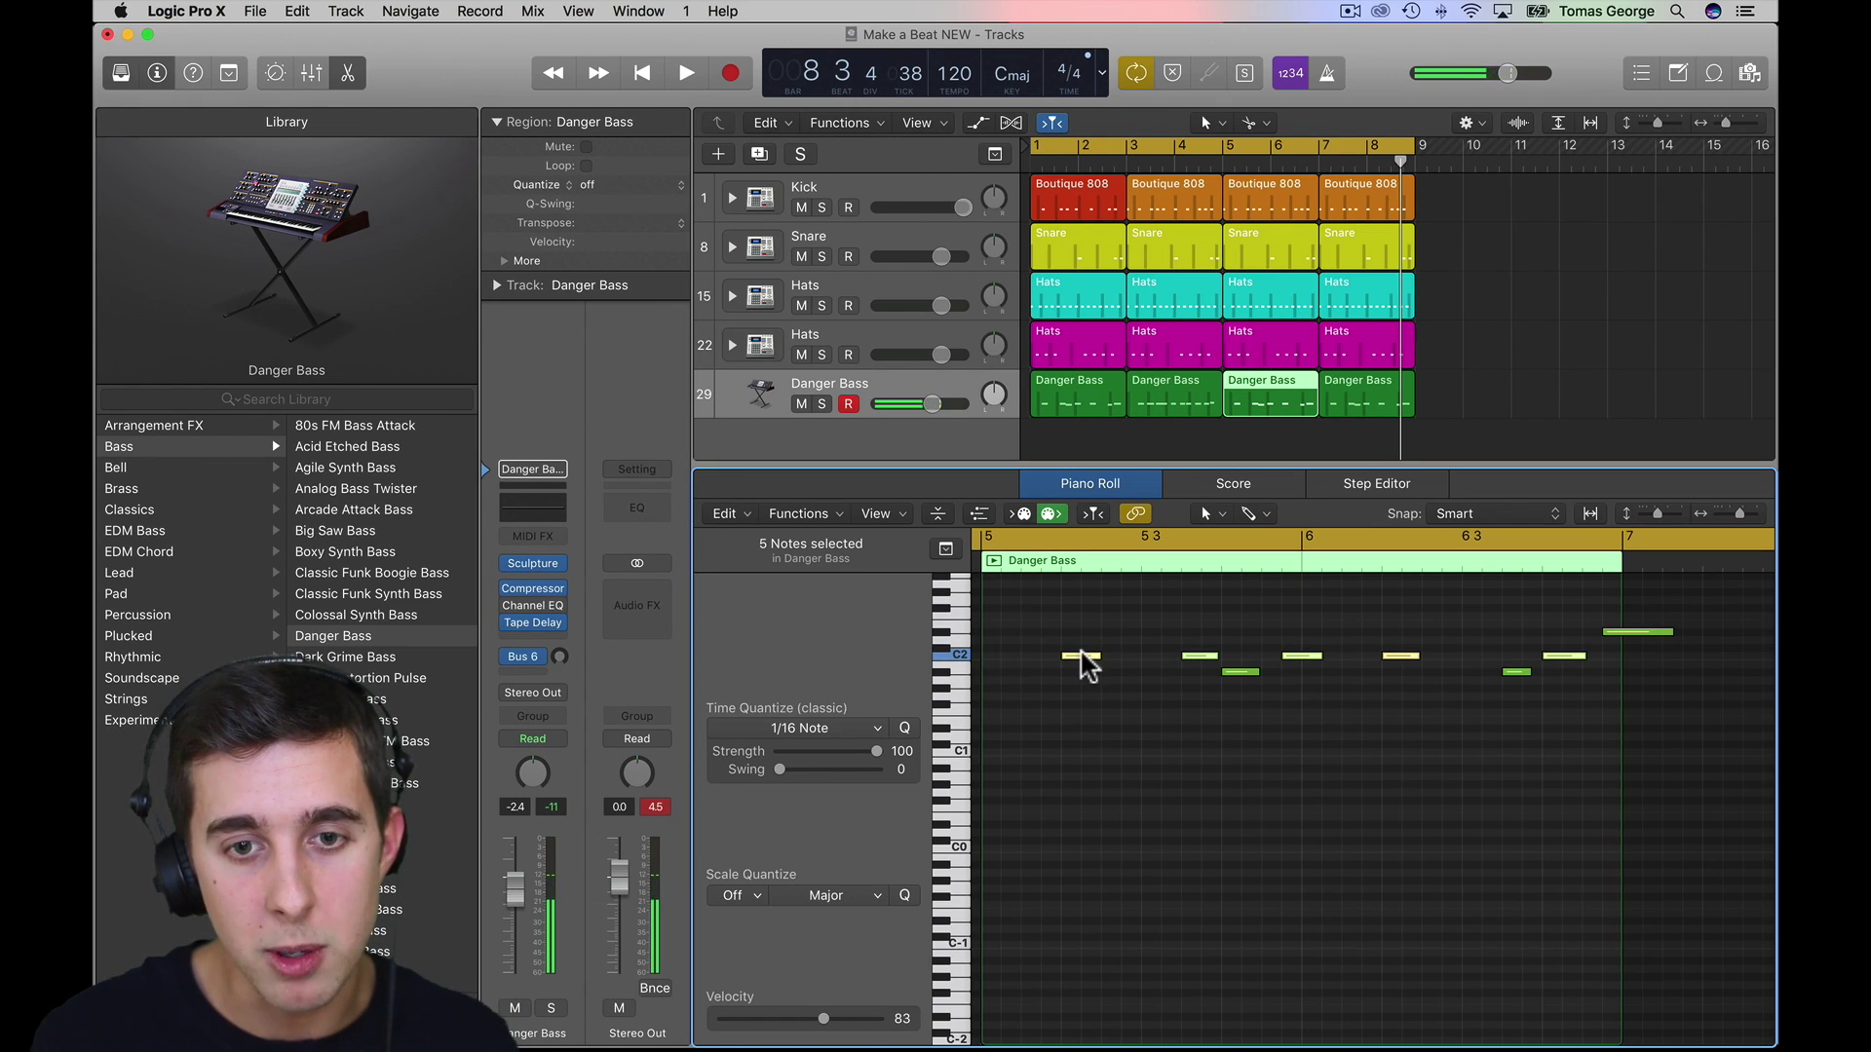
pyautogui.moveTo(1080, 655); pyautogui.dragTo(1082, 630)
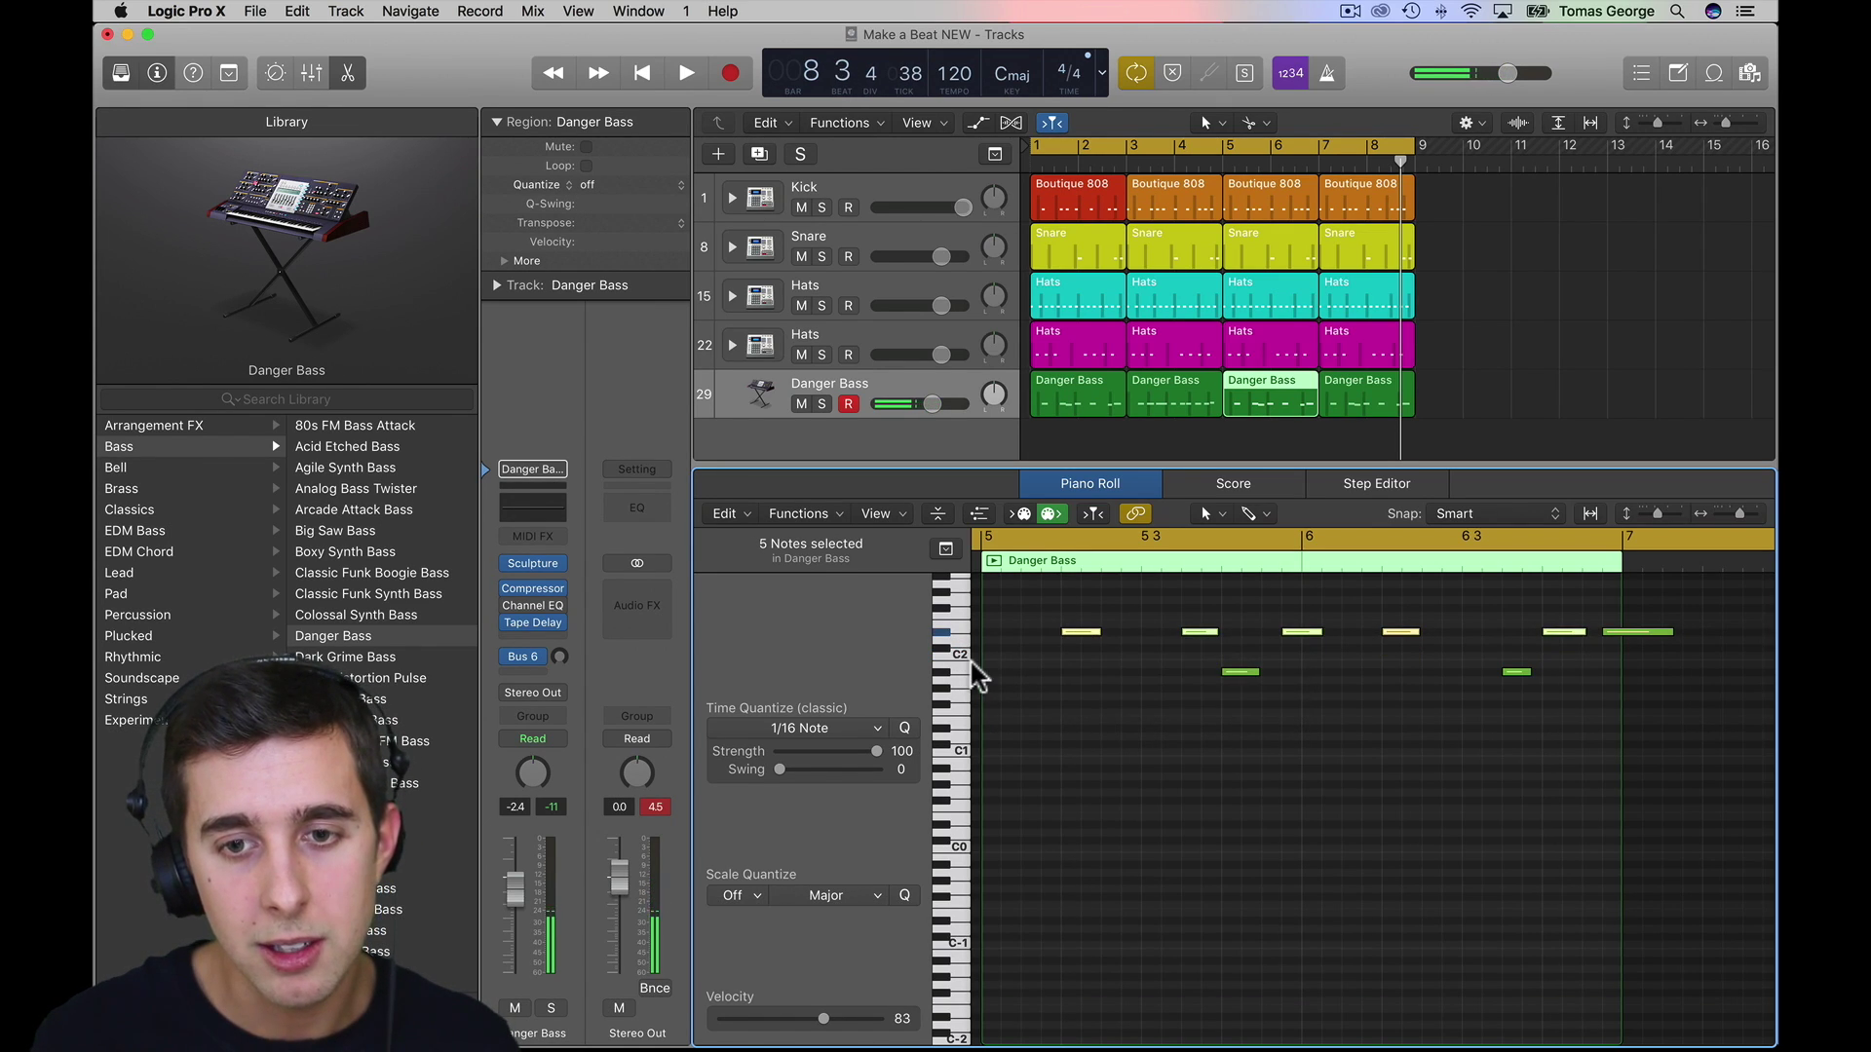
# - Raise the two A#1 notes in the bar 5 bass region to D2 and play the result from bar 5
pyautogui.click(942, 672)
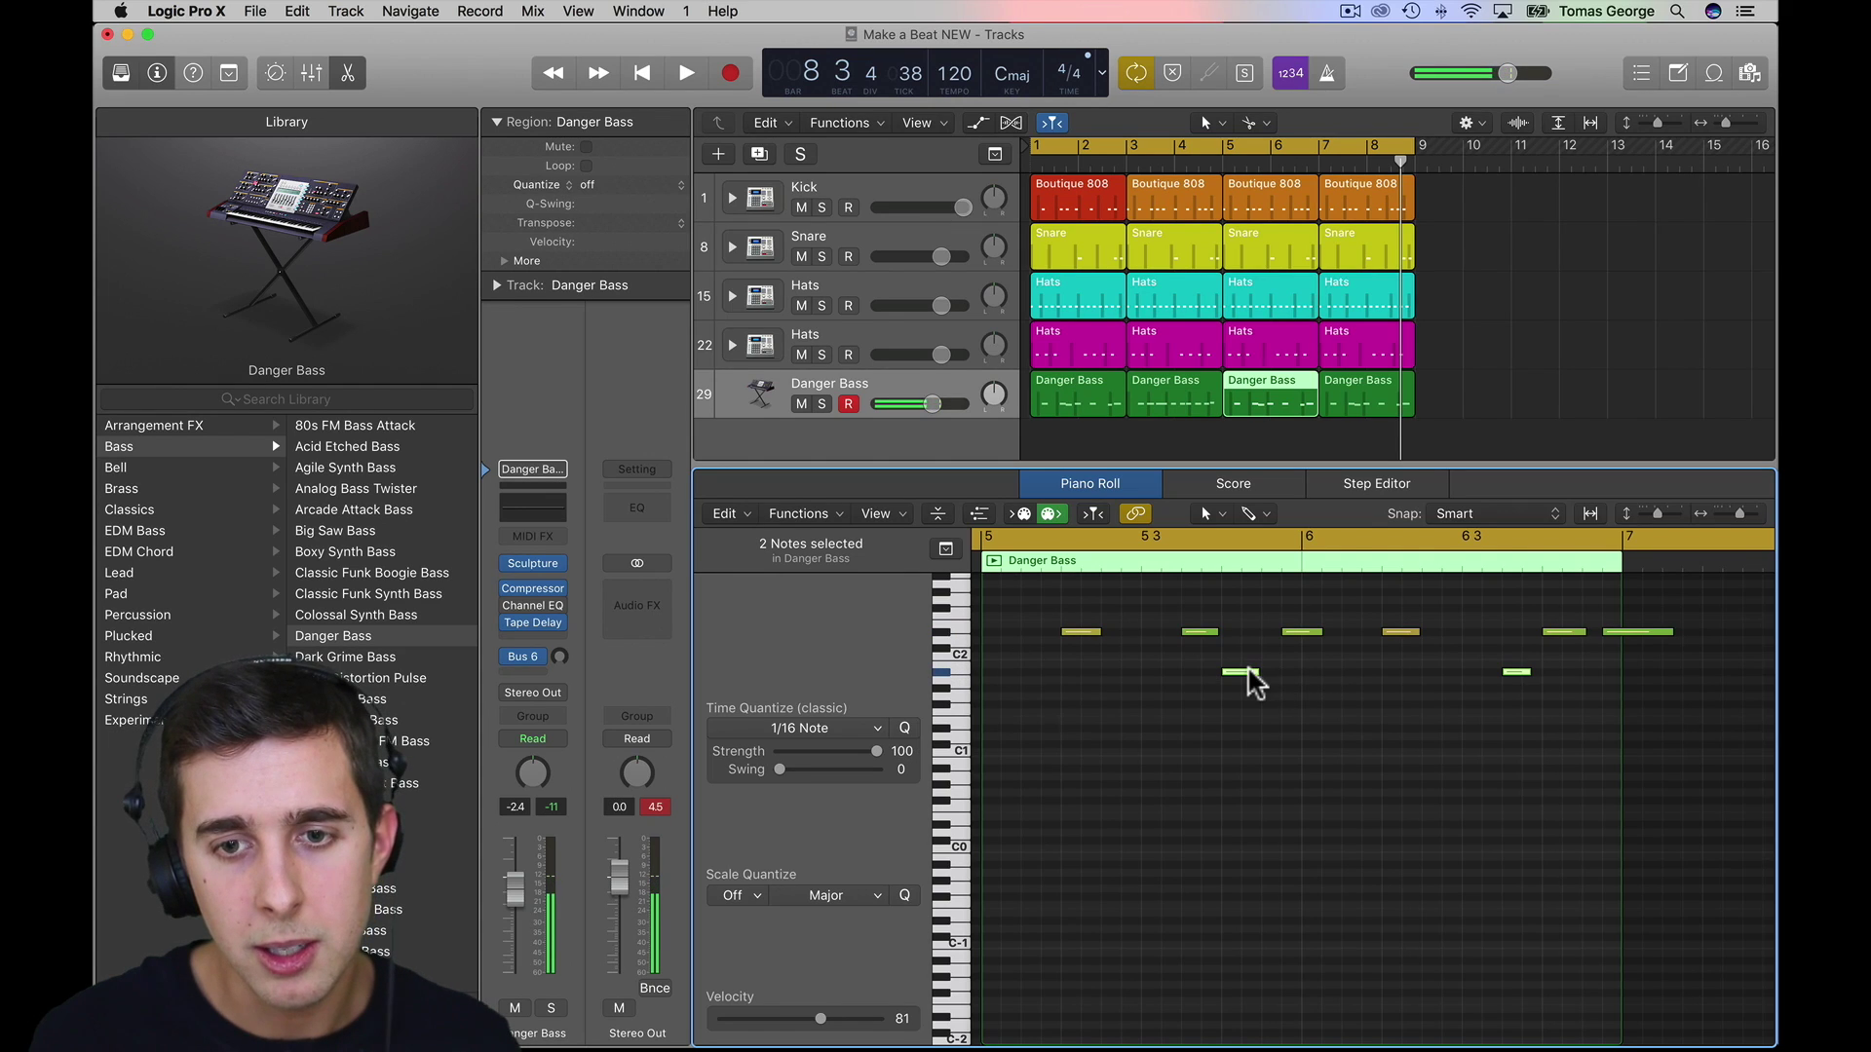
pyautogui.moveTo(1243, 668); pyautogui.dragTo(1249, 642)
pyautogui.press('space')
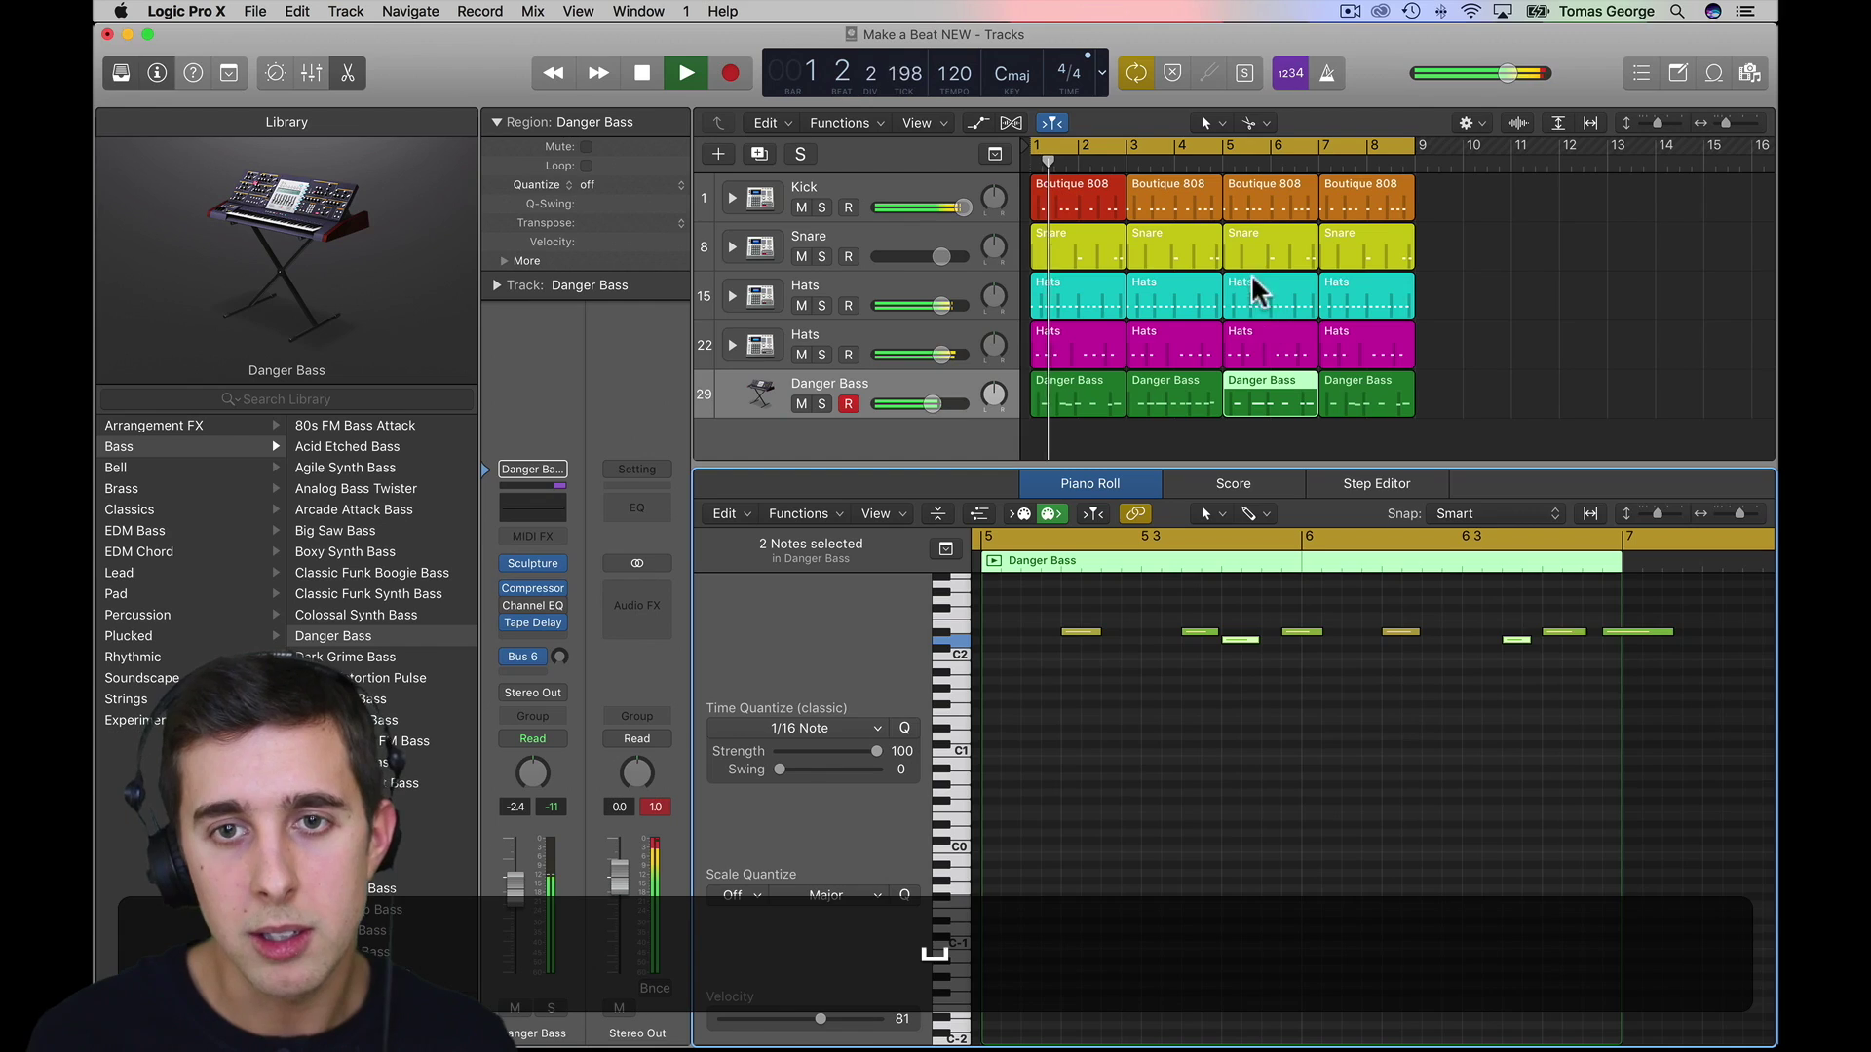
pyautogui.click(1209, 165)
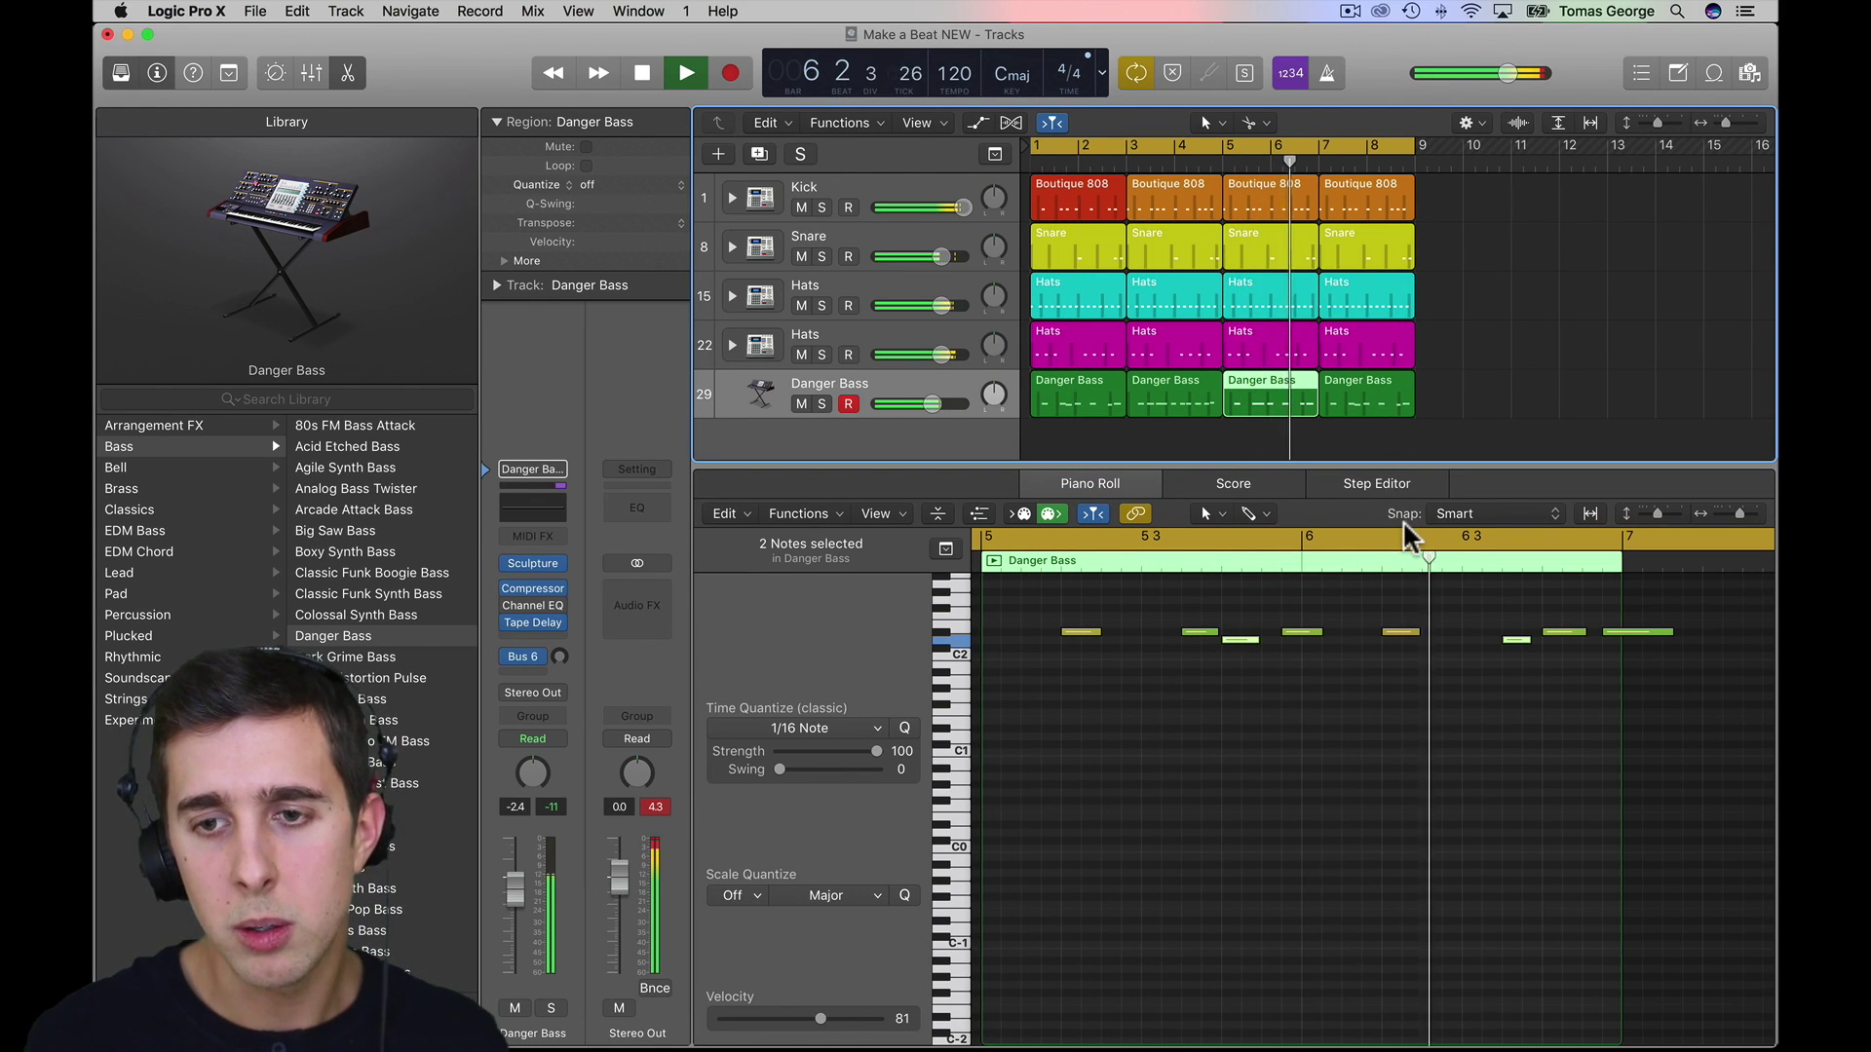
pyautogui.press('space')
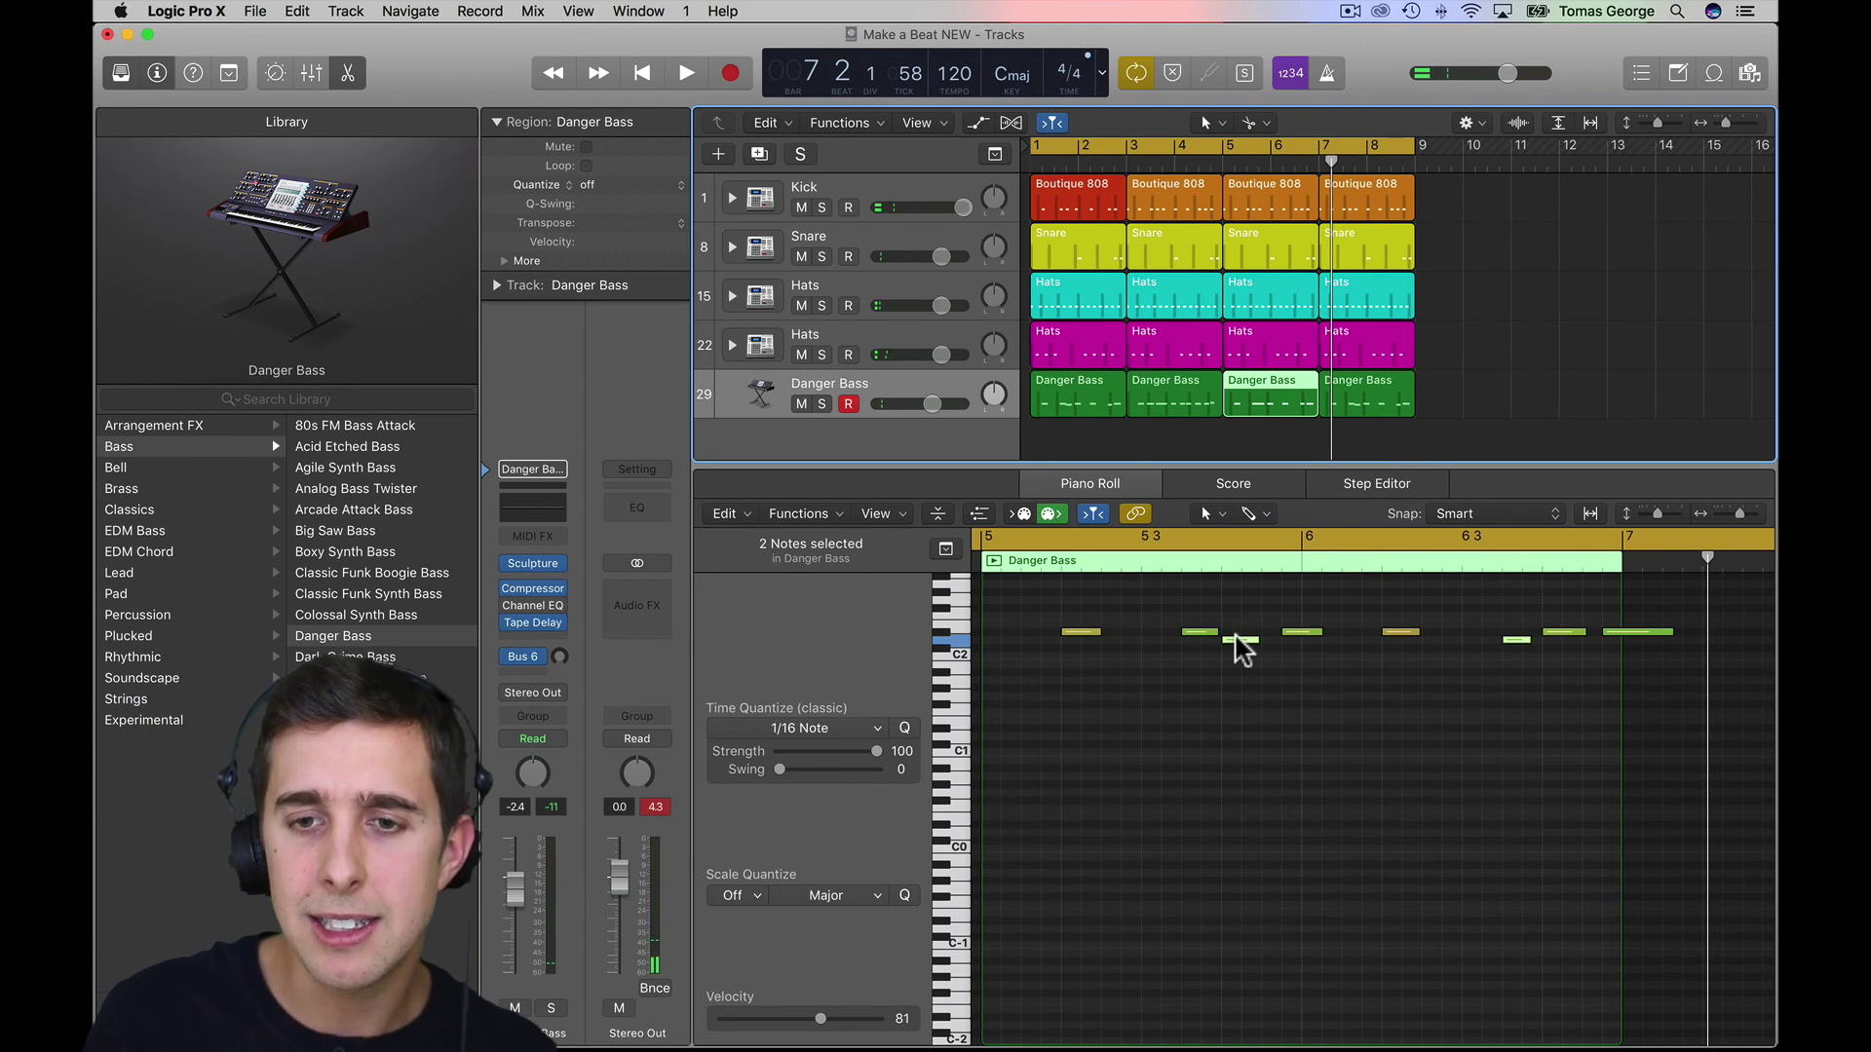
# - Raise the two D2 notes in the bar 5 bass region to F2, slightly earlier, and play them back
pyautogui.moveTo(1244, 648); pyautogui.dragTo(1228, 629)
pyautogui.press('space')
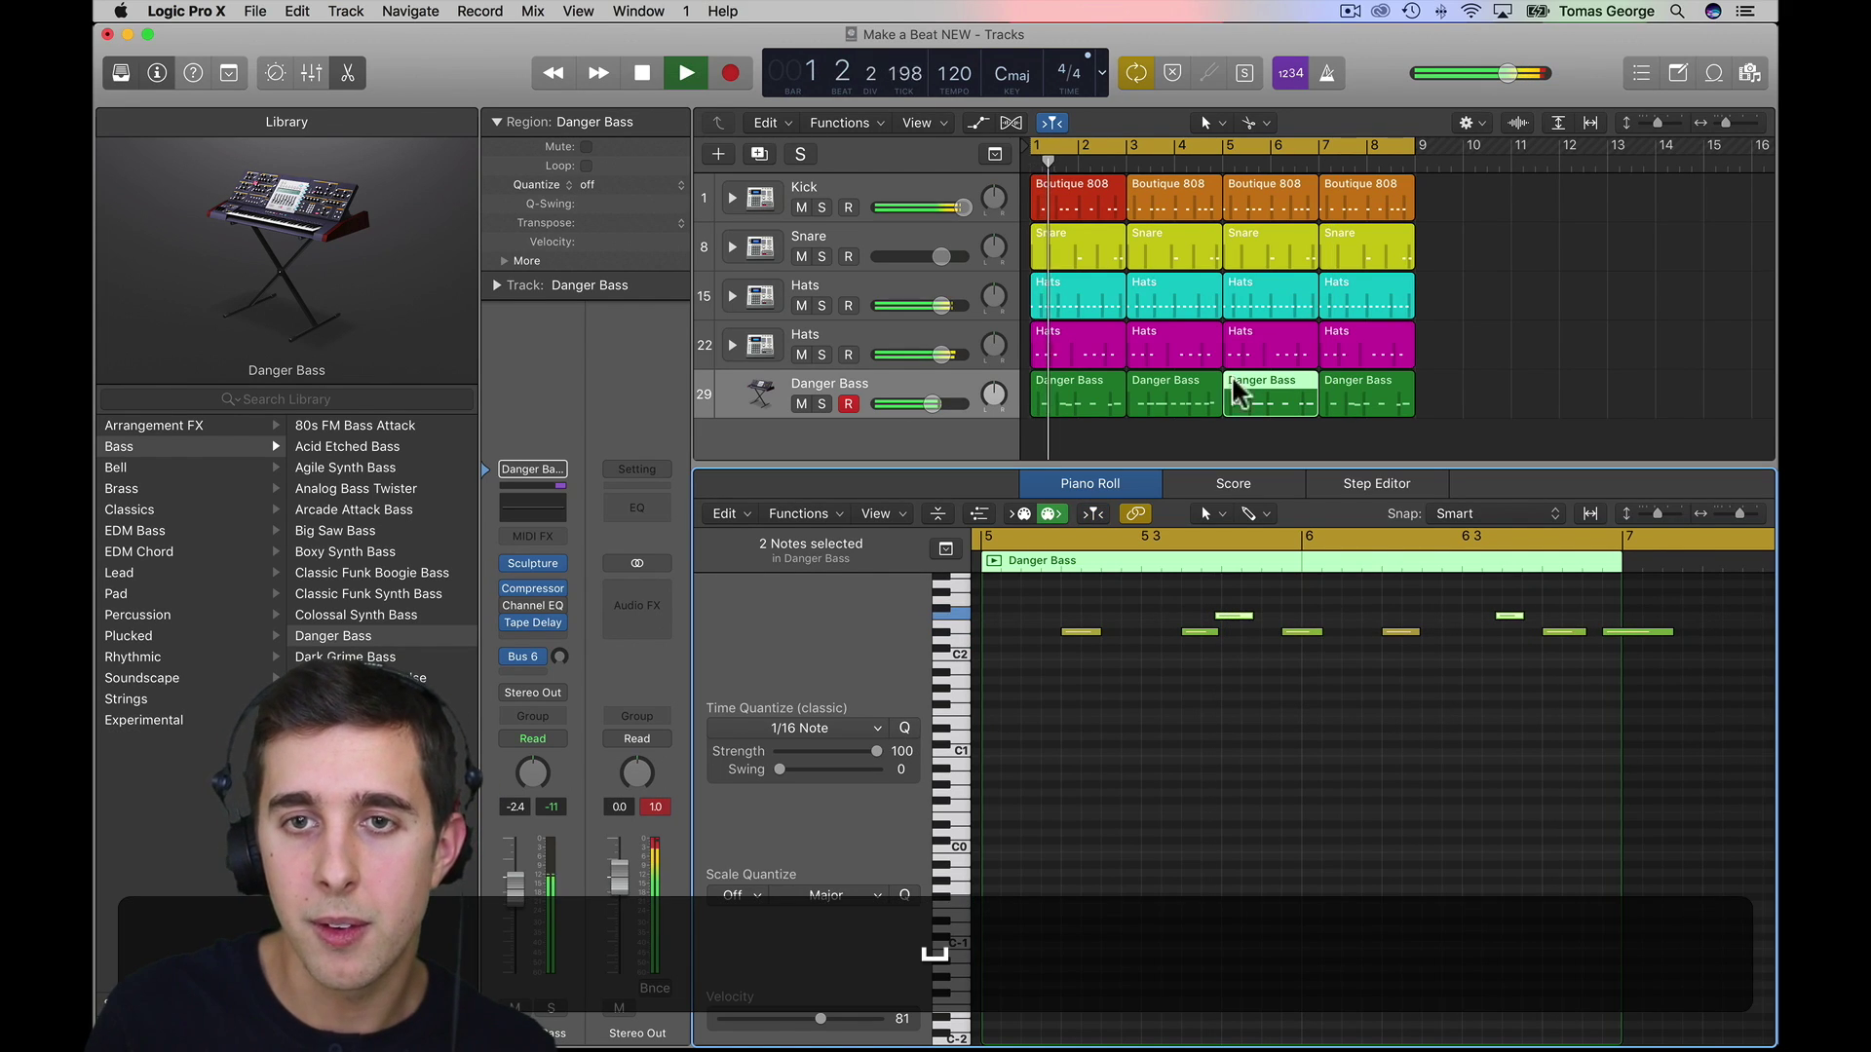
pyautogui.click(1214, 139)
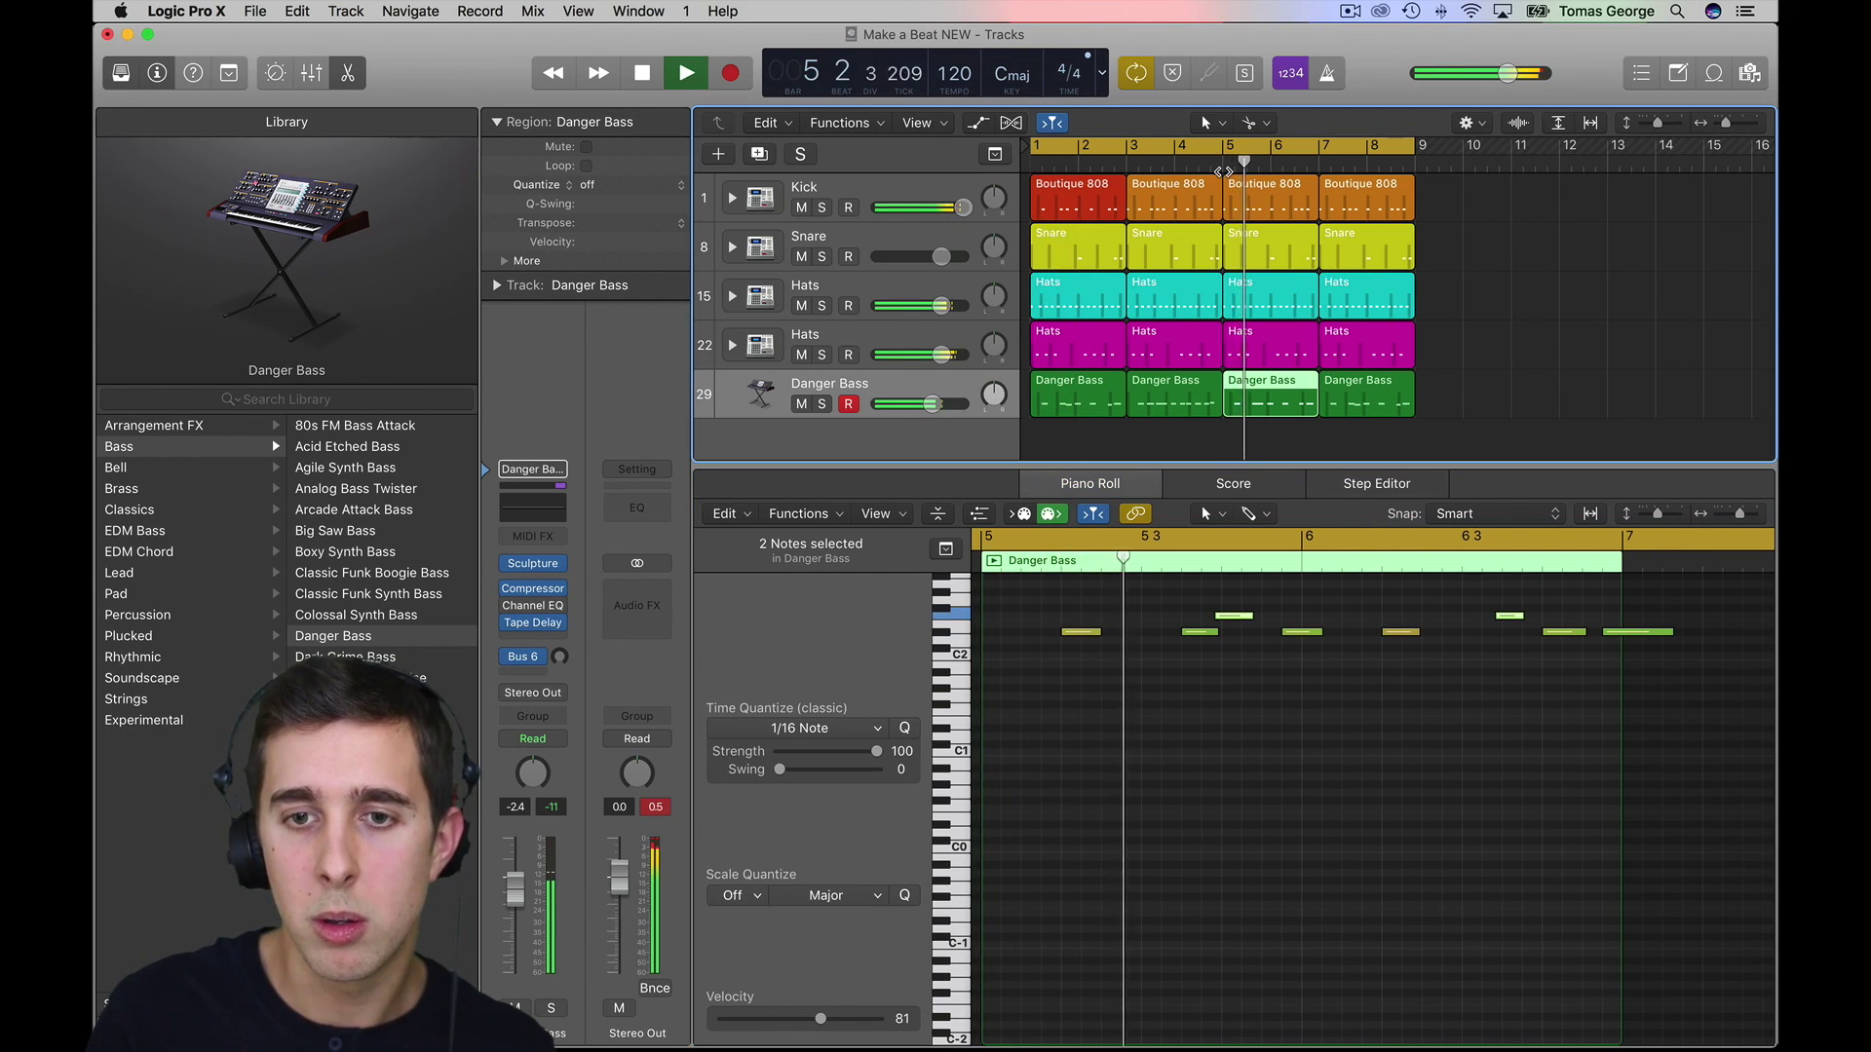
pyautogui.press('space')
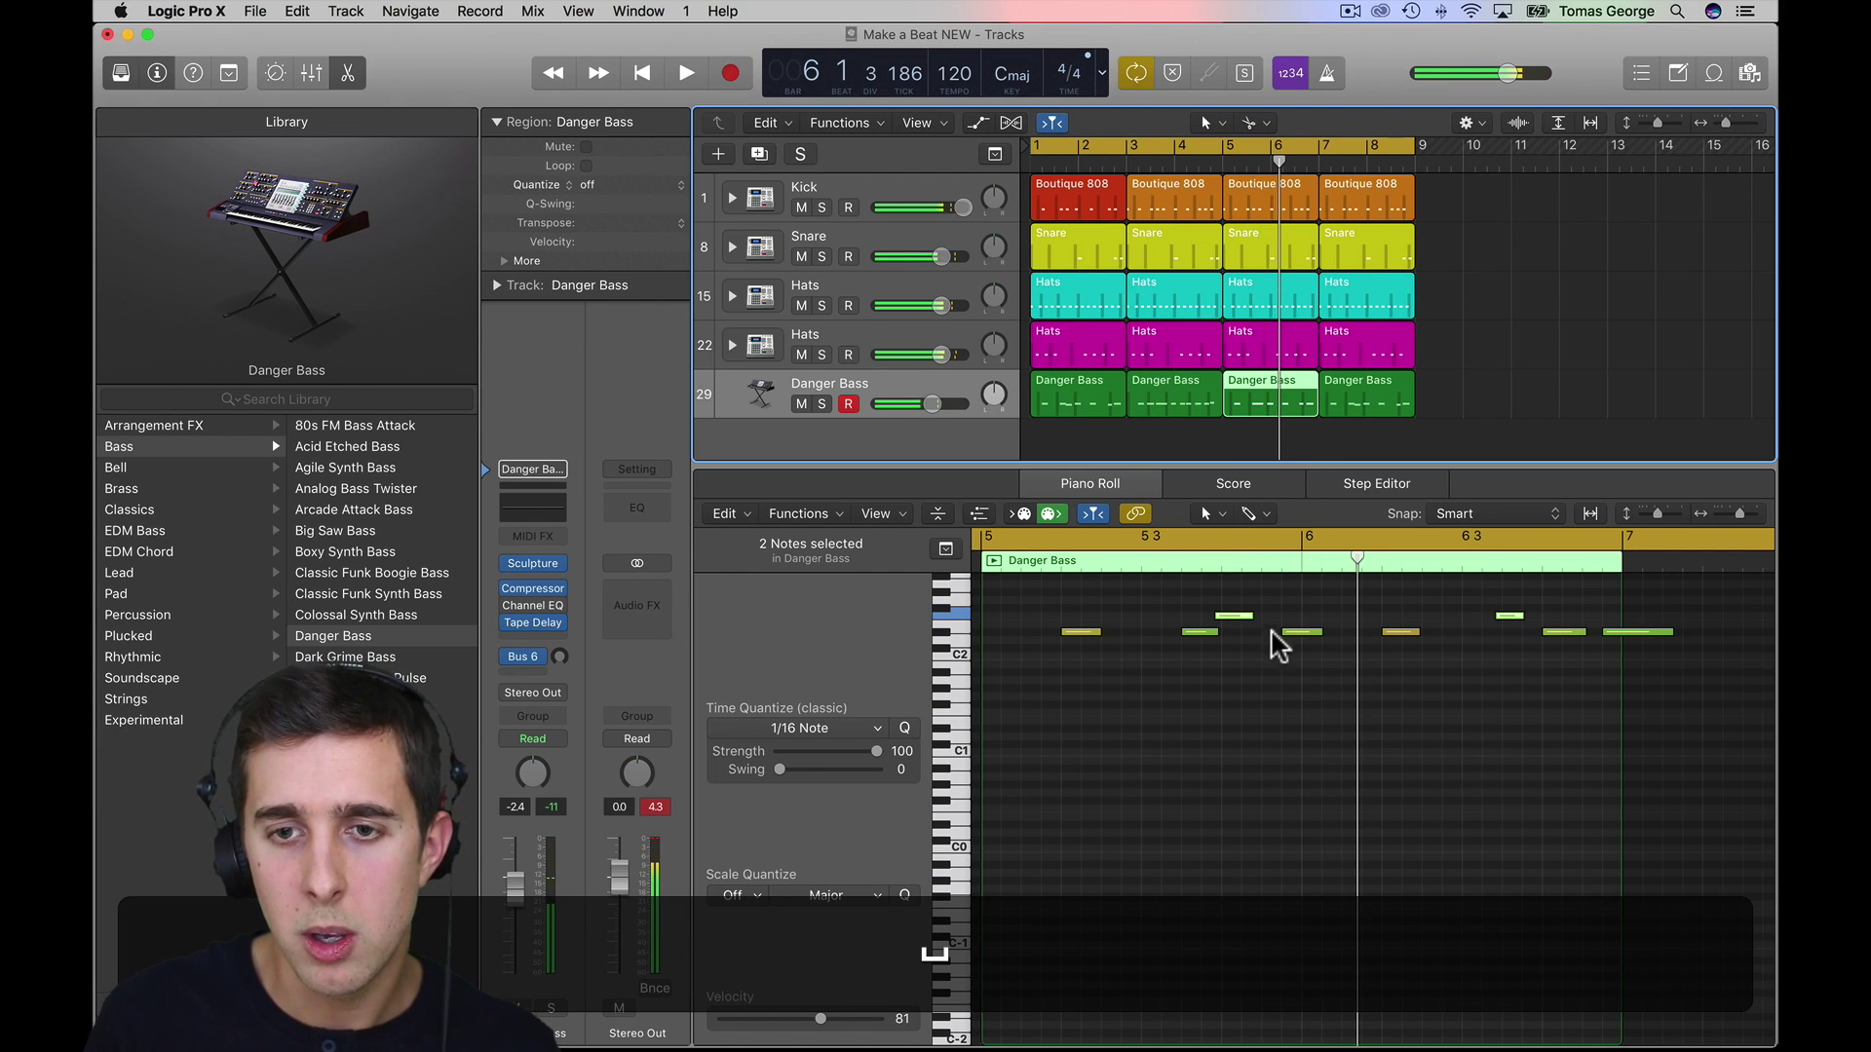
# - Raise the bass note at the start of bar 6 to G2 and audition it with the cycle range set to bars 5–9
pyautogui.scroll(3, 1305, 639)
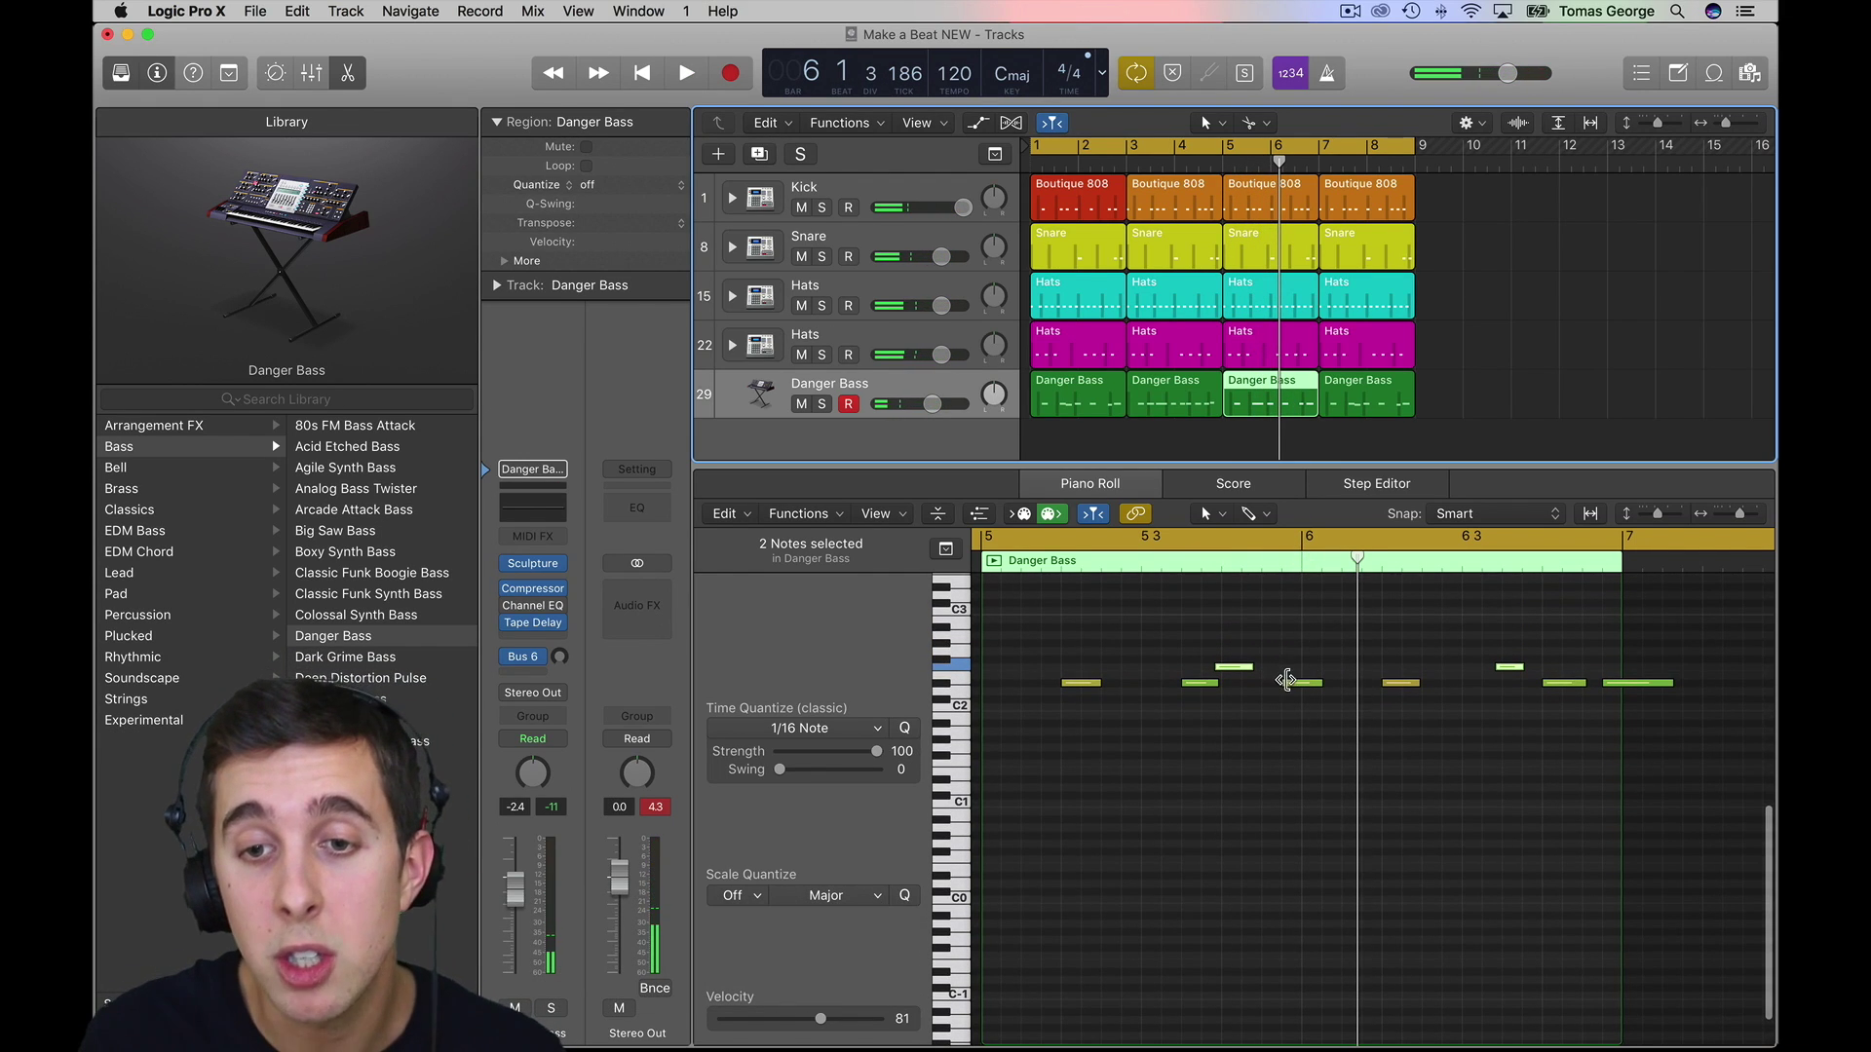
pyautogui.moveTo(1296, 680); pyautogui.dragTo(1293, 648)
pyautogui.press('Return')
pyautogui.press('space')
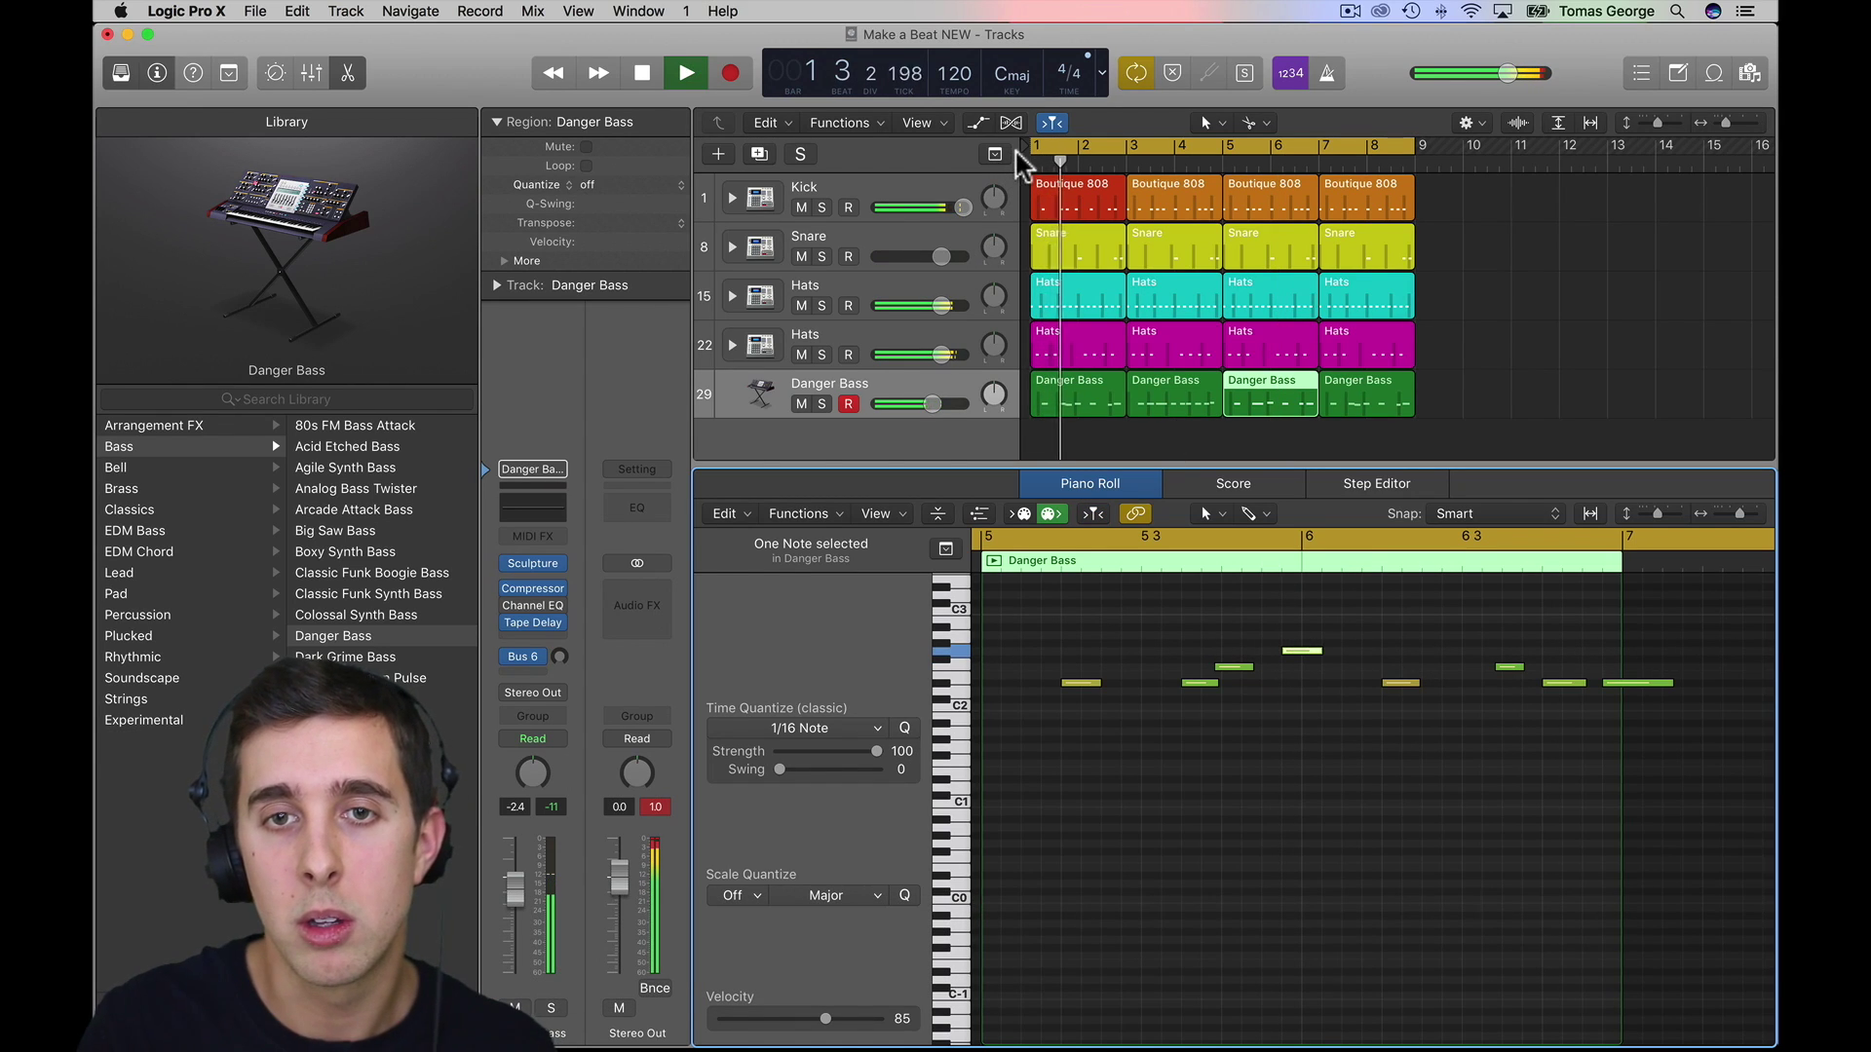
pyautogui.moveTo(1033, 146); pyautogui.dragTo(1226, 150)
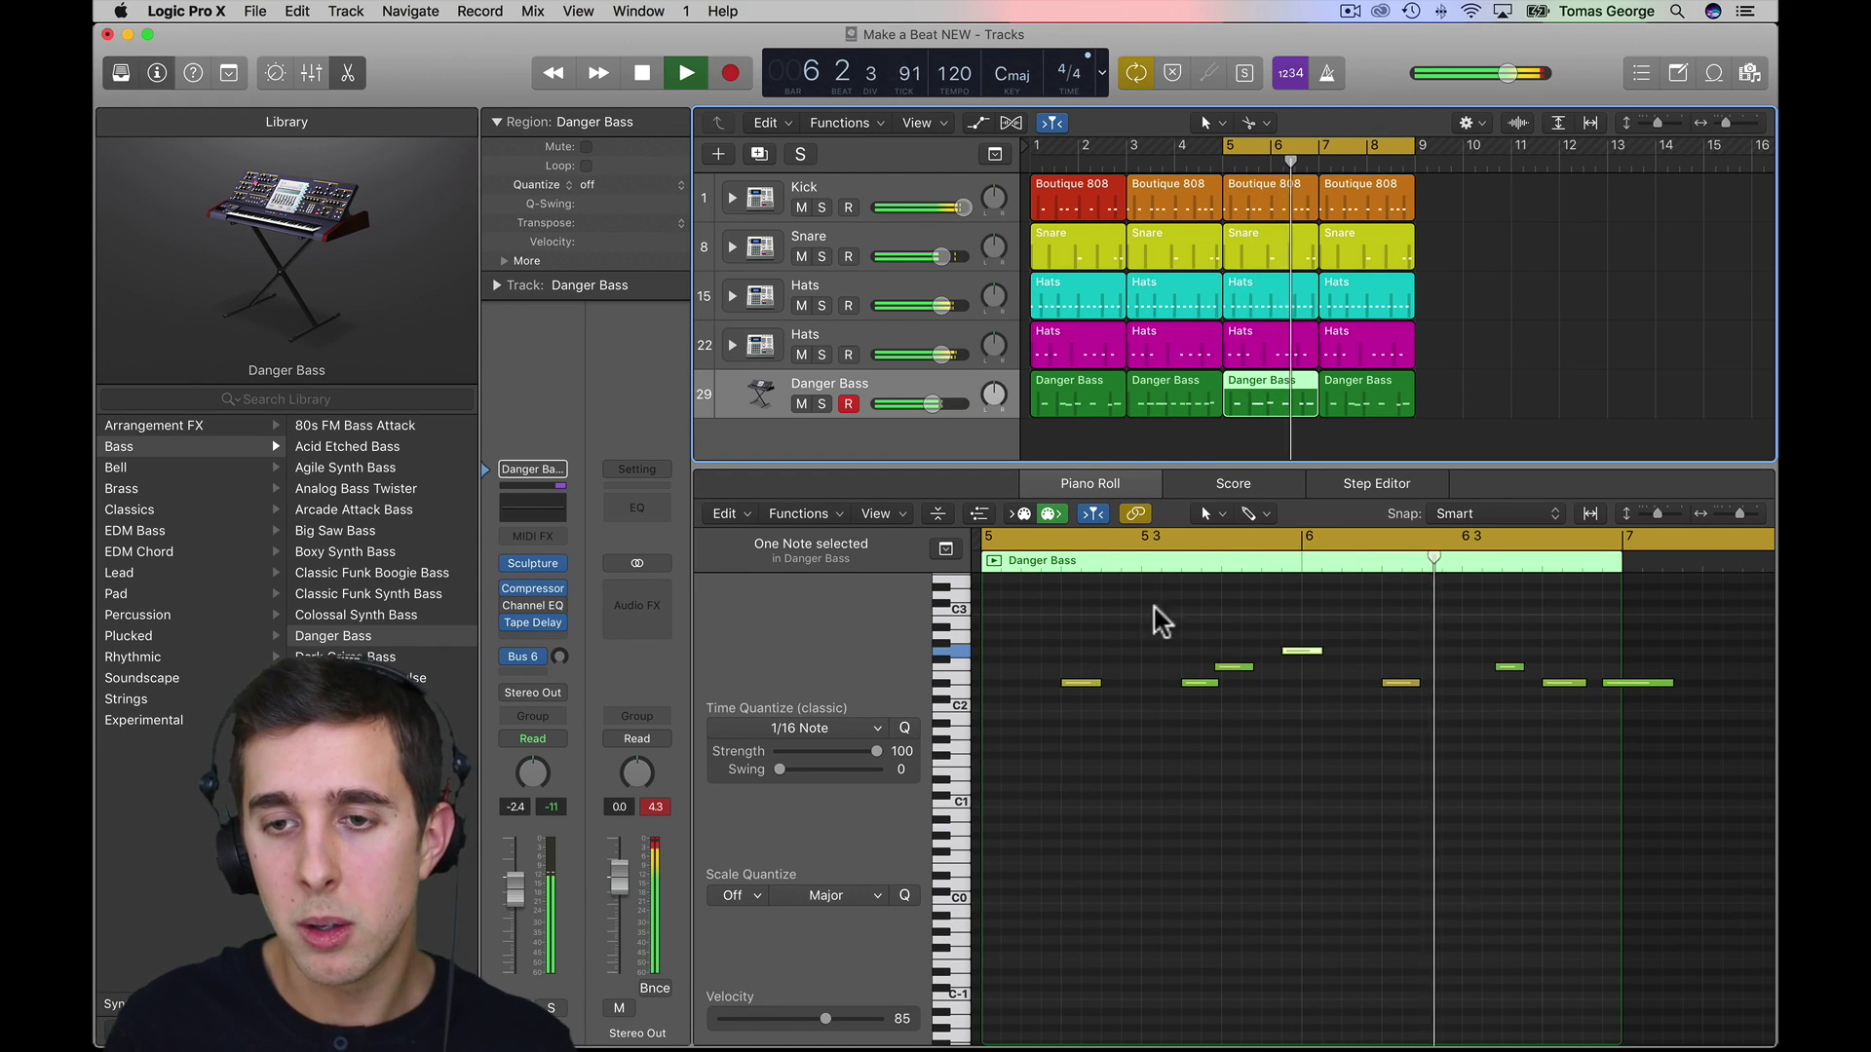
pyautogui.press('space')
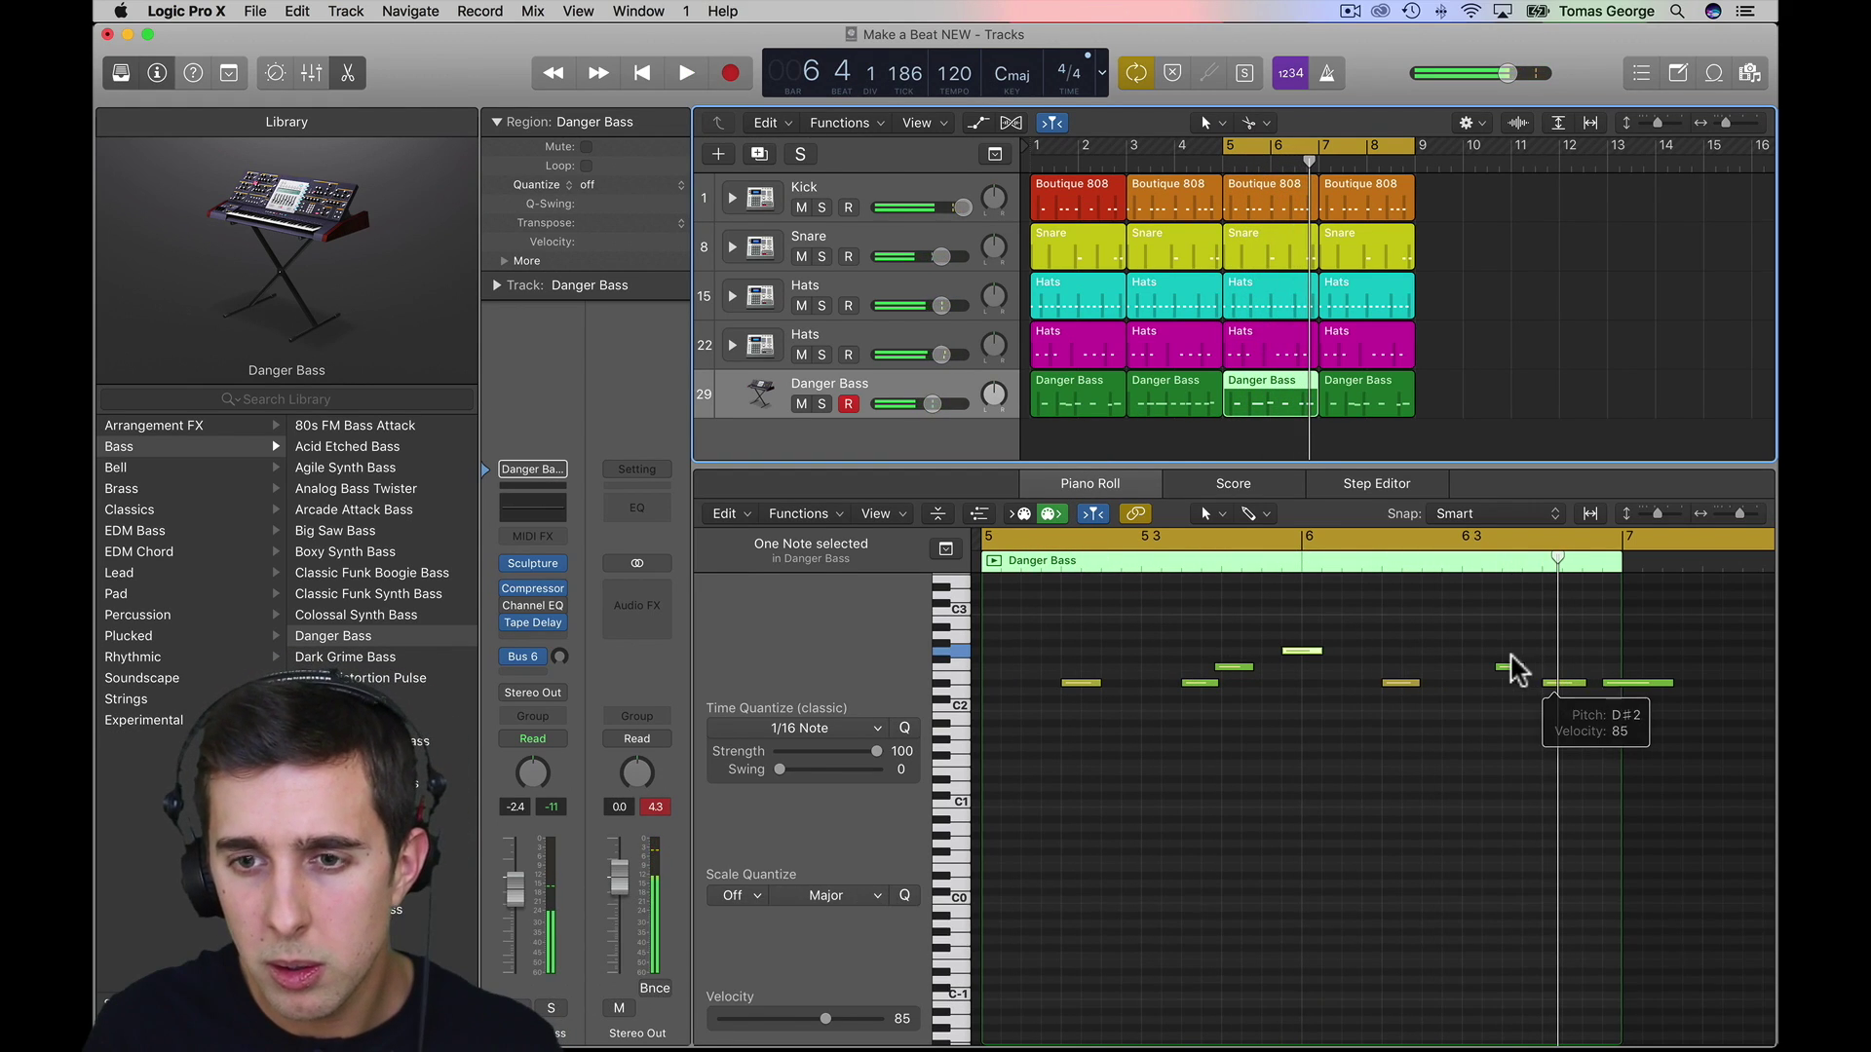
# - Raise the short D#2 bass note near bar 6 beat 4 to G2 and delete the long final note crossing into bar 7
pyautogui.click(1509, 668)
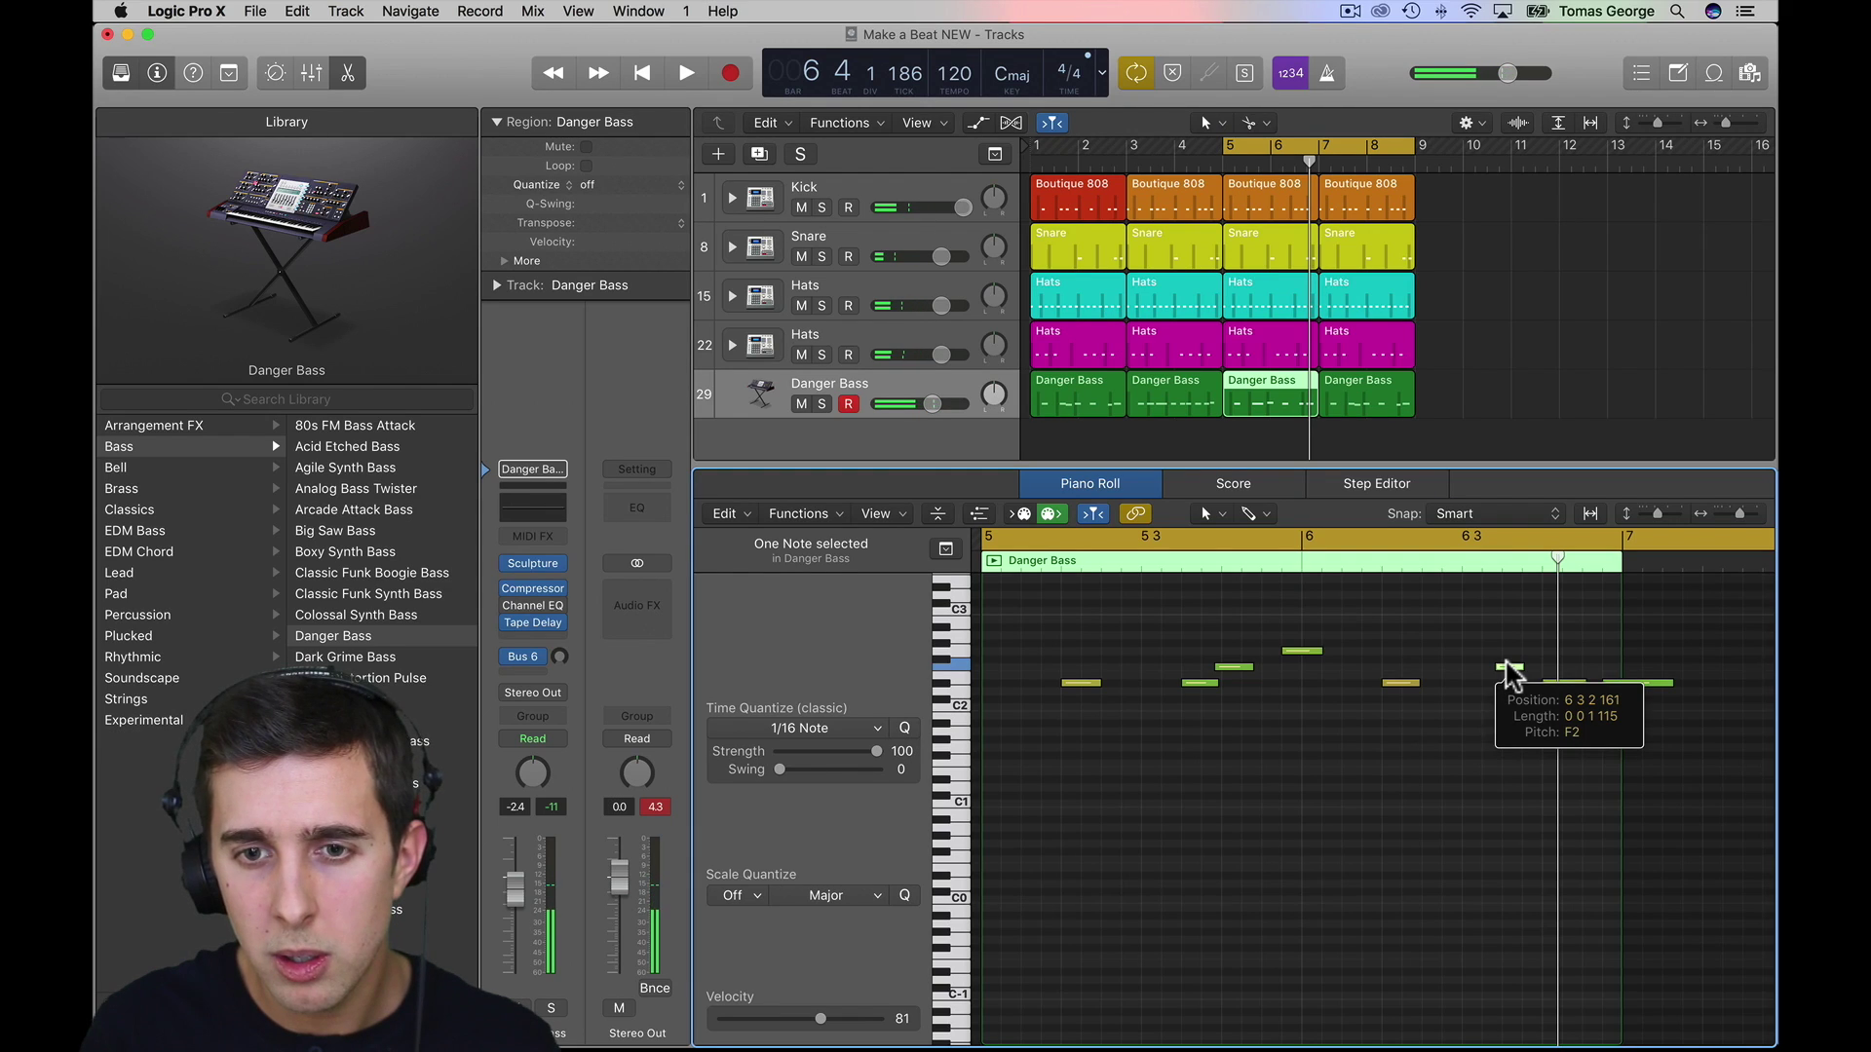
pyautogui.moveTo(1564, 687); pyautogui.dragTo(1621, 723)
pyautogui.press('space')
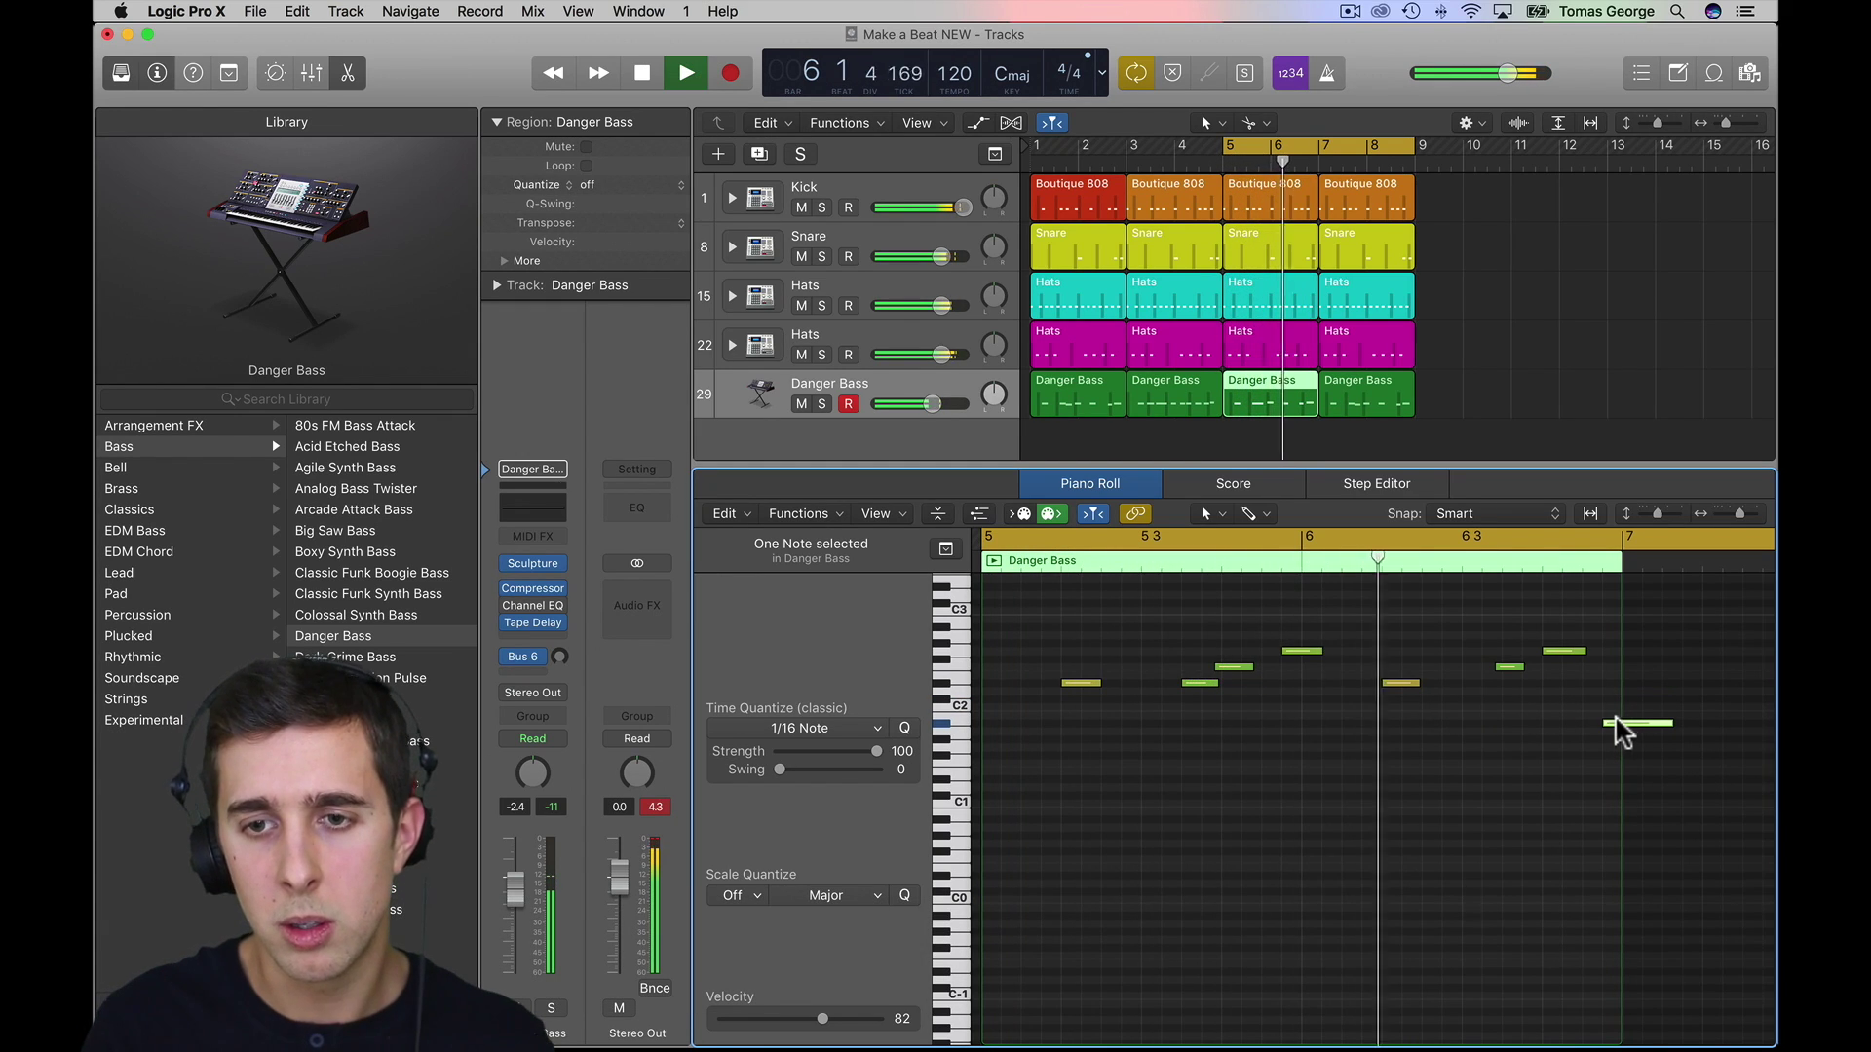
pyautogui.press('space')
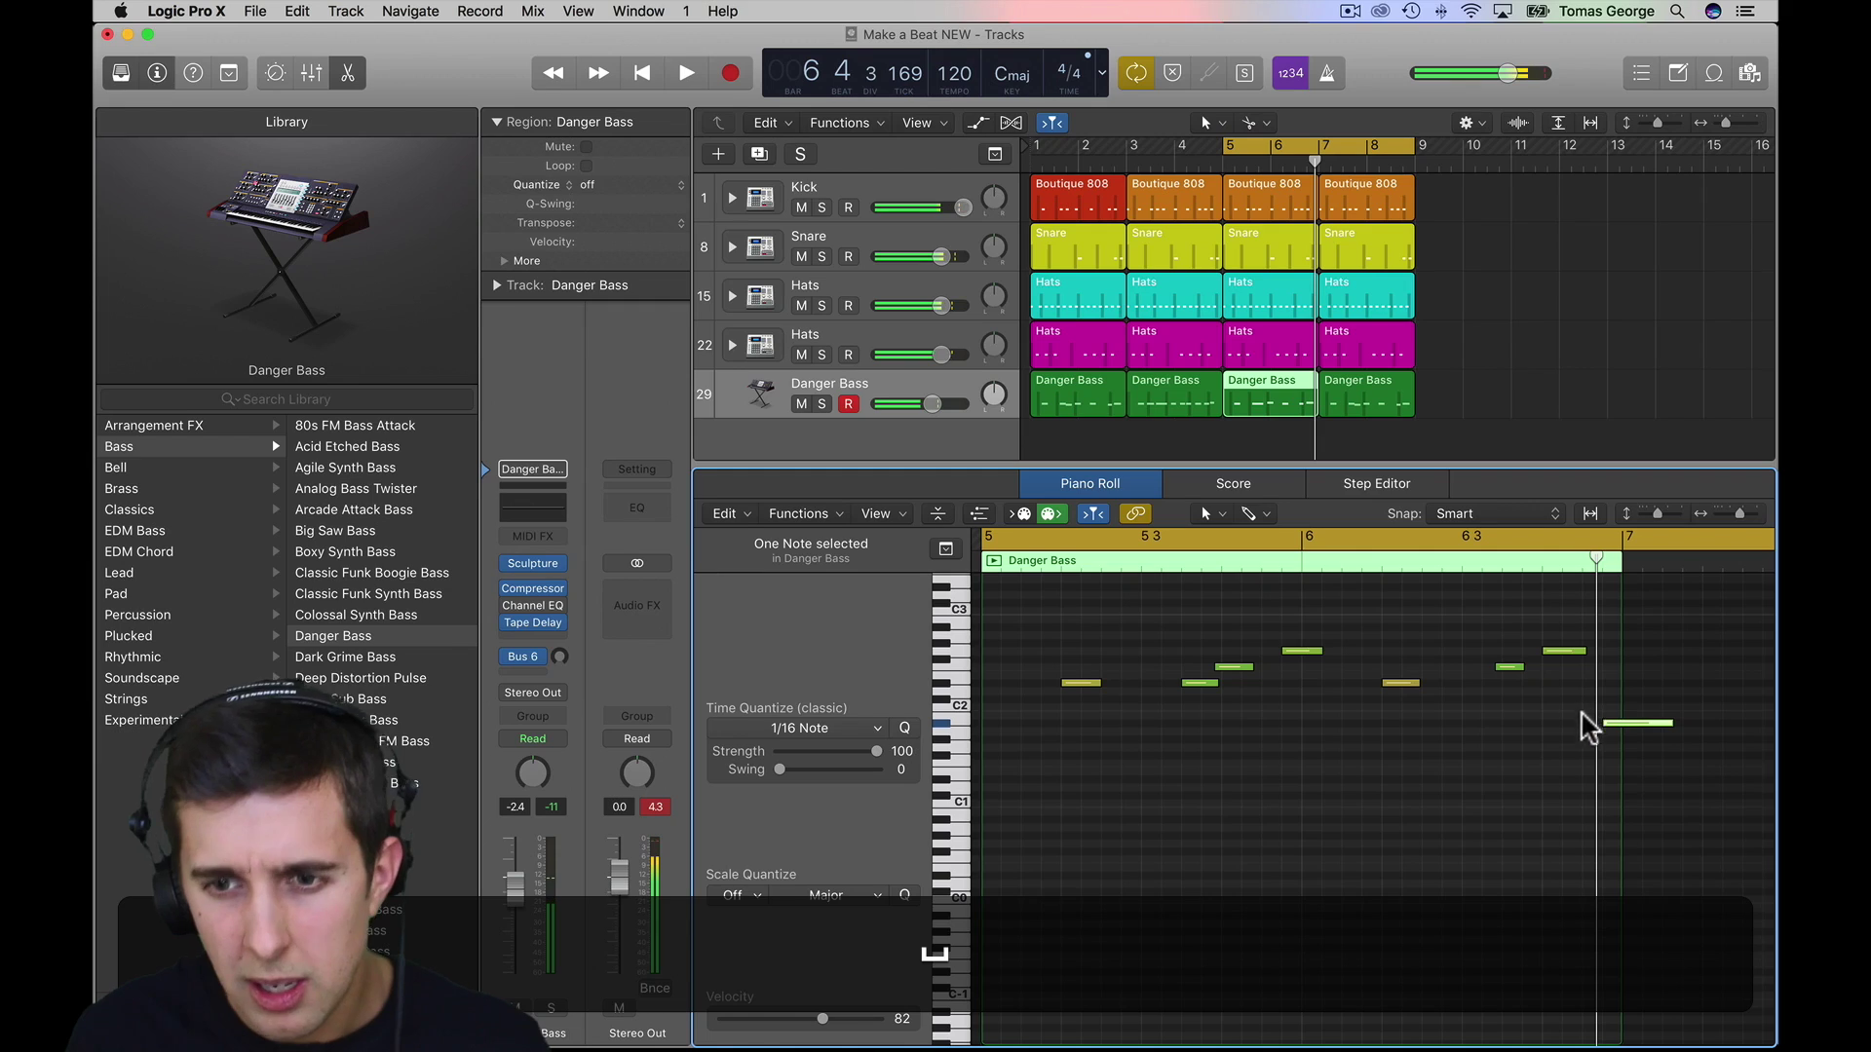
pyautogui.click(1641, 749)
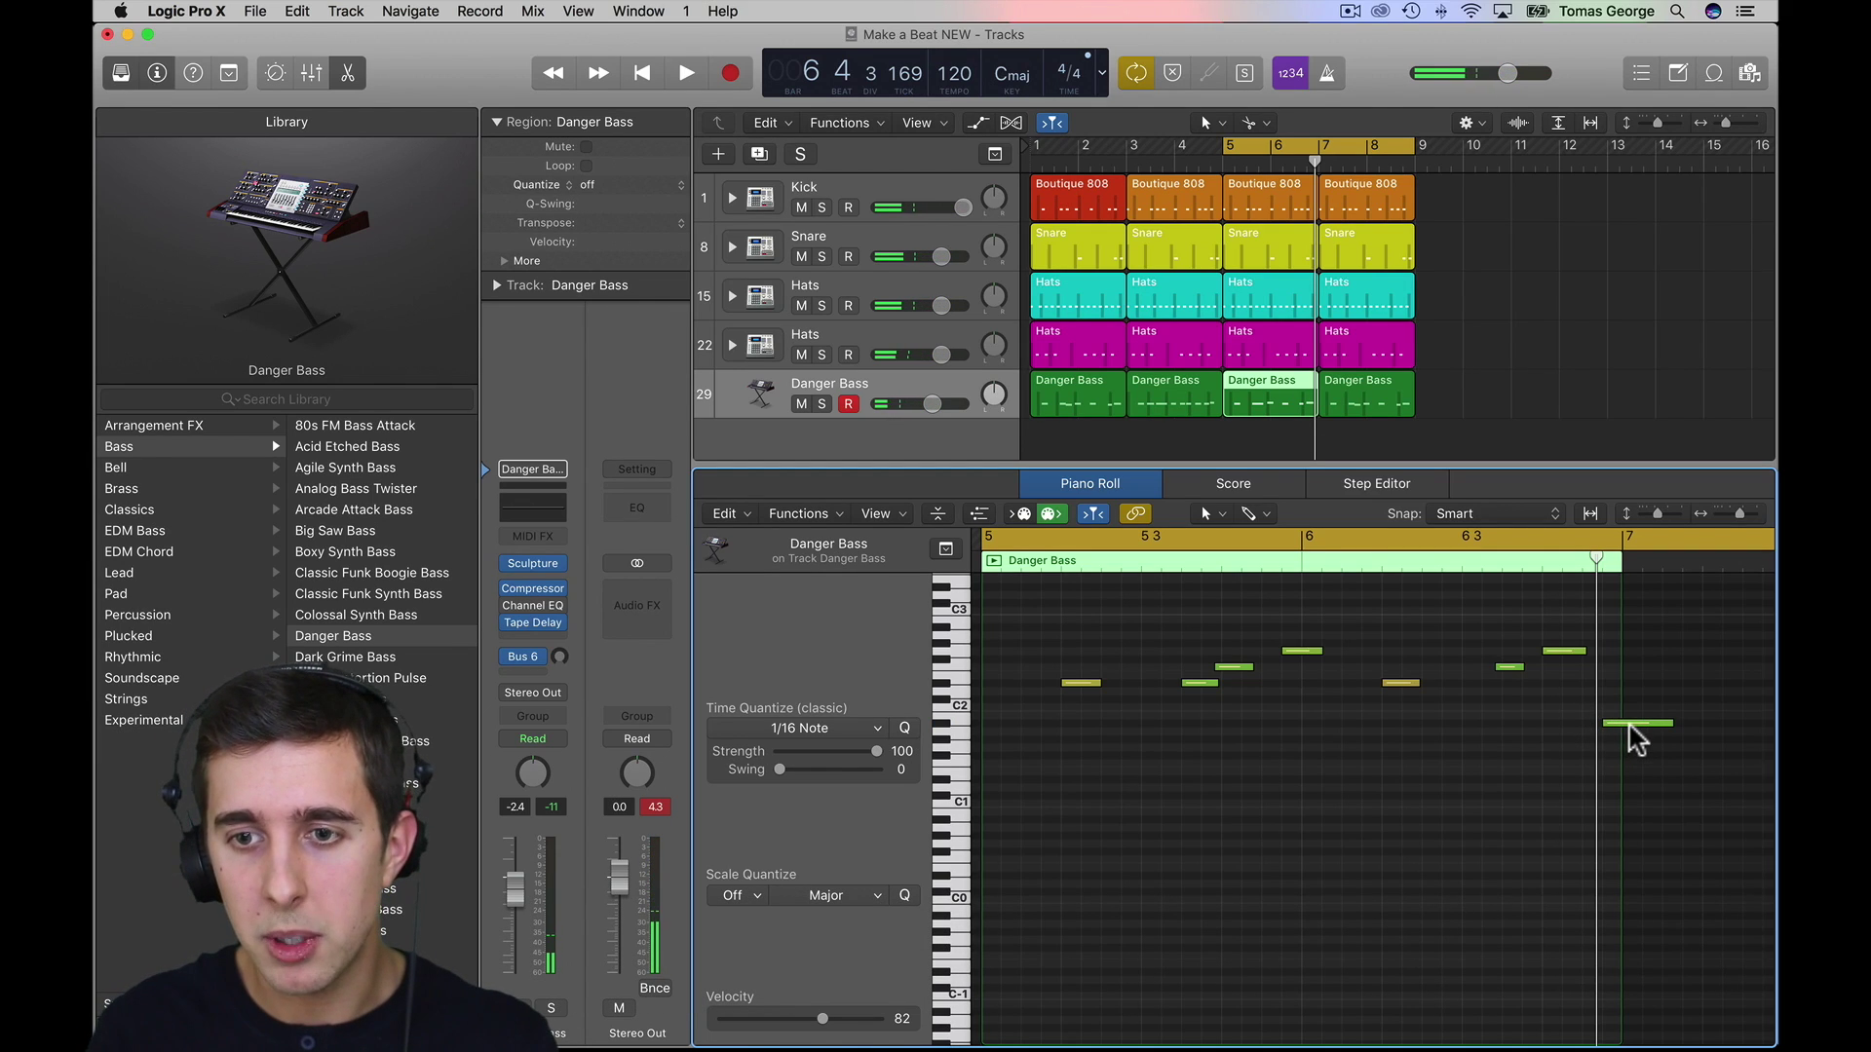
pyautogui.press('BackSpace')
# - Quantize all notes in the Danger Bass regions at bars 5, 3 and 1 to 1/16 notes
pyautogui.moveTo(1587, 737); pyautogui.dragTo(1044, 627)
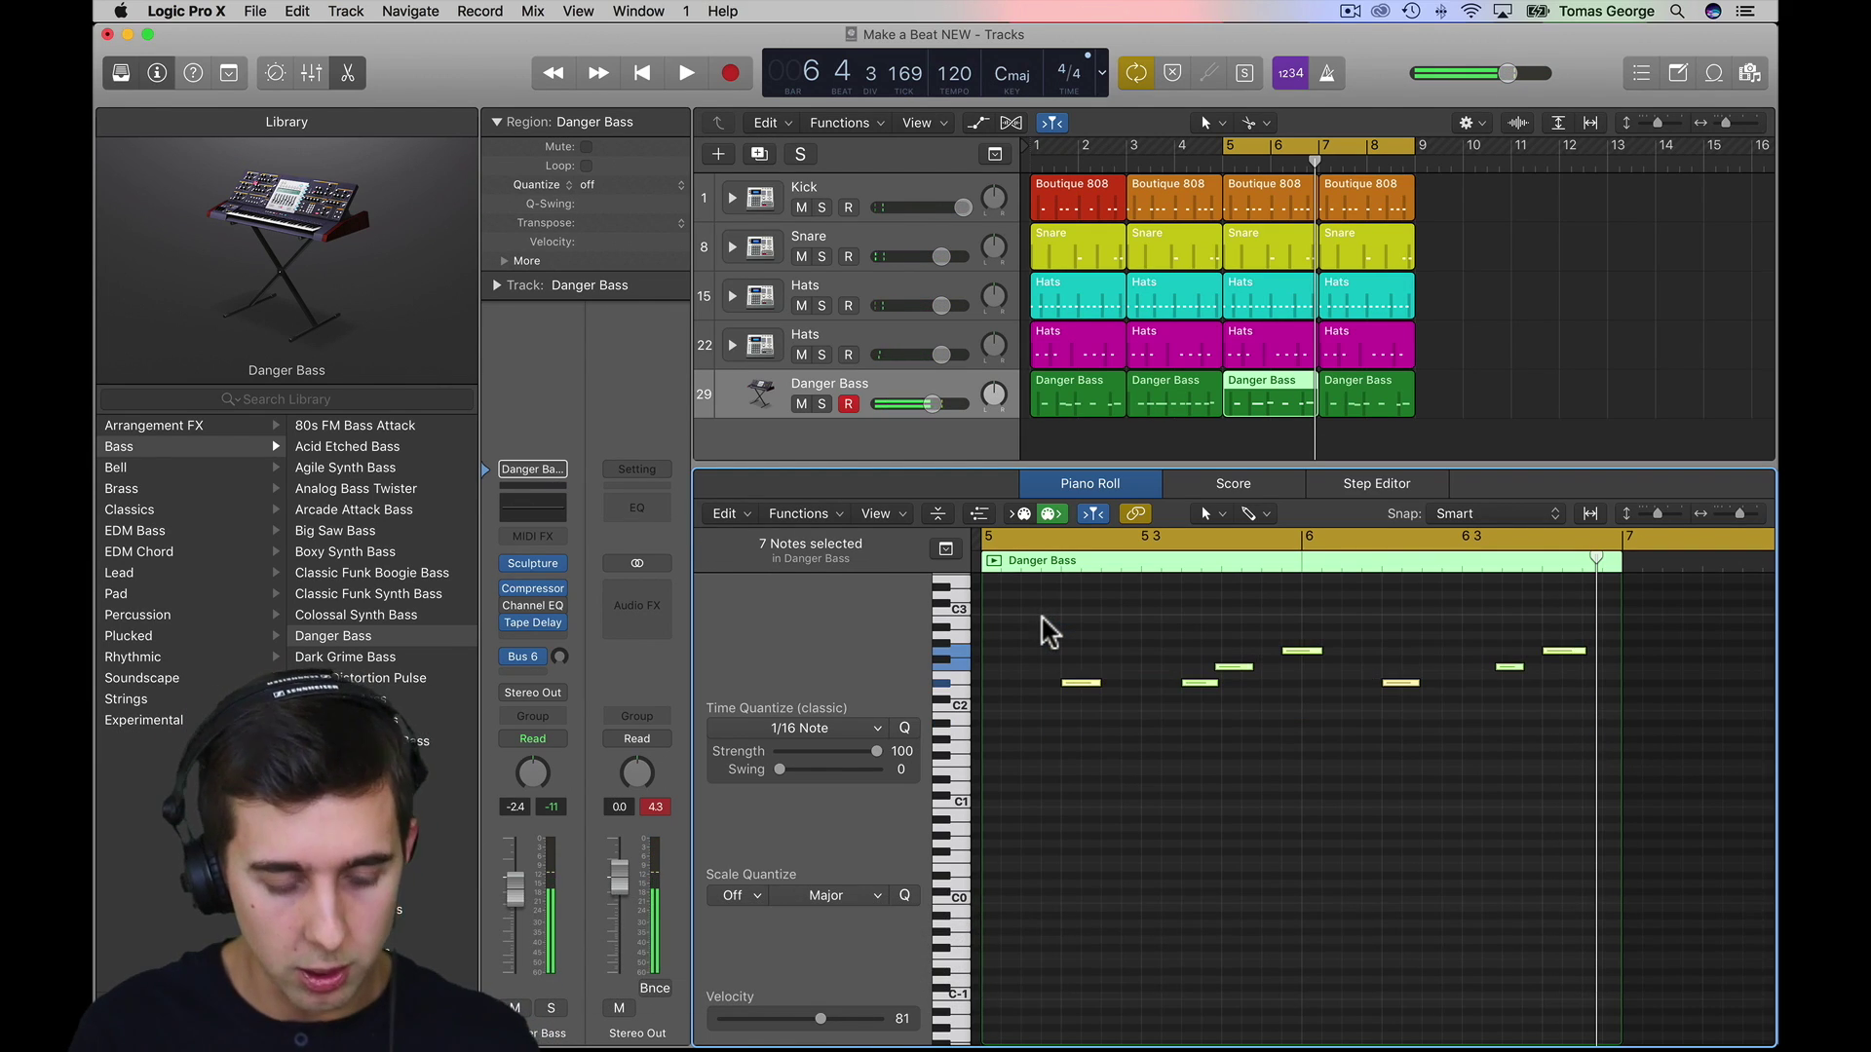
pyautogui.press('q')
pyautogui.click(1175, 395)
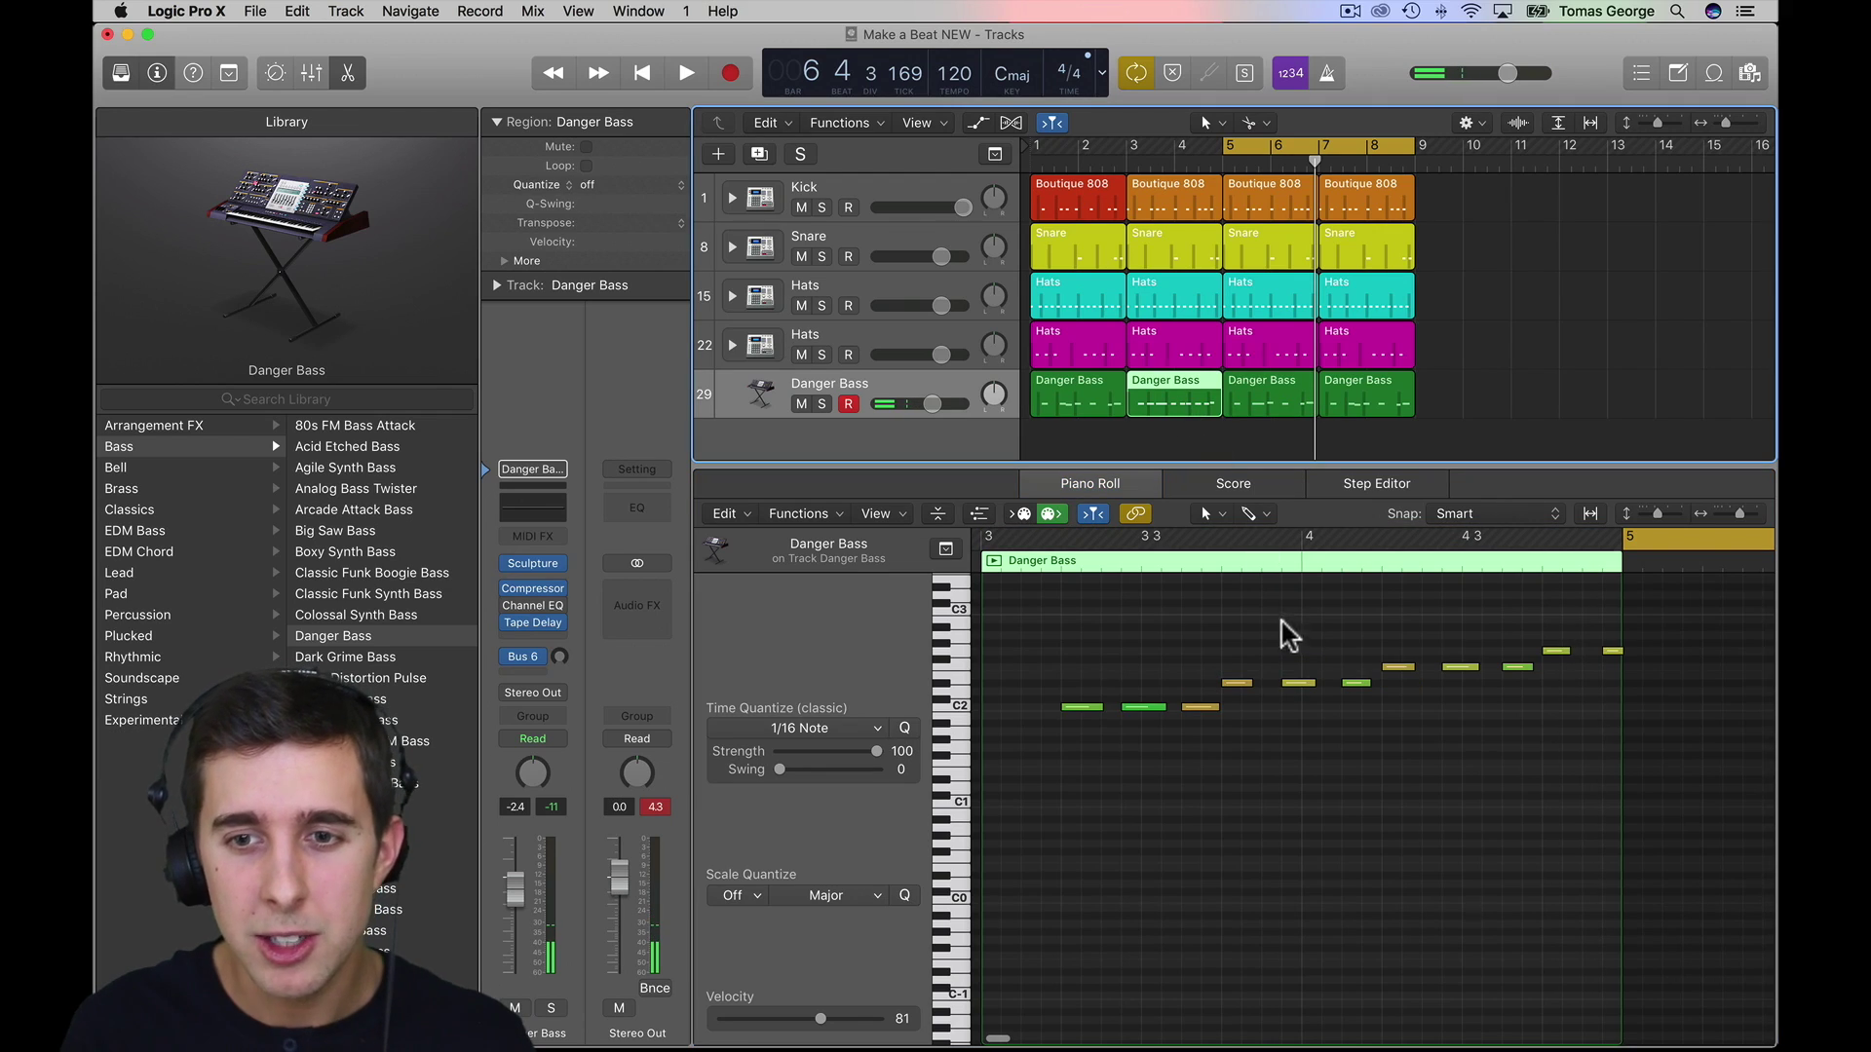
pyautogui.moveTo(1658, 793); pyautogui.dragTo(1010, 600)
pyautogui.press('q')
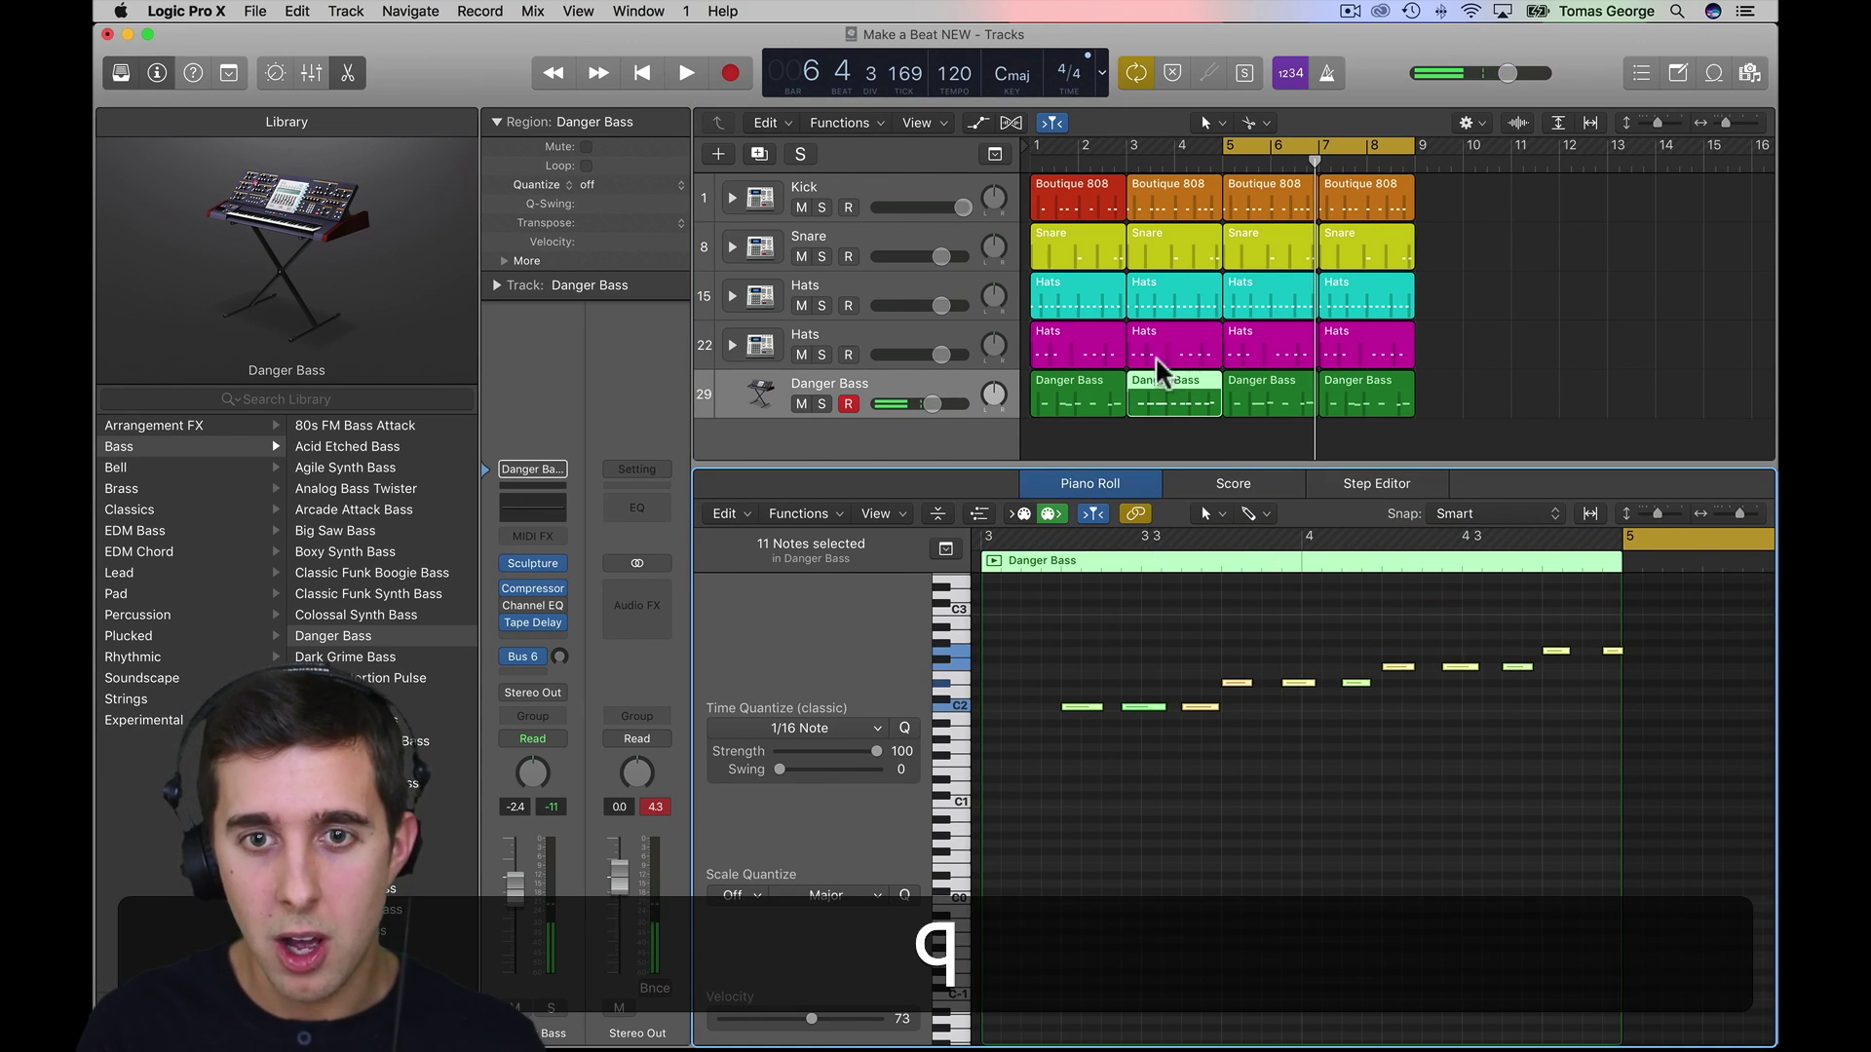
pyautogui.click(1061, 388)
pyautogui.moveTo(1035, 624); pyautogui.dragTo(1657, 836)
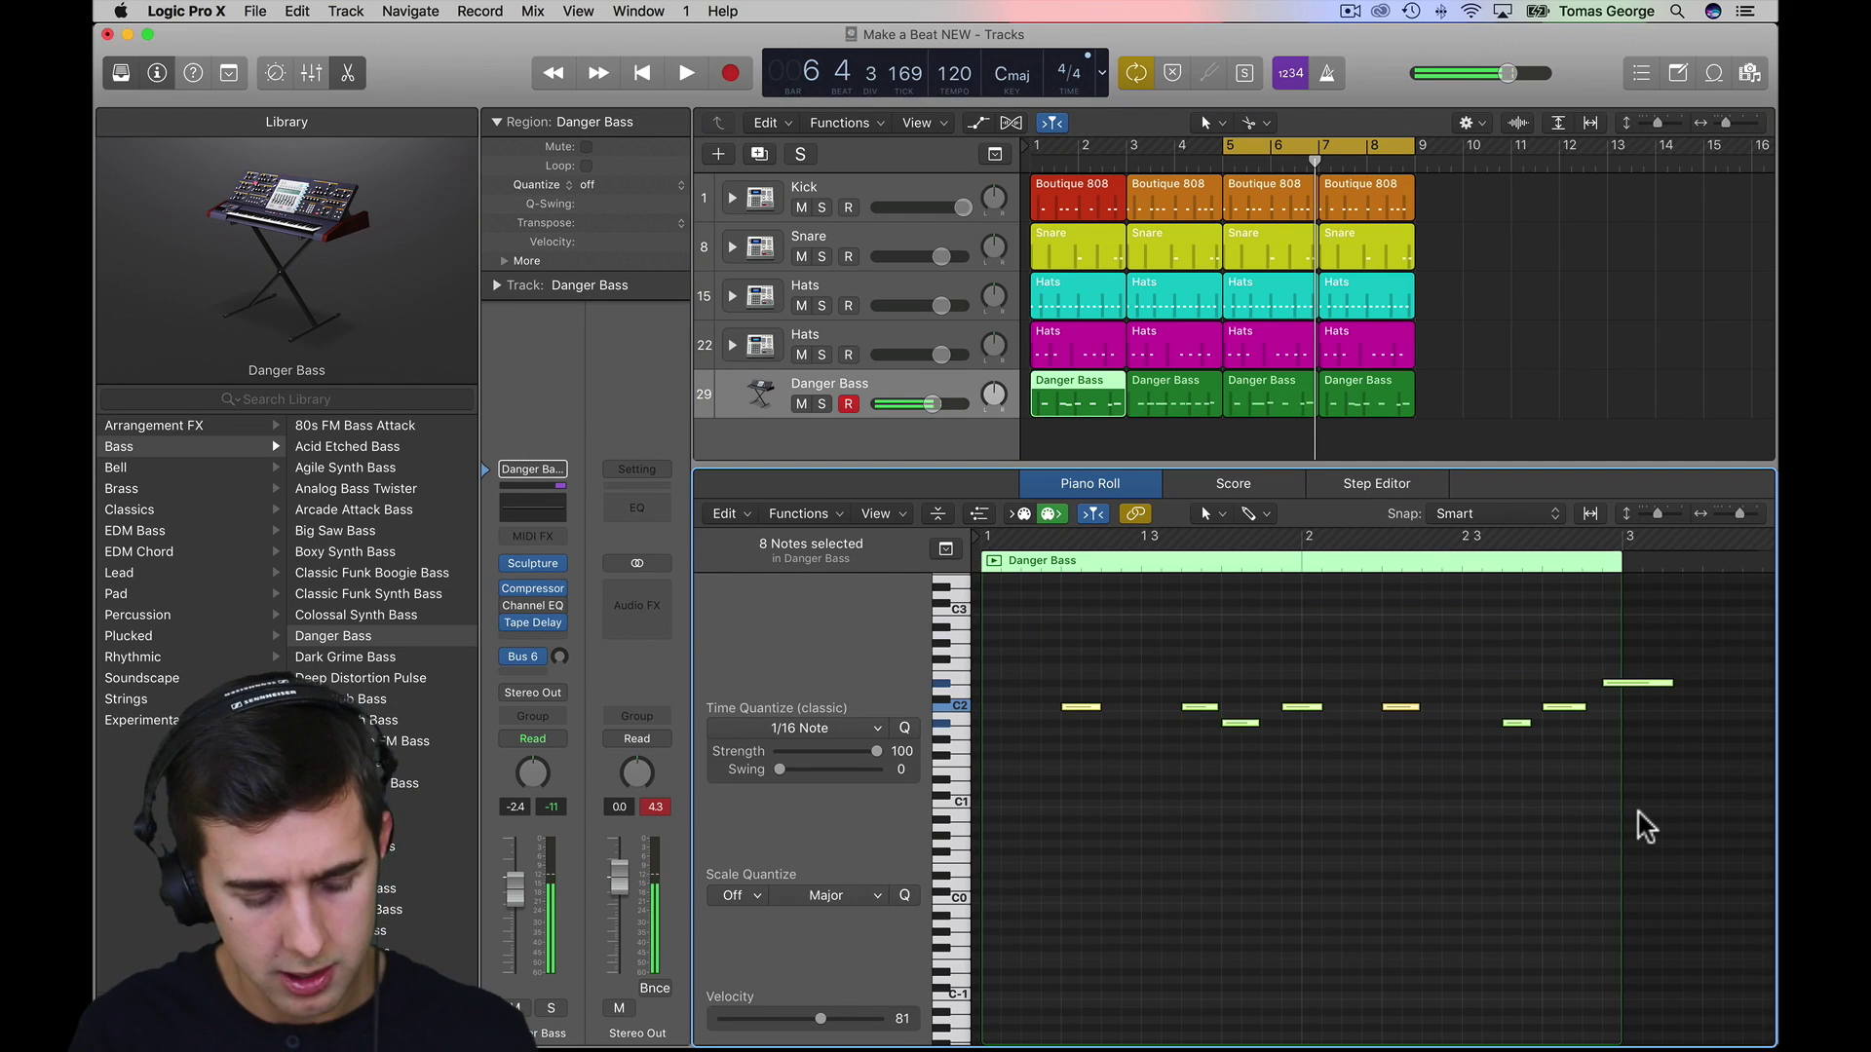
pyautogui.press('q')
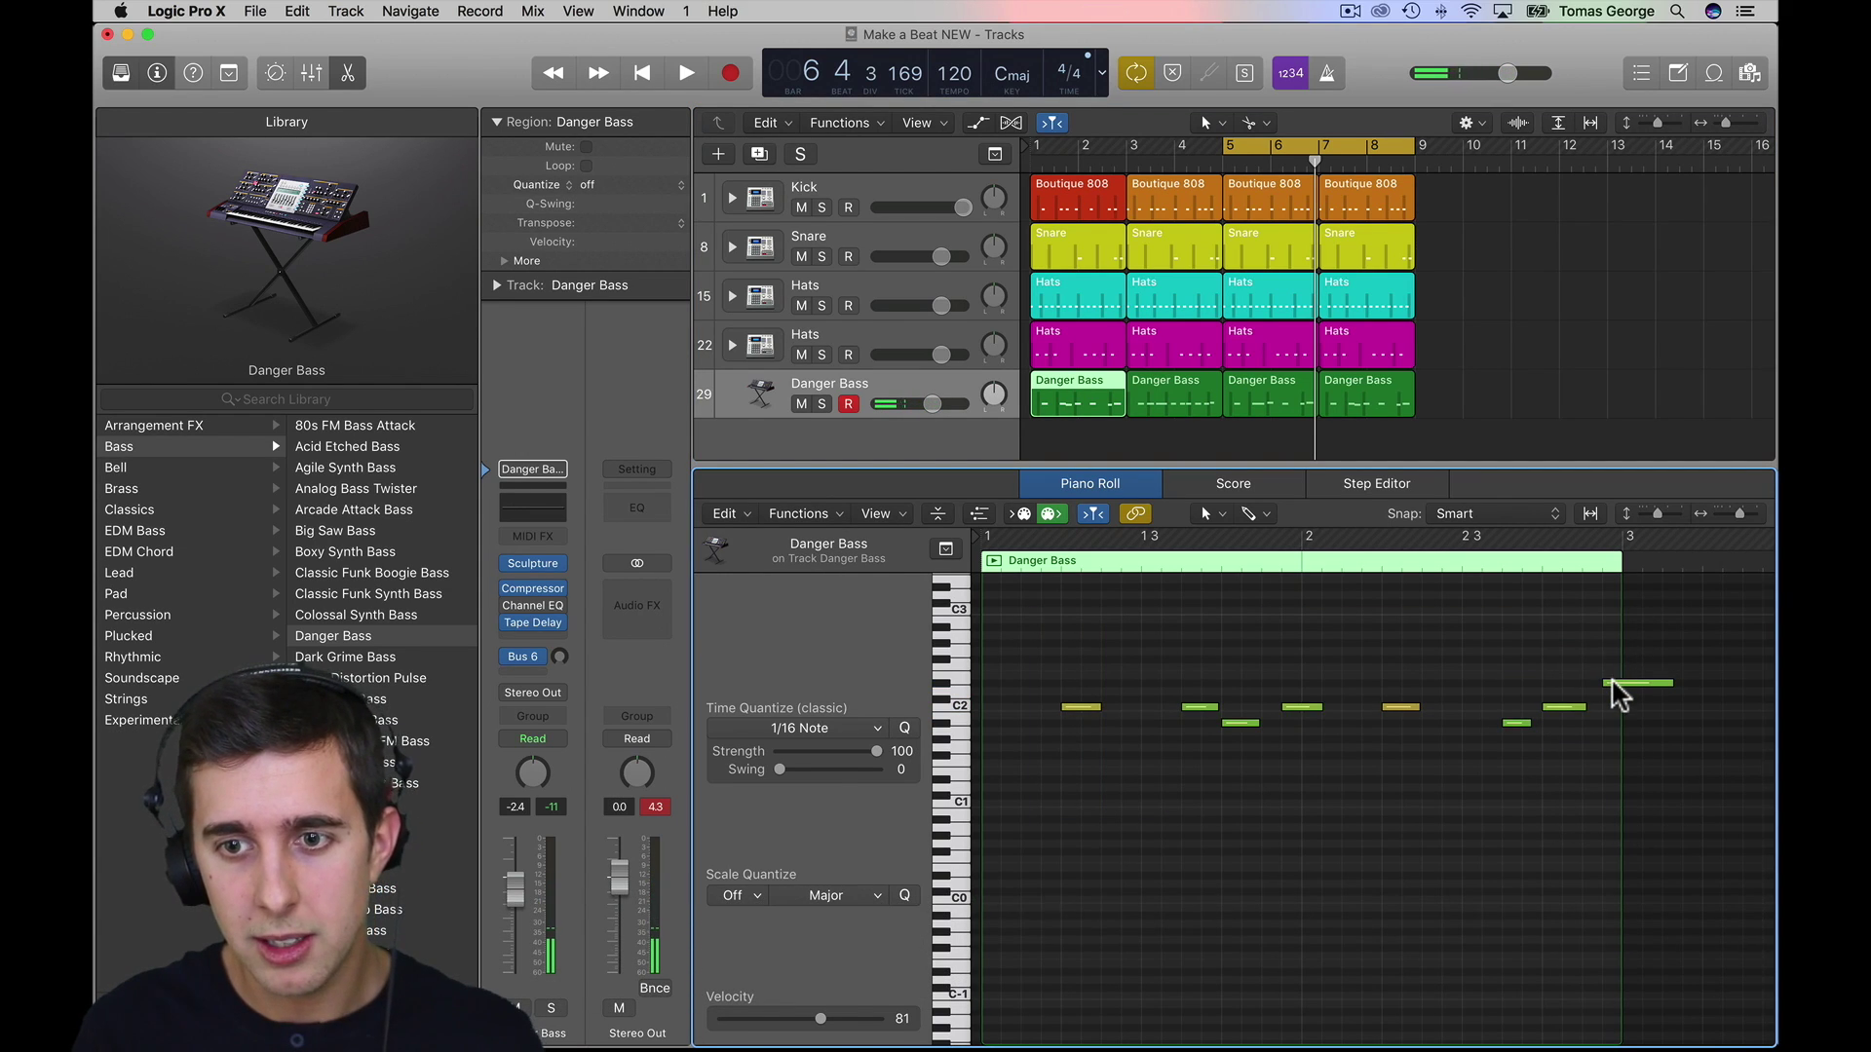
# - Delete the final notes that overrun the ends of the bar 1 and bar 7 Danger Bass regions, and start playback
pyautogui.click(1616, 683)
pyautogui.press('BackSpace')
pyautogui.click(1374, 390)
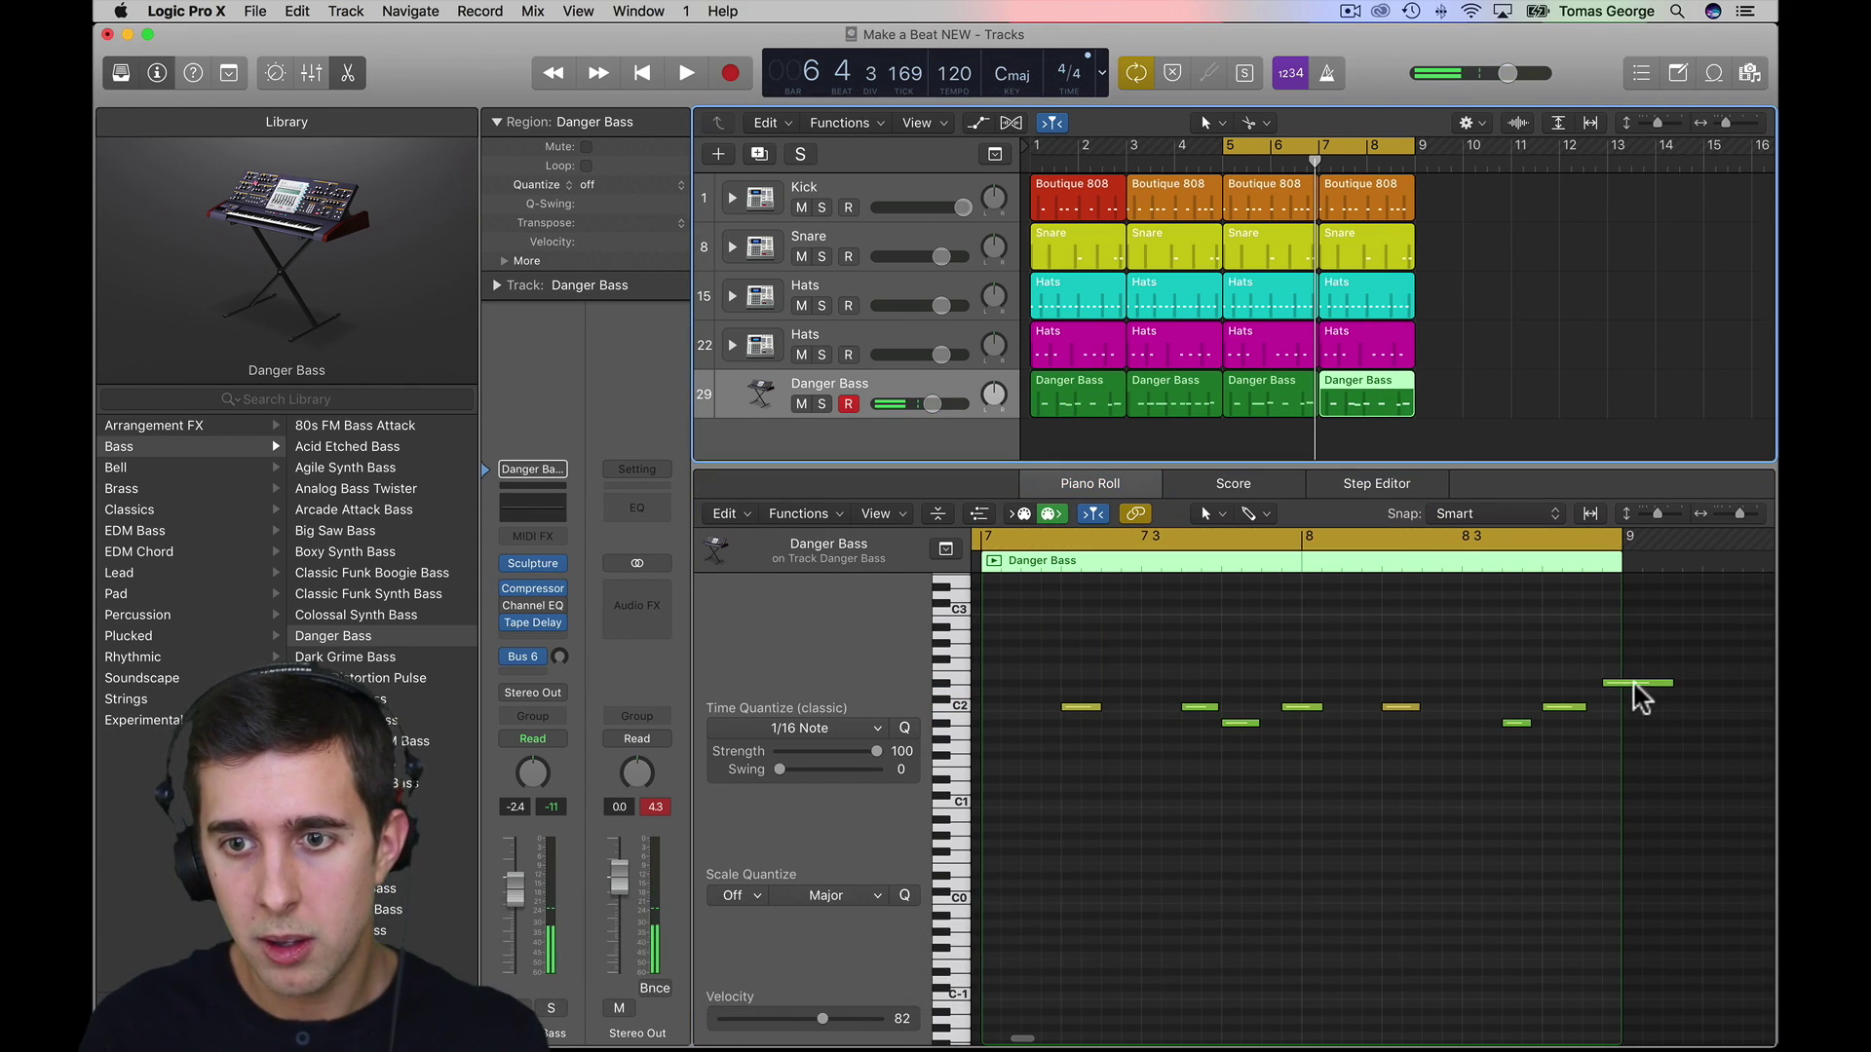
pyautogui.press('BackSpace')
pyautogui.press('space')
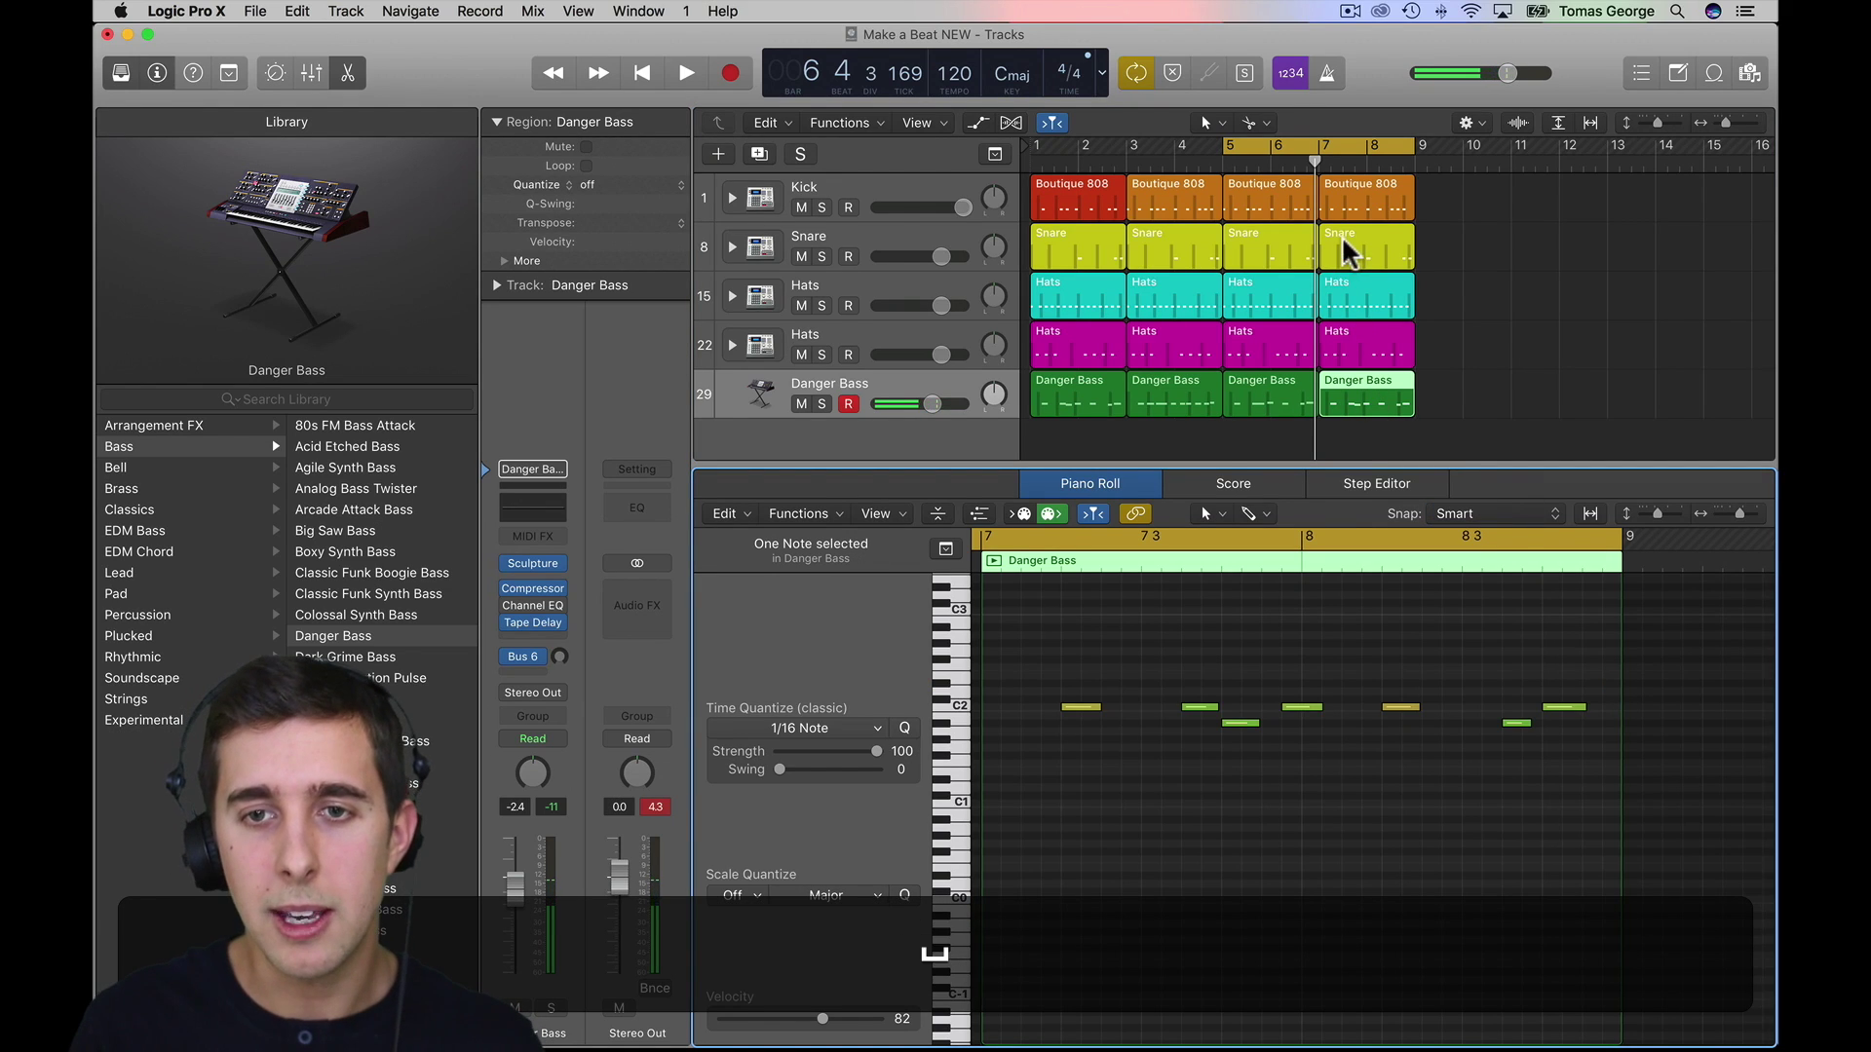
# - Copy the last G2 note in the bar 5 bass region to A#1 at the end of bar 6, trimming the region to bar 7
pyautogui.click(1267, 383)
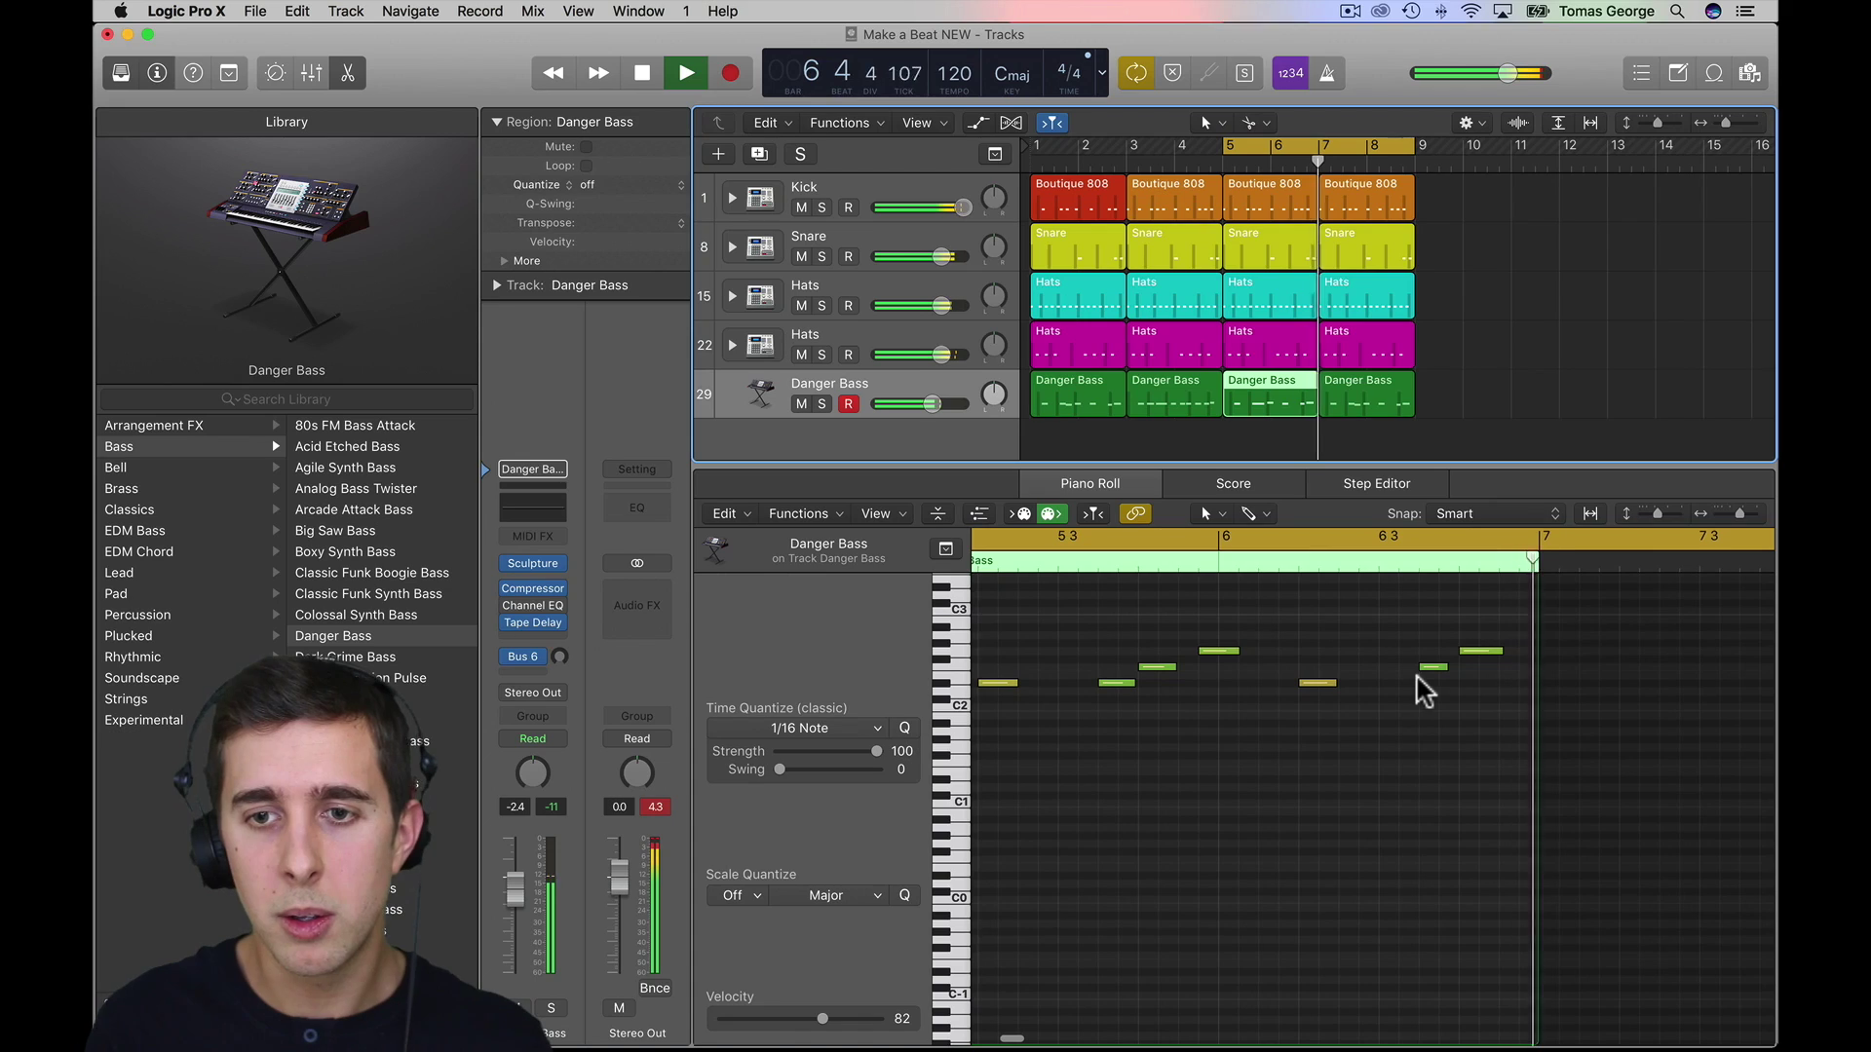
pyautogui.press('space')
pyautogui.click(1483, 651)
pyautogui.moveTo(1489, 658); pyautogui.dragTo(1531, 726)
pyautogui.hotkey('alt', 'space')
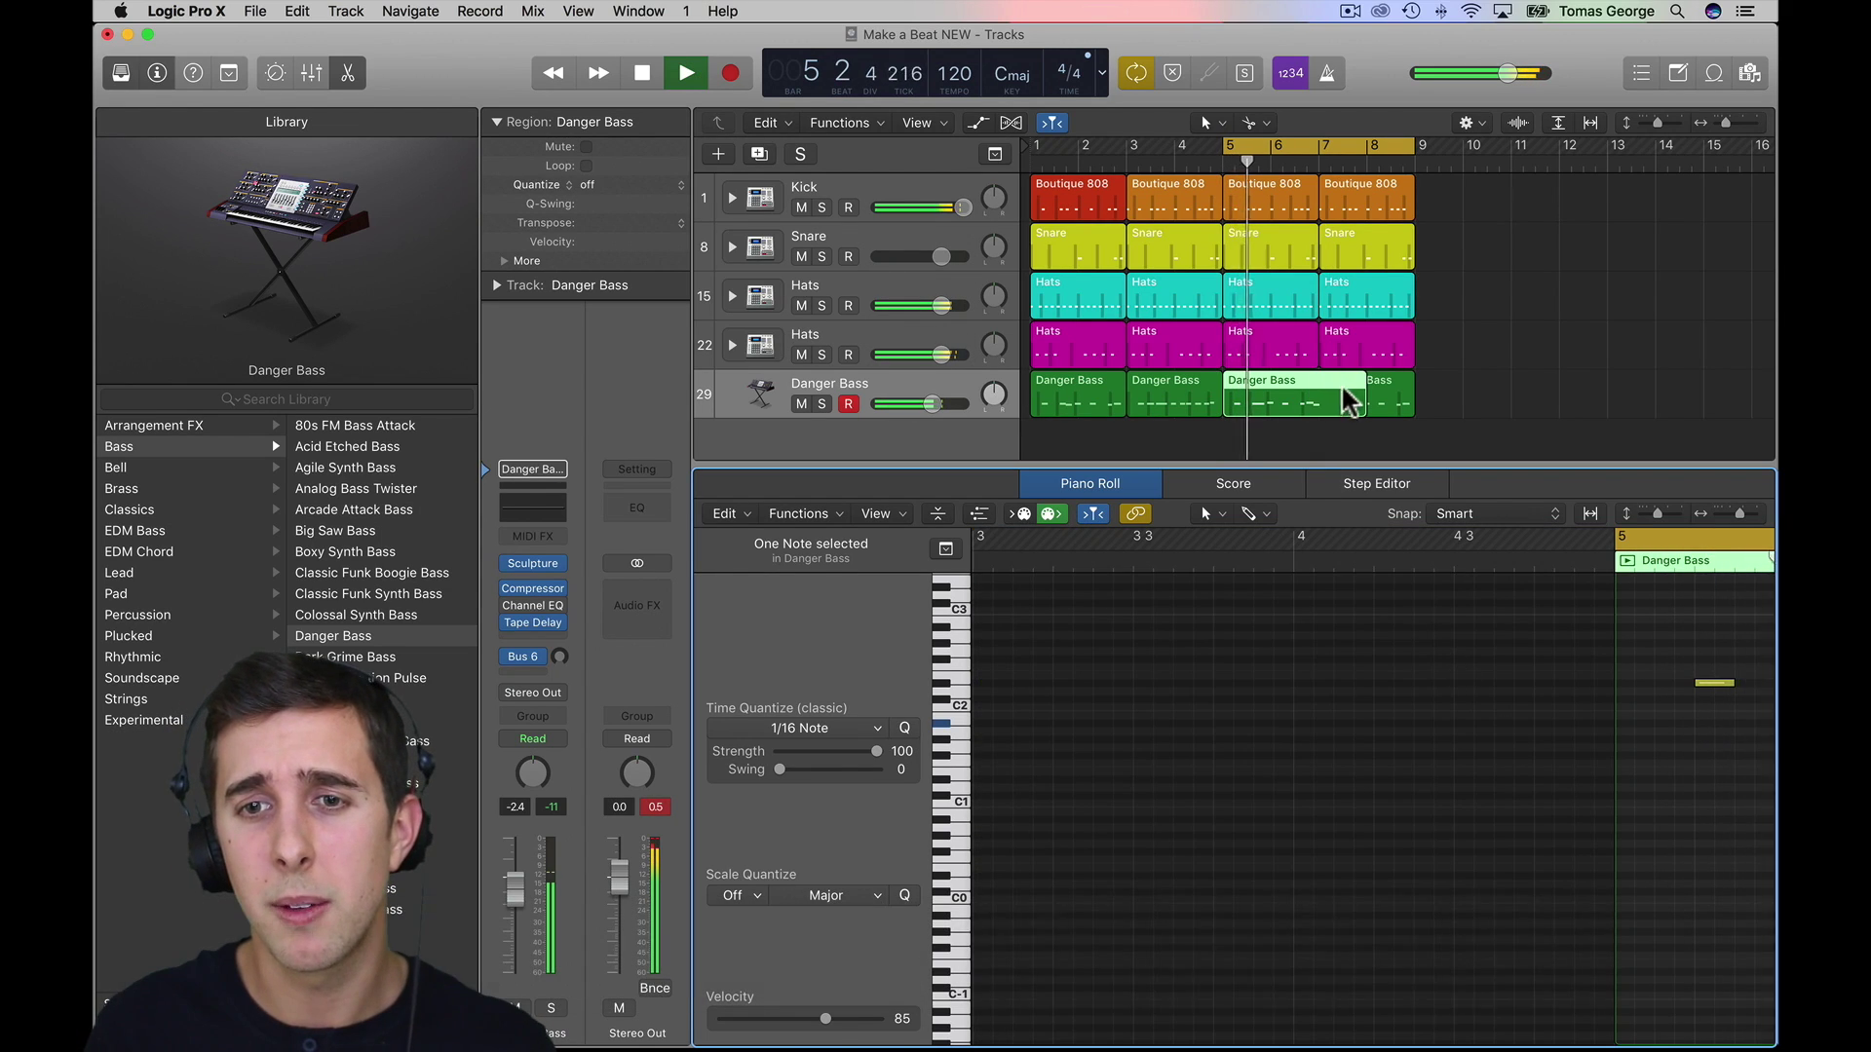
pyautogui.moveTo(1360, 401); pyautogui.dragTo(1318, 401)
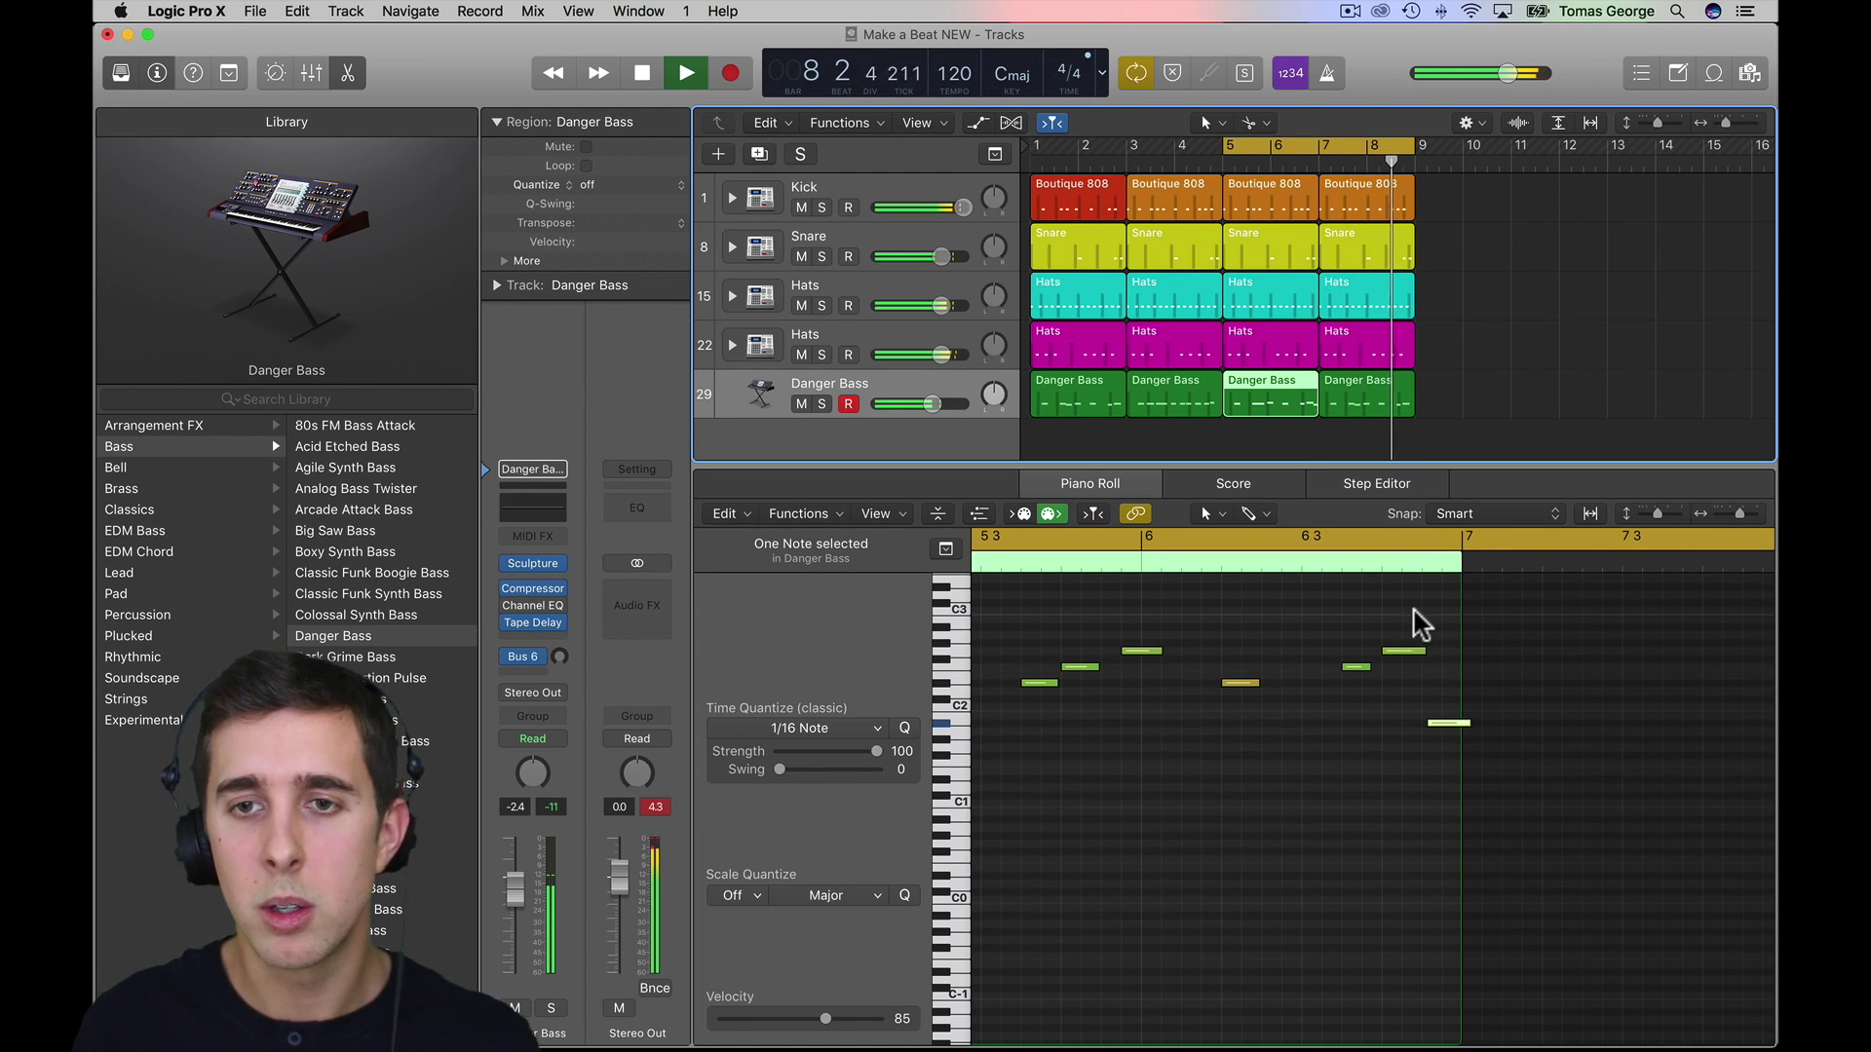
pyautogui.press('space')
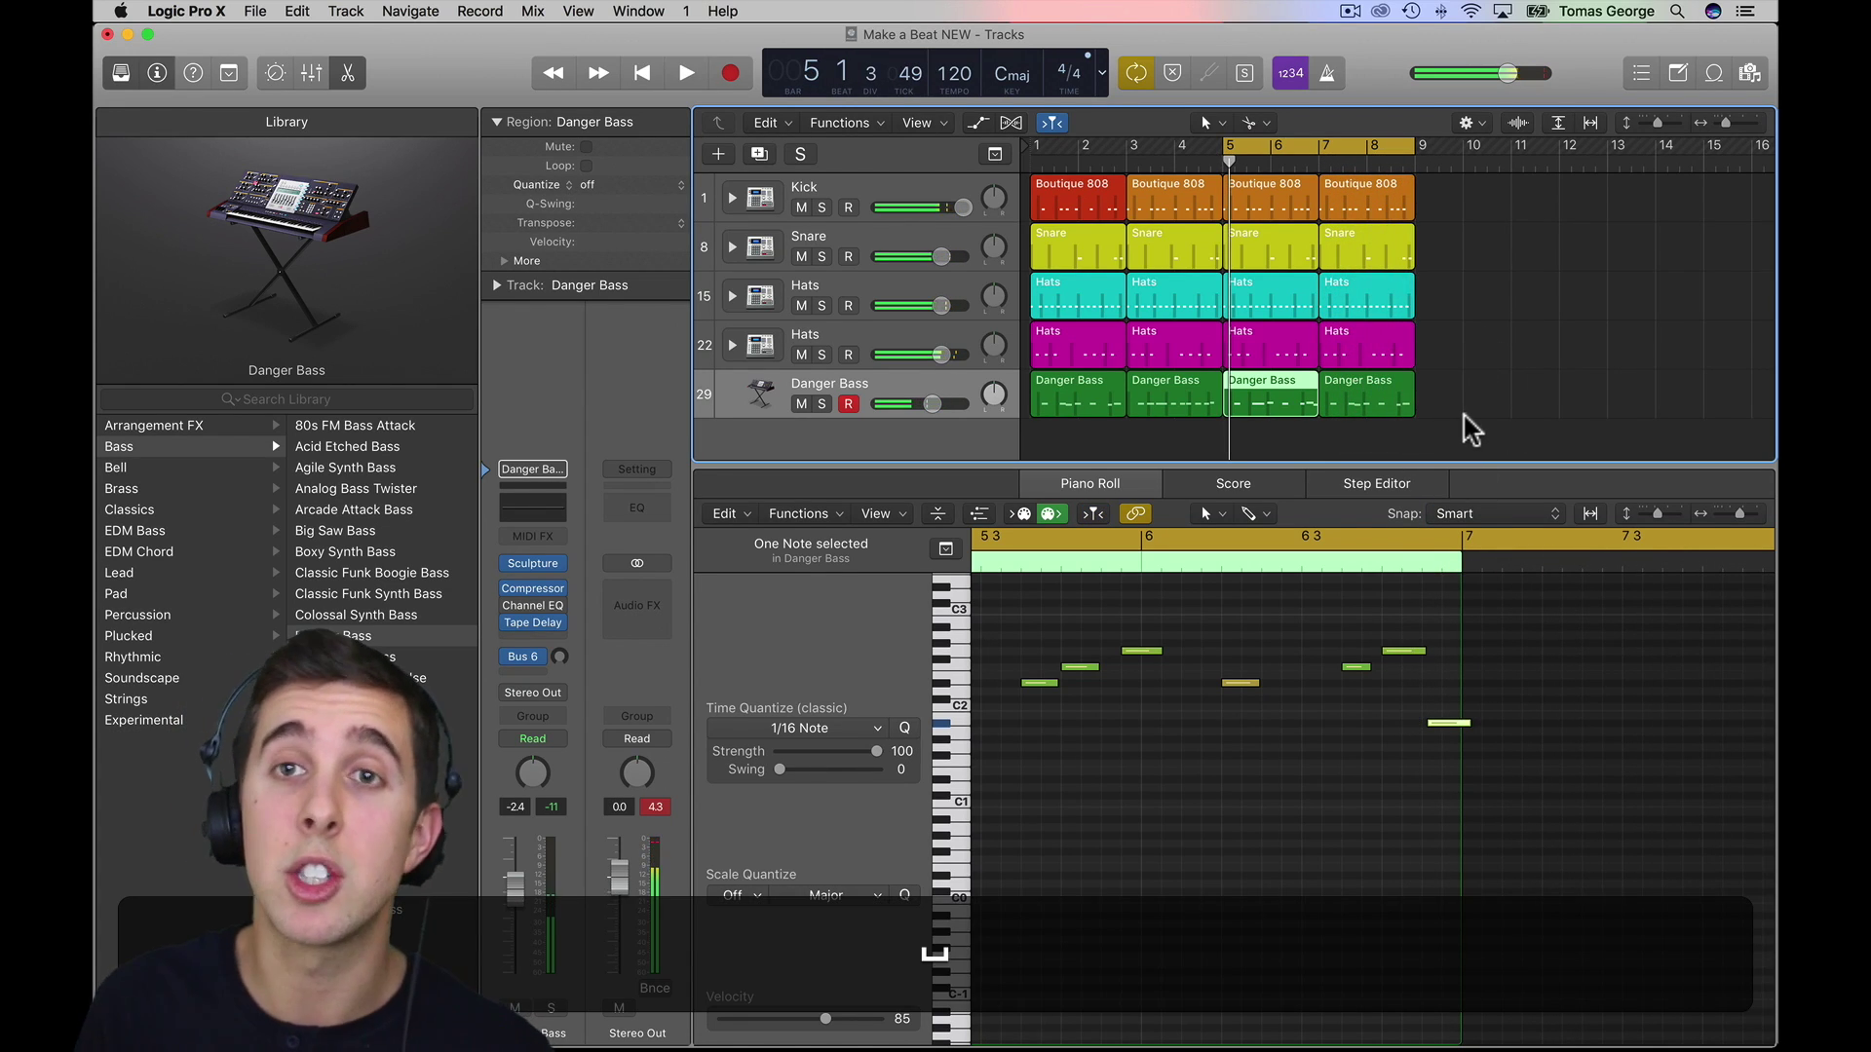
# - Copy the short A#1 note in bar 8 to a lower pitch near the end of the bar 7 bass region
pyautogui.click(1345, 395)
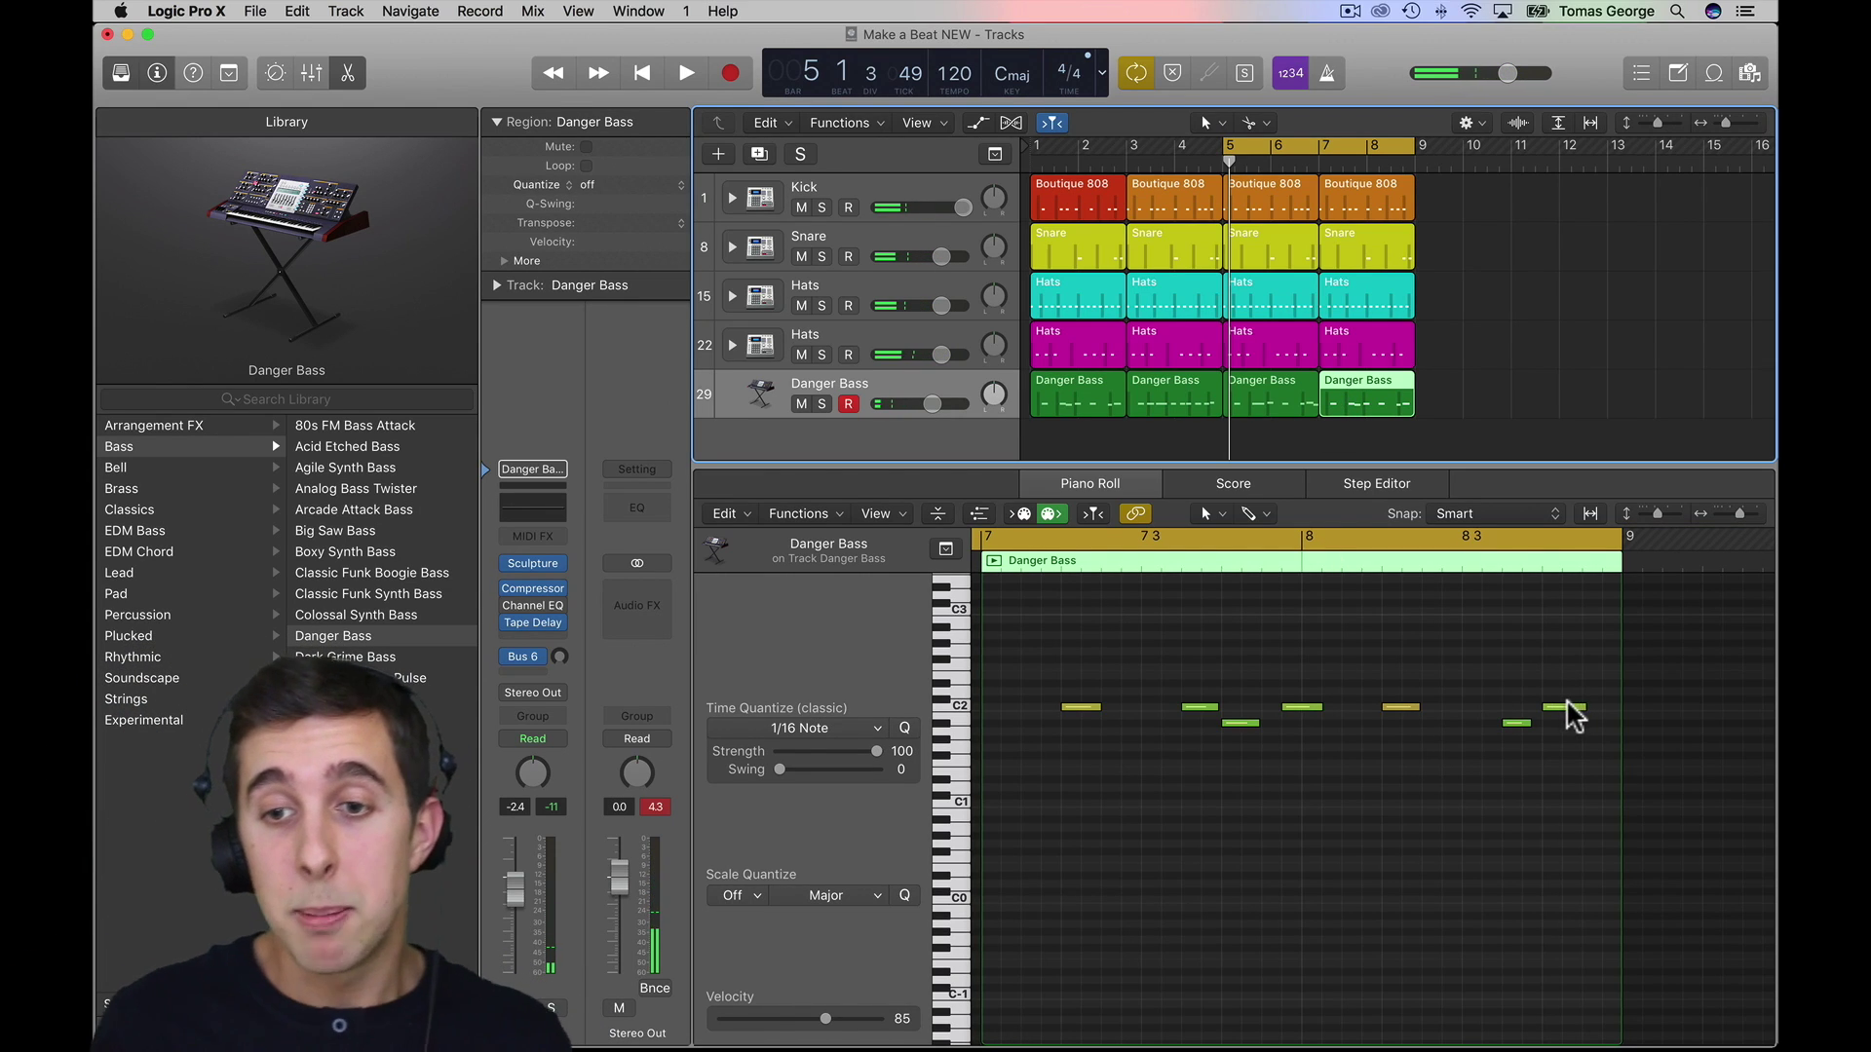
pyautogui.click(1516, 726)
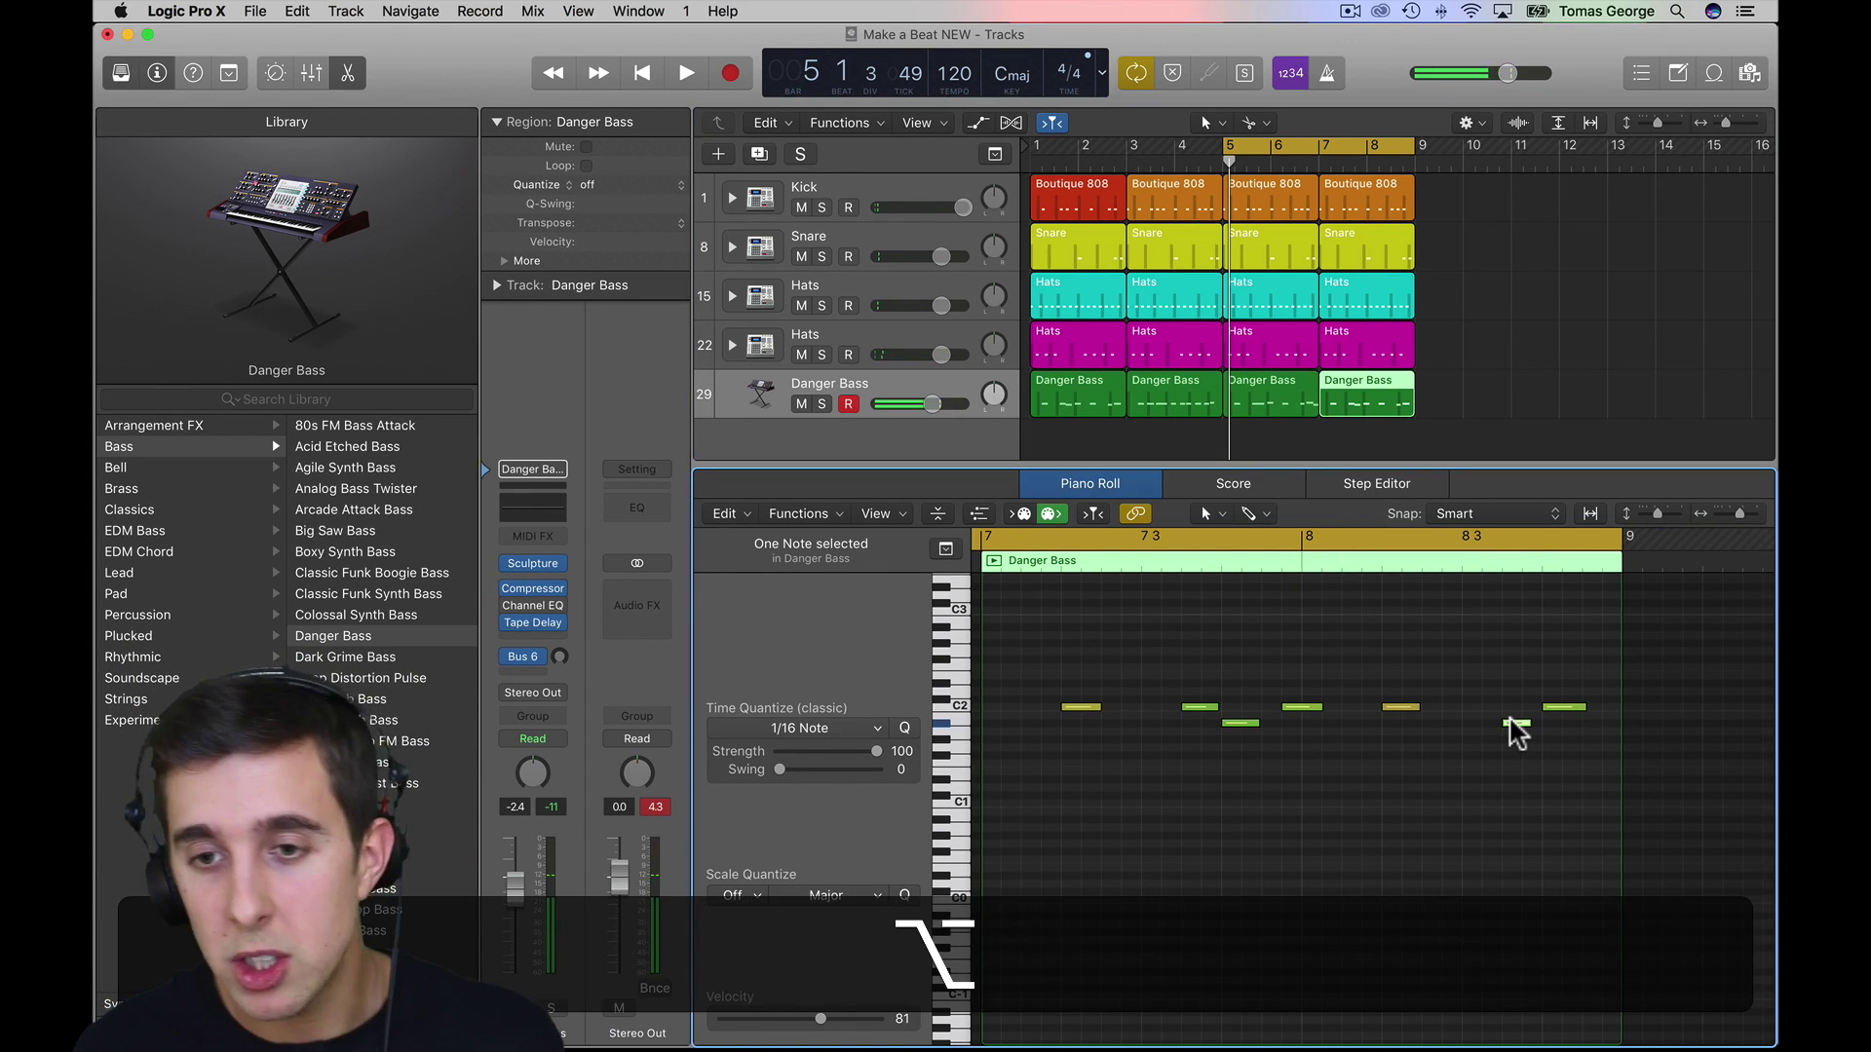
pyautogui.moveTo(1516, 726); pyautogui.dragTo(1599, 752)
# - Recolour the bar 5 Danger Bass region olive green to set it apart from the other bass regions
pyautogui.click(1292, 382)
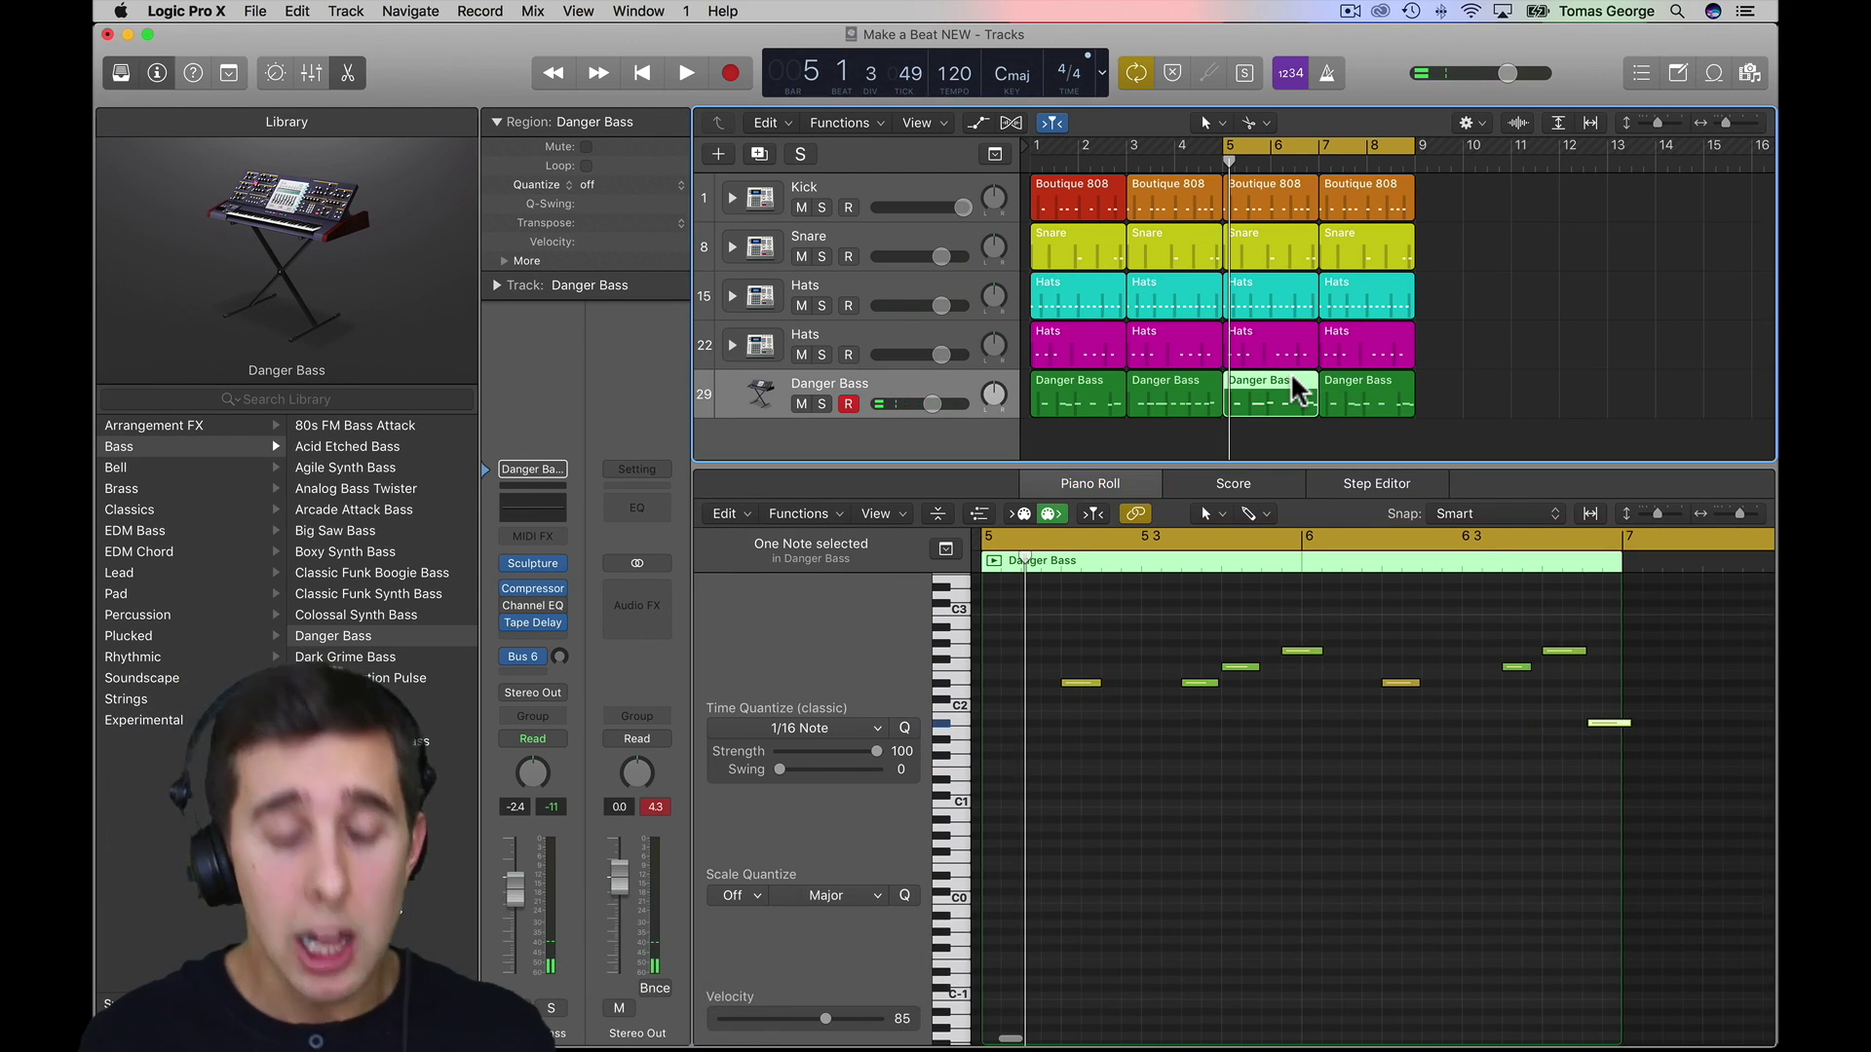
pyautogui.hotkey('alt', 'c')
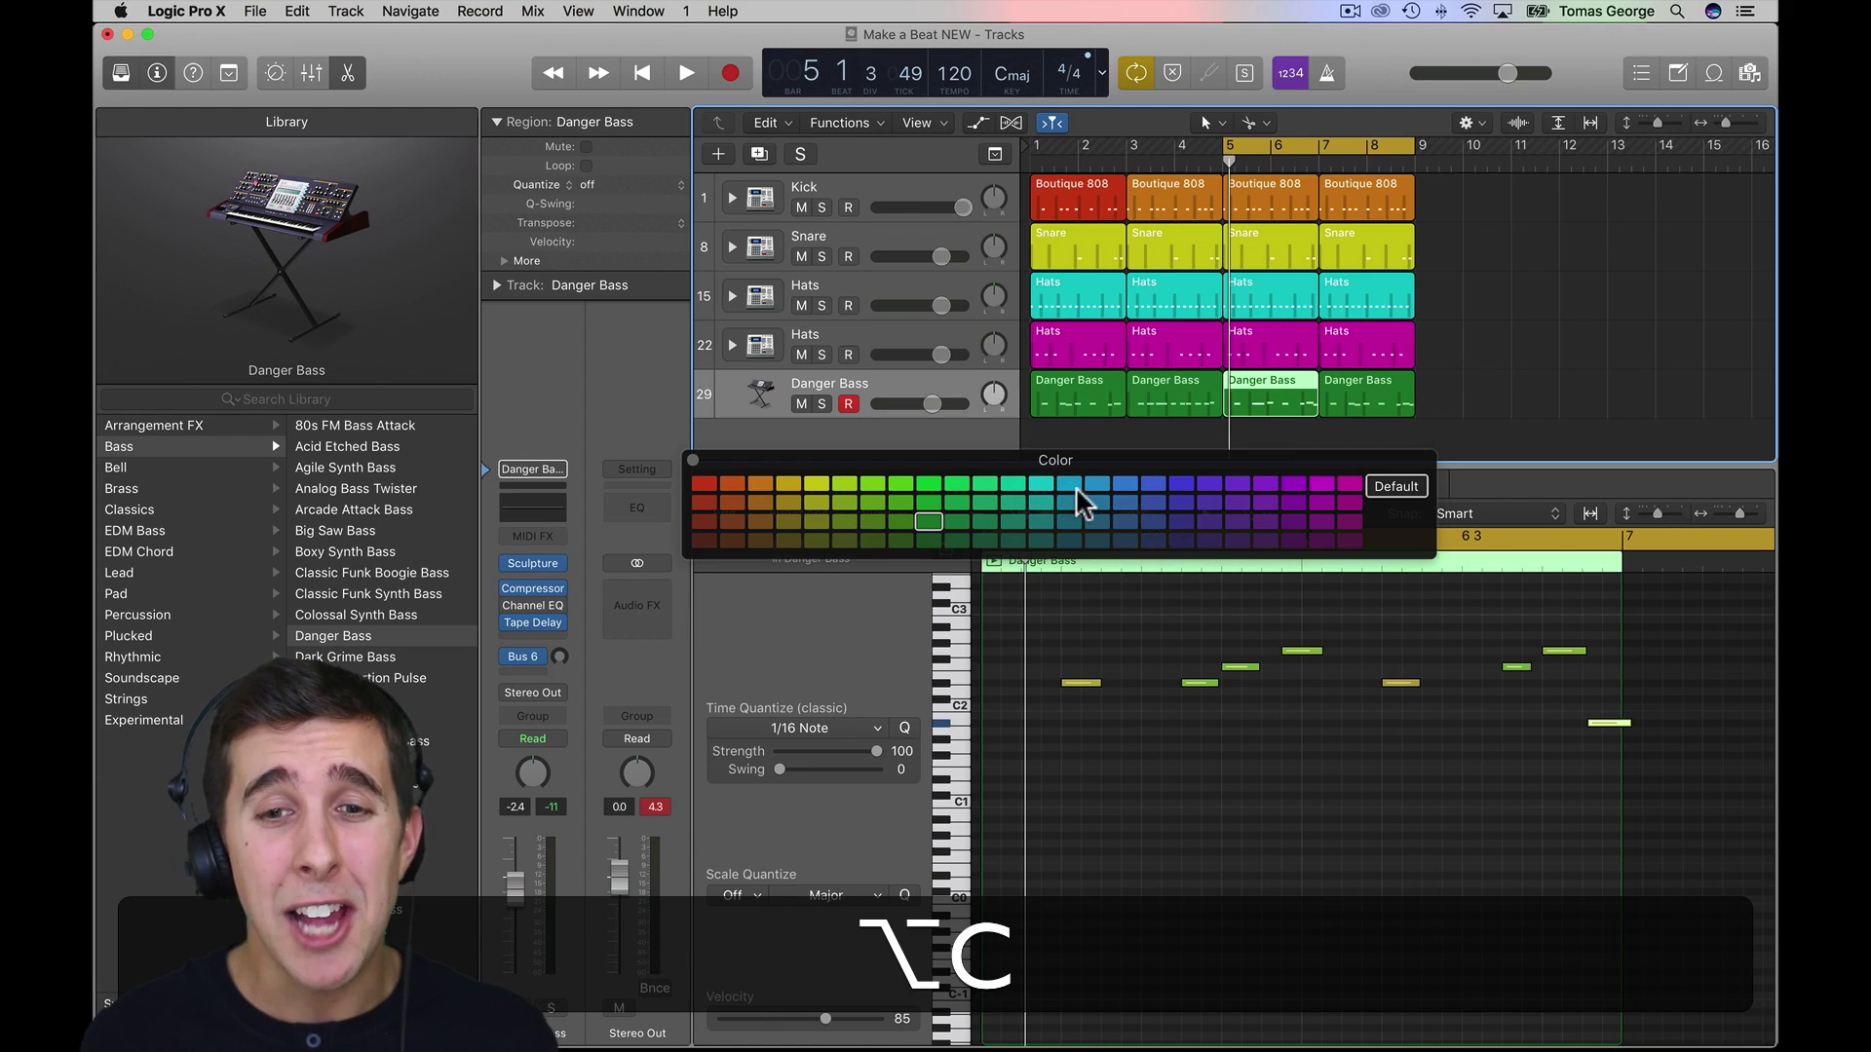
pyautogui.click(871, 520)
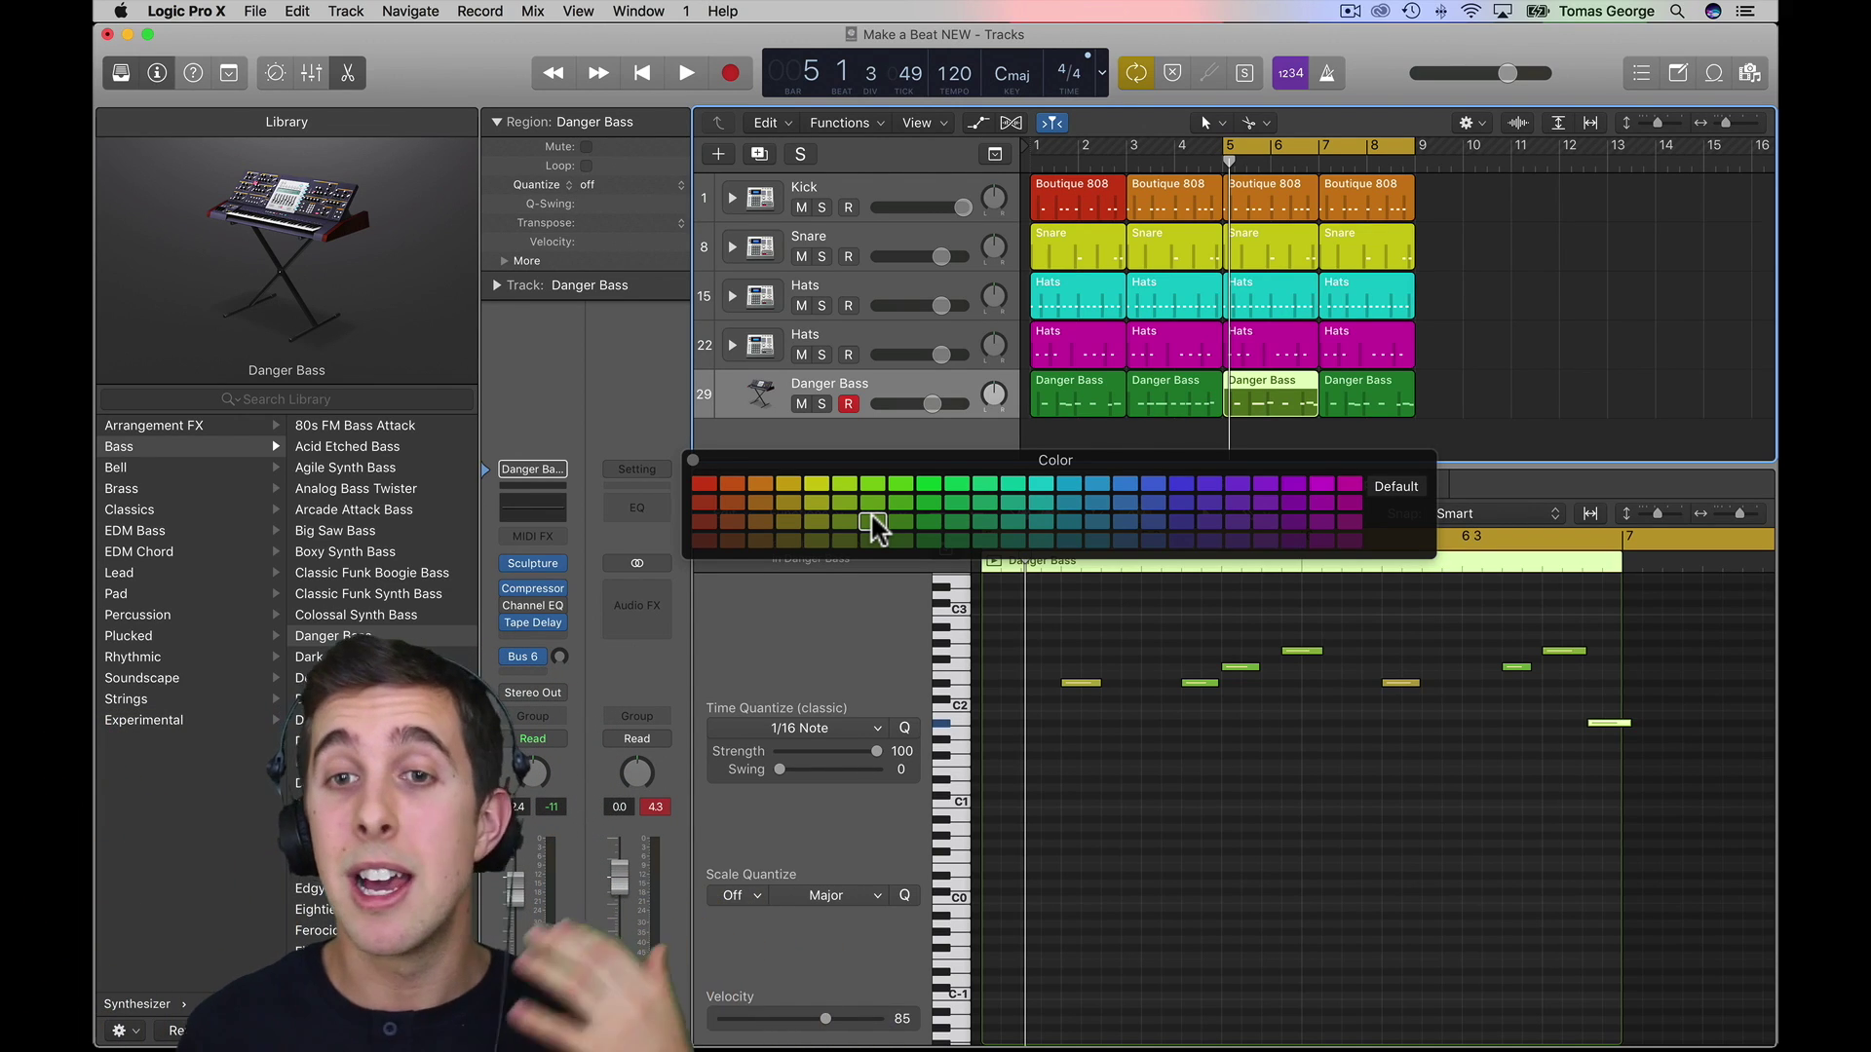
pyautogui.click(693, 460)
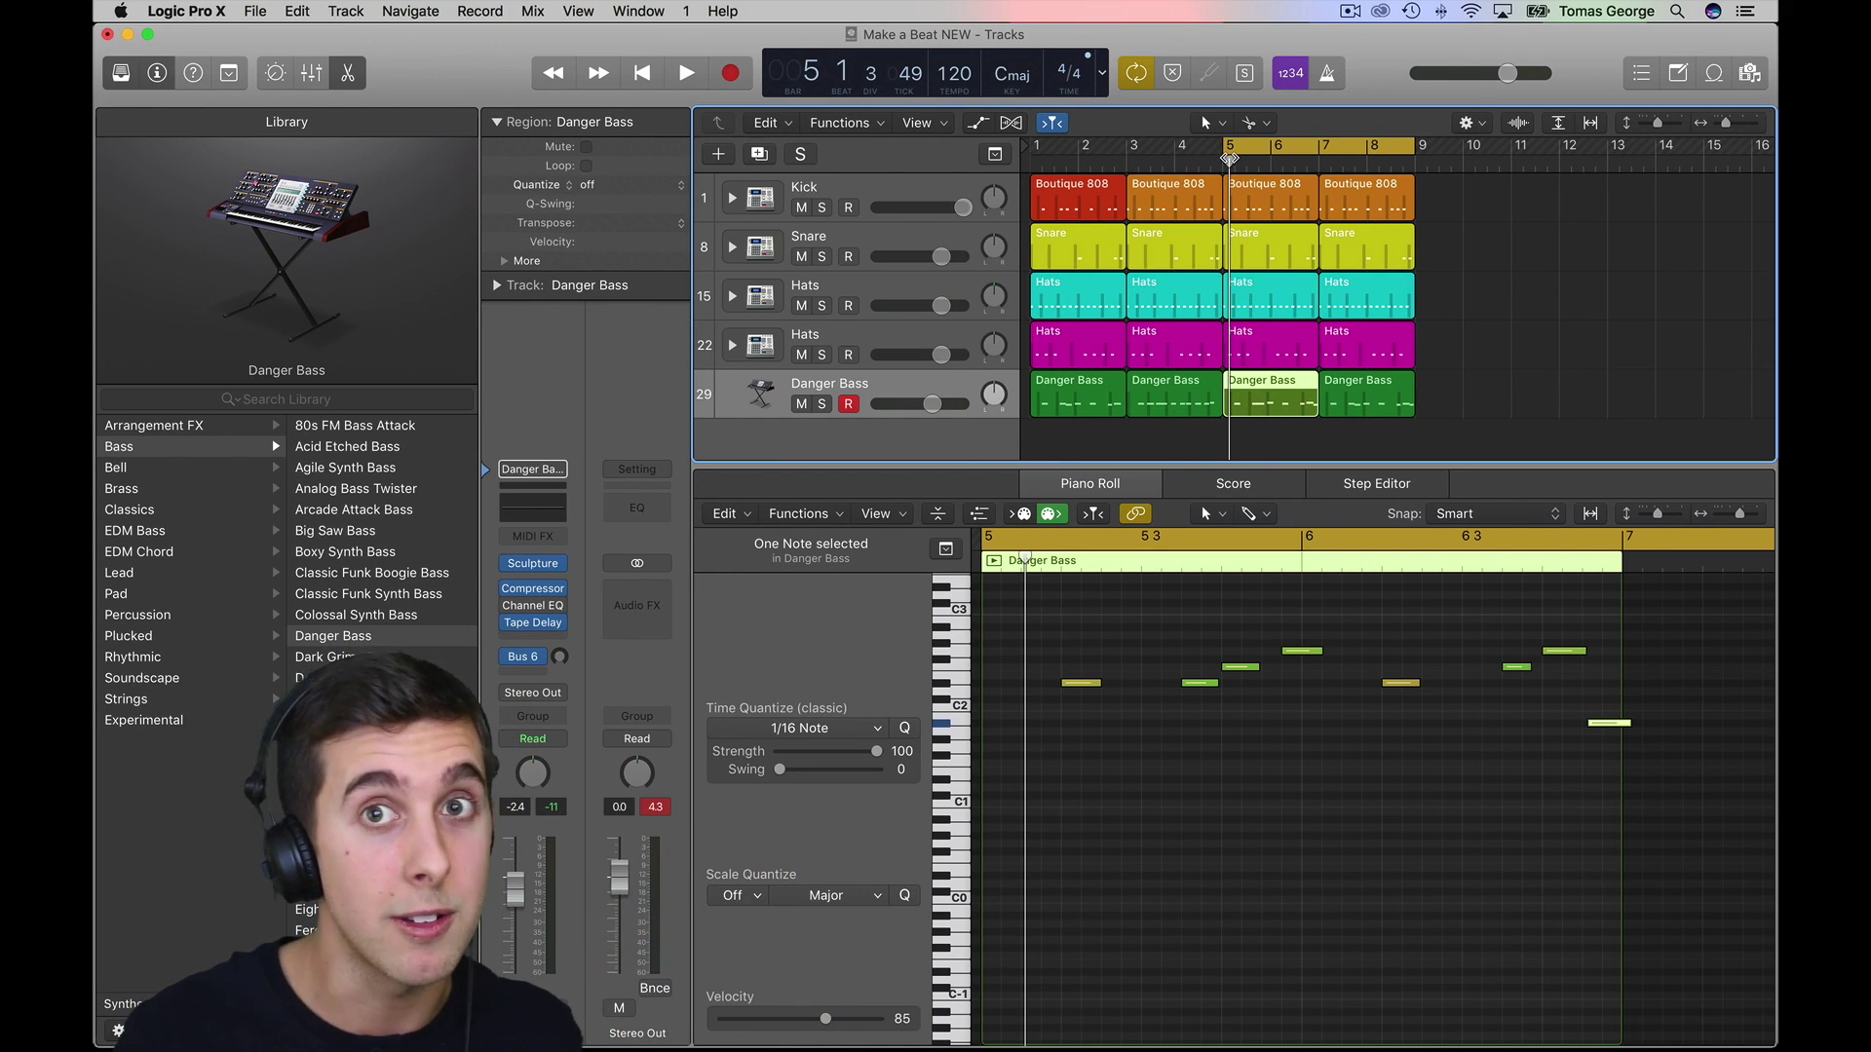
# - Play the beat from bar 5, turn off cycling, and play it again from the start
pyautogui.moveTo(1229, 182); pyautogui.dragTo(1223, 158)
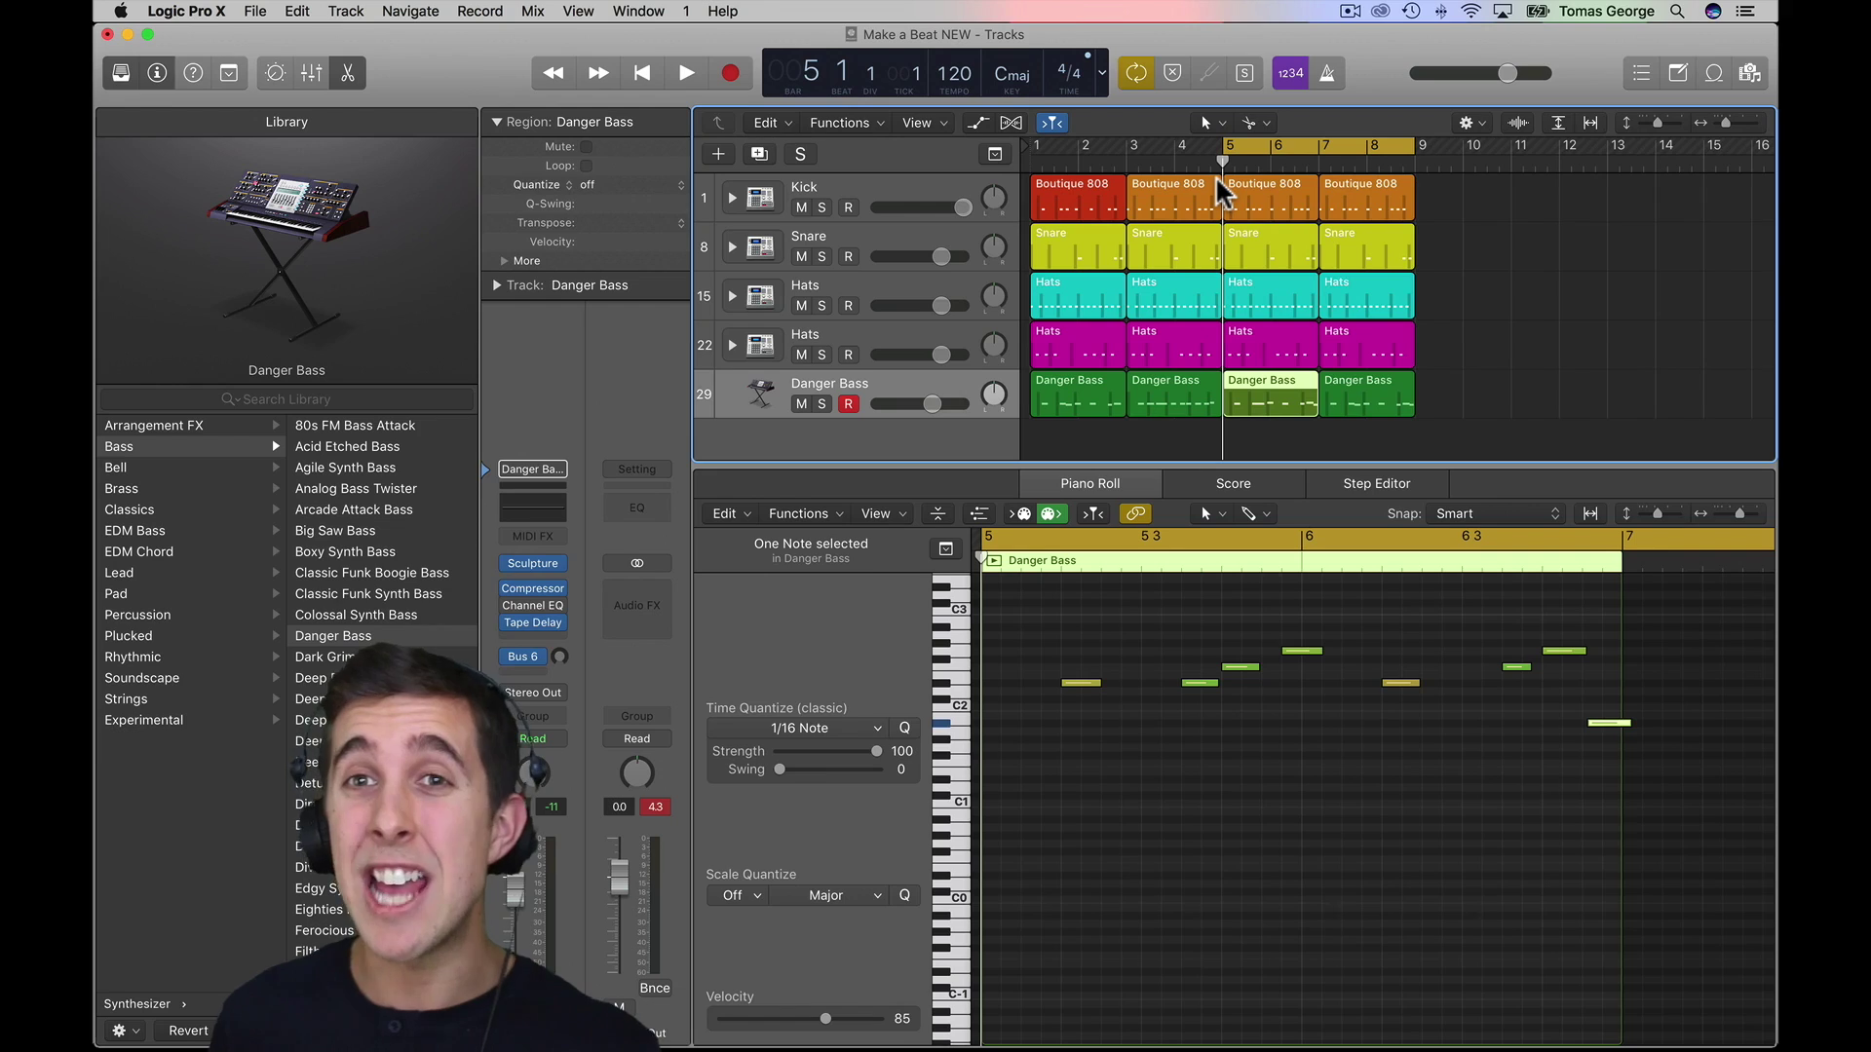
pyautogui.press('space')
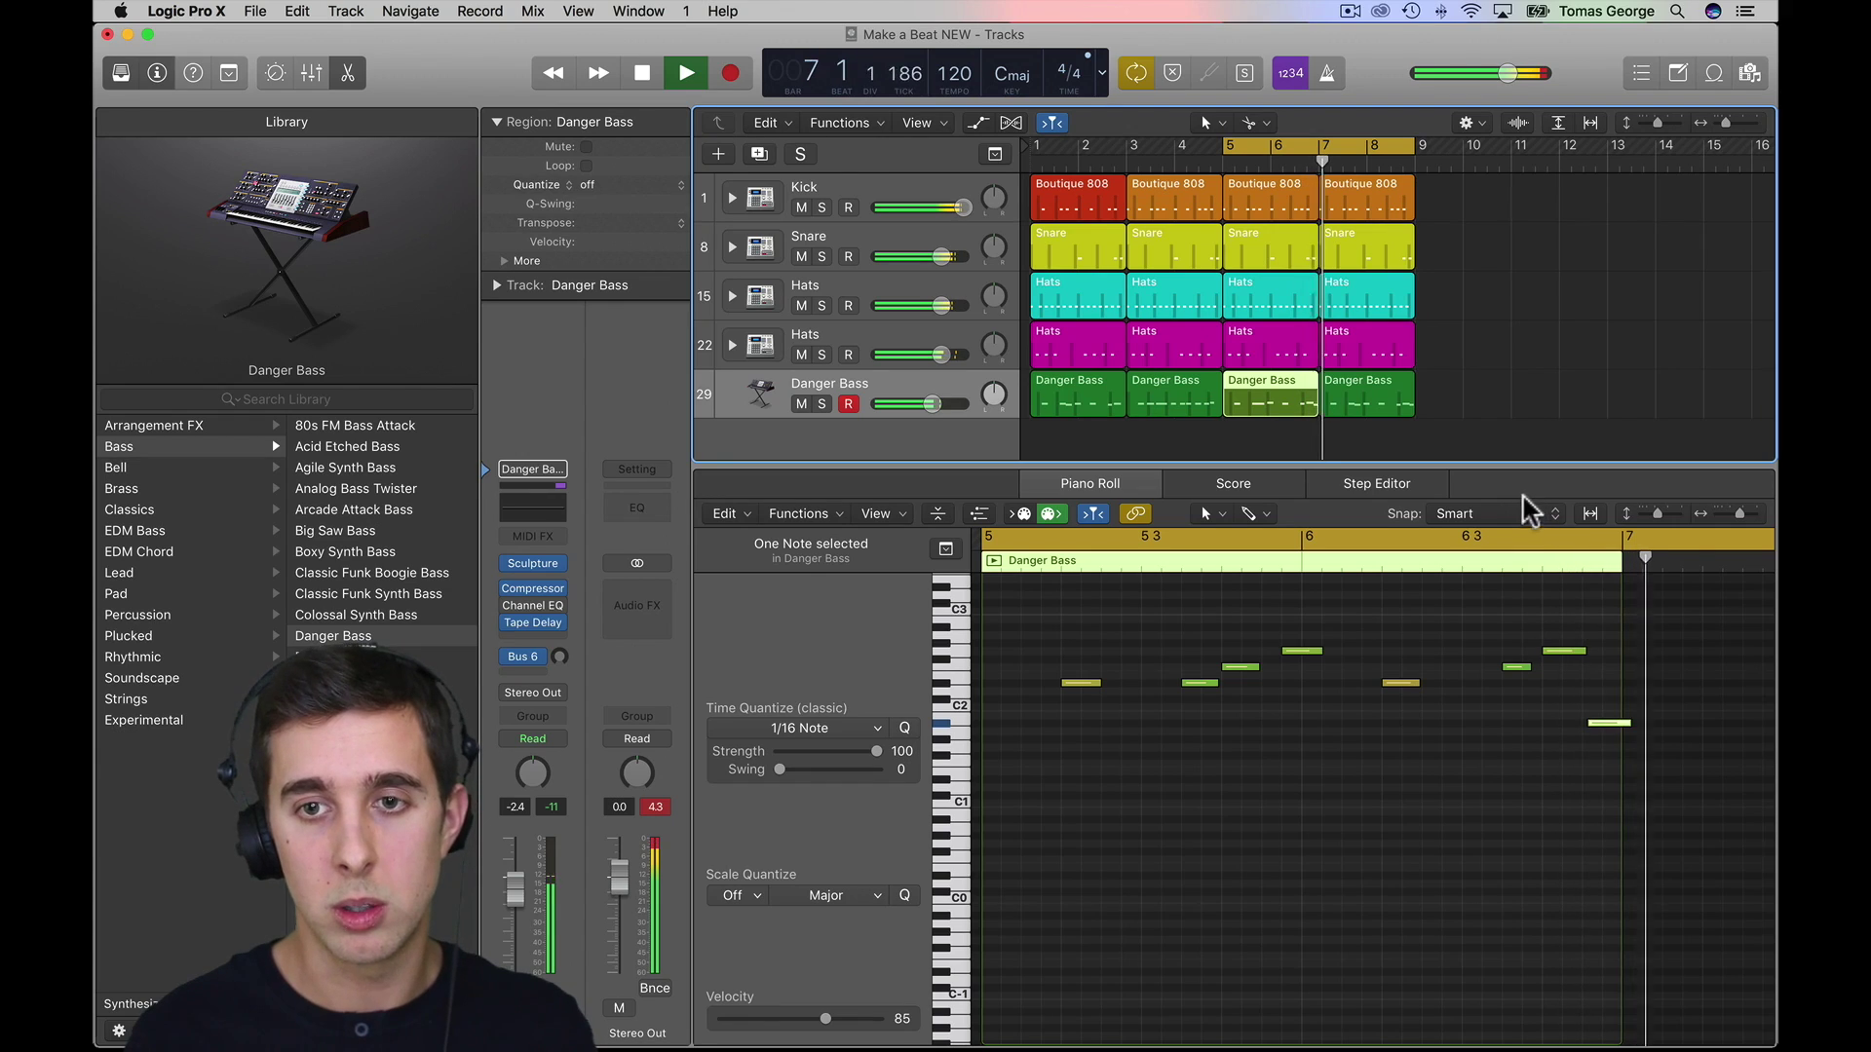
pyautogui.click(1251, 148)
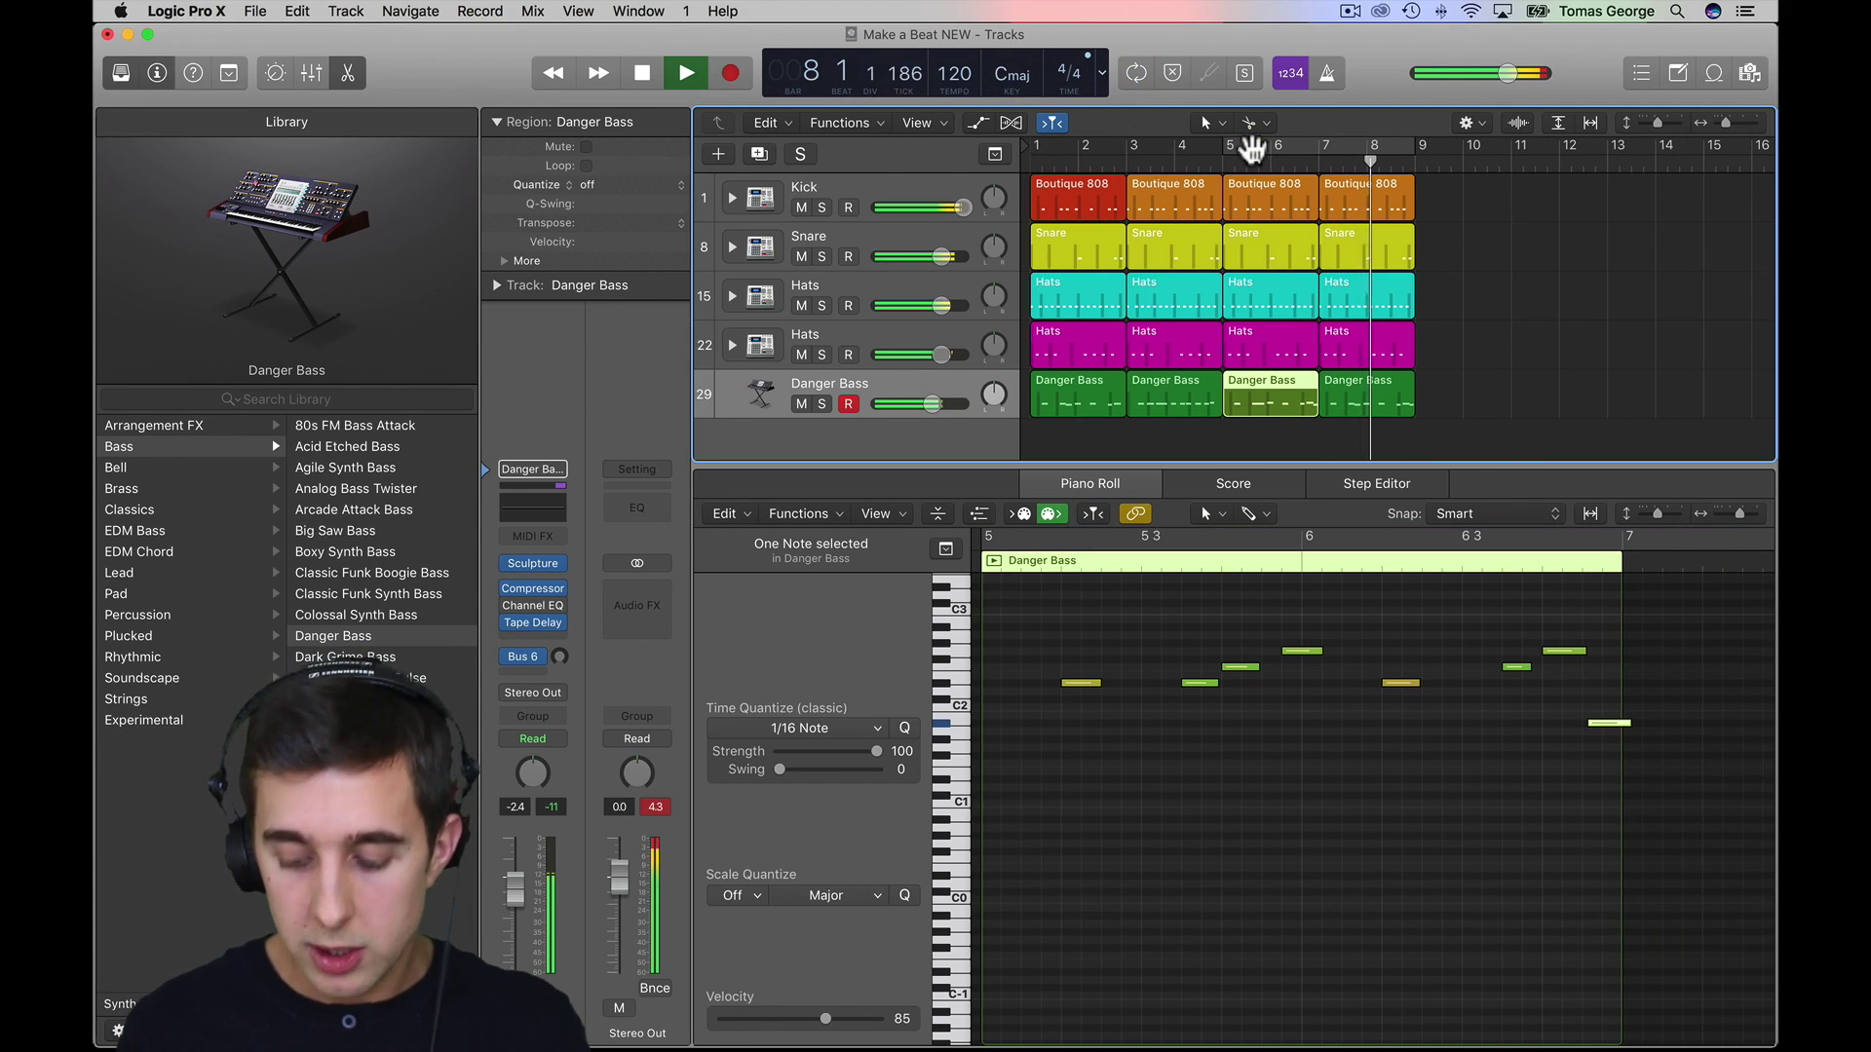
pyautogui.press('Return')
pyautogui.press('space')
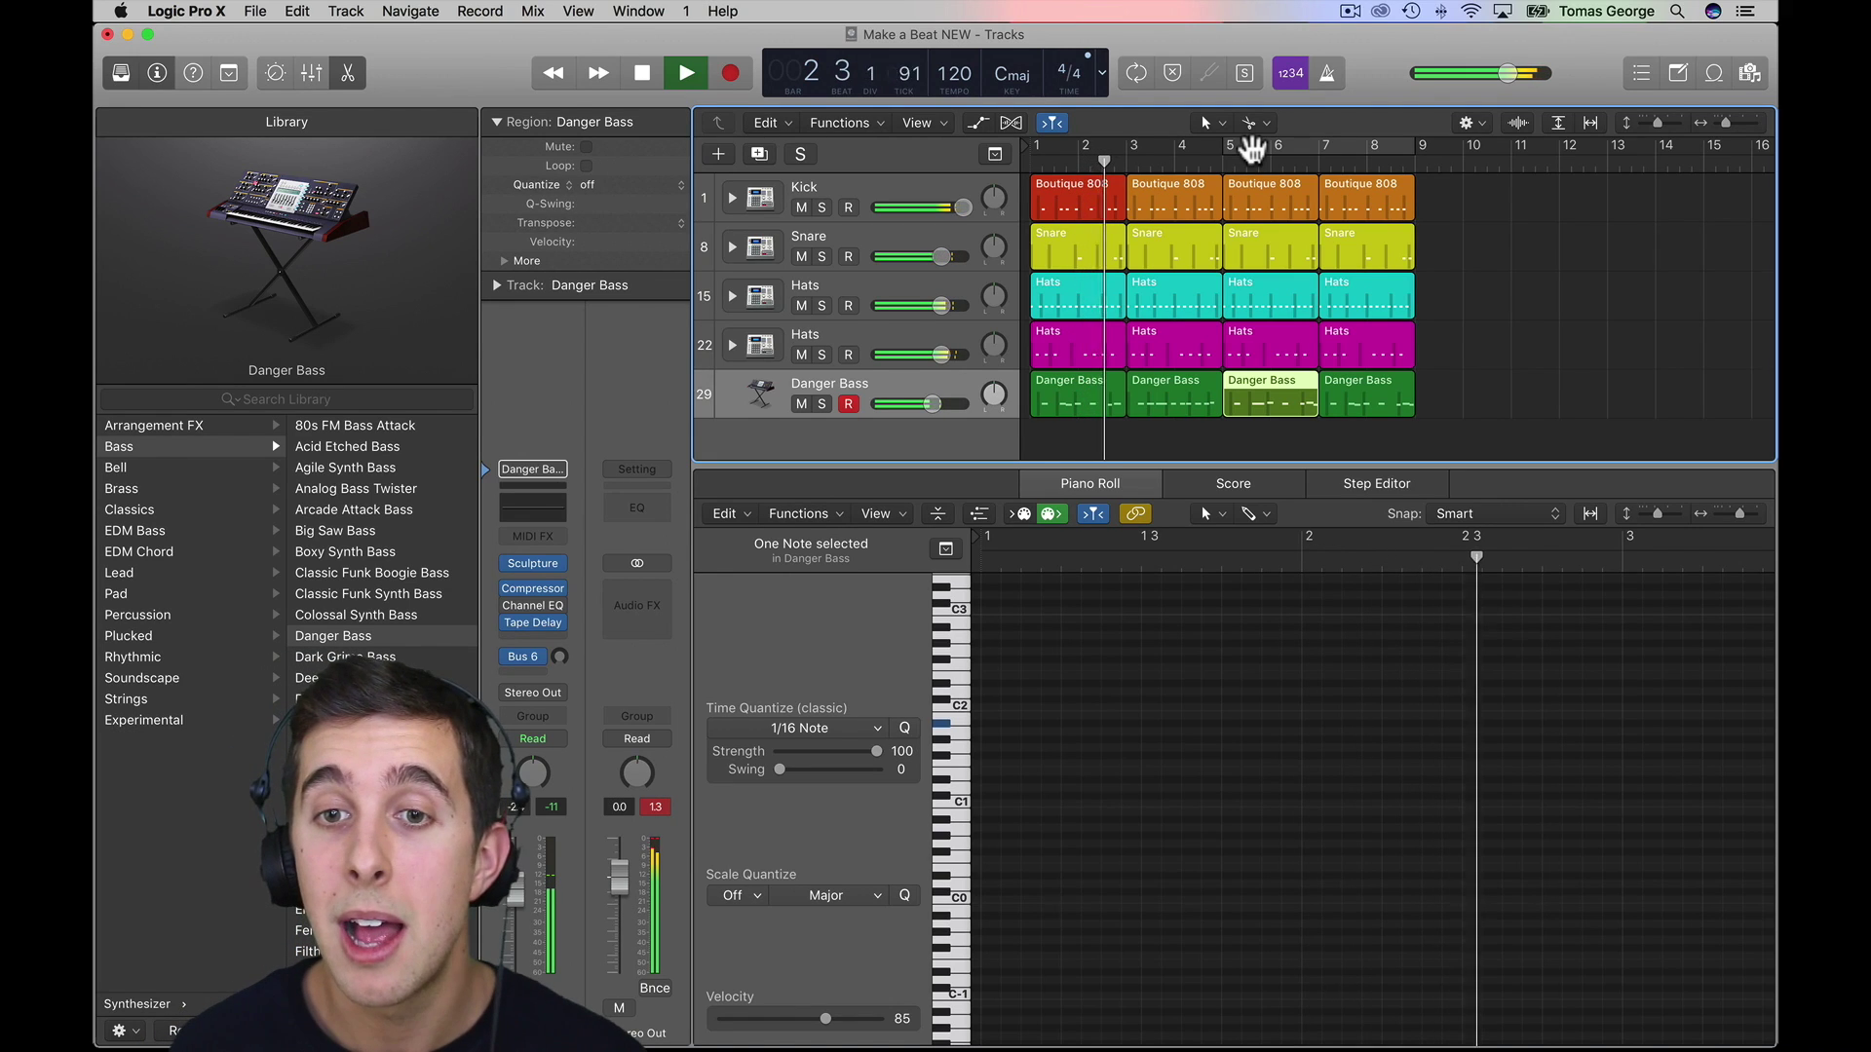
pyautogui.press('space')
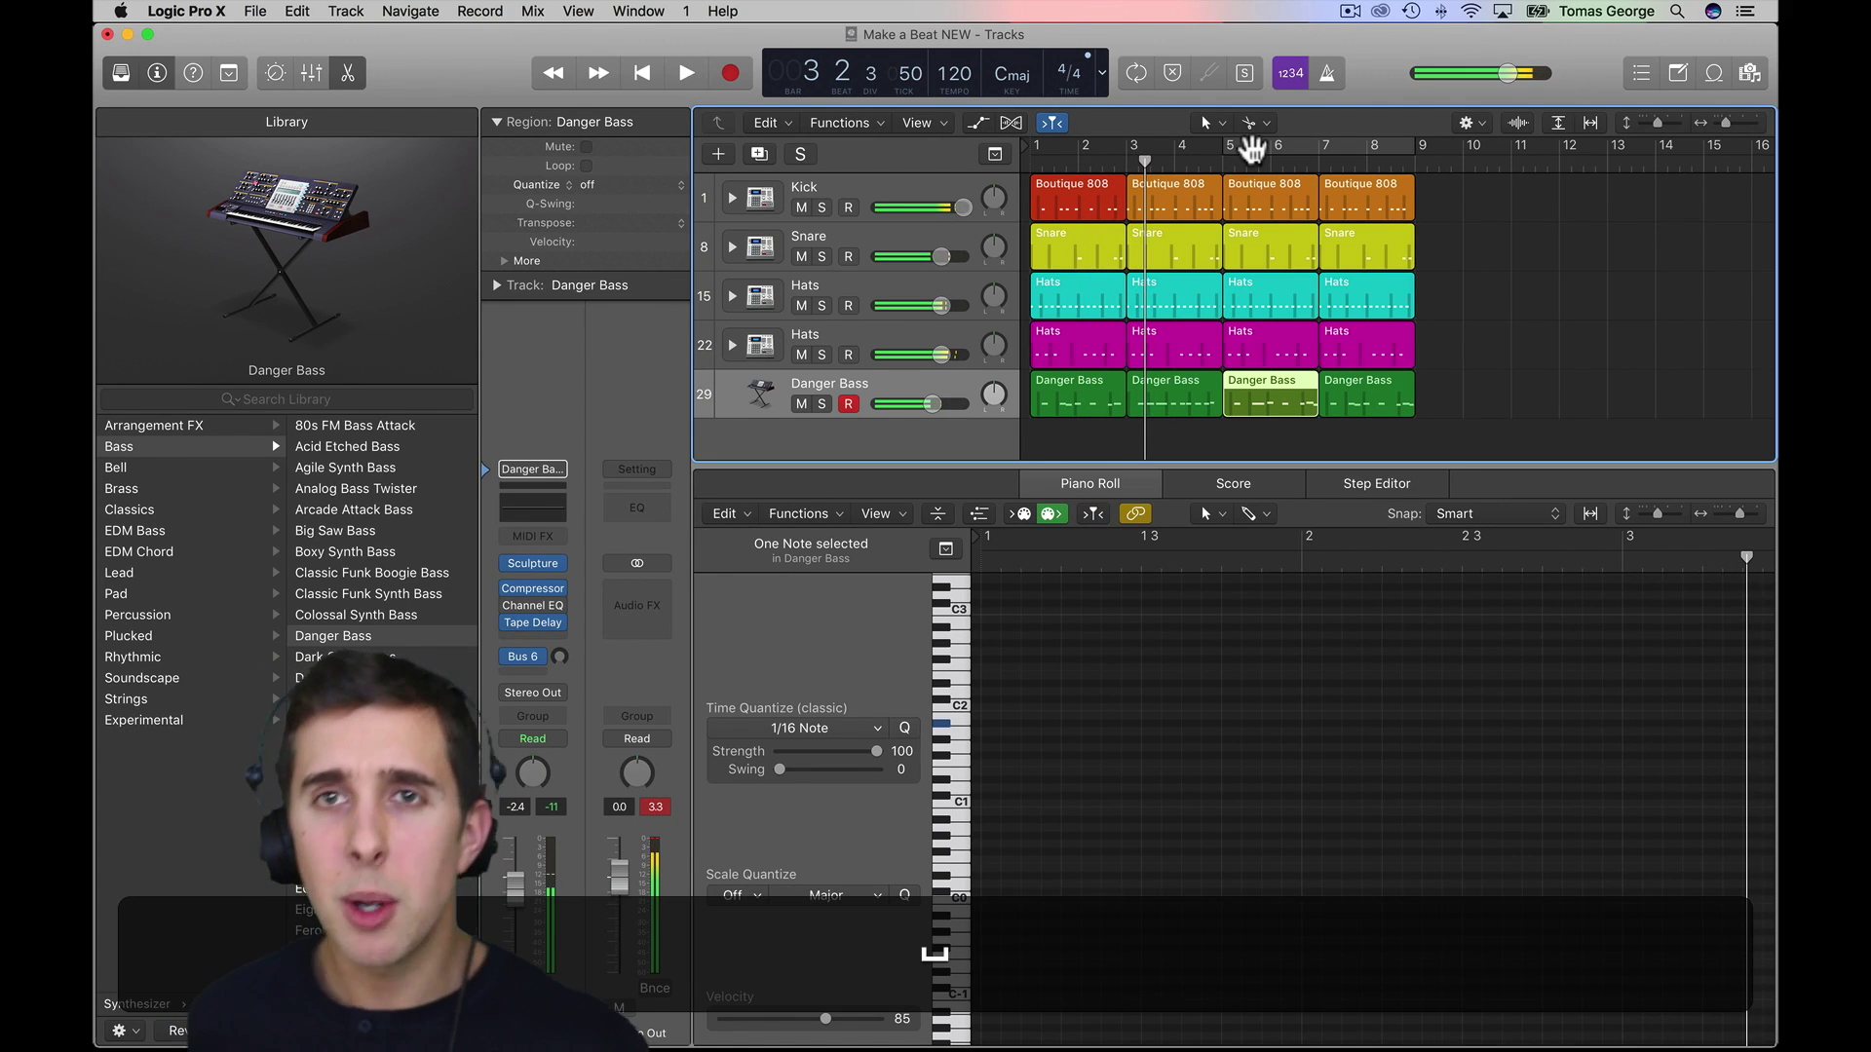
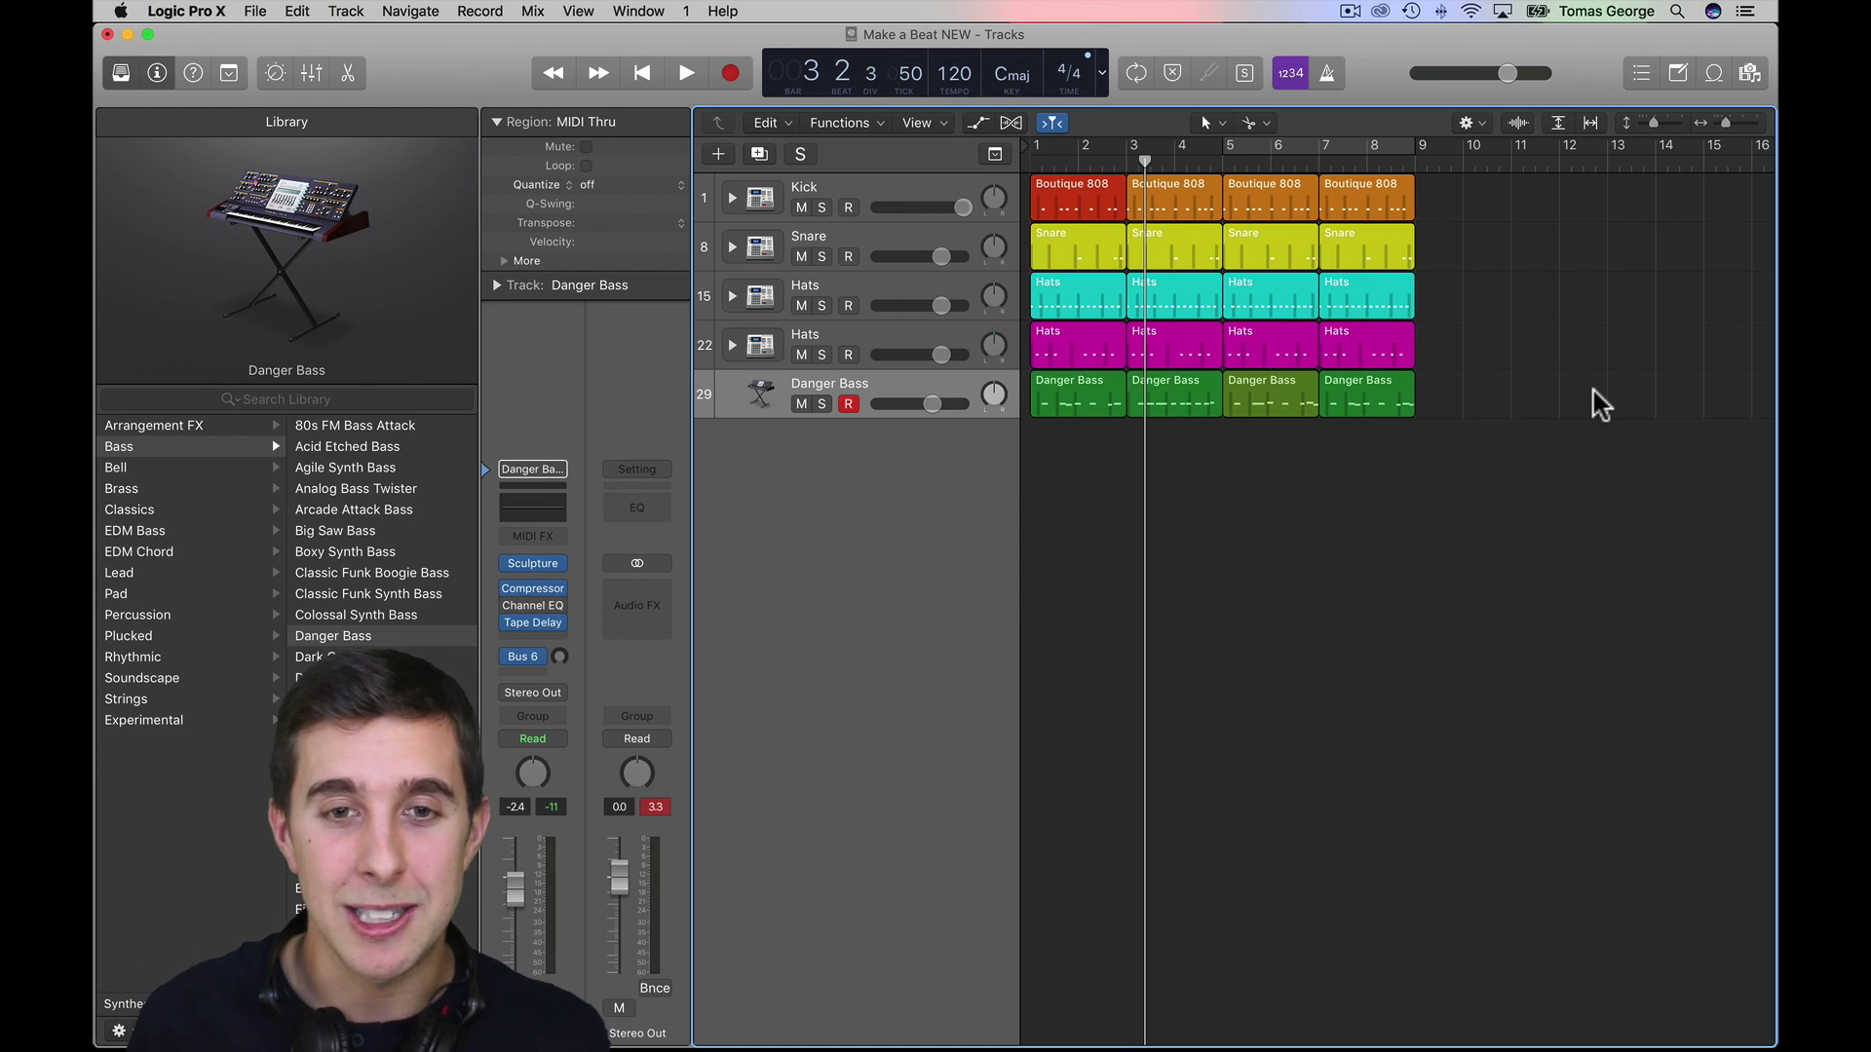
# - Create one software instrument track with the default patch and return the playhead to bar 1
pyautogui.click(717, 155)
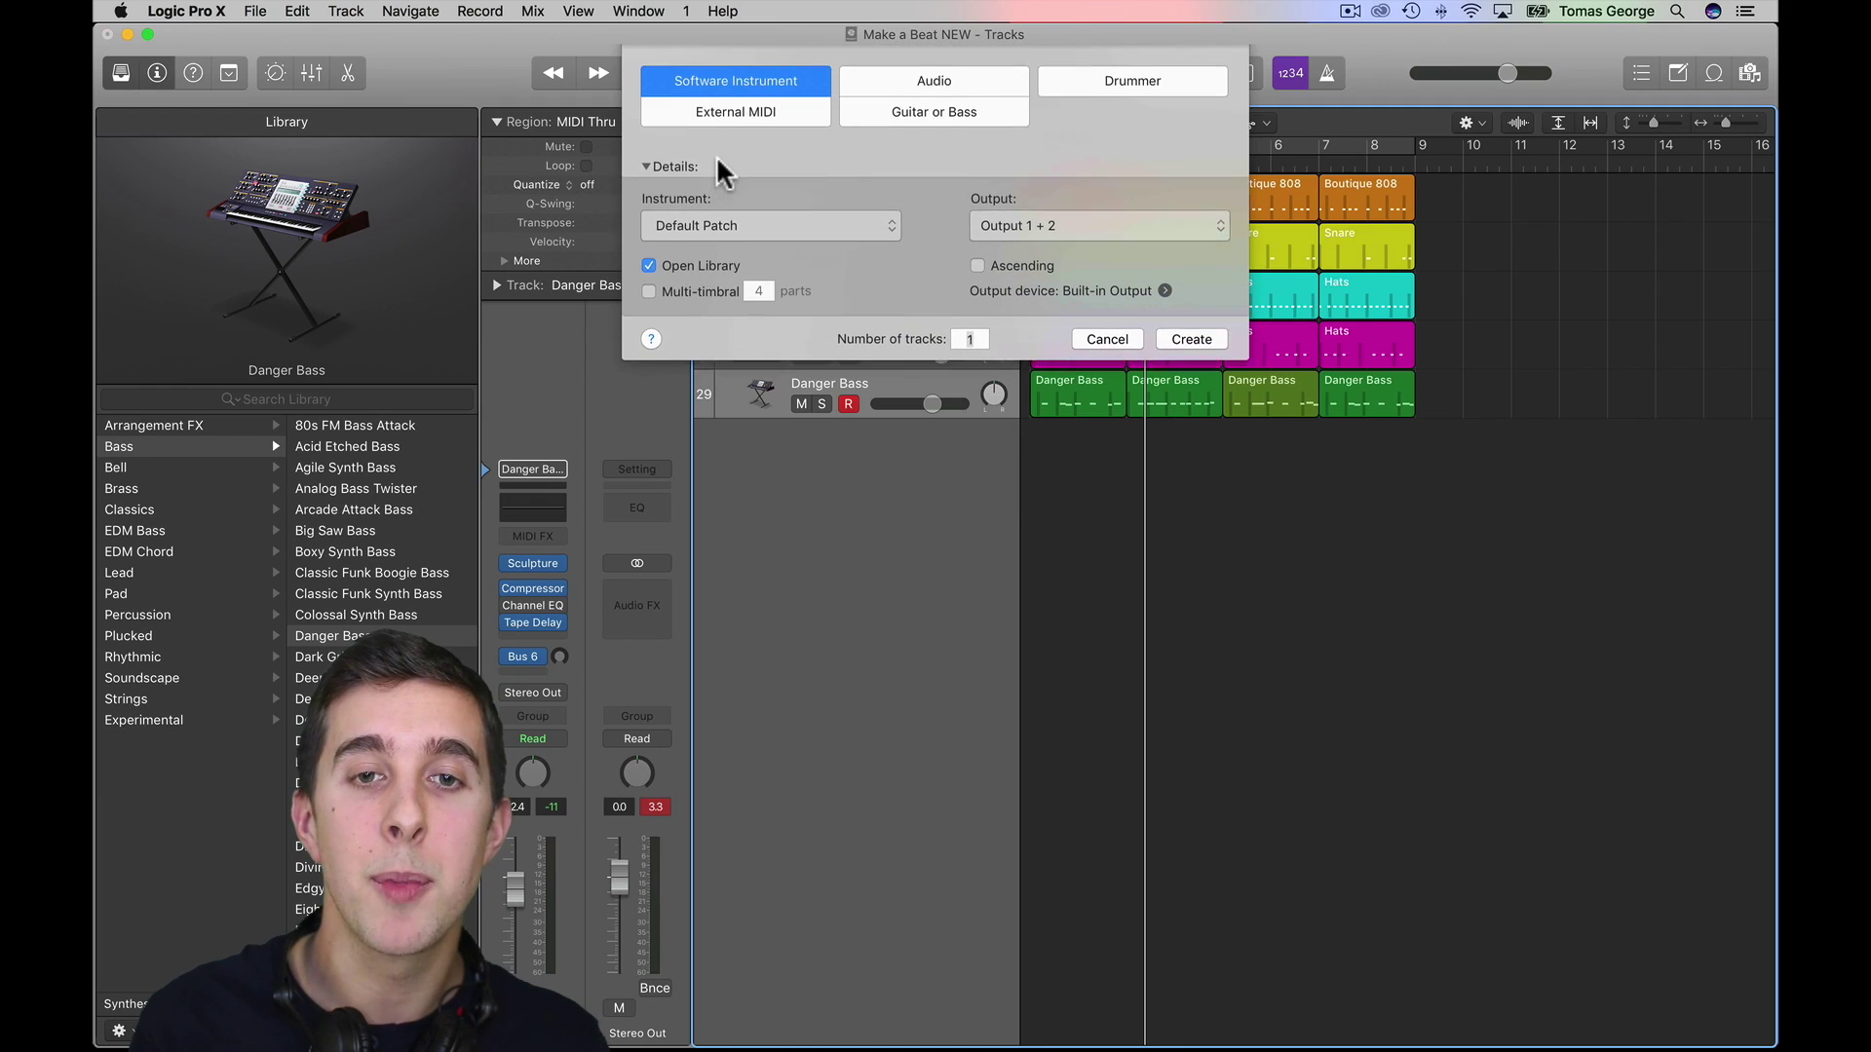
pyautogui.click(1209, 355)
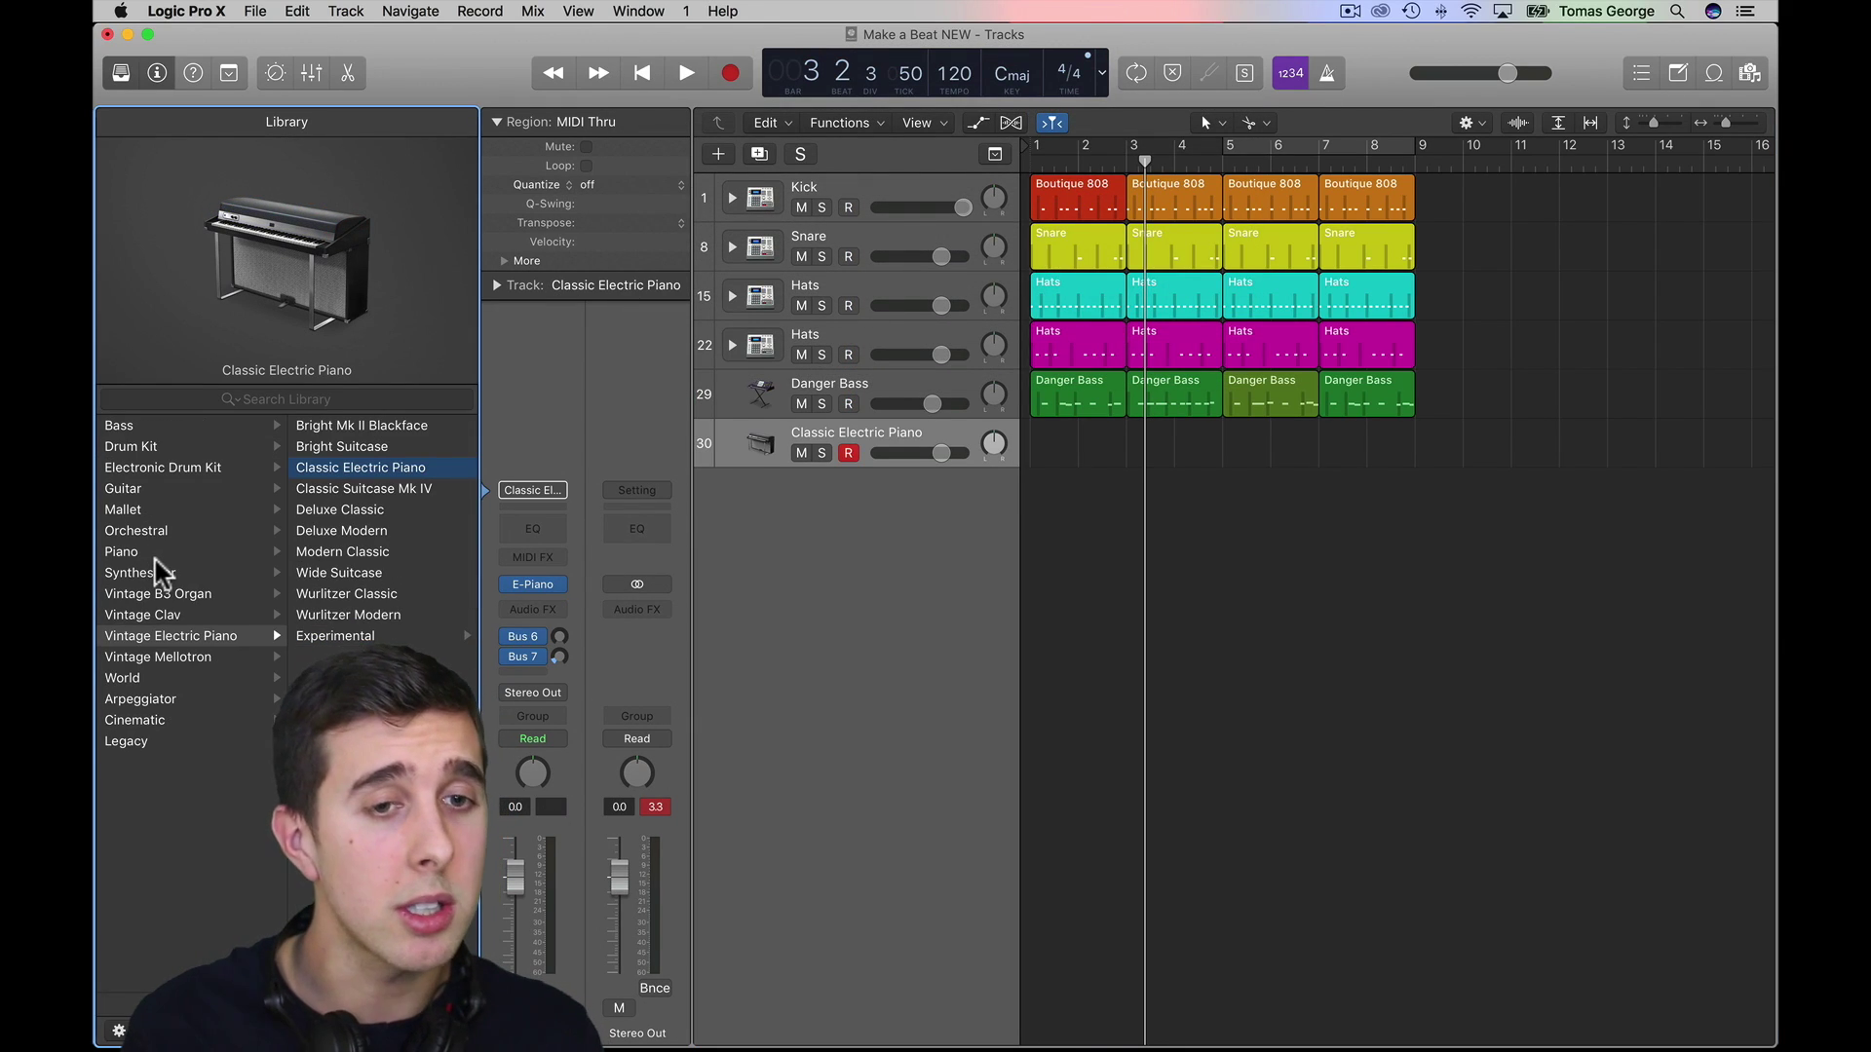
pyautogui.scroll(1, 160, 559)
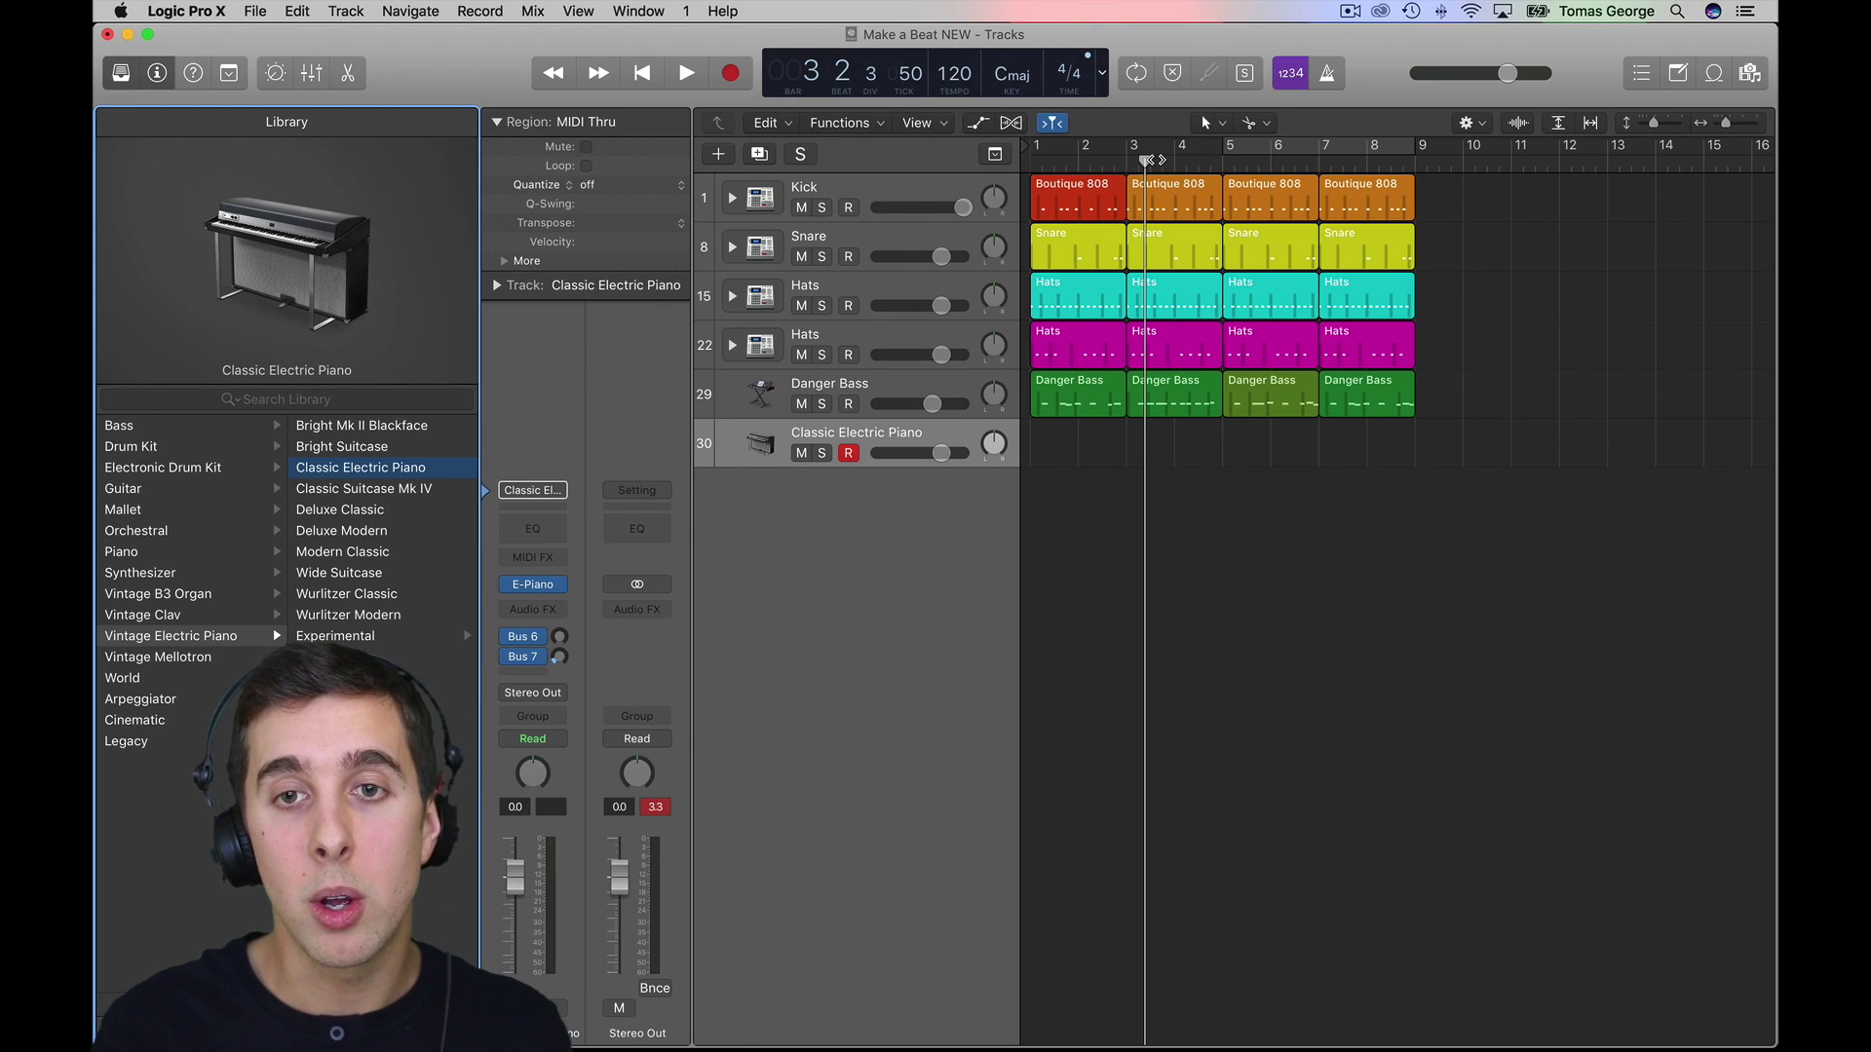
pyautogui.moveTo(1147, 163); pyautogui.dragTo(1020, 168)
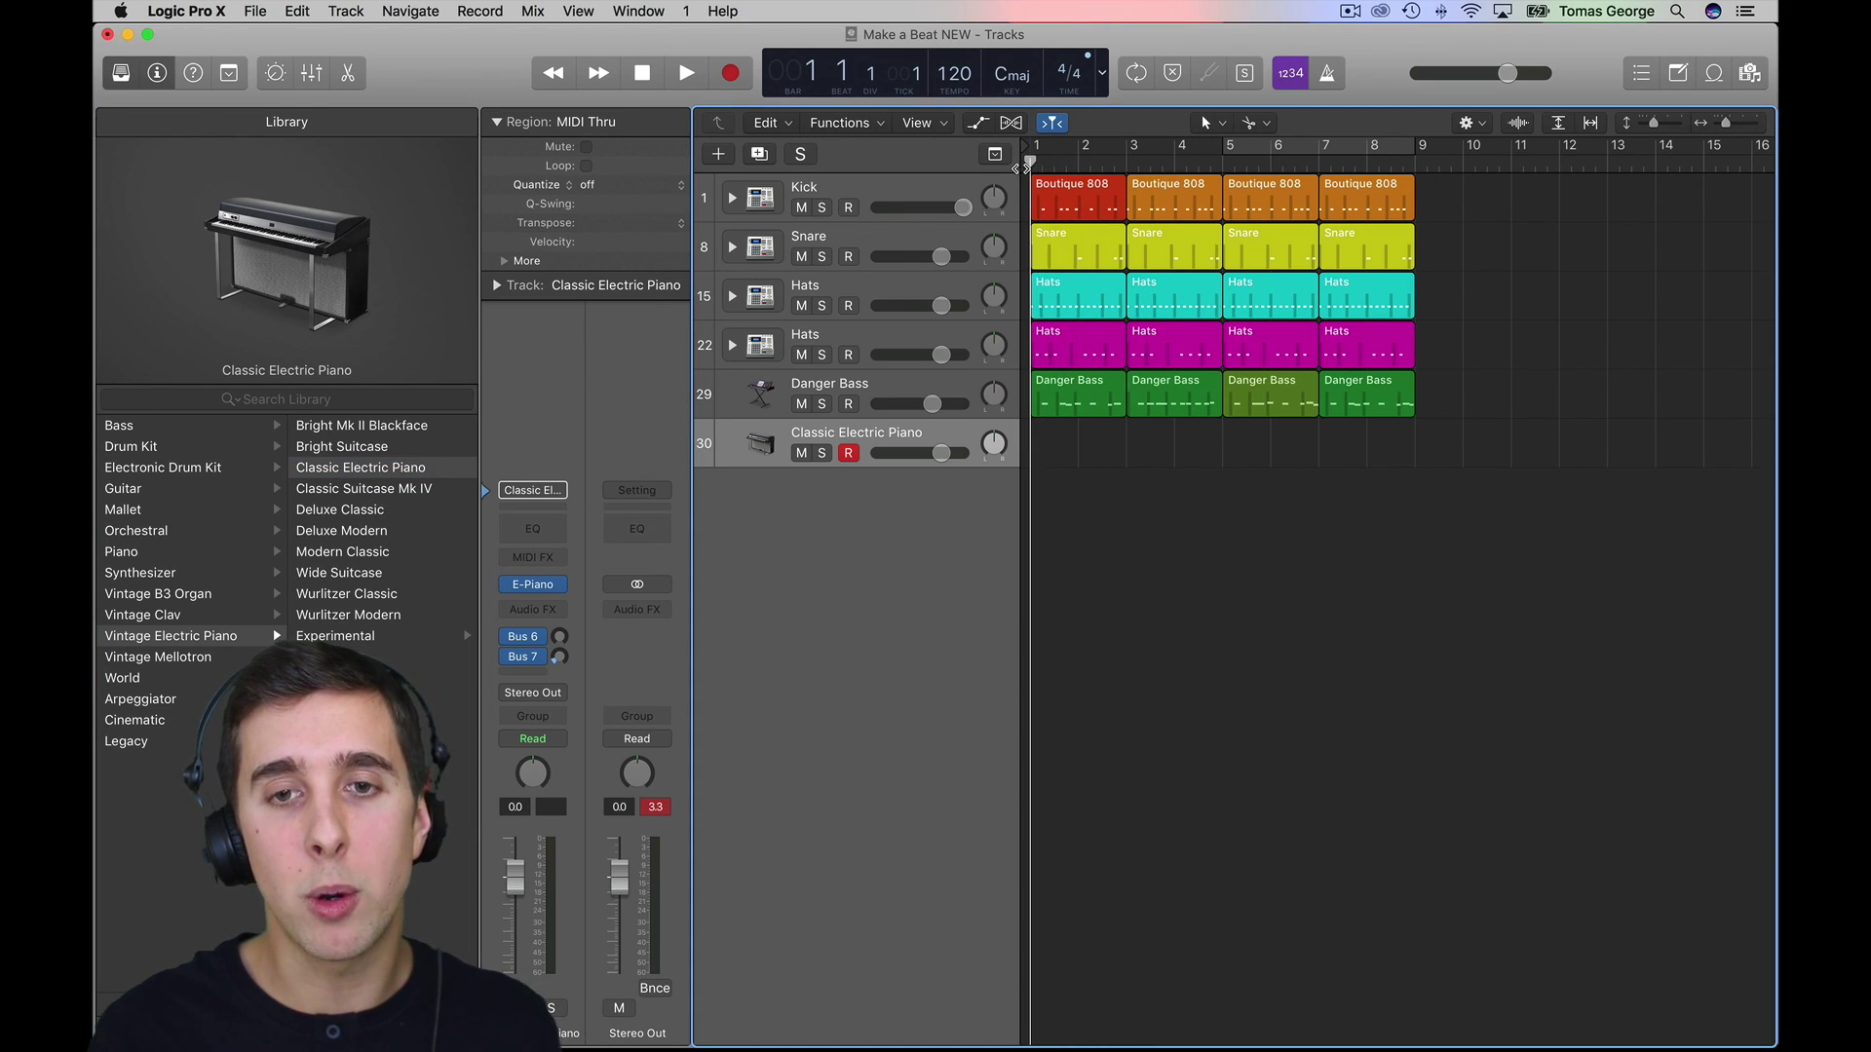
# - Open the bar 1 Danger Bass region in the Piano Roll and audition its C2 and A#1 notes
pyautogui.doubleClick(1079, 398)
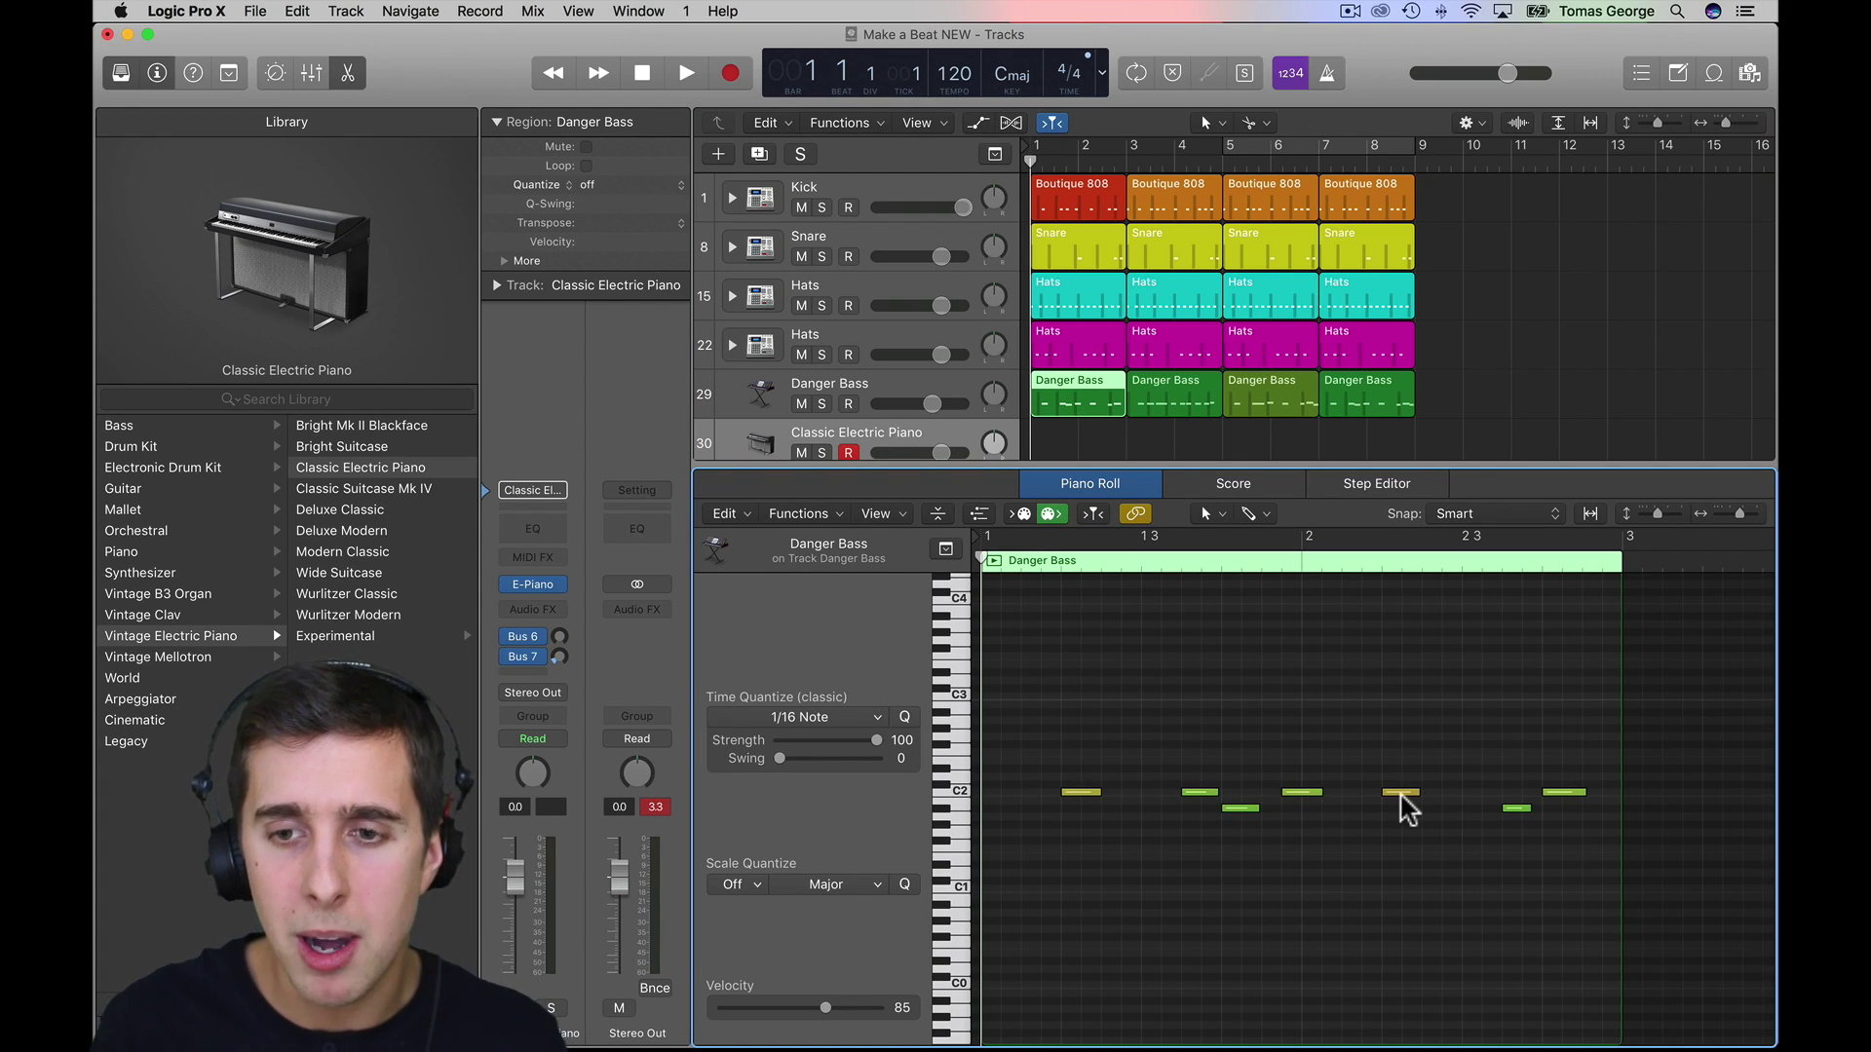
pyautogui.click(1241, 808)
pyautogui.click(1201, 793)
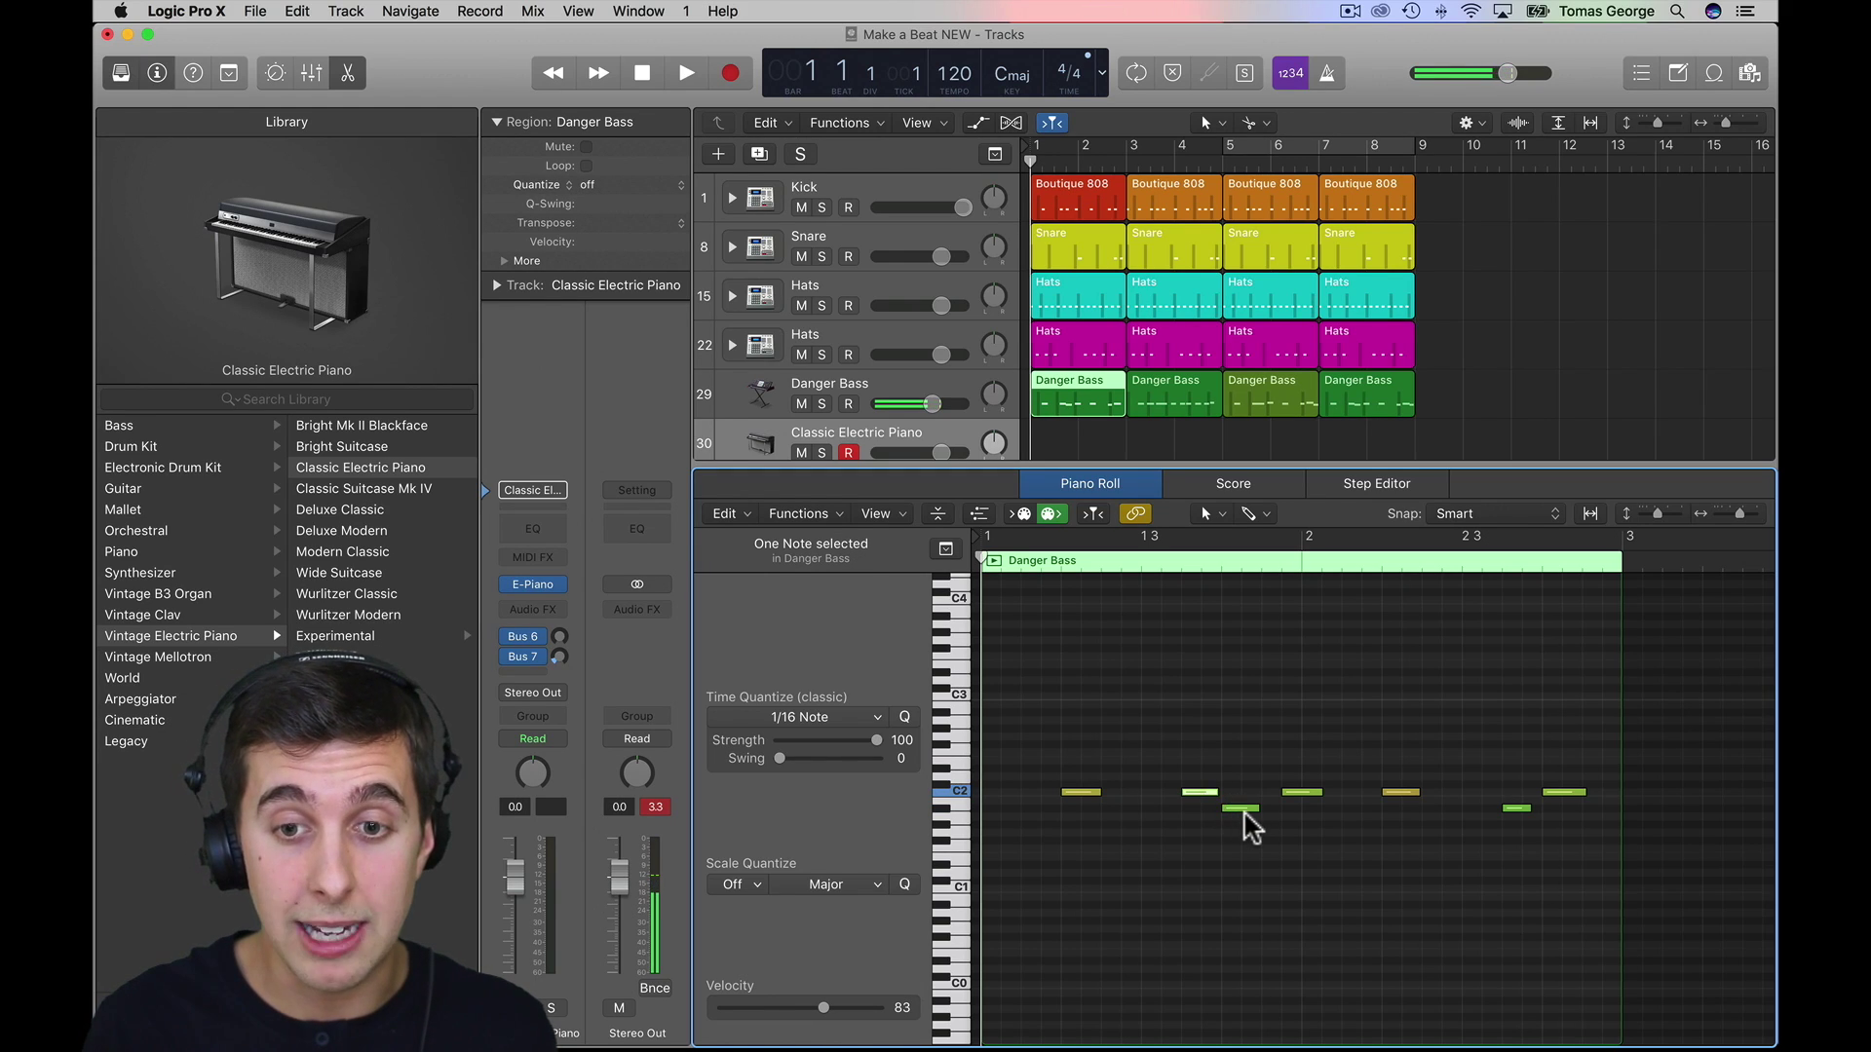
pyautogui.click(1199, 792)
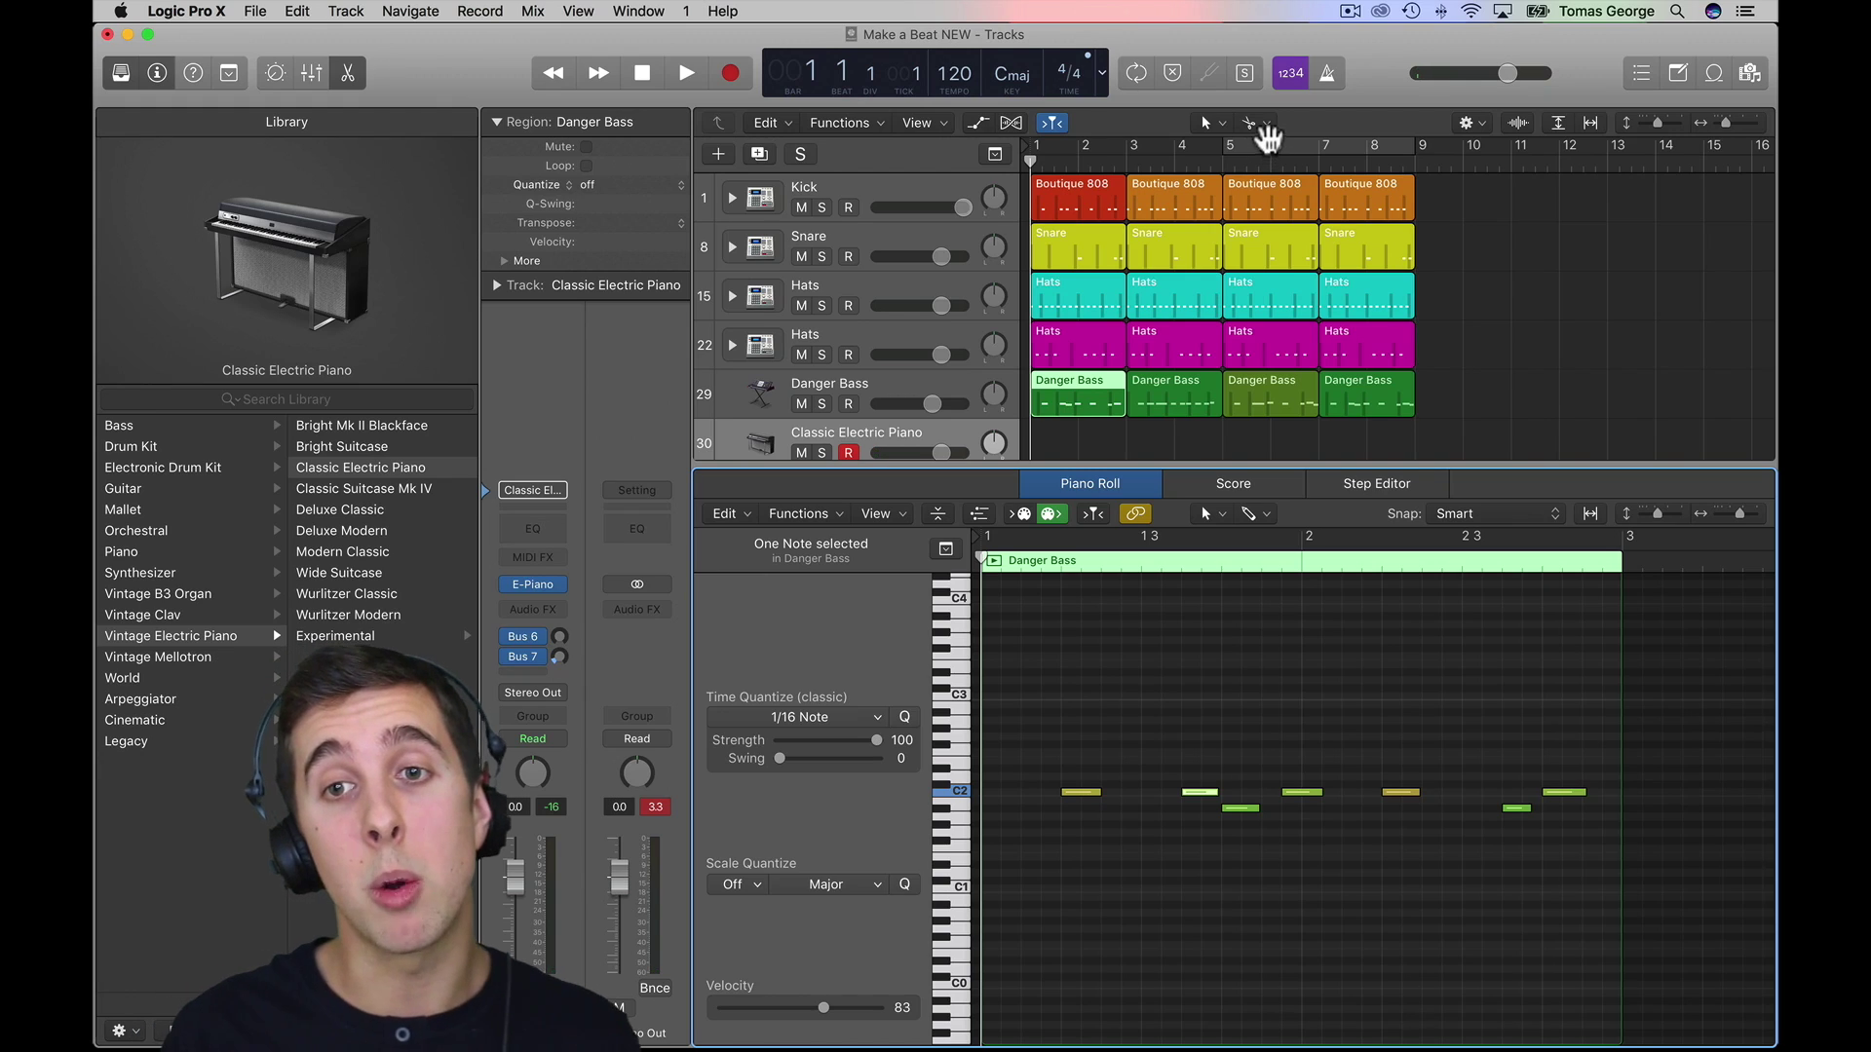
# - Enable cycling over bars 1–9 and enlarge the Tracks area so the electric piano track is fully shown
pyautogui.click(1250, 151)
pyautogui.moveTo(1226, 151); pyautogui.dragTo(1033, 184)
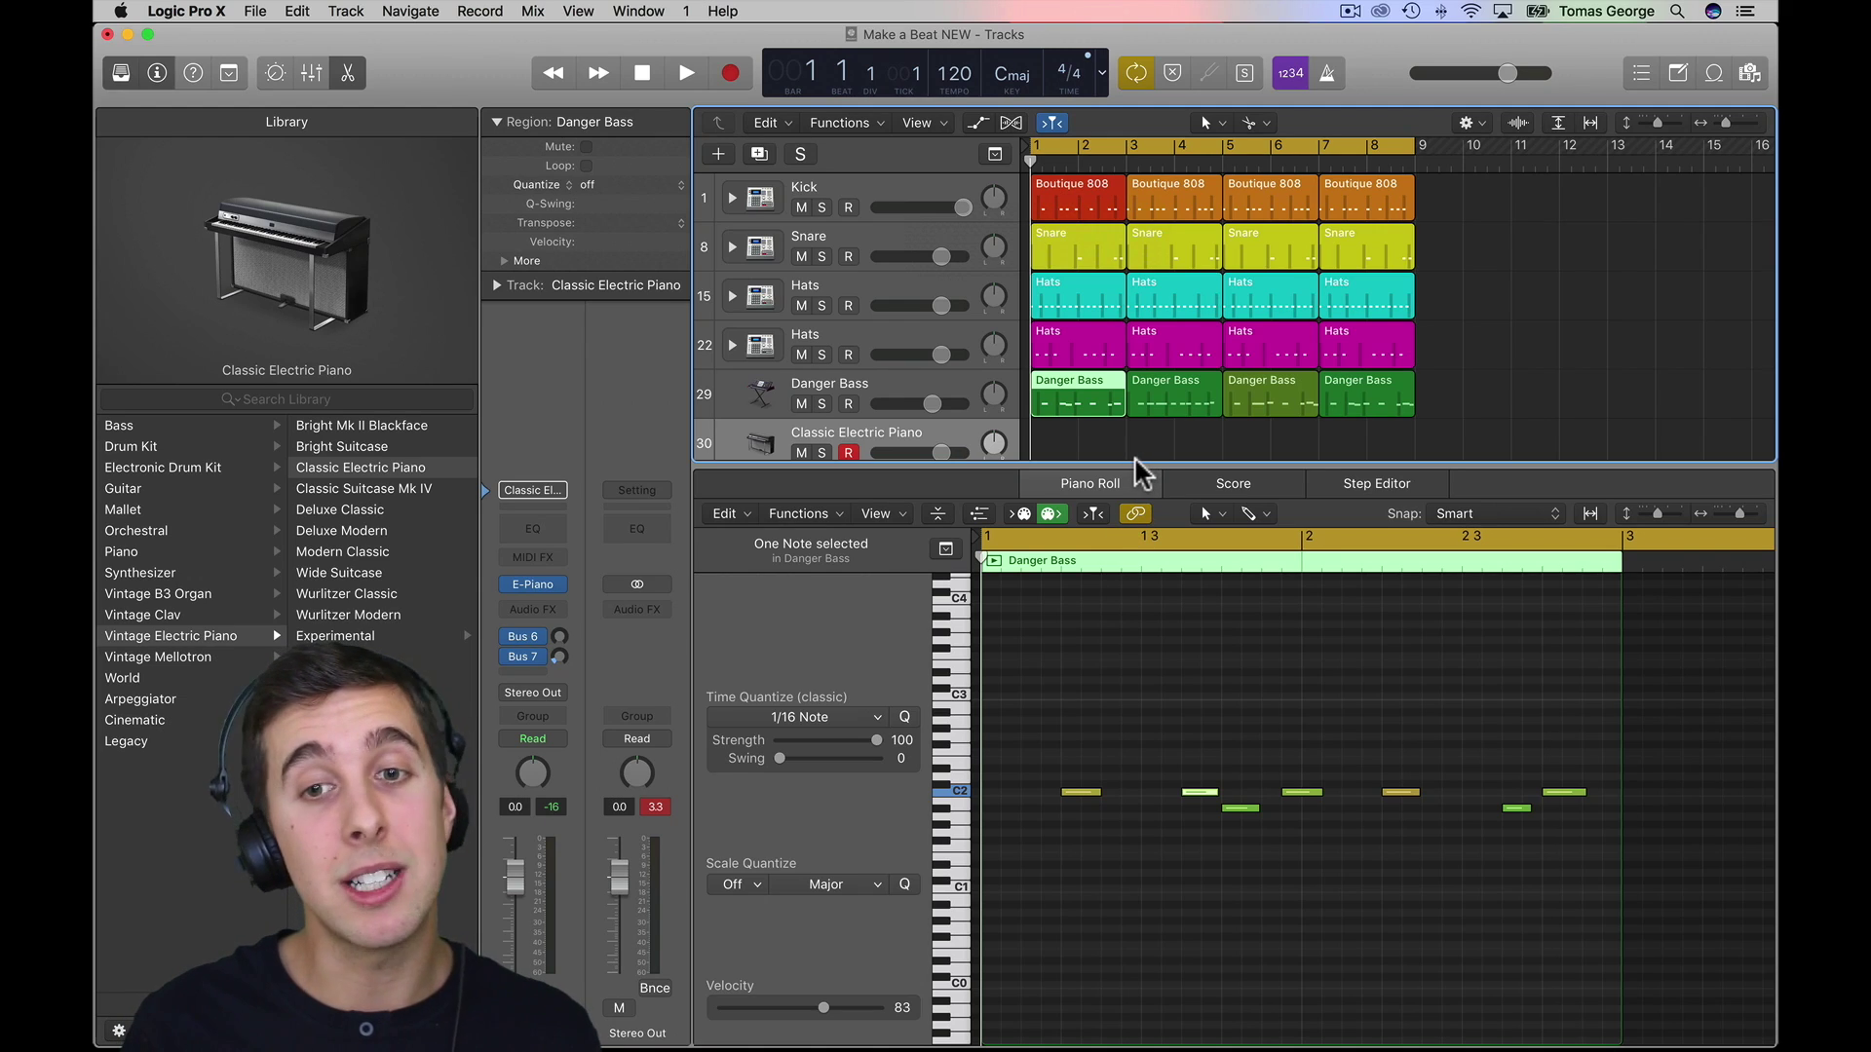
pyautogui.moveTo(1132, 462); pyautogui.dragTo(1146, 646)
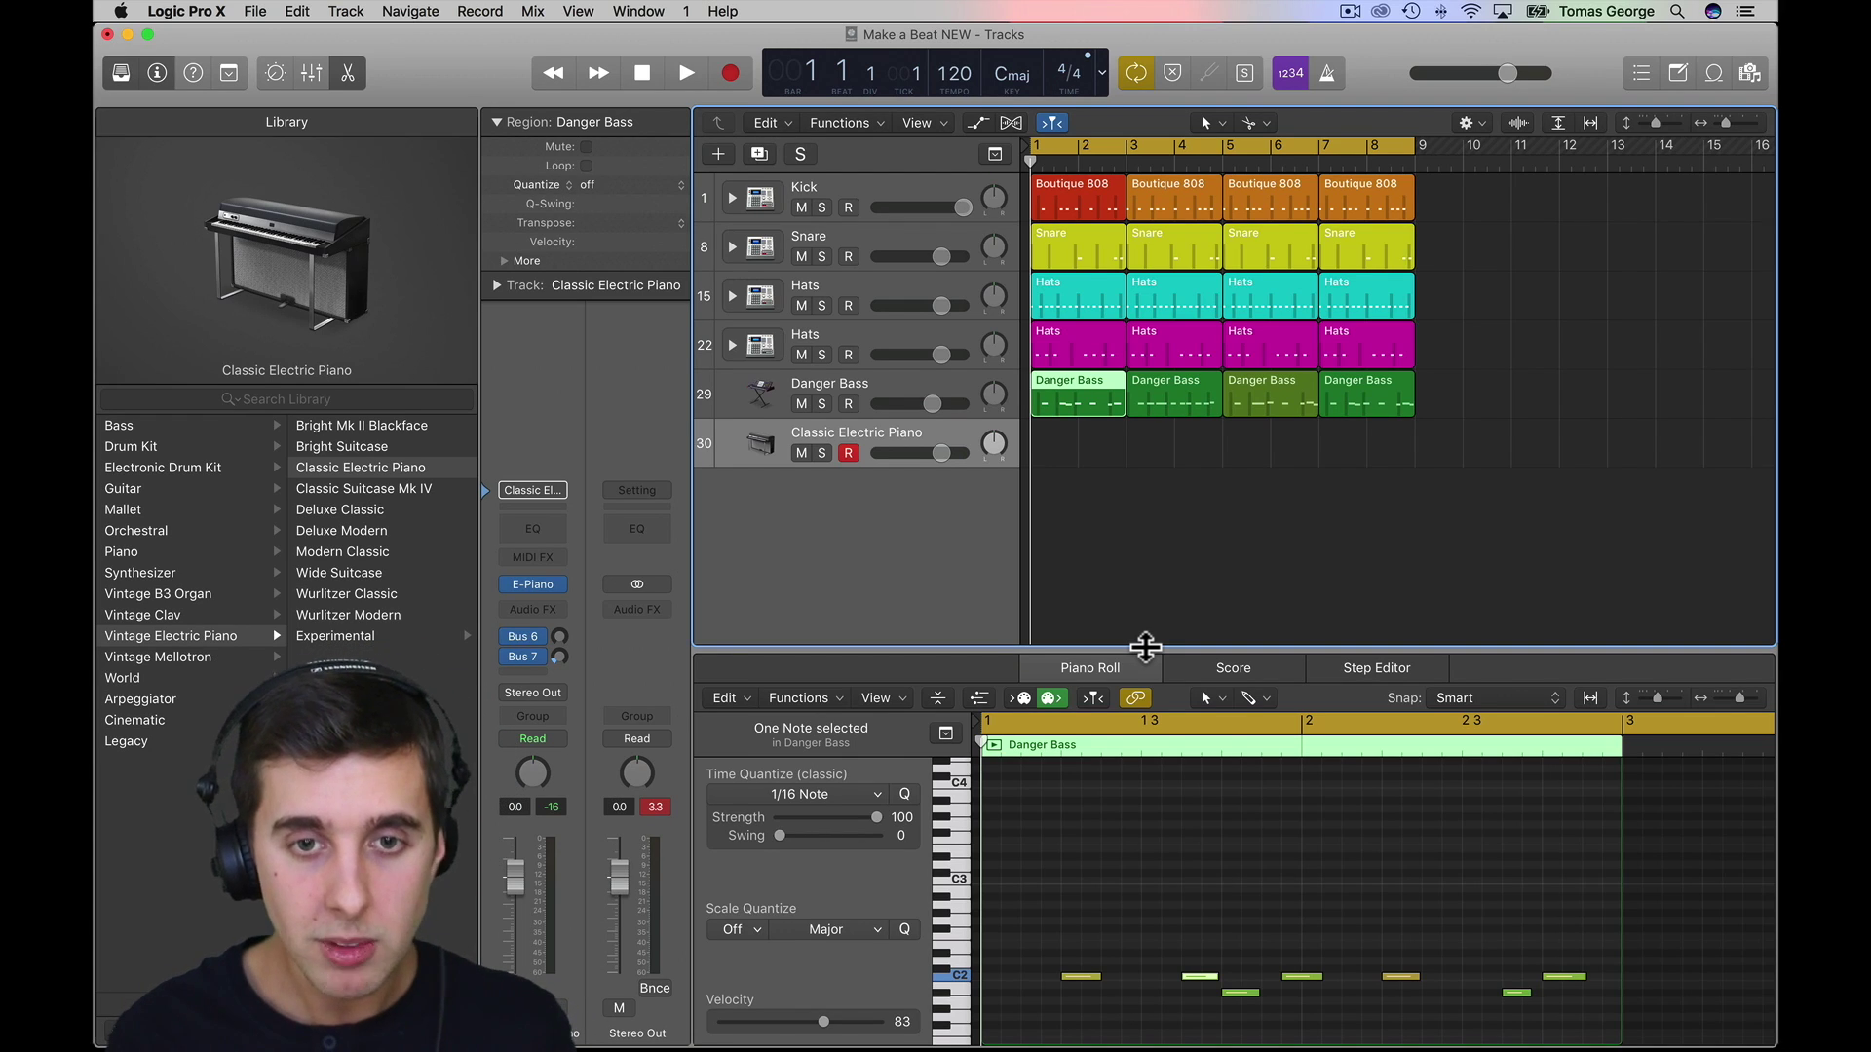
# - Audition the D#2, F2 and G2 notes in the bar 5 Danger Bass region to identify its bass progression
pyautogui.click(1299, 399)
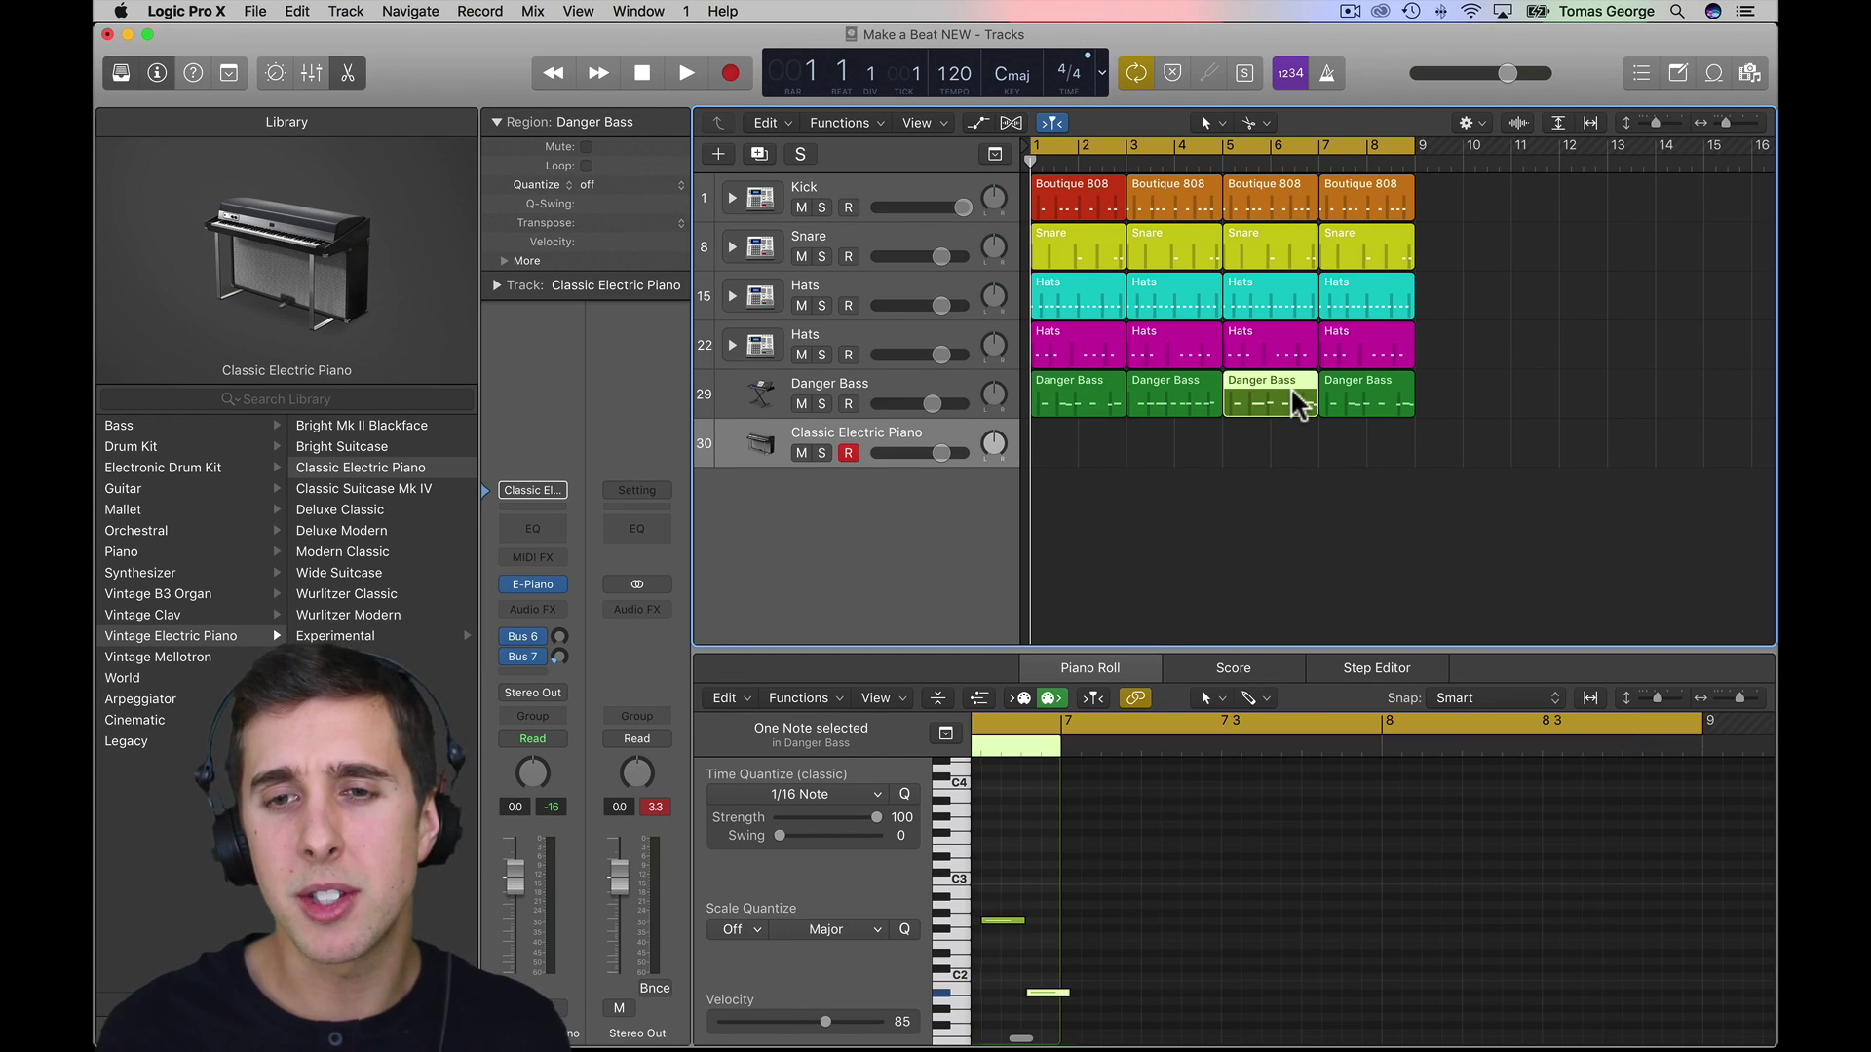
pyautogui.hscroll(-3, 1140, 949)
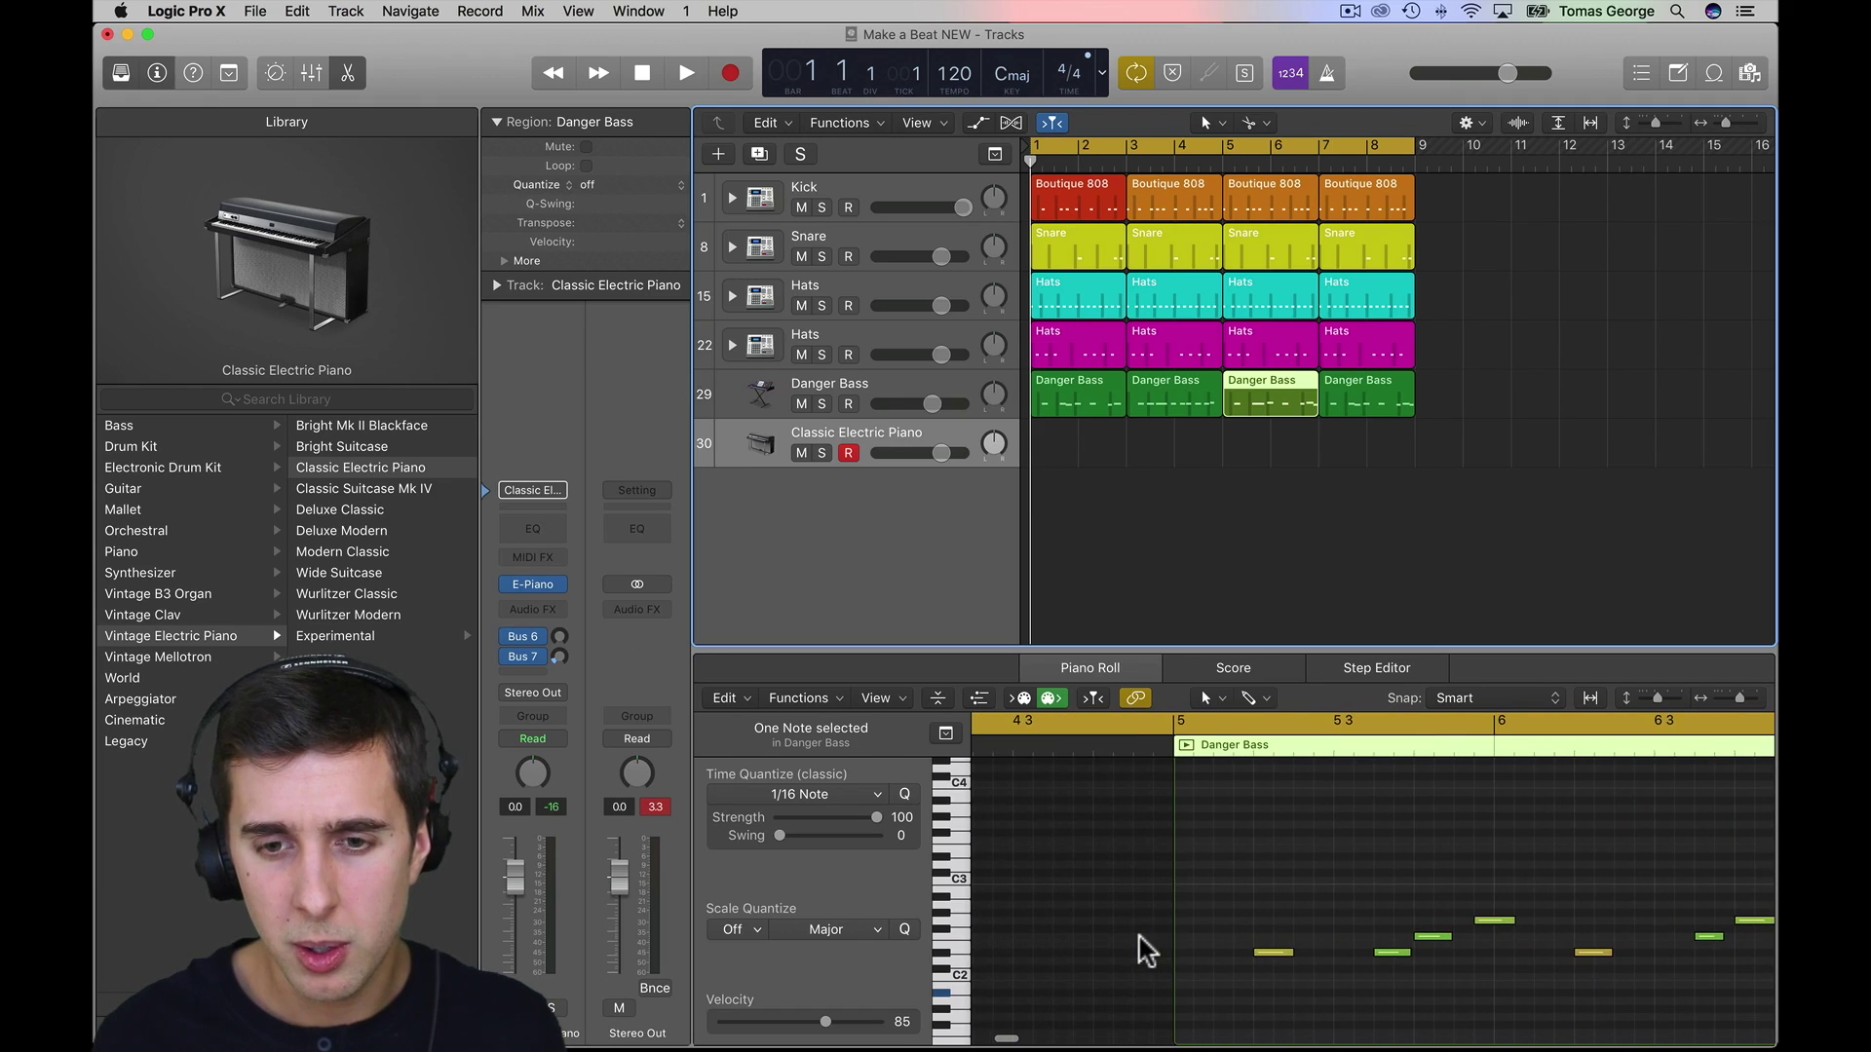
pyautogui.click(1271, 953)
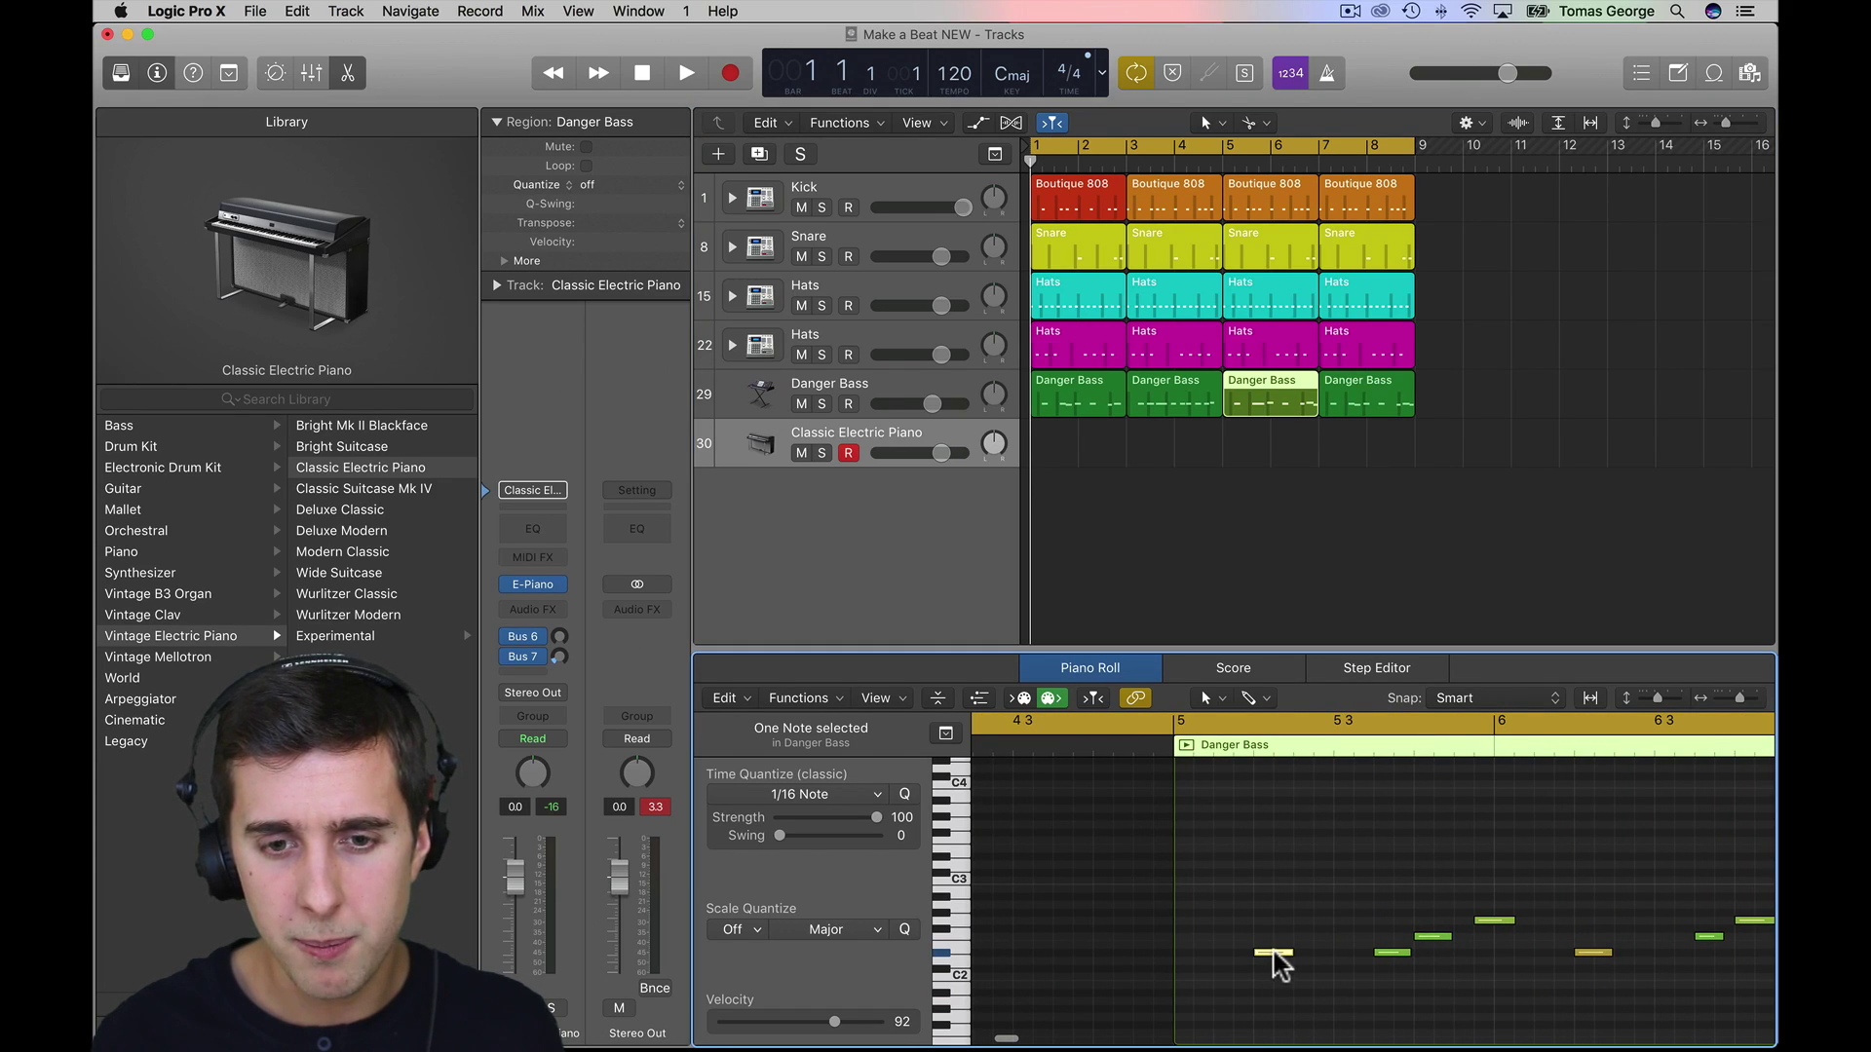
pyautogui.click(1393, 953)
pyautogui.click(1495, 921)
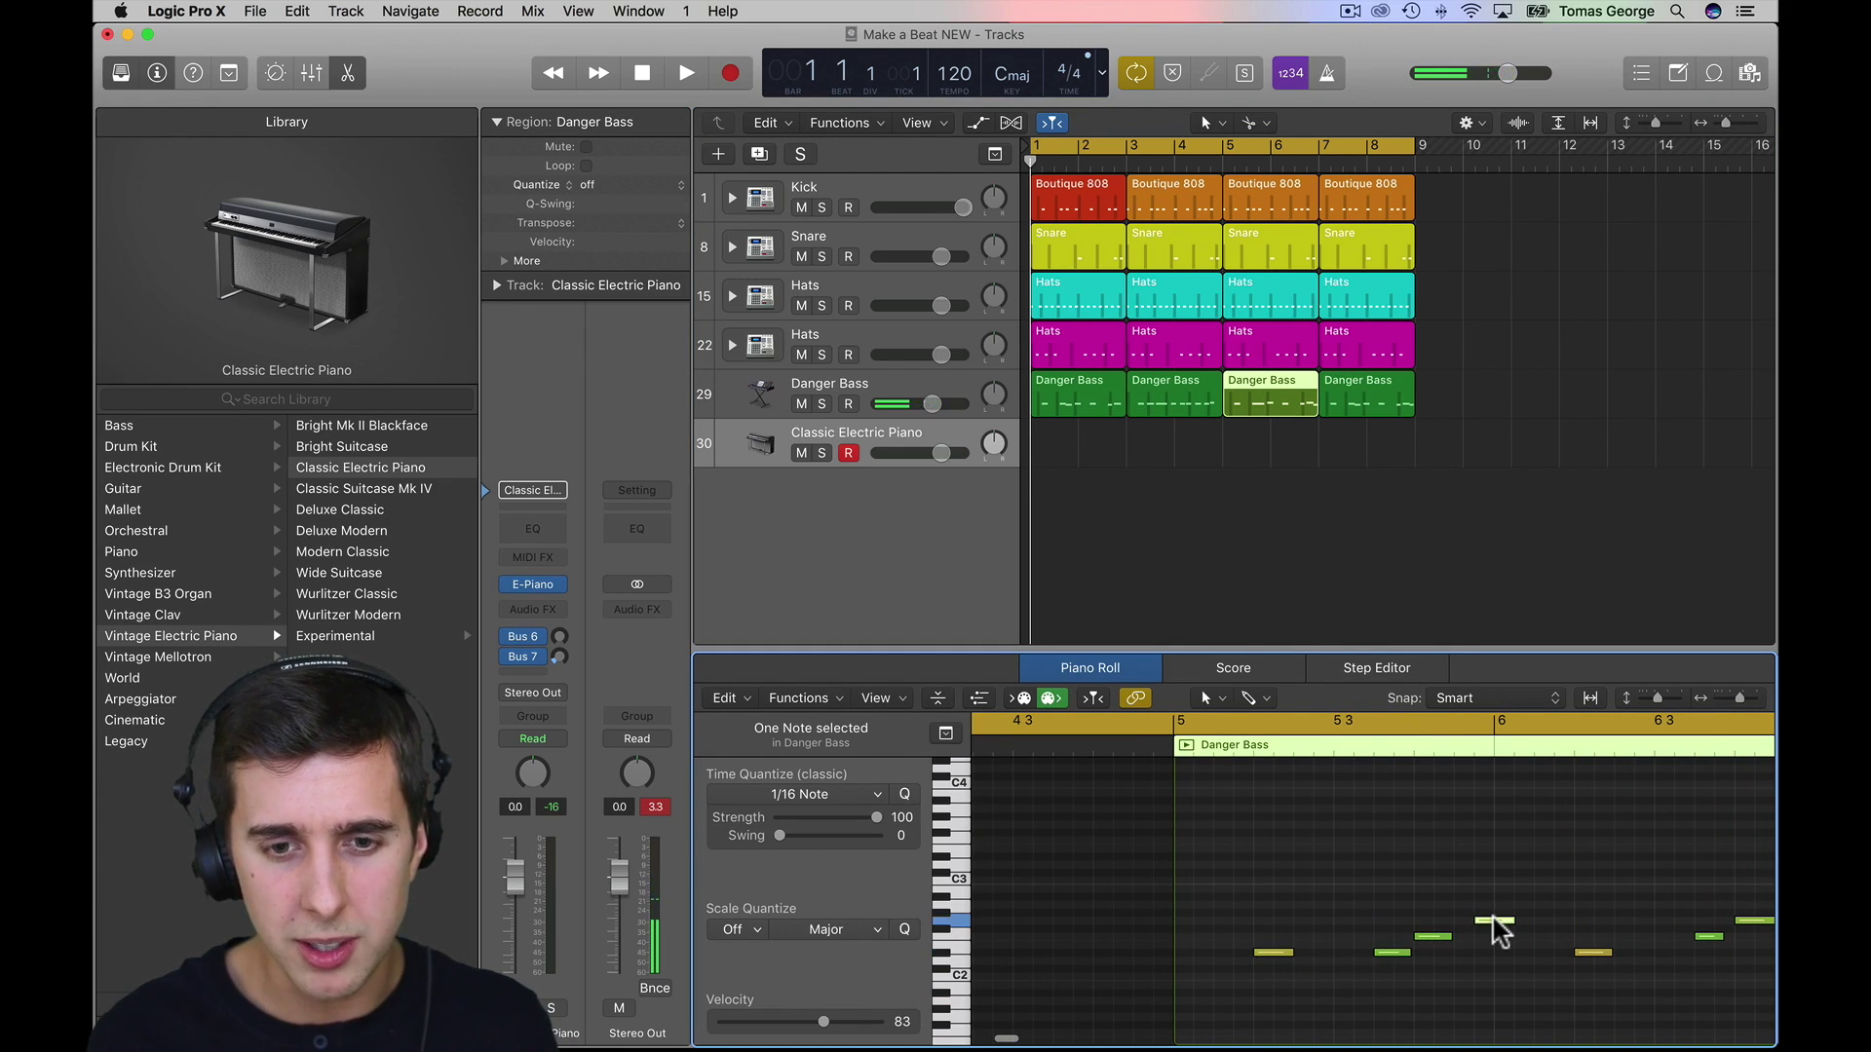
pyautogui.click(1436, 936)
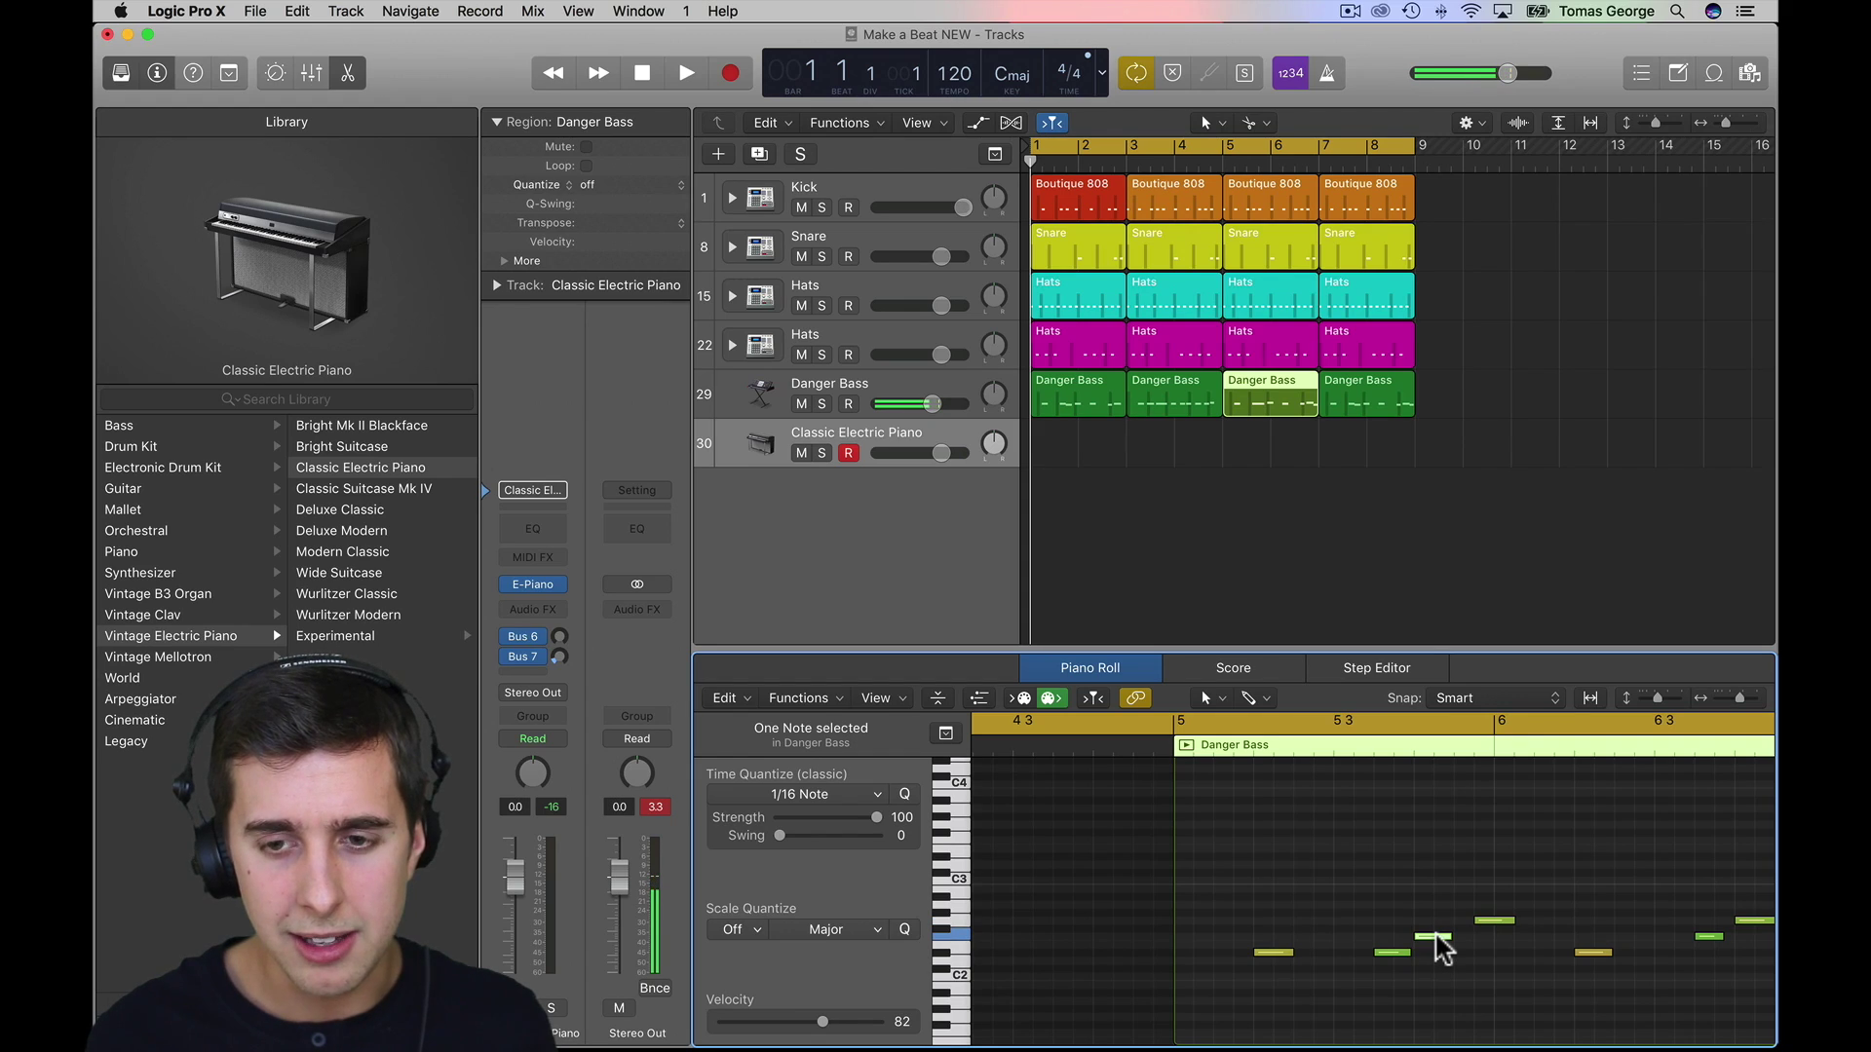
pyautogui.click(1392, 953)
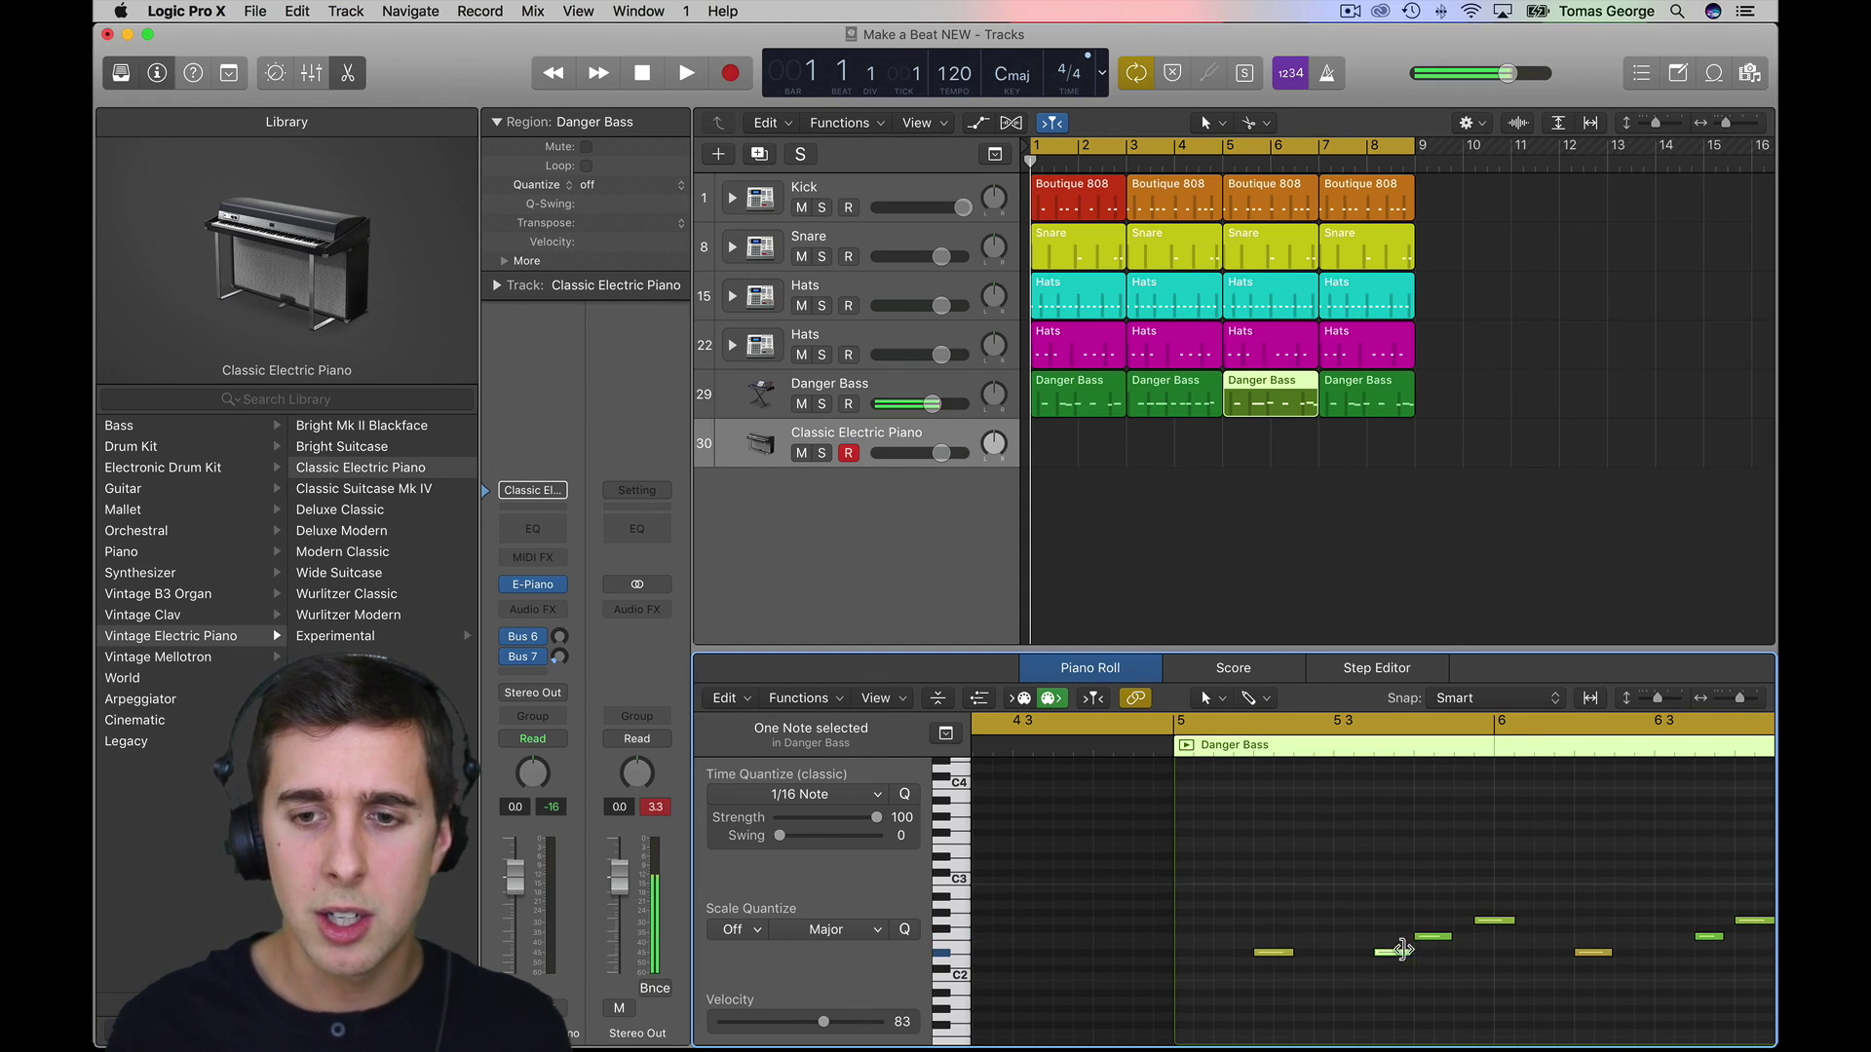
pyautogui.click(1431, 937)
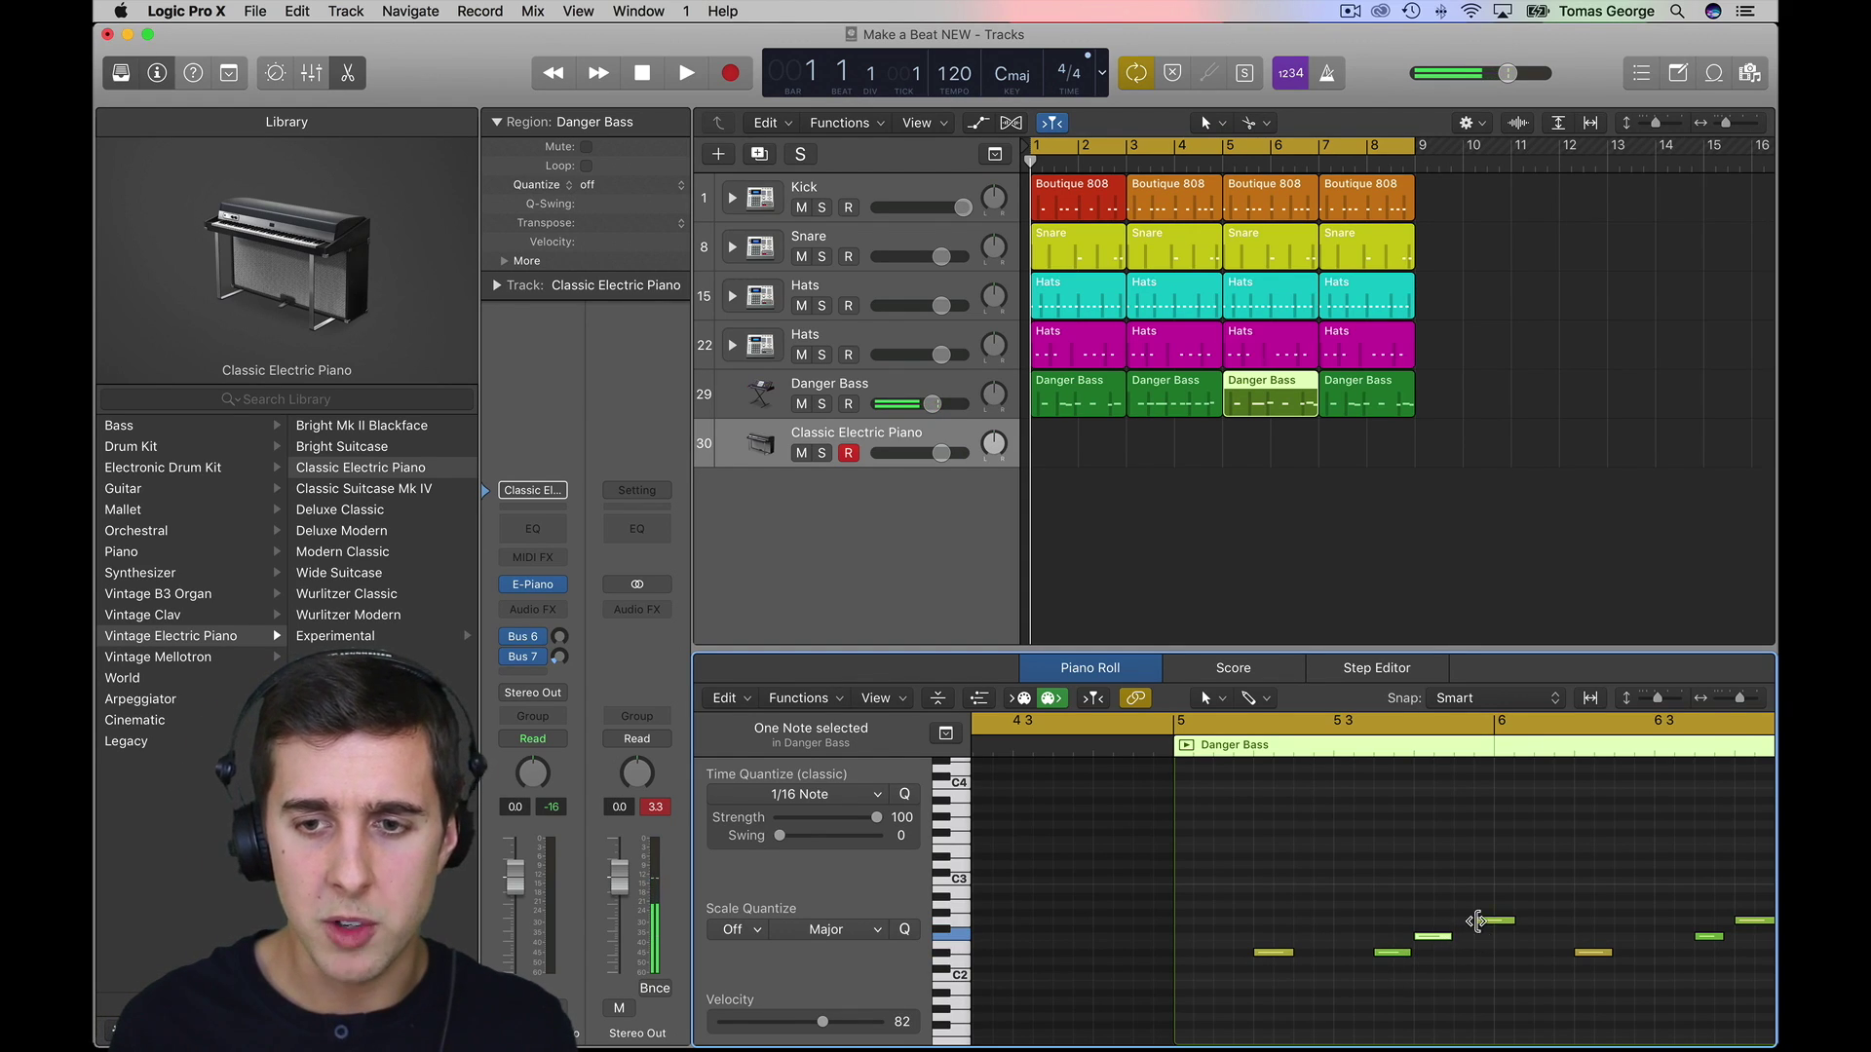
pyautogui.click(1493, 920)
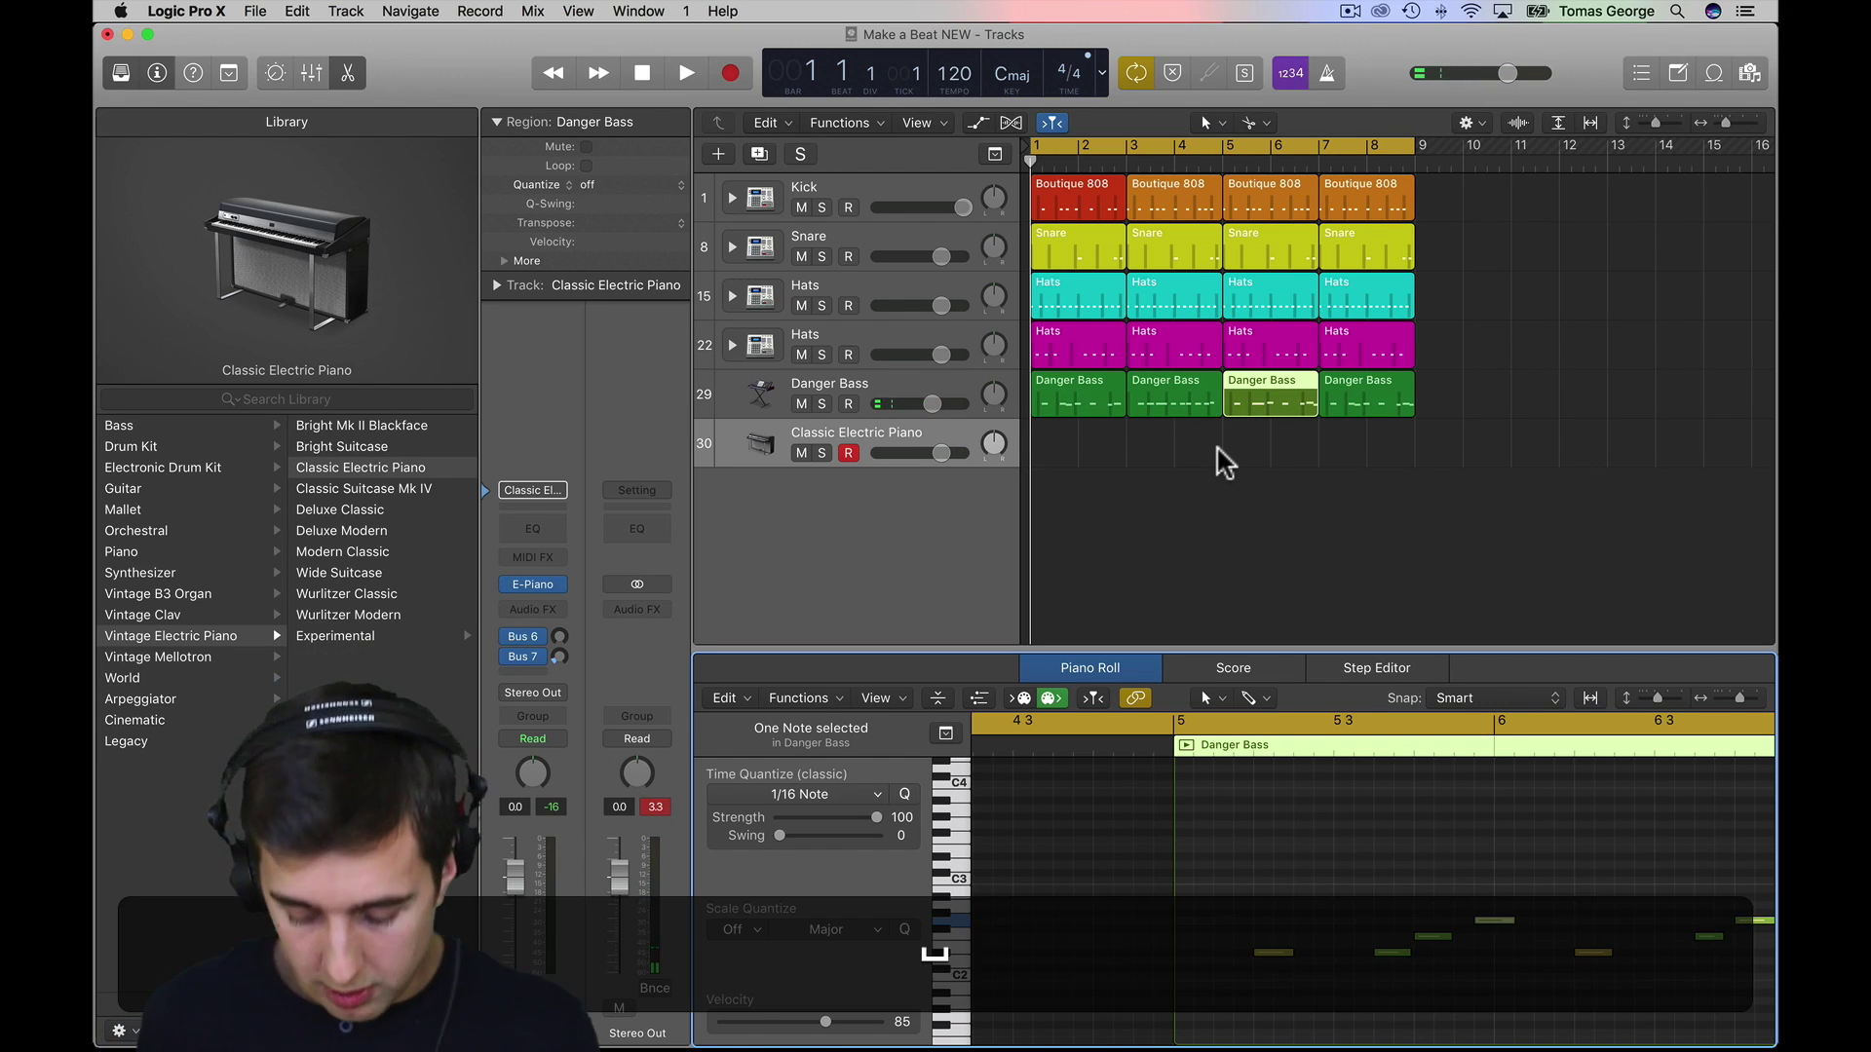
# - Rebalance the mix during playback: lower the Kick and Danger Bass volumes and raise the Classic Electric Piano to 6.0 dB
pyautogui.press('space')
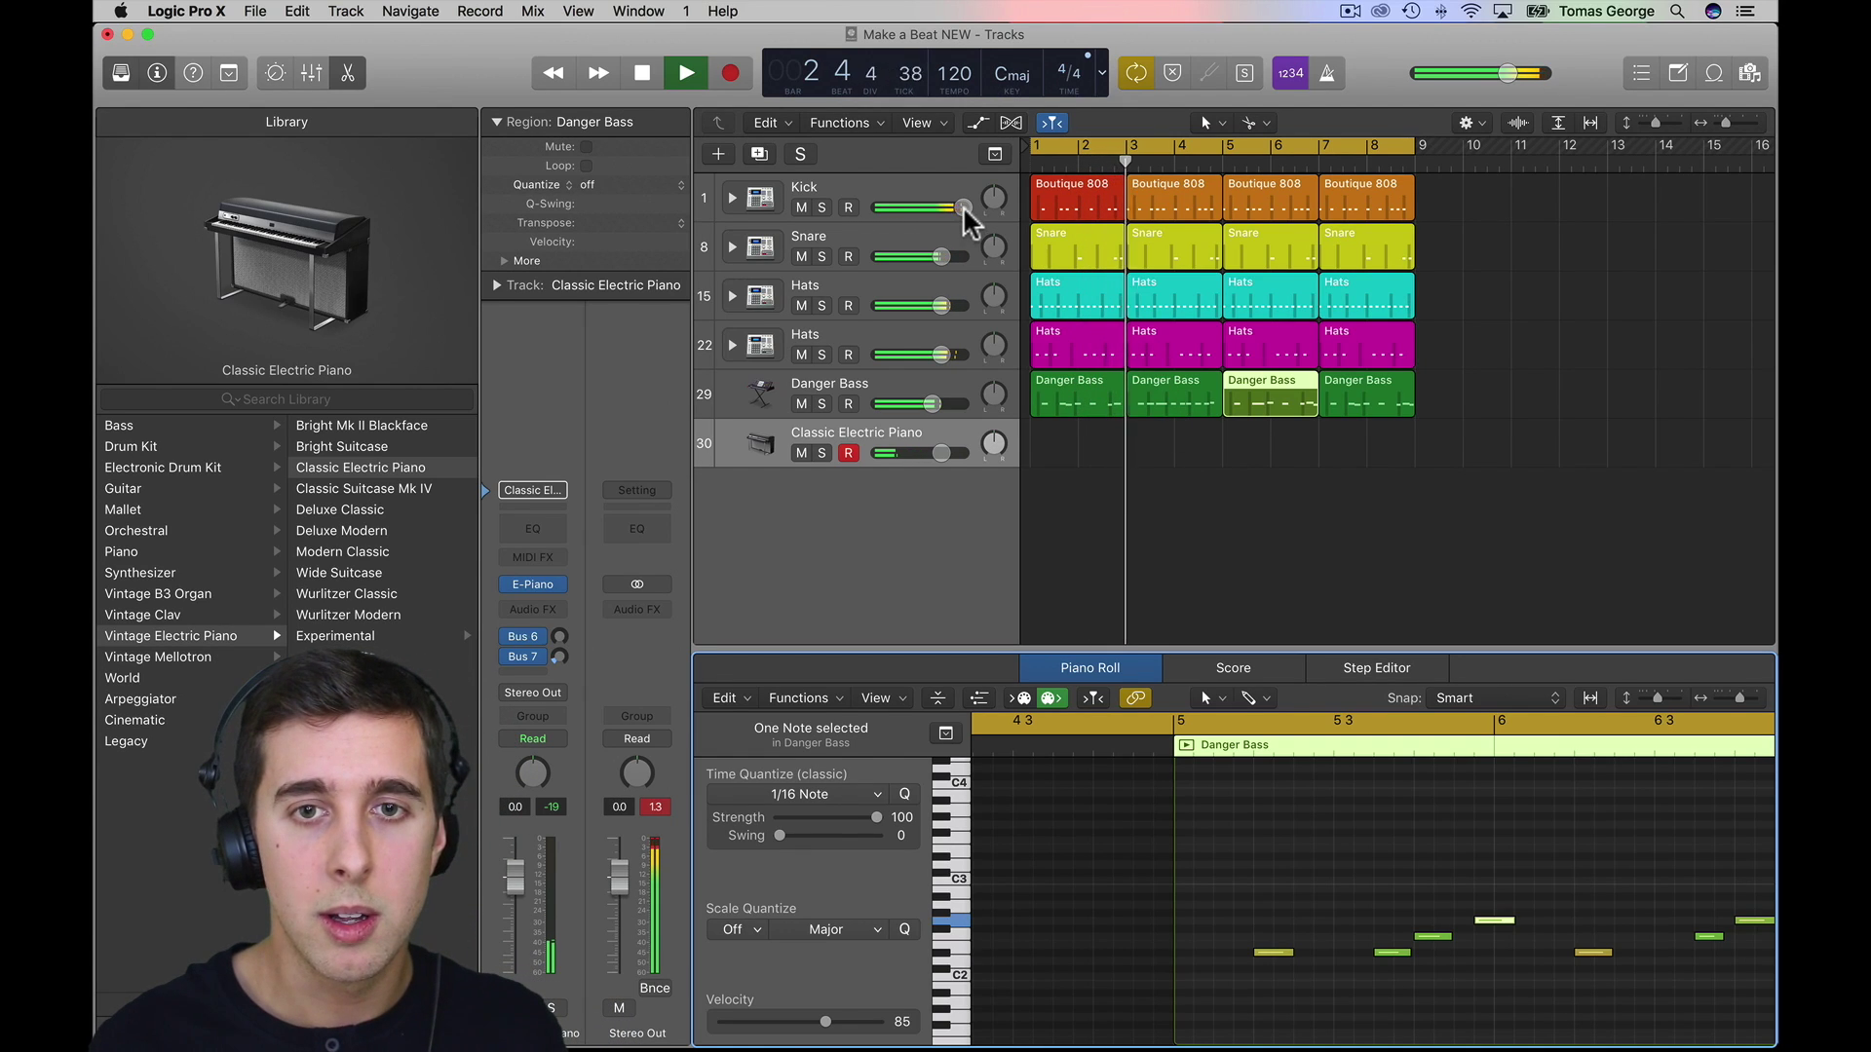
pyautogui.moveTo(964, 208); pyautogui.dragTo(942, 209)
pyautogui.moveTo(928, 403); pyautogui.dragTo(960, 453)
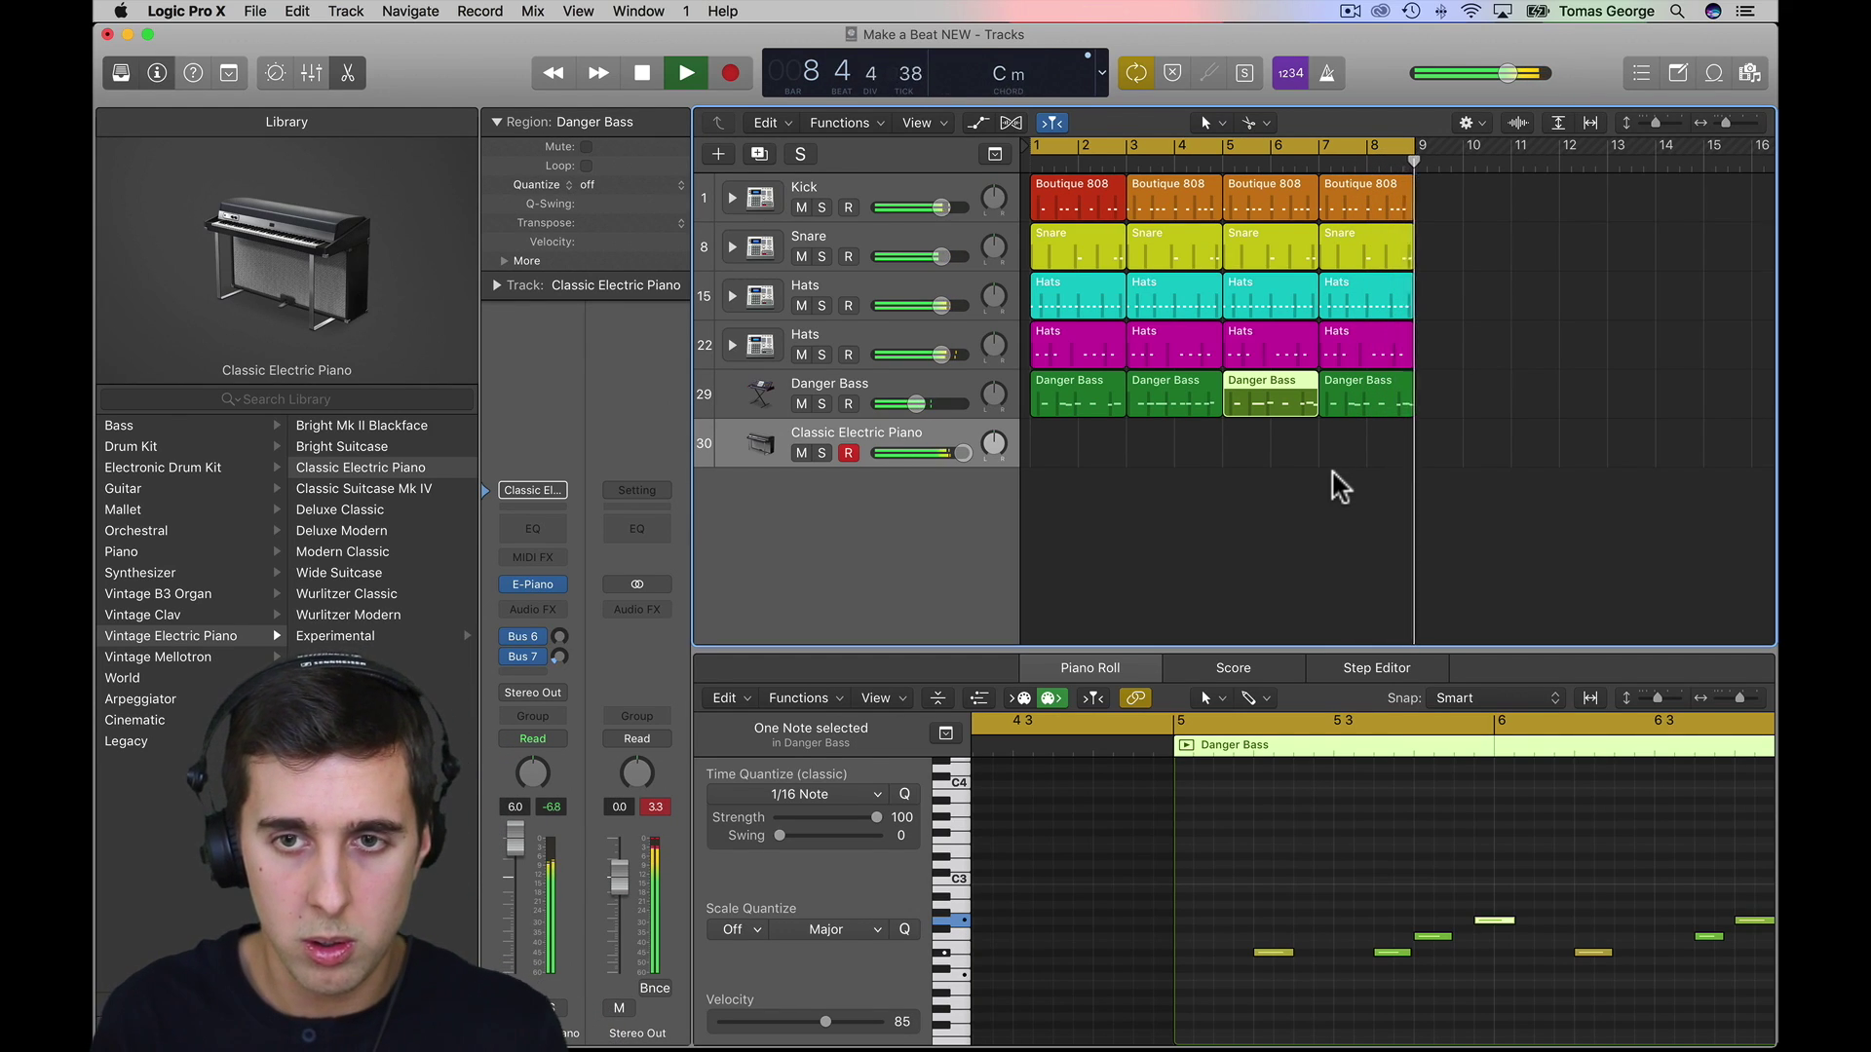
pyautogui.press('space')
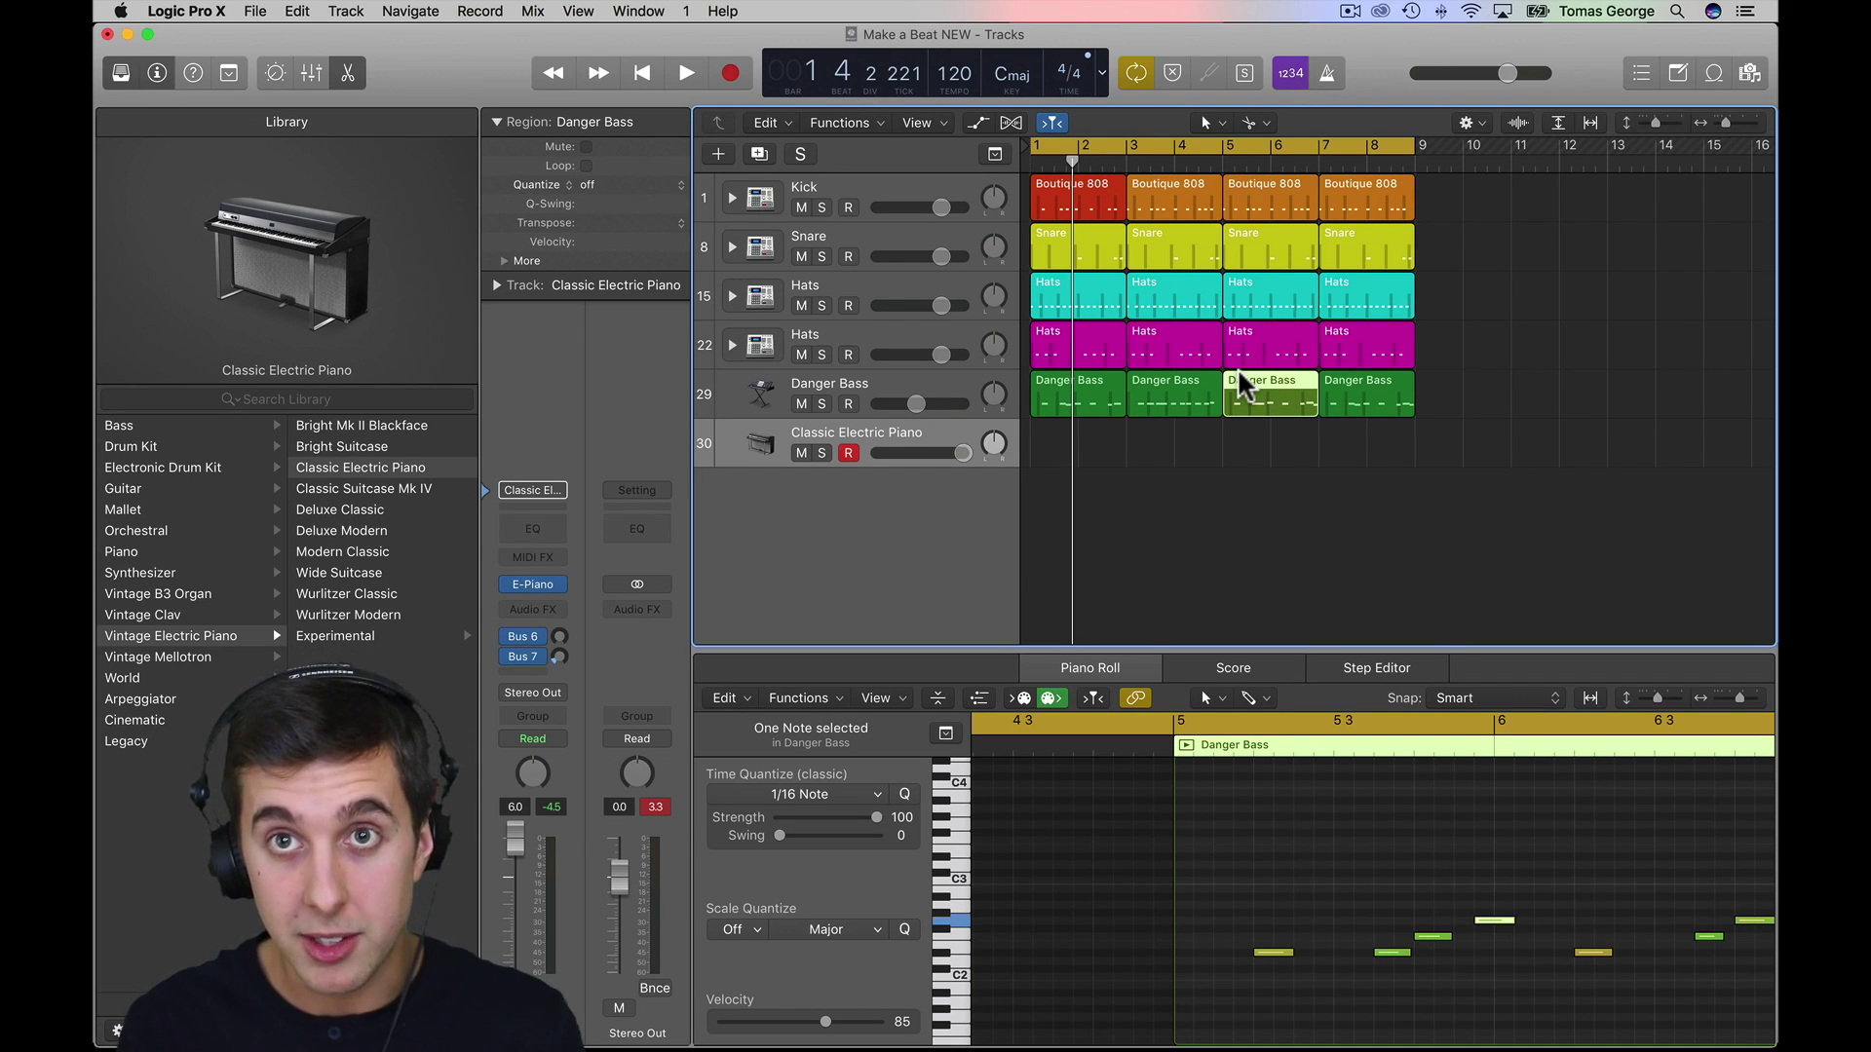
# - Record an eight-bar chord part on the Classic Electric Piano track over the cycled bars 1–9
pyautogui.press('r')
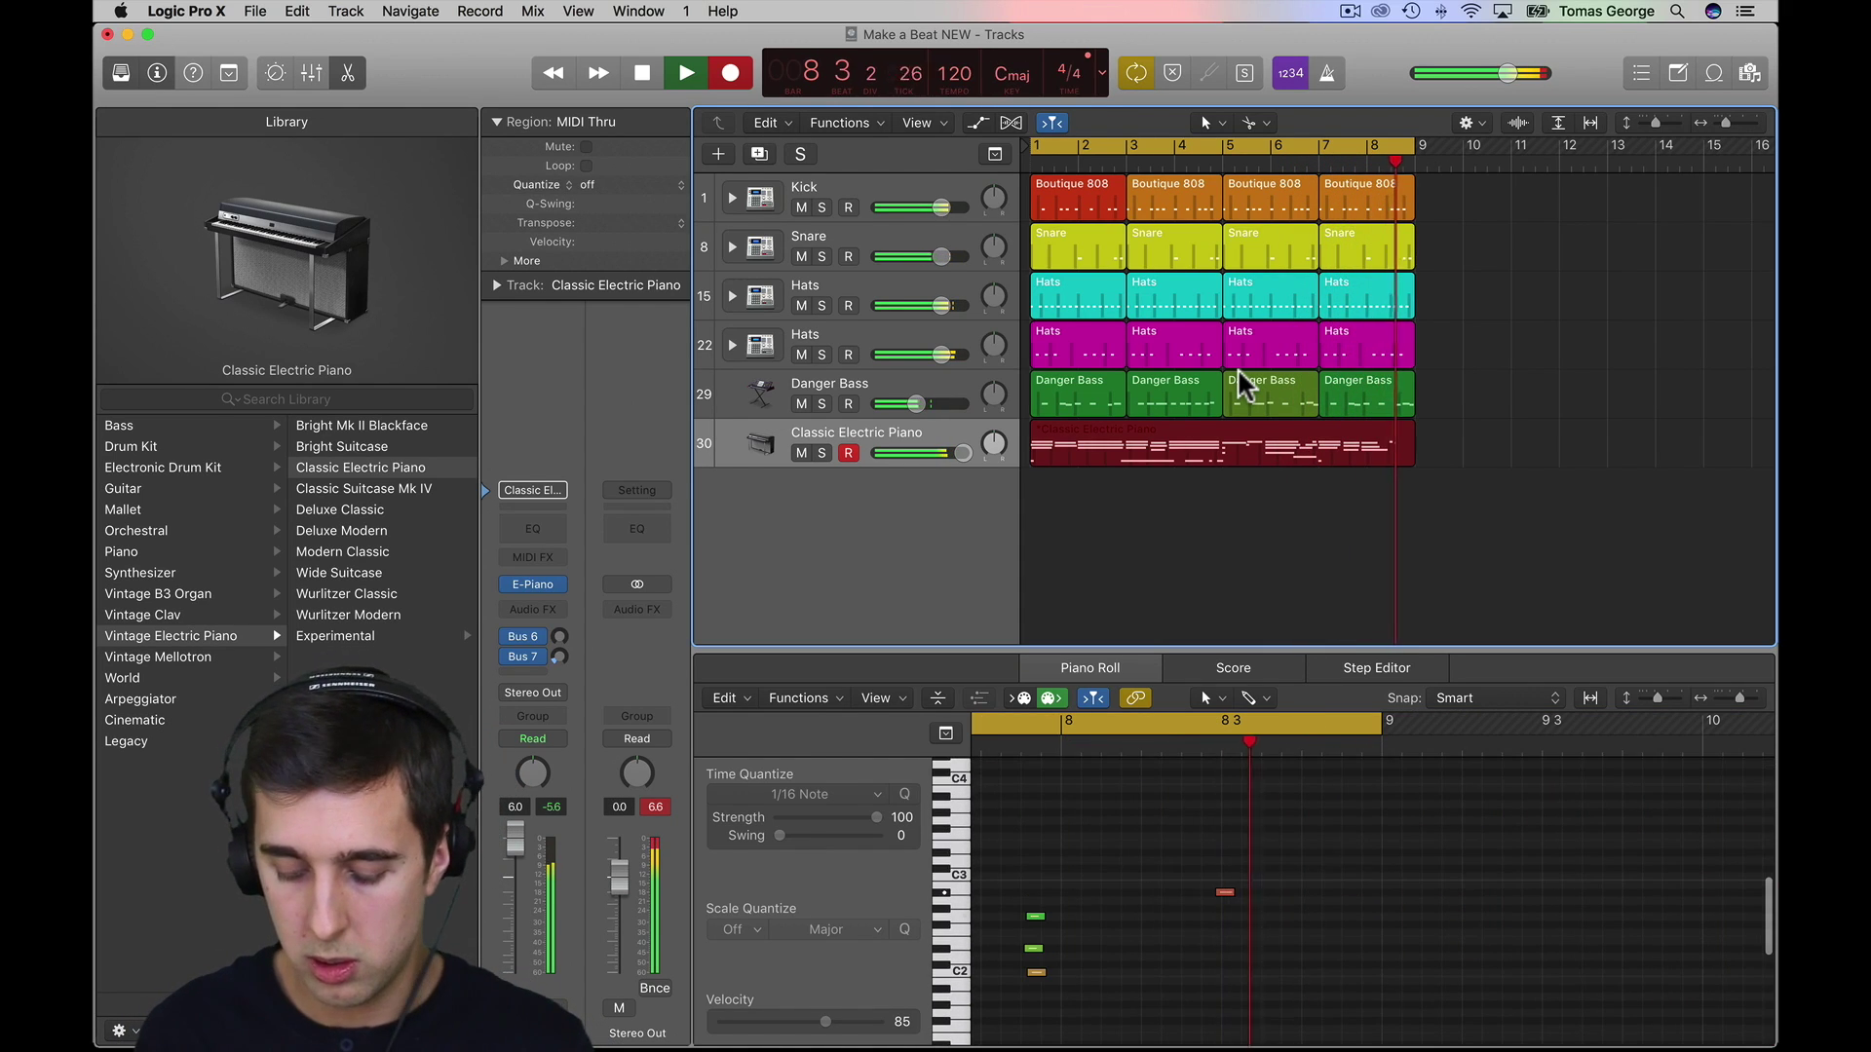
pyautogui.press('space')
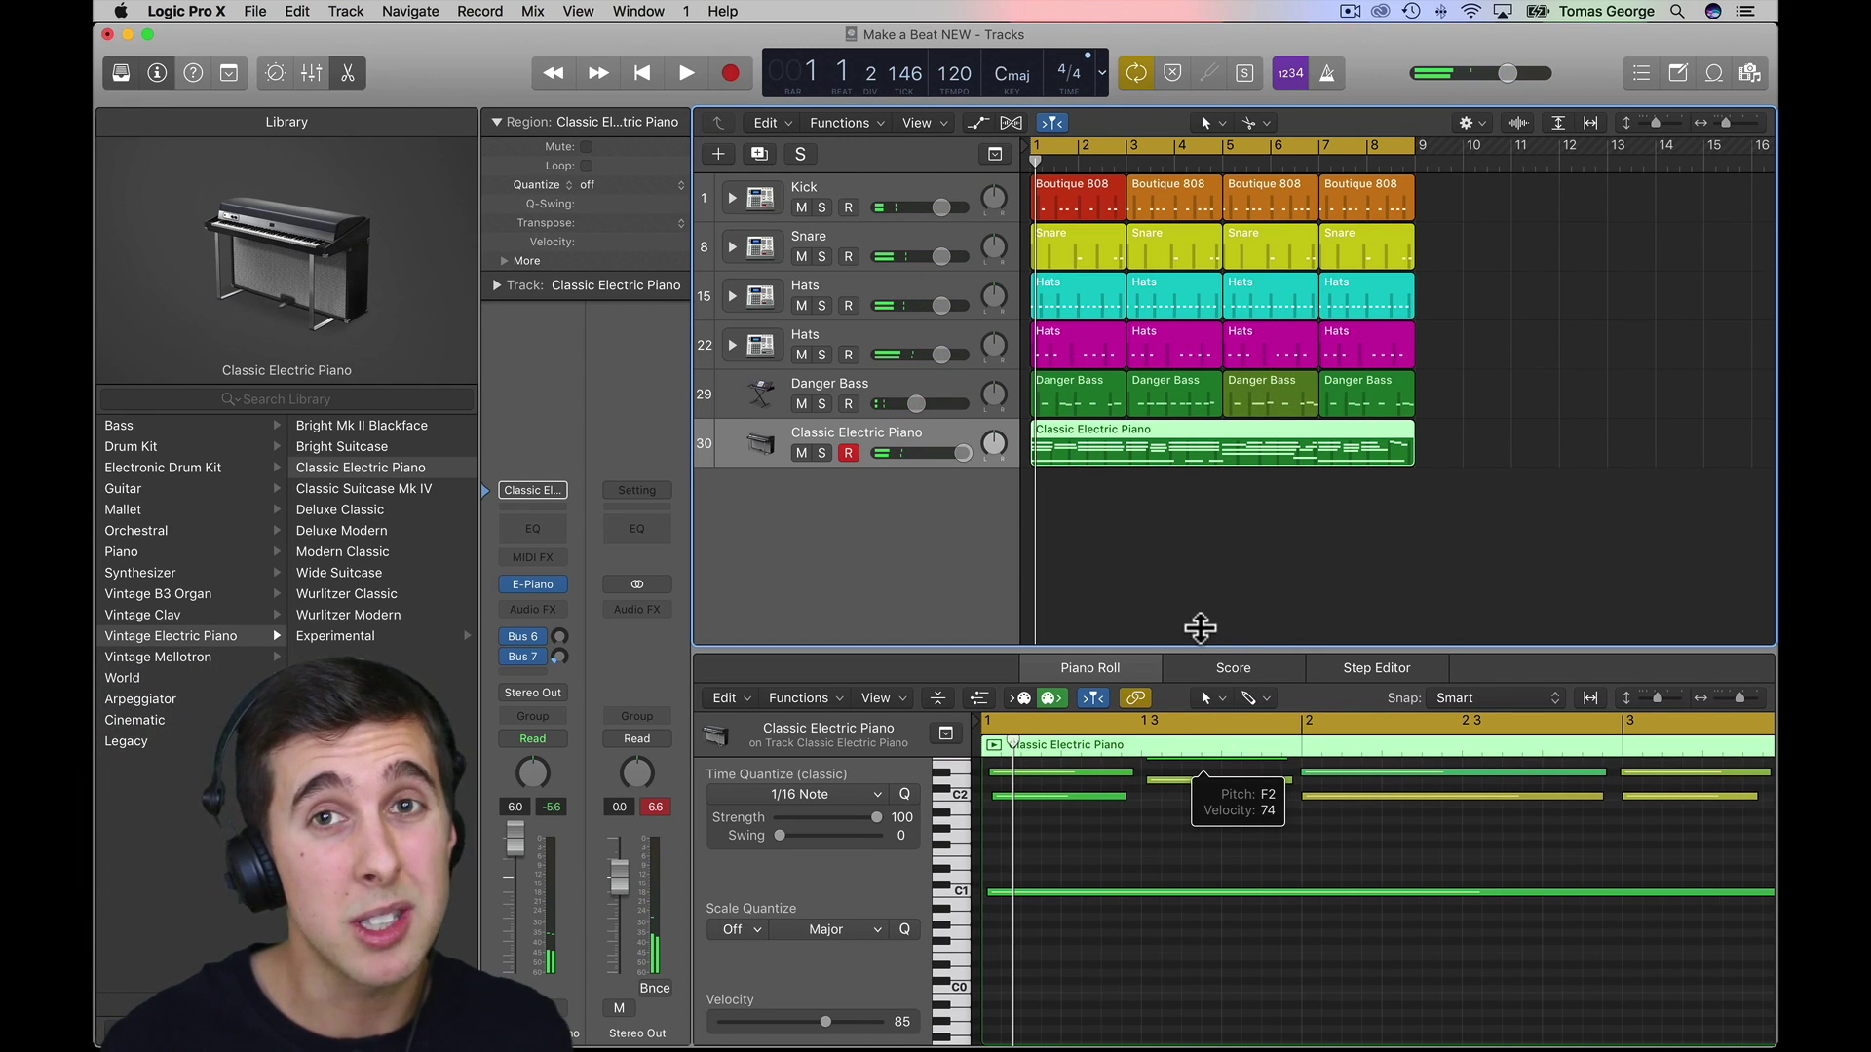
# - Enlarge the Piano Roll, quantize all recorded electric piano notes to 1/16 Note and play the part back into bar 5
pyautogui.moveTo(1200, 645); pyautogui.dragTo(1184, 468)
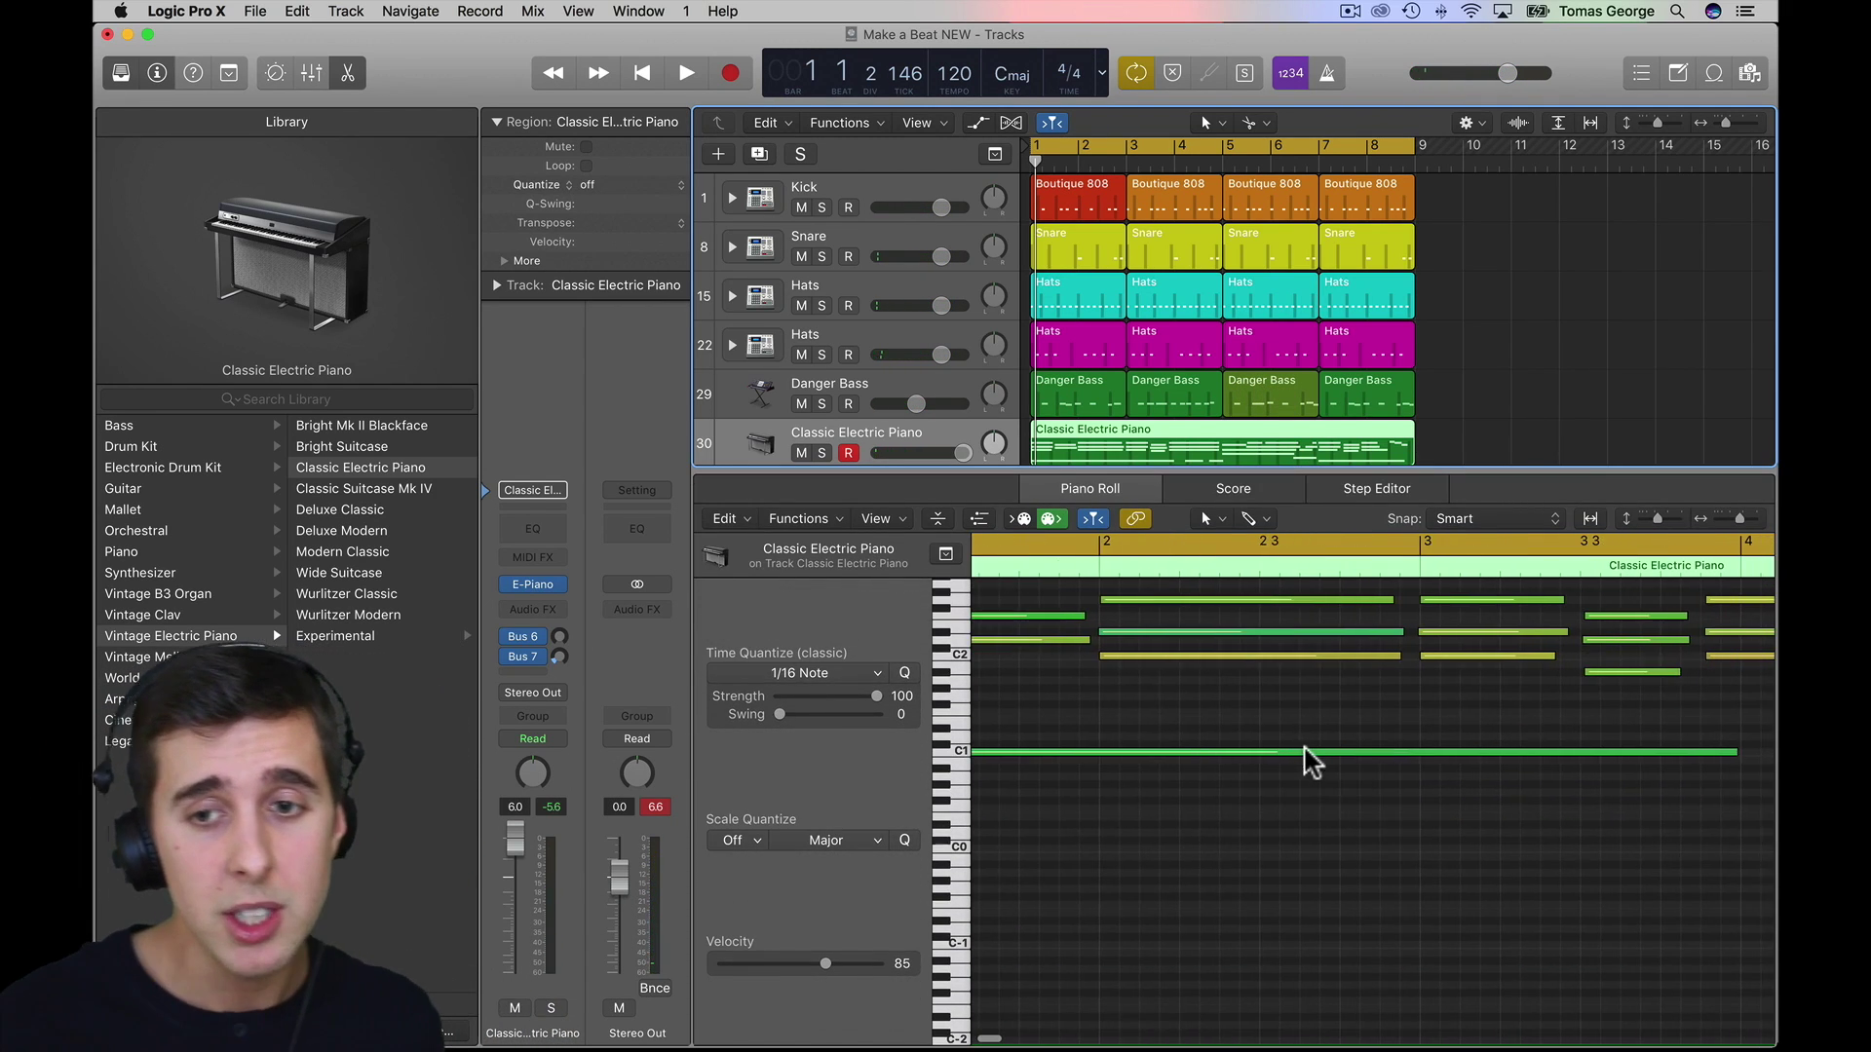
pyautogui.hscroll(1, 1296, 761)
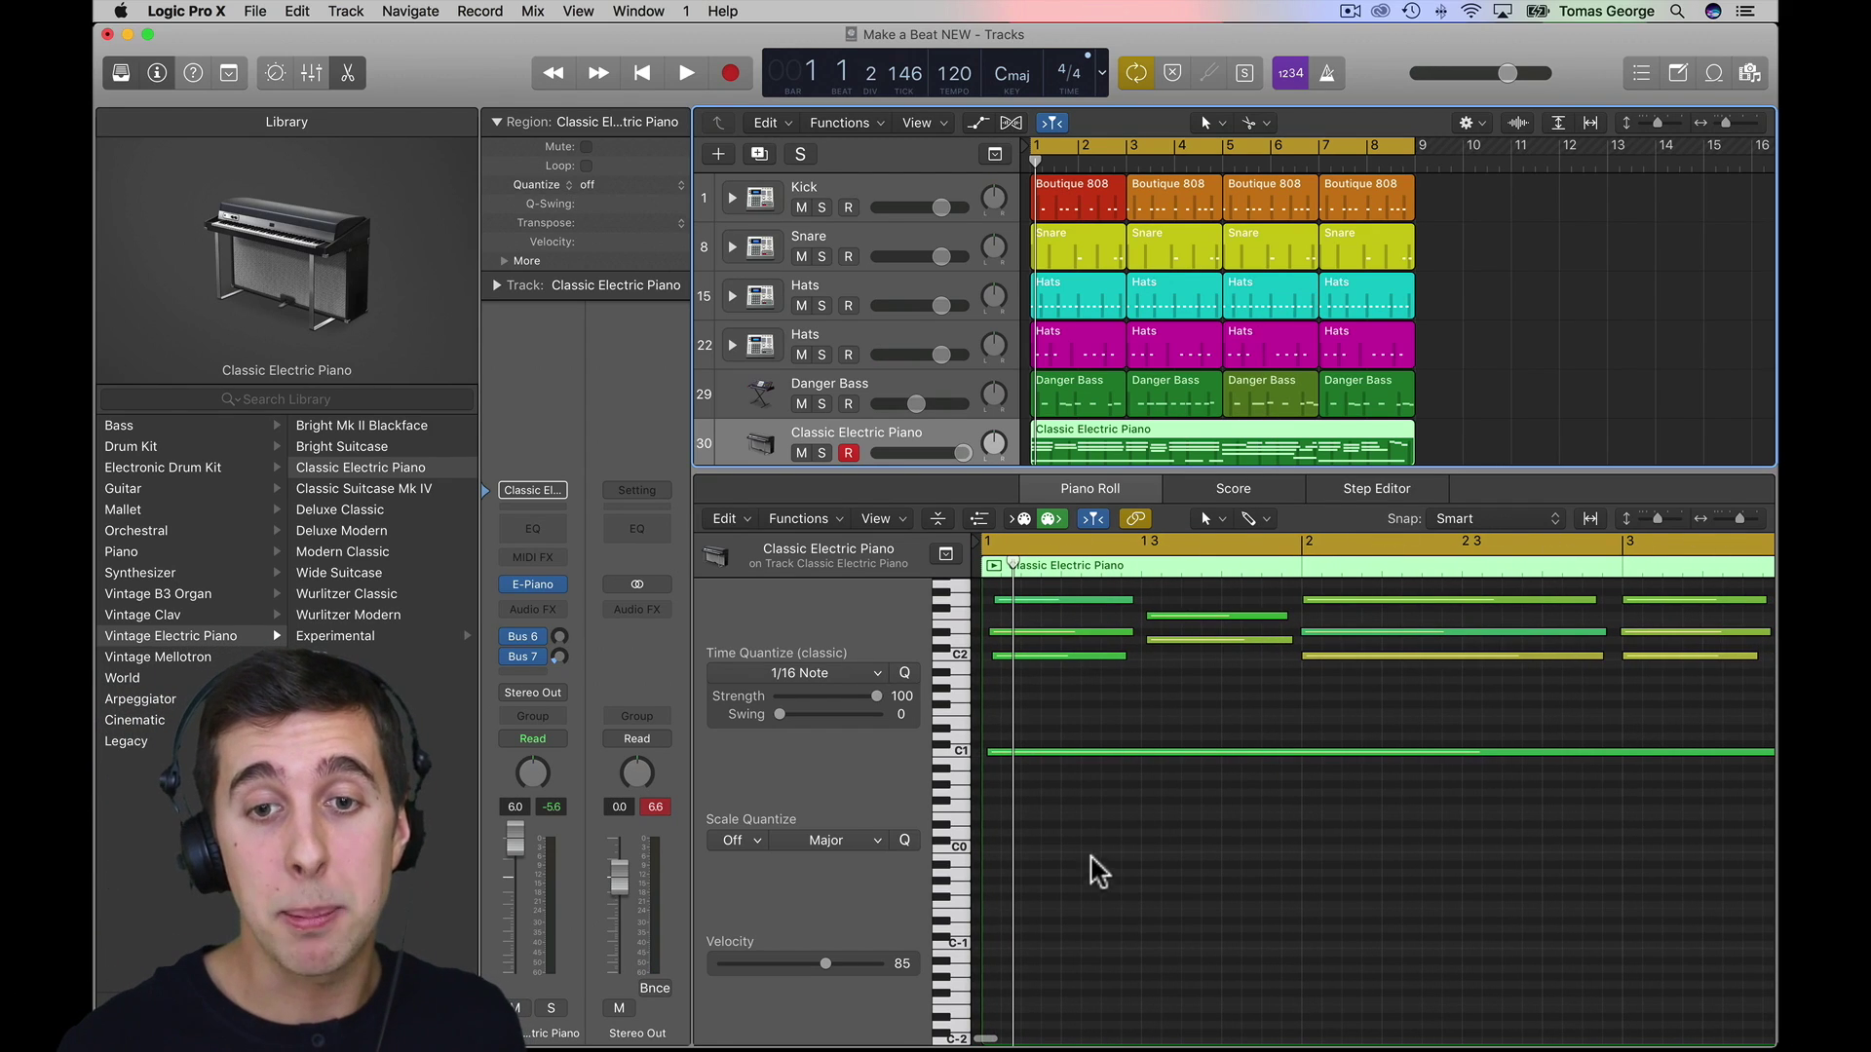
pyautogui.click(1123, 689)
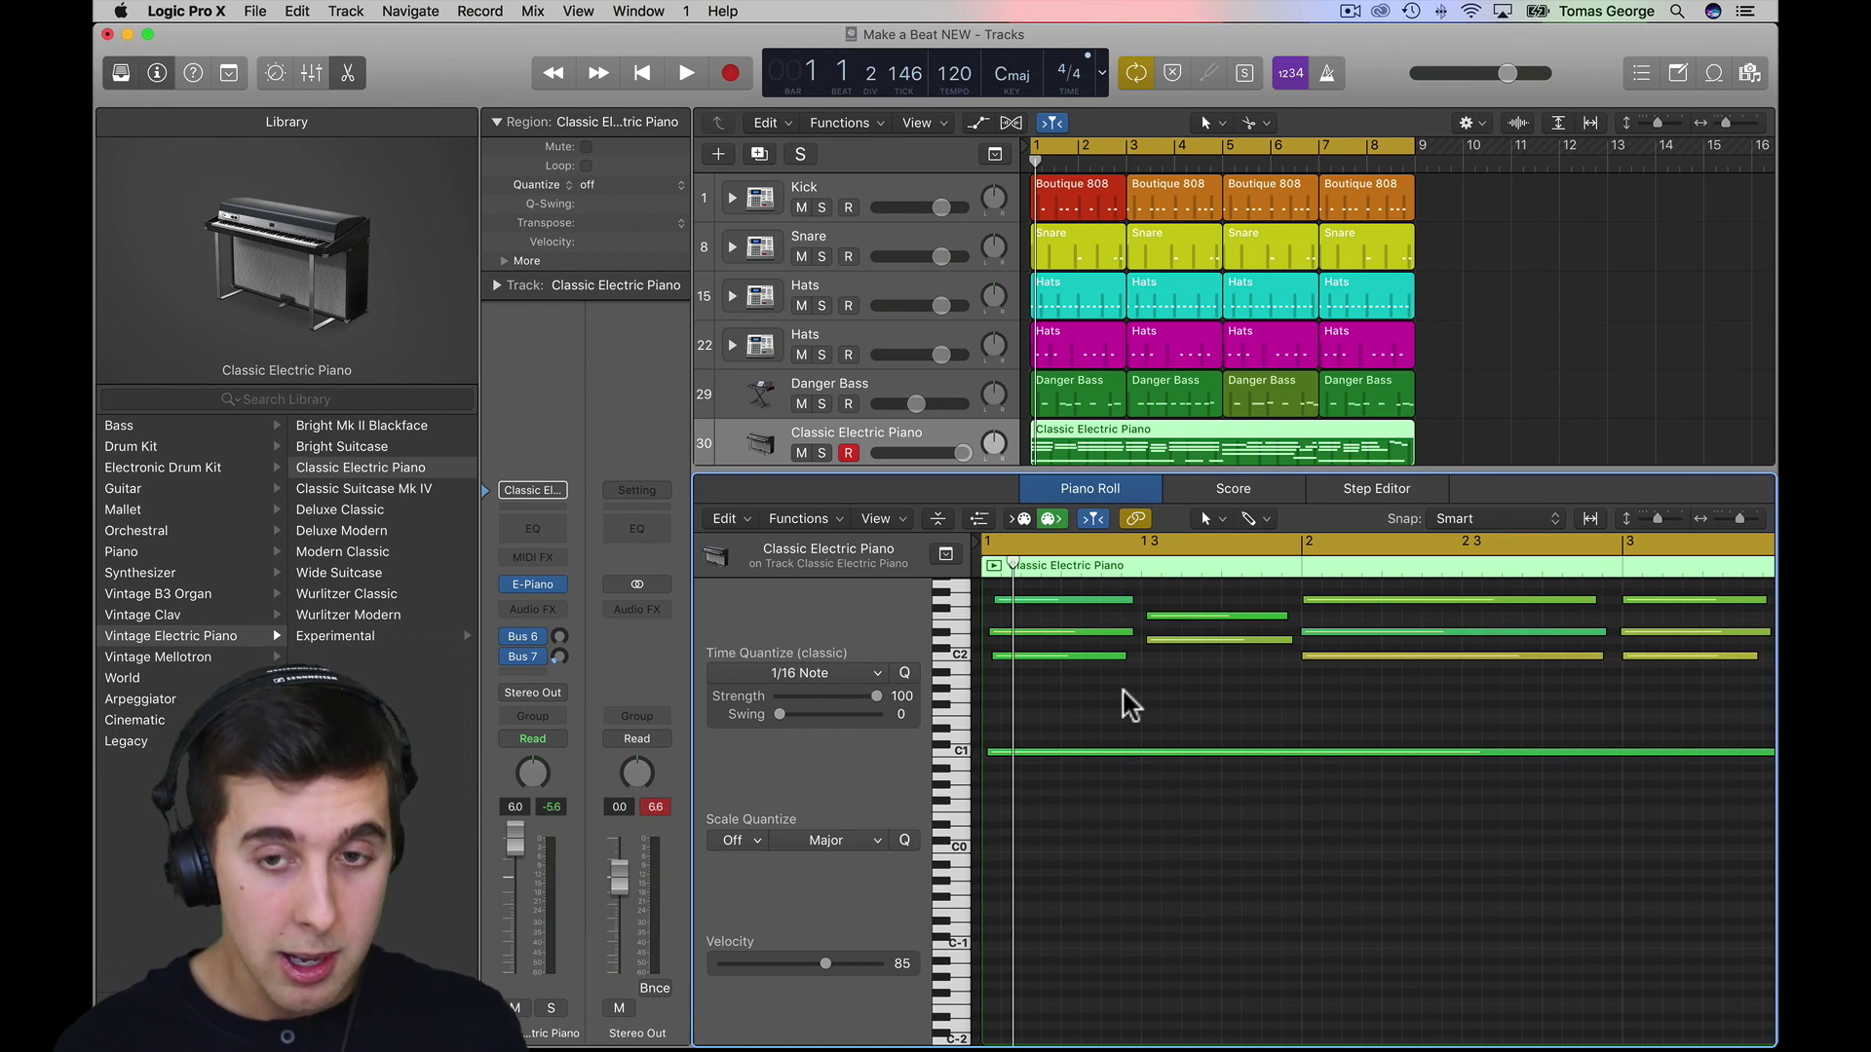
pyautogui.press('super+a')
pyautogui.press('q')
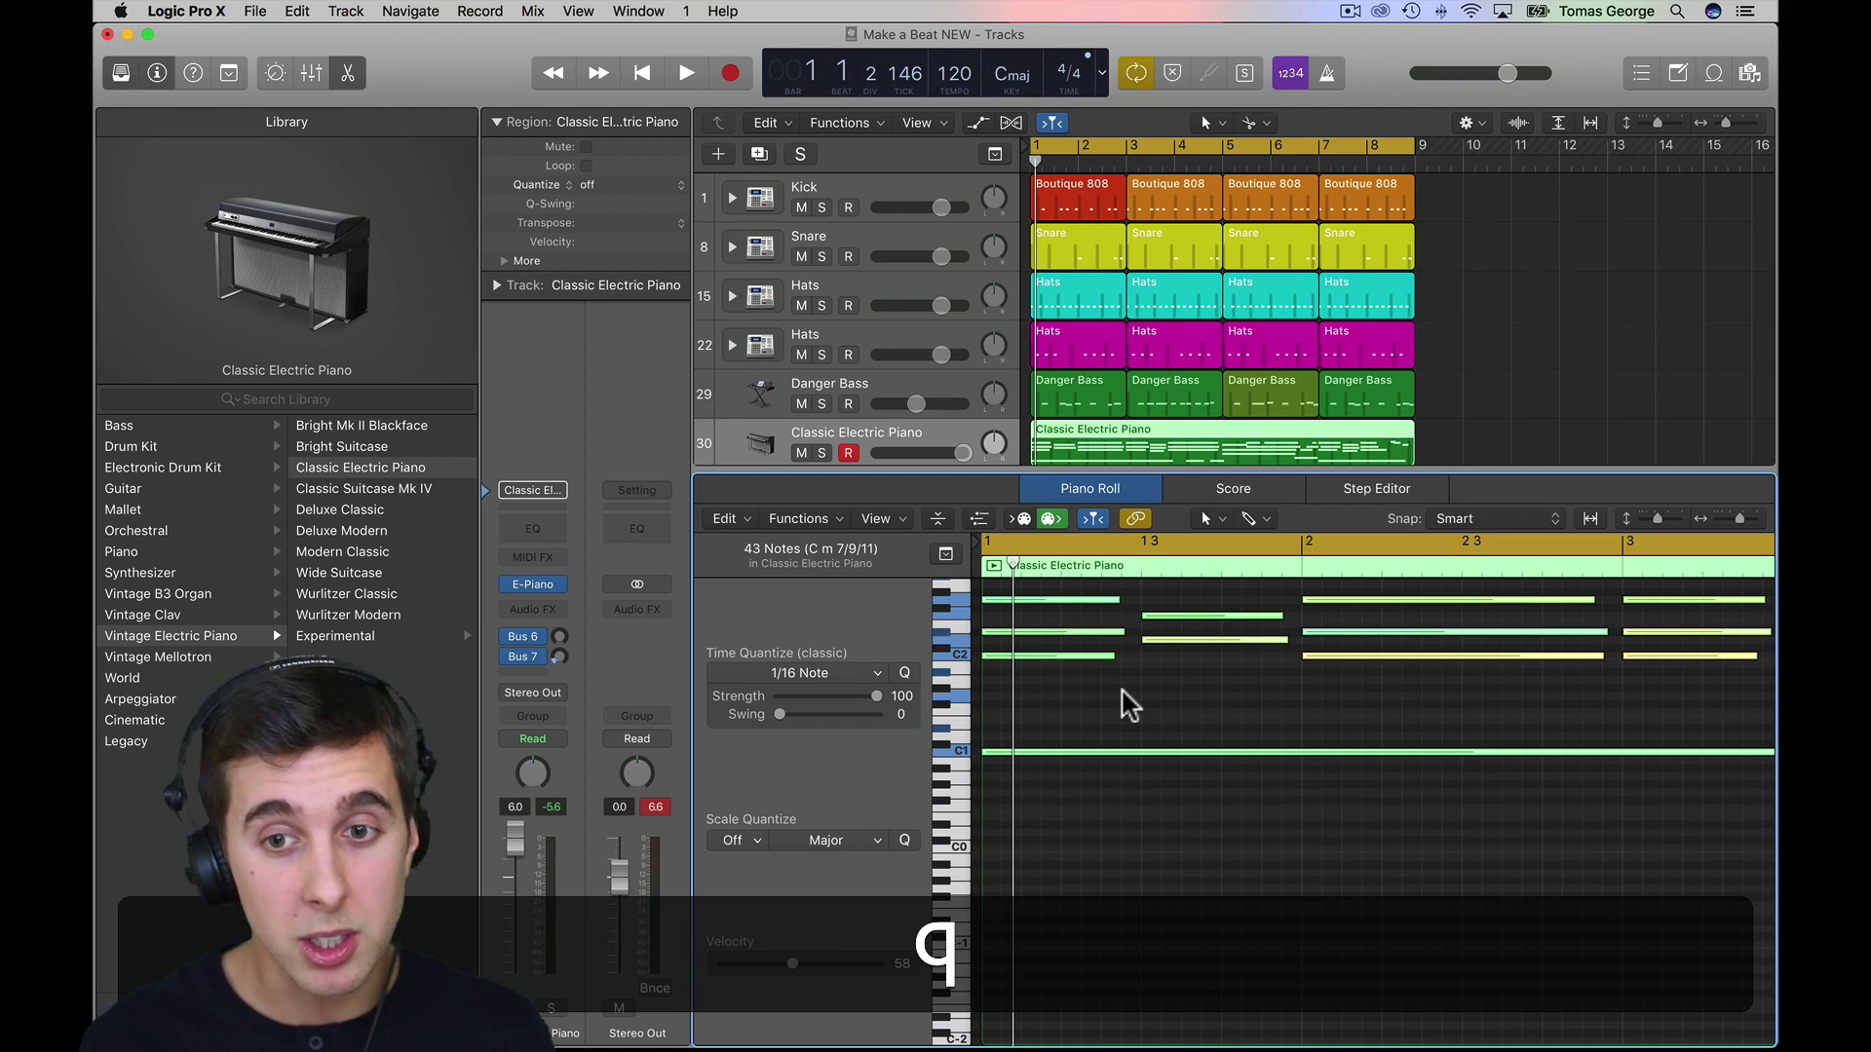
pyautogui.click(1130, 703)
pyautogui.press('space')
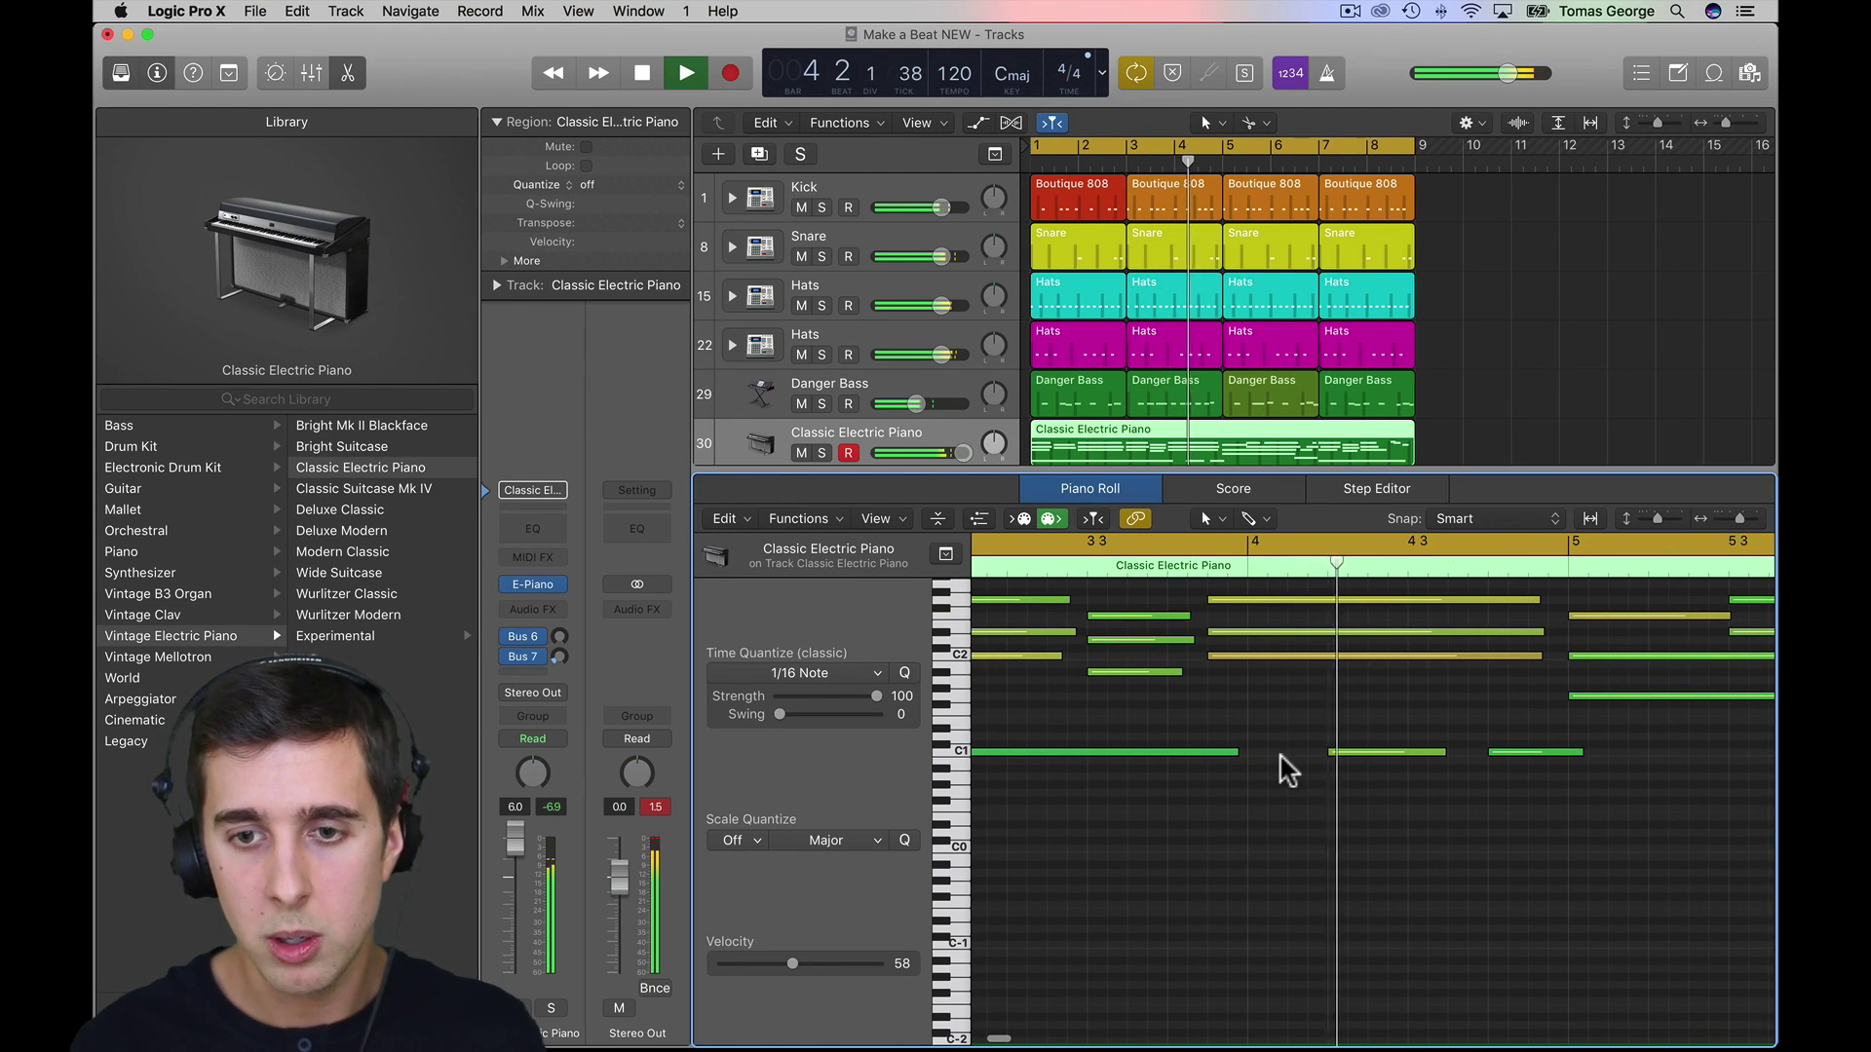
pyautogui.press('space')
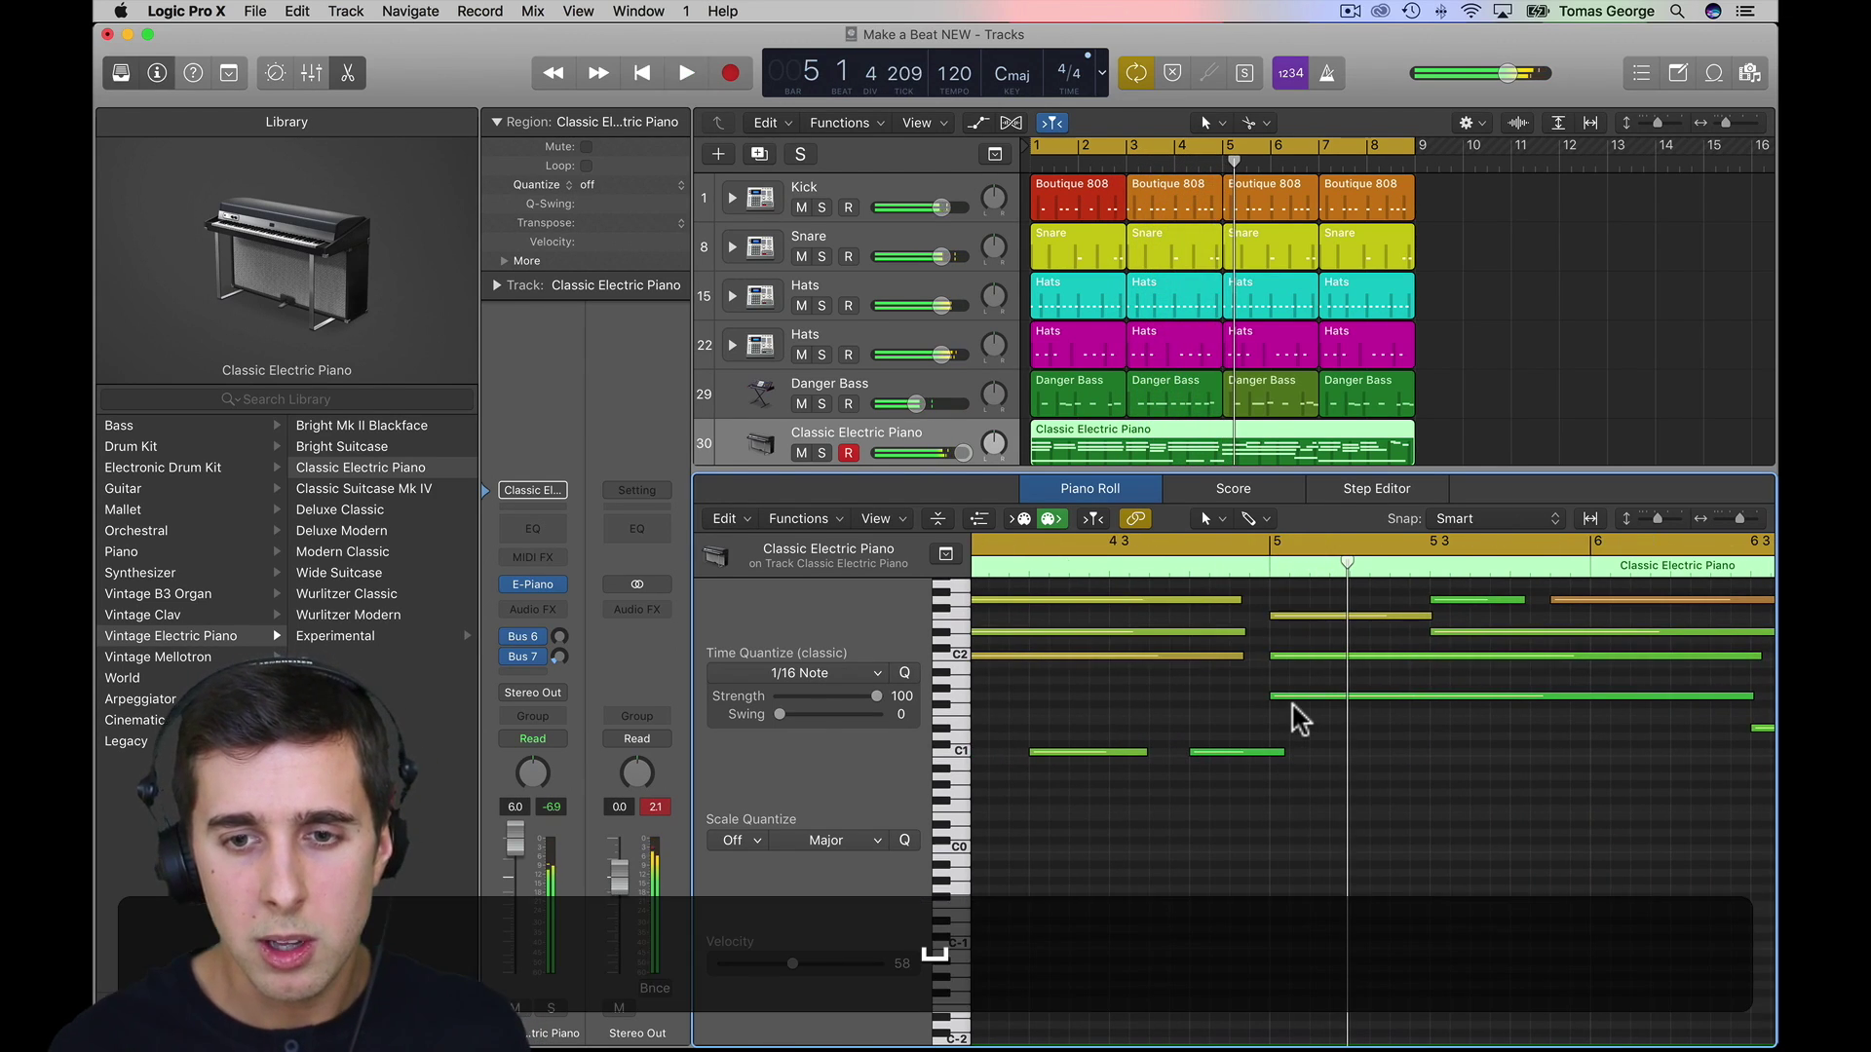
# - Reshape the electric piano chord at bar 5 by moving its G1 note to D#1, F2 to A#2 and C2 to D#2
pyautogui.moveTo(1295, 695); pyautogui.dragTo(1295, 734)
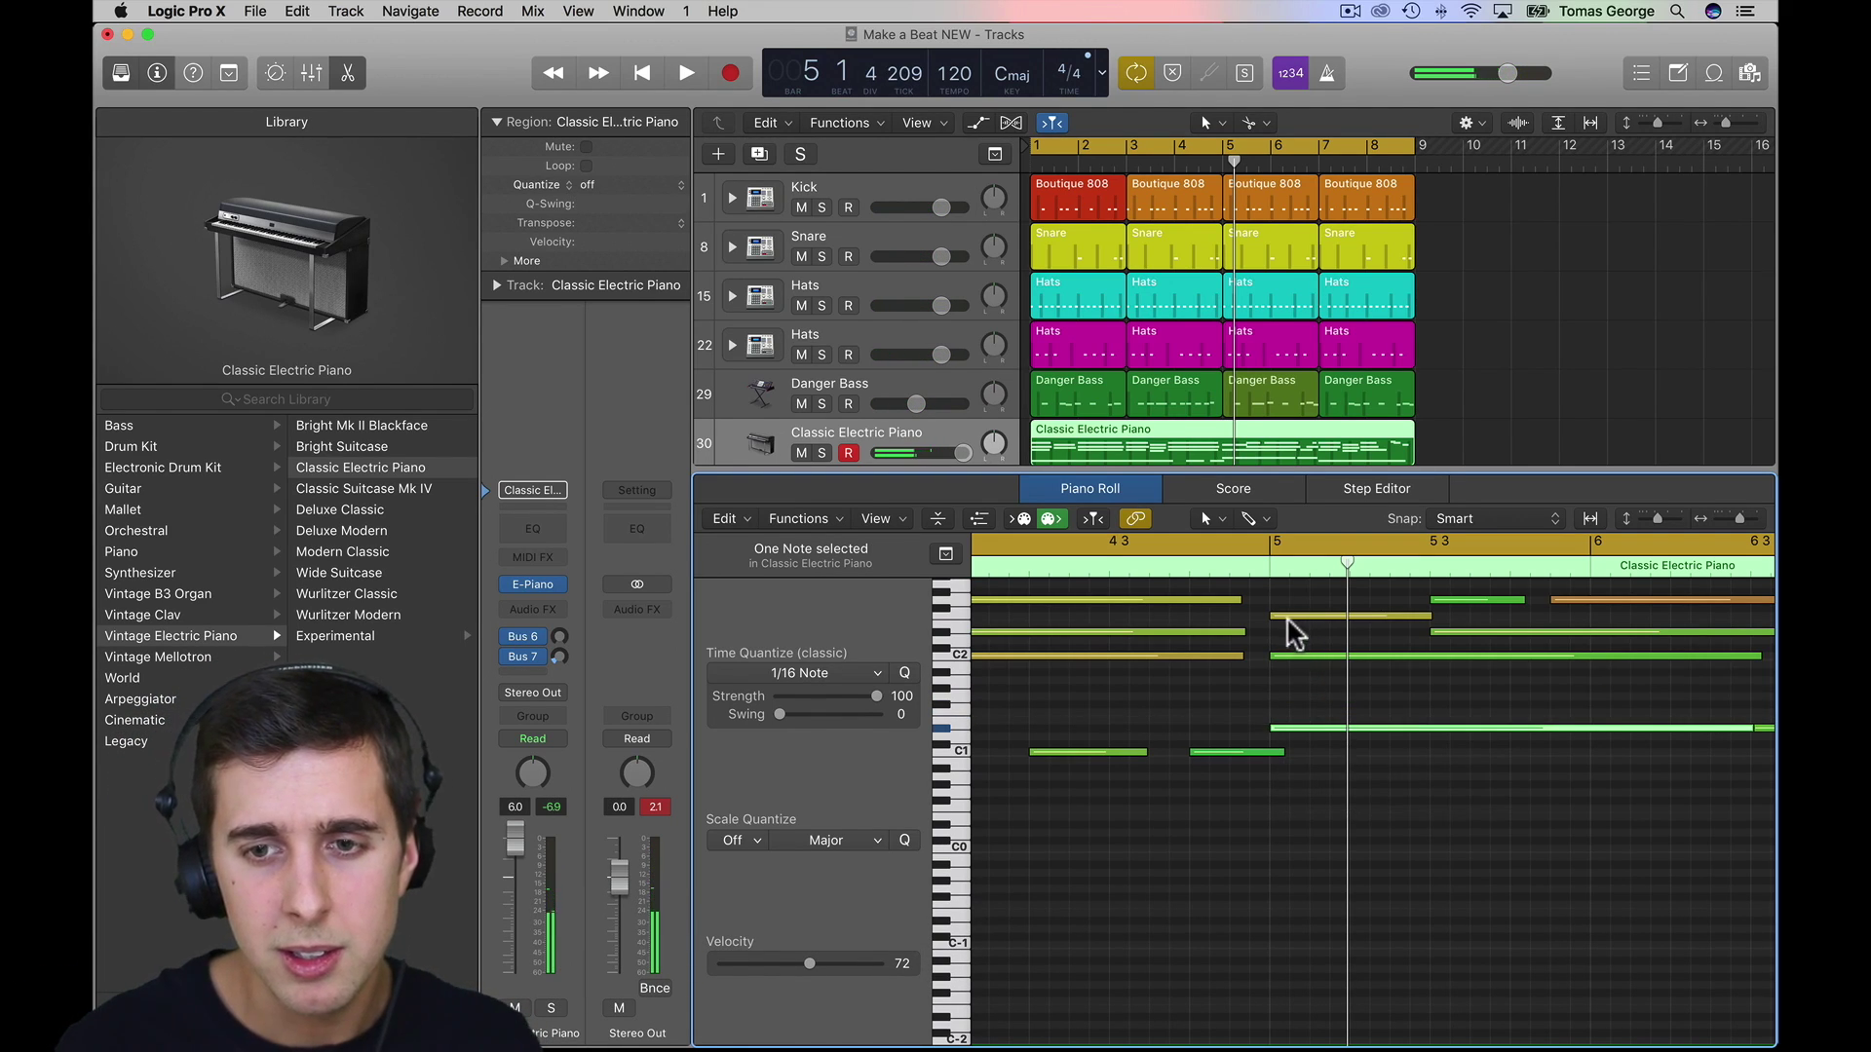
pyautogui.scroll(2, 1332, 672)
pyautogui.click(1350, 669)
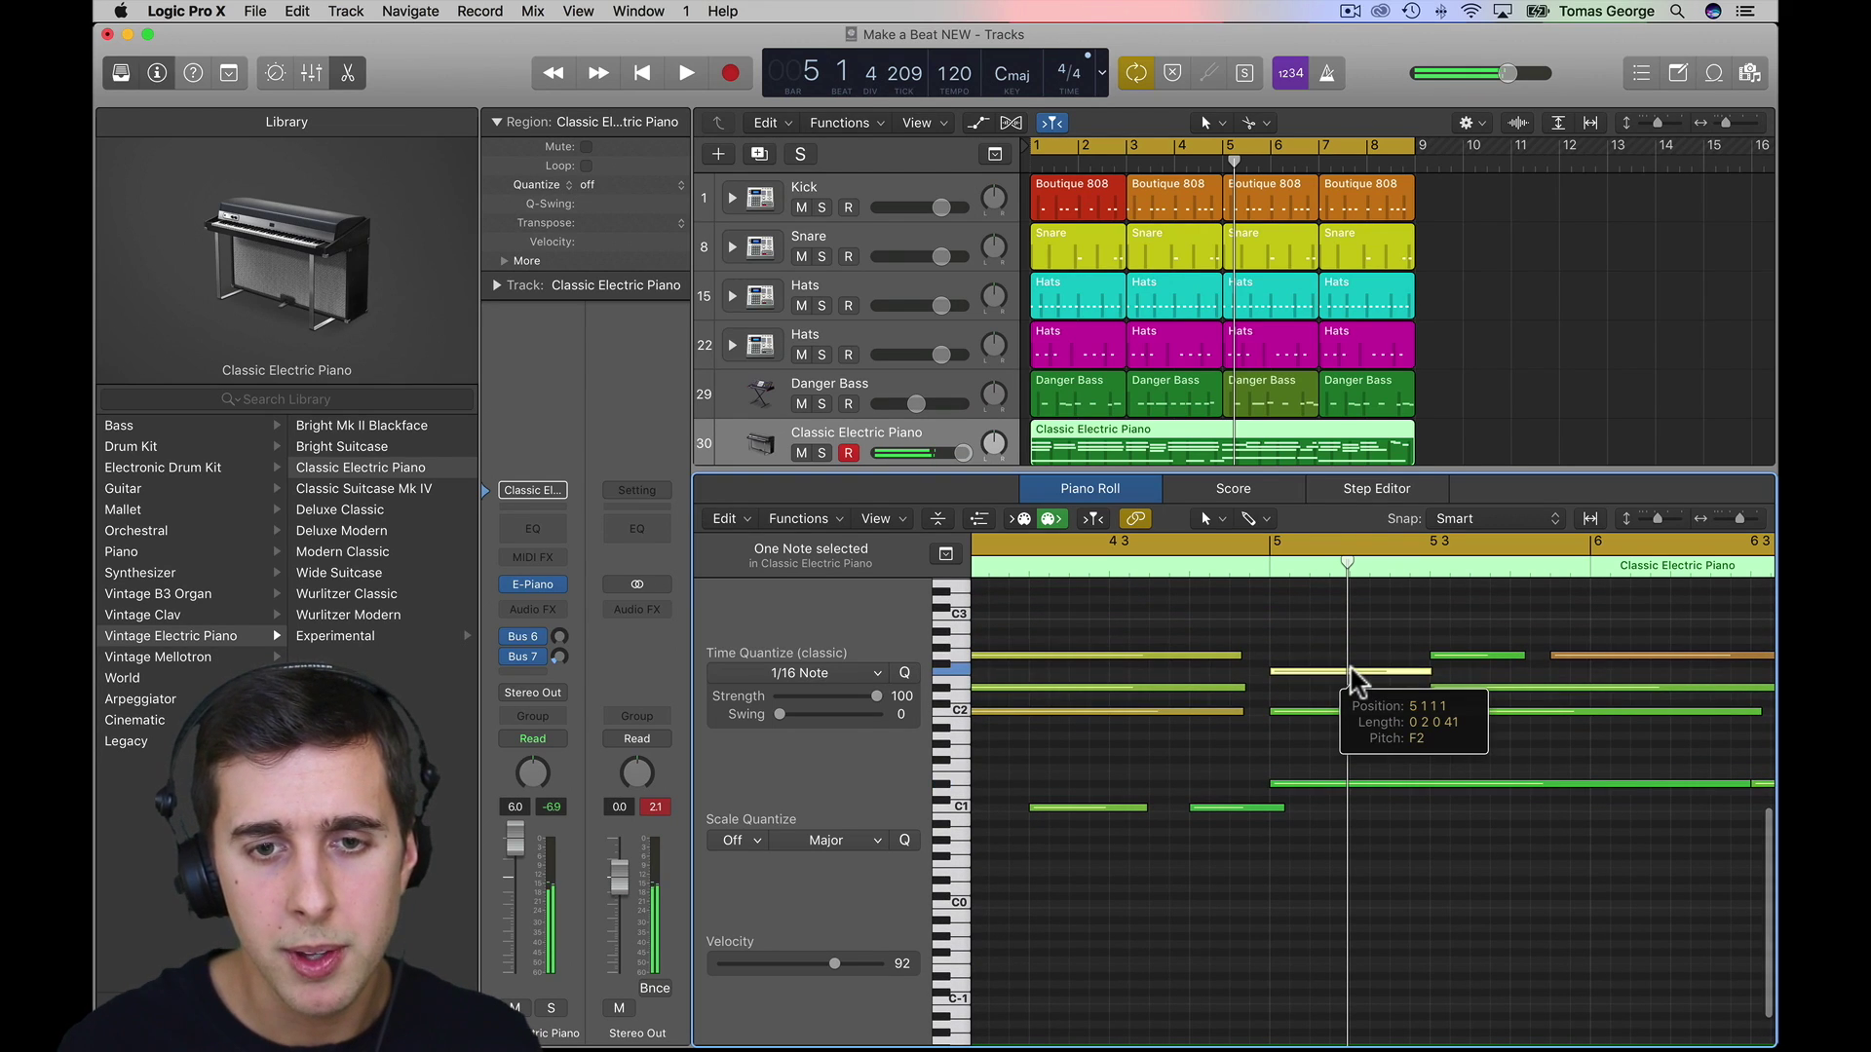
pyautogui.moveTo(1352, 668); pyautogui.dragTo(1346, 623)
pyautogui.click(1330, 703)
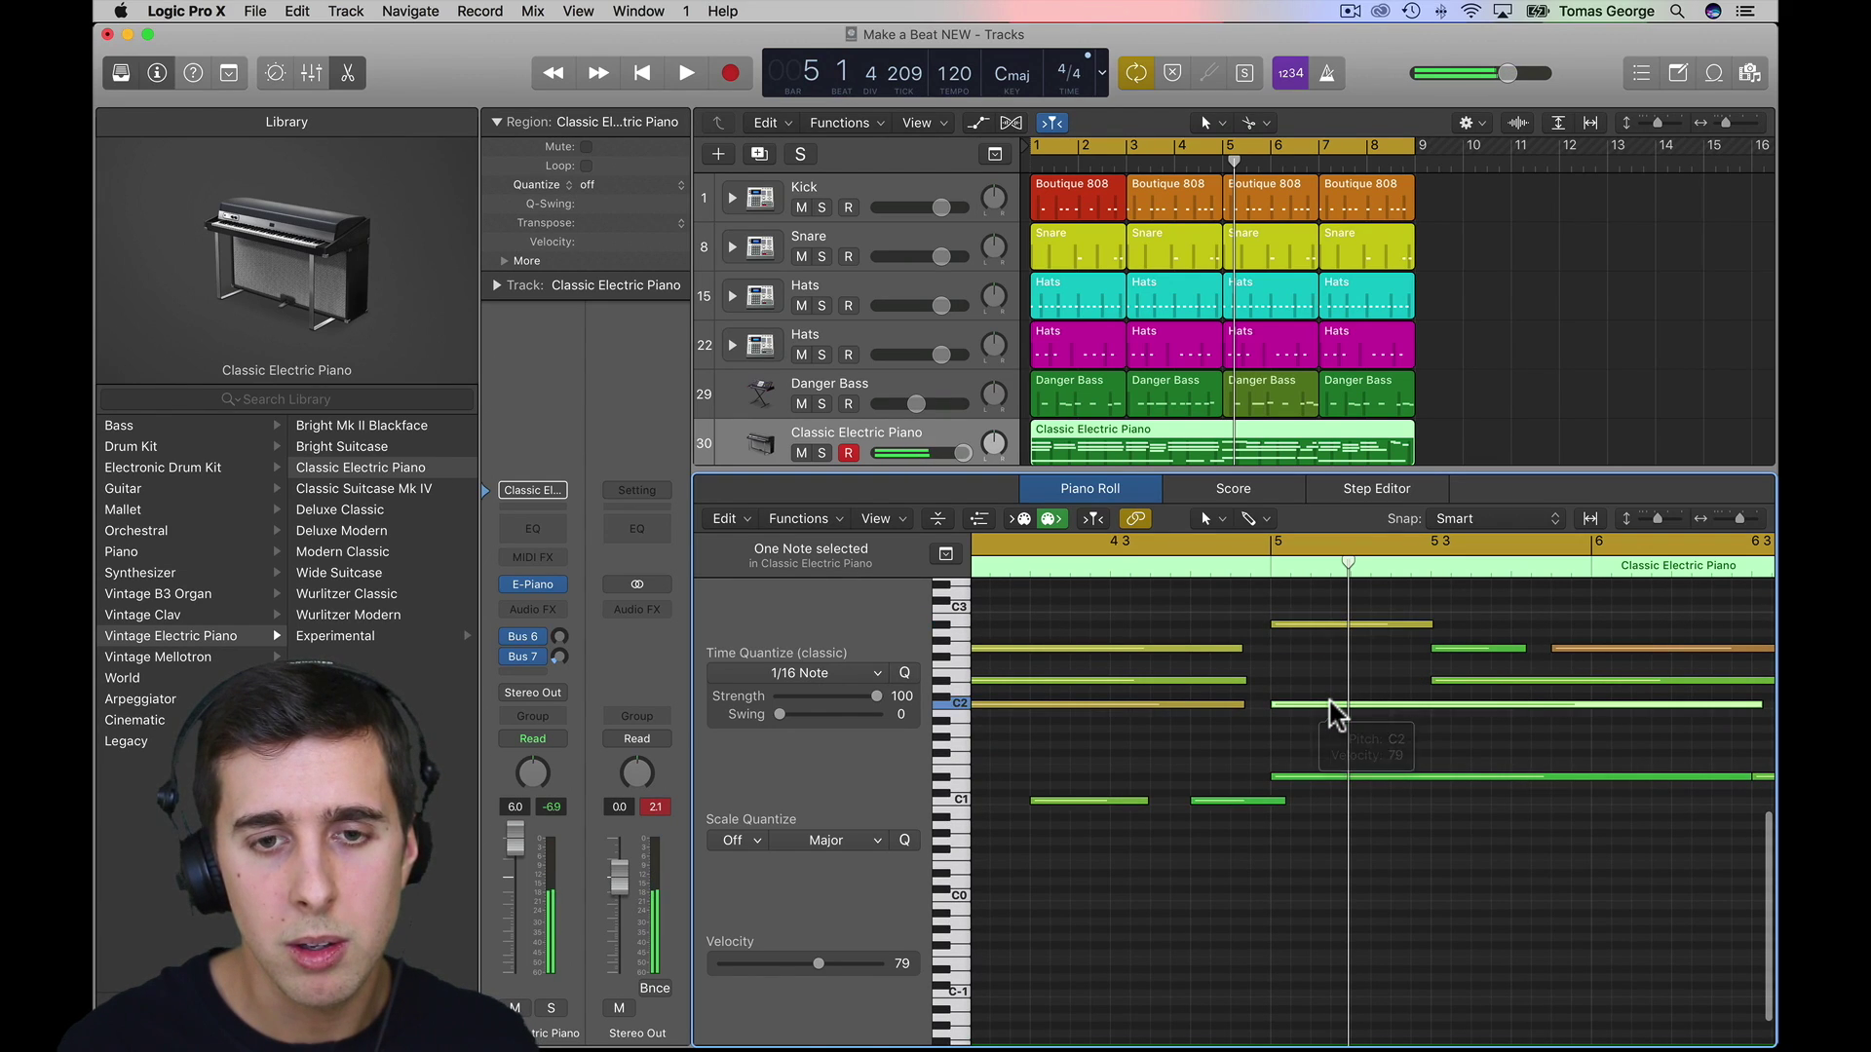
pyautogui.moveTo(1330, 700); pyautogui.dragTo(1330, 679)
pyautogui.click(1378, 777)
pyautogui.hscroll(5, 1376, 777)
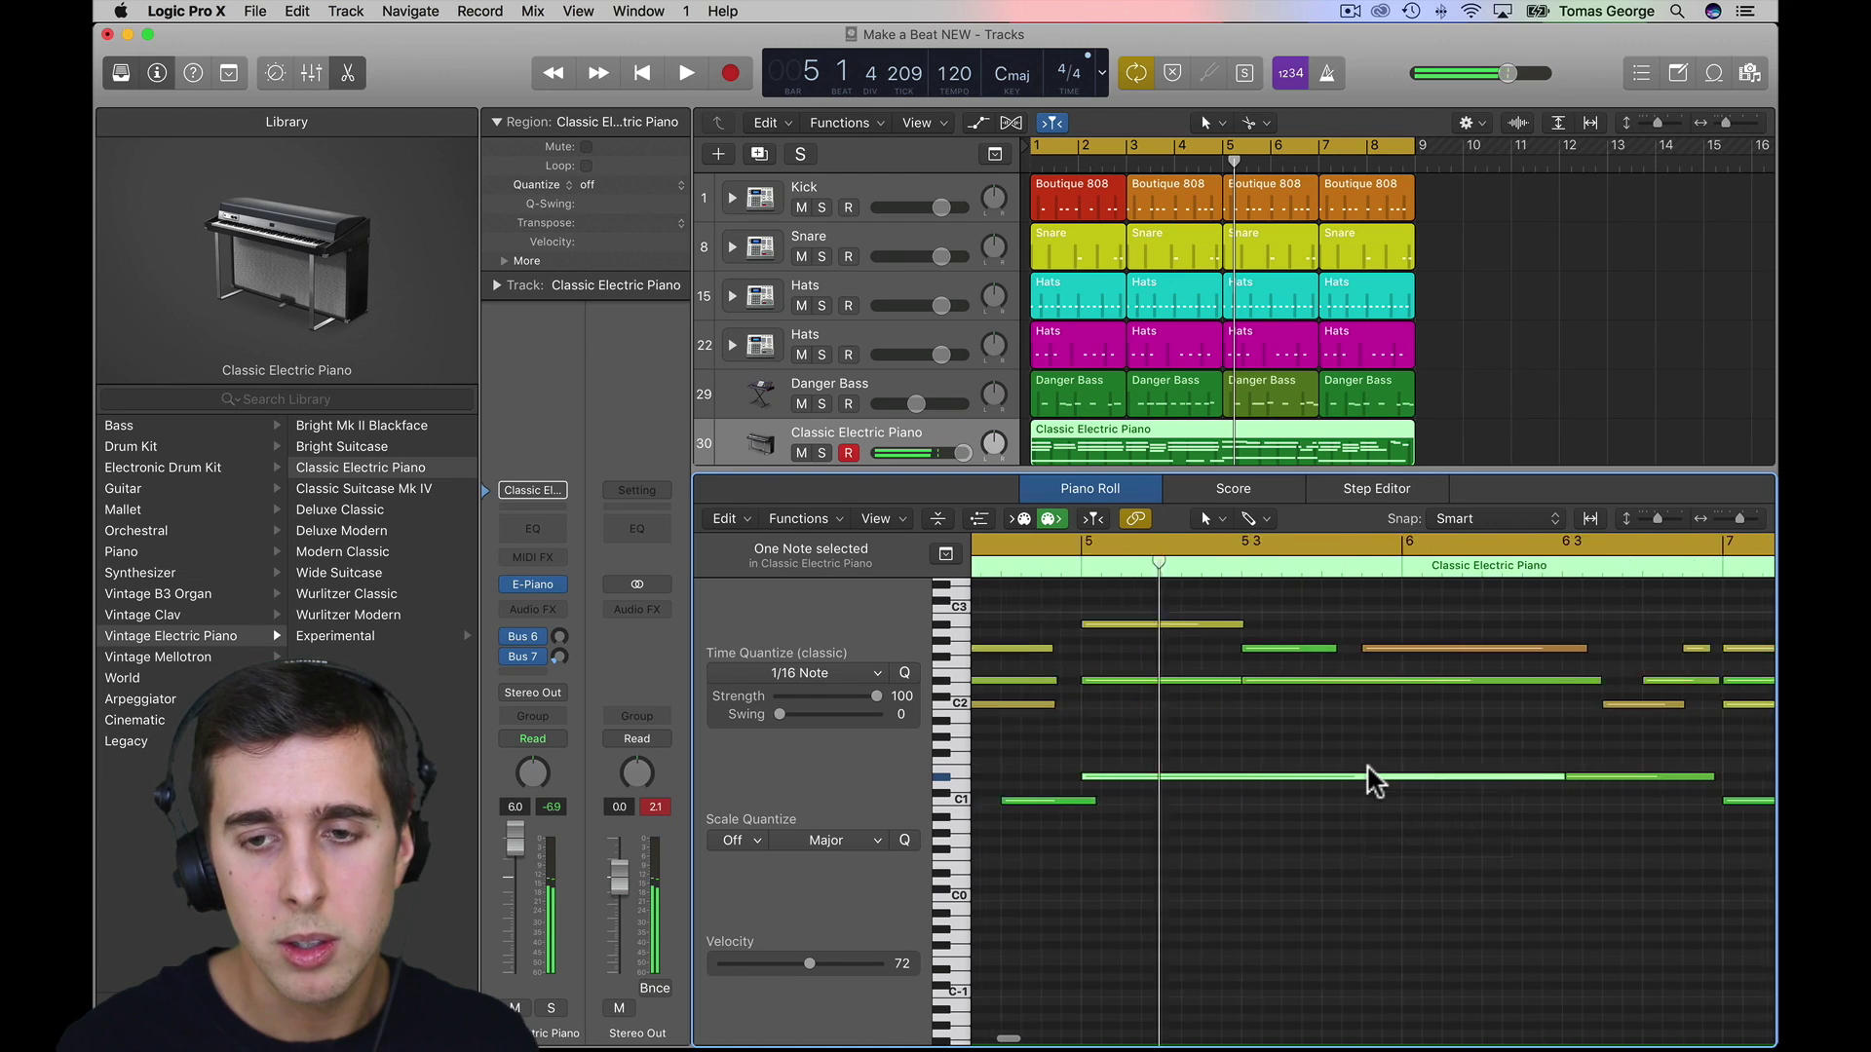
# - Copy the A#2 note at bar 5 of the electric piano part down to G2 and play the beat back
pyautogui.press('Return')
pyautogui.press('space')
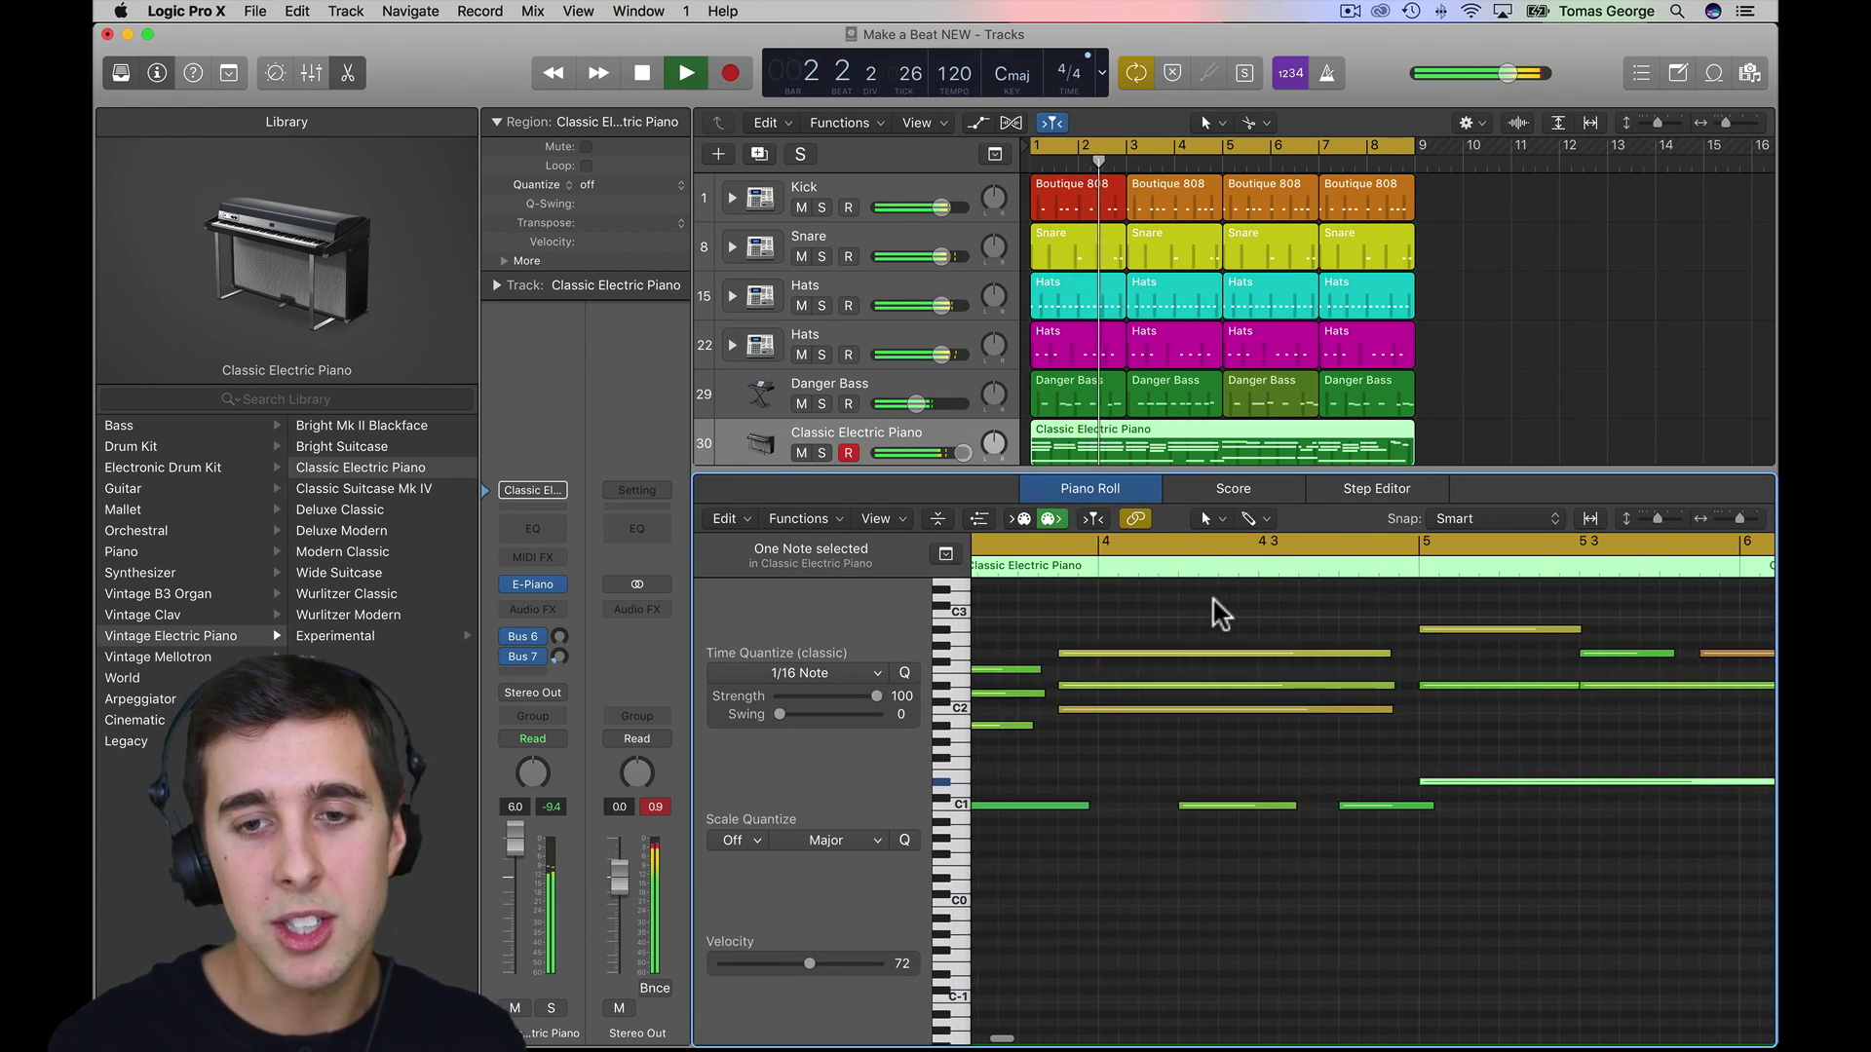
pyautogui.press('space')
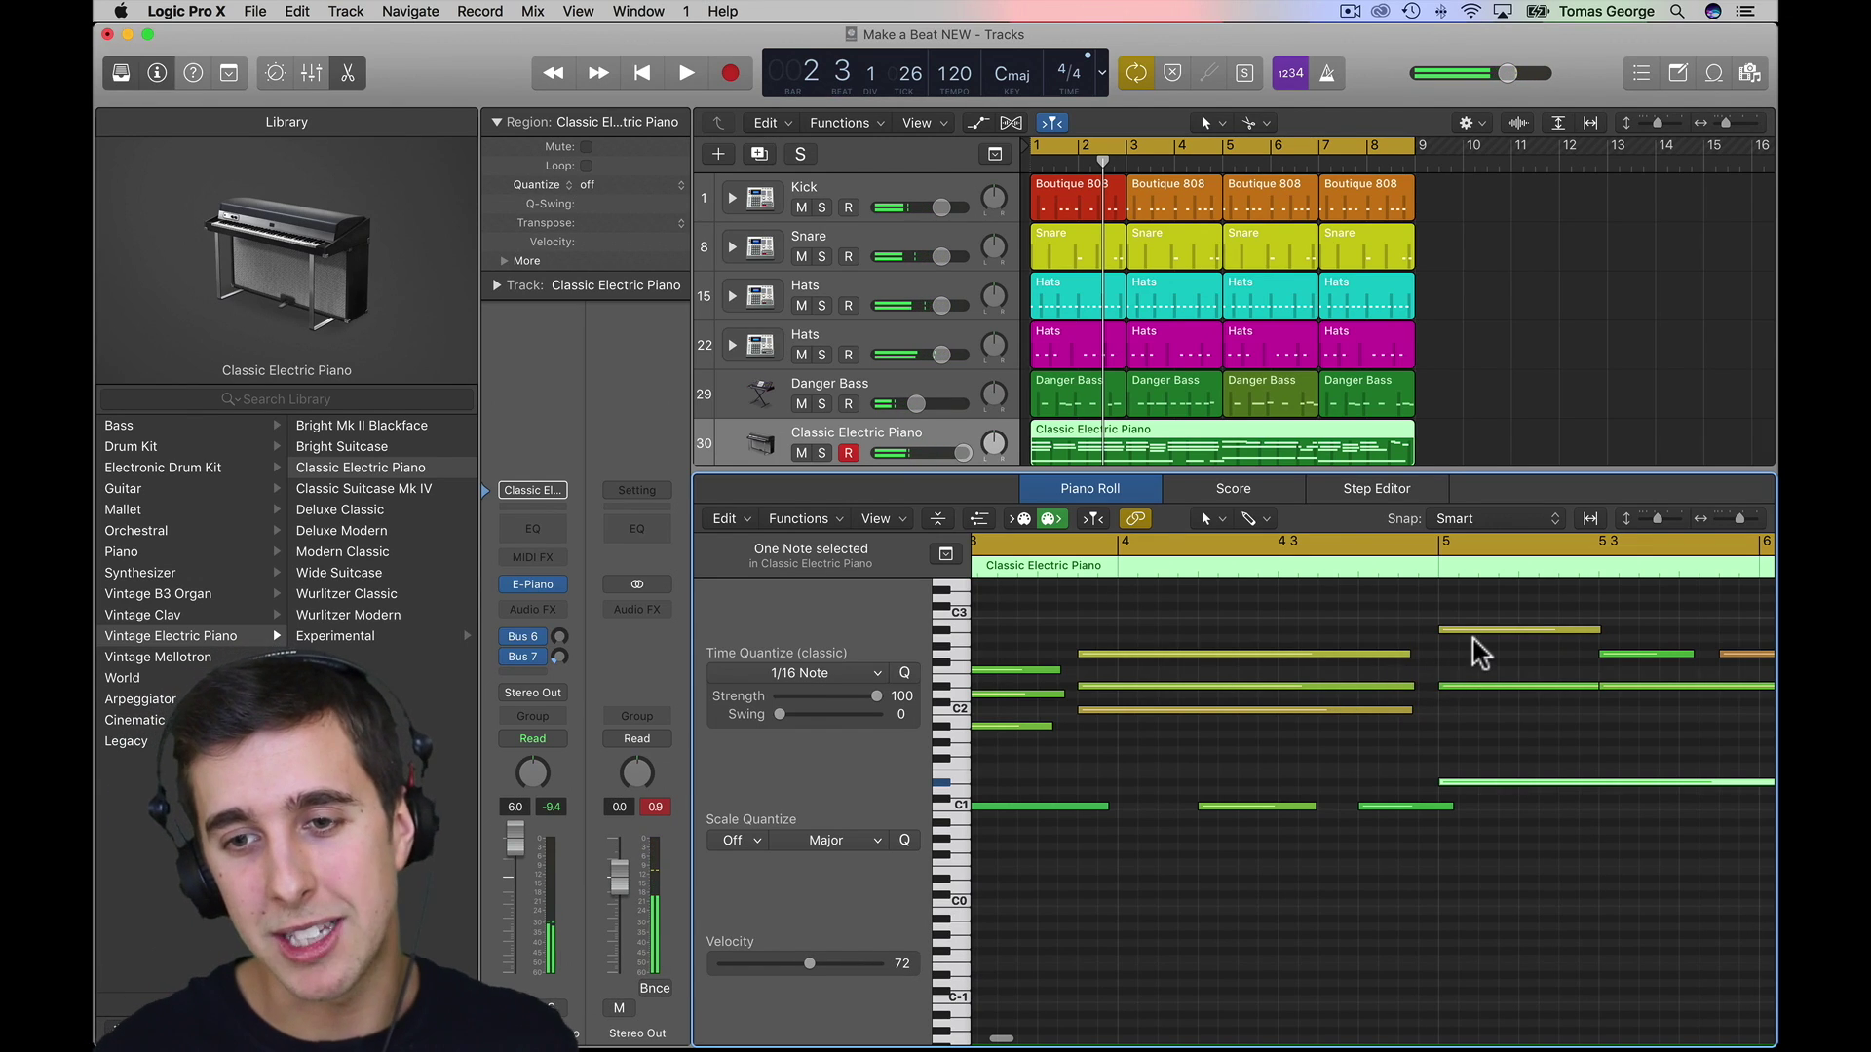
pyautogui.click(1478, 631)
pyautogui.moveTo(1478, 633); pyautogui.dragTo(1479, 653)
pyautogui.press('space')
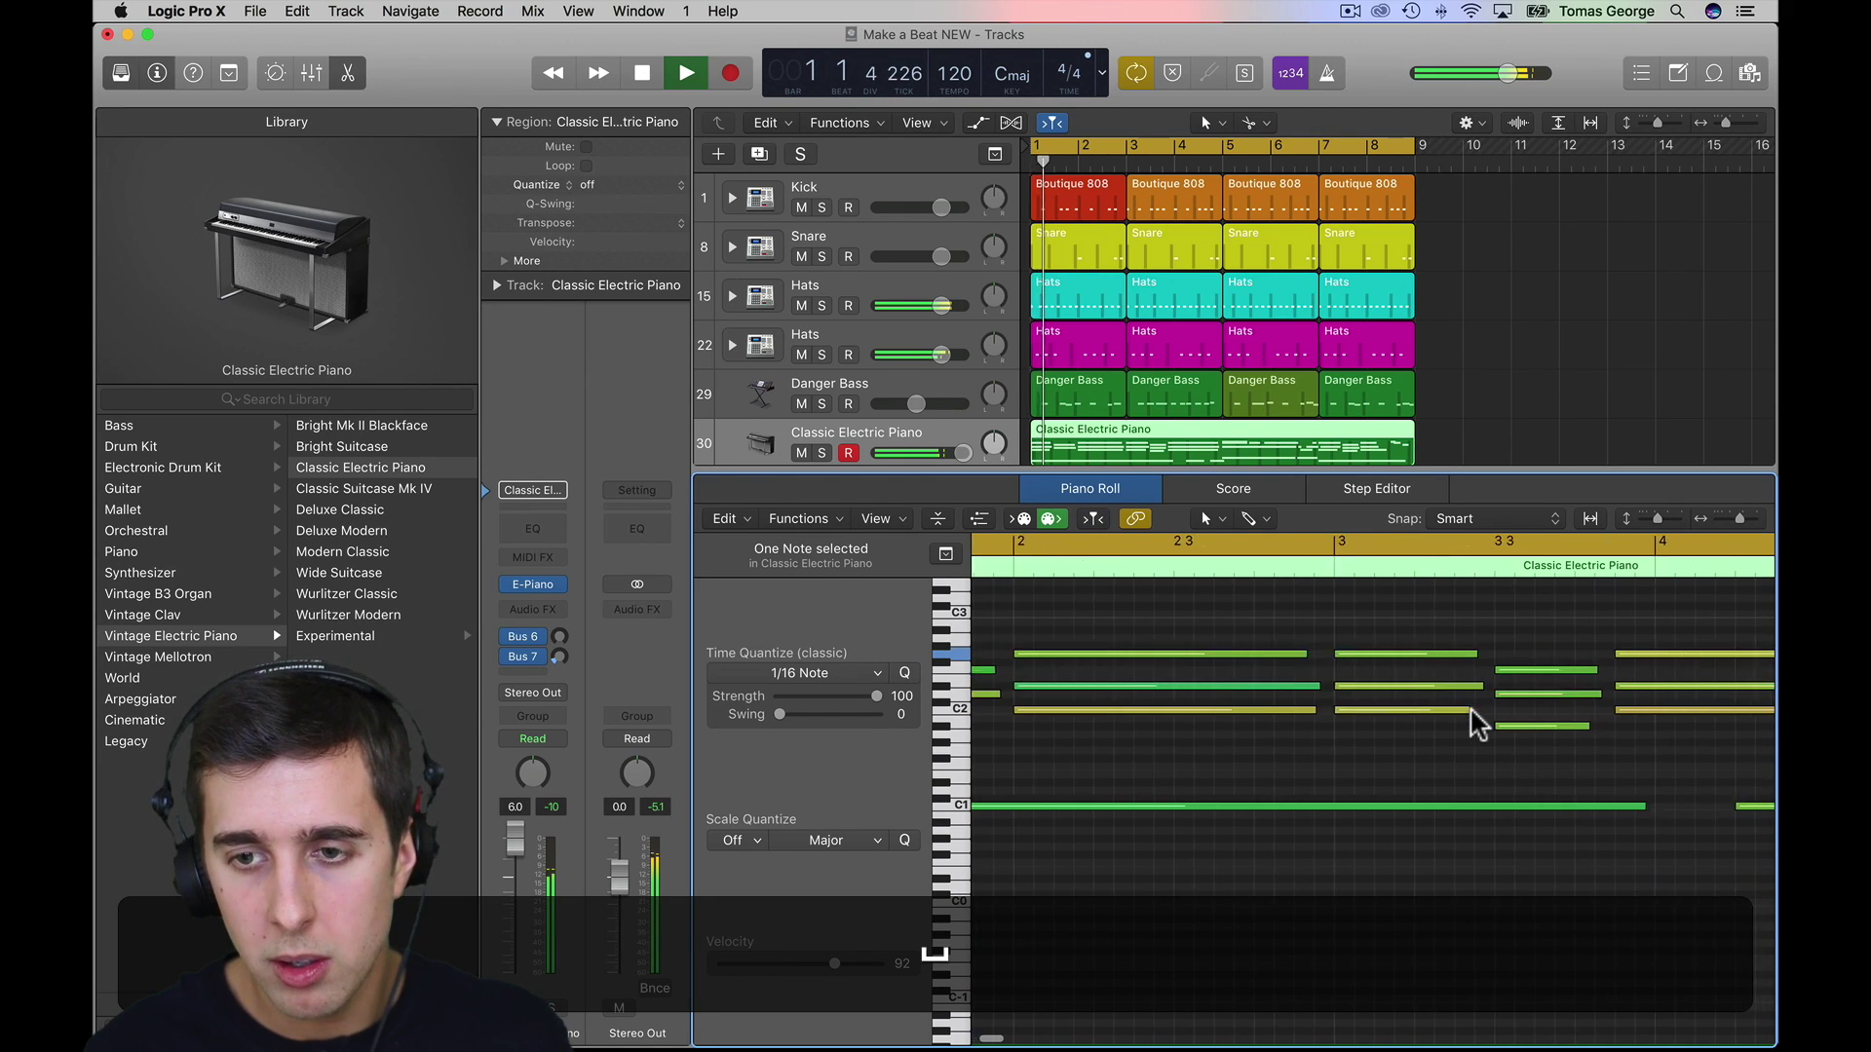
# - Add A#2 copies of the G2 notes at bar 5 beat 3 and around bar 6, and lengthen the D#2 note at bar 8
pyautogui.moveTo(1190, 655); pyautogui.dragTo(1188, 629)
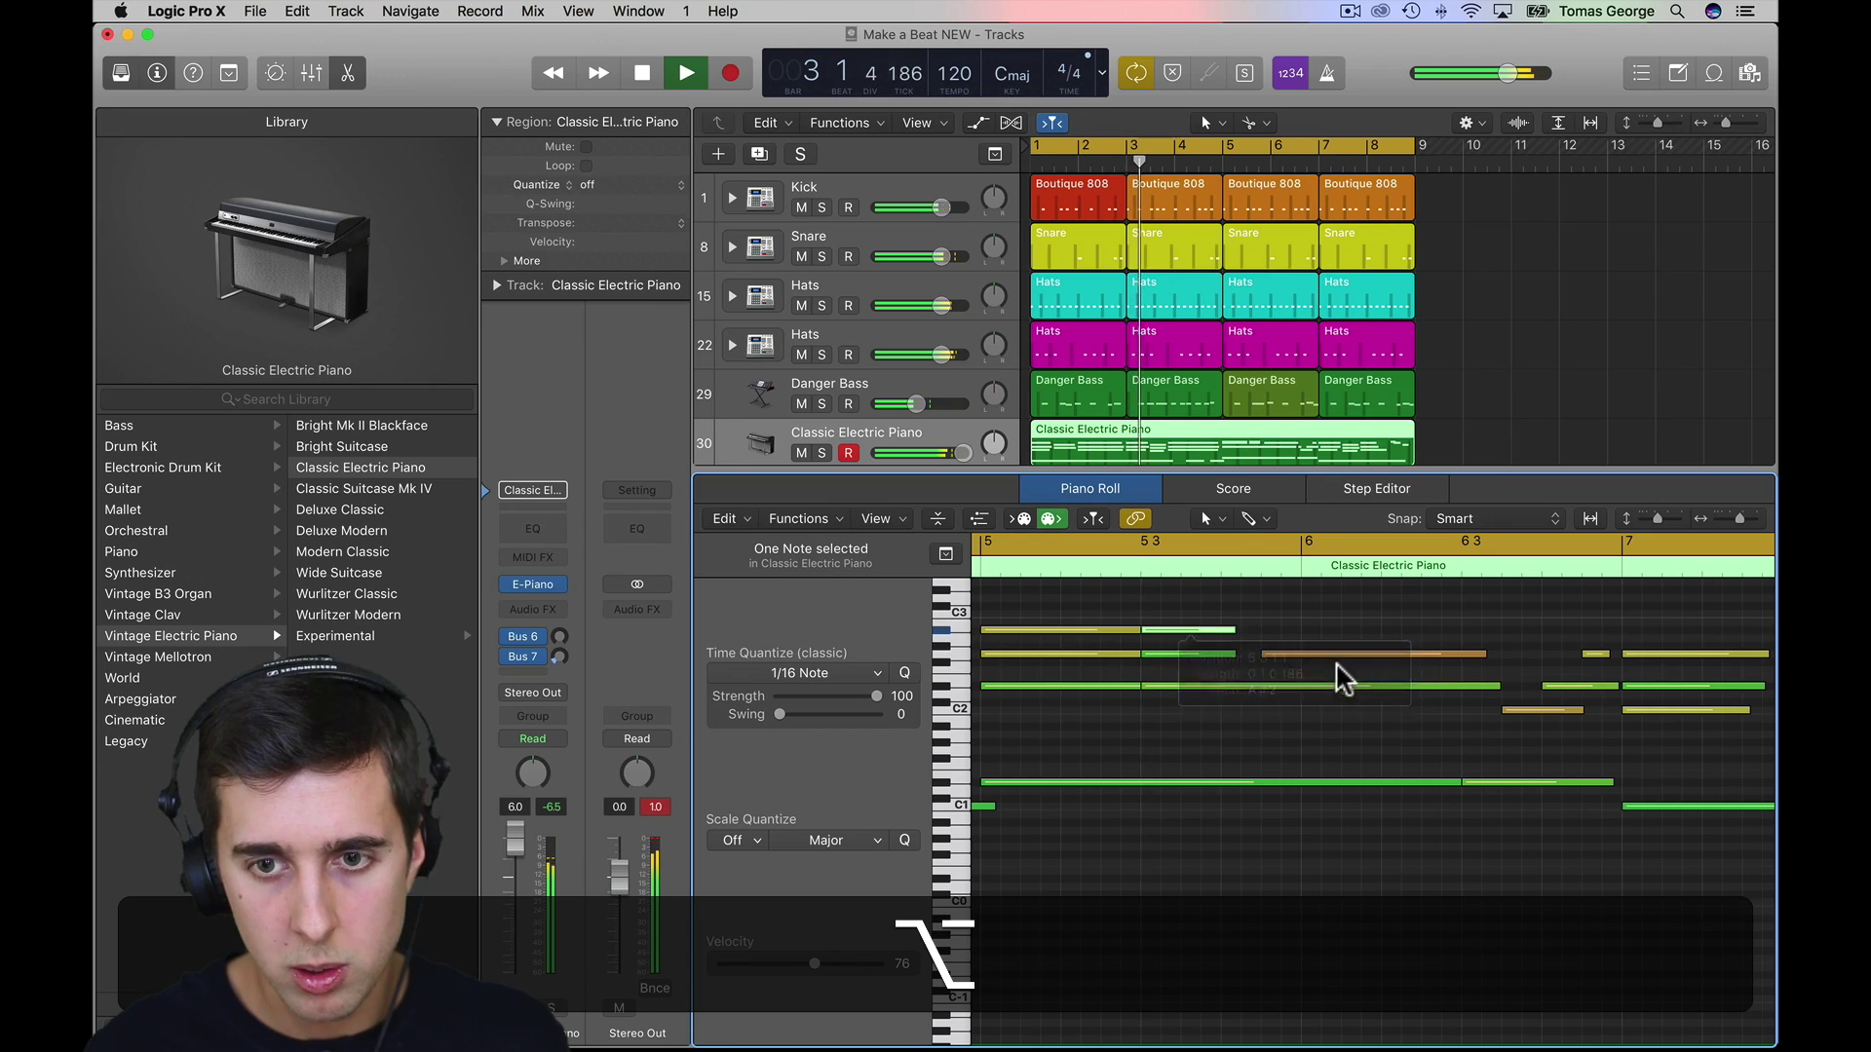
pyautogui.click(1331, 653)
pyautogui.moveTo(1332, 653)
pyautogui.mouseDown()
pyautogui.moveTo(1326, 598)
pyautogui.moveTo(1307, 655)
pyautogui.moveTo(1306, 629)
pyautogui.mouseUp()
pyautogui.click(1325, 631)
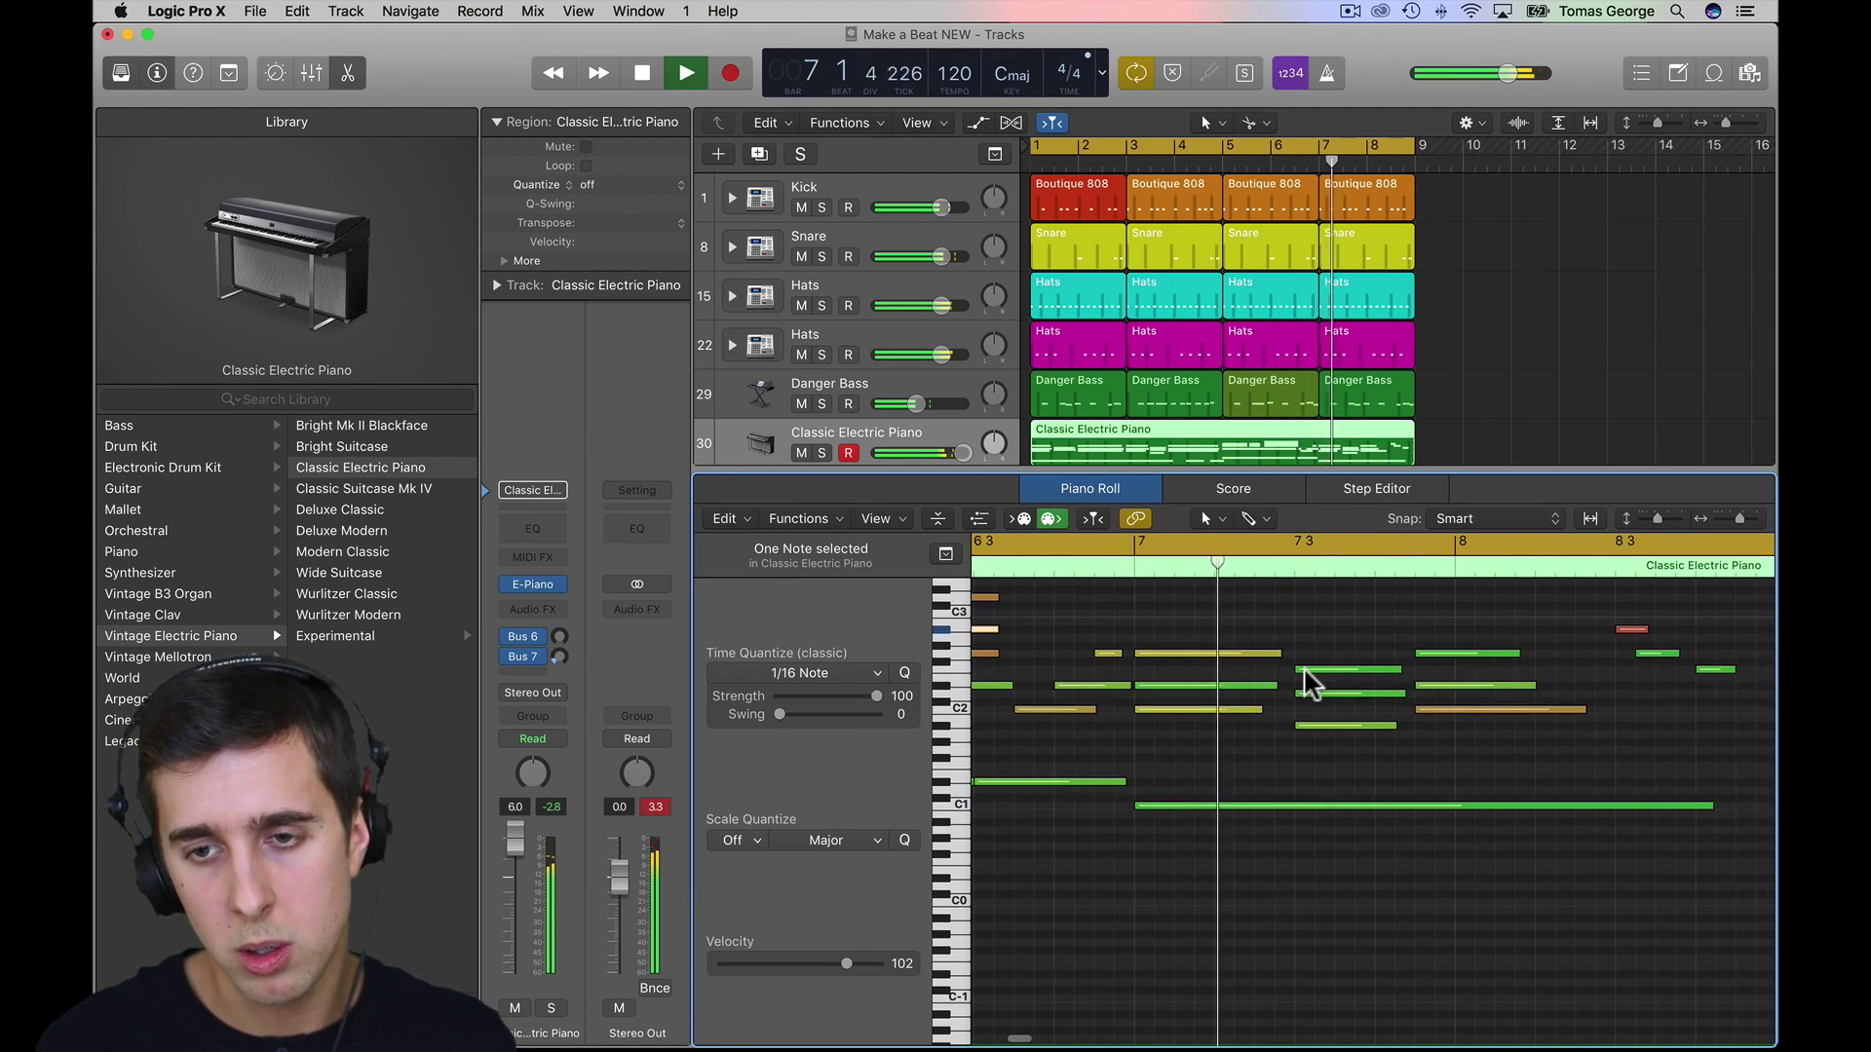
pyautogui.moveTo(1336, 710)
pyautogui.mouseDown()
pyautogui.moveTo(1364, 710)
pyautogui.moveTo(1296, 685)
pyautogui.moveTo(1349, 685)
pyautogui.mouseUp()
pyautogui.press('space')
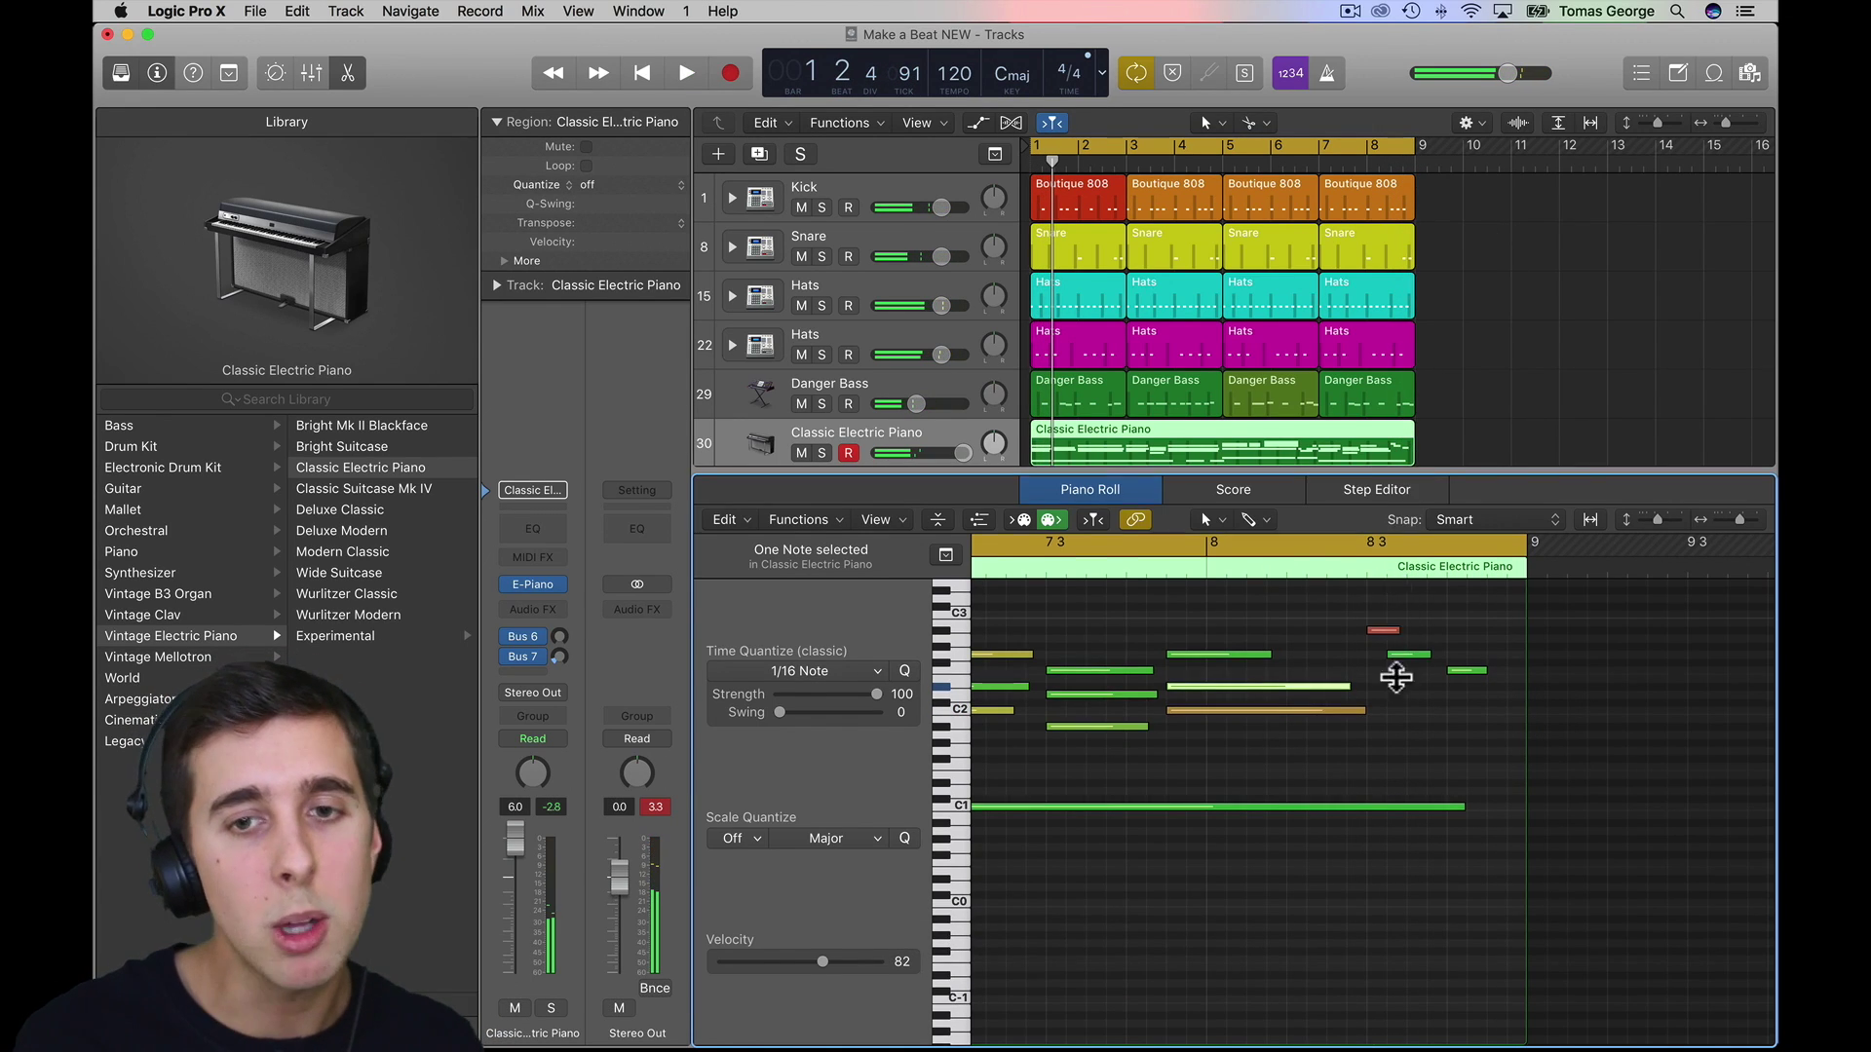
# - Add a software instrument track with the Synthesizer Lead patch Festival Lead and set its volume to −9.4 dB
pyautogui.moveTo(1394, 475); pyautogui.dragTo(1391, 733)
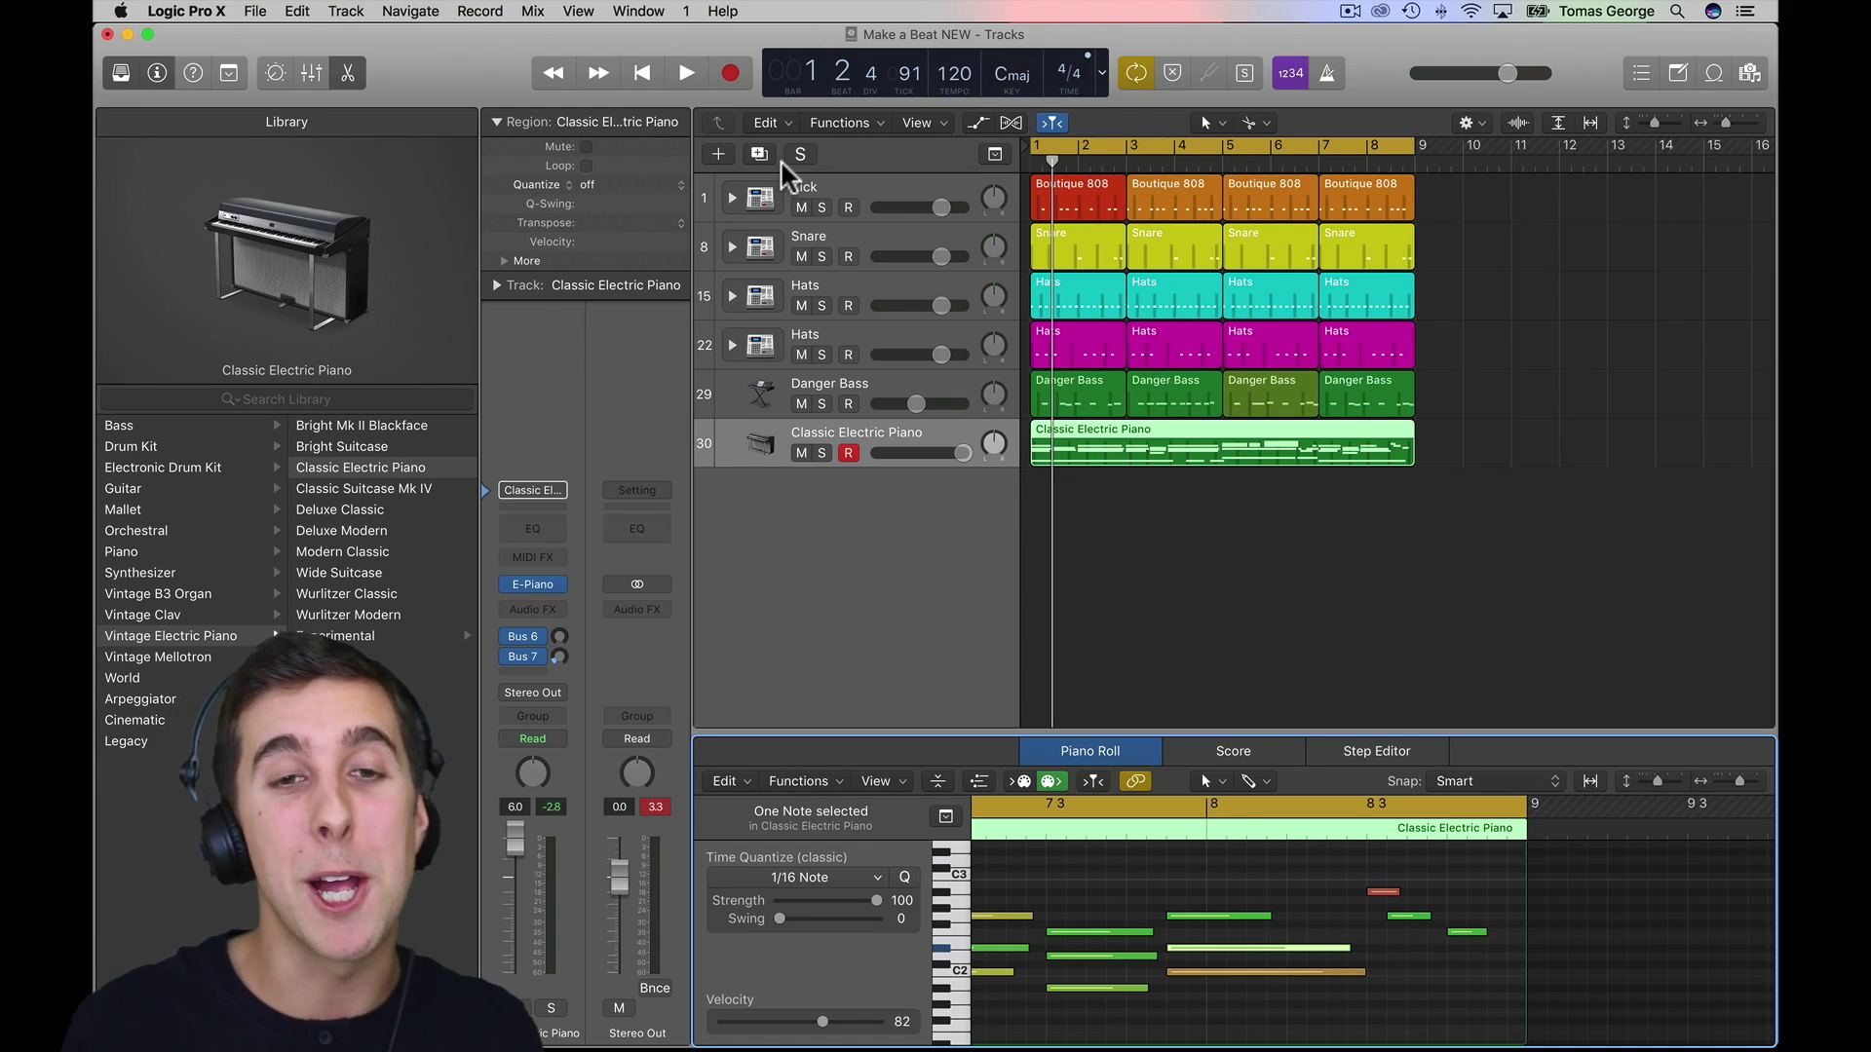
pyautogui.click(718, 154)
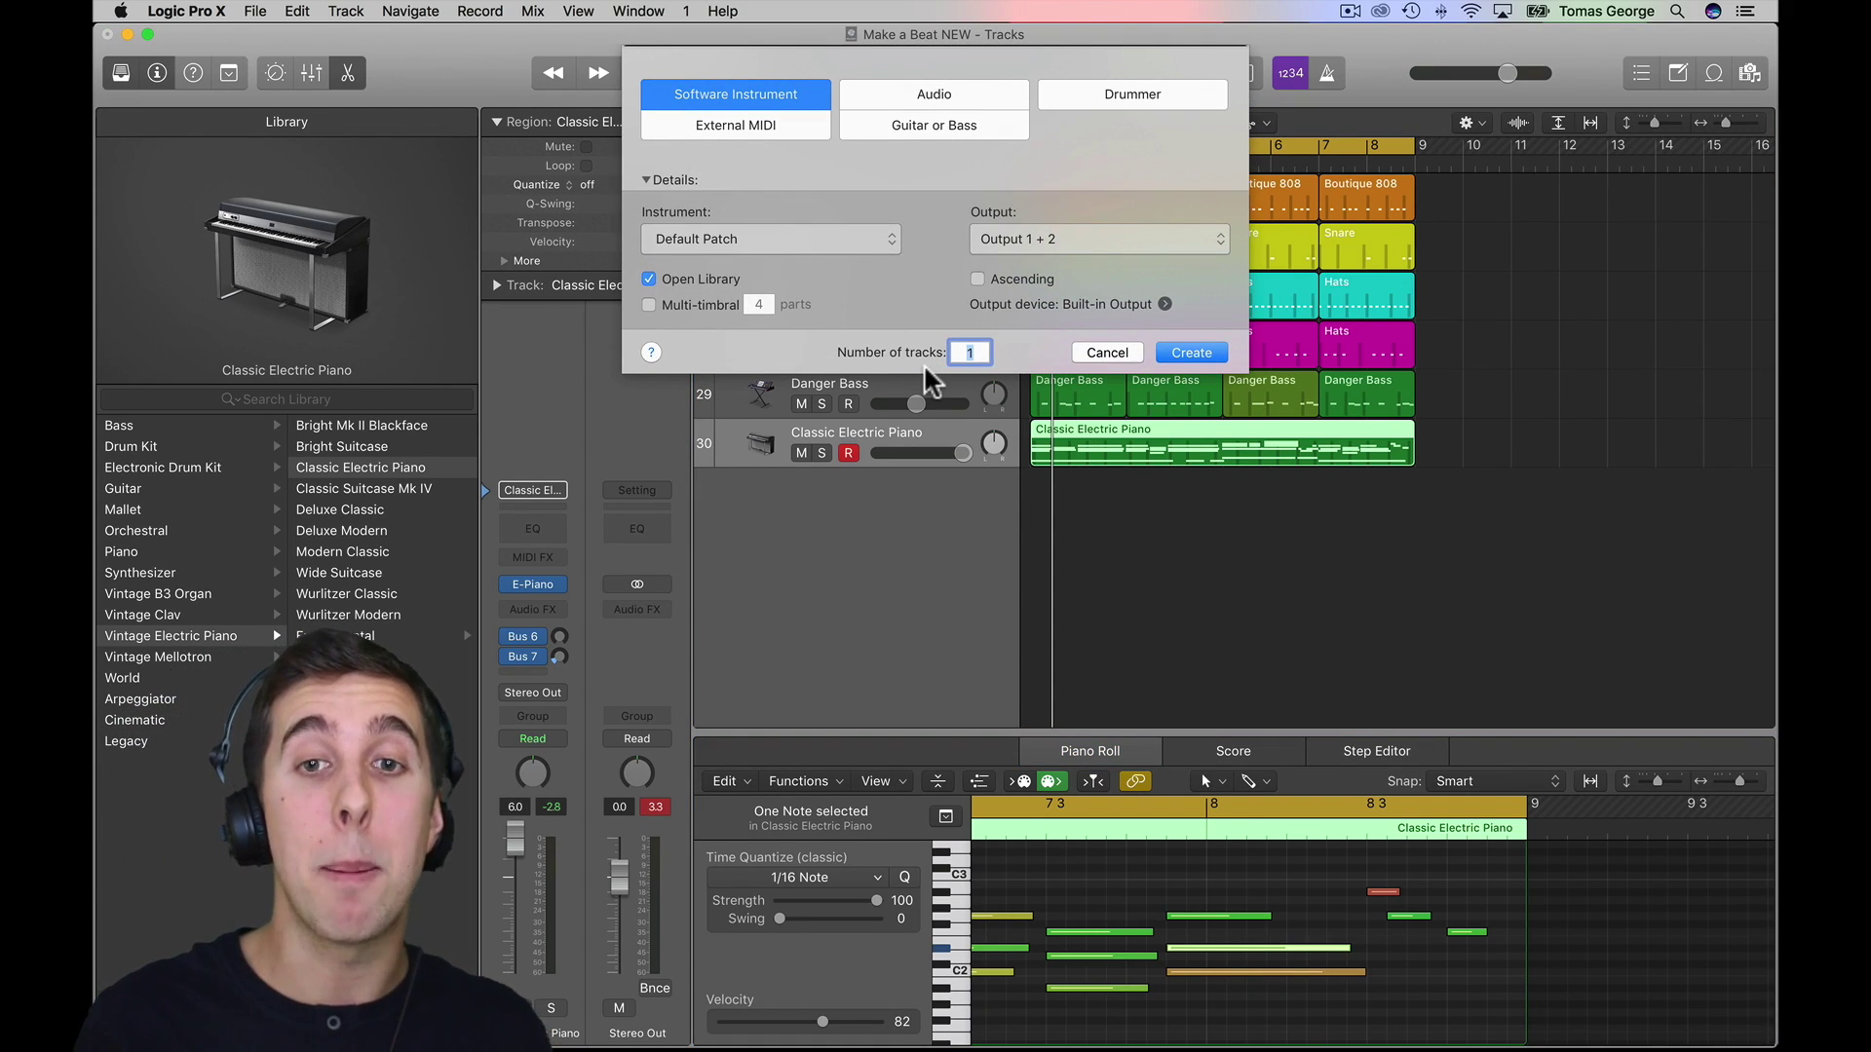
pyautogui.click(1189, 352)
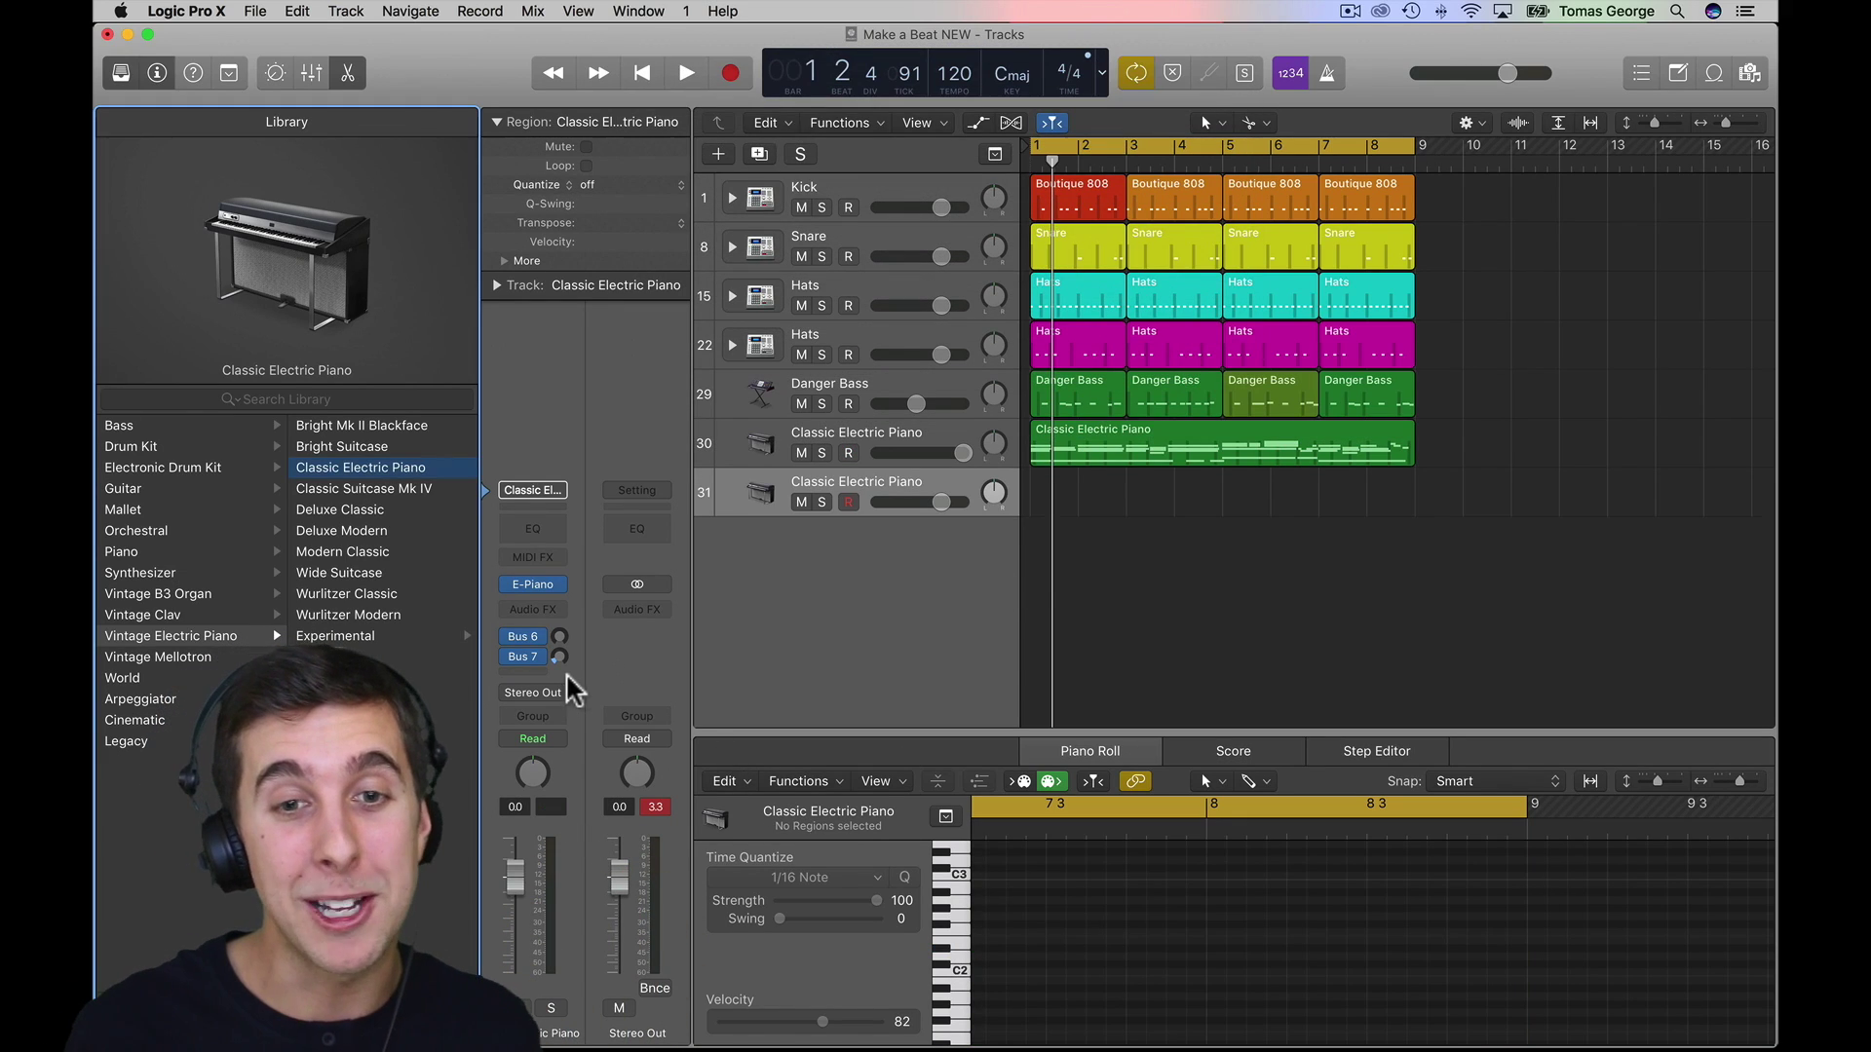
pyautogui.click(167, 574)
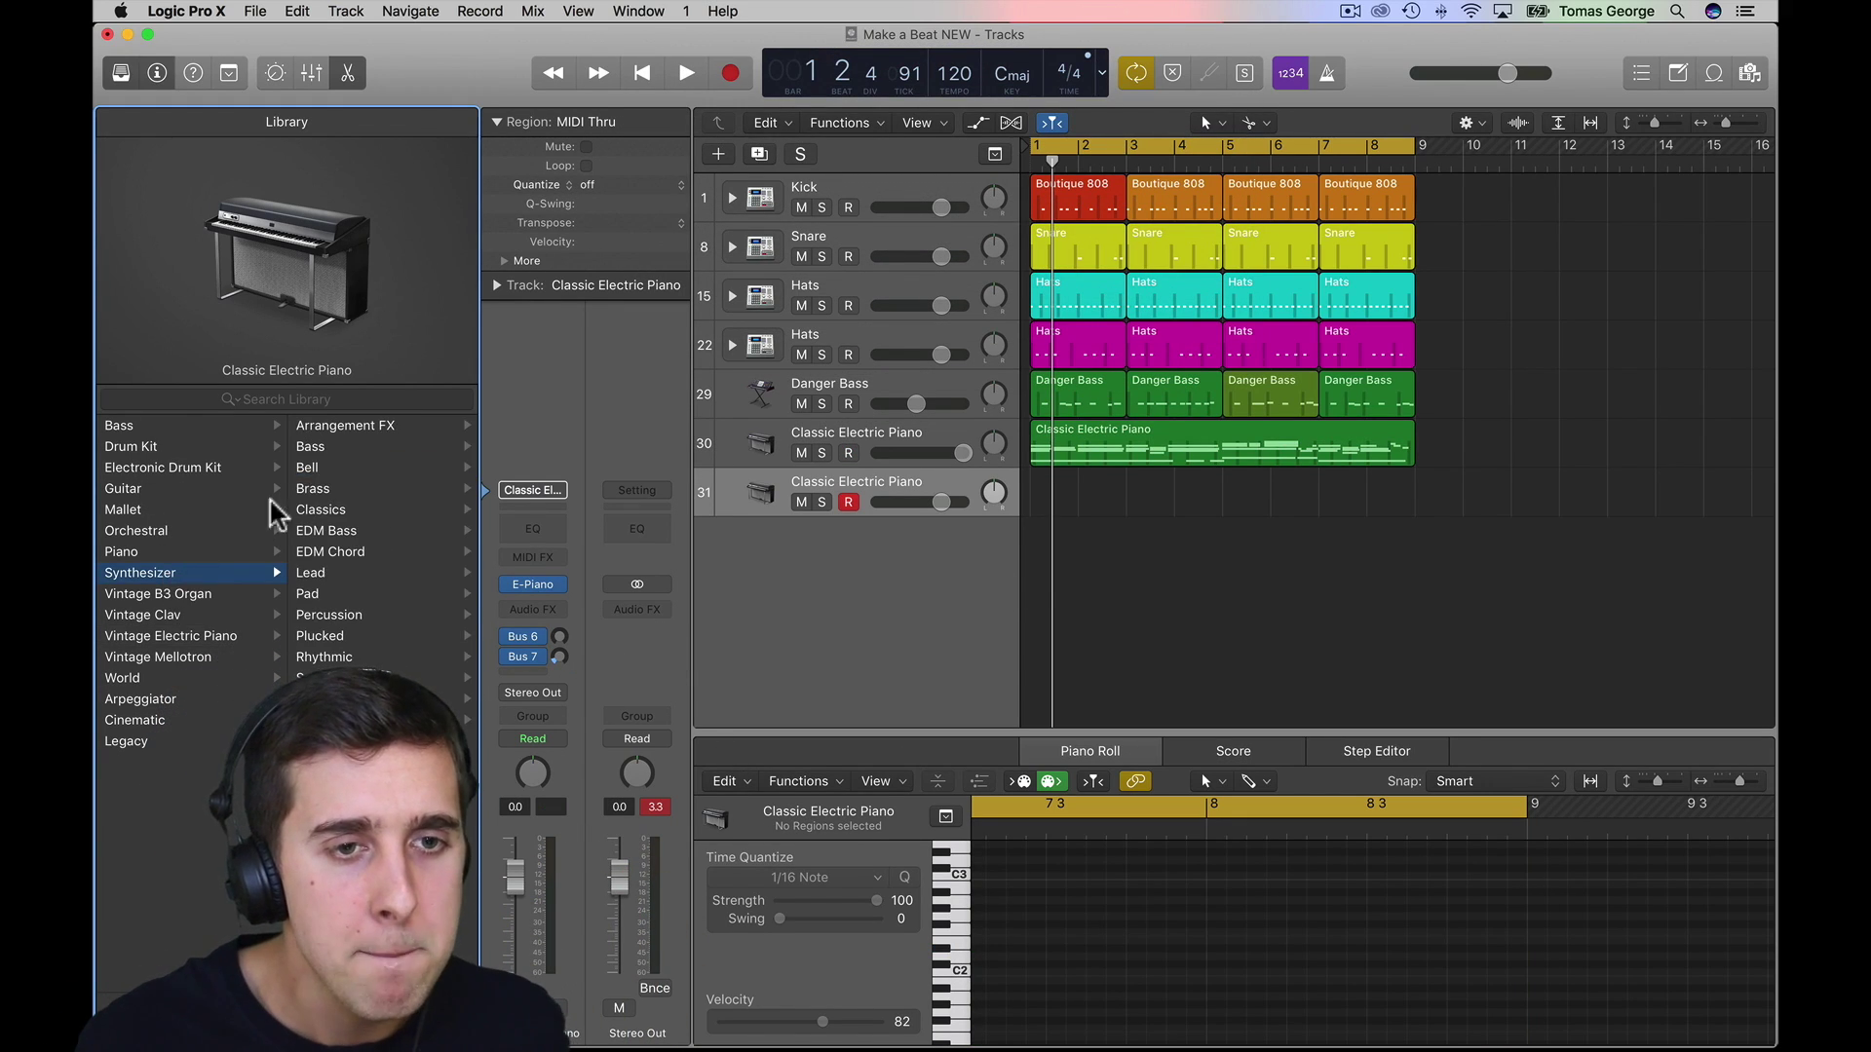
pyautogui.click(324, 574)
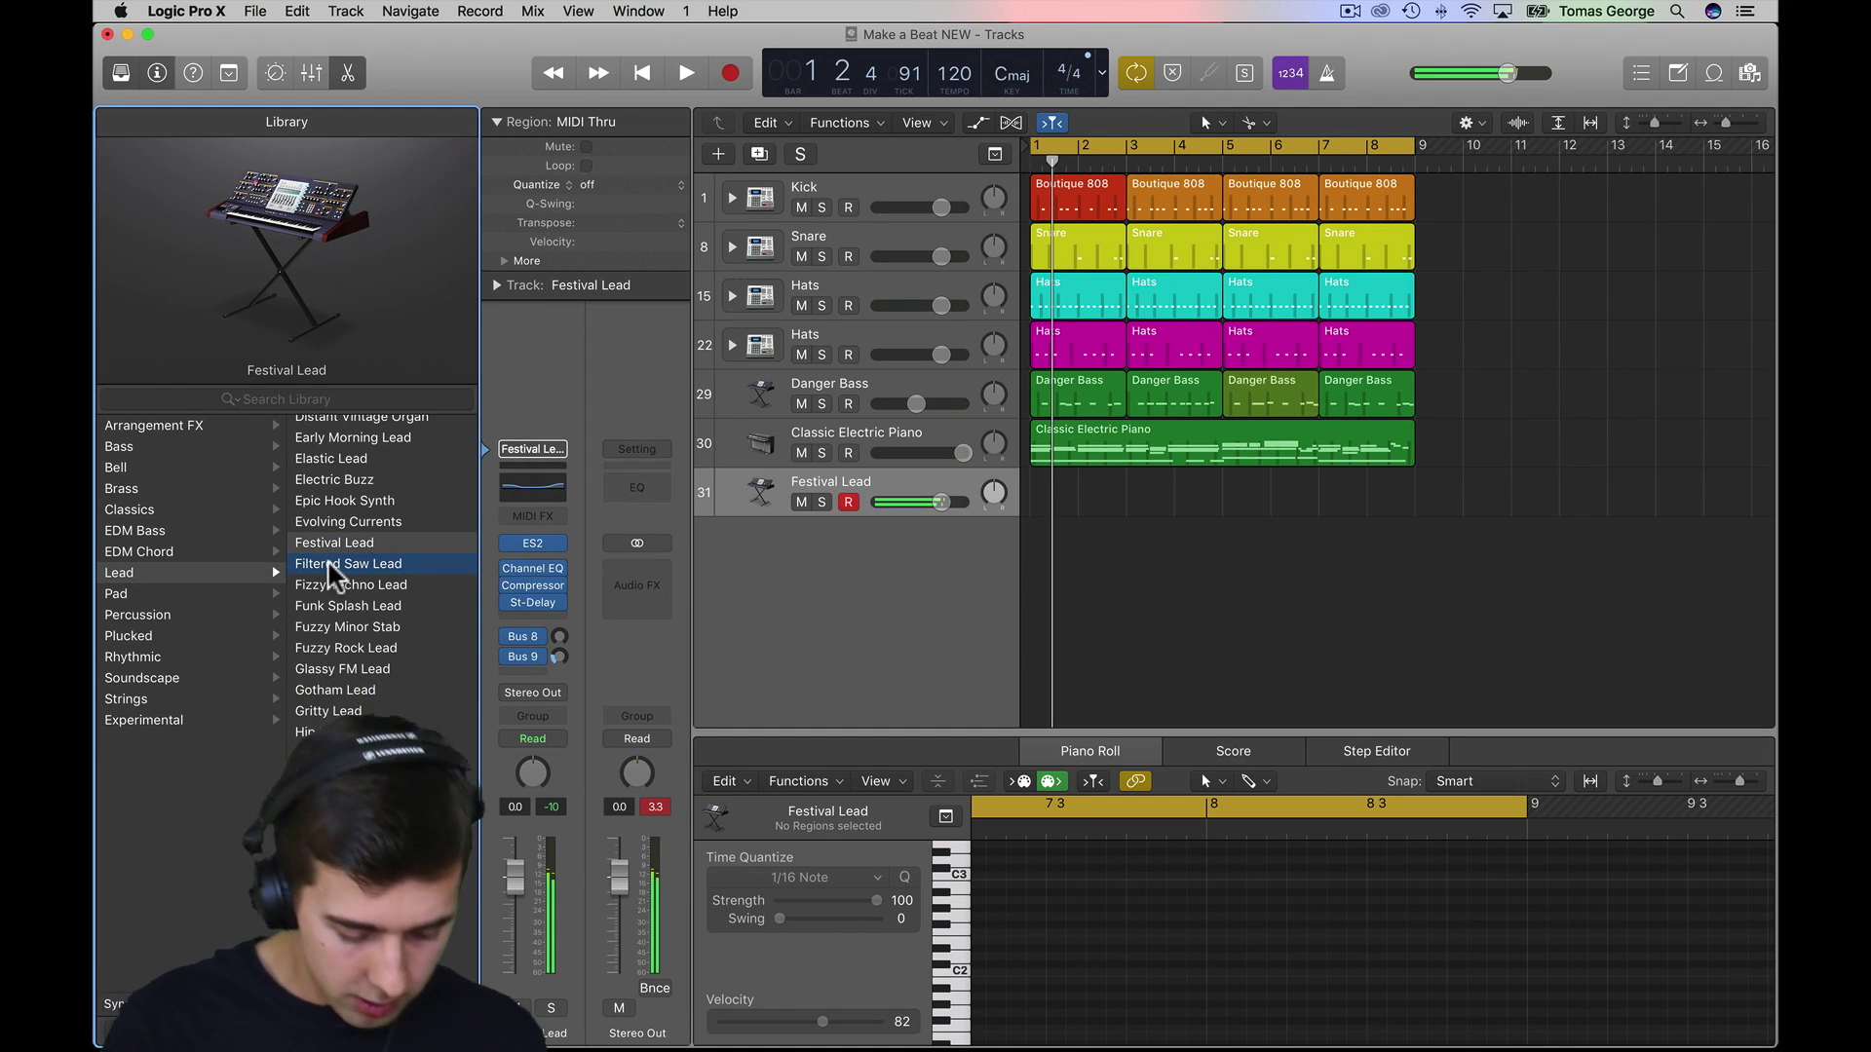
pyautogui.click(336, 545)
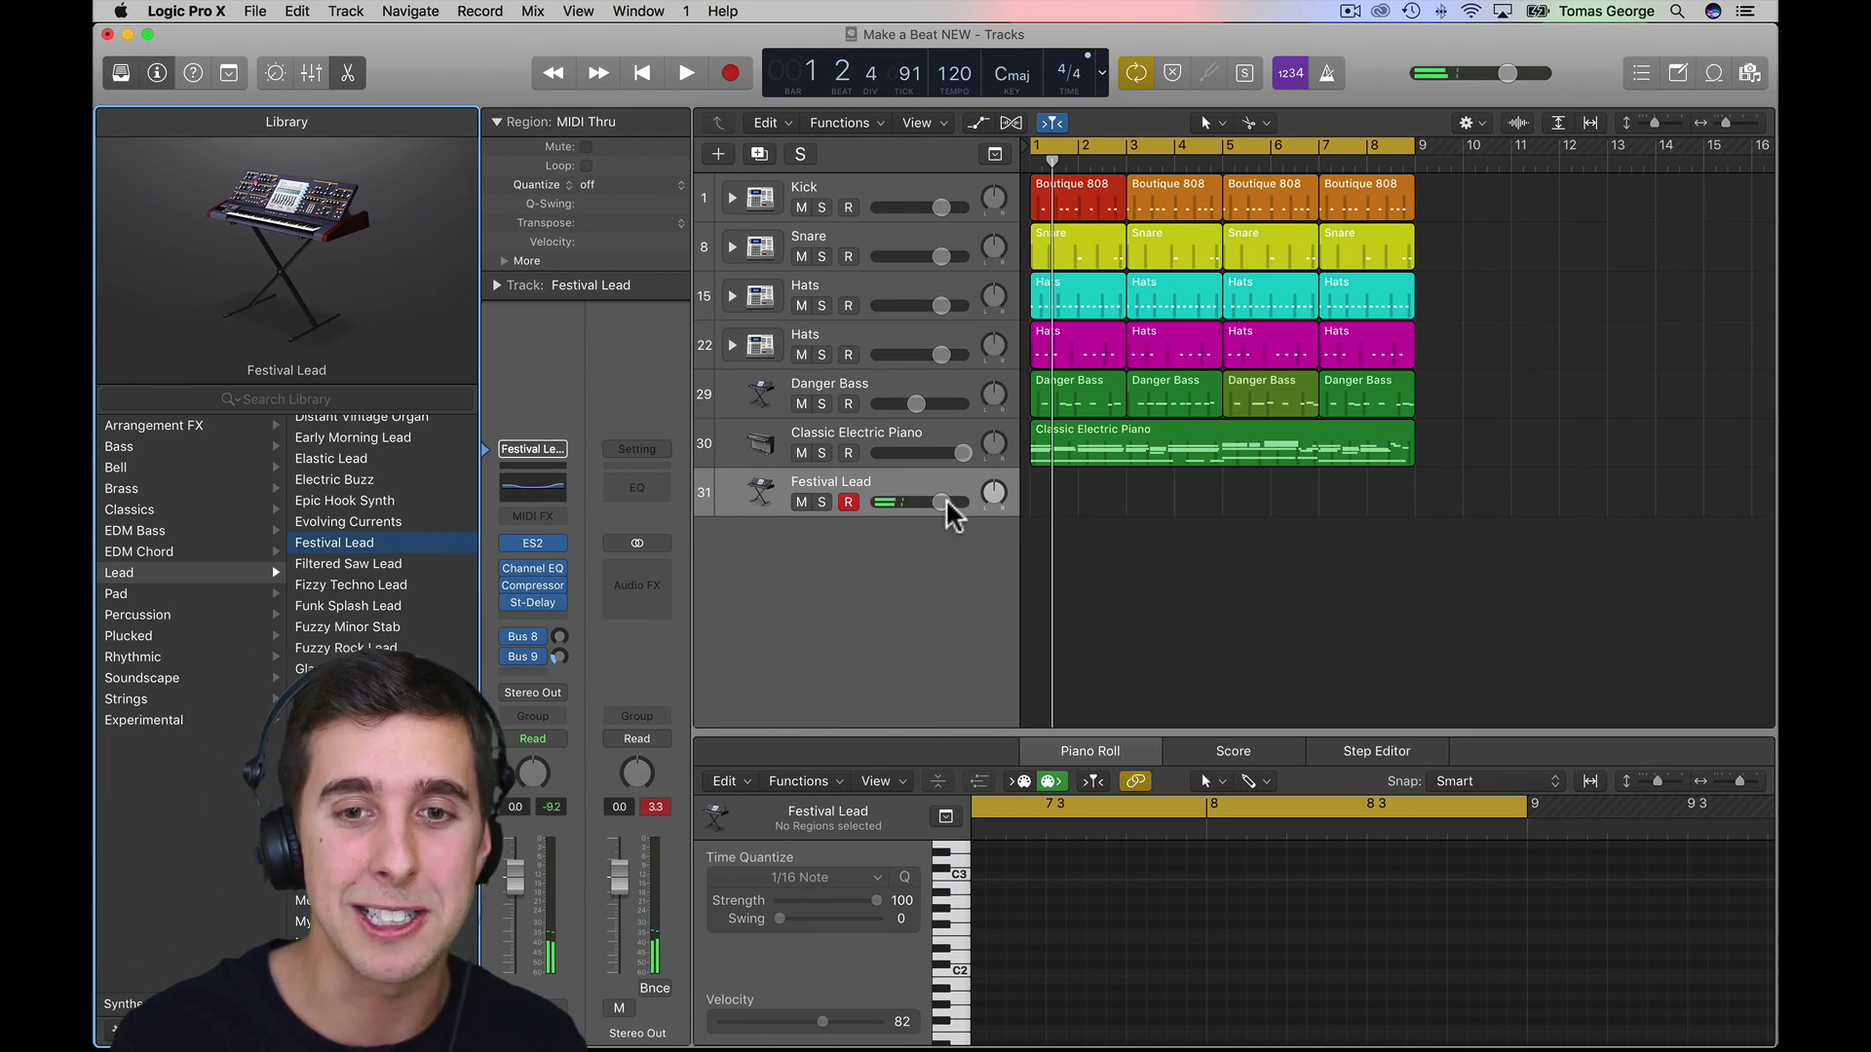
pyautogui.moveTo(947, 503); pyautogui.dragTo(933, 502)
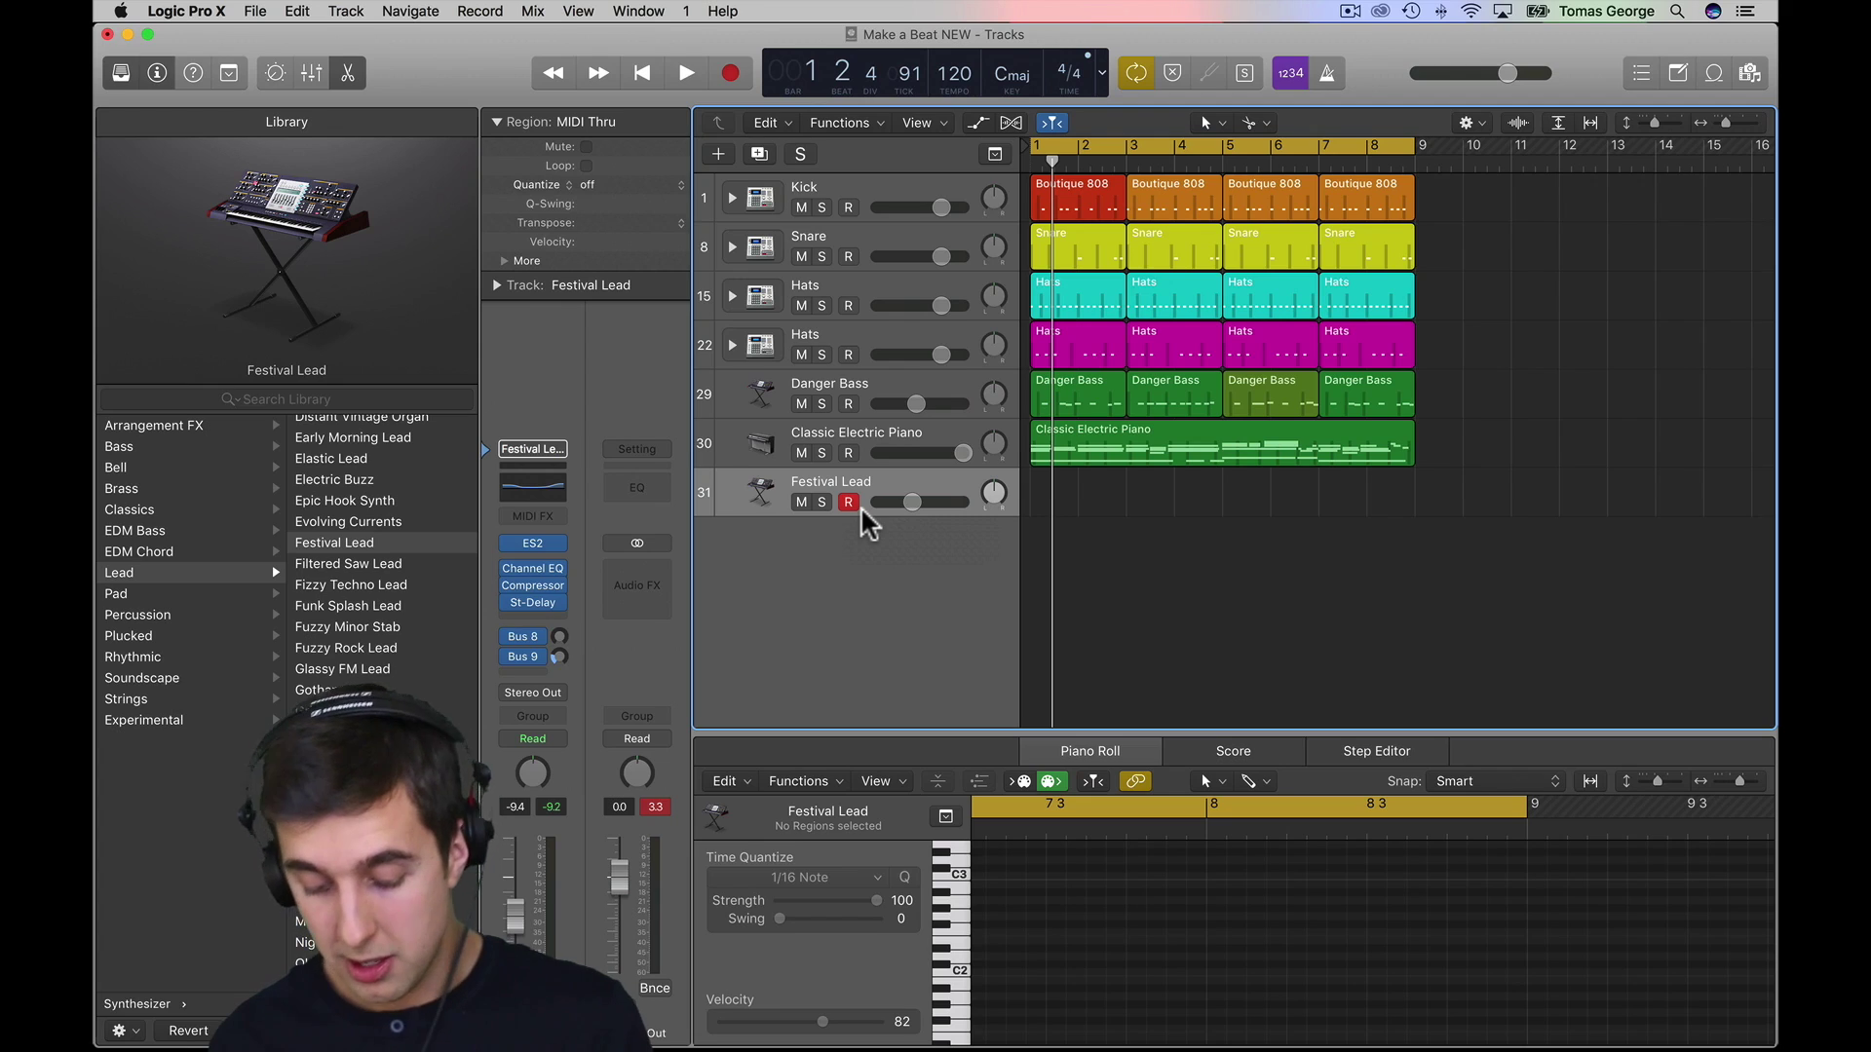
# - Rehearse over the looping beat, and record an eight-bar melody on the Festival Lead track
pyautogui.press('space')
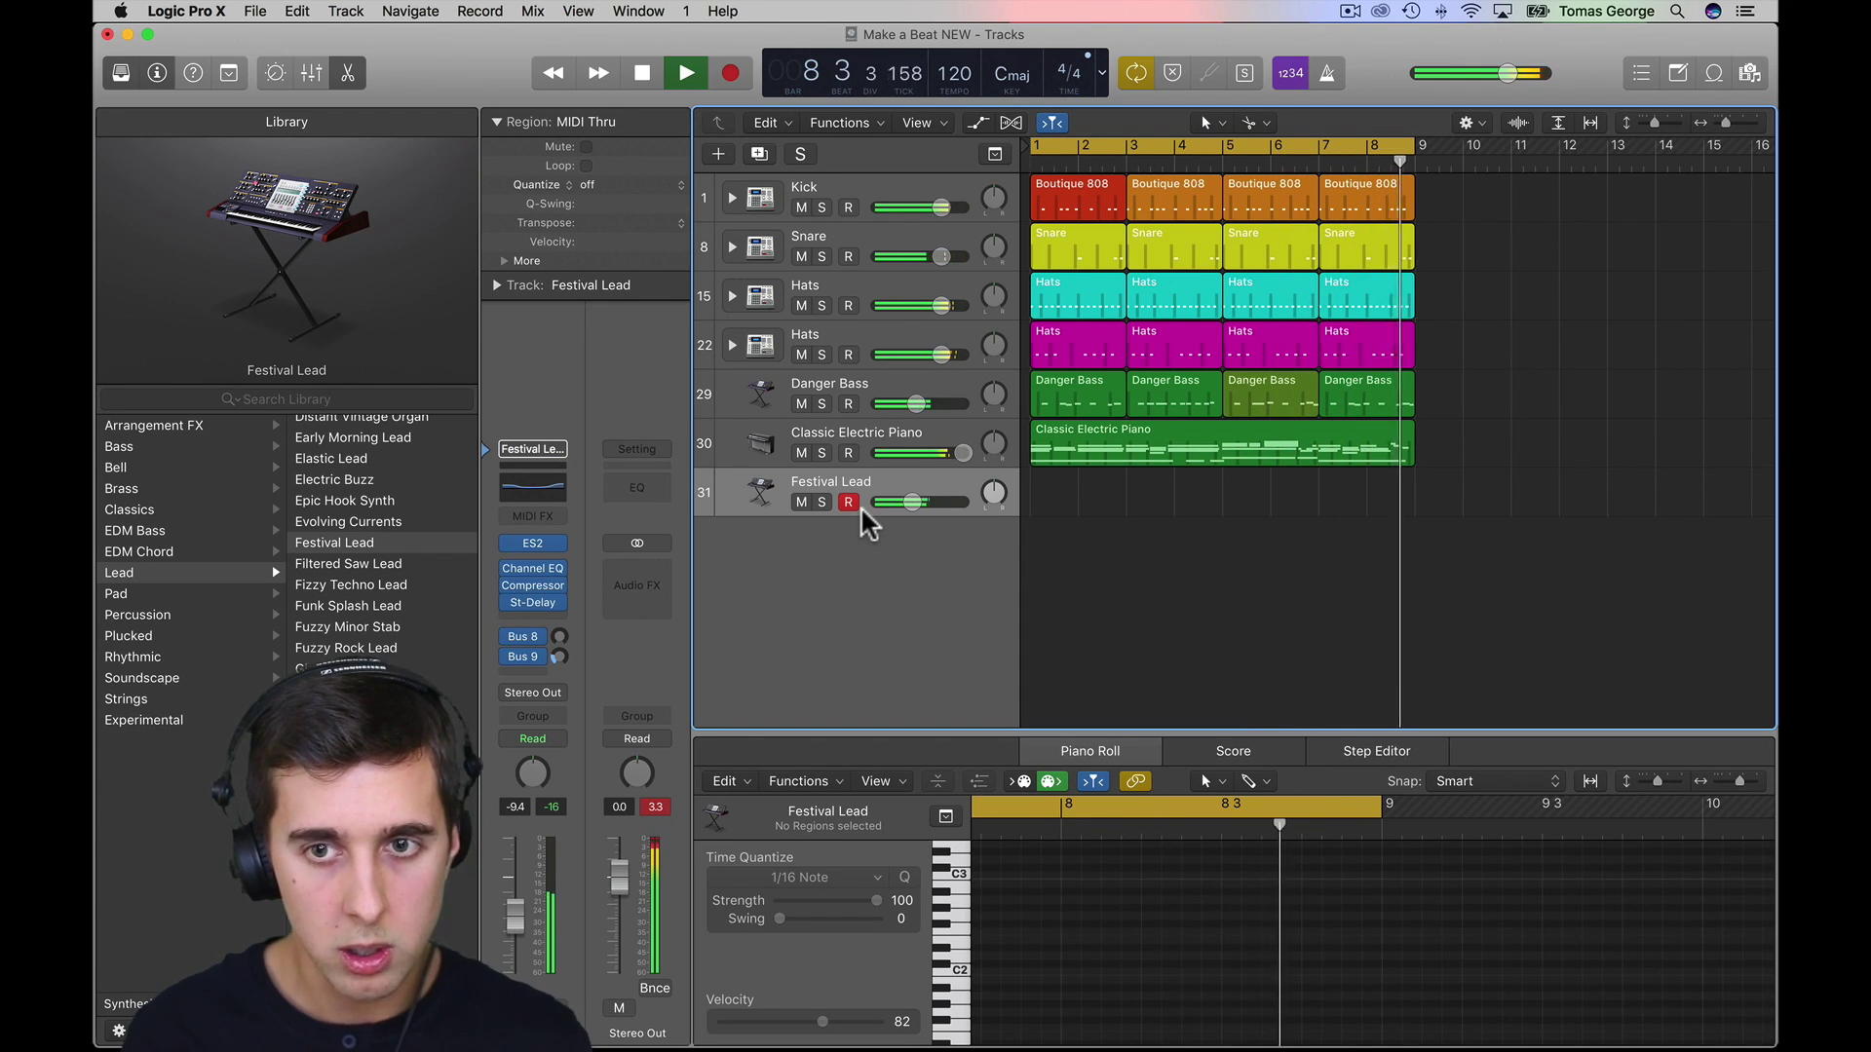
pyautogui.press('r')
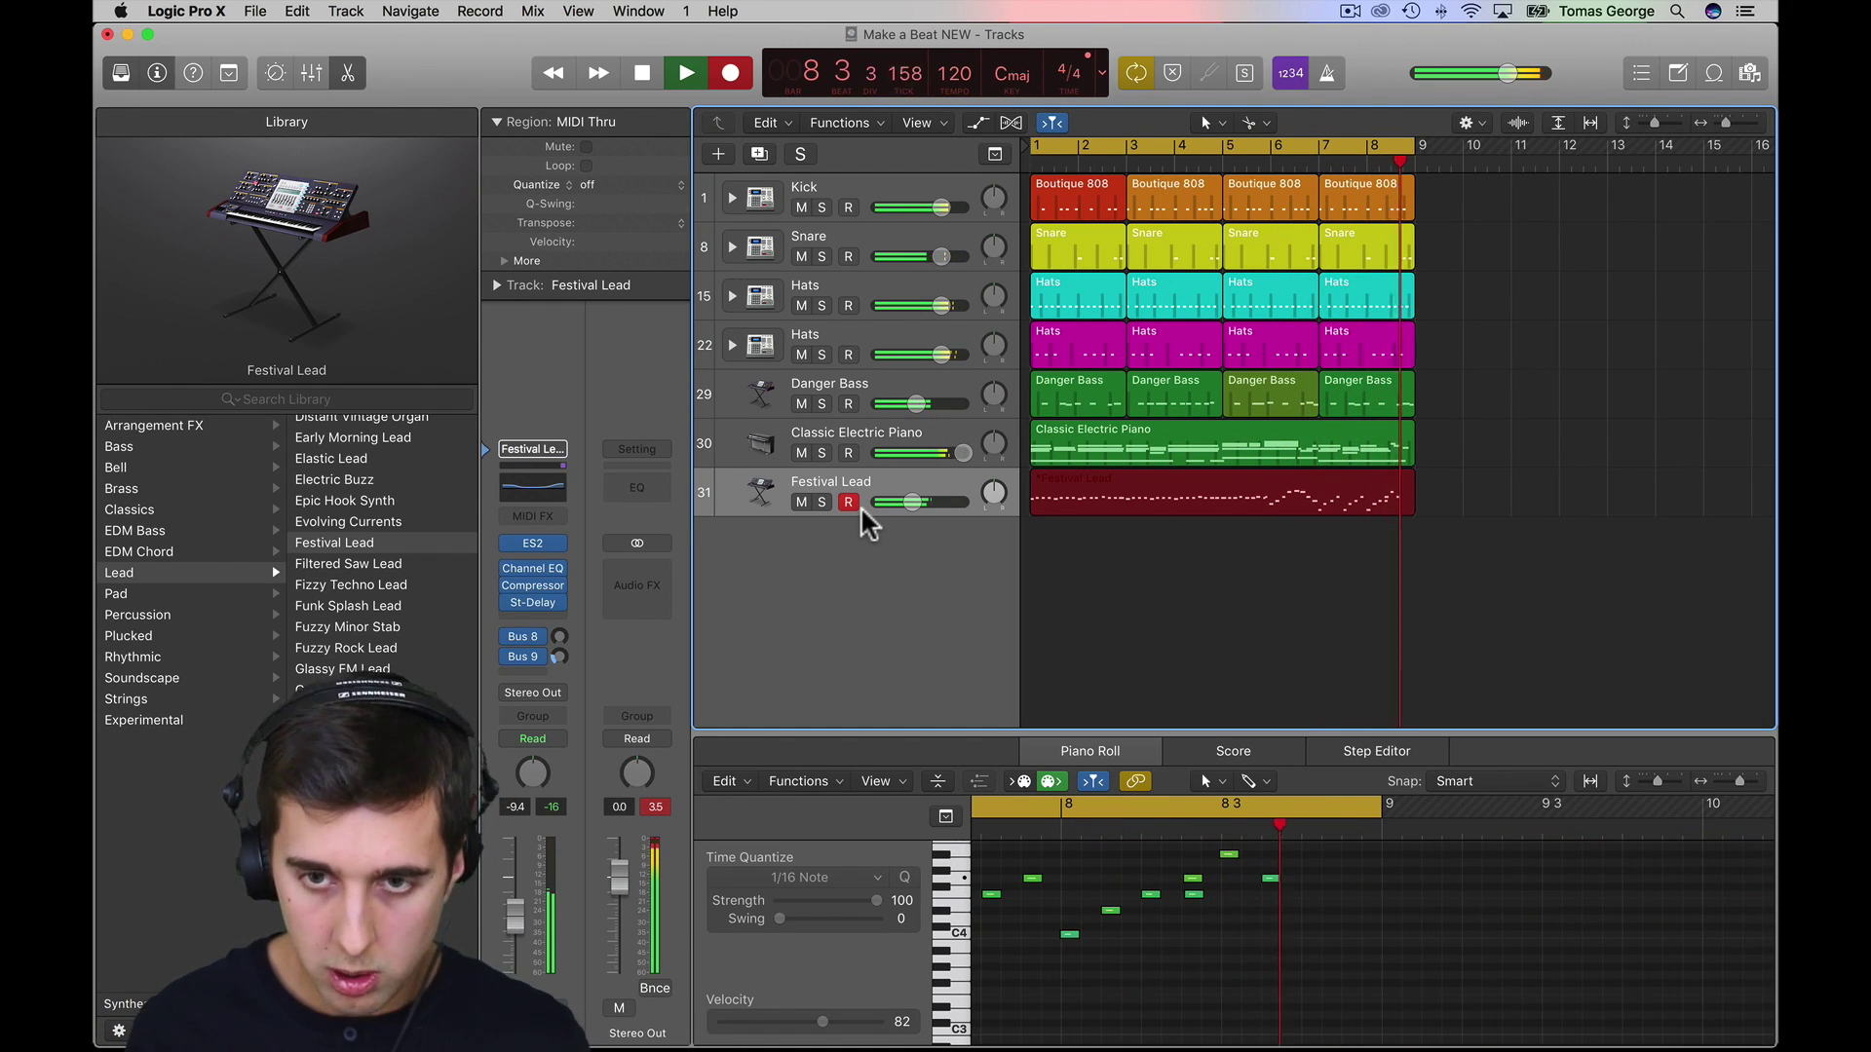
pyautogui.press('space')
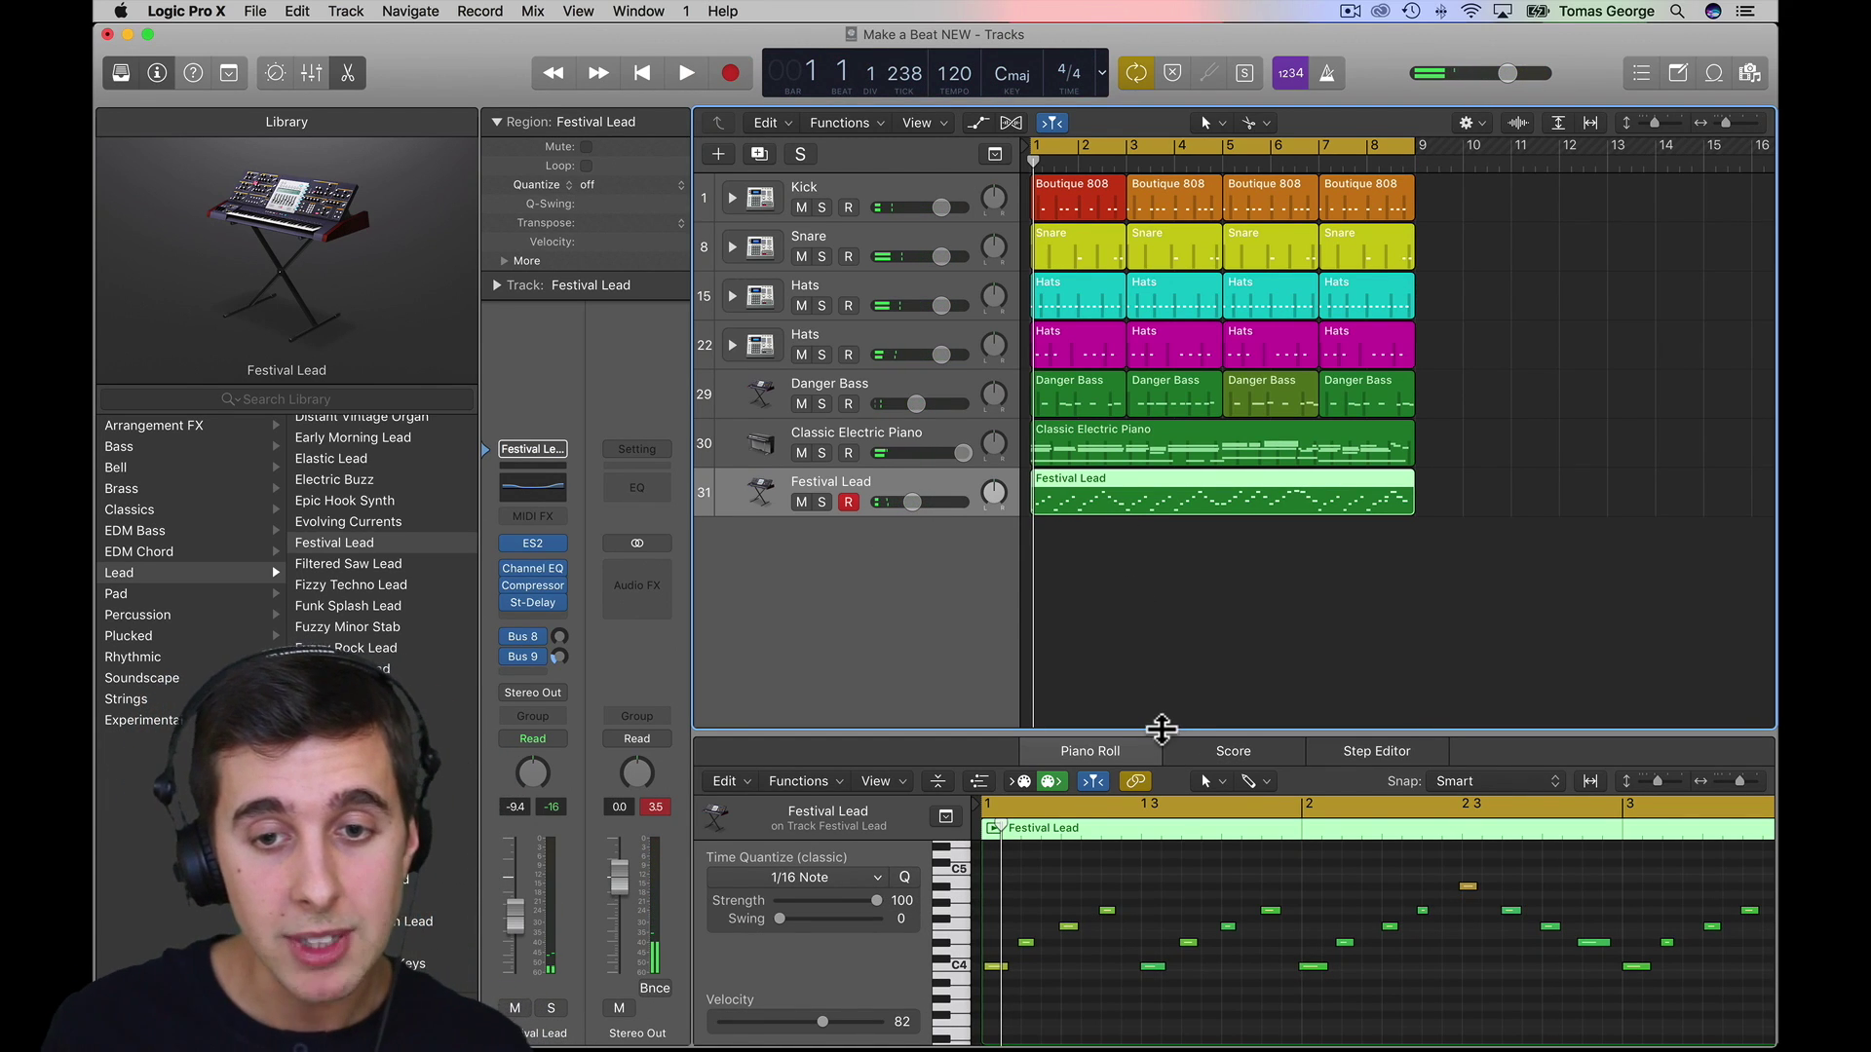
# - Enlarge the Piano Roll, quantize all Festival Lead notes to 1/16 Note and play the melody back with the beat
pyautogui.moveTo(1174, 741); pyautogui.dragTo(1130, 421)
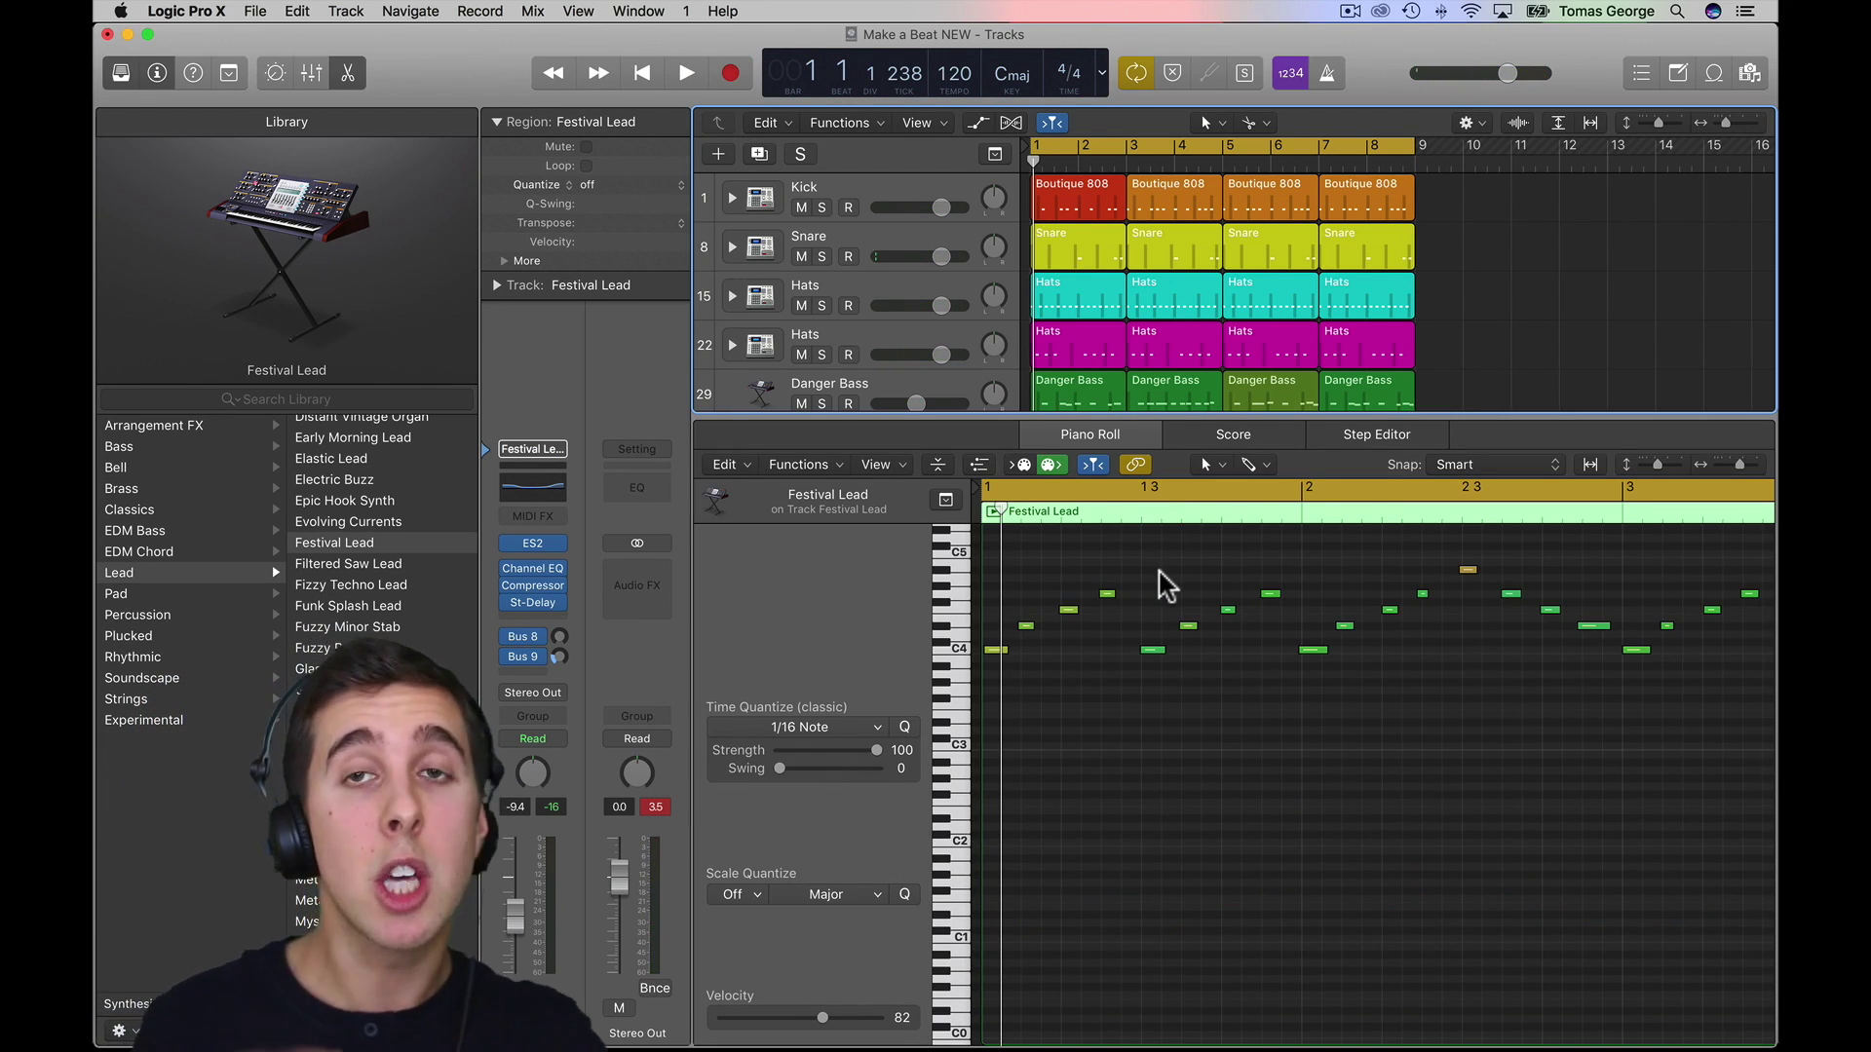
pyautogui.hscroll(3, 1237, 703)
pyautogui.click(1246, 716)
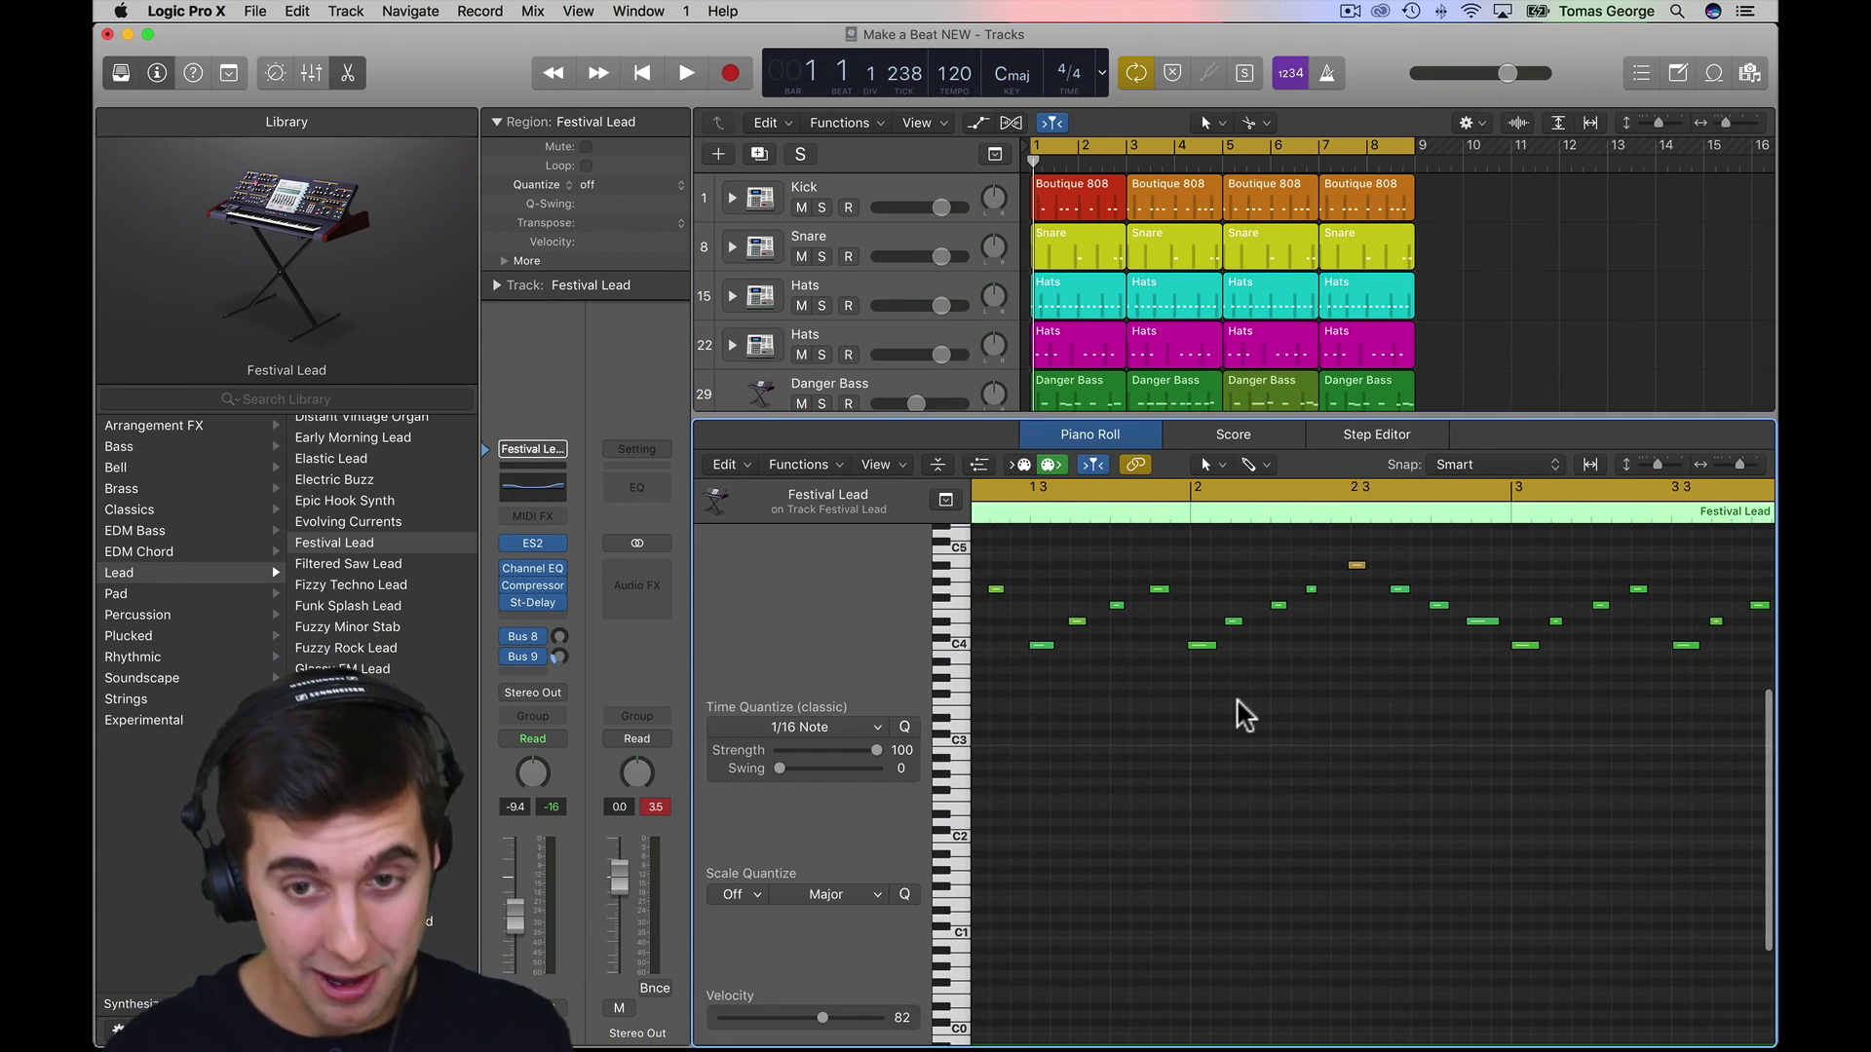
pyautogui.press('super+a')
pyautogui.press('q')
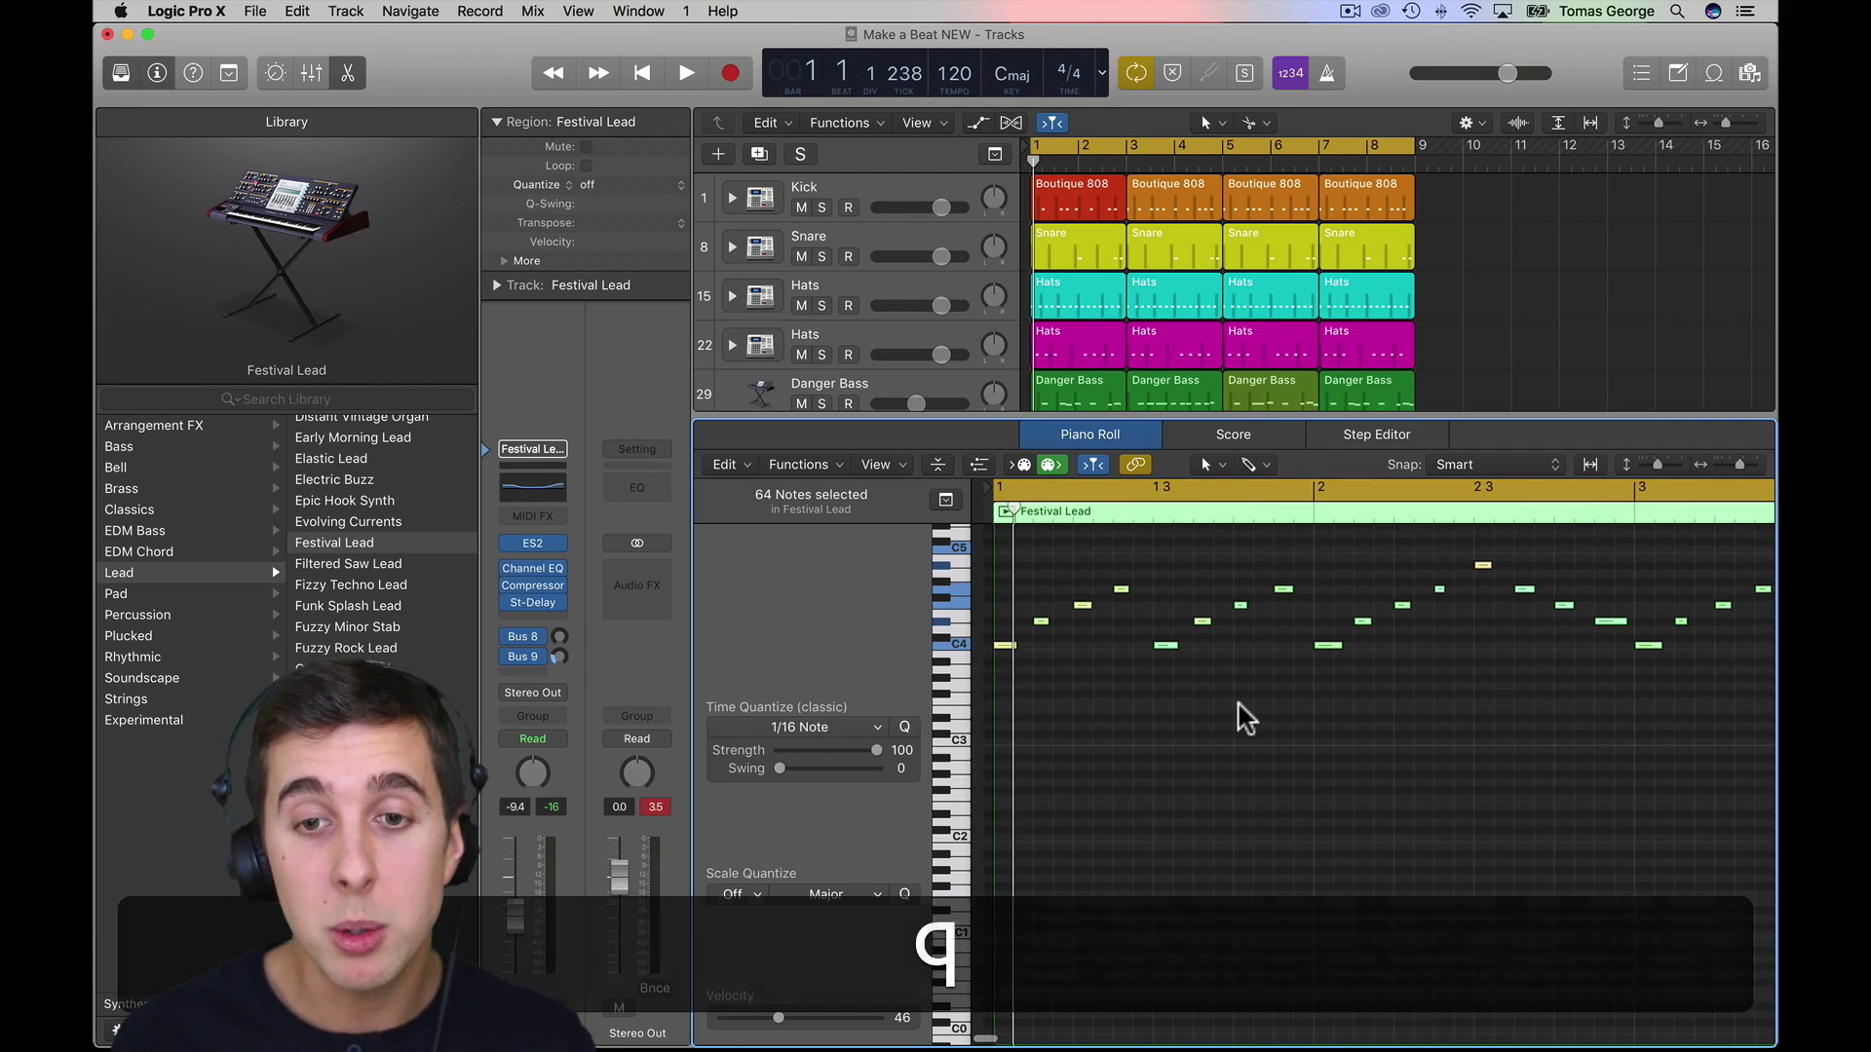
pyautogui.press('space')
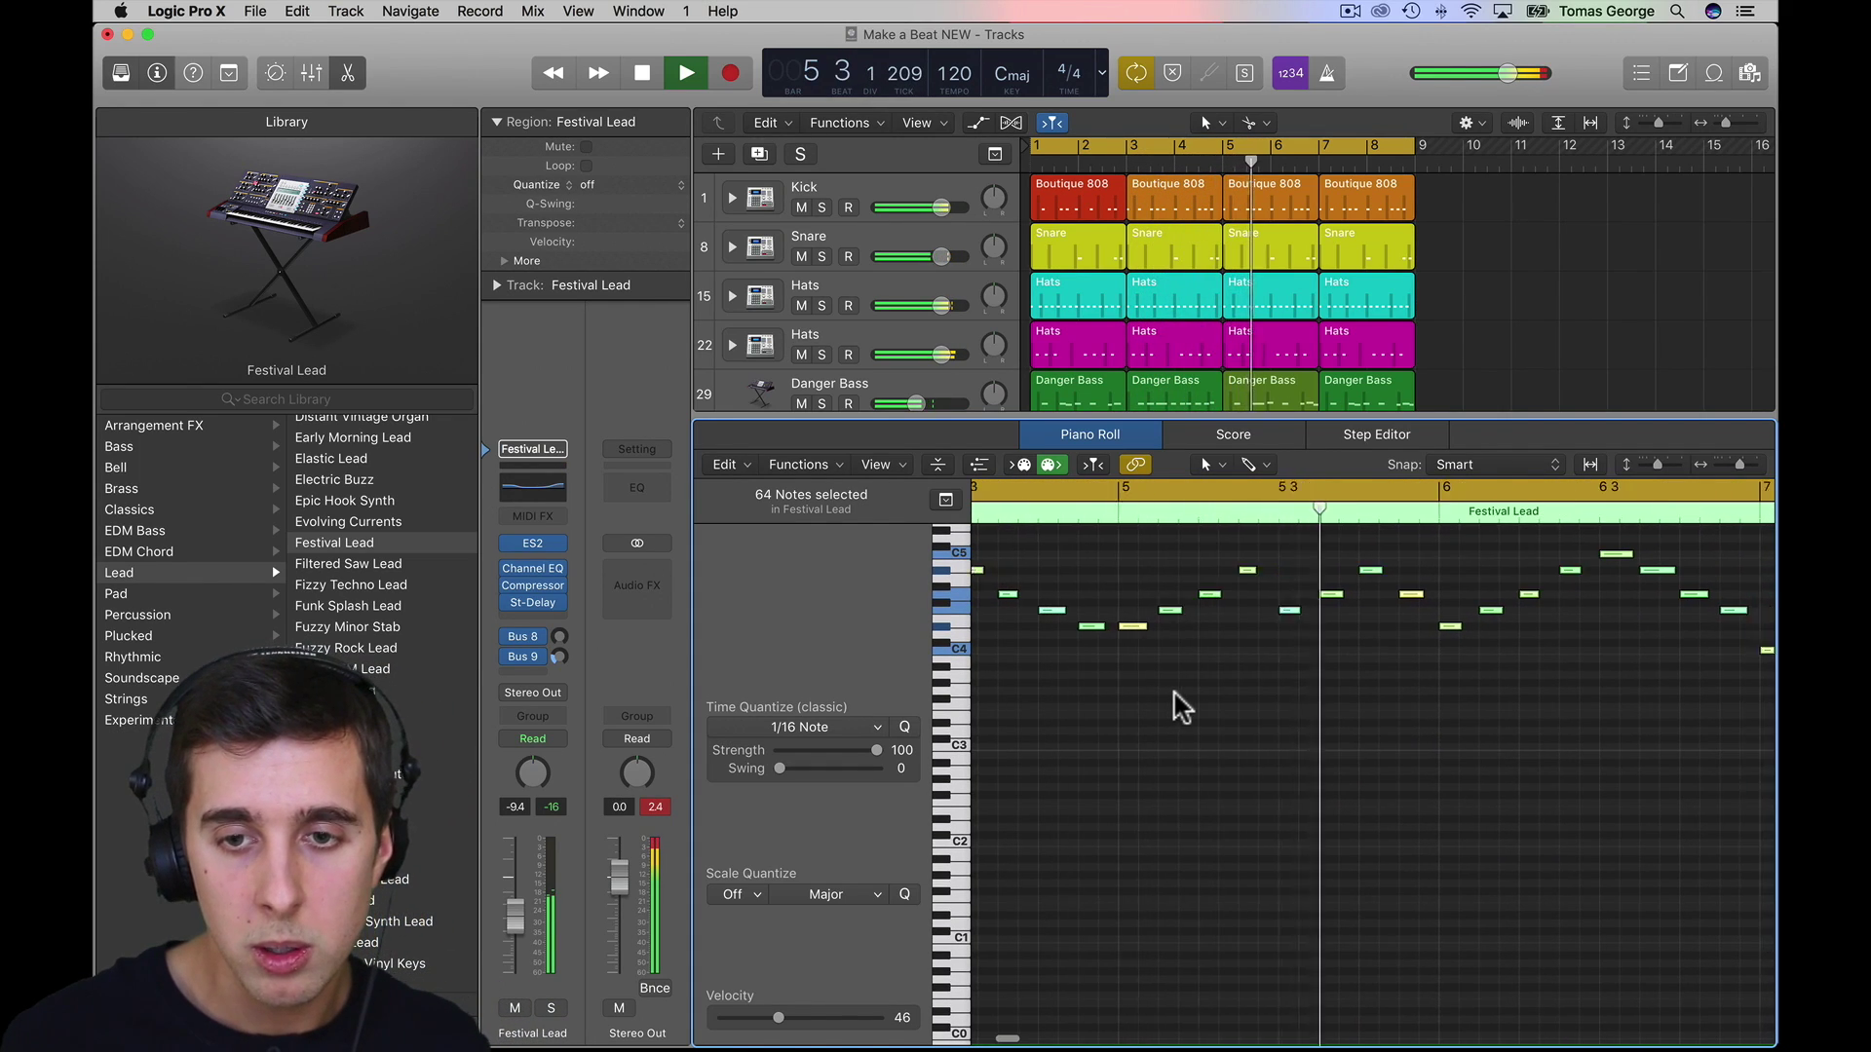
pyautogui.press('space')
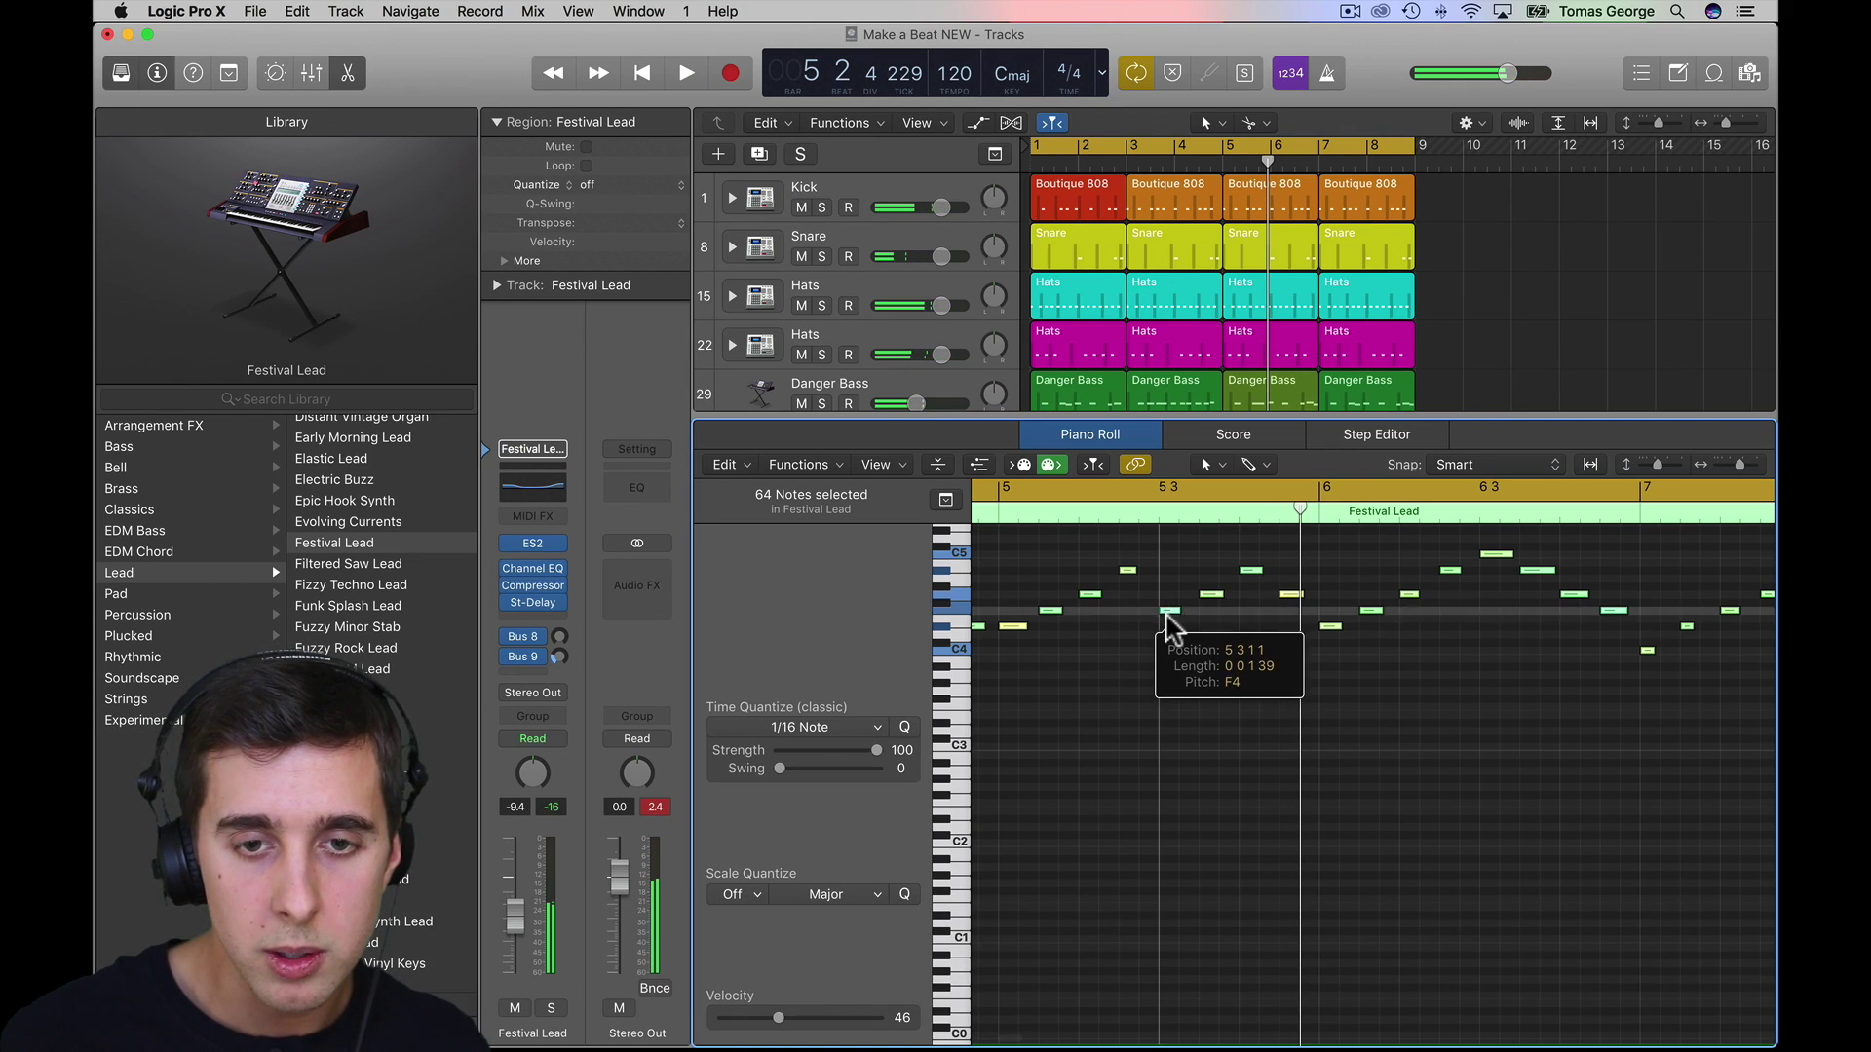
pyautogui.moveTo(1168, 614); pyautogui.dragTo(1168, 631)
pyautogui.press('super+z')
pyautogui.click(1175, 657)
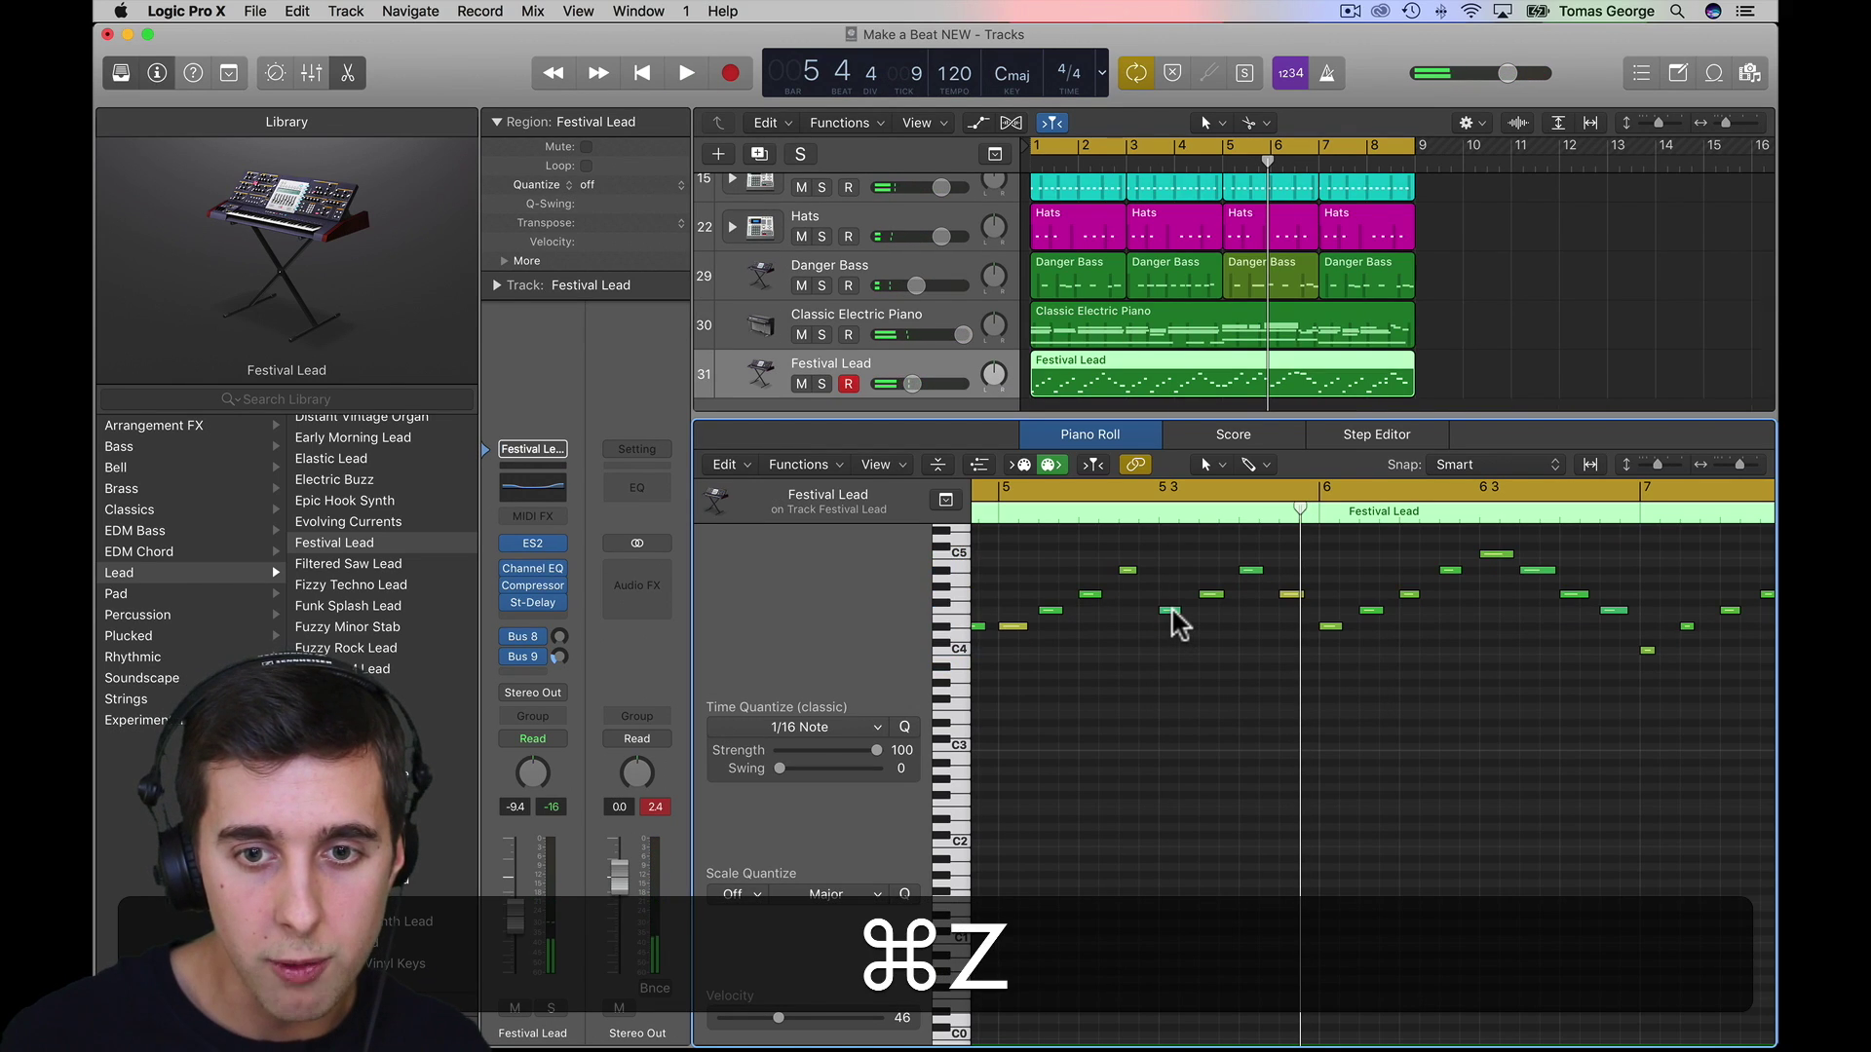
# - Replace the four Festival Lead notes in the second half of bar 5 with a copy of the bar's first four notes, and play from the start
pyautogui.moveTo(1169, 563); pyautogui.dragTo(1284, 649)
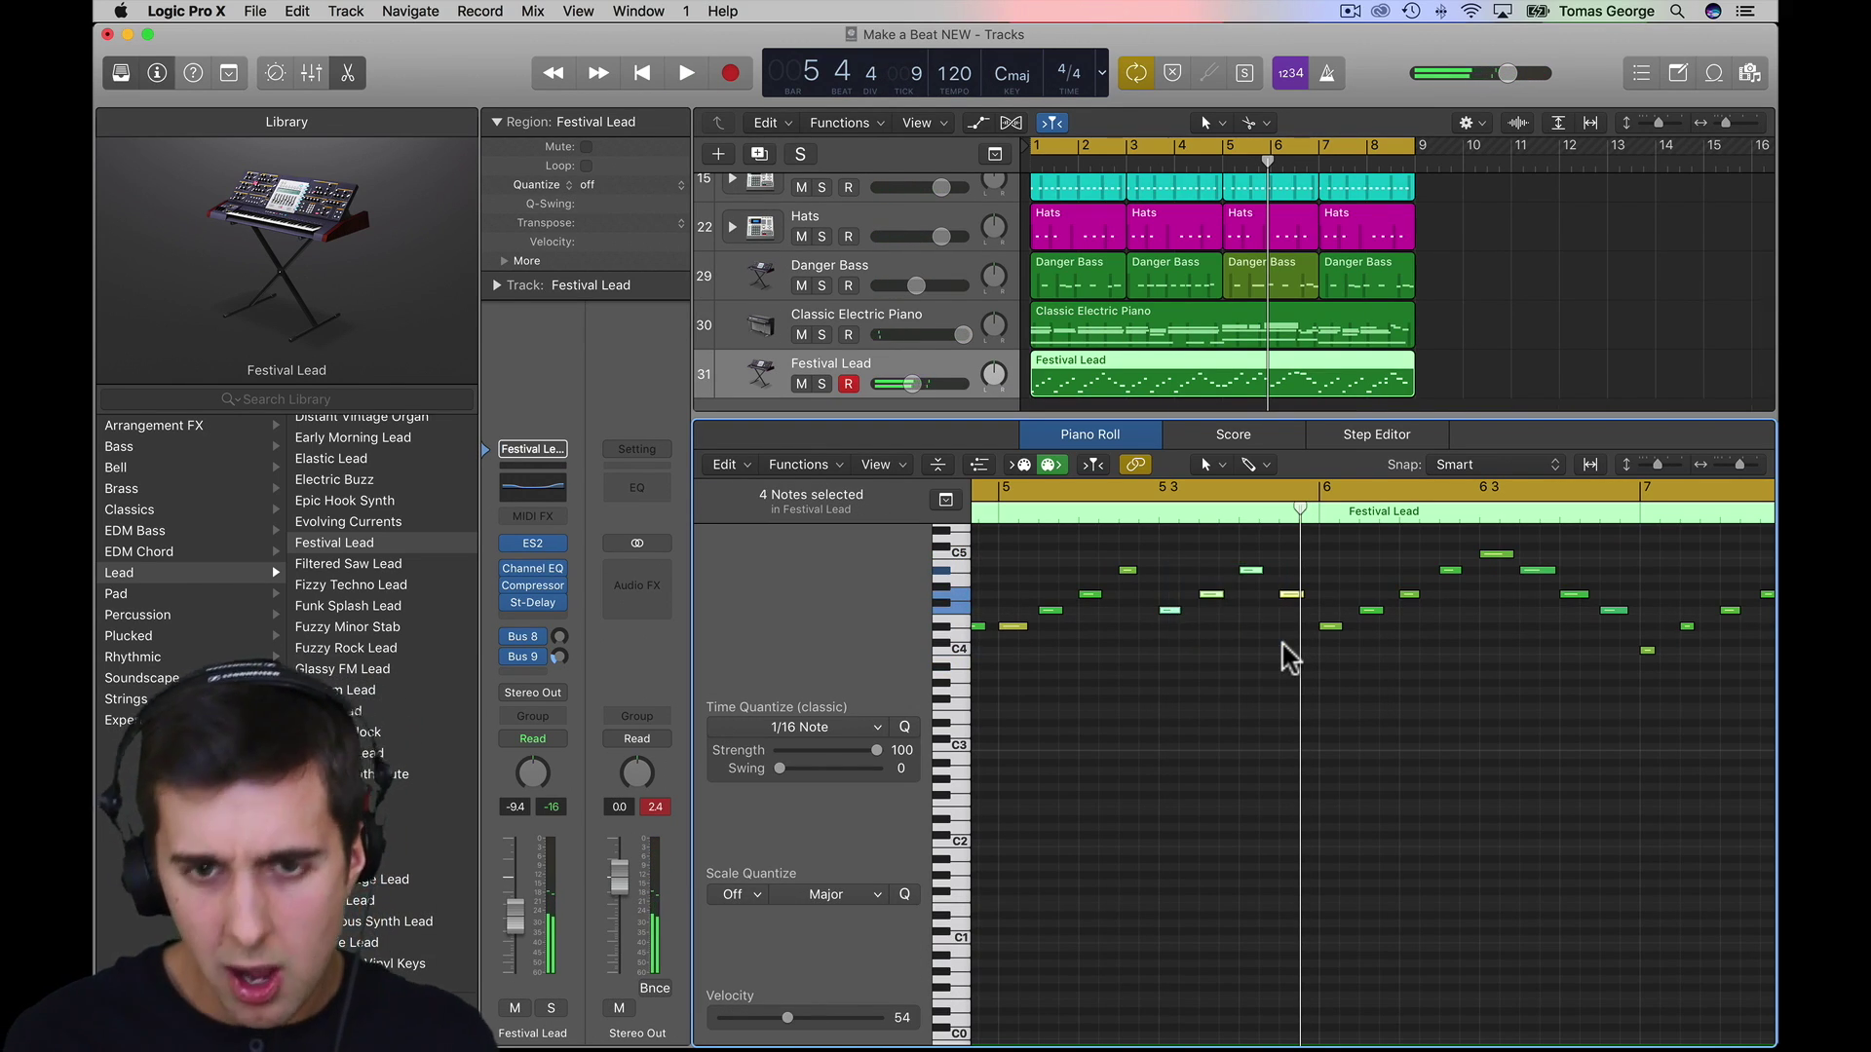
pyautogui.press('BackSpace')
pyautogui.moveTo(1164, 681); pyautogui.dragTo(1015, 569)
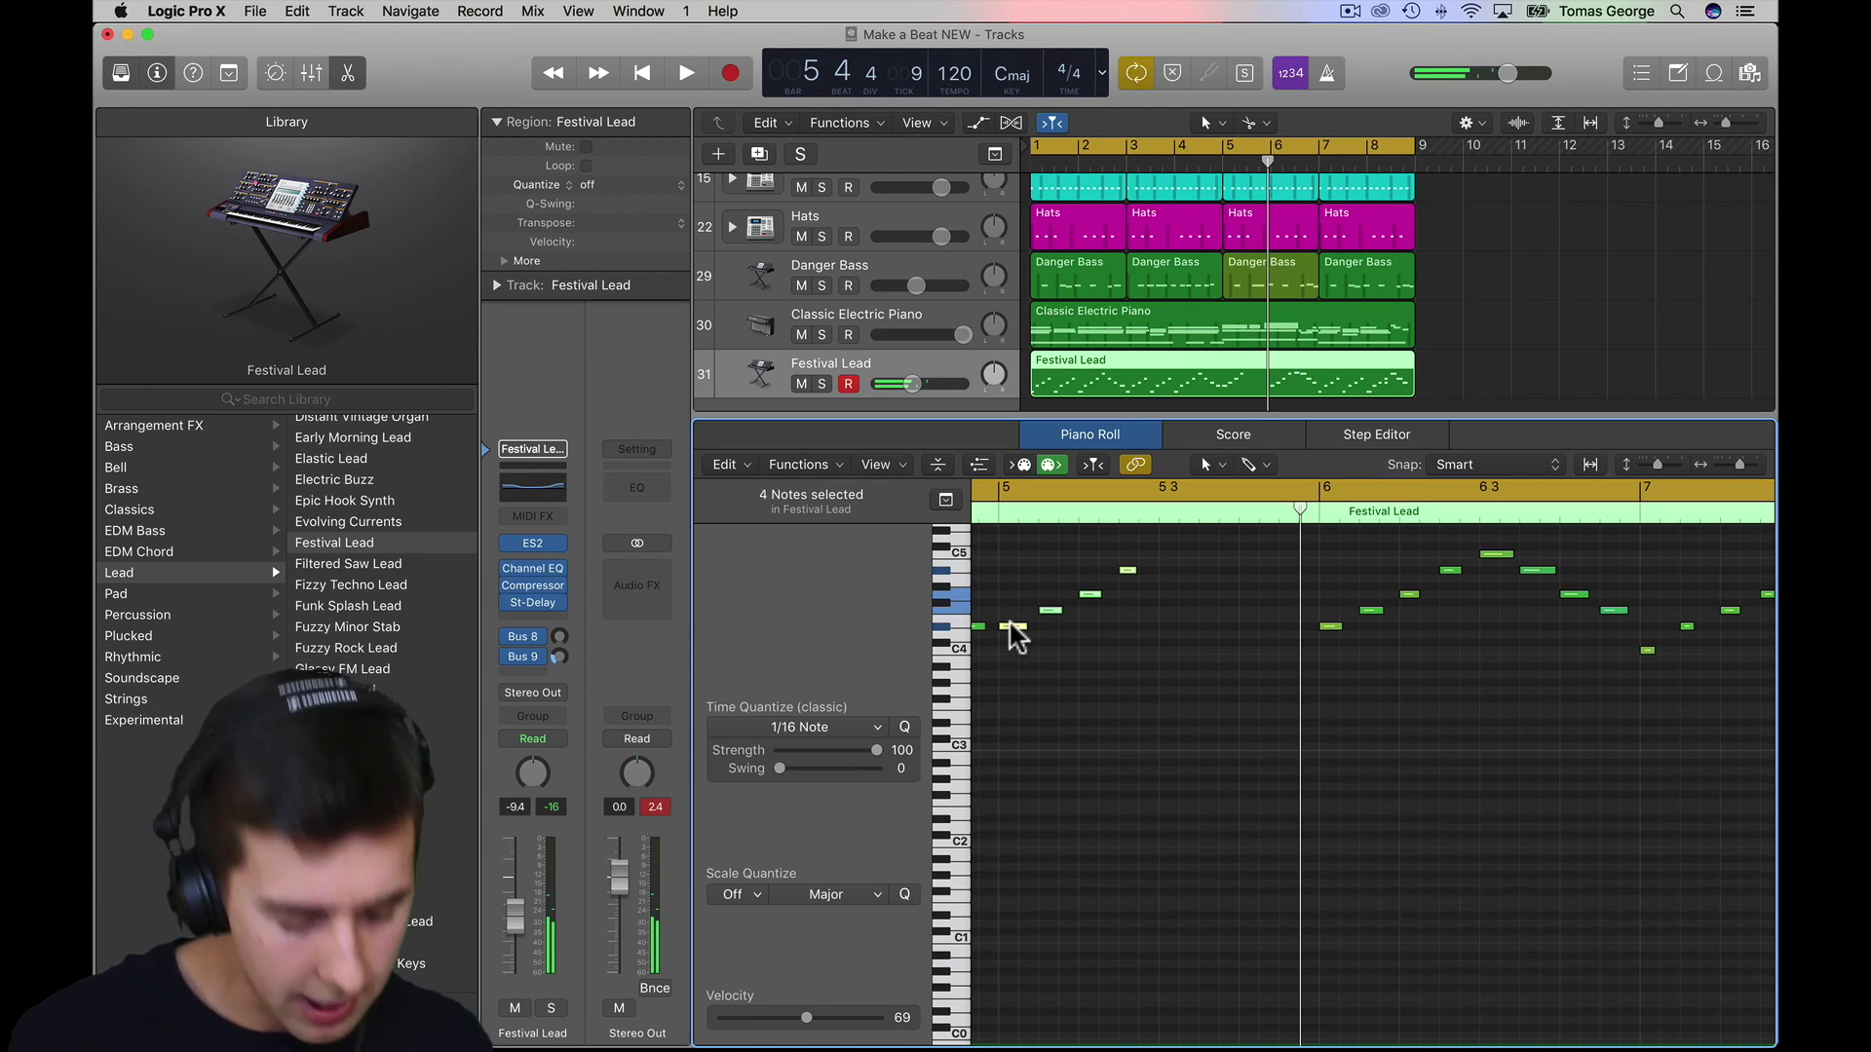
pyautogui.moveTo(1014, 633); pyautogui.dragTo(1180, 634)
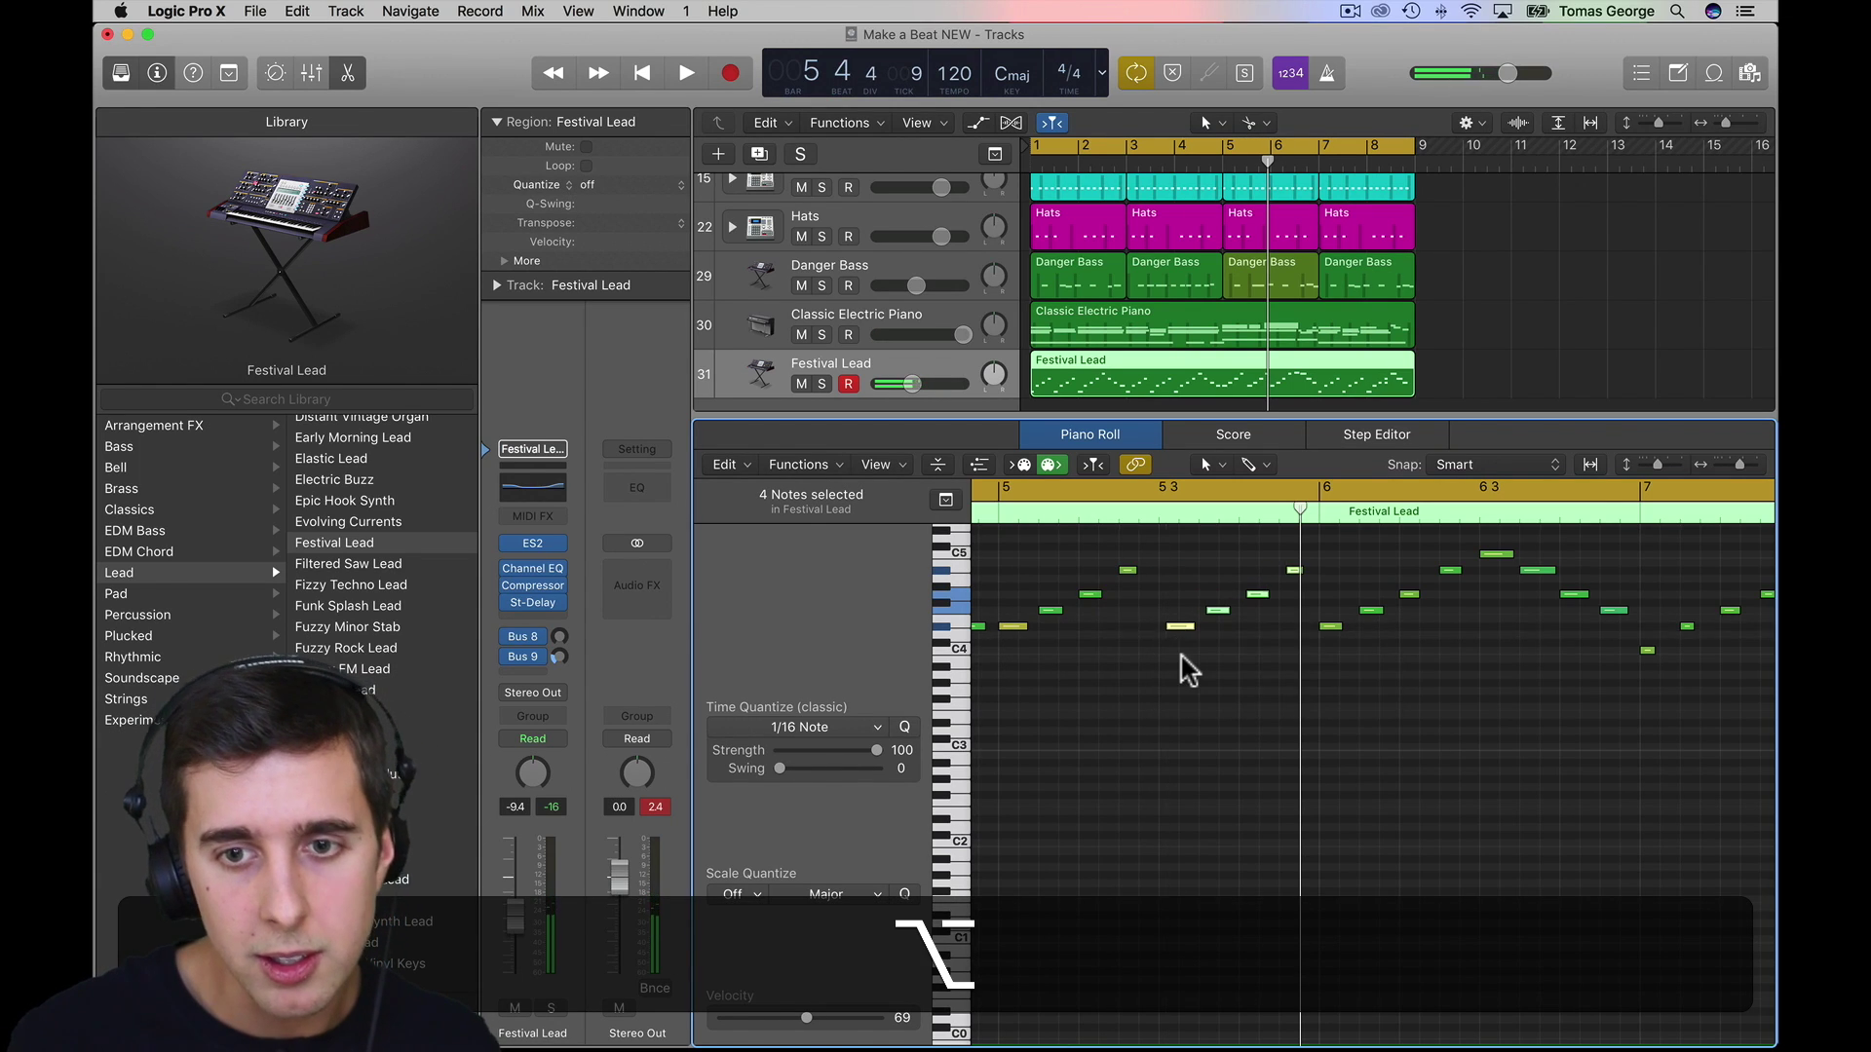
pyautogui.click(1182, 656)
pyautogui.press('Return')
pyautogui.press('space')
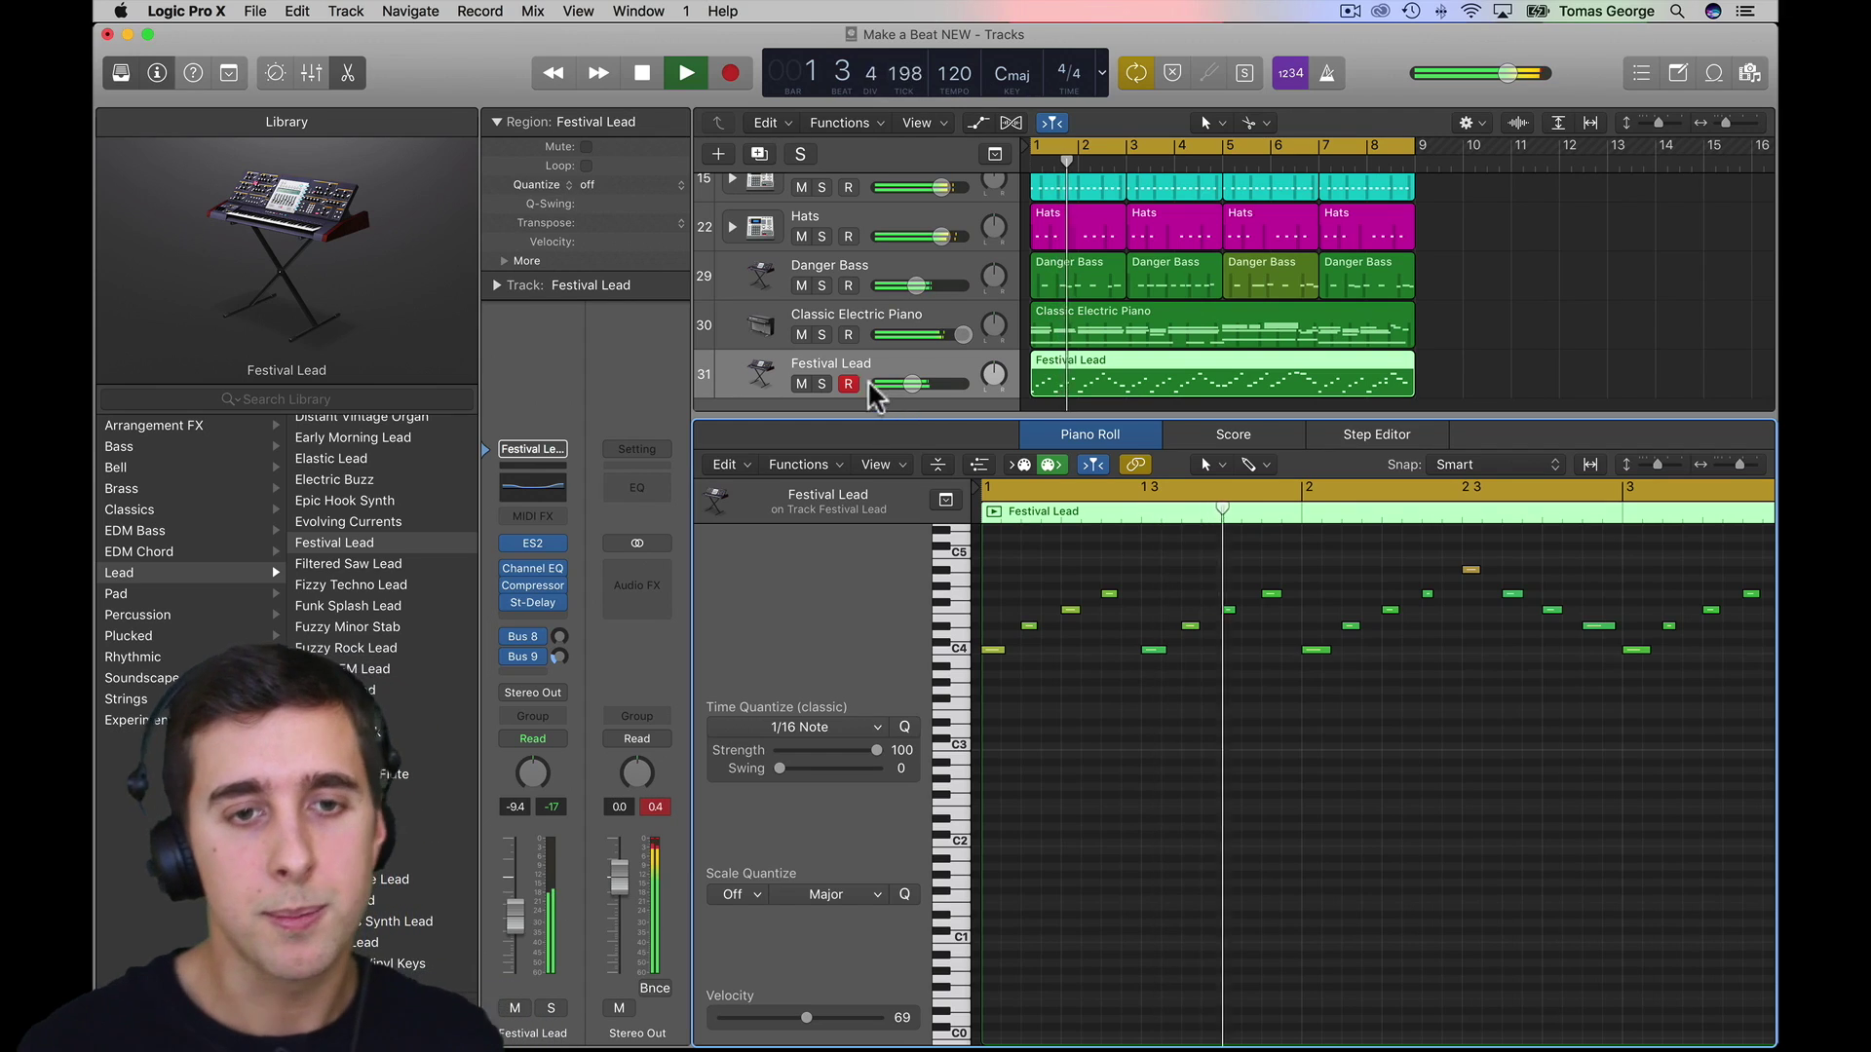
# - Load the Acid Pulsewave preset in the Festival Lead track's ES2 synthesizer and experiment with its filter knobs during playback
pyautogui.click(533, 543)
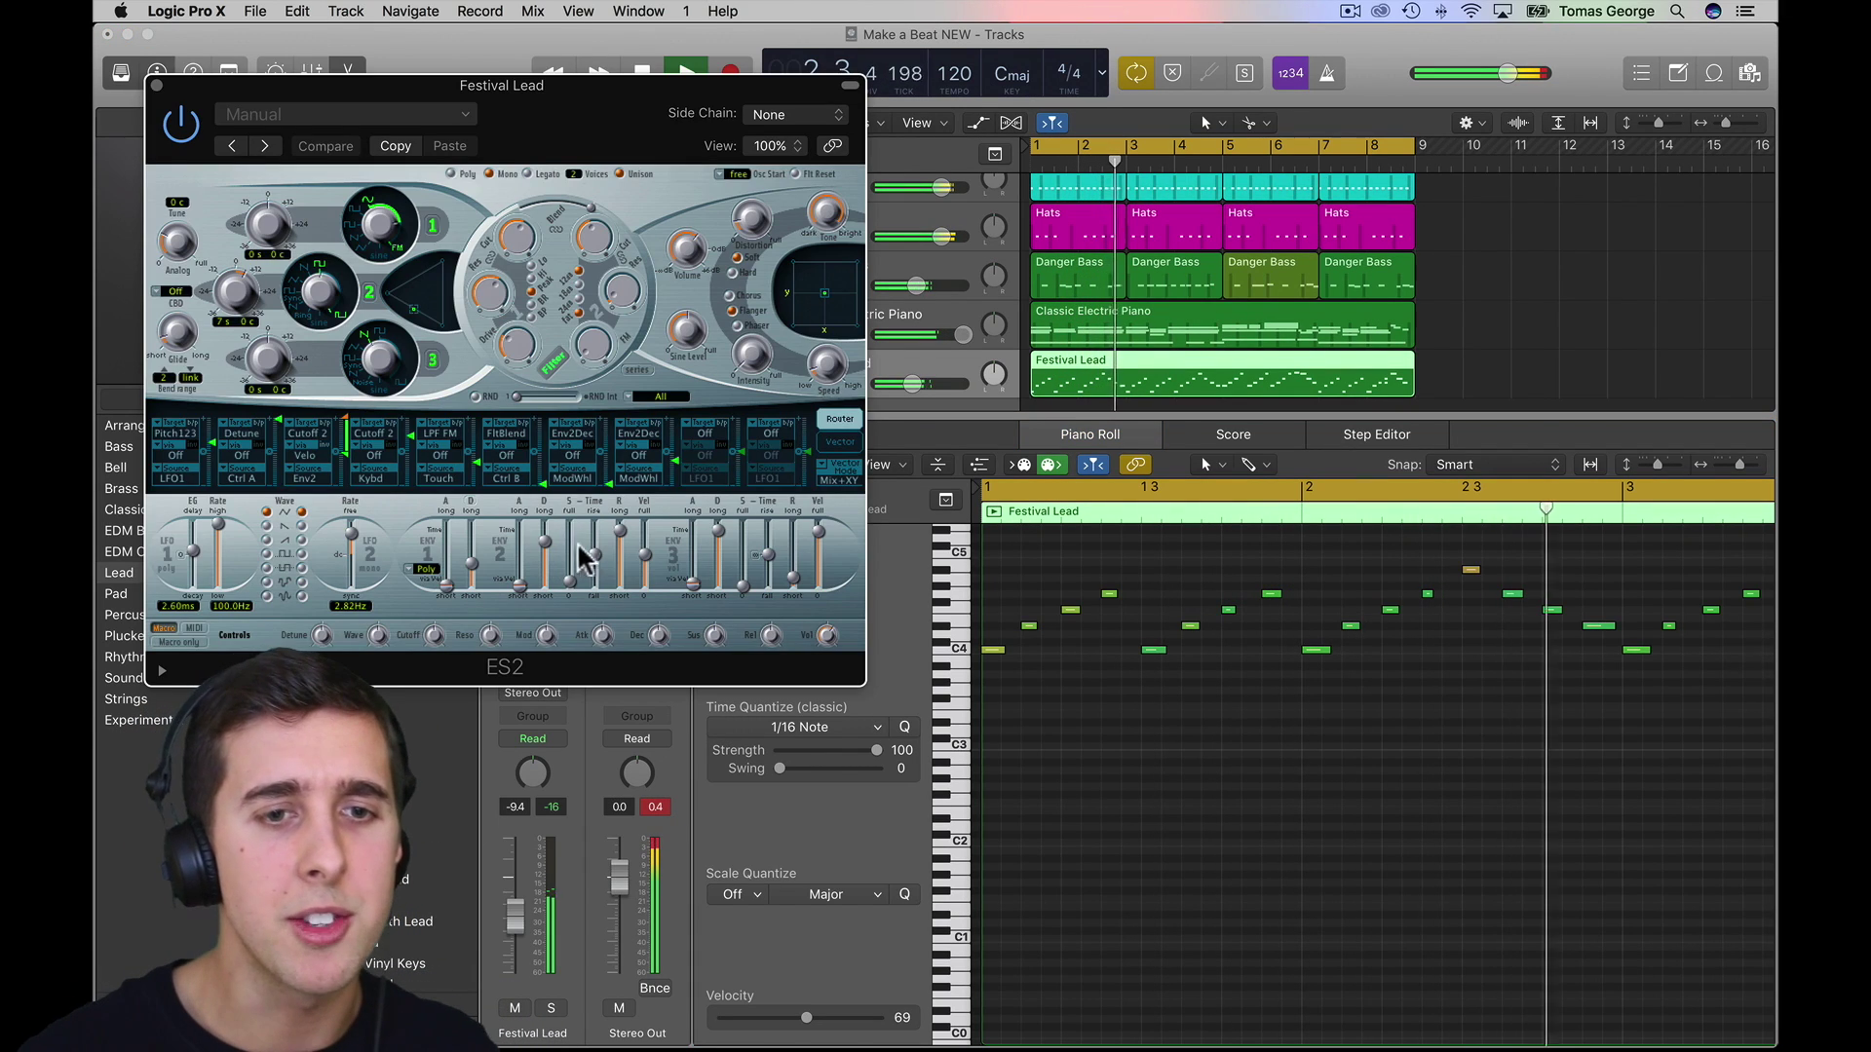
pyautogui.moveTo(516, 238); pyautogui.dragTo(505, 177)
pyautogui.moveTo(487, 283); pyautogui.dragTo(483, 339)
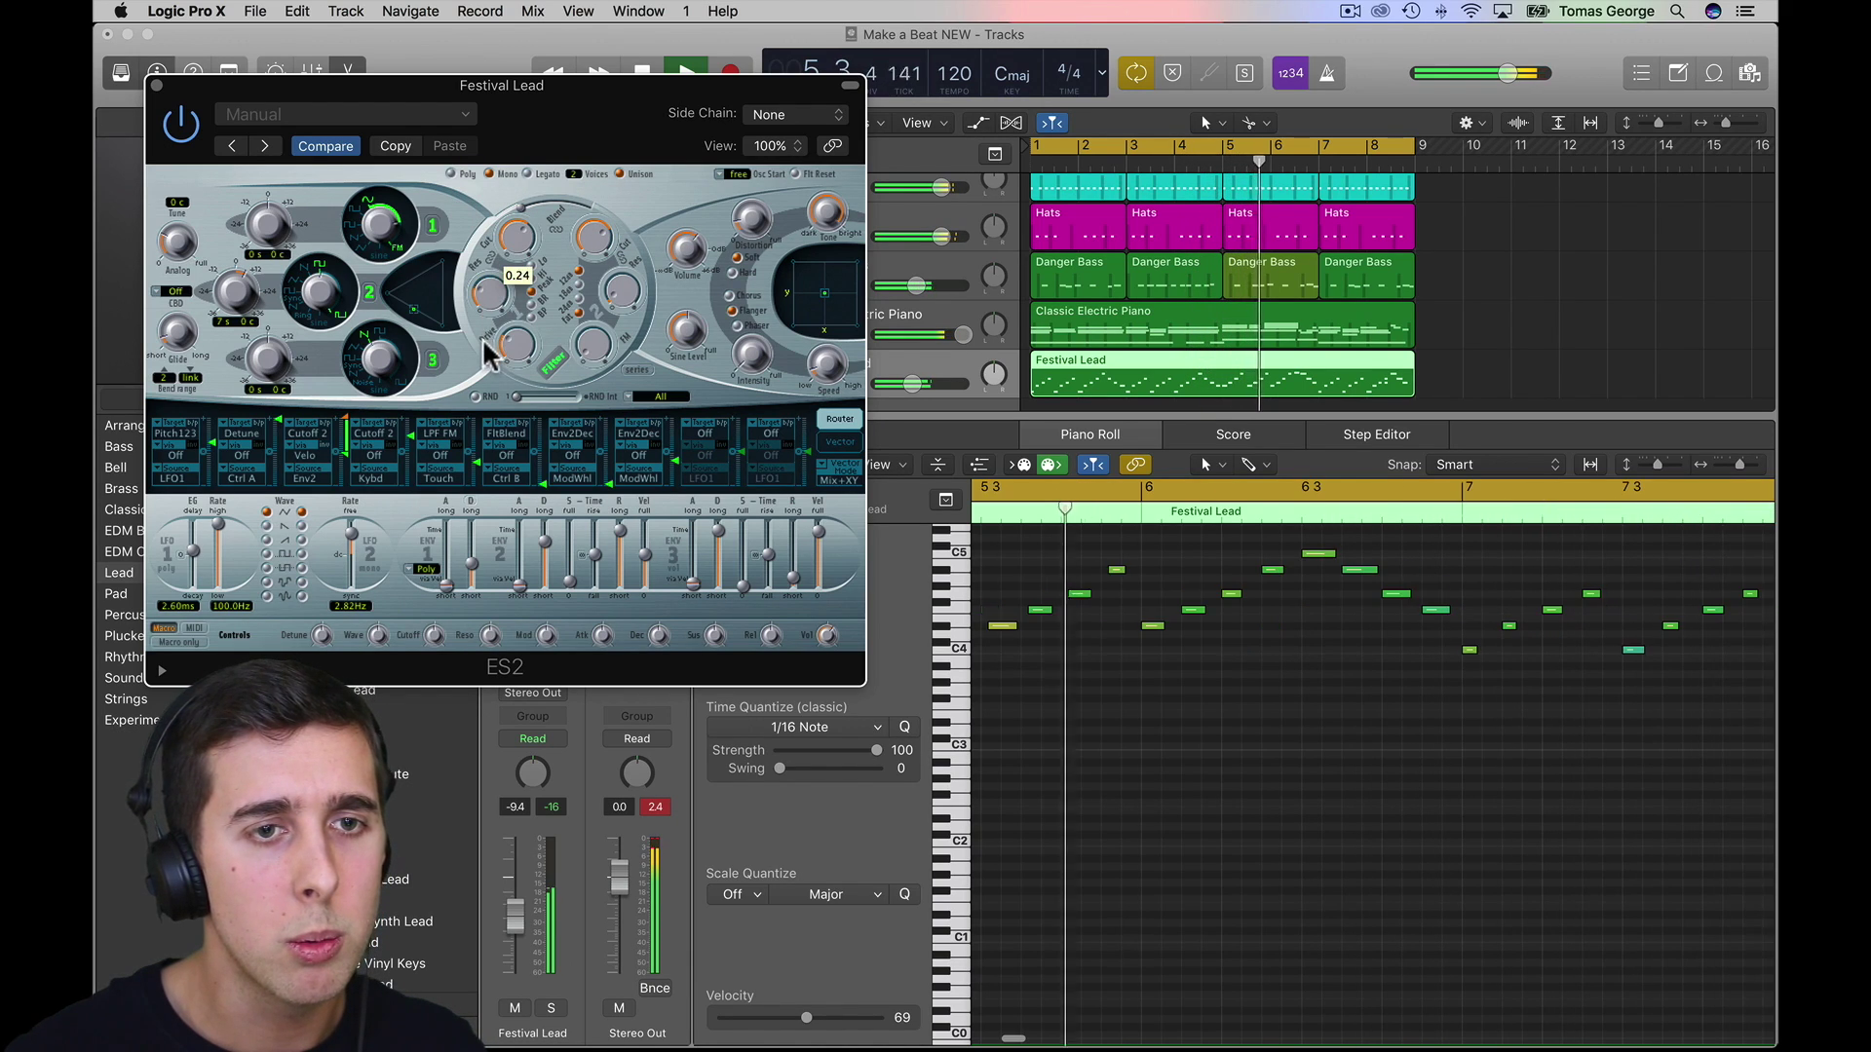
pyautogui.moveTo(512, 234); pyautogui.dragTo(508, 375)
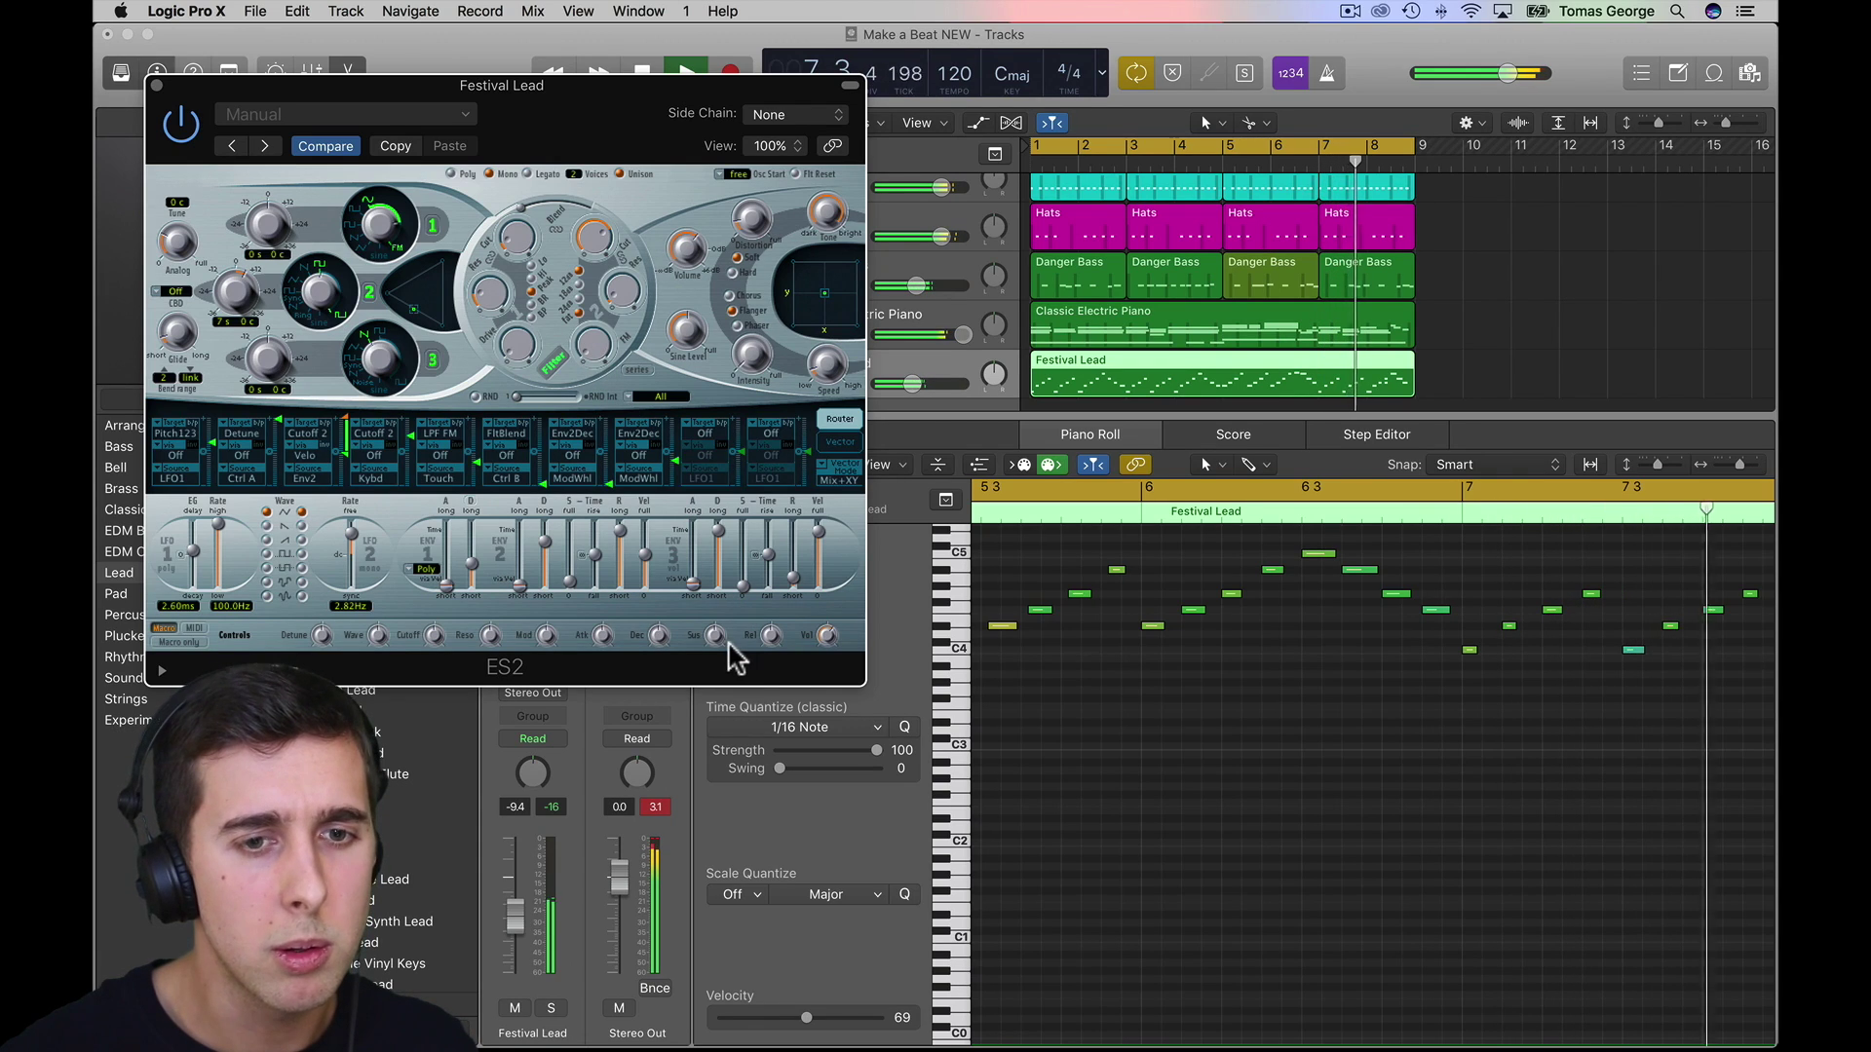
pyautogui.click(266, 147)
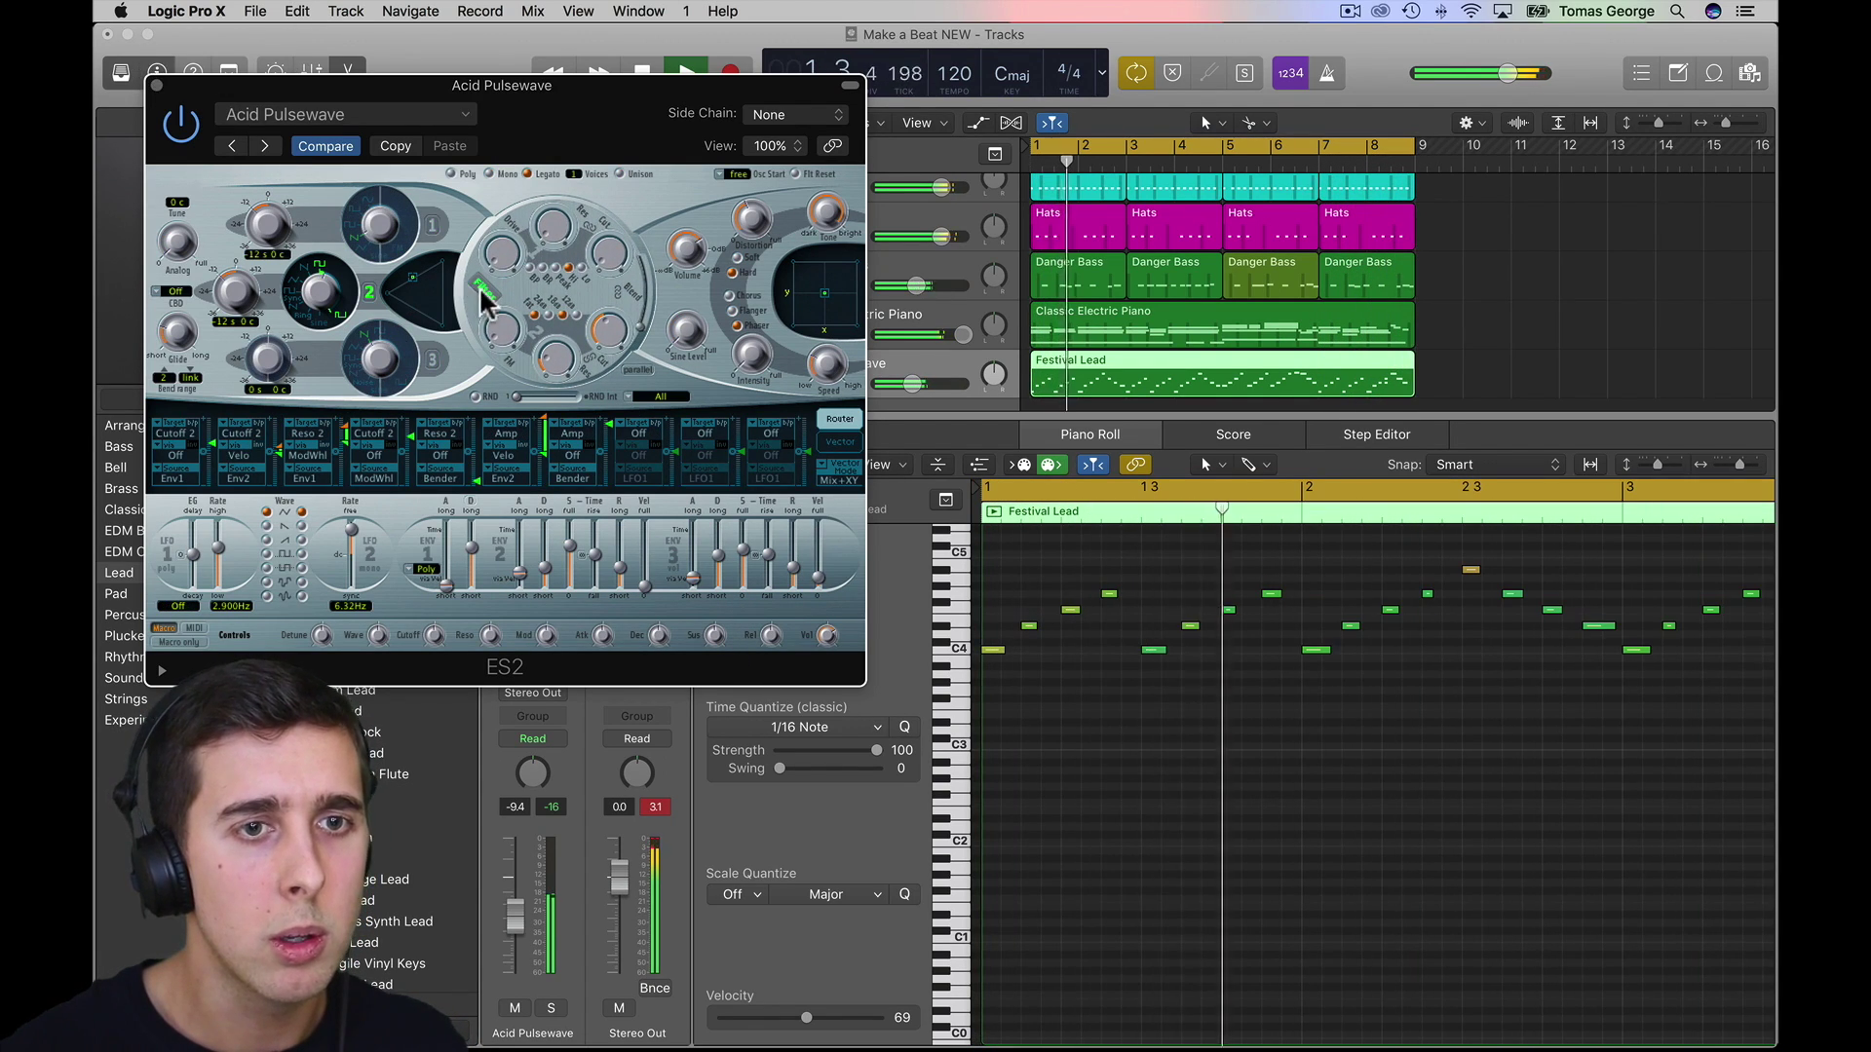
pyautogui.moveTo(493, 255); pyautogui.dragTo(473, 385)
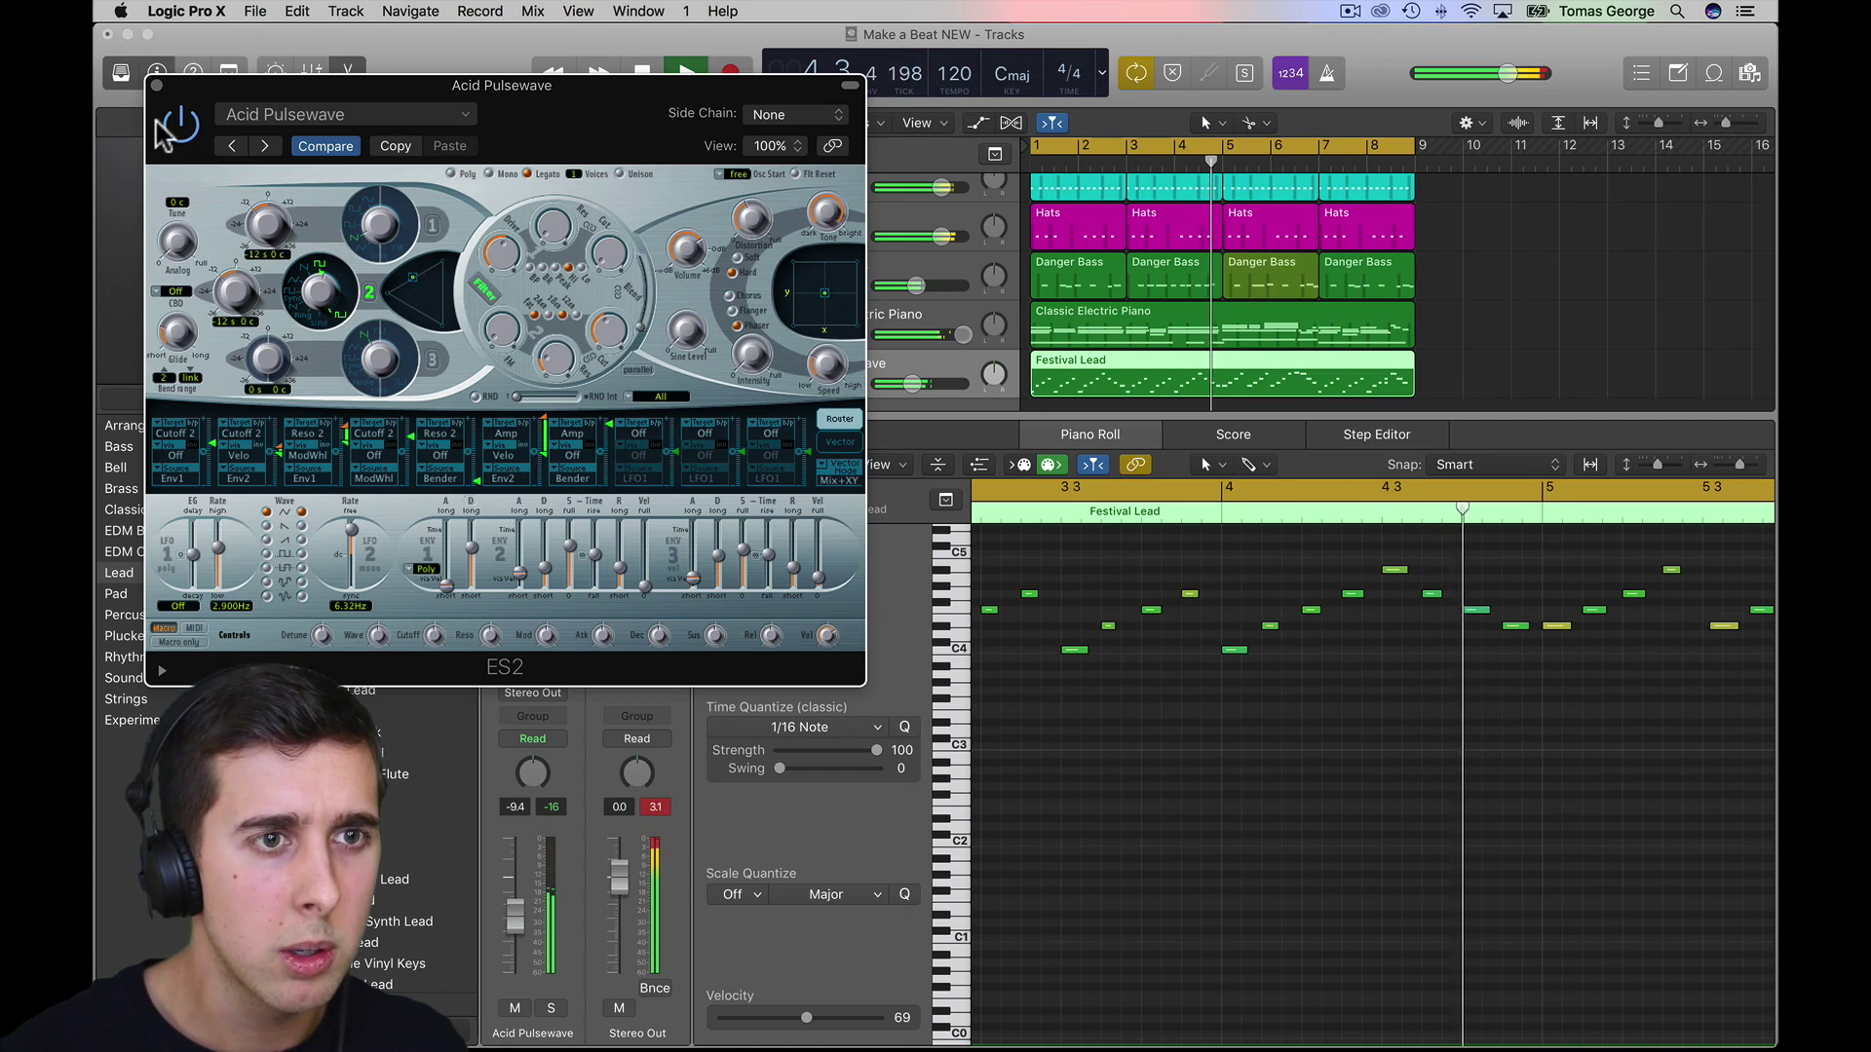
pyautogui.click(156, 86)
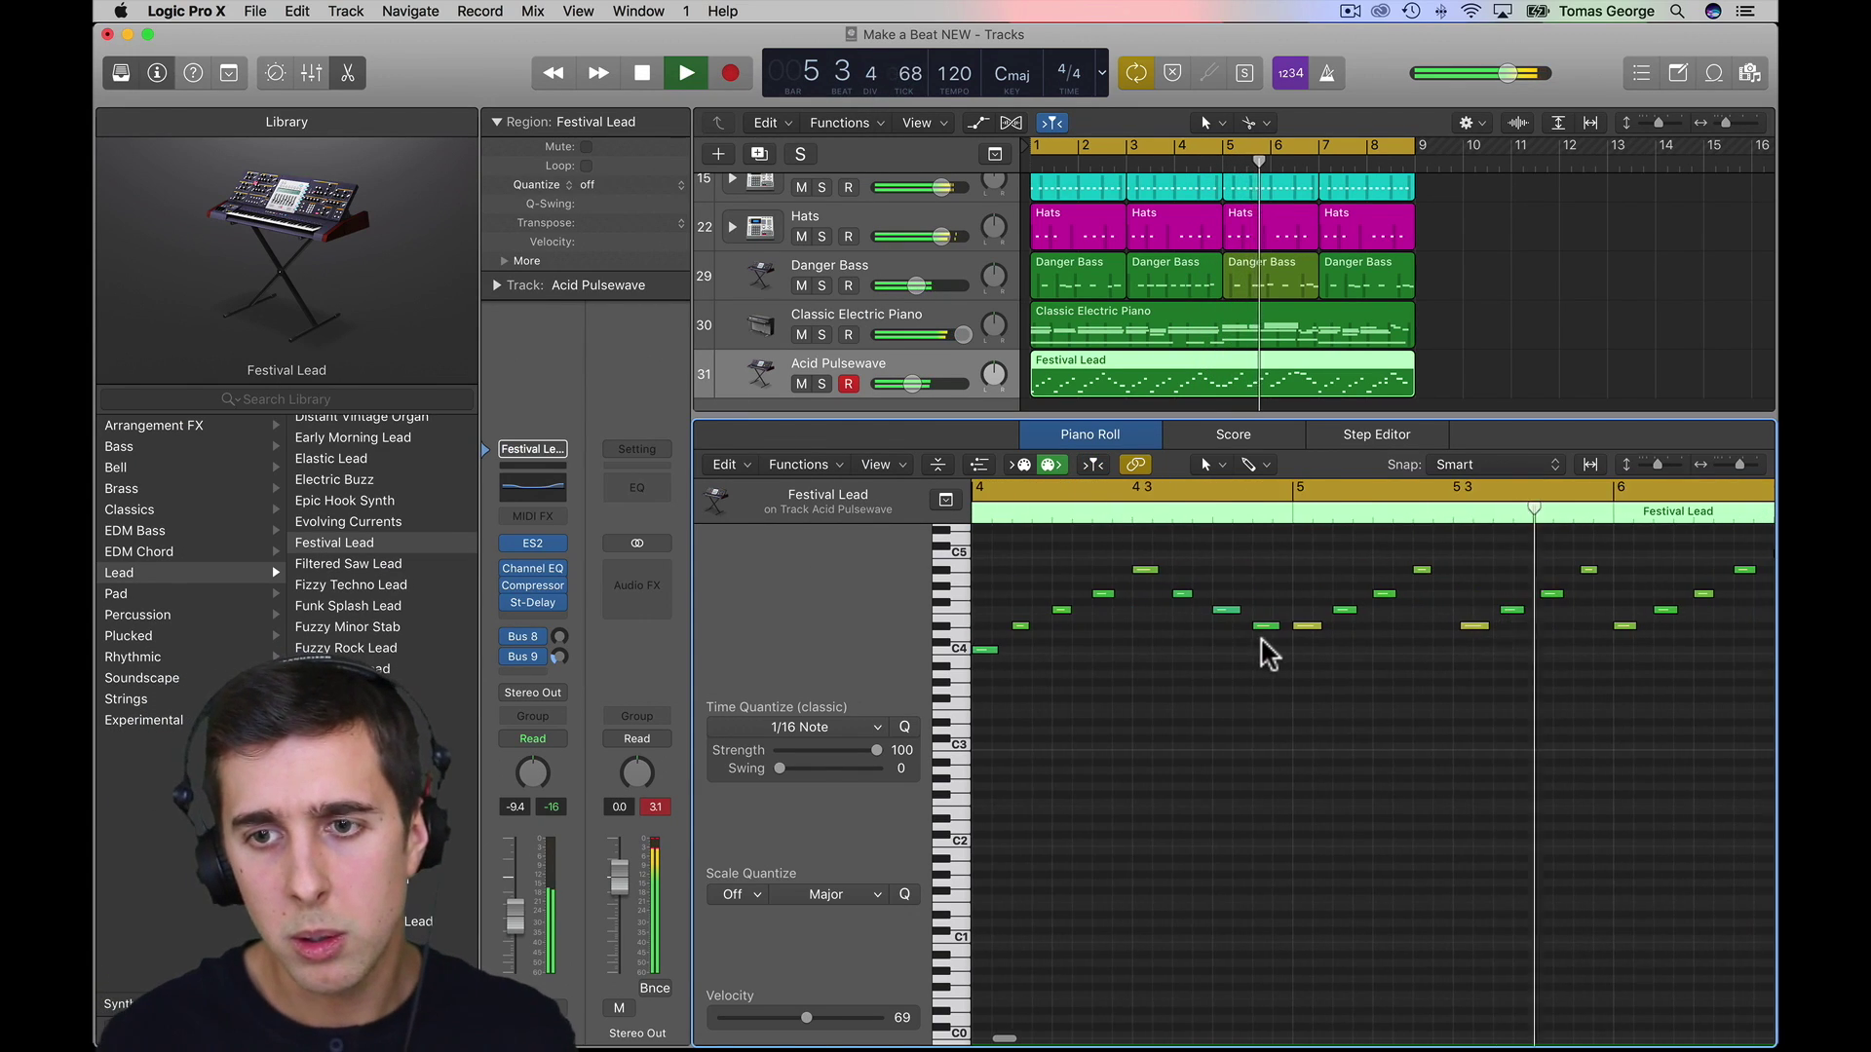
# - Stop playback and quantize the four copied melody notes to 1/16 Note so they start at bar 5 beat 3
pyautogui.press('space')
pyautogui.moveTo(1282, 565)
pyautogui.mouseDown()
pyautogui.moveTo(1400, 676)
pyautogui.moveTo(1274, 563)
pyautogui.mouseUp()
pyautogui.press('q')
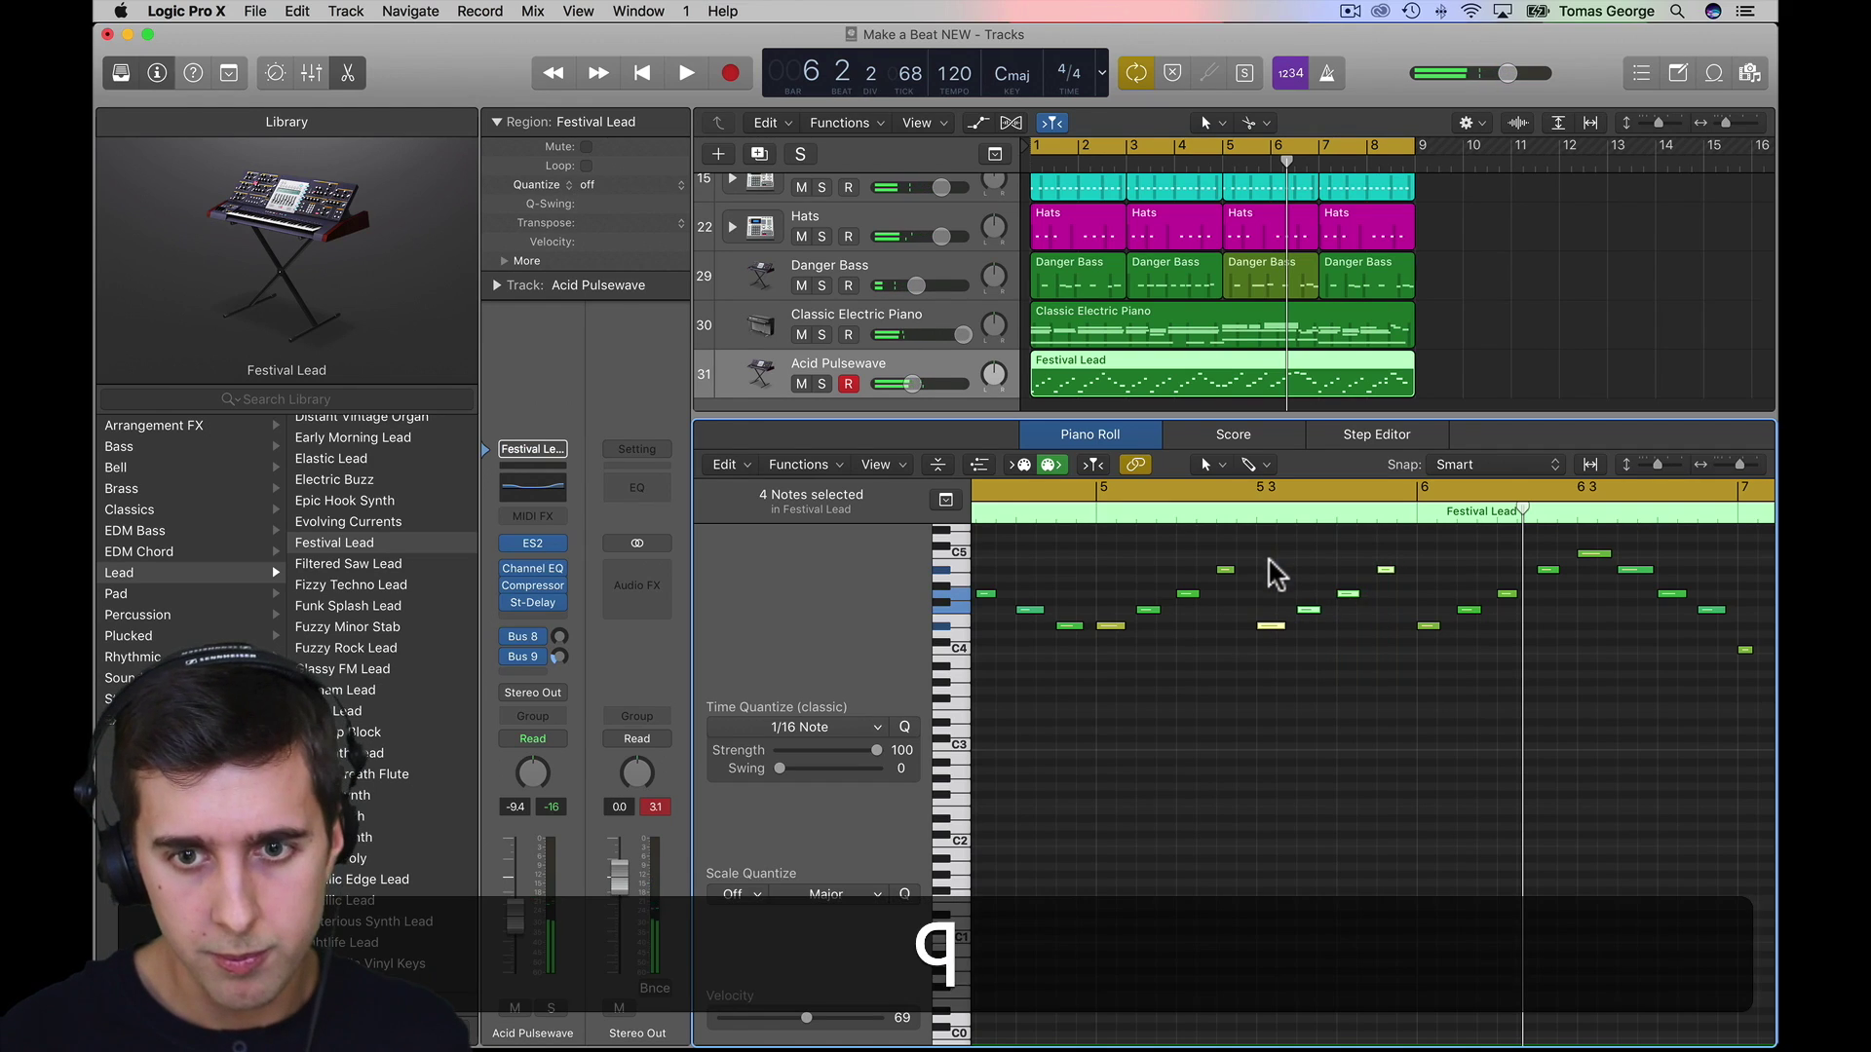
# - Play back the lead melody and delete the stray short F4 note just before bar 8 beat 3
pyautogui.press('space')
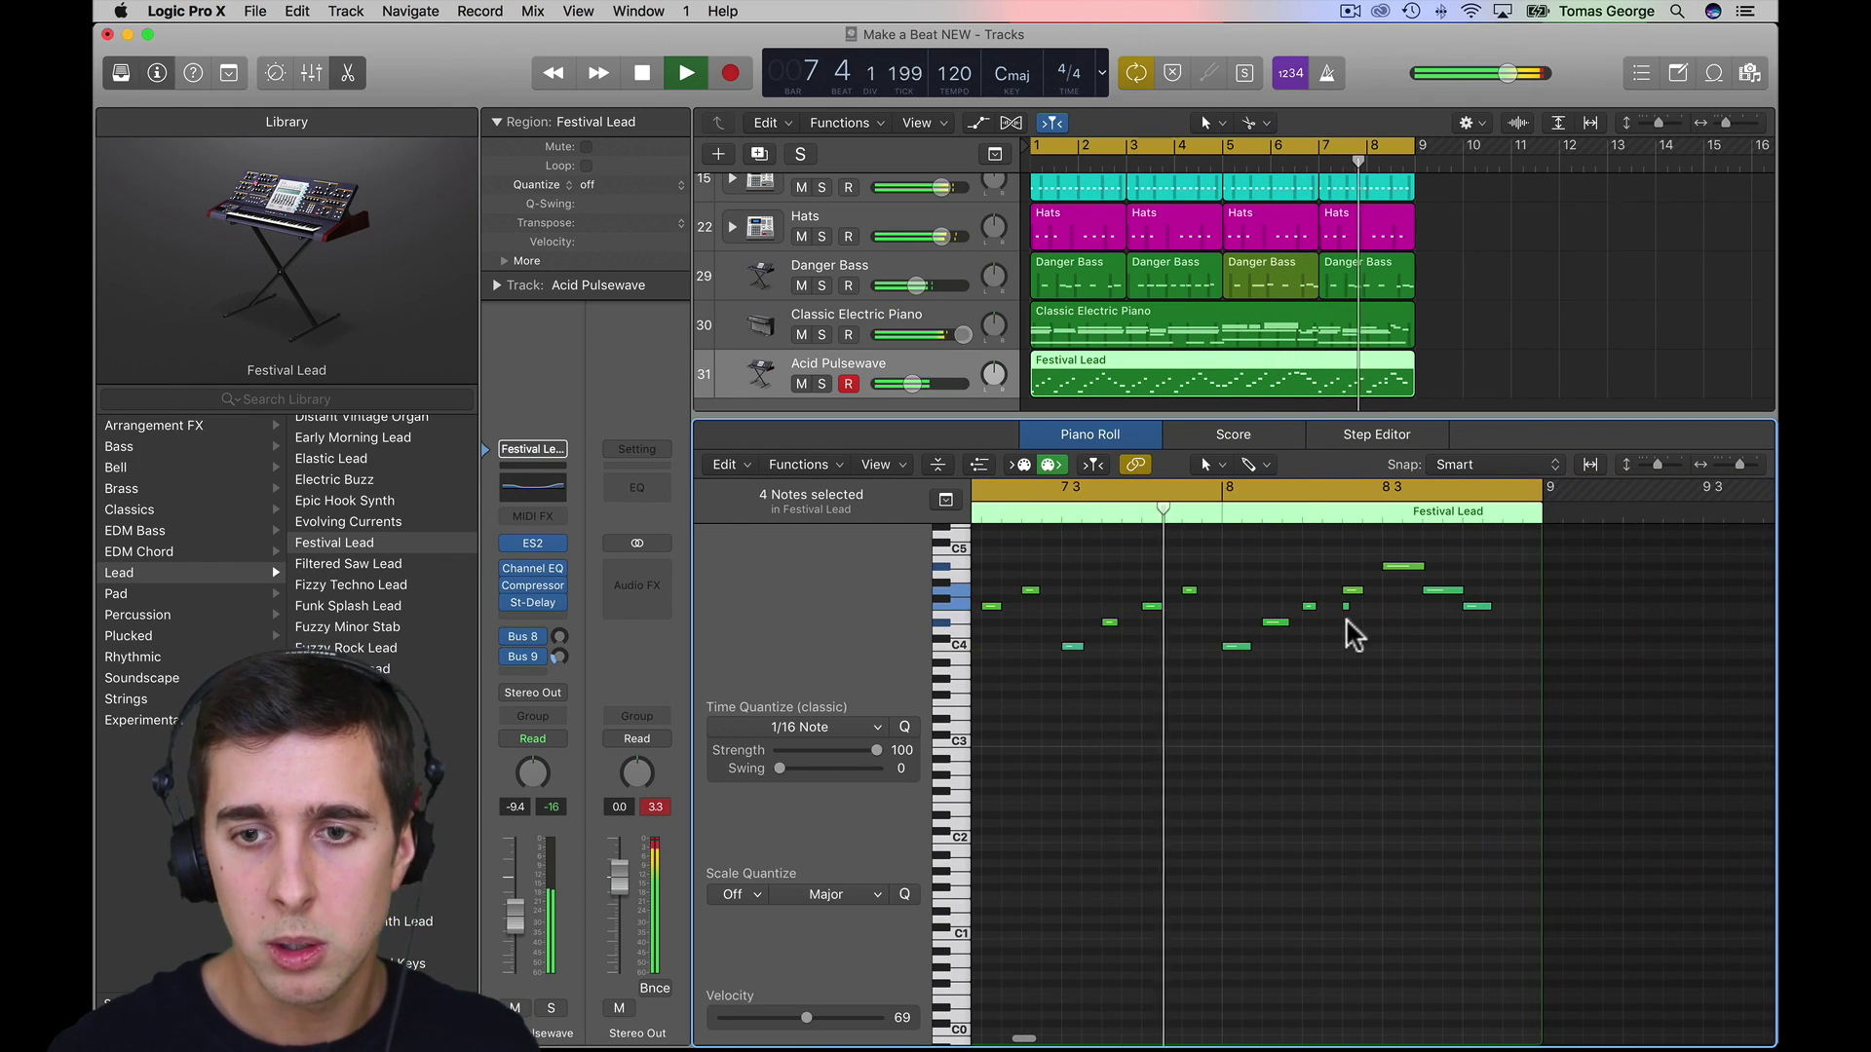
pyautogui.press('BackSpace')
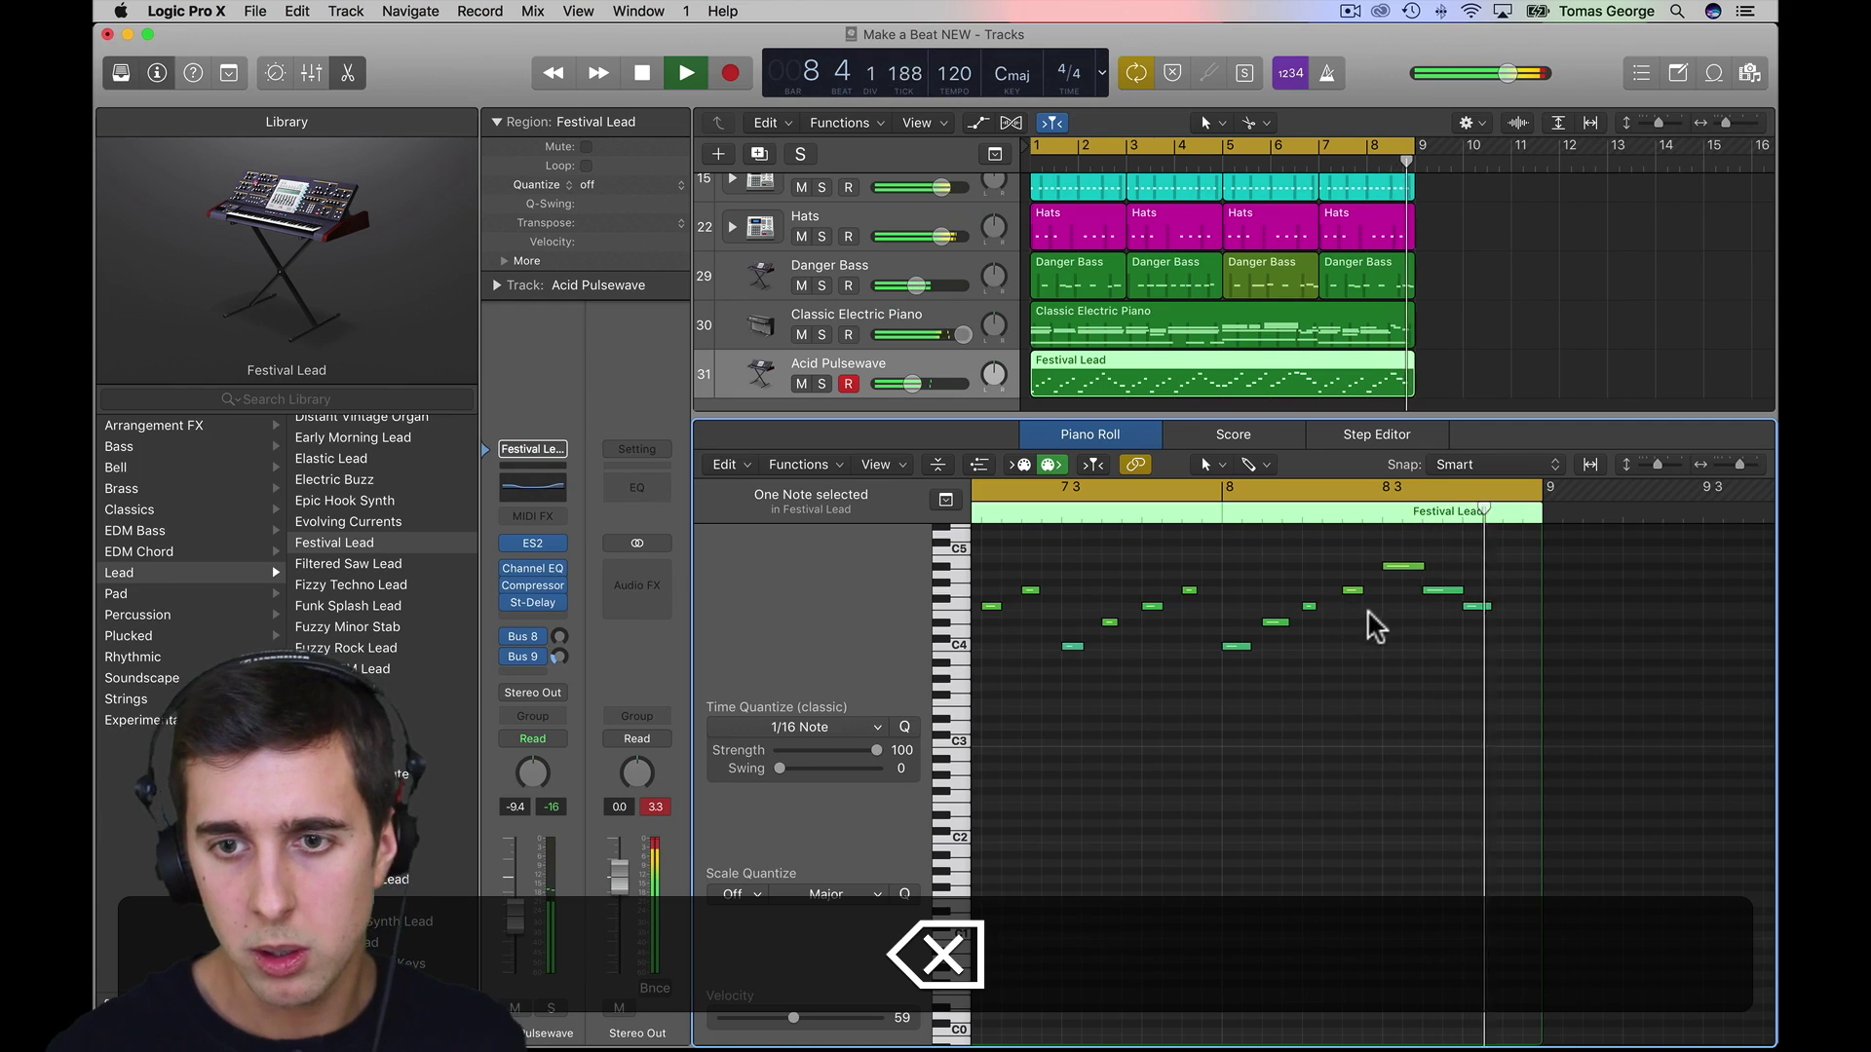
pyautogui.press('space')
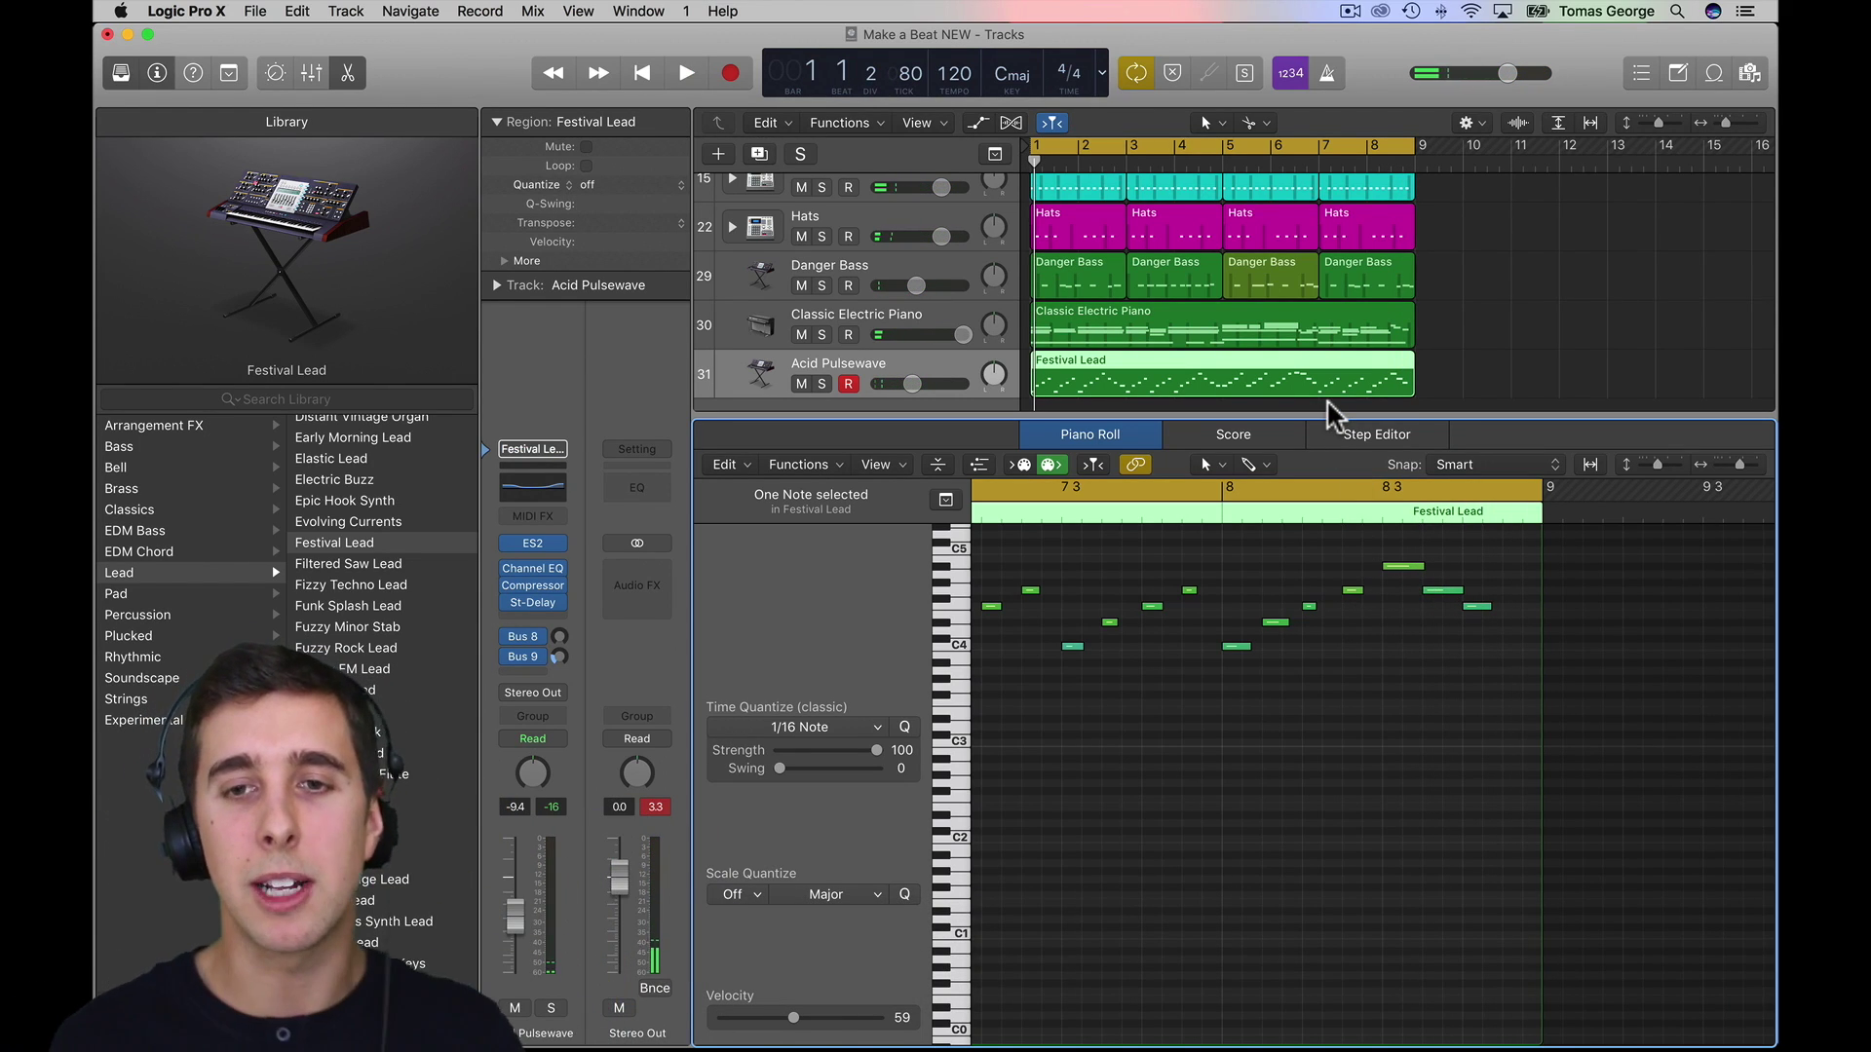
# - Shrink the Piano Roll and add a software instrument track with the Synthesizer Plucked patch Hybrid Attacker
pyautogui.moveTo(1324, 413); pyautogui.dragTo(1065, 626)
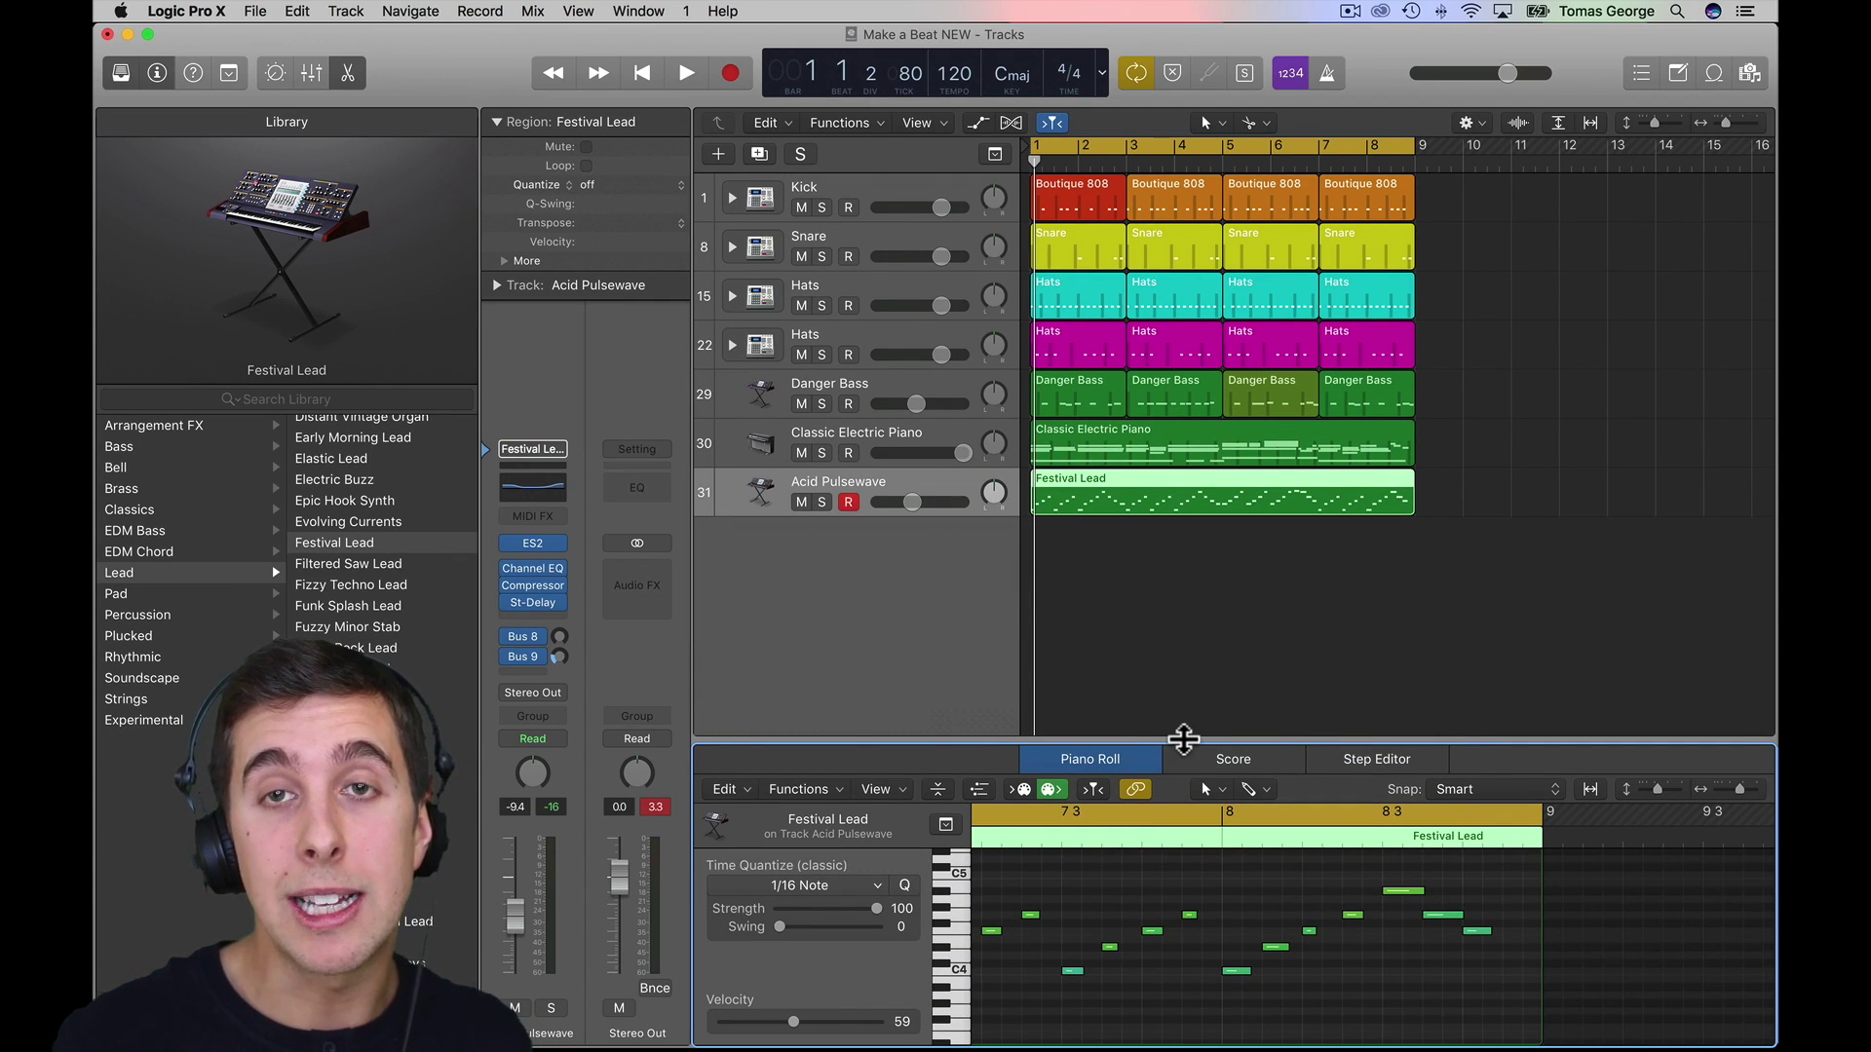
pyautogui.moveTo(1187, 741); pyautogui.dragTo(1189, 902)
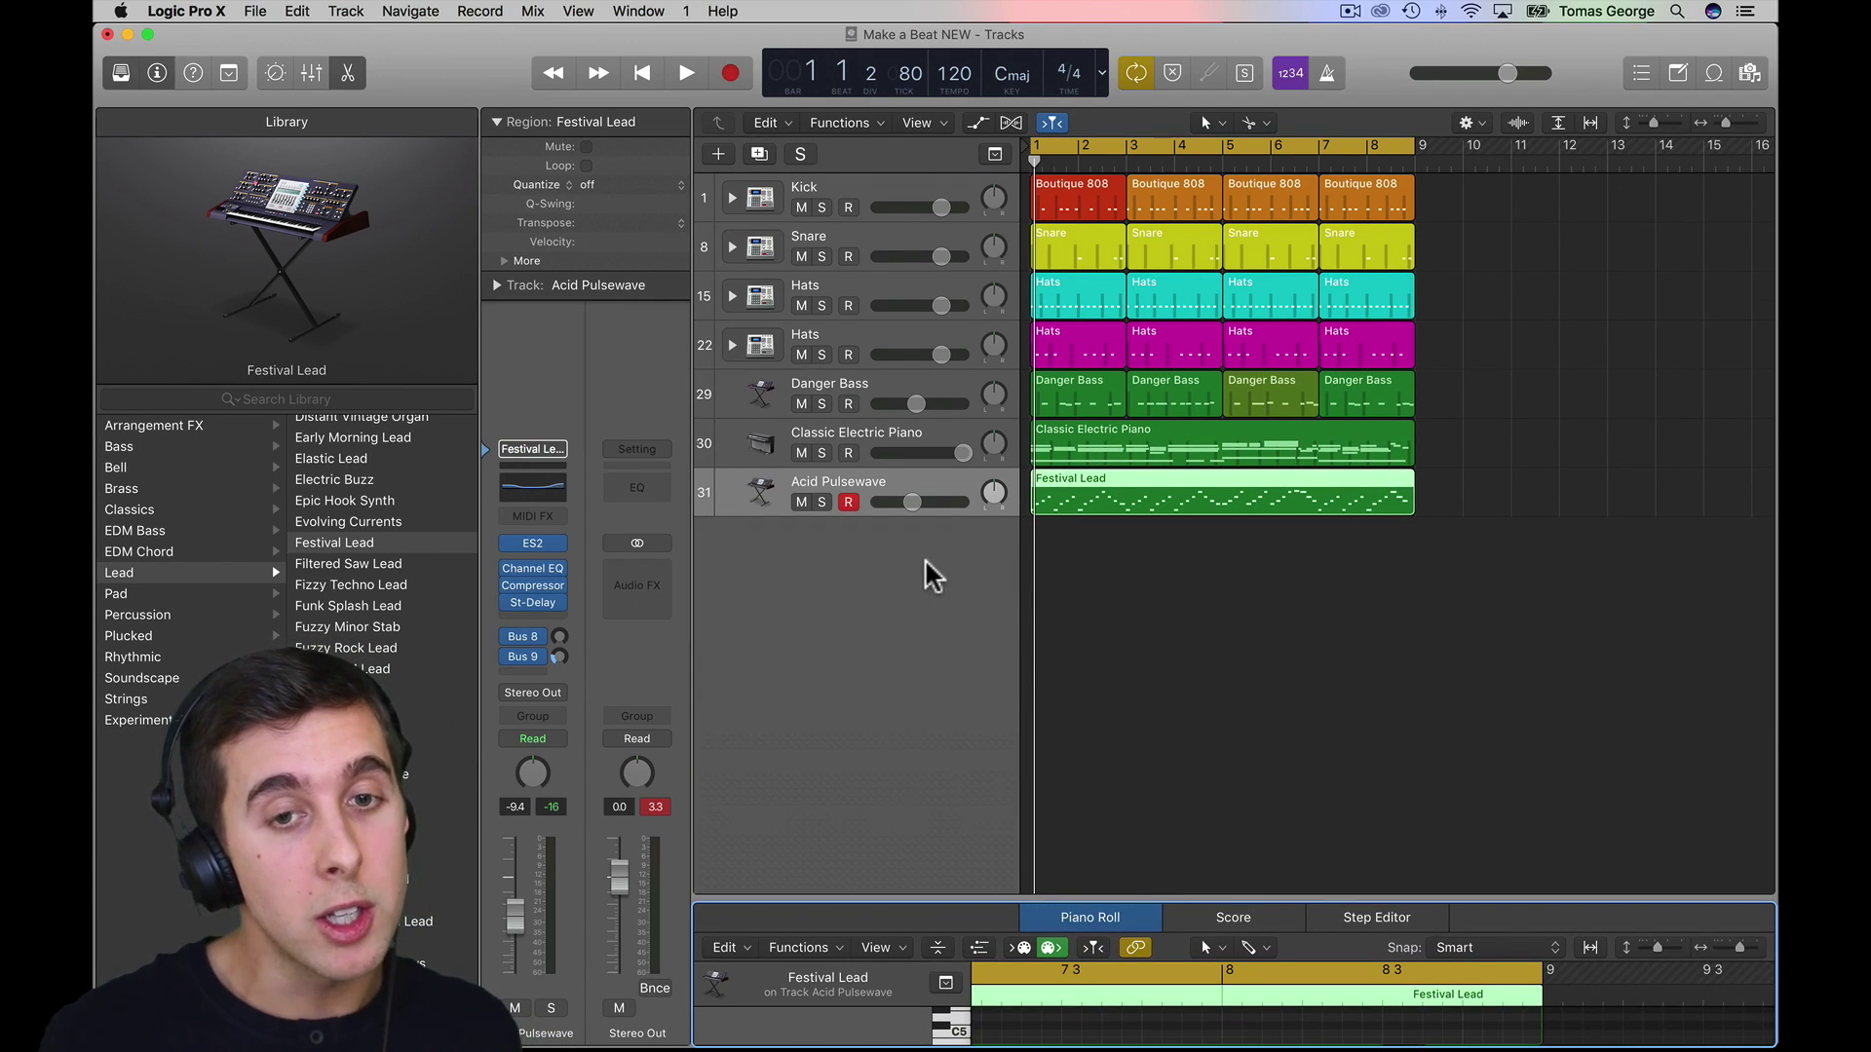
pyautogui.click(717, 155)
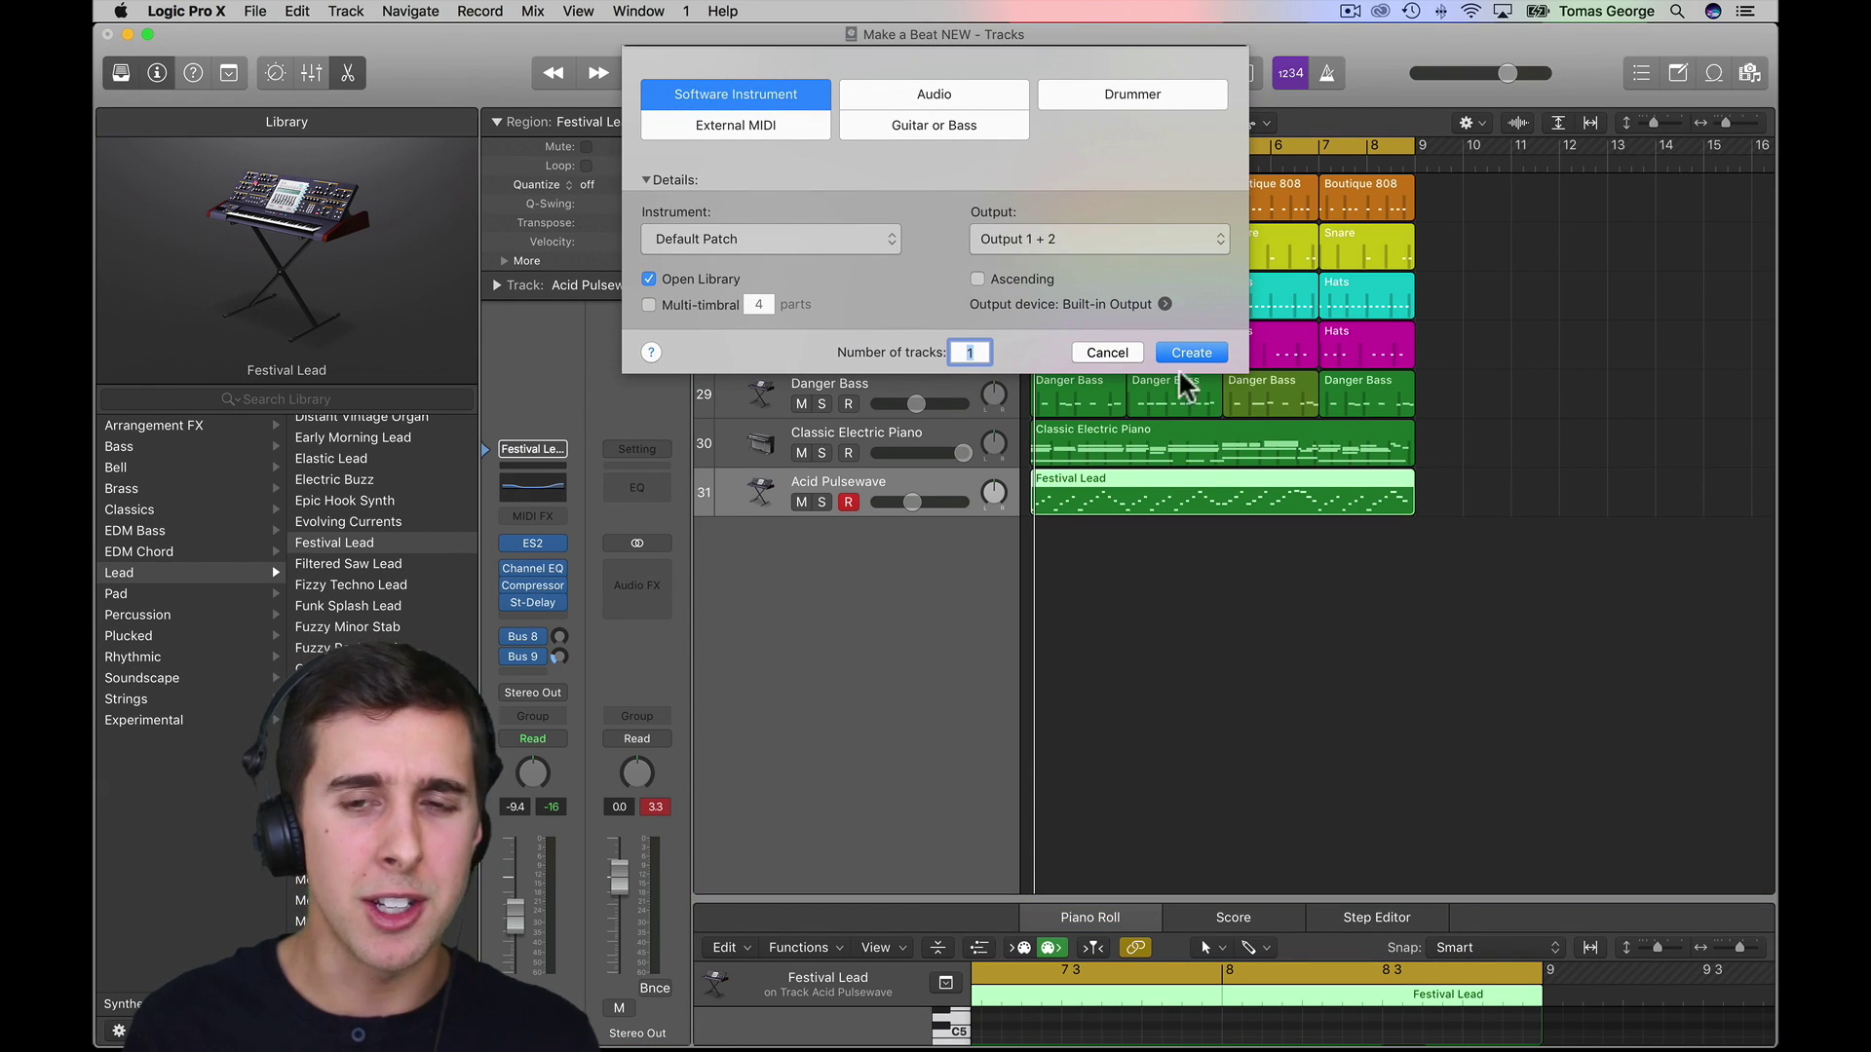
pyautogui.click(1197, 353)
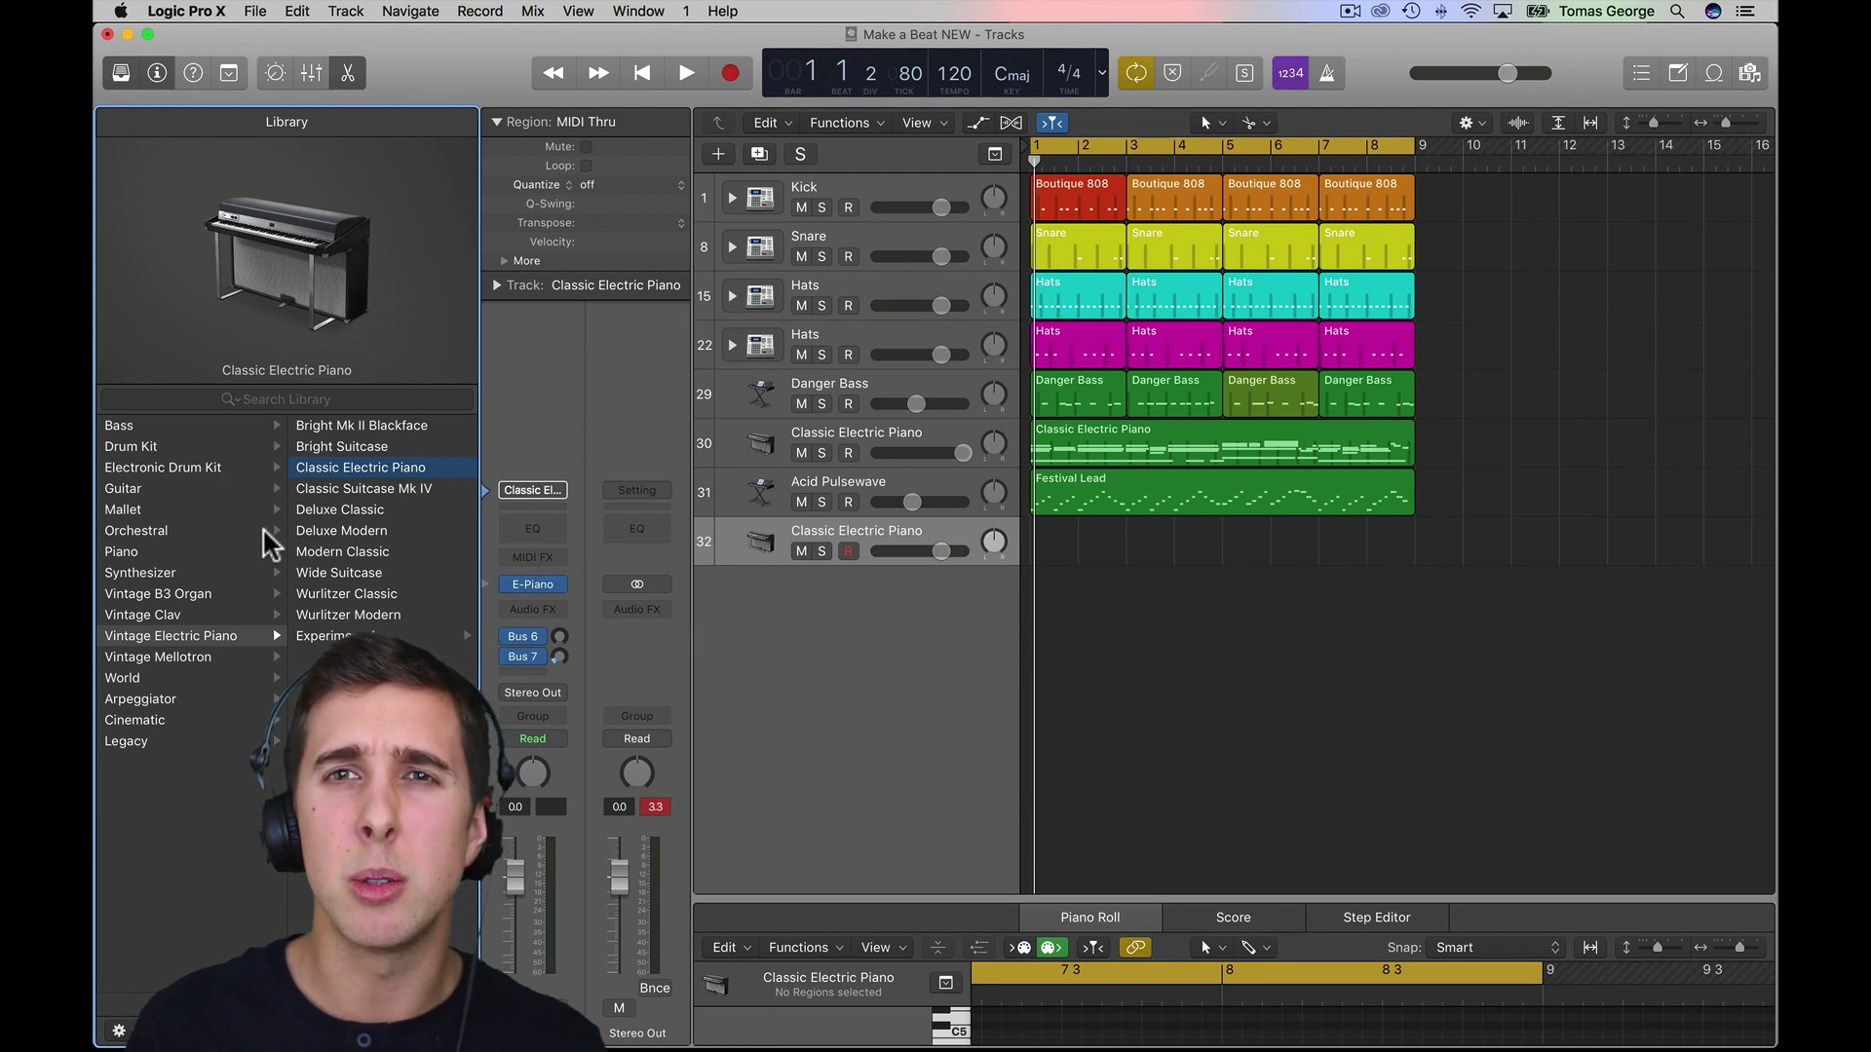
pyautogui.click(146, 573)
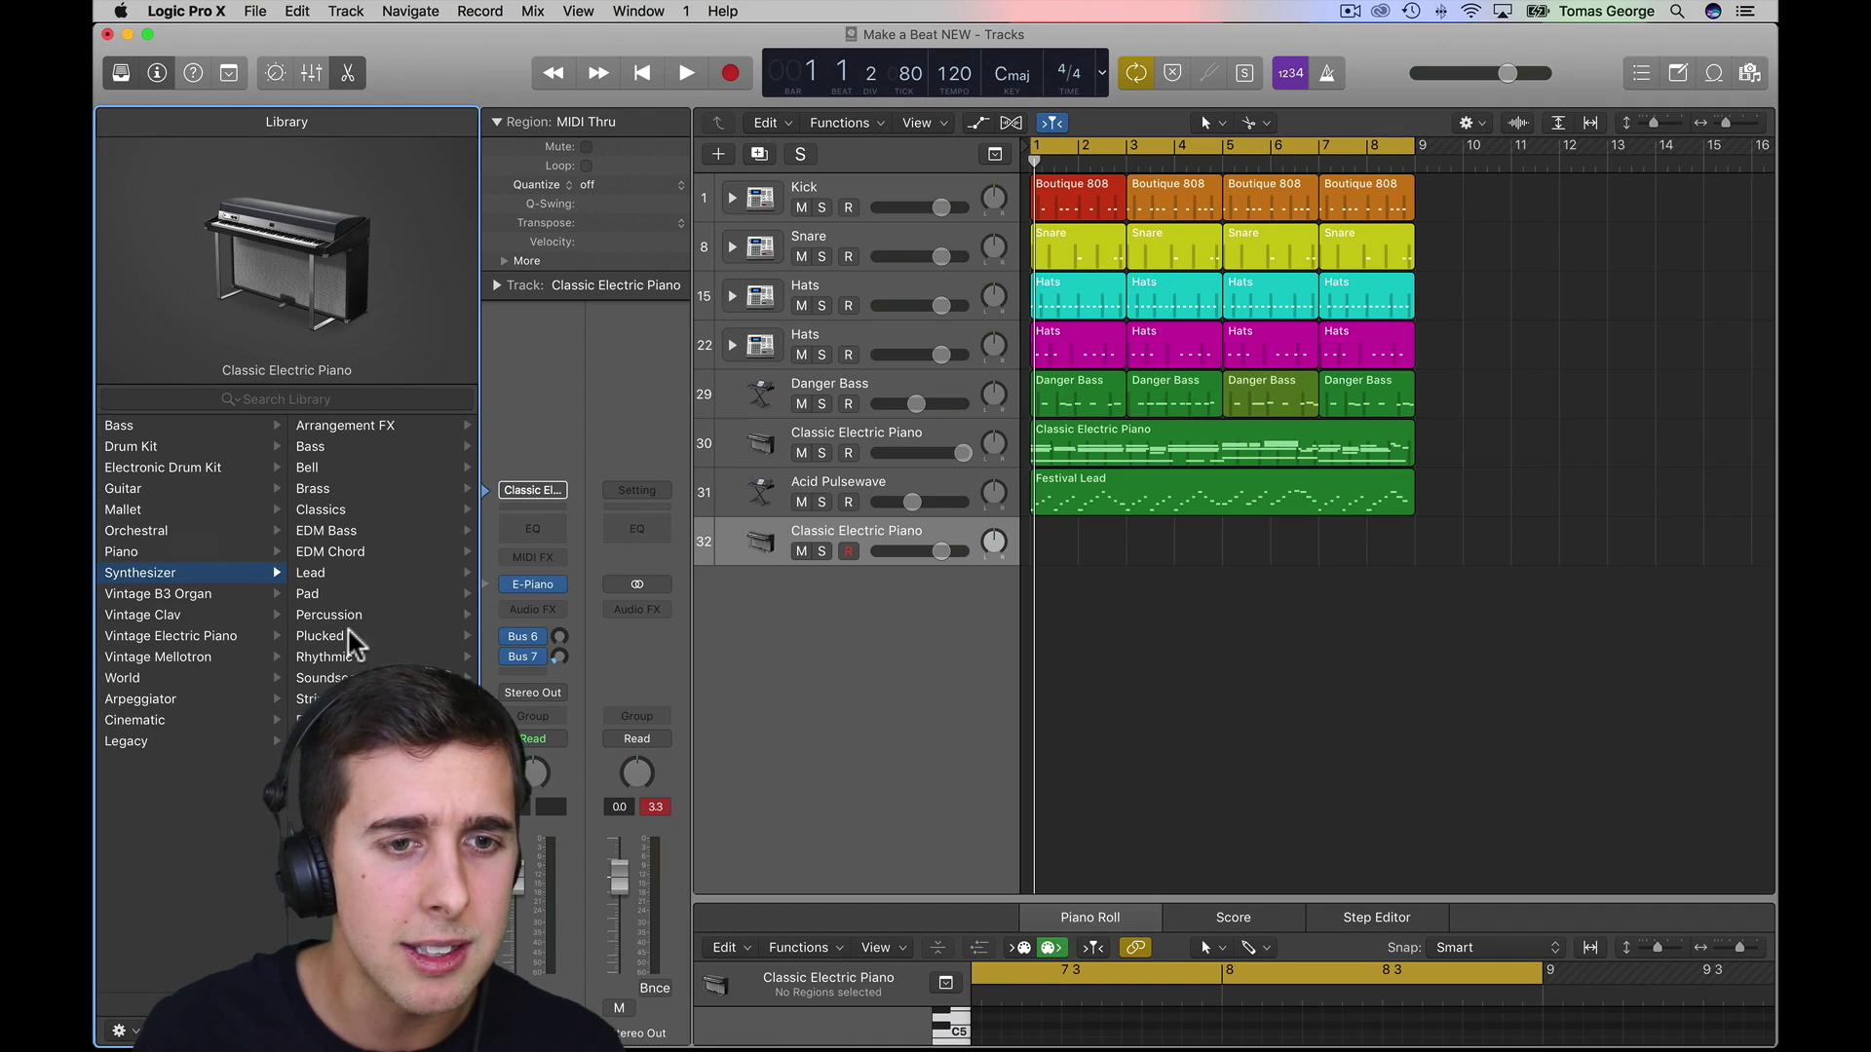
pyautogui.click(332, 637)
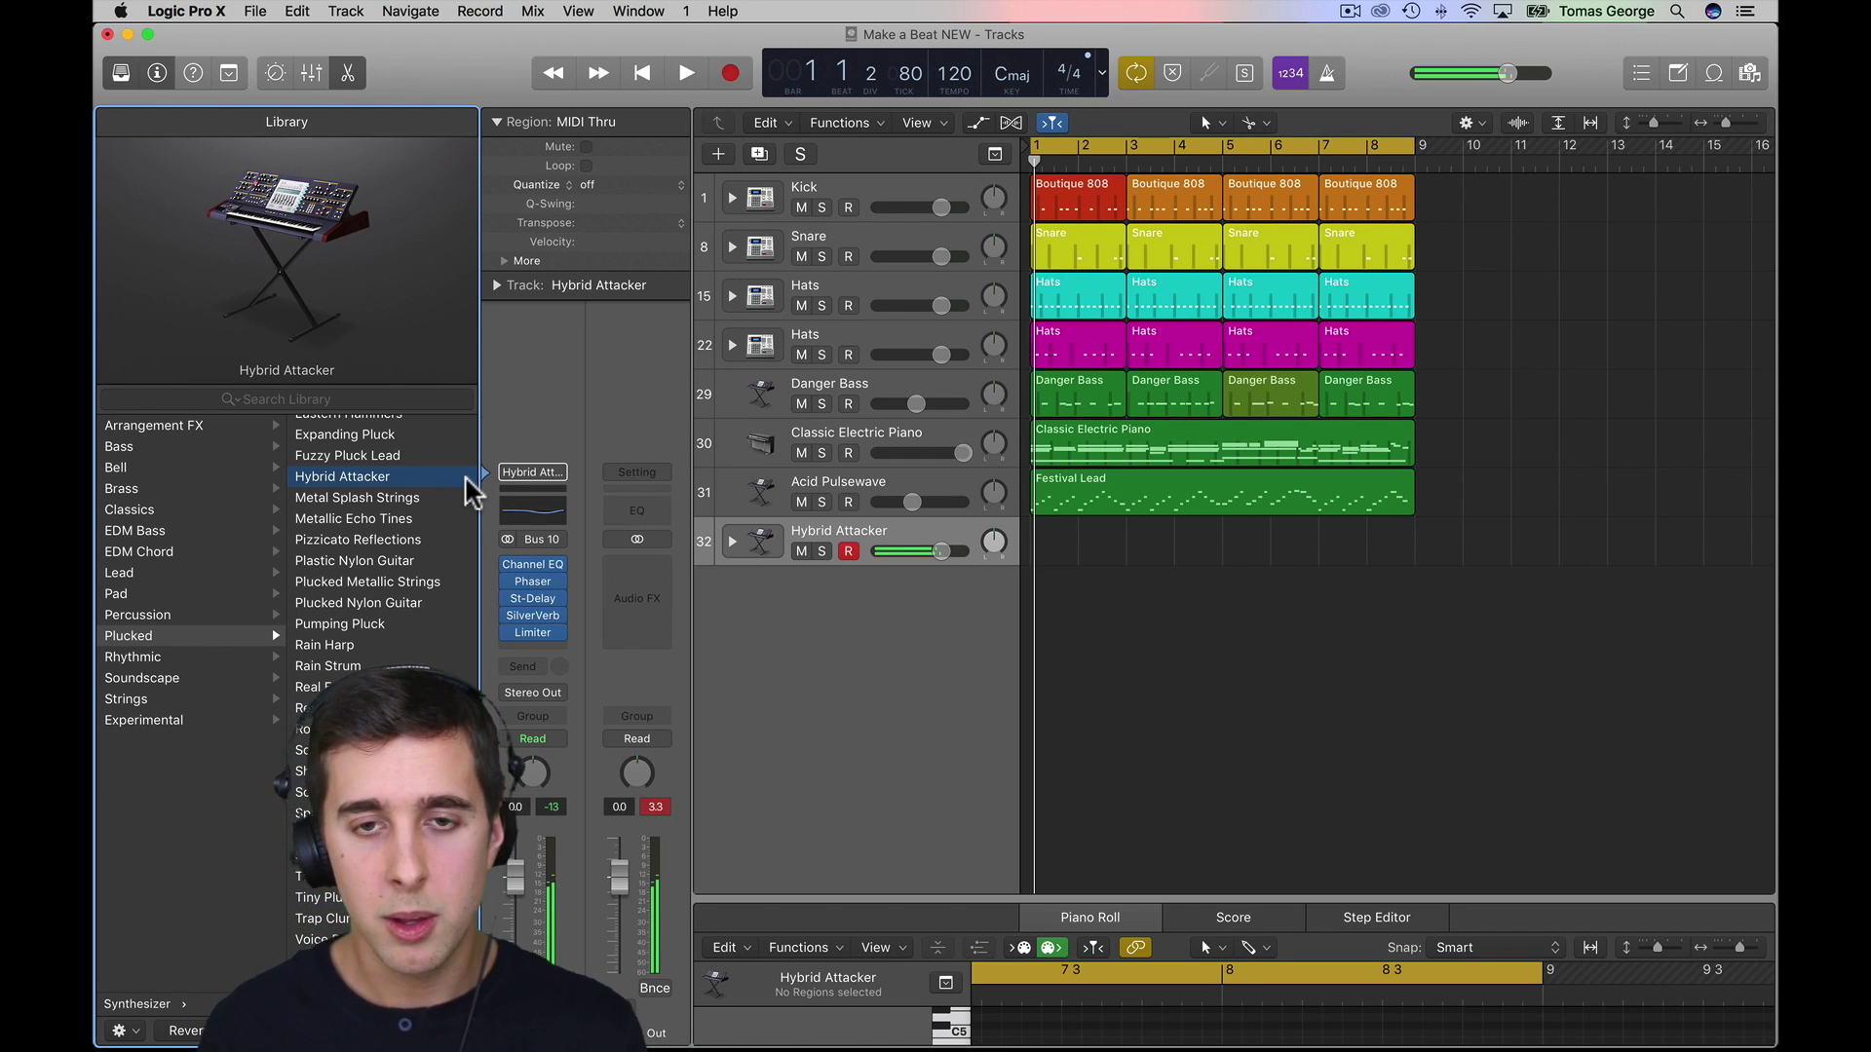
# - Rehearse over the looping beat, and record an eight-bar part on the Hybrid Attacker track
pyautogui.press('space')
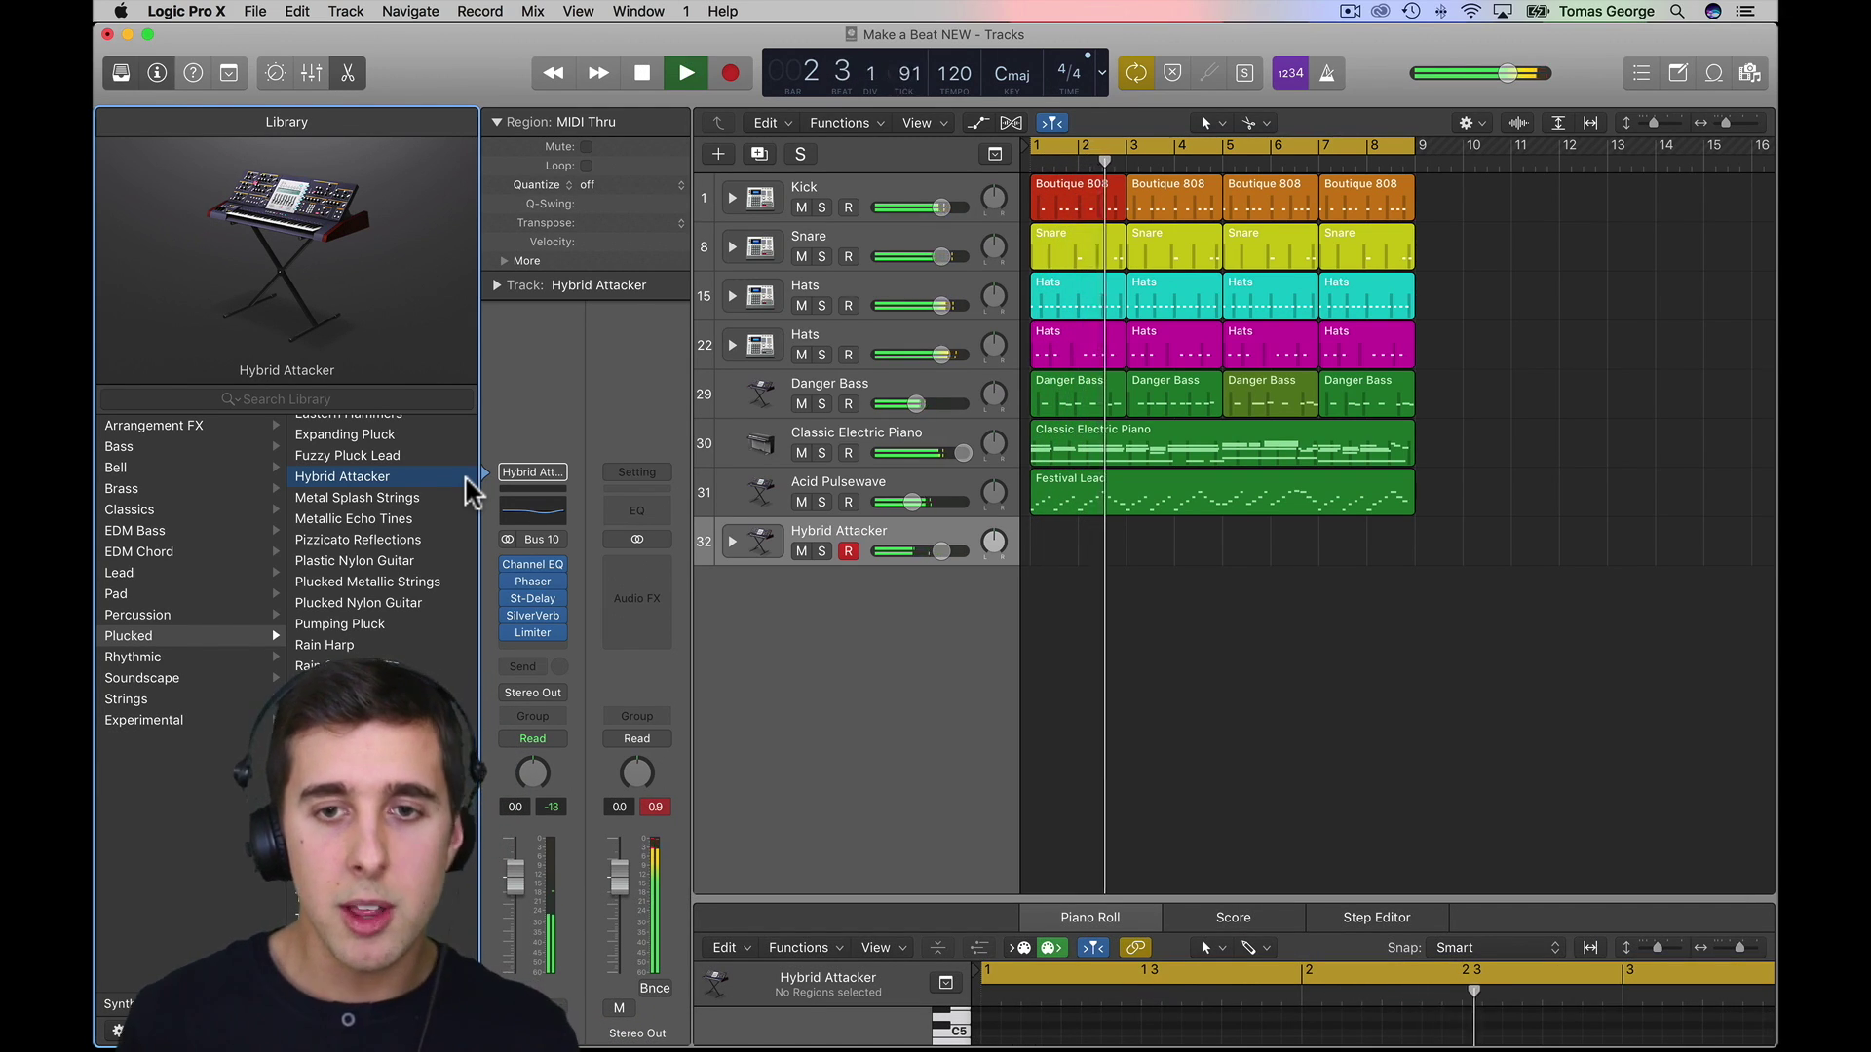
pyautogui.press('space')
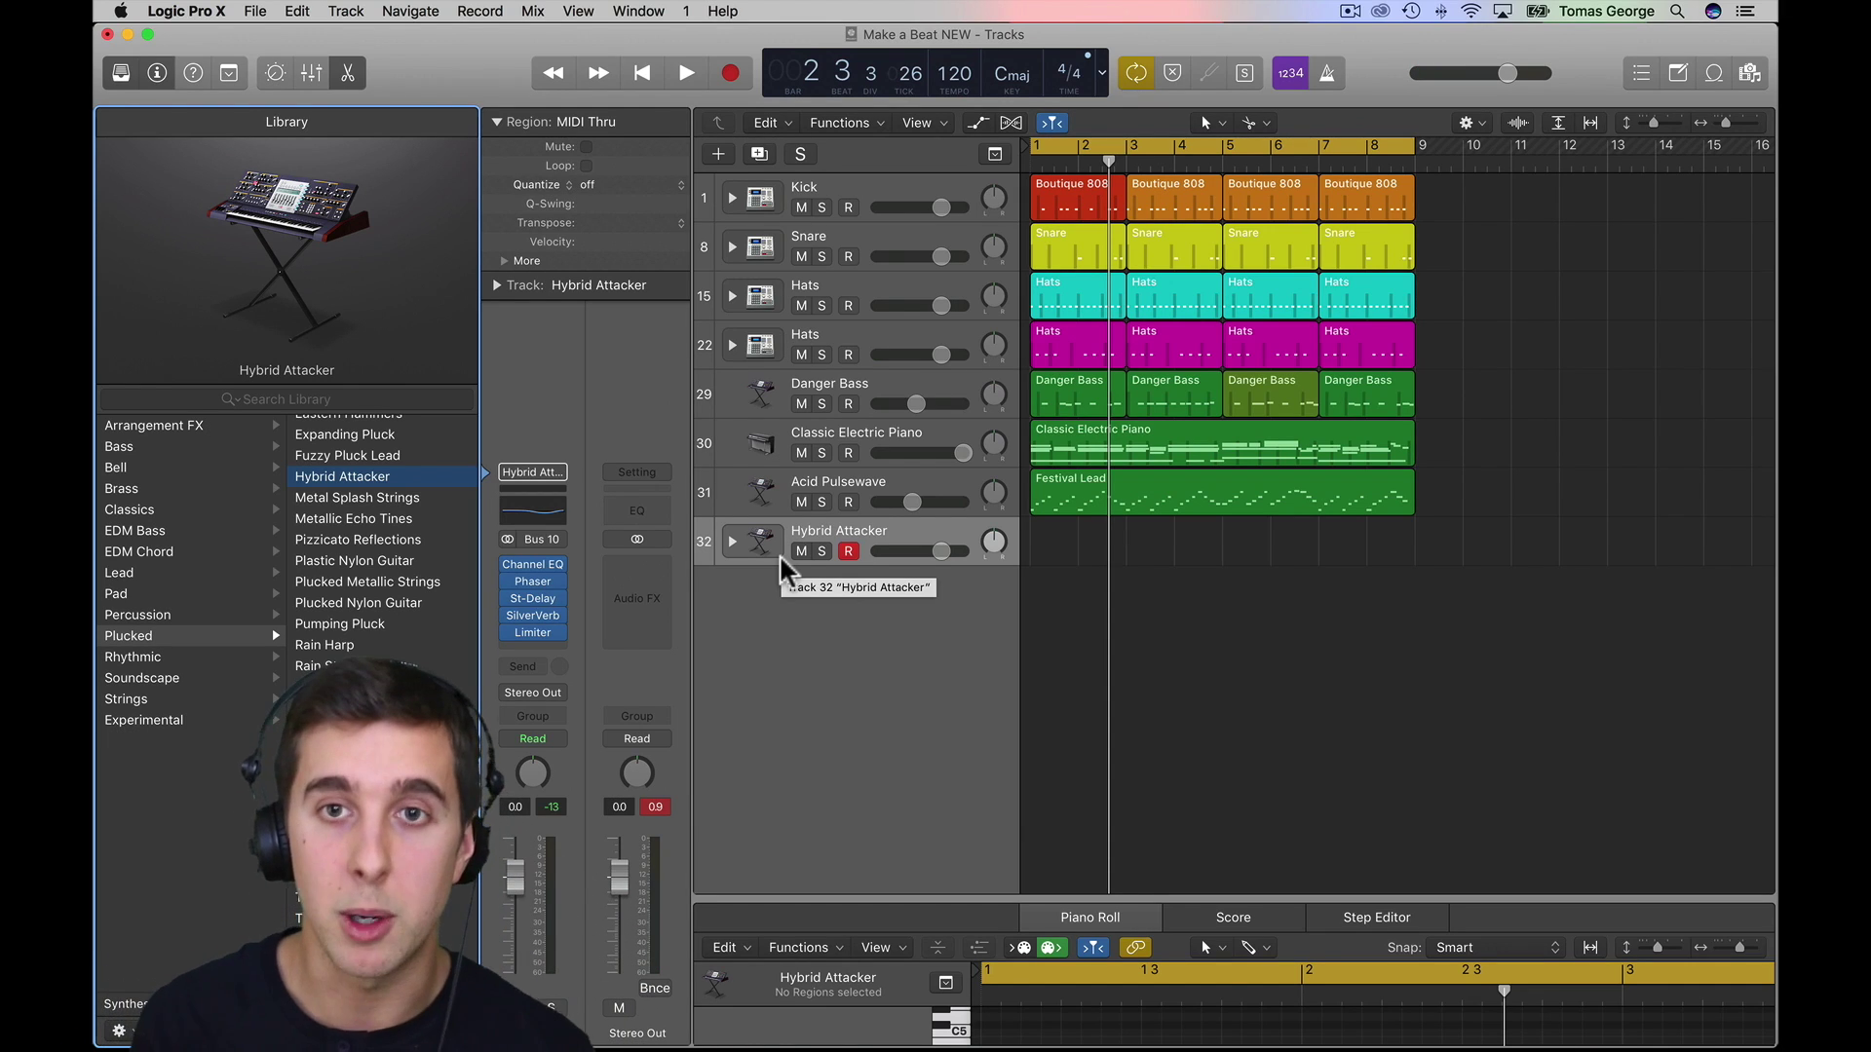
pyautogui.press('space')
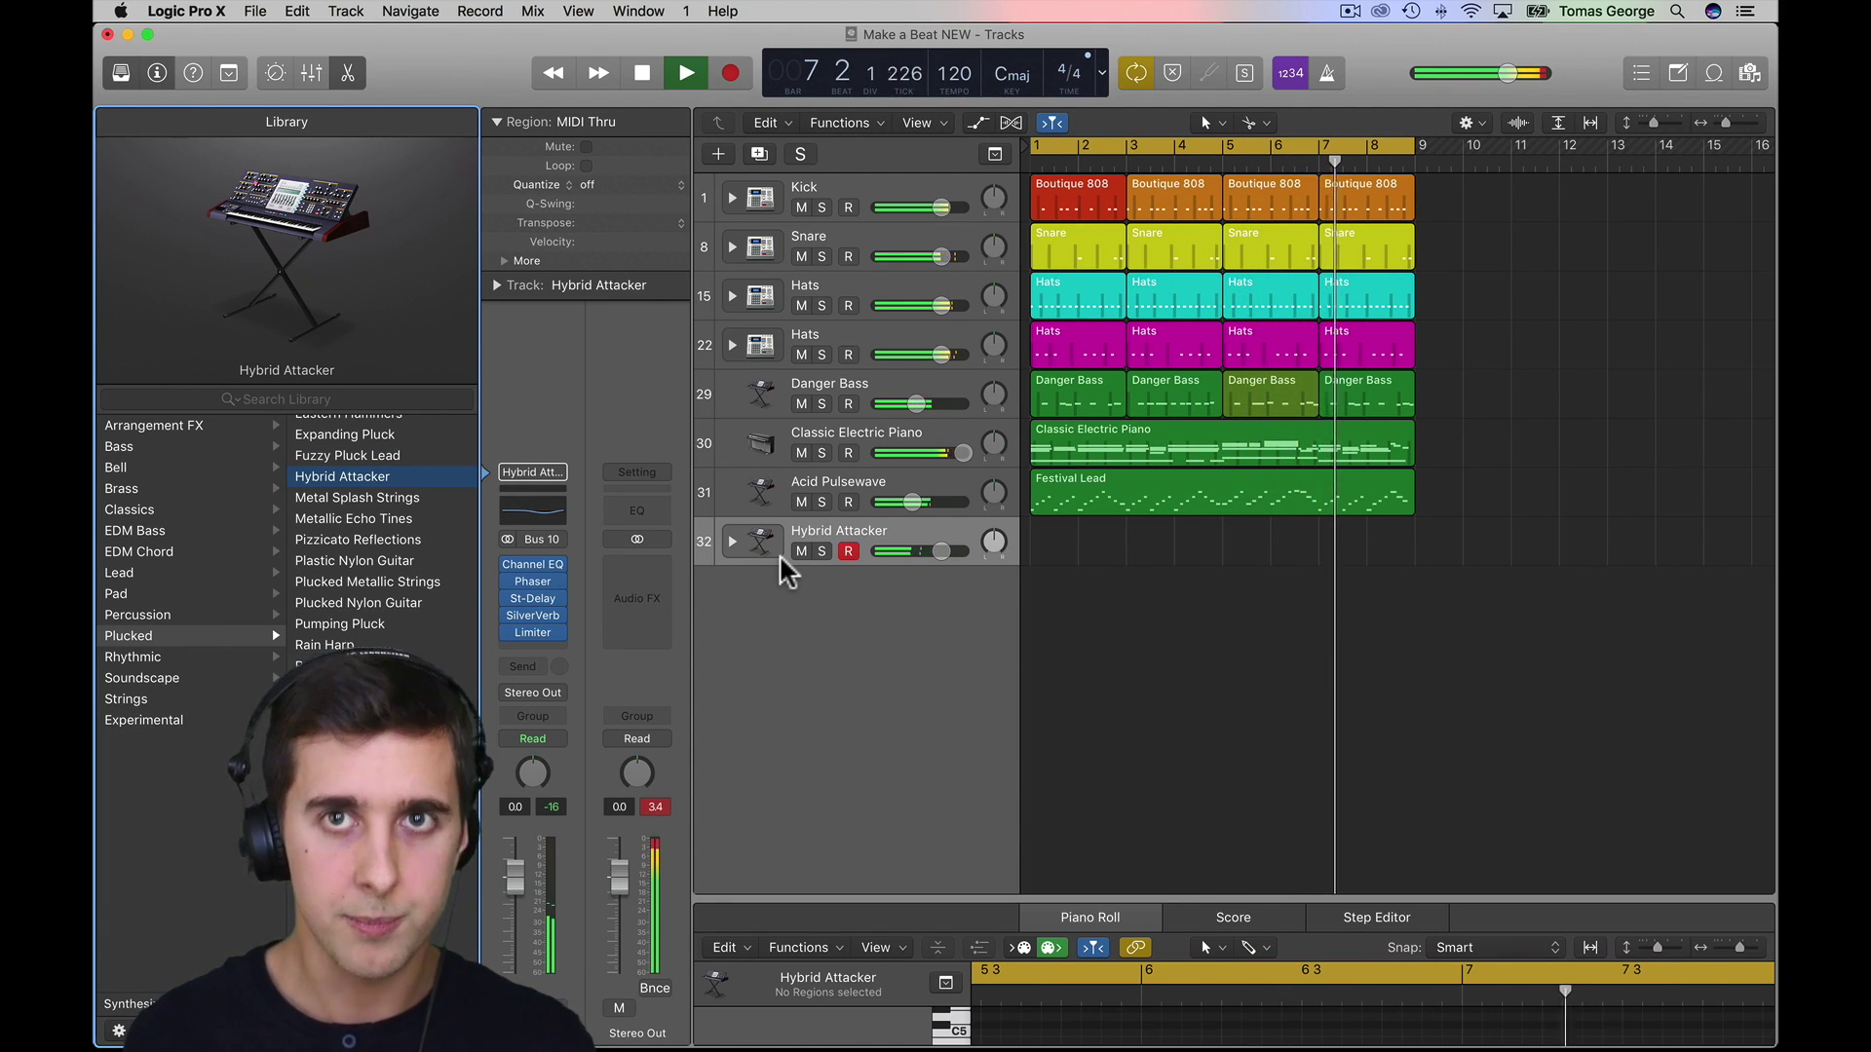
pyautogui.press('r')
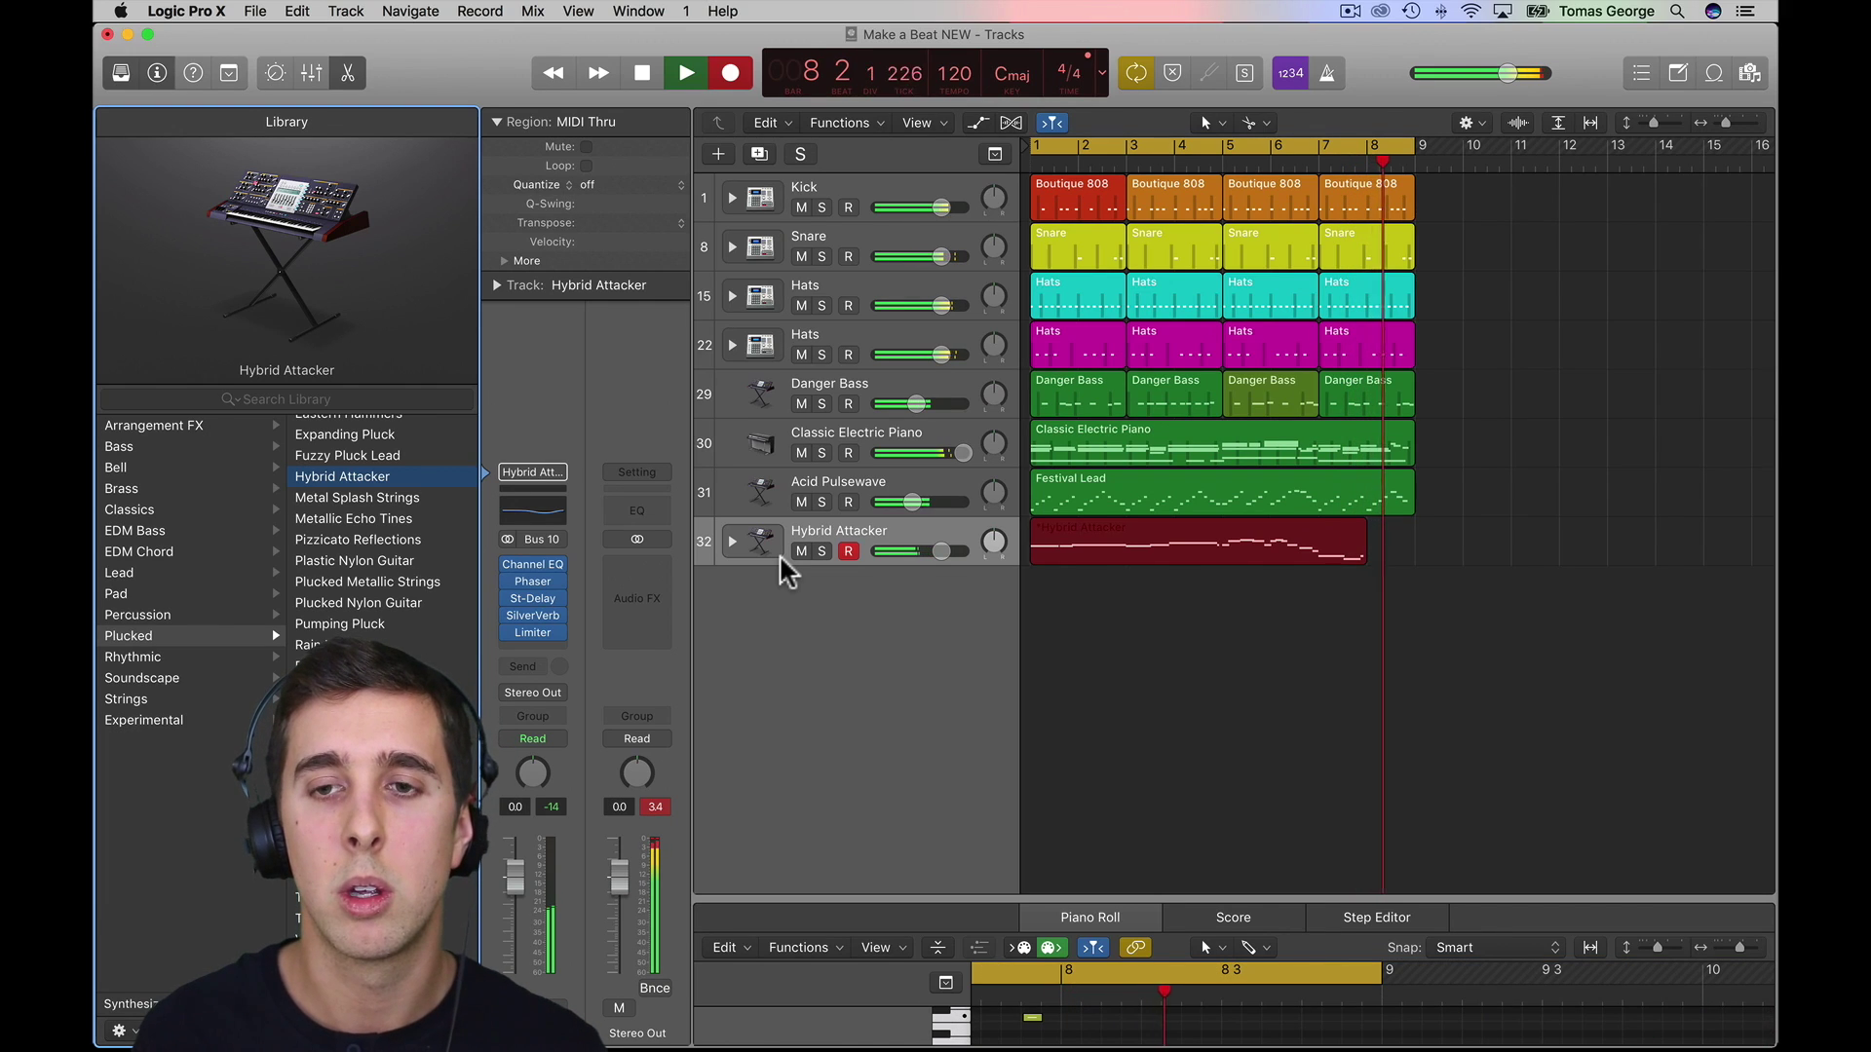
pyautogui.press('space')
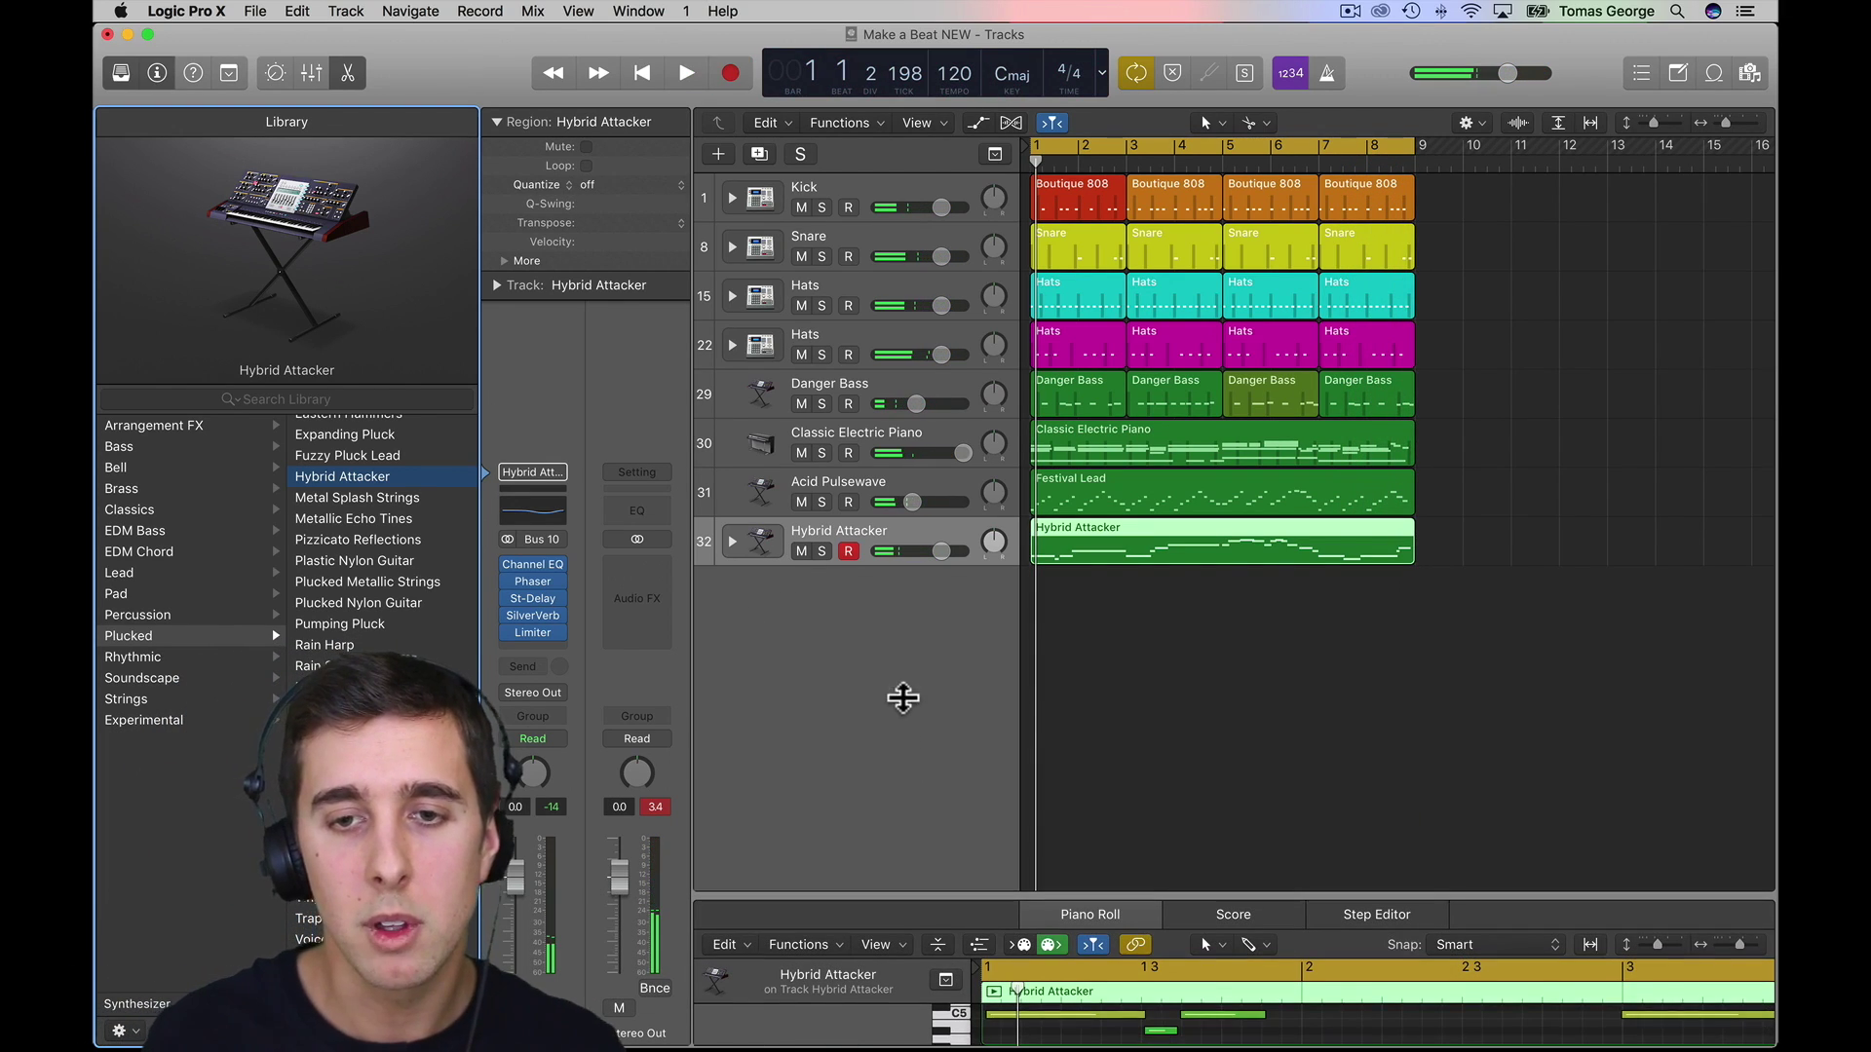
# - Enlarge the Piano Roll, quantize all Hybrid Attacker notes to 1/16 Note and play the start back with the beat
pyautogui.moveTo(903, 698); pyautogui.dragTo(897, 622)
pyautogui.press('super+a')
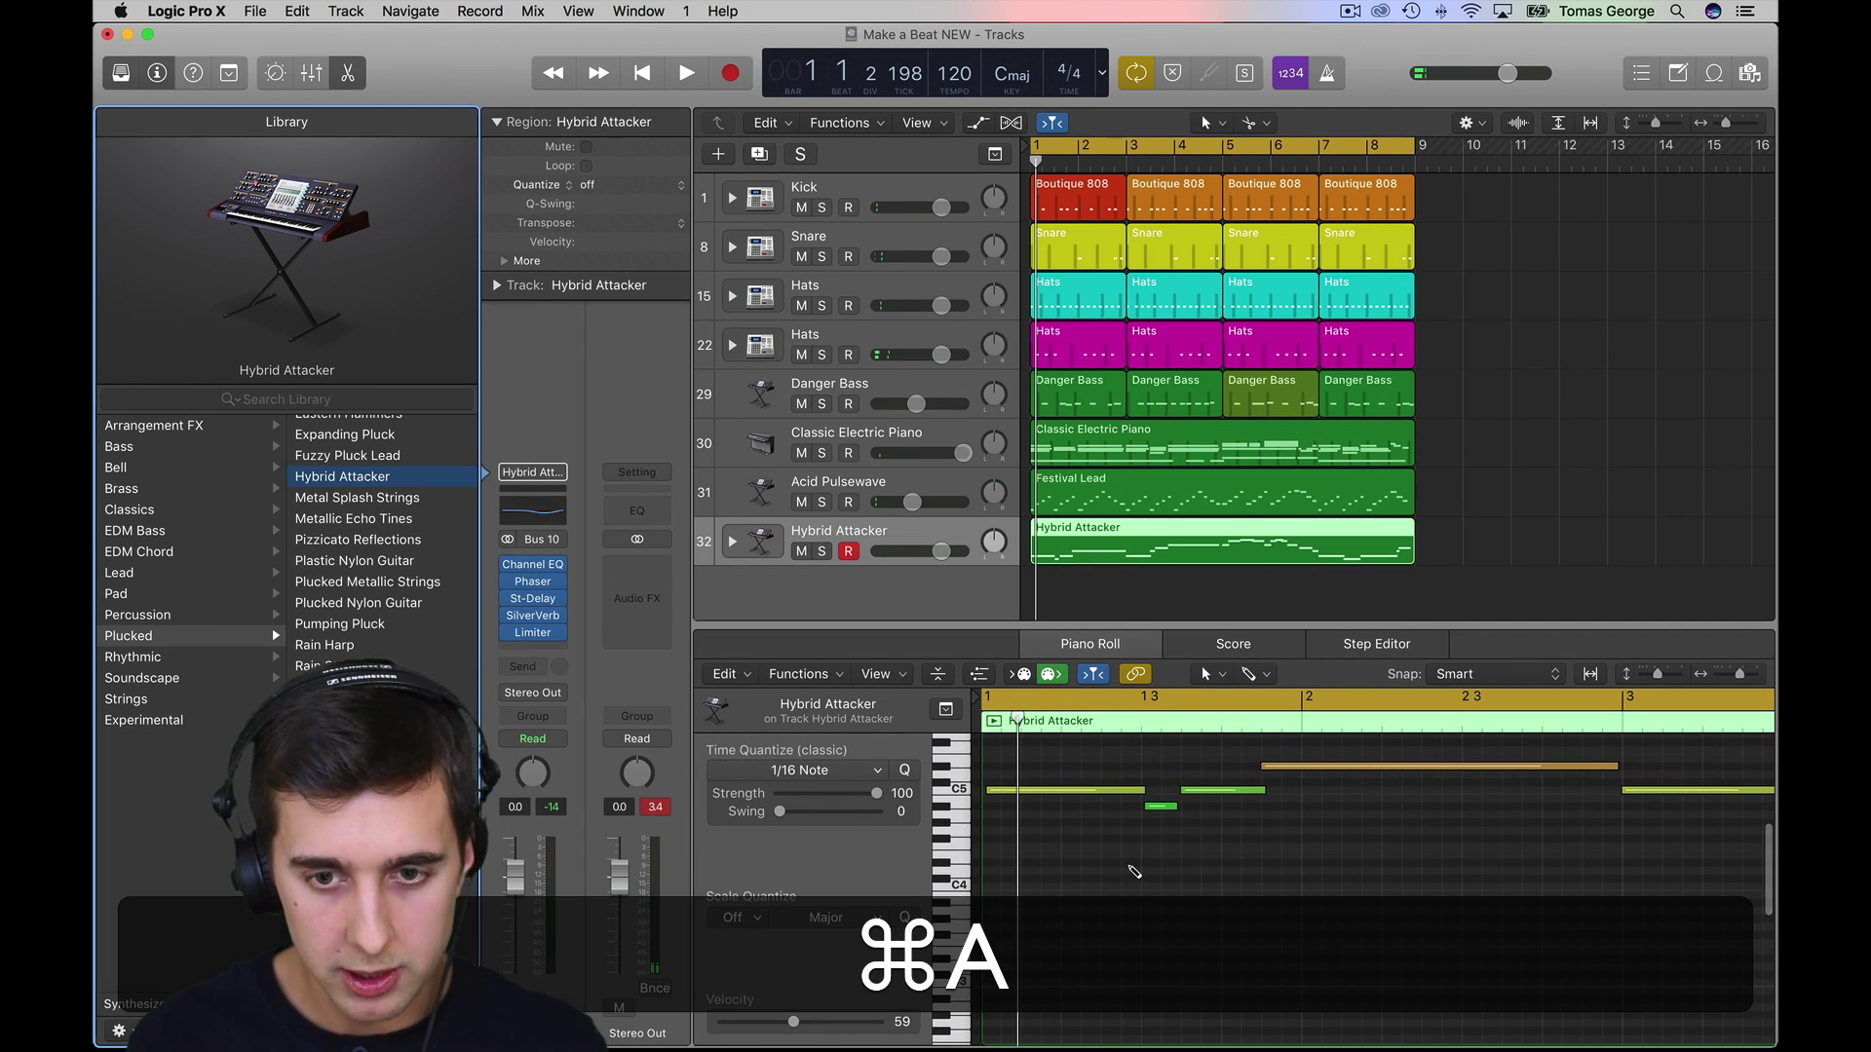
pyautogui.click(1129, 877)
pyautogui.press('super+a')
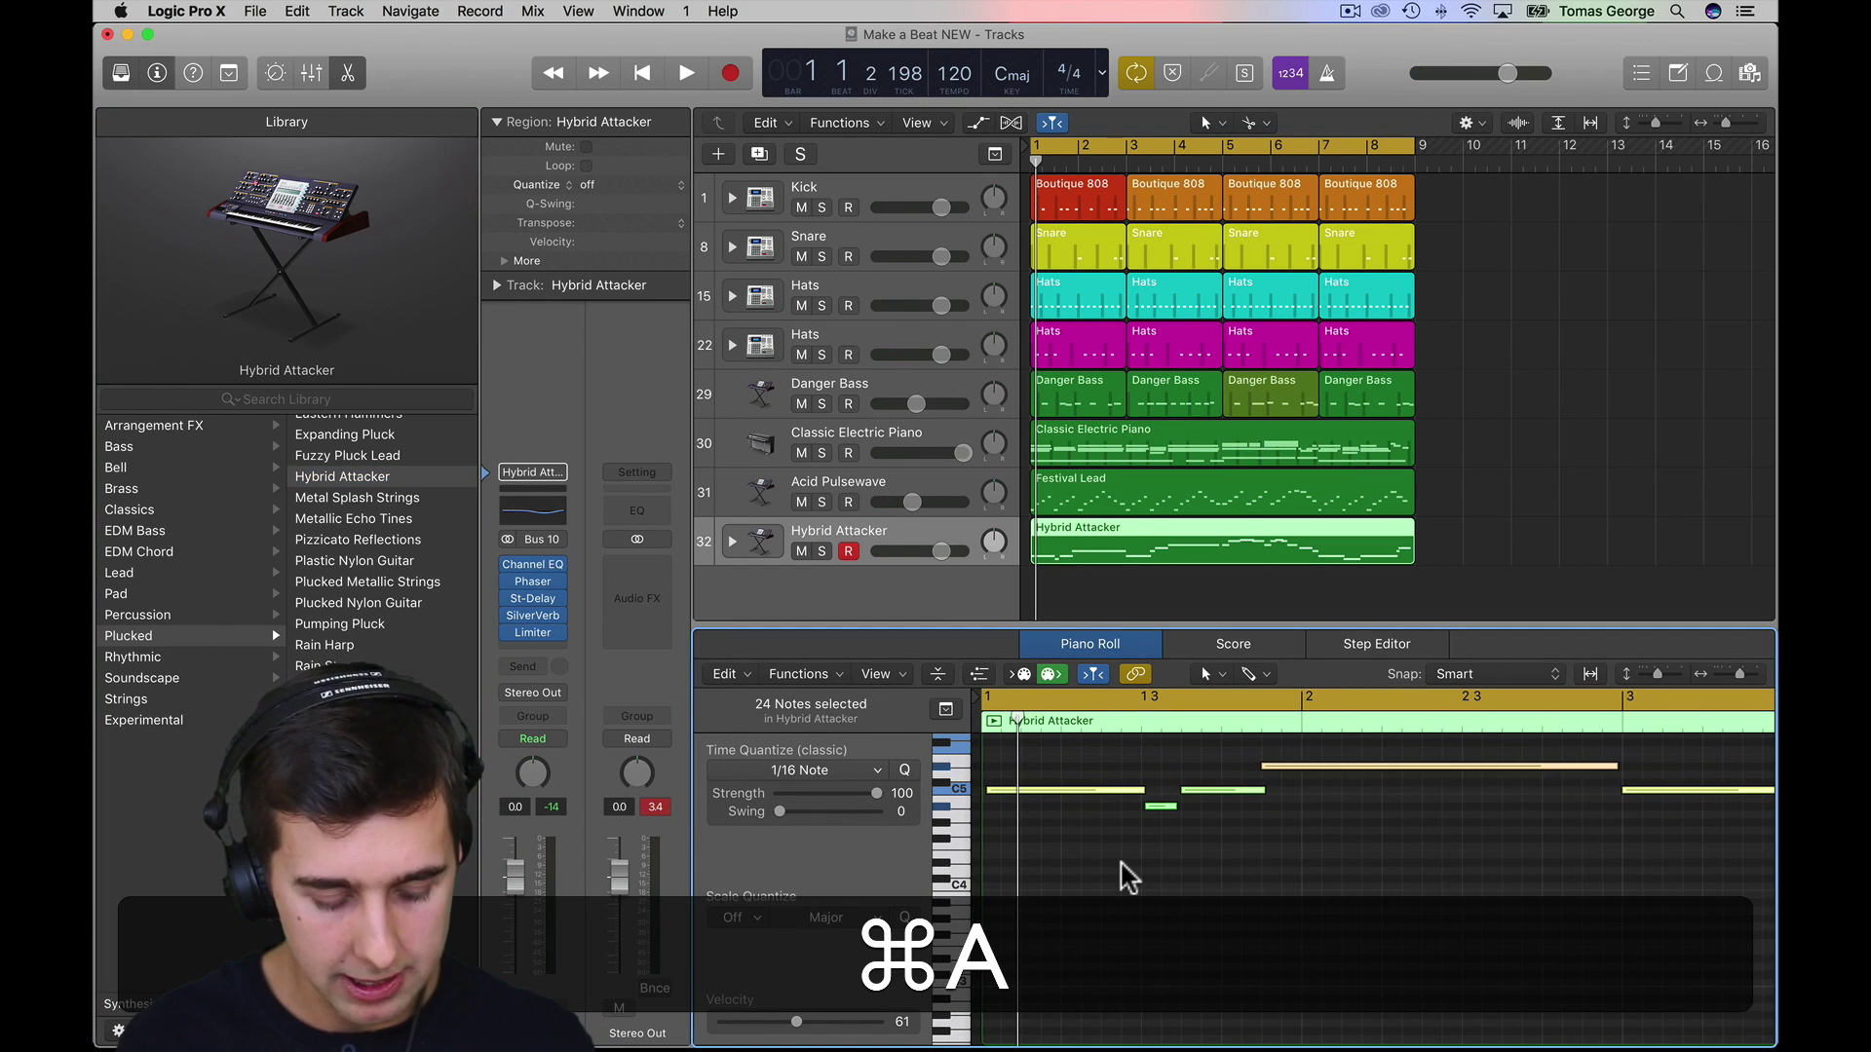
pyautogui.press('q')
pyautogui.press('space')
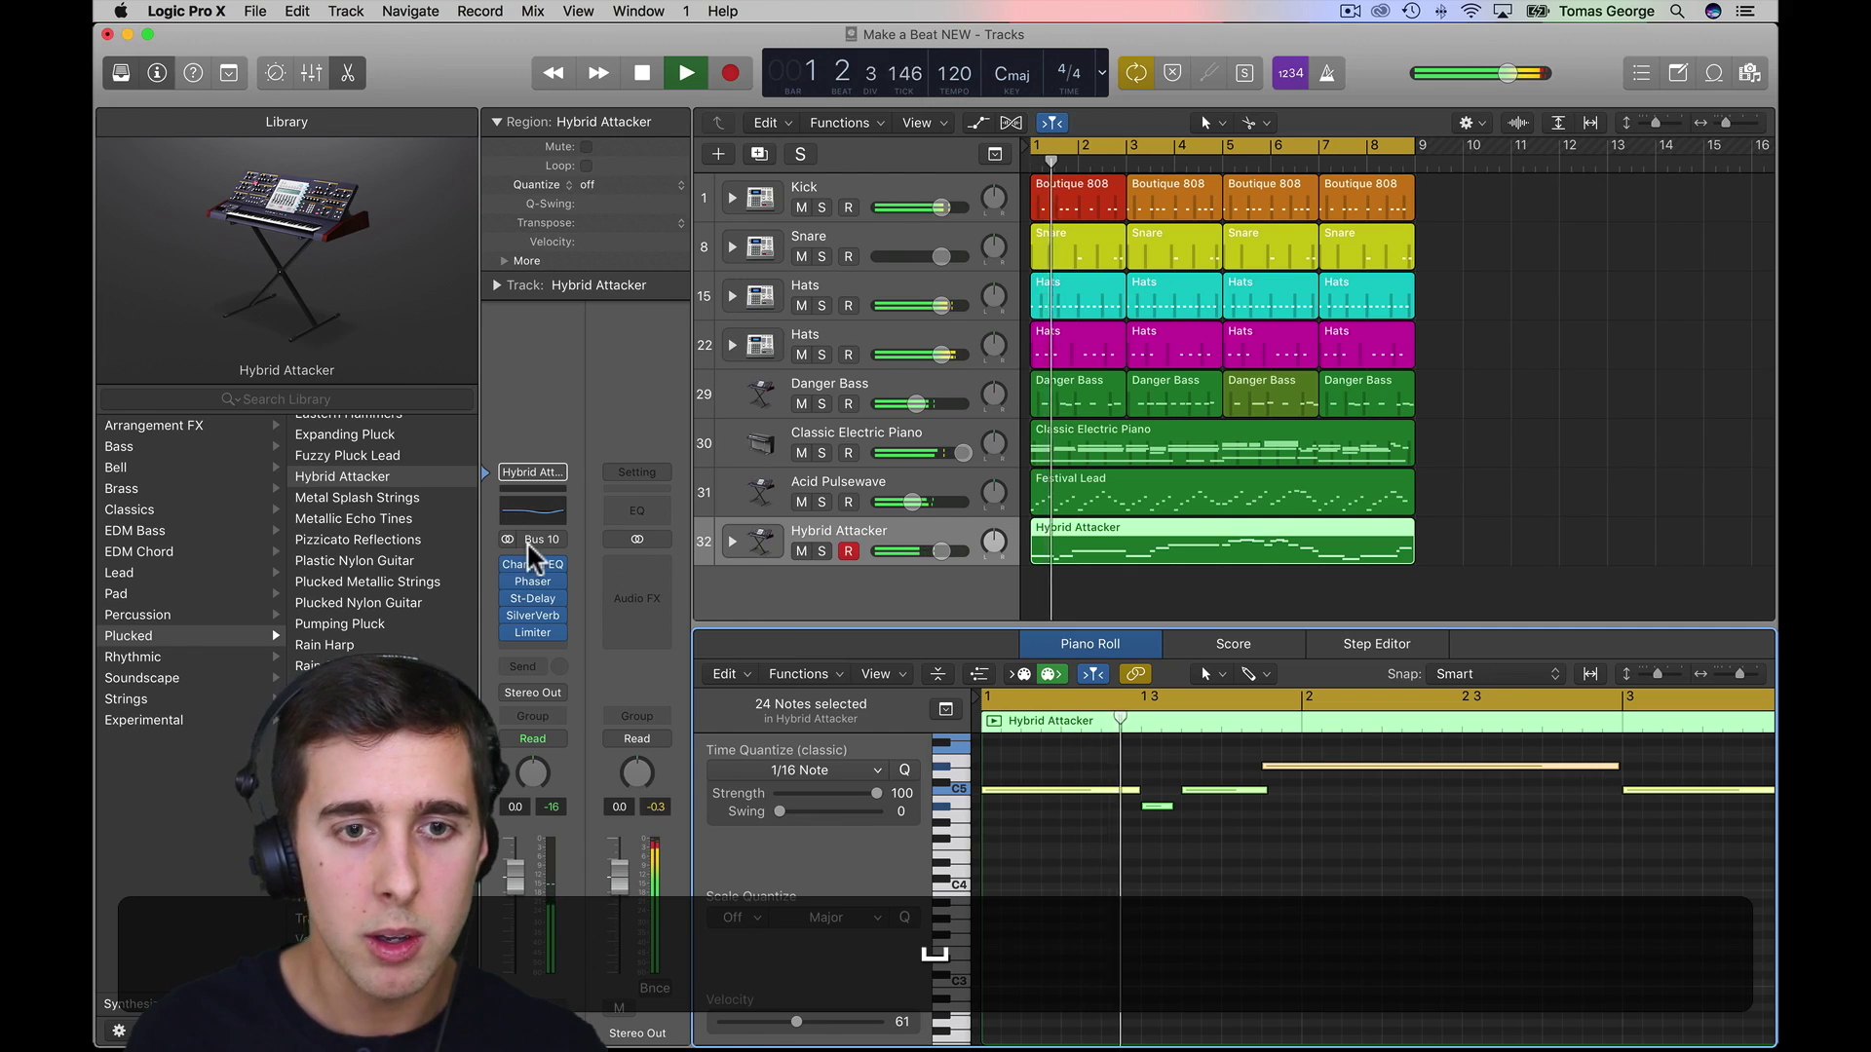
pyautogui.press('space')
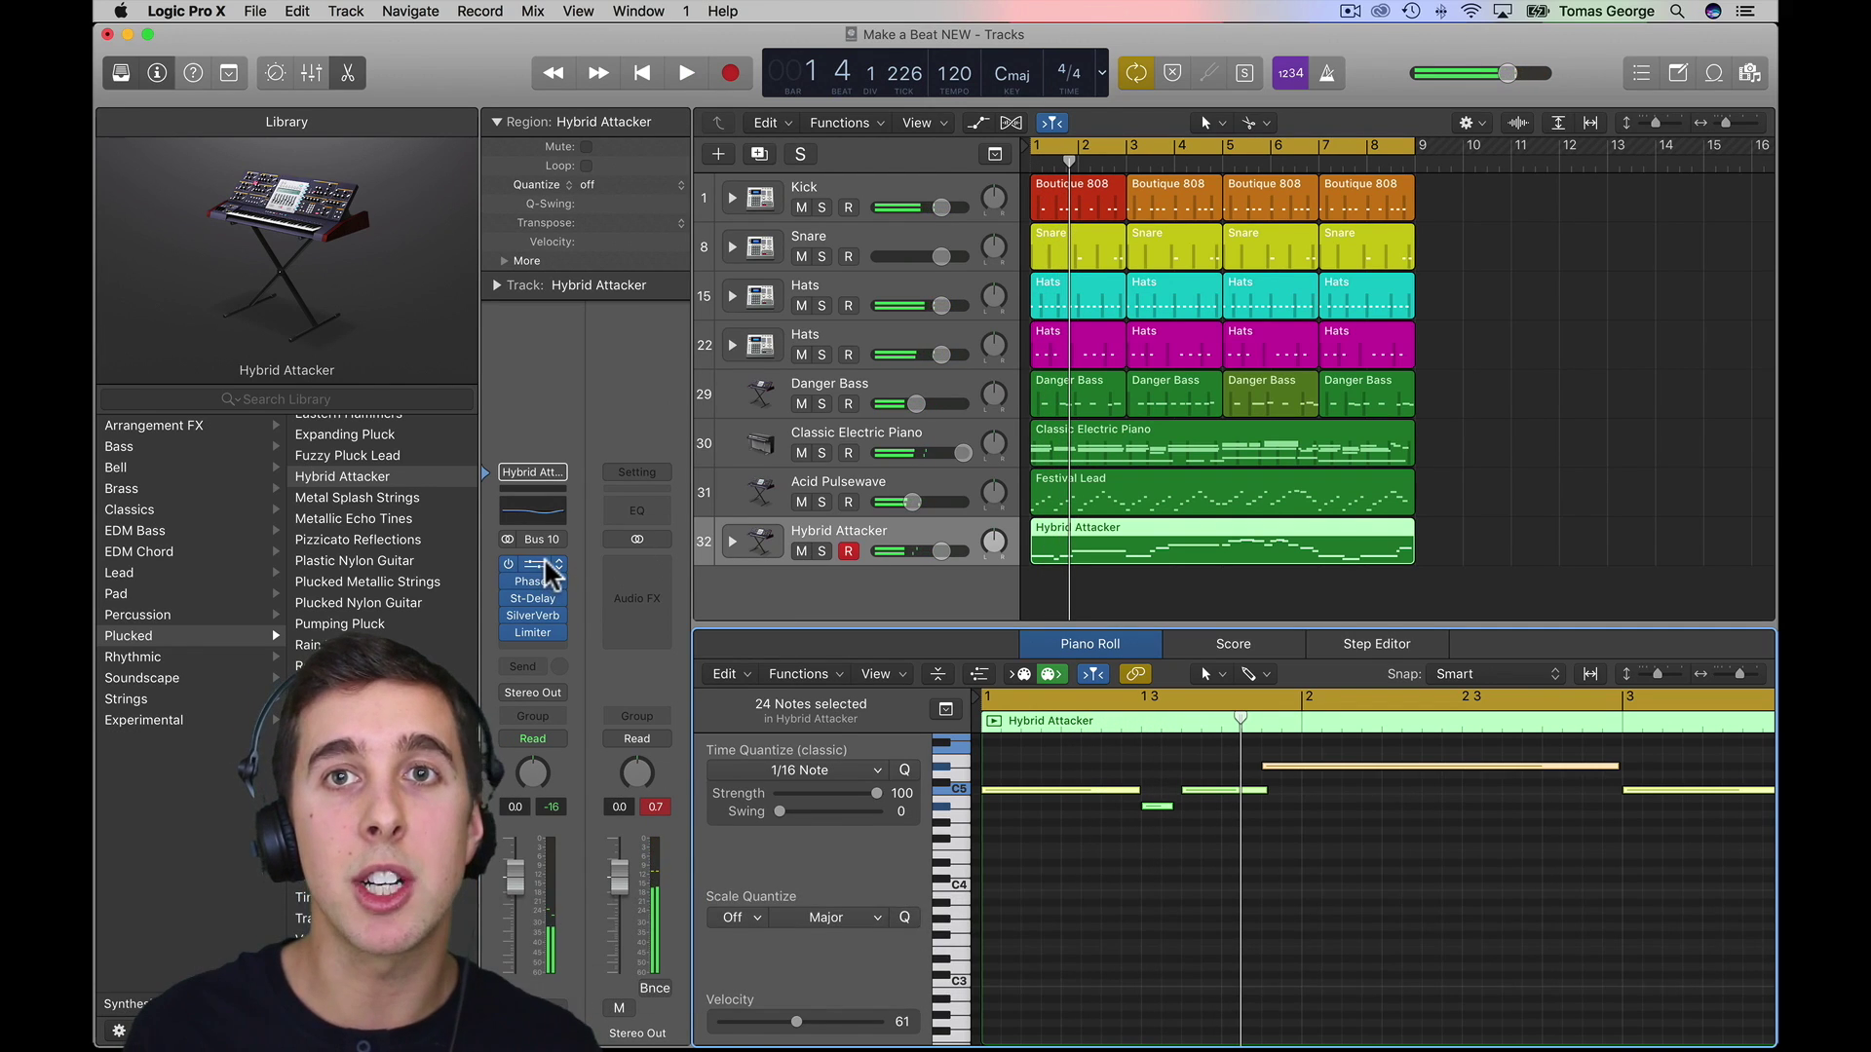
# - Shrink the Piano Roll, play the full beat and solo the Acid Pulsewave and Hybrid Attacker tracks to hear them together
pyautogui.click(828, 524)
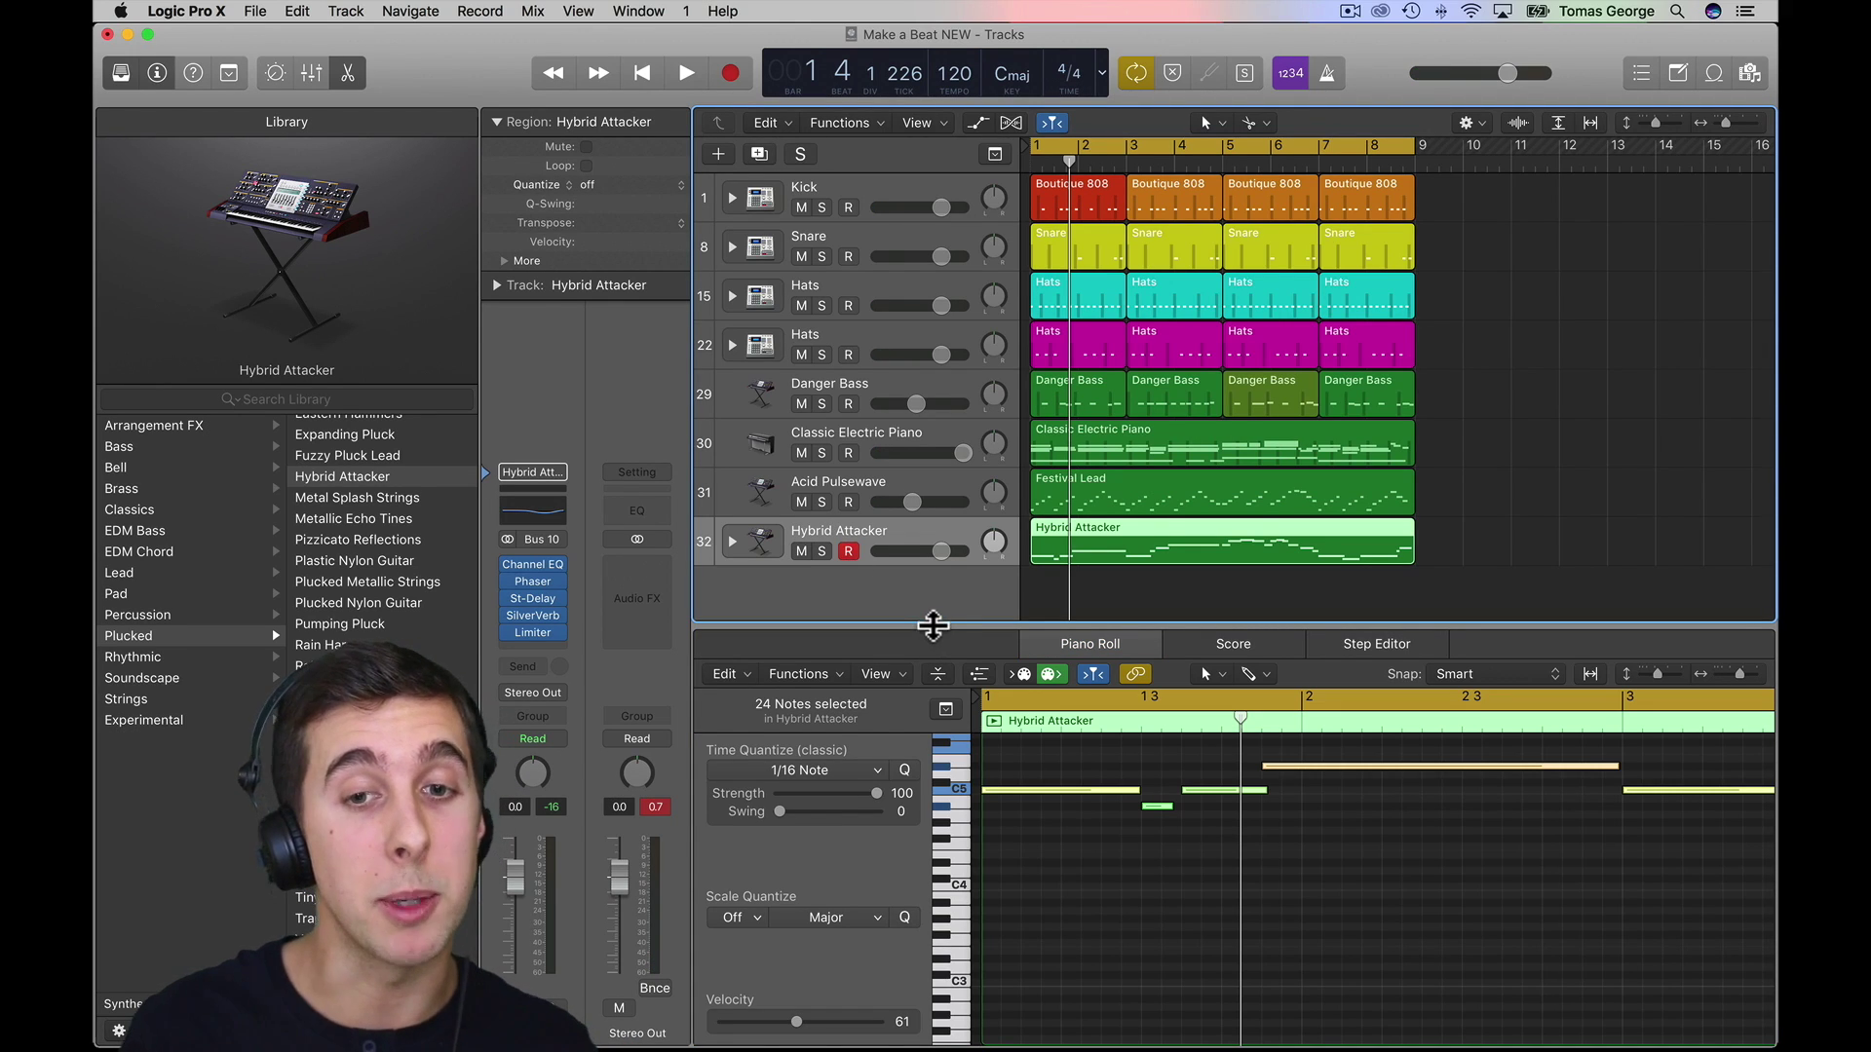
pyautogui.moveTo(933, 626); pyautogui.dragTo(936, 753)
pyautogui.press('space')
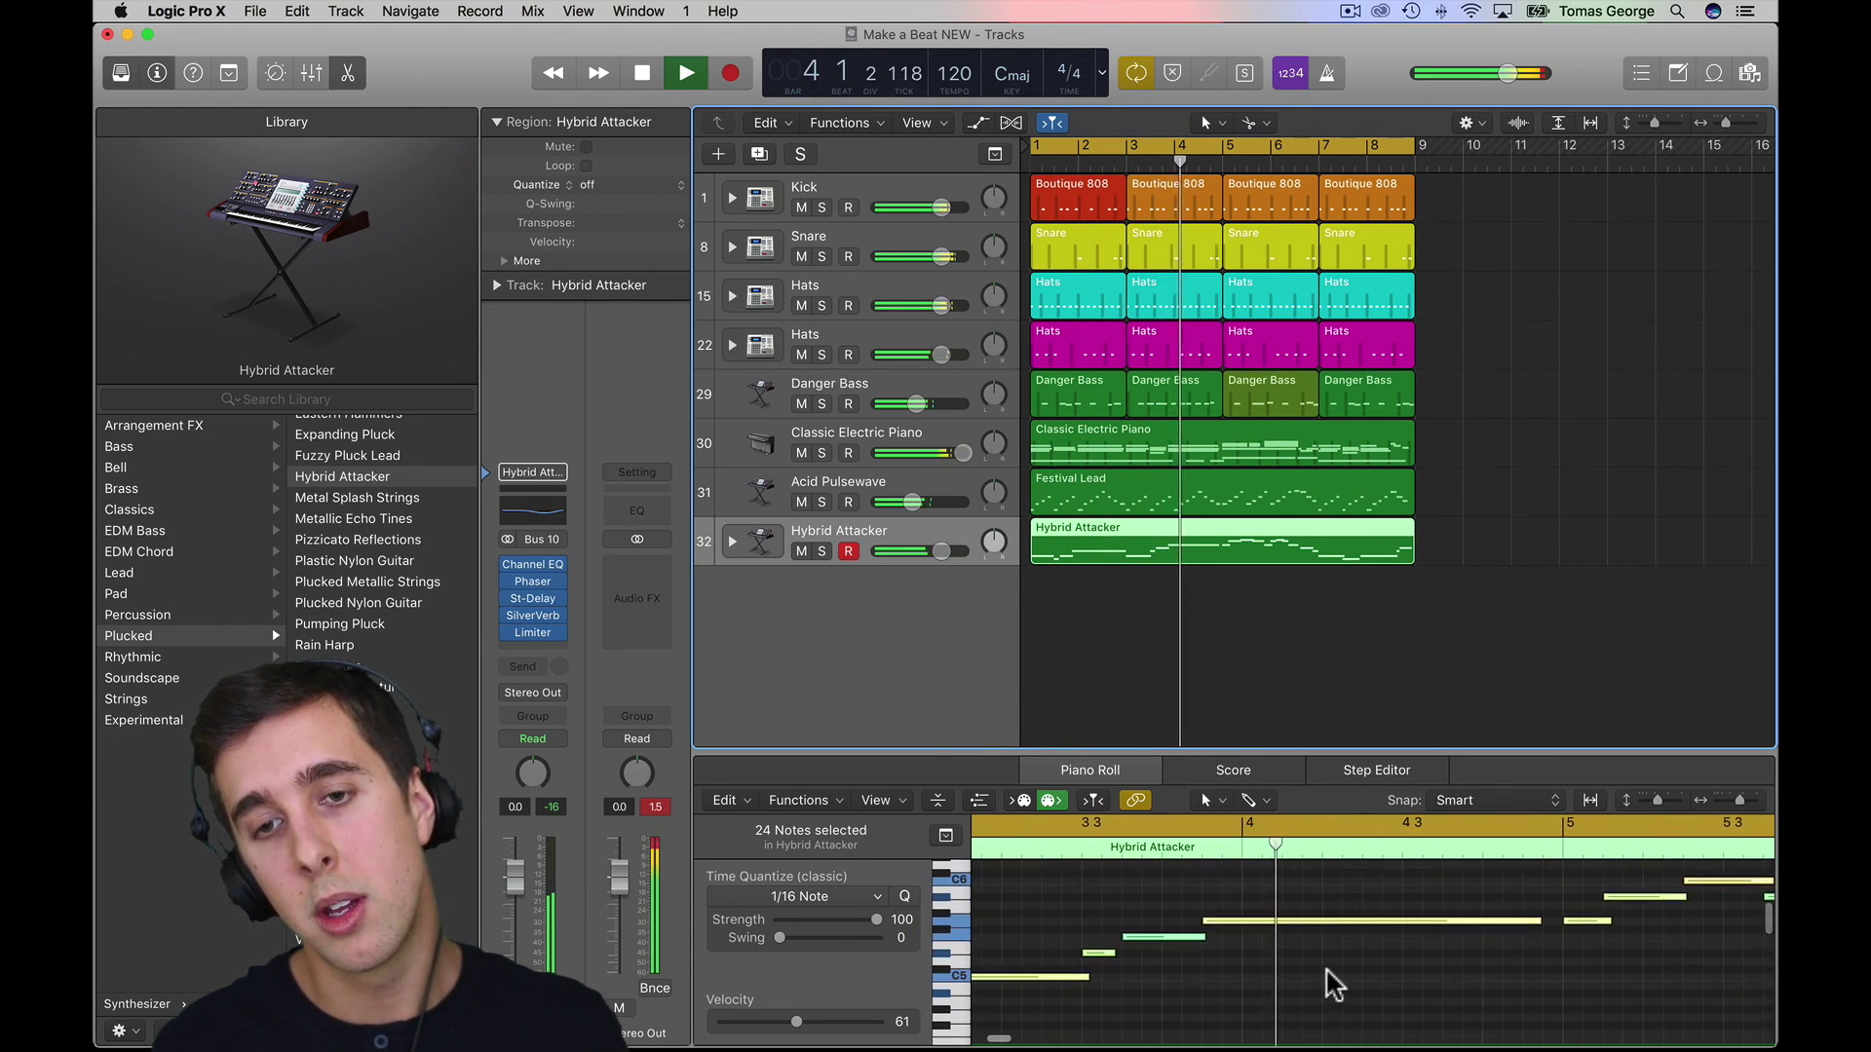
pyautogui.click(821, 502)
pyautogui.click(822, 552)
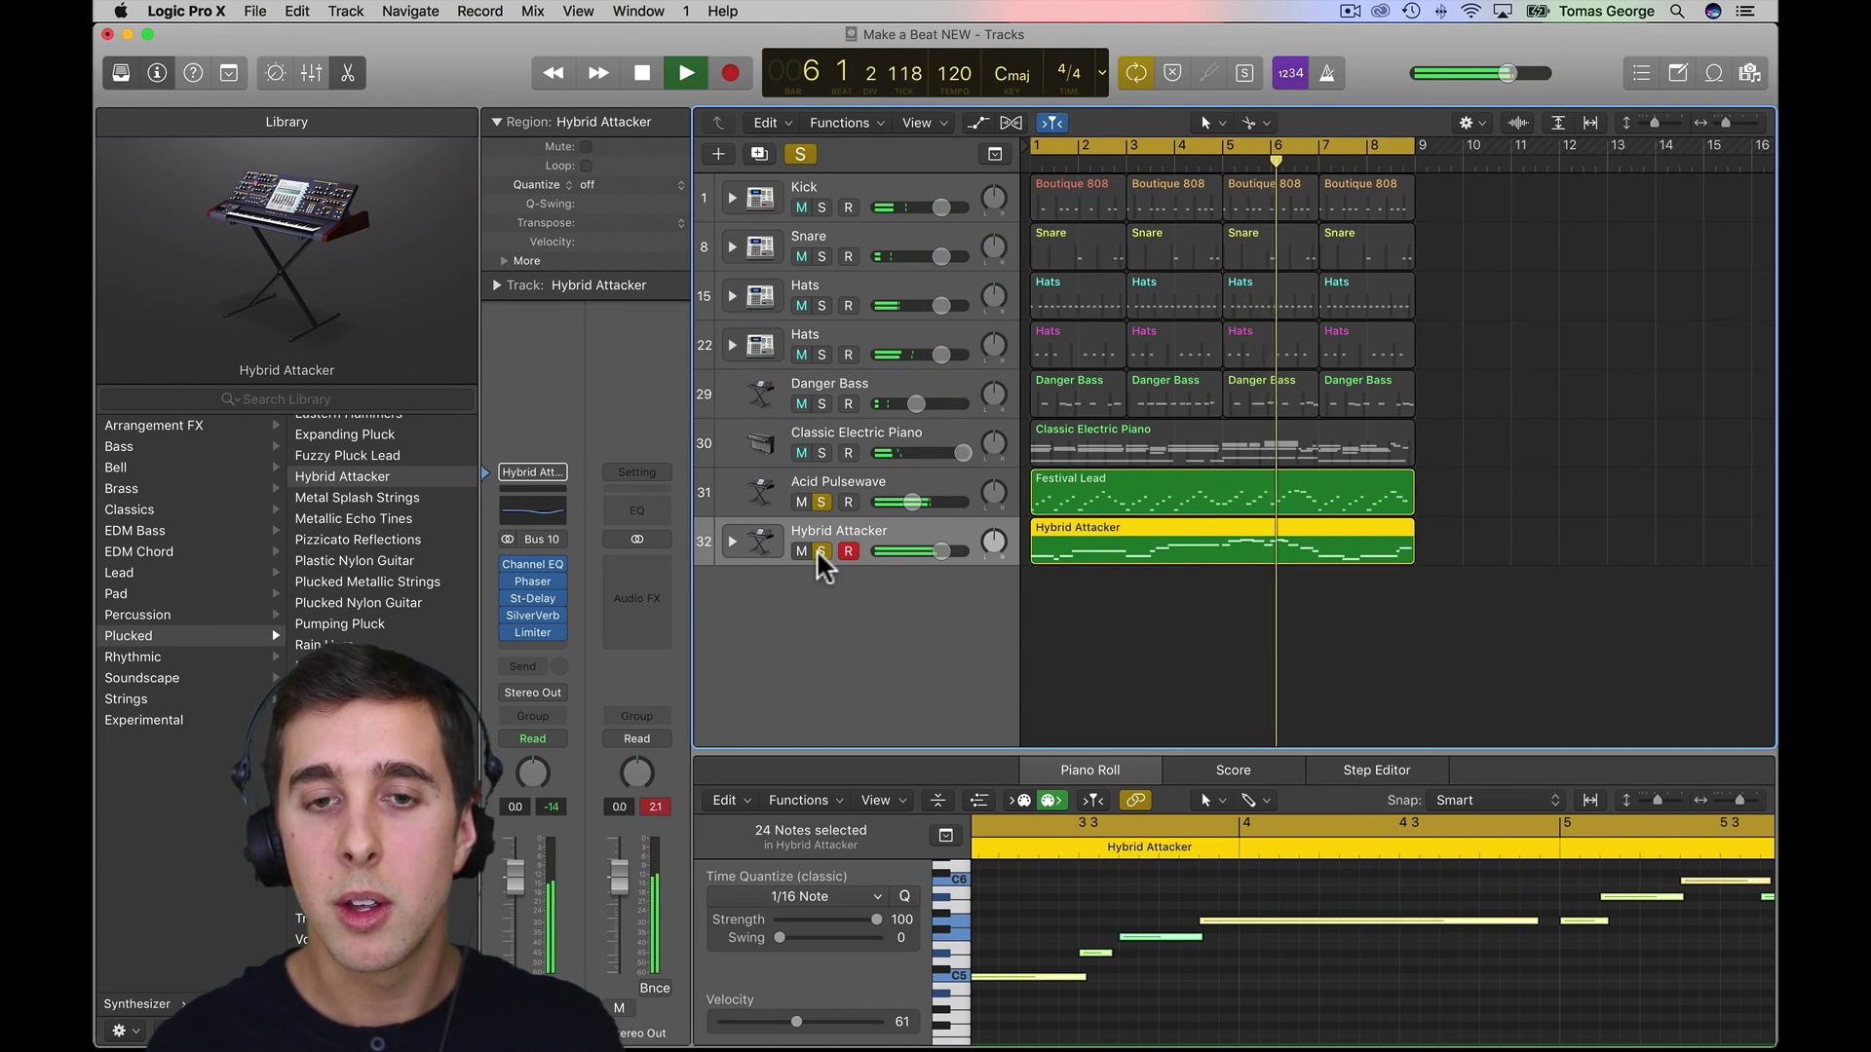
pyautogui.press('space')
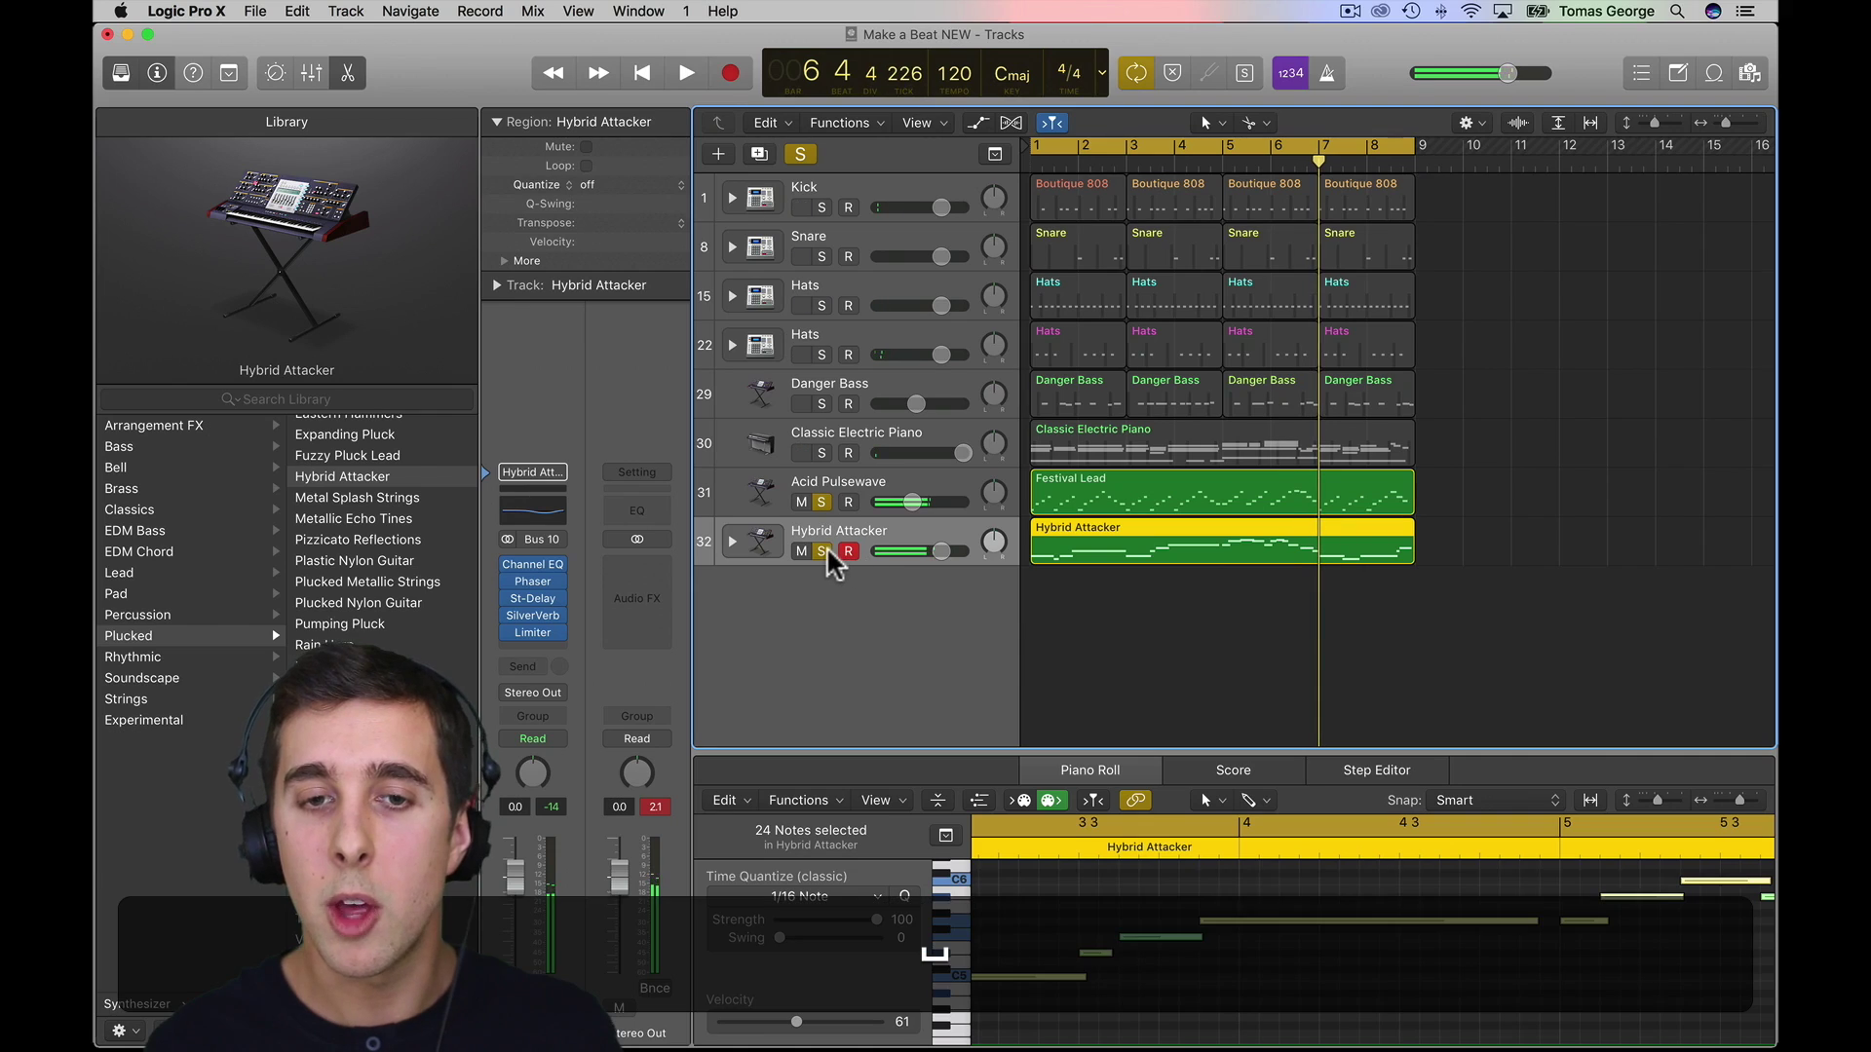
# - Unsolo the Hybrid Attacker and Acid Pulsewave tracks and enlarge the Piano Roll
pyautogui.click(821, 551)
pyautogui.click(822, 502)
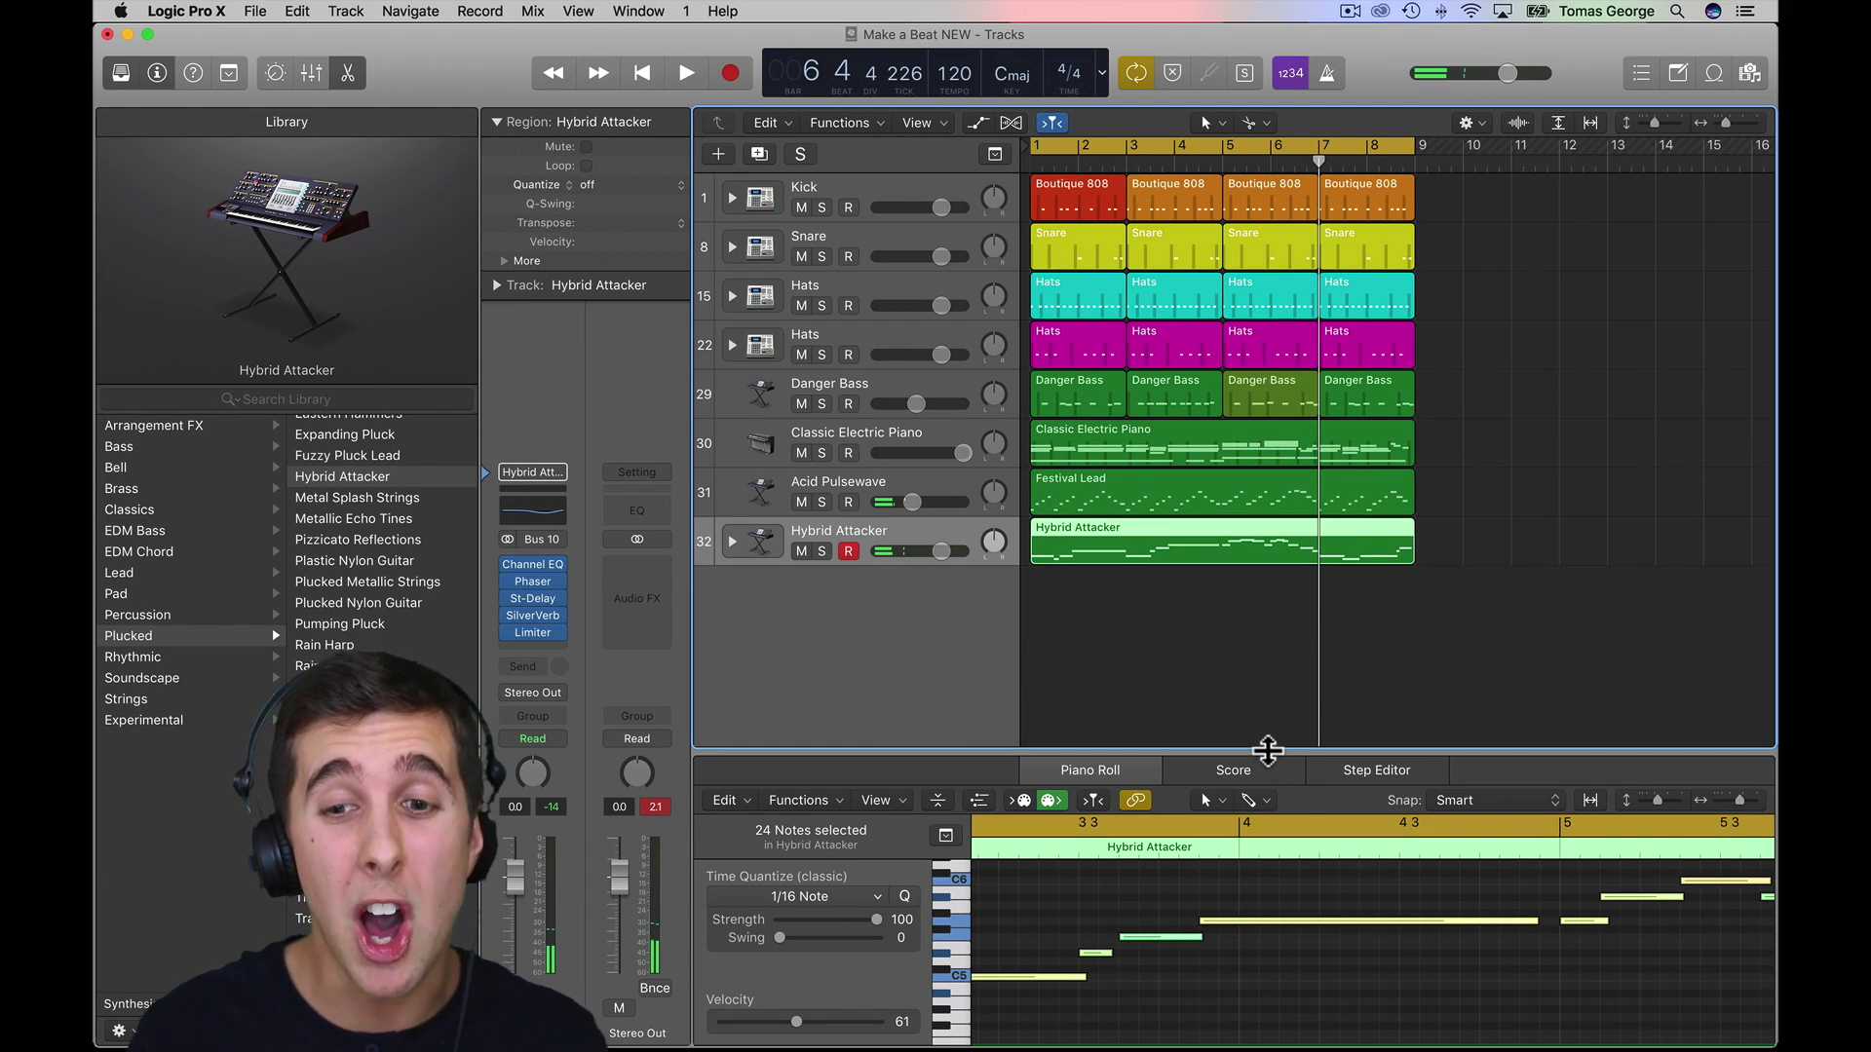
pyautogui.moveTo(1268, 750); pyautogui.dragTo(1232, 646)
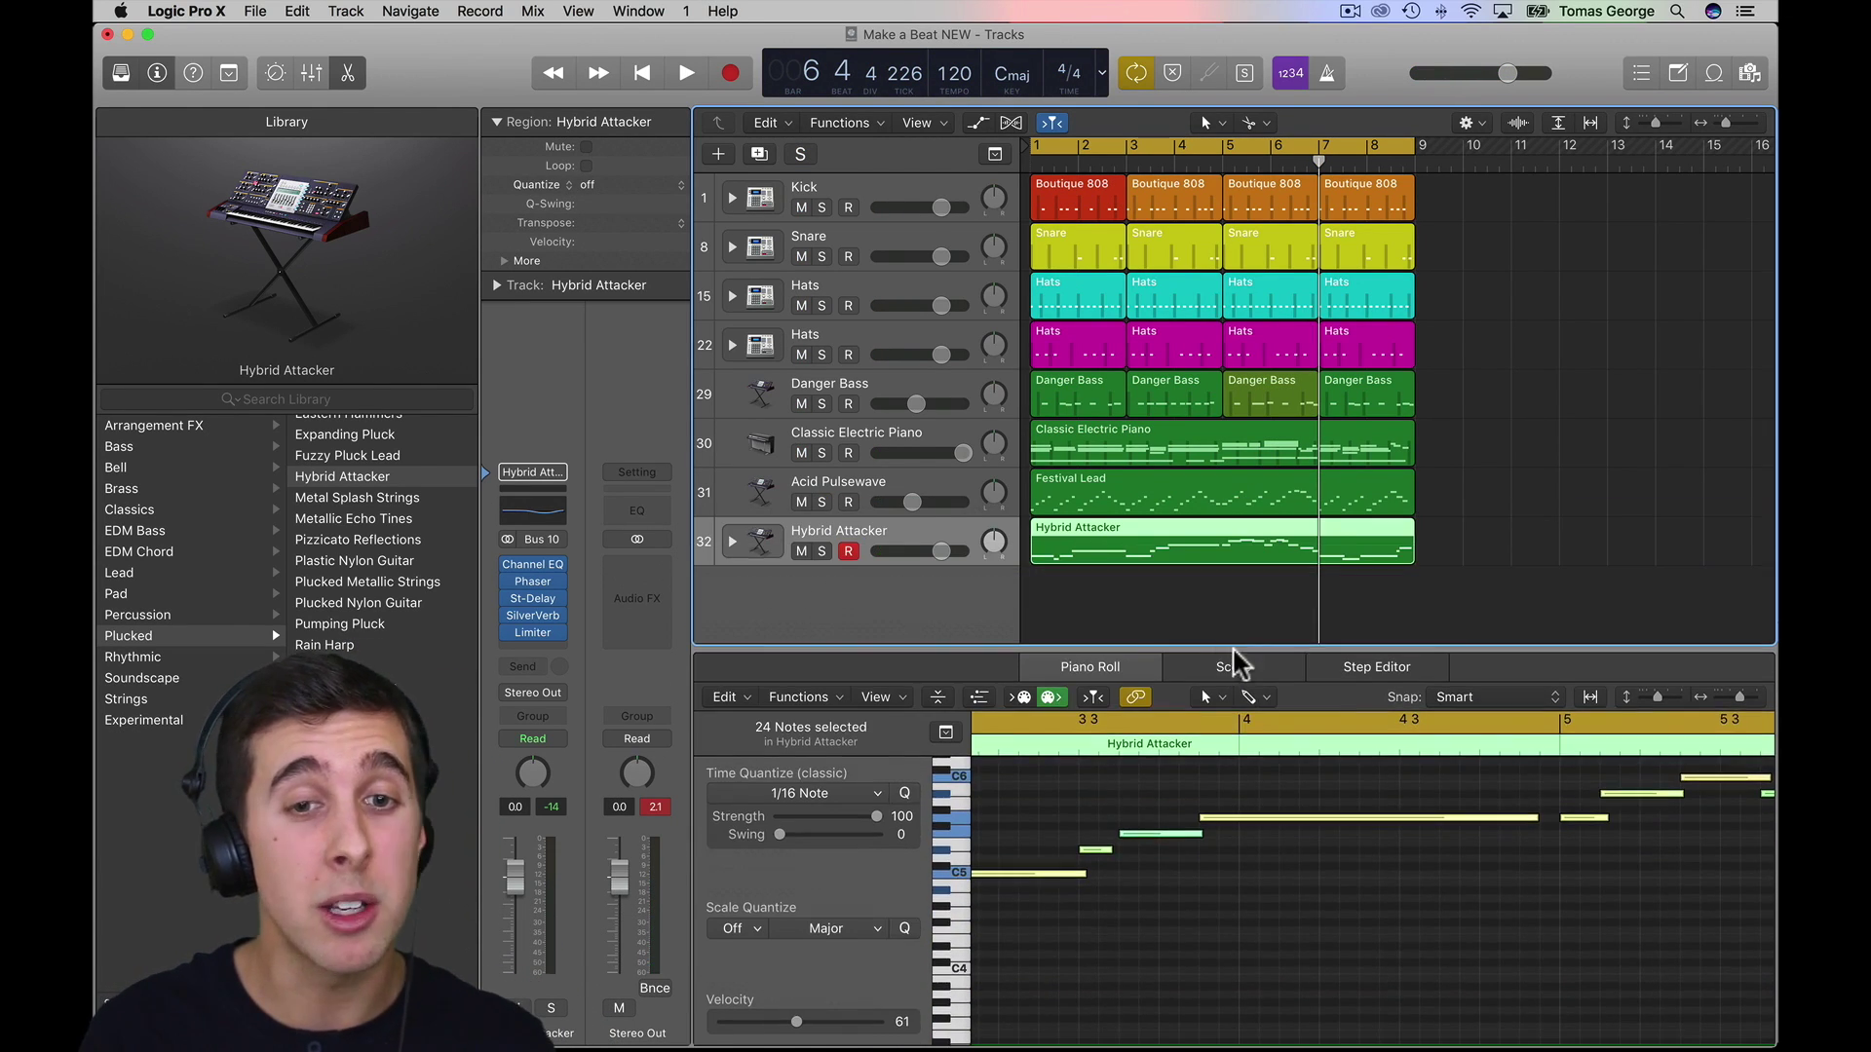
# - Mute the Acid Pulsewave track and play the beat from the start to hear Hybrid Attacker without it
pyautogui.click(800, 502)
pyautogui.press('Return')
pyautogui.press('space')
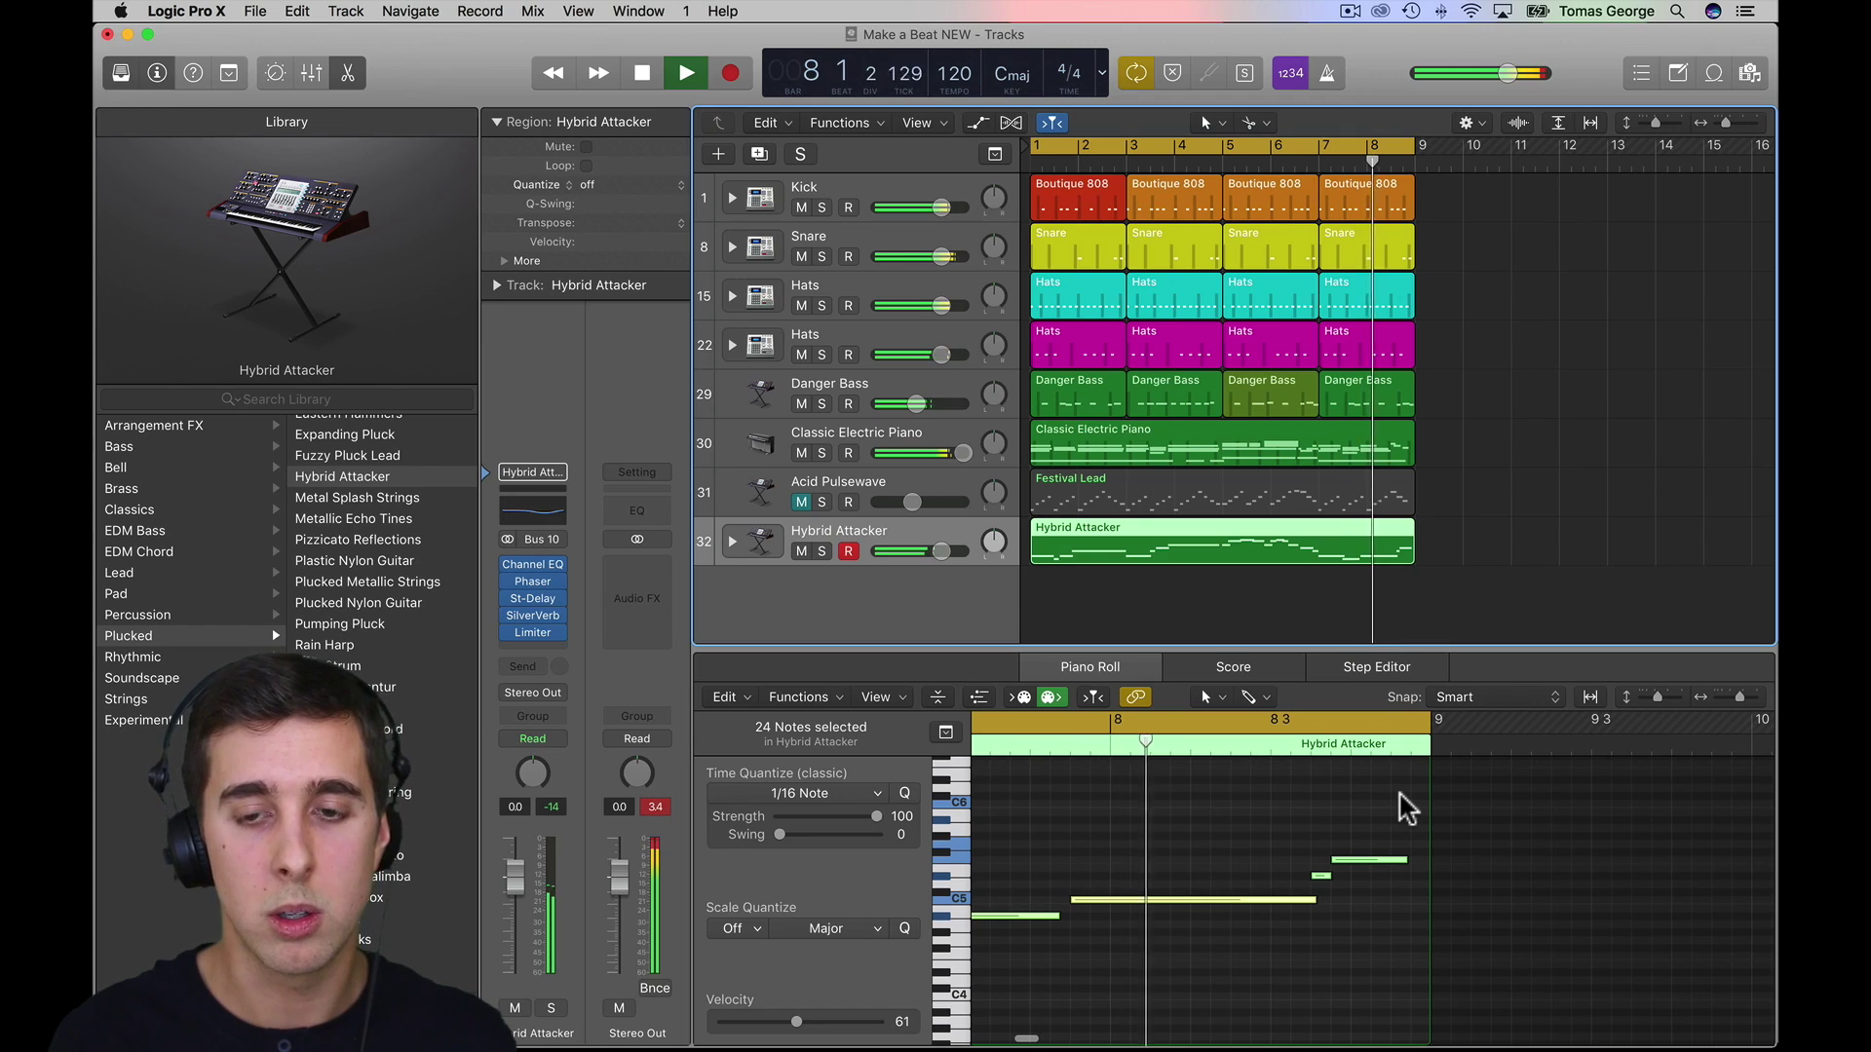
pyautogui.press('space')
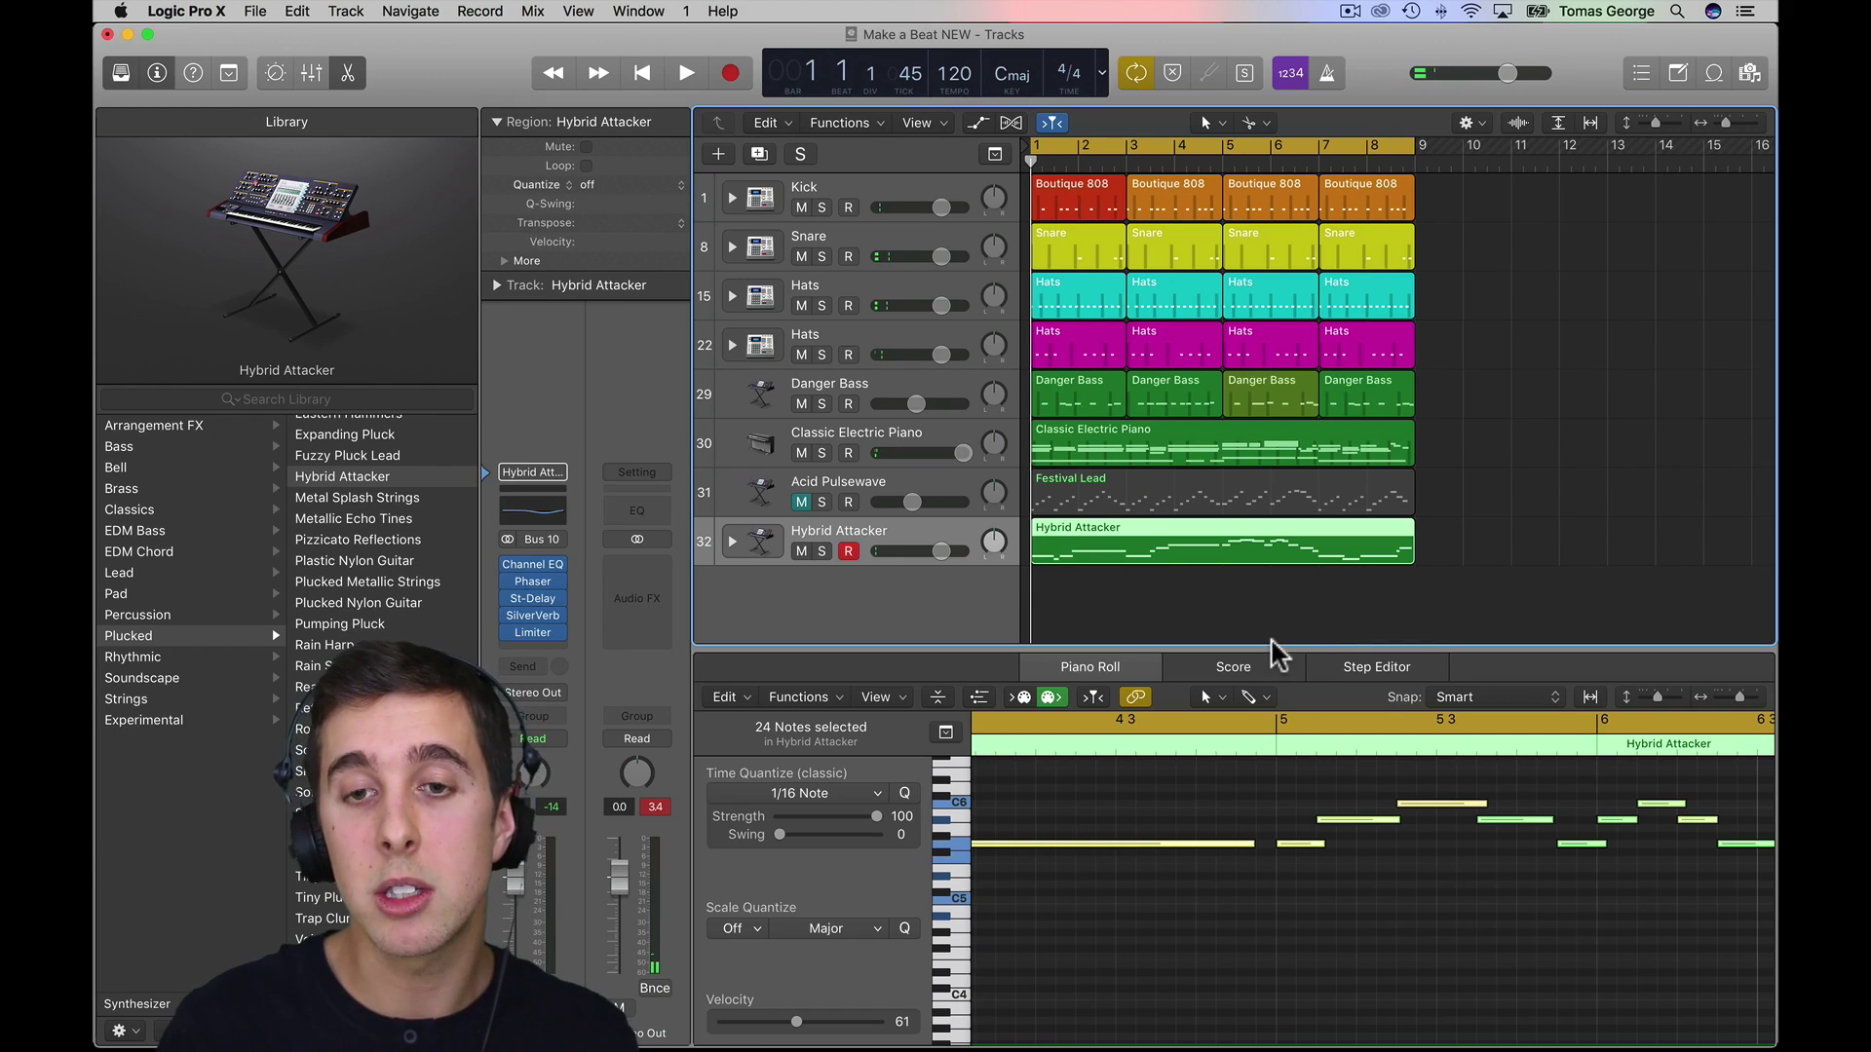
# - Move the Festival Lead region from bar 1 to bar 9 and unmute the Acid Pulsewave track
pyautogui.click(1249, 616)
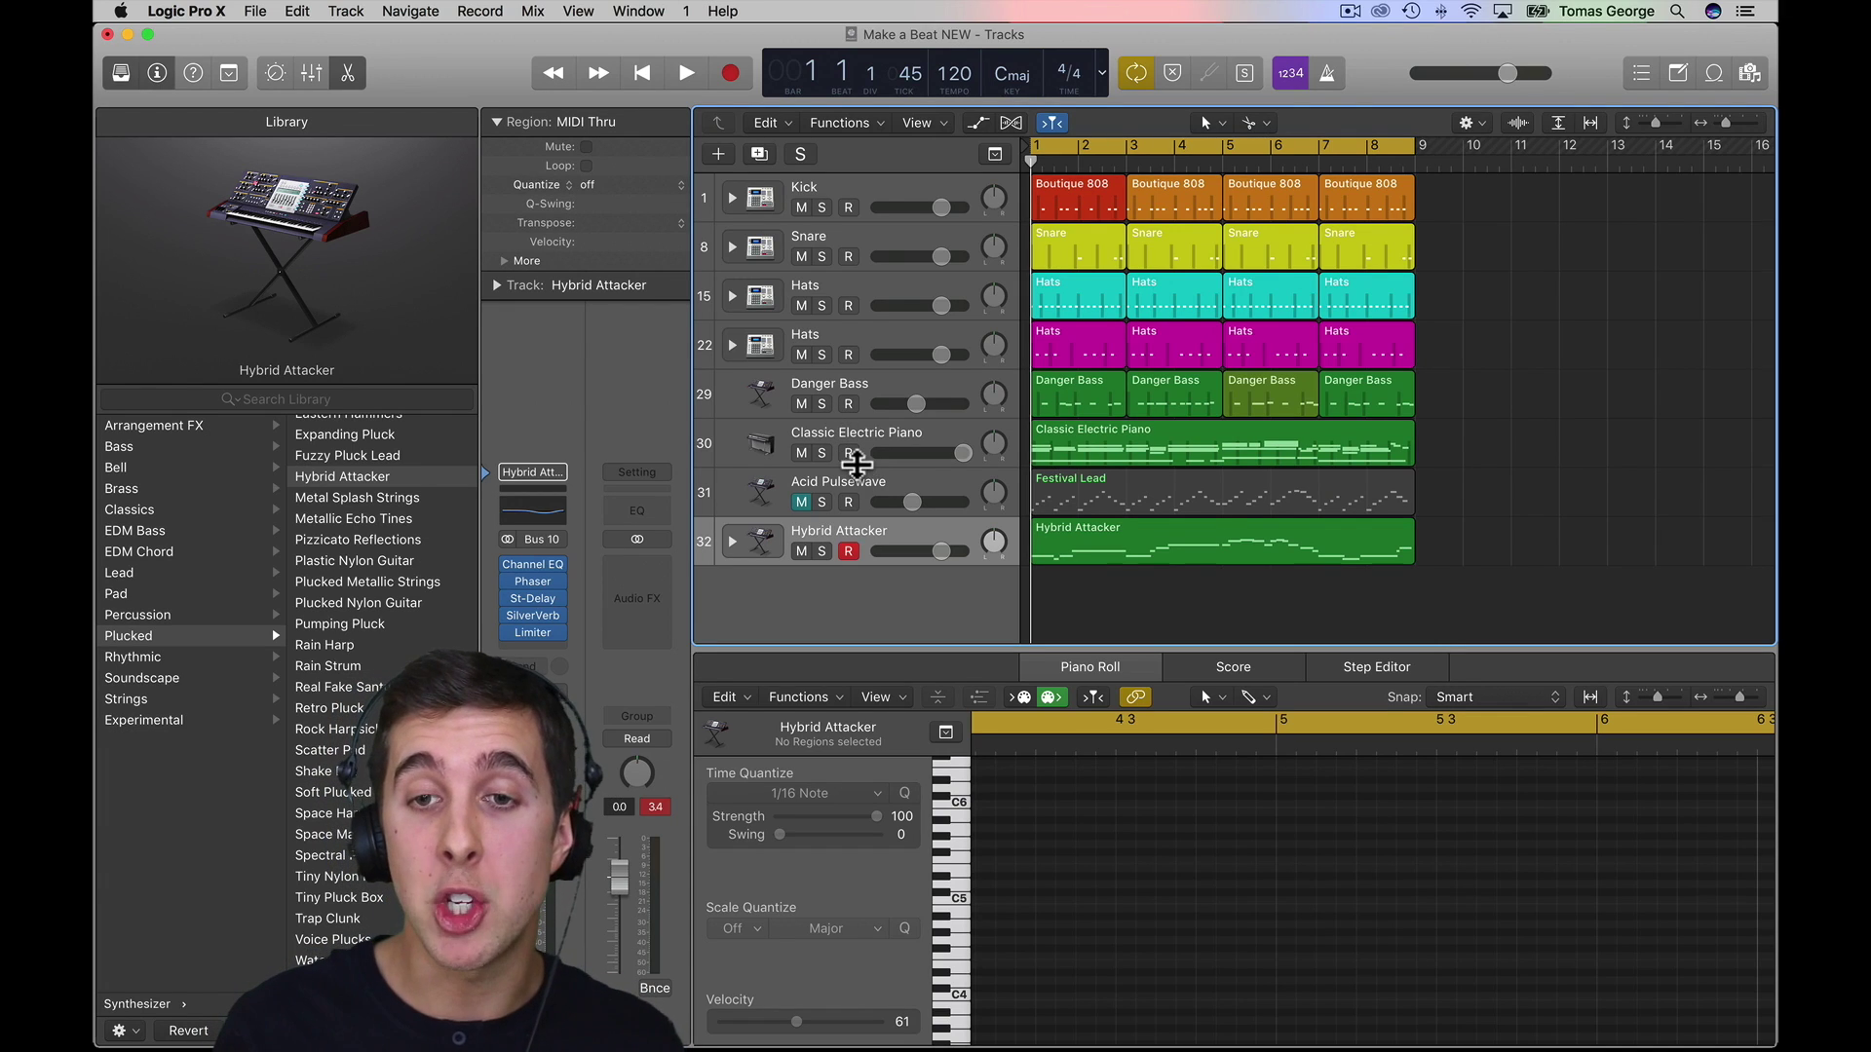
pyautogui.click(1135, 496)
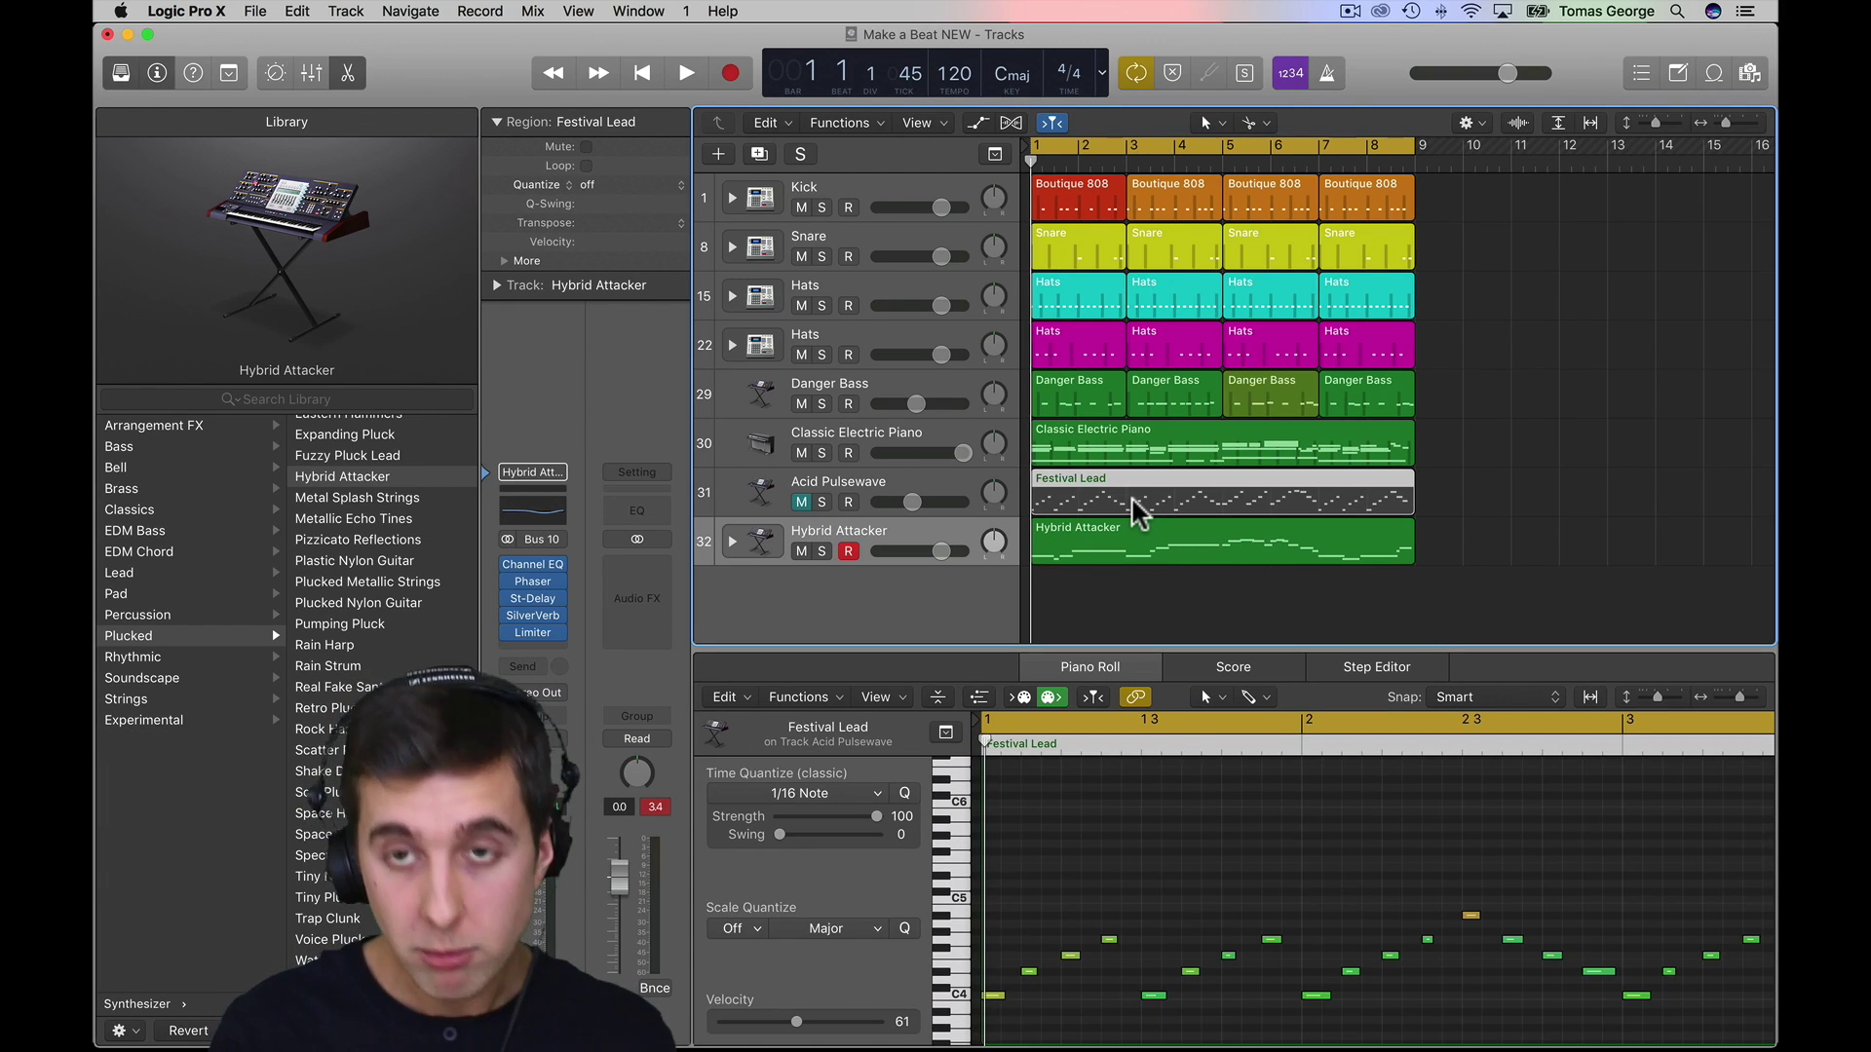
pyautogui.moveTo(1131, 495); pyautogui.dragTo(1518, 492)
pyautogui.press('BackSpace')
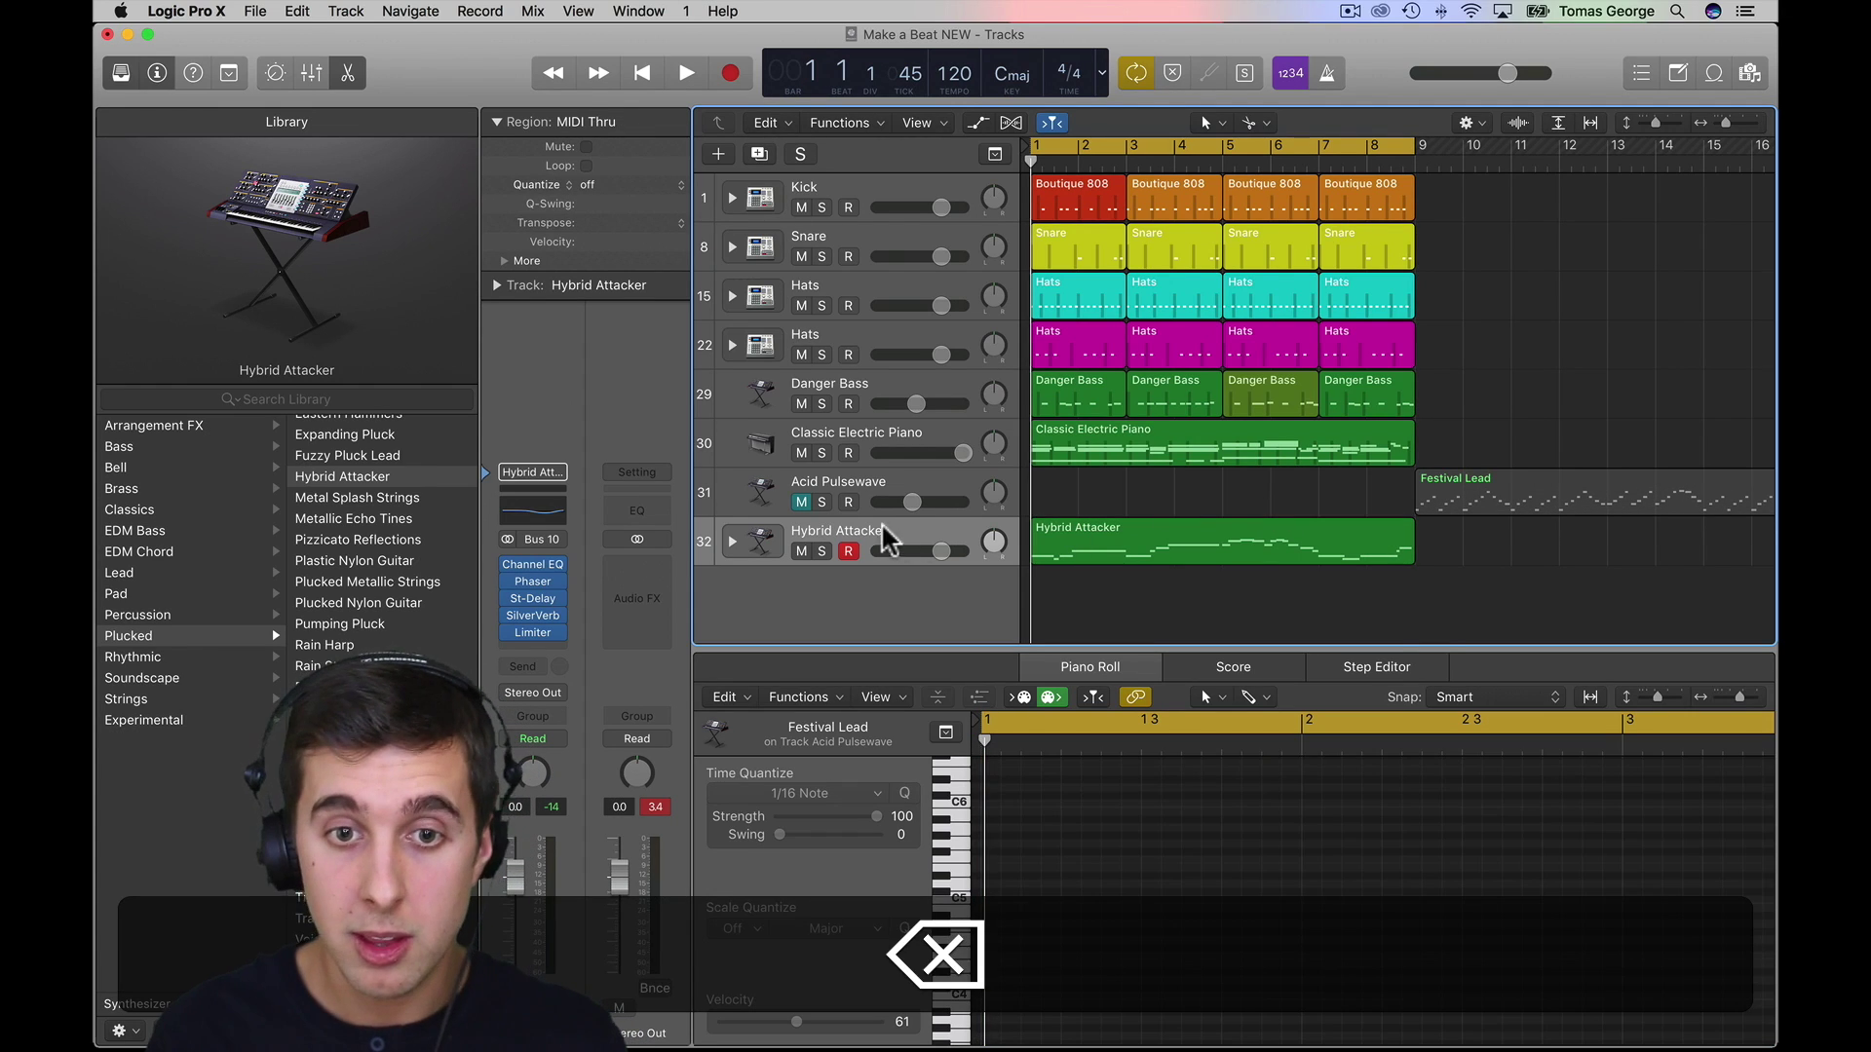
pyautogui.click(797, 501)
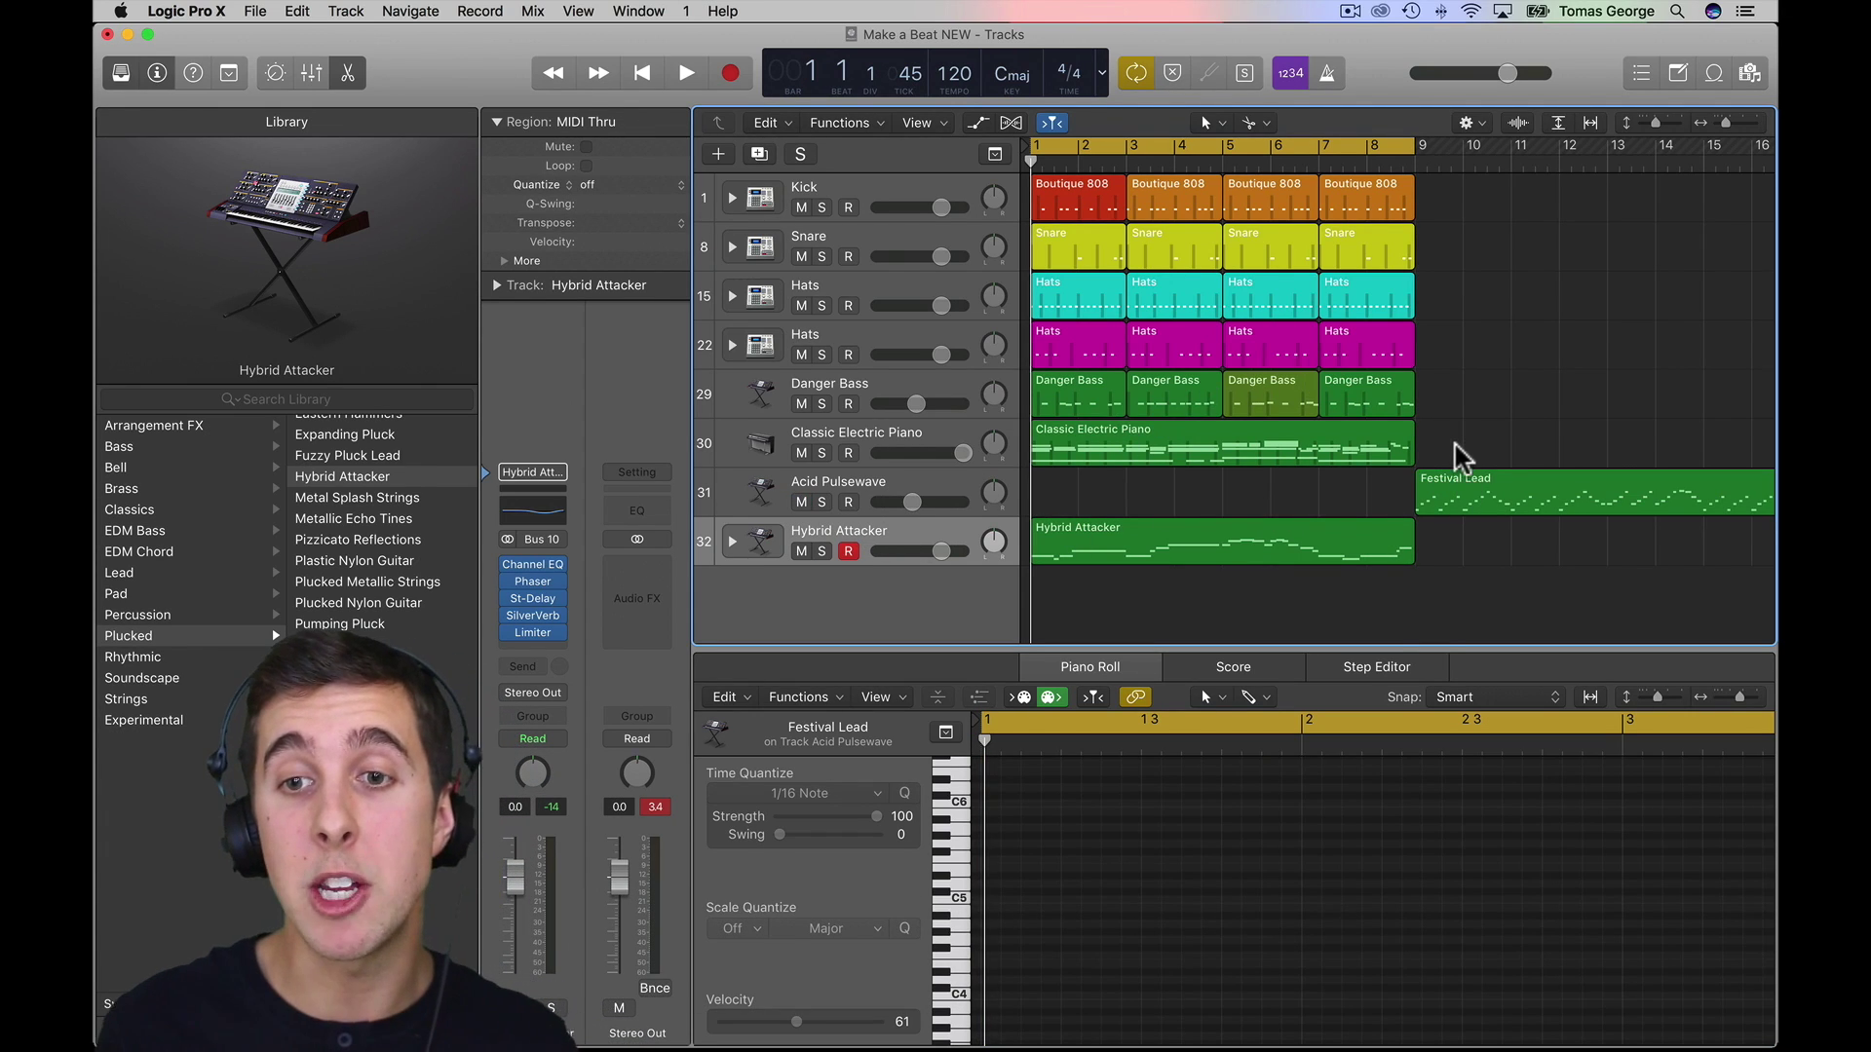
# - Copy all drum, Danger Bass and Classic Electric Piano regions to bar 9, and play the new section with cycle mode off
pyautogui.moveTo(1457, 450); pyautogui.dragTo(1456, 213)
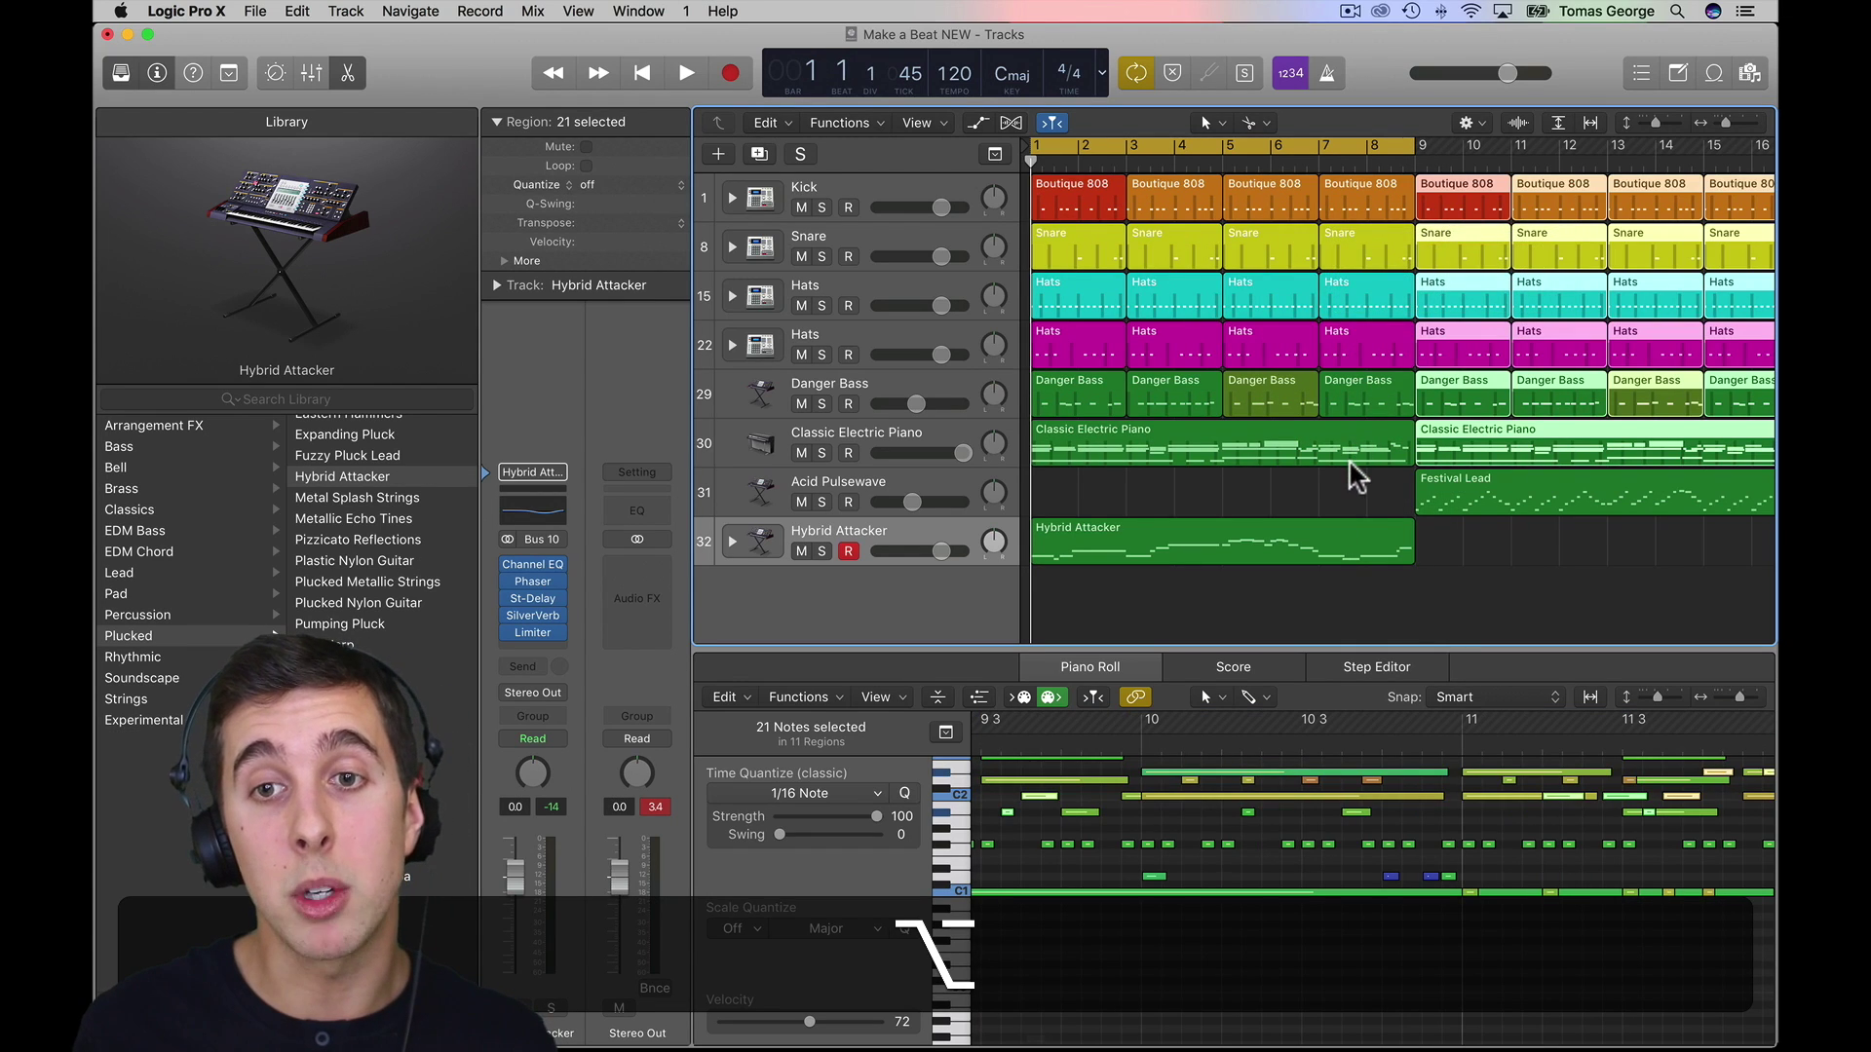
pyautogui.click(1301, 147)
pyautogui.press('space')
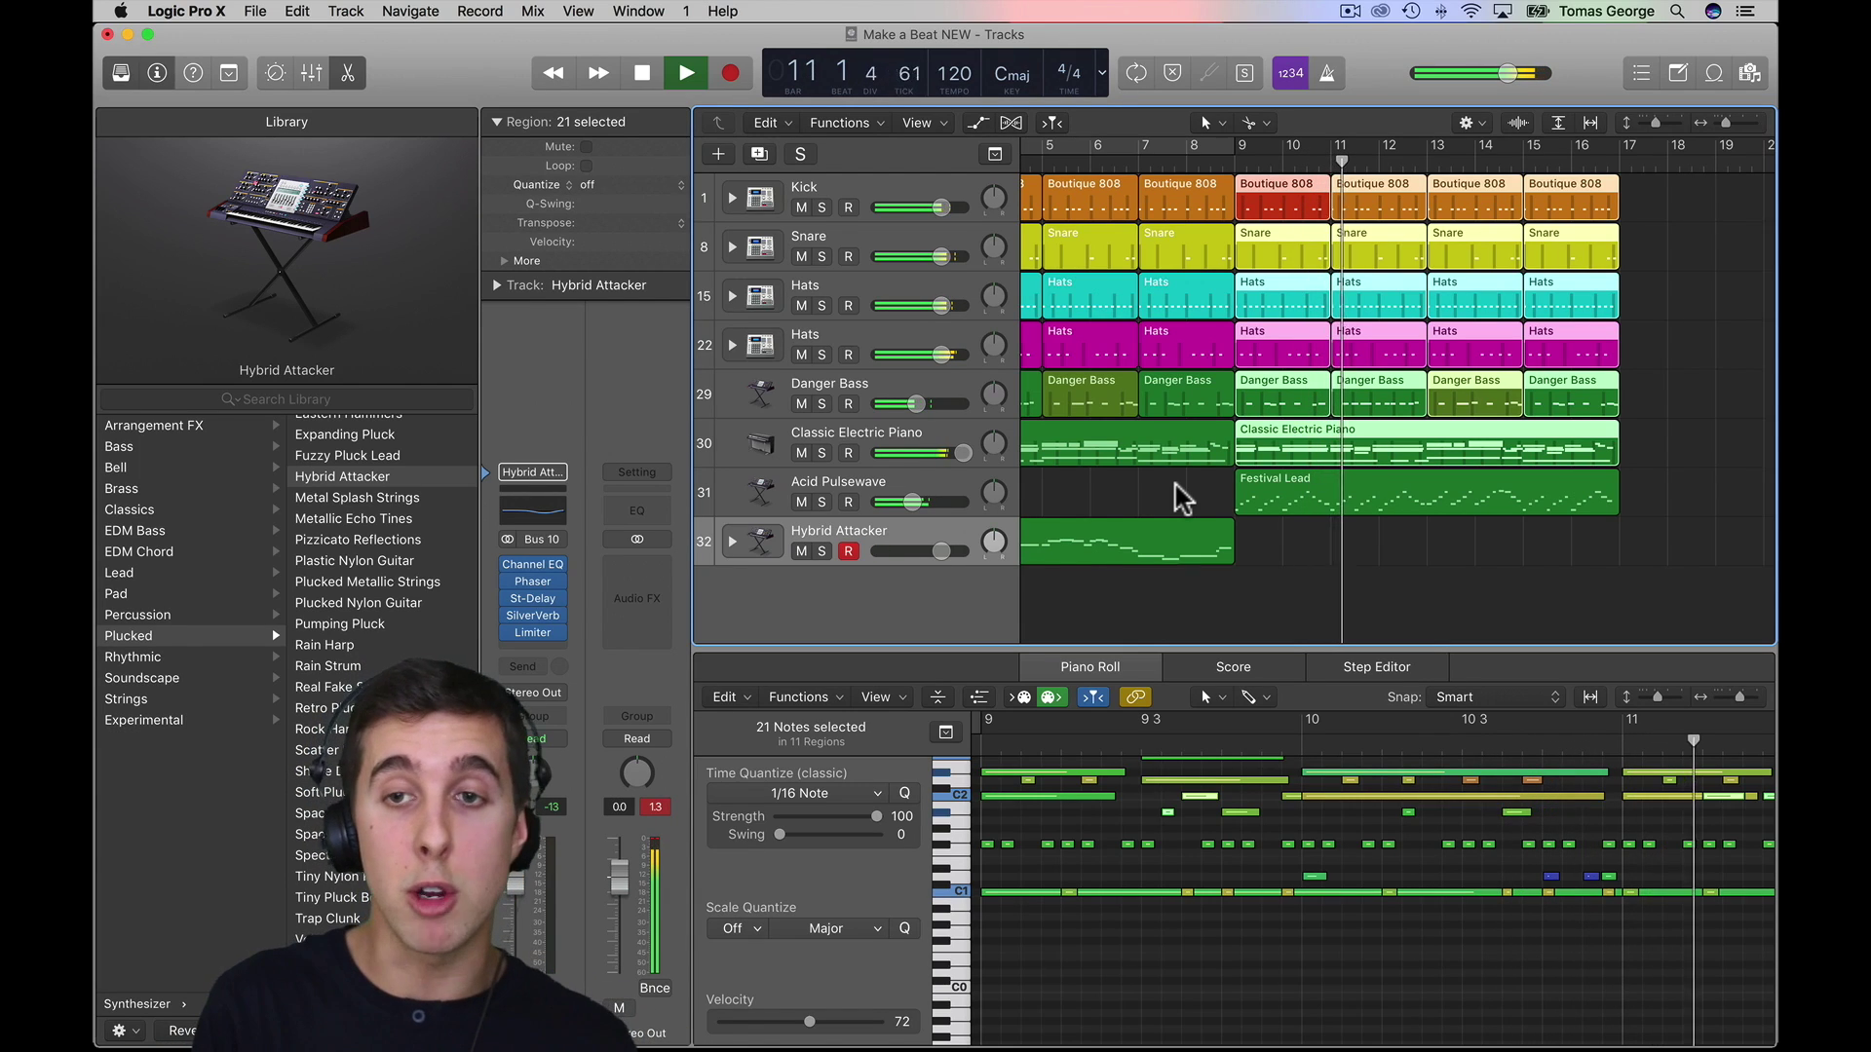
pyautogui.press('space')
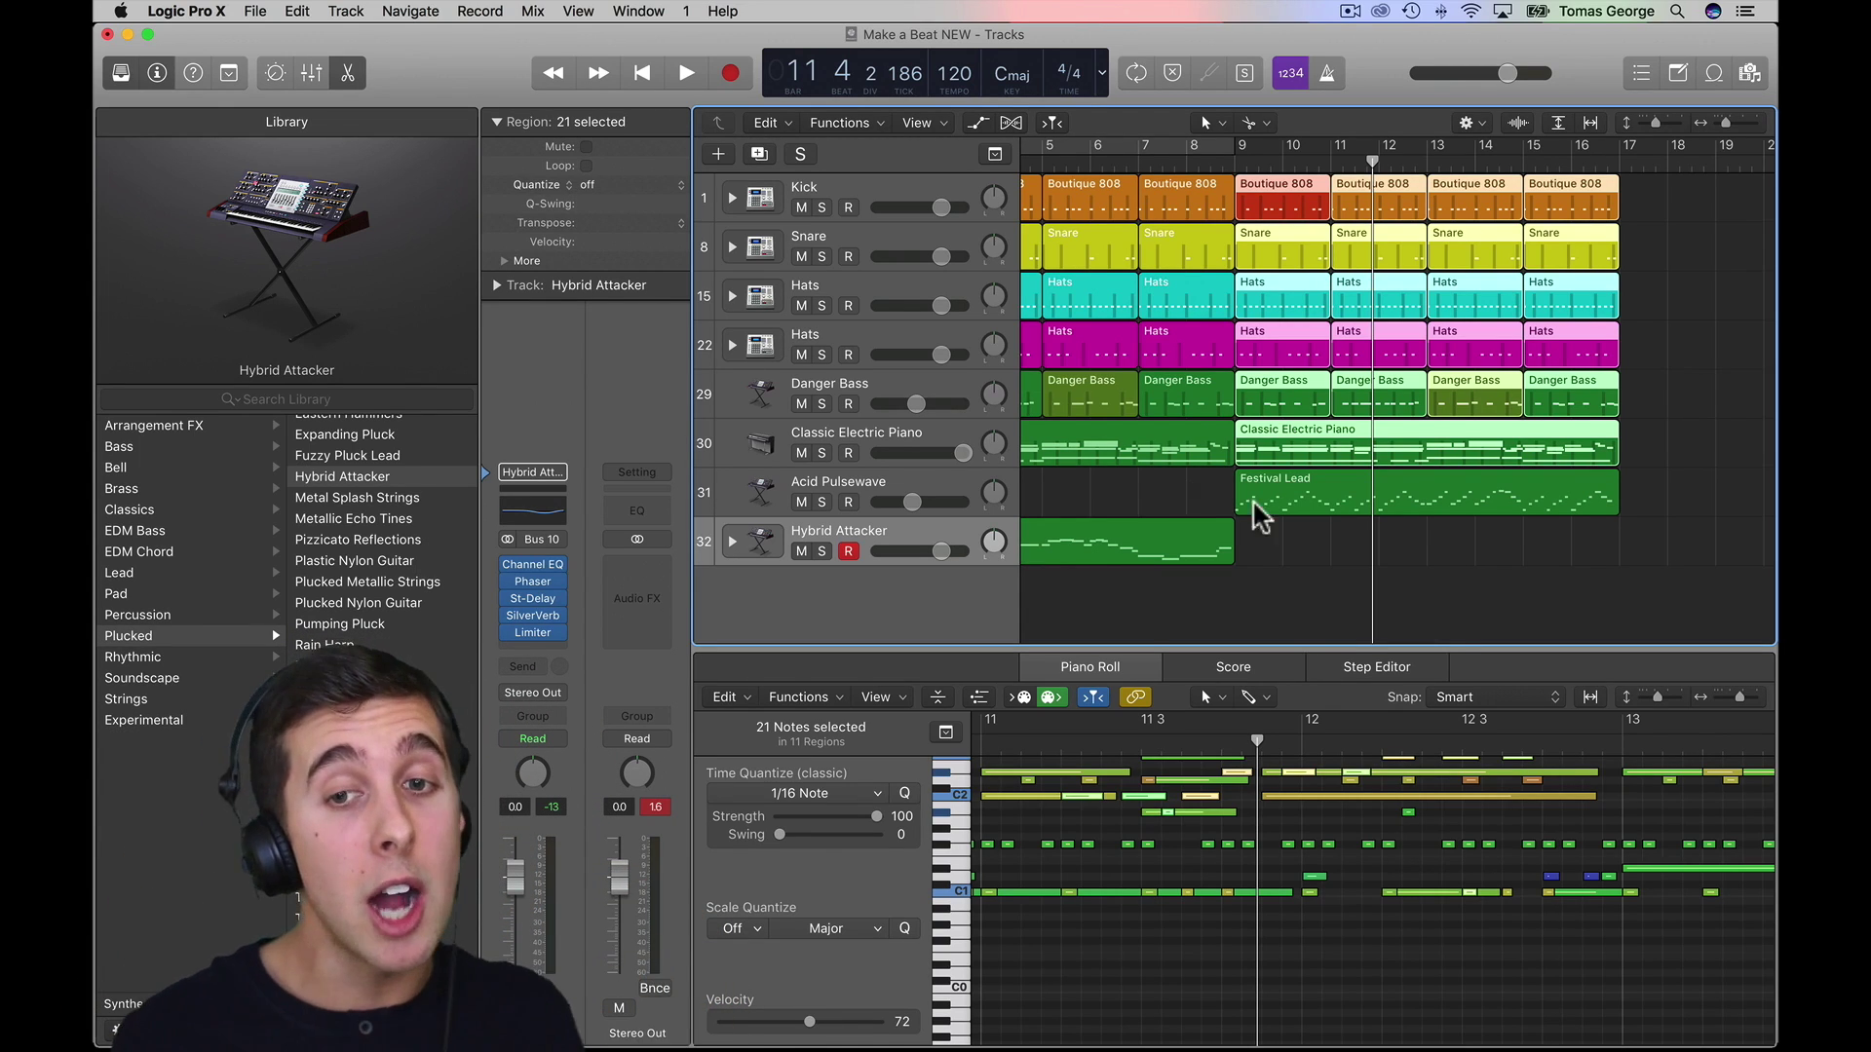
# - Deselect the copied regions and save the project
pyautogui.click(1374, 562)
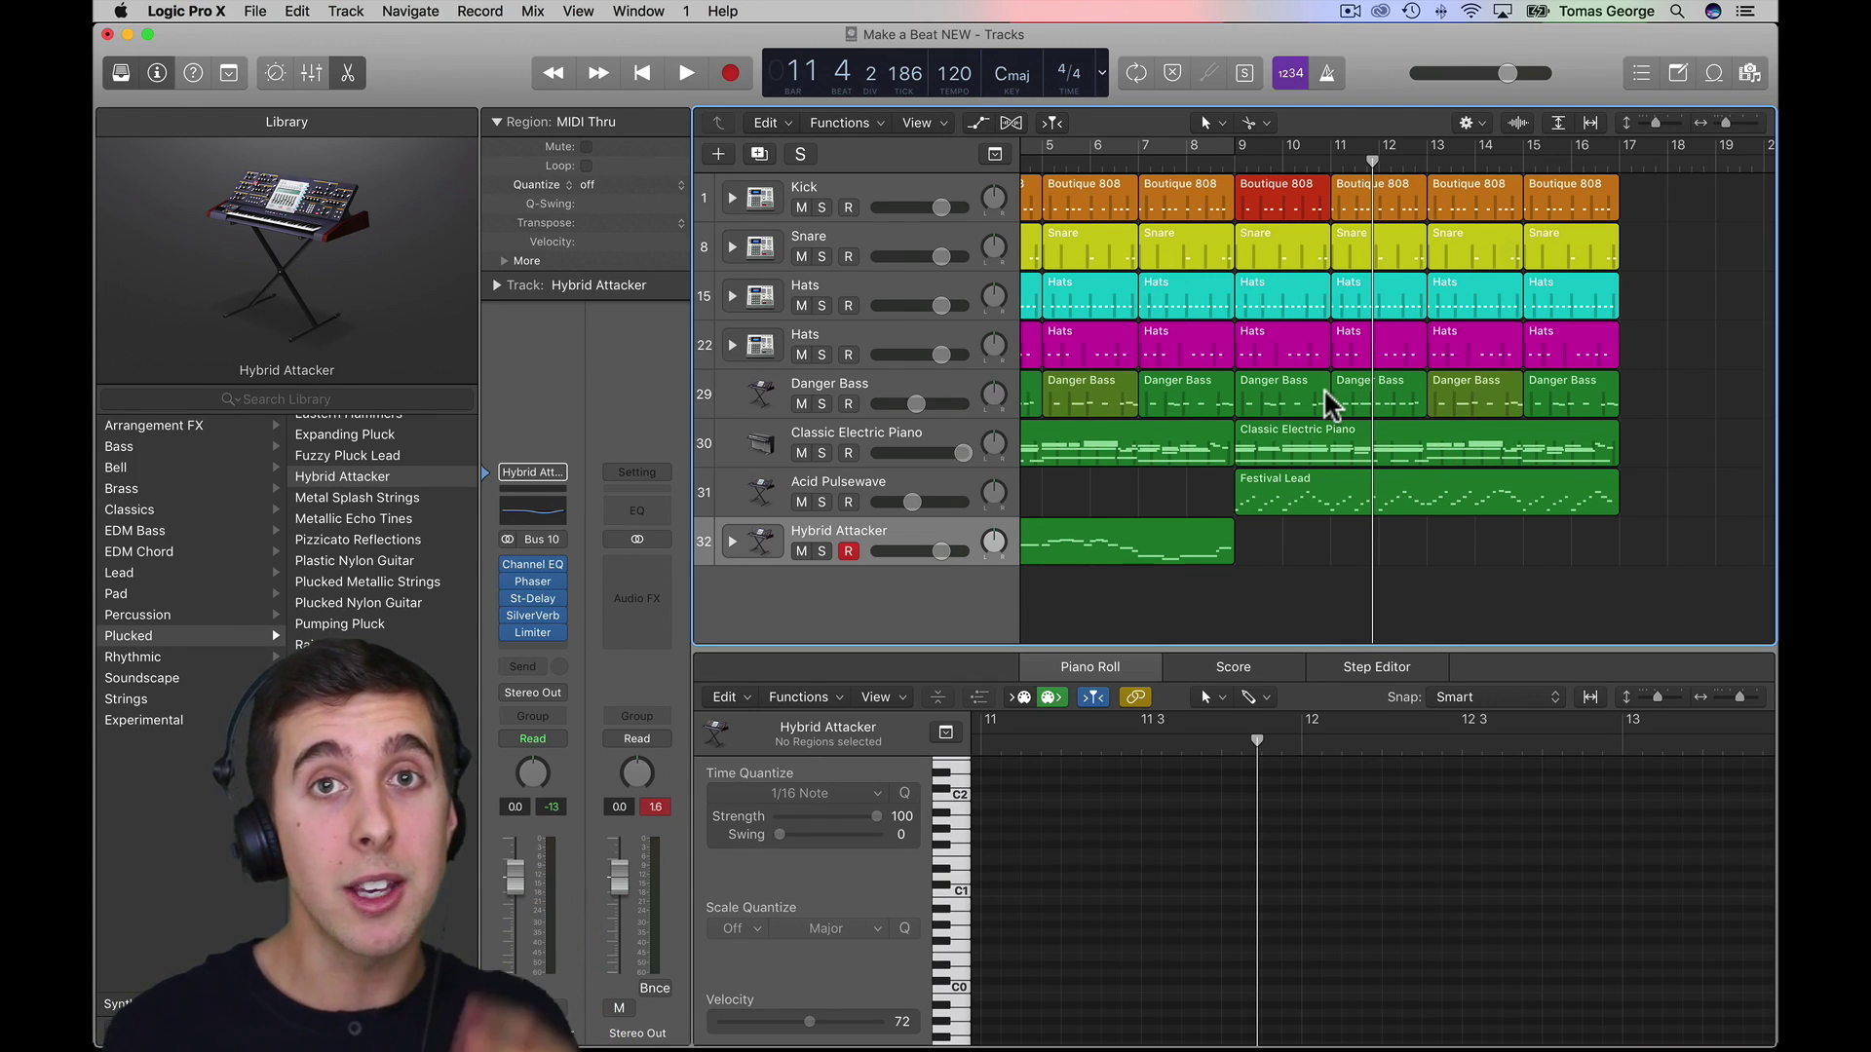
pyautogui.press('super+s')
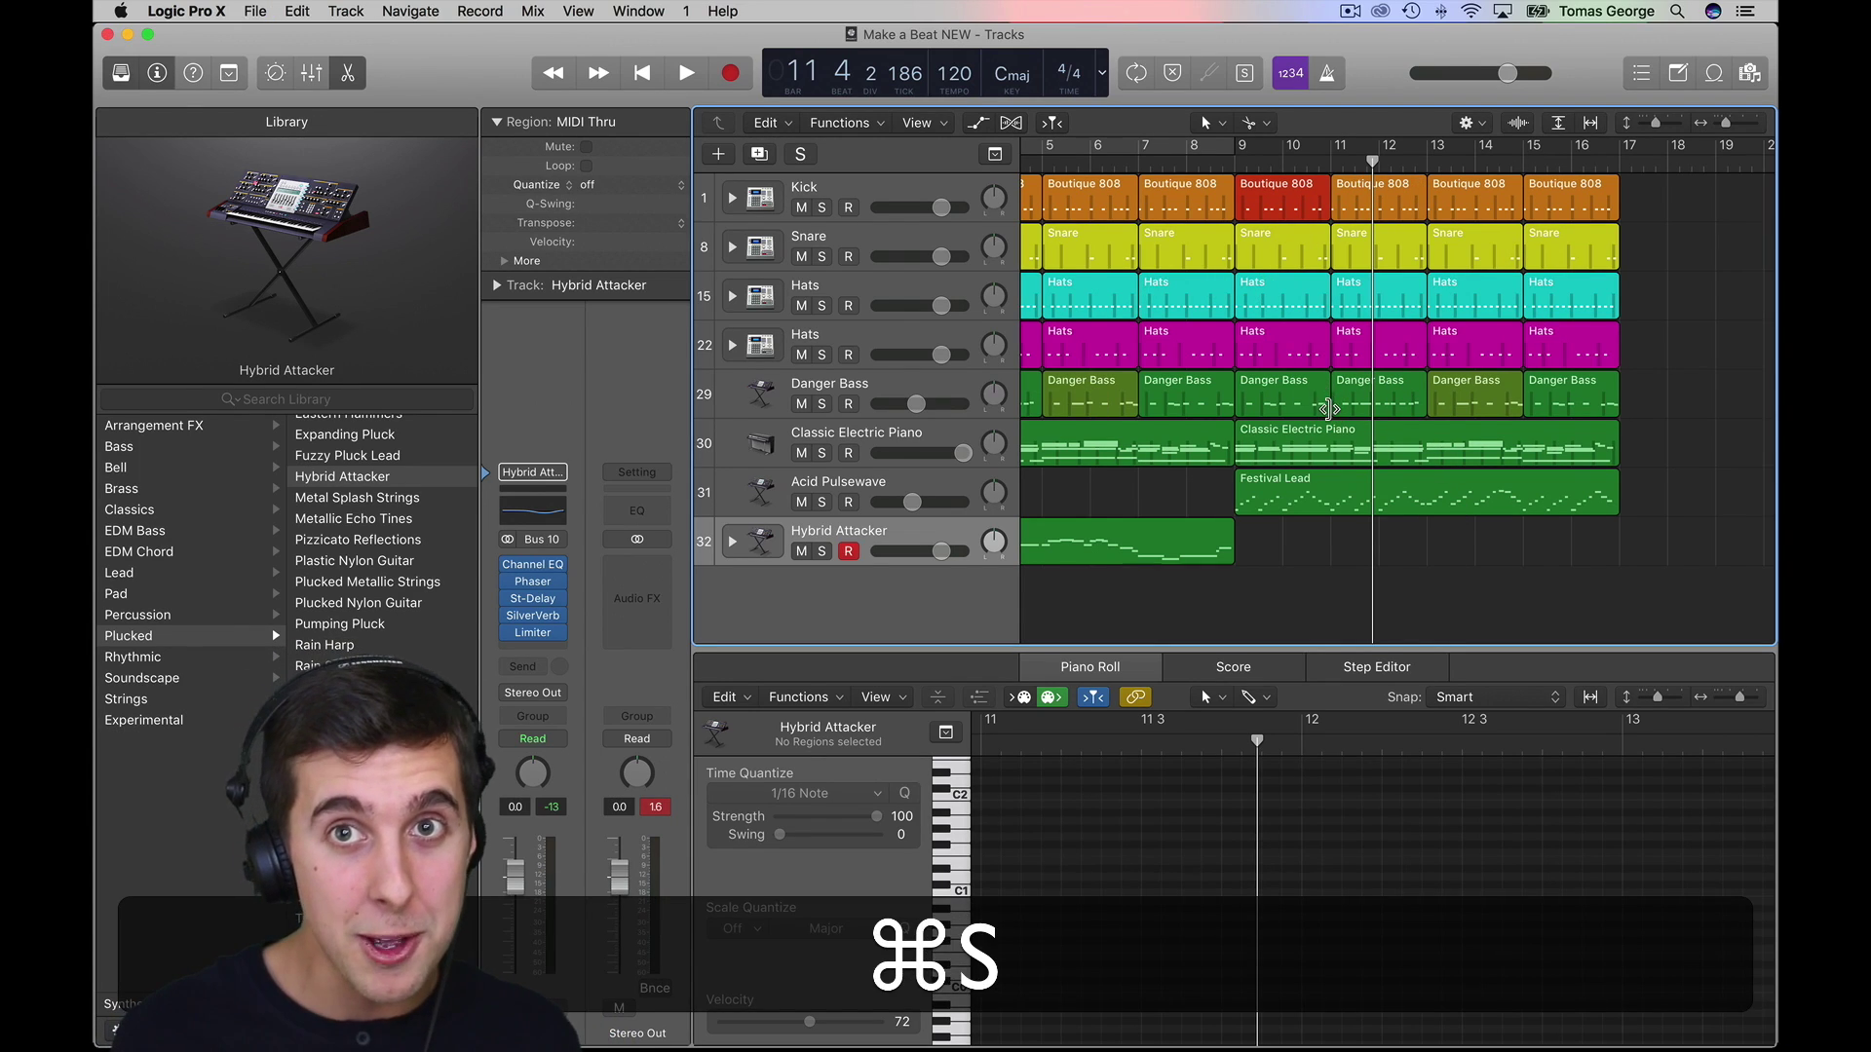